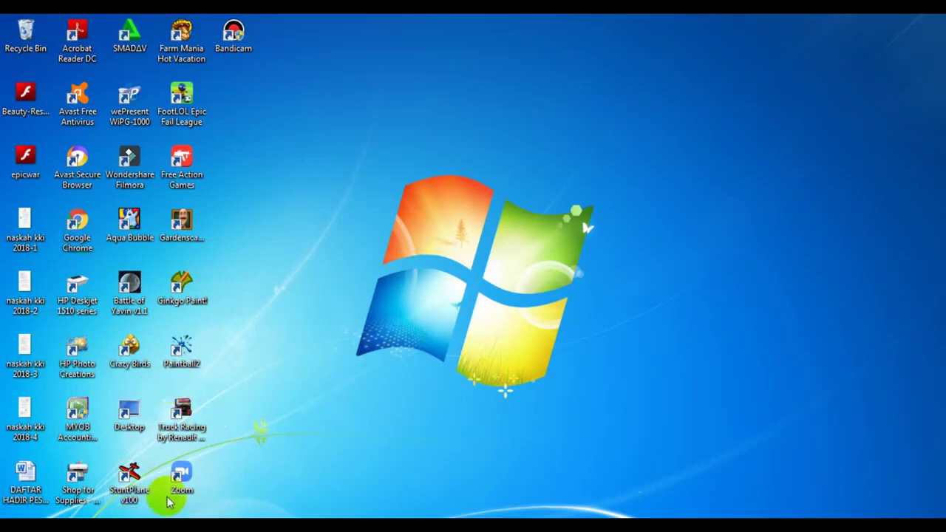
Launch MYOB Accounting v18 and cancel the Open dialog to get back to the Welcome window
left_click(79, 414)
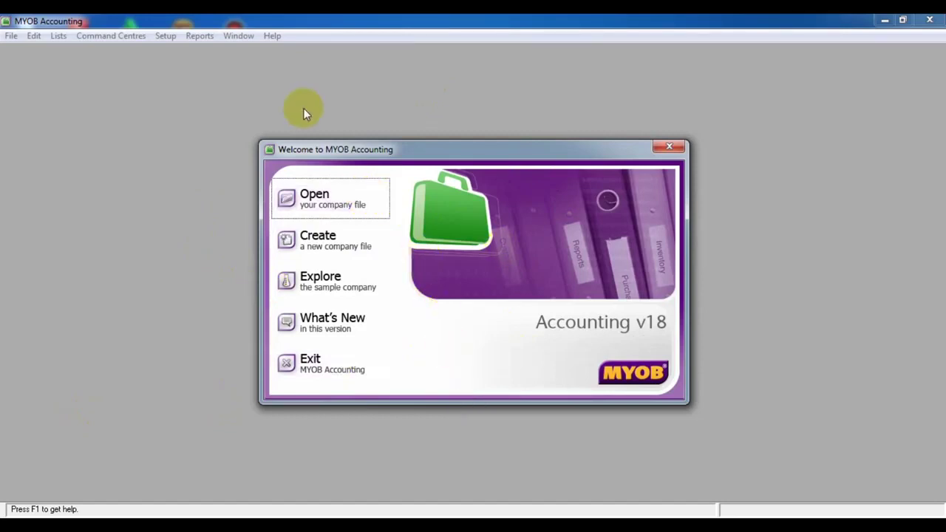
left_click(323, 196)
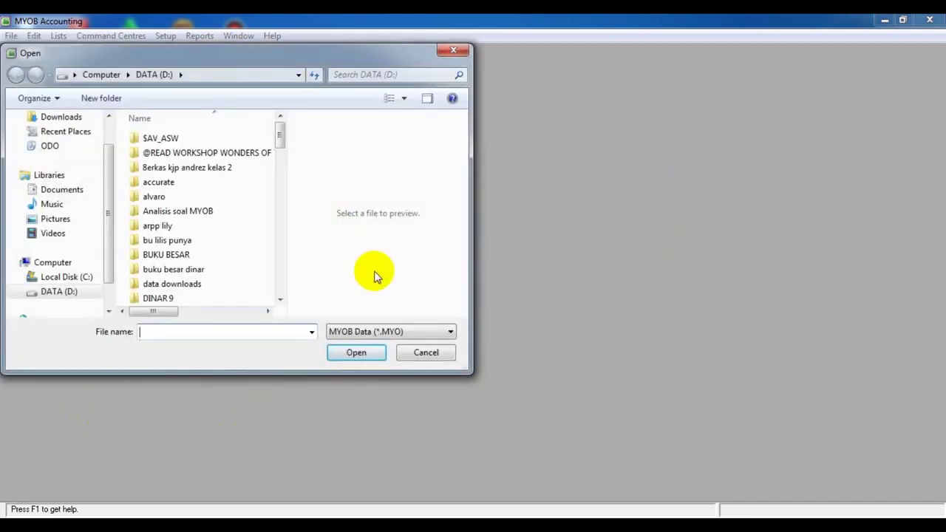
left_click(447, 357)
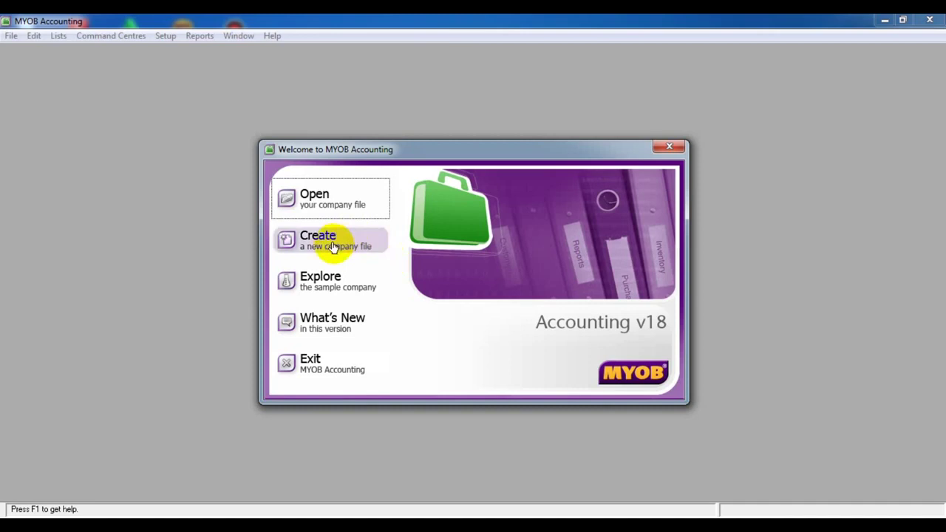
Start a new company file and go through the company name, serial number, UEN and GST fields
left_click(332, 247)
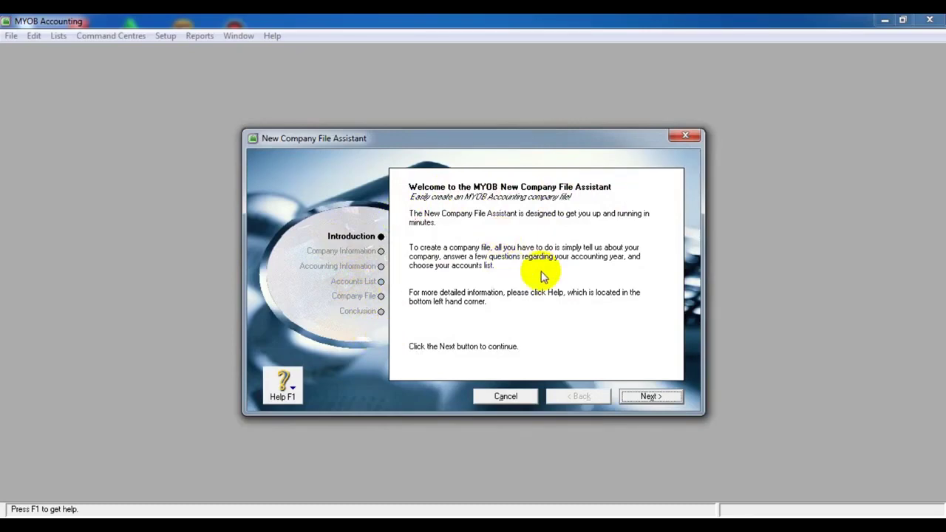
left_click(358, 251)
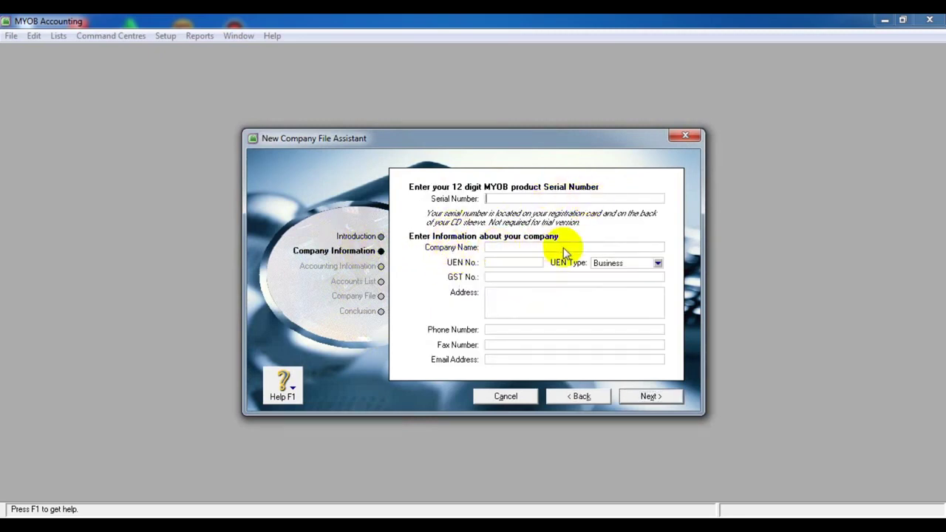
left_click(527, 249)
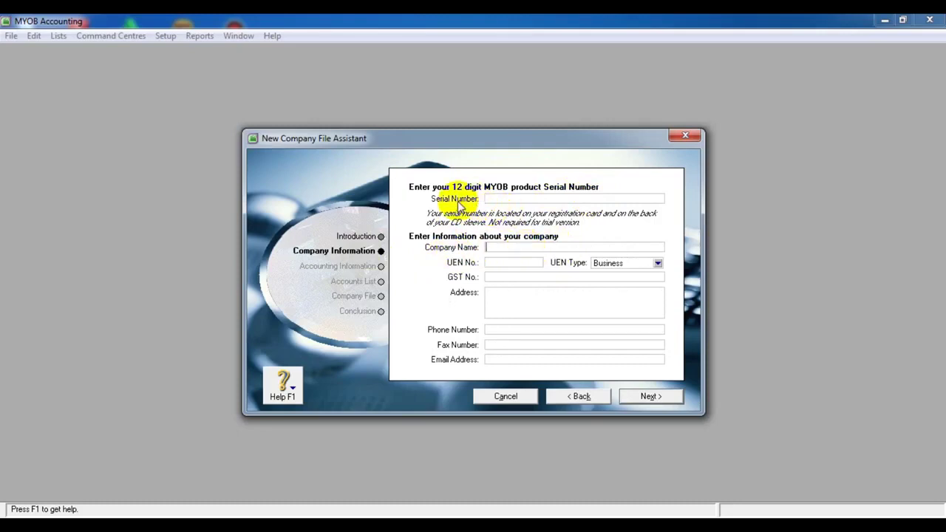
left_click(531, 198)
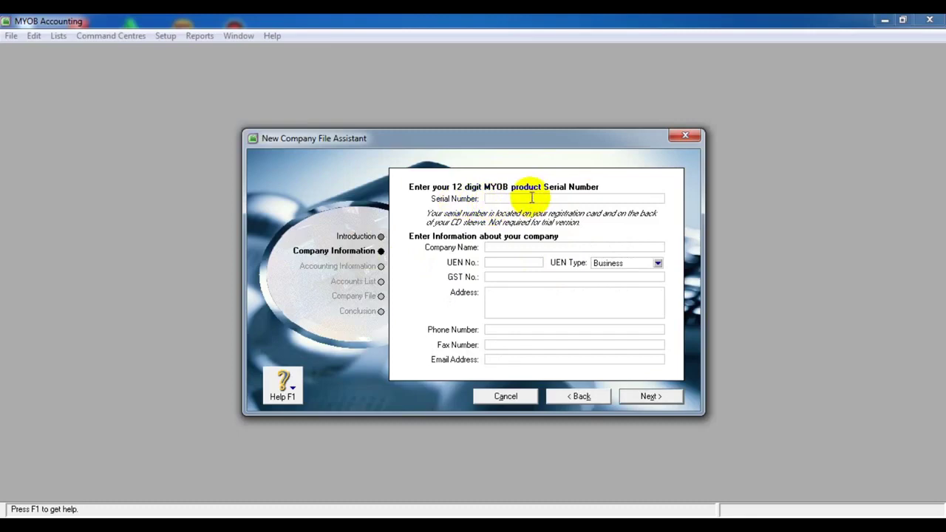
left_click(509, 247)
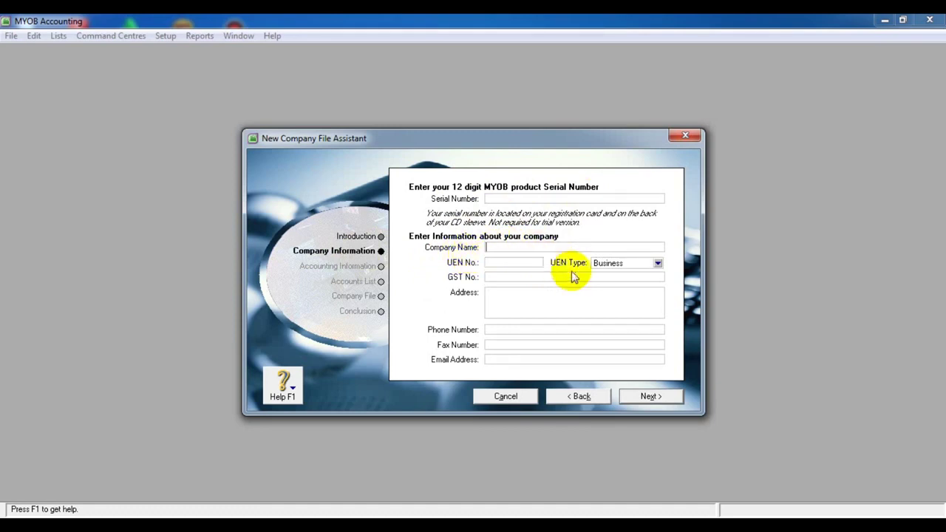
left_click(523, 264)
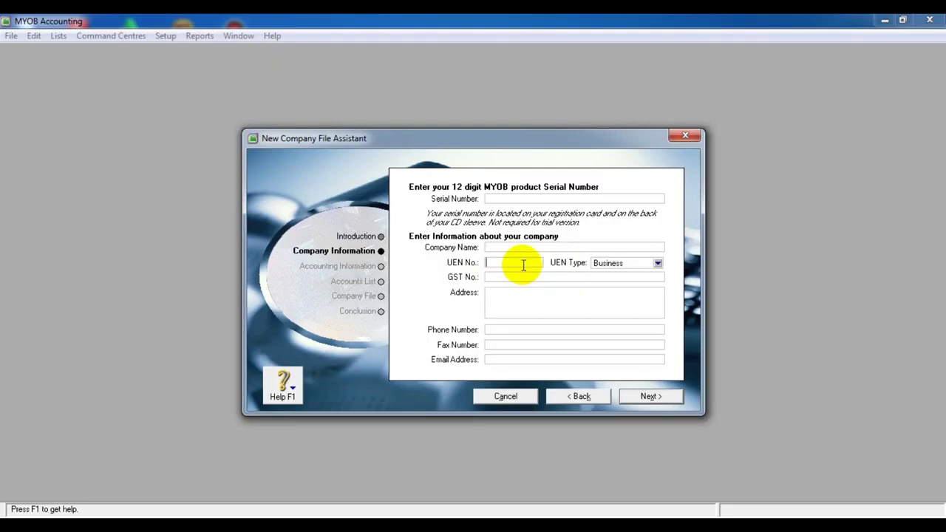
left_click(513, 275)
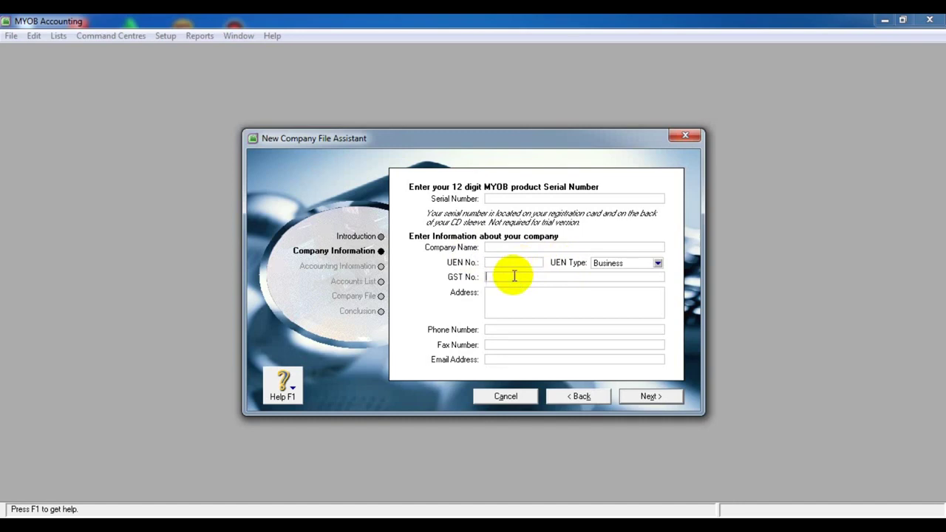
Keep UEN type Business, go through the address, phone, fax and e-mail fields, and proceed to accounting-year settings
left_click(661, 266)
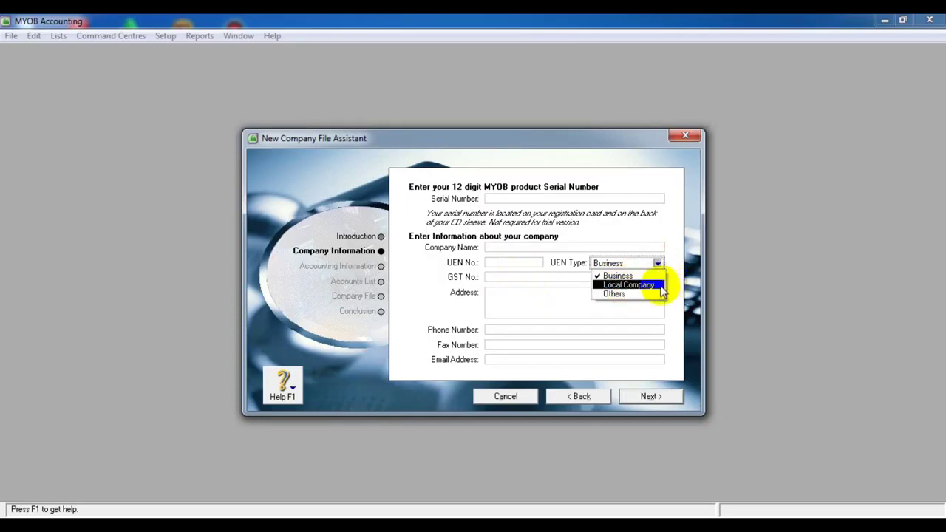
left_click(550, 301)
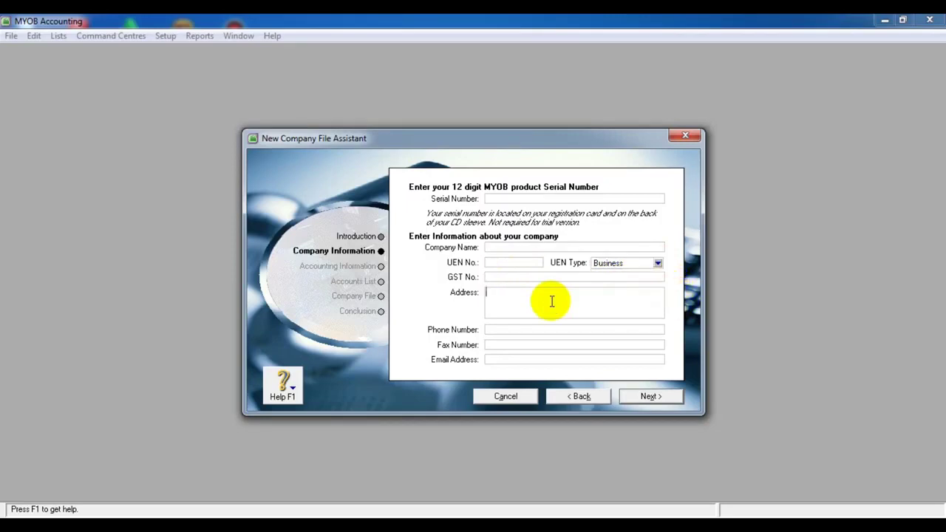
left_click(536, 330)
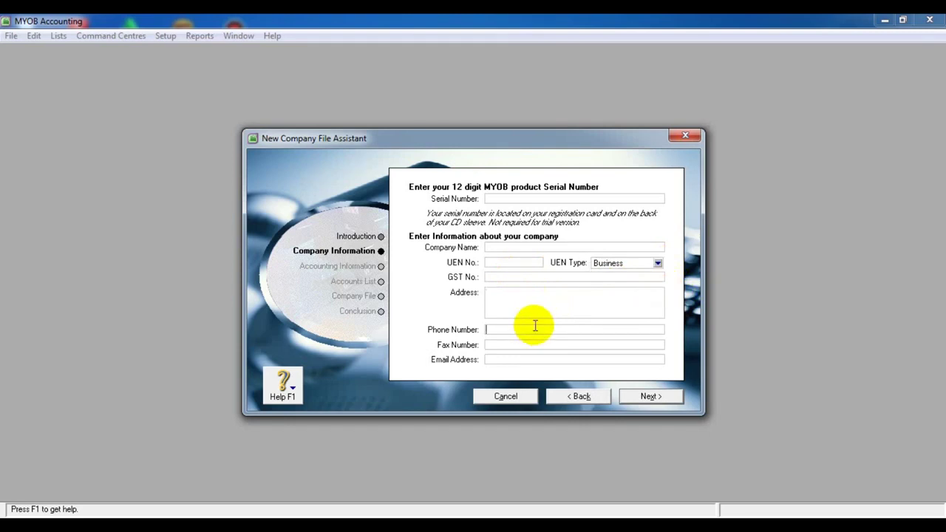
left_click(525, 345)
left_click(522, 360)
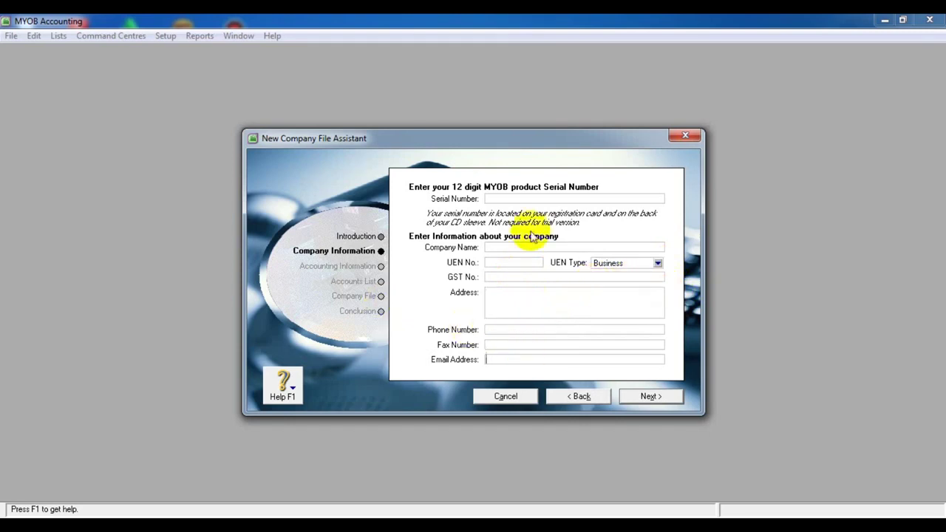
left_click(347, 266)
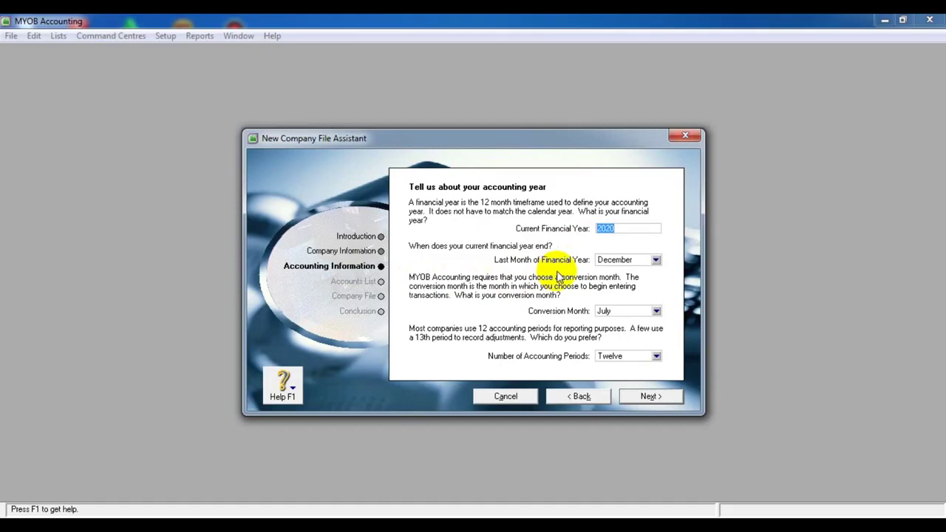
Keep December as the last month, set conversion month June with Twelve accounting periods, and continue
left_click(655, 260)
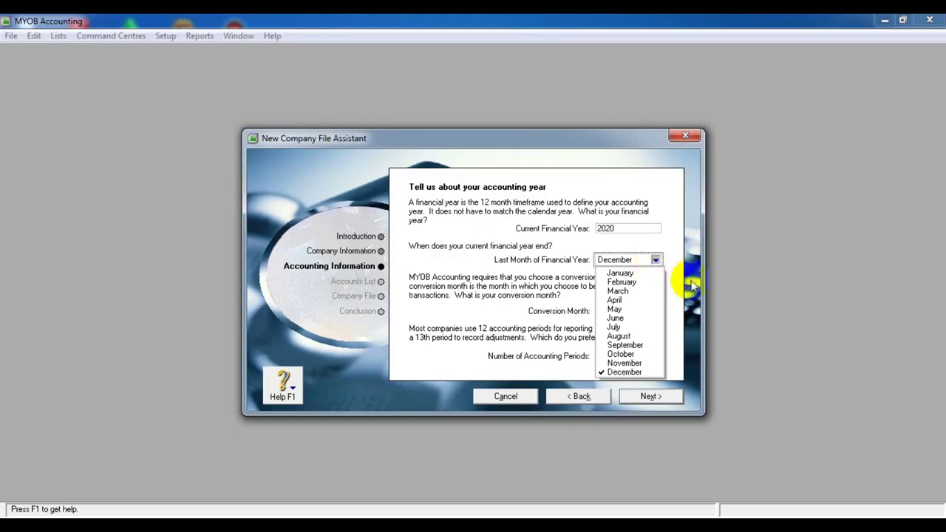
left_click(634, 372)
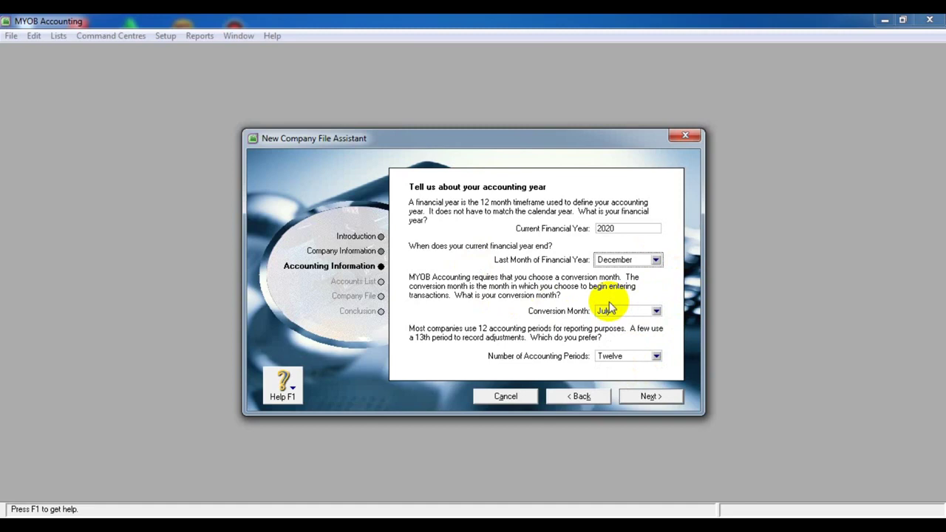
left_click(656, 311)
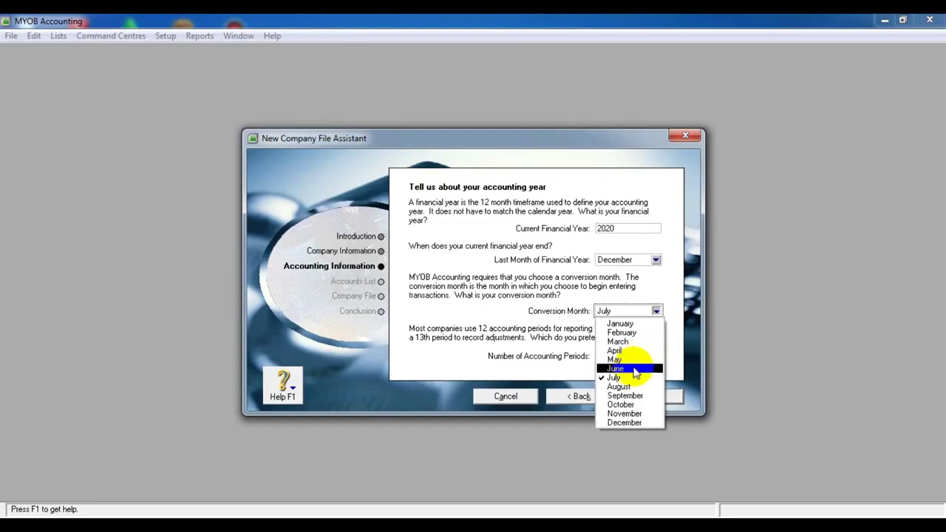
left_click(636, 368)
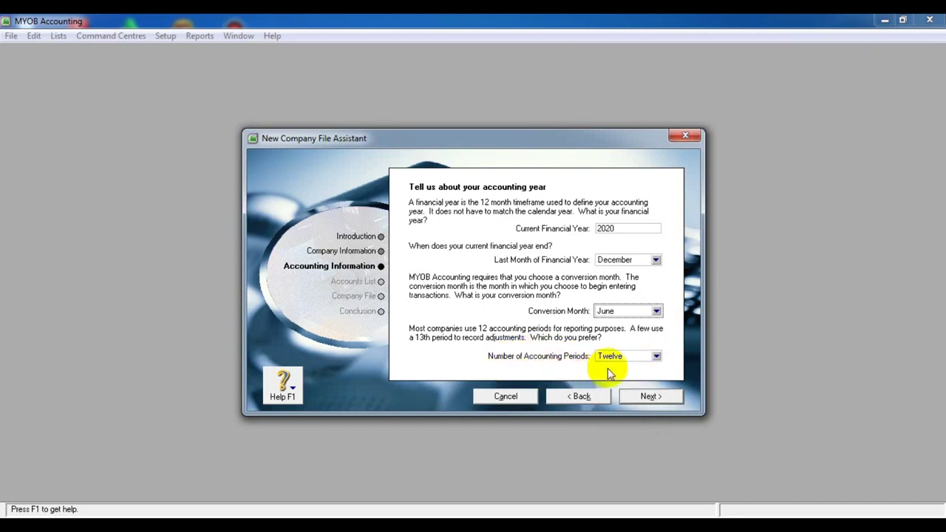
left_click(656, 357)
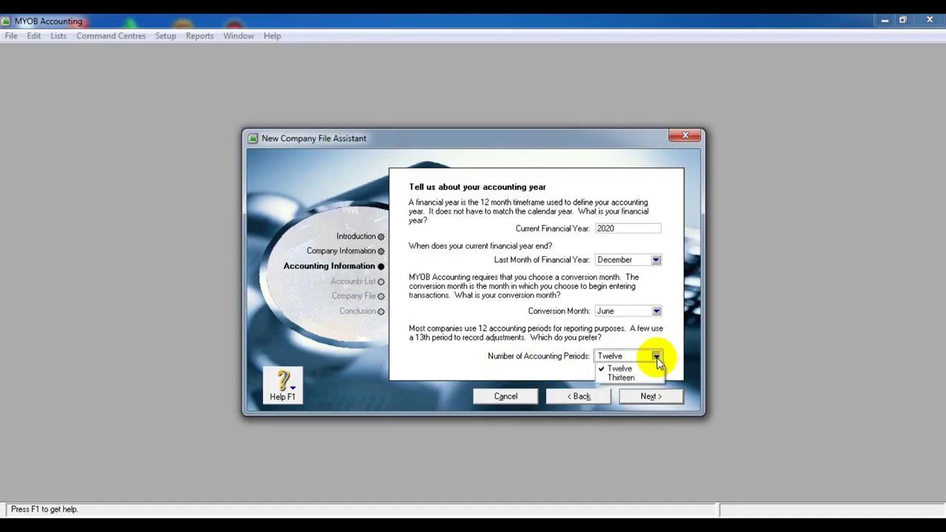
left_click(648, 378)
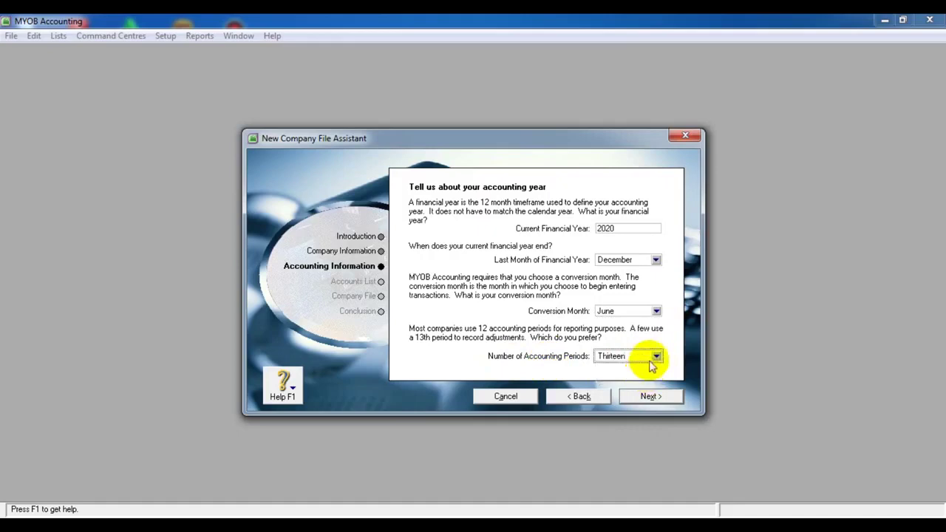
left_click(655, 357)
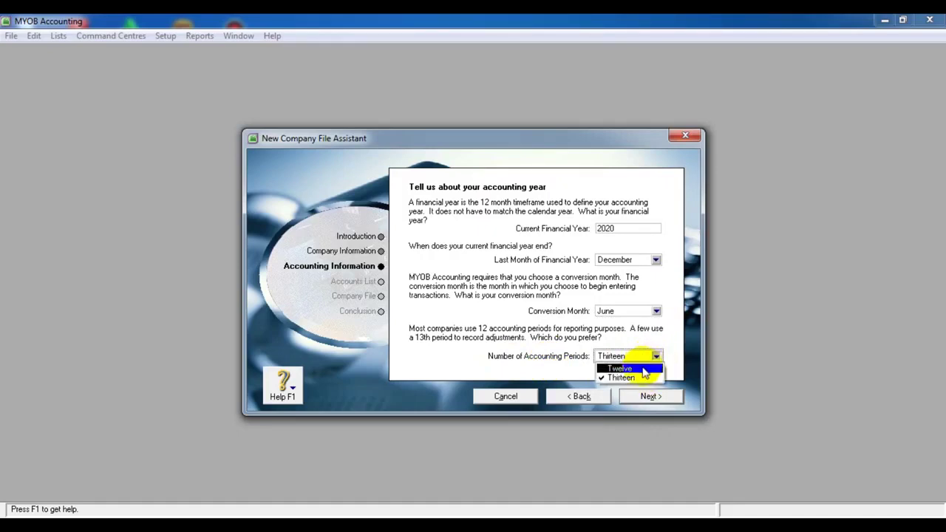
left_click(644, 369)
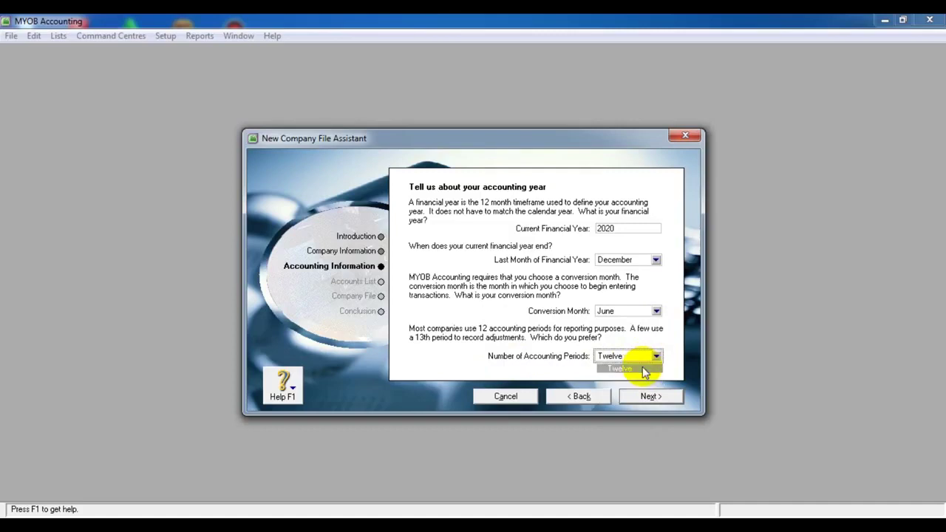
left_click(355, 282)
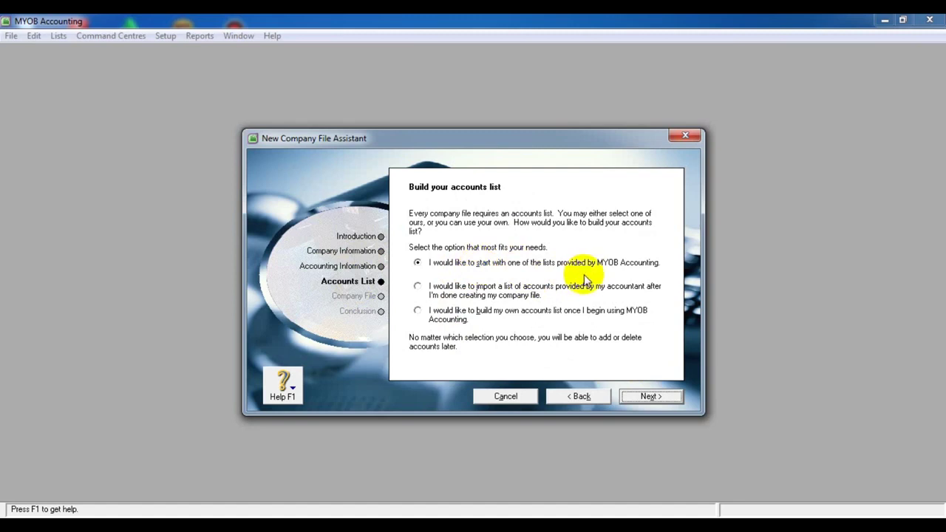
Choose 'I would like to build my own accounts list' instead of importing one, and continue
left_click(431, 299)
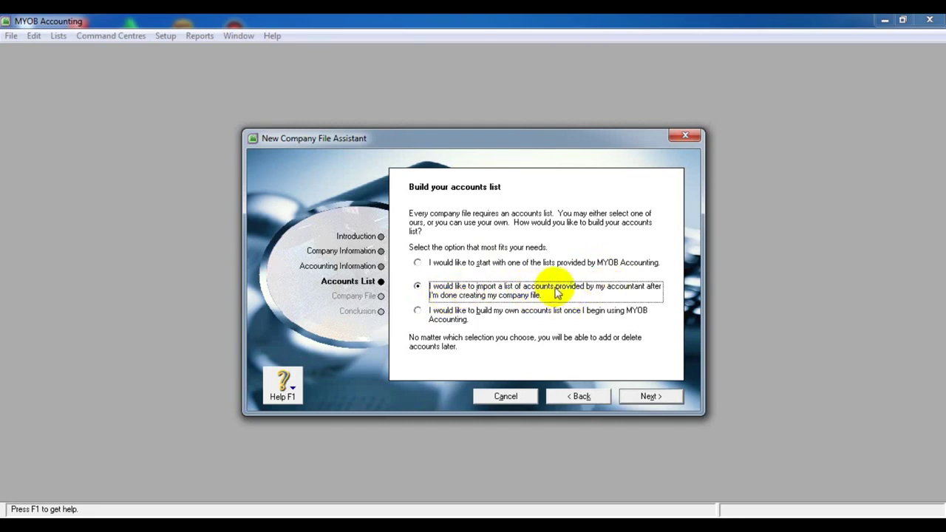
left_click(465, 325)
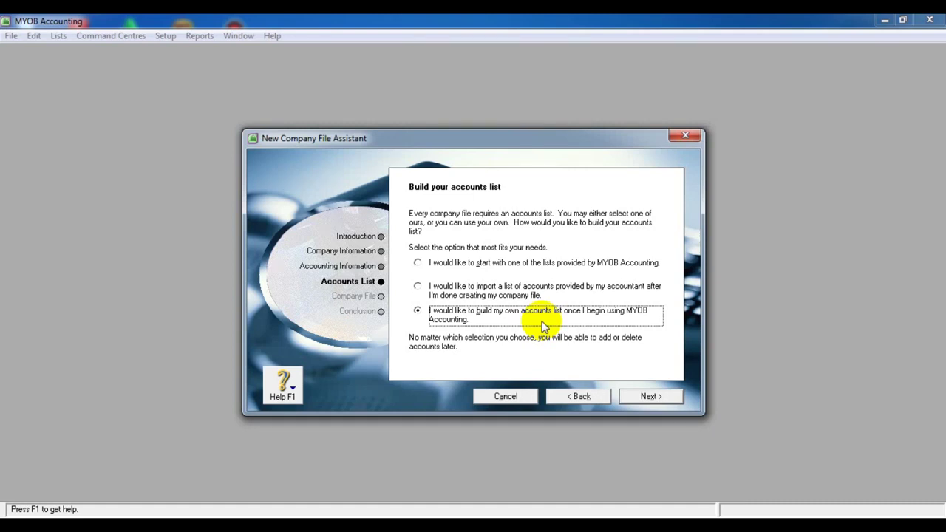
left_click(362, 299)
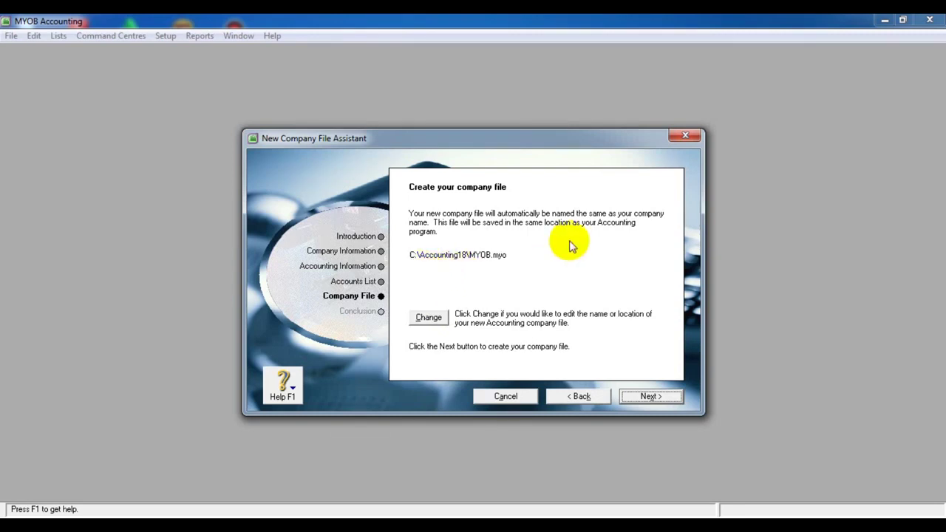
Create a new folder named 'andrez' on the DATA (D:) drive
left_click(427, 320)
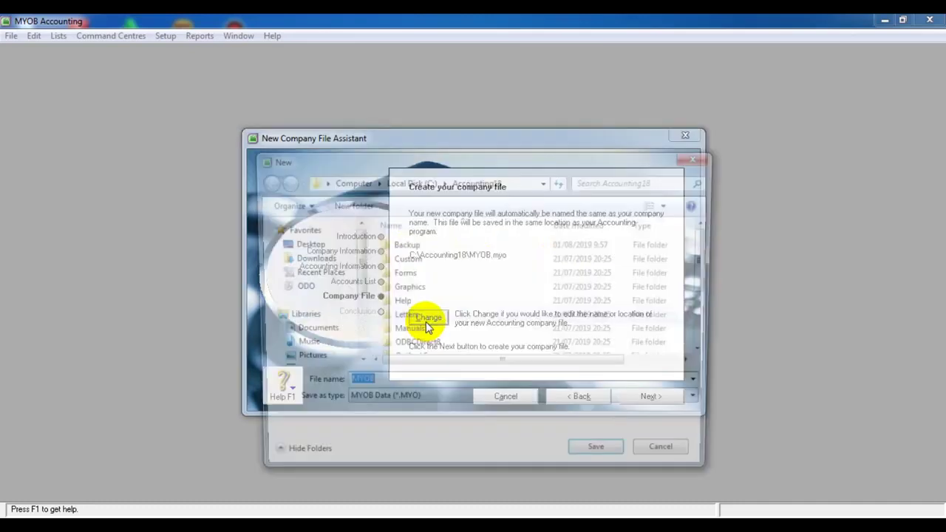
scroll(355, 362, "down", 3)
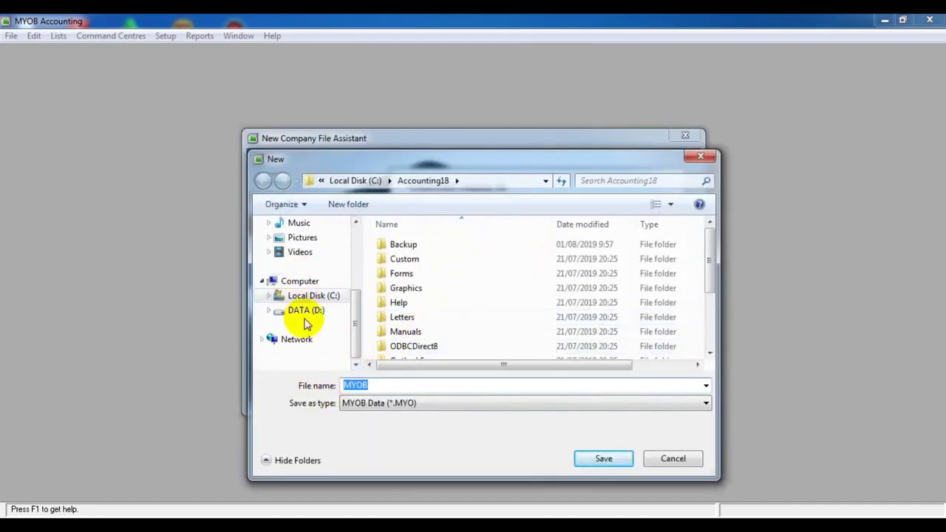
left_click(305, 313)
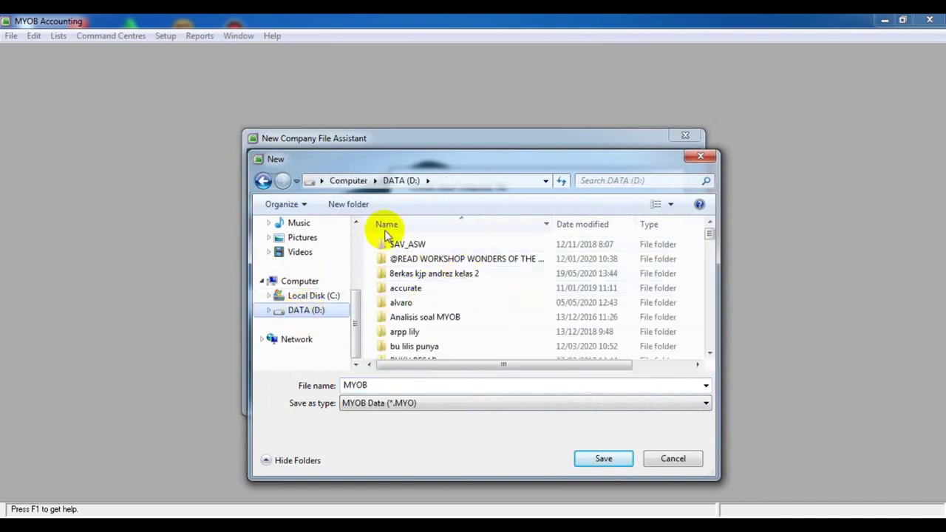
left_click(349, 205)
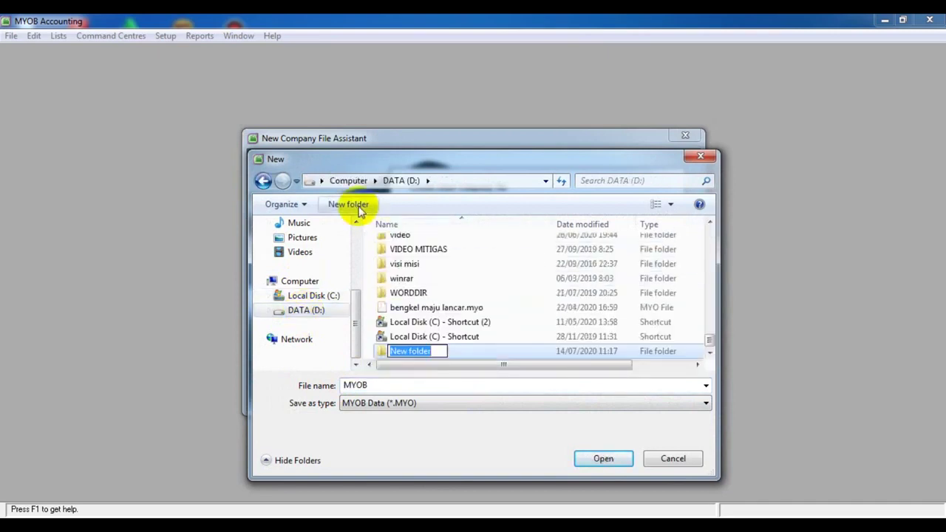
key("BackSpace")
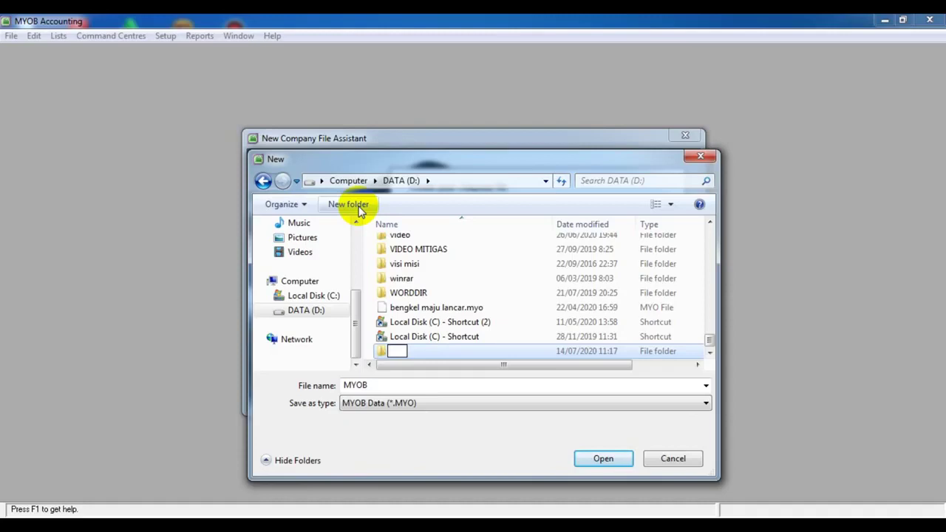
type("andrez")
double_click(487, 351)
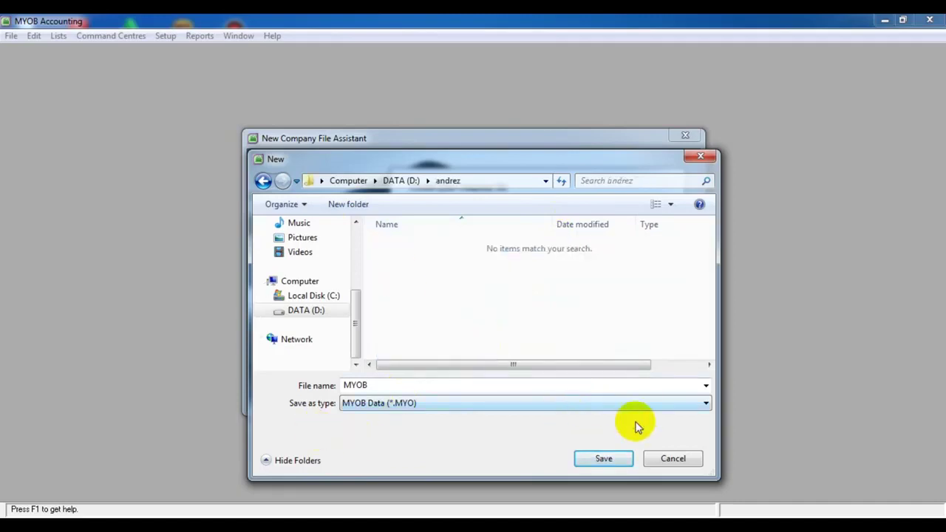
Keep the original location and create MYOB.myo, overwriting the existing company file
left_click(676, 458)
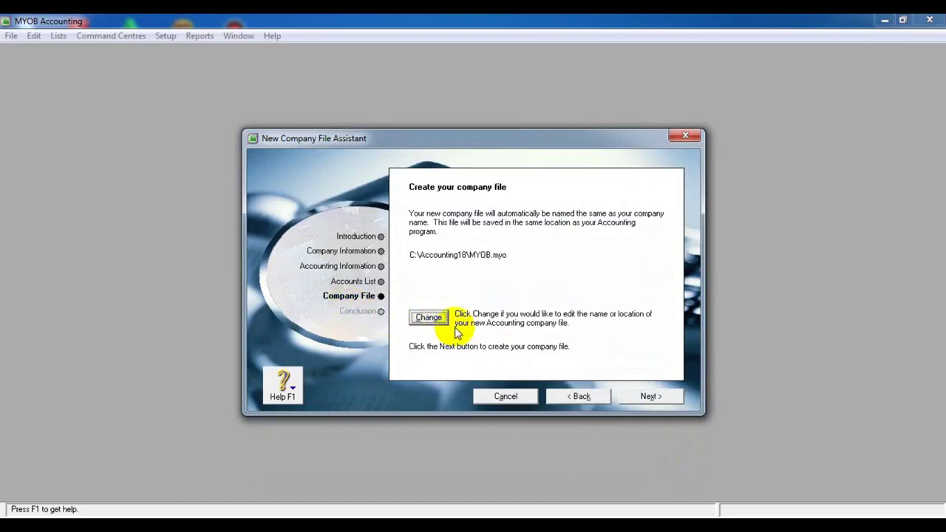
left_click(631, 399)
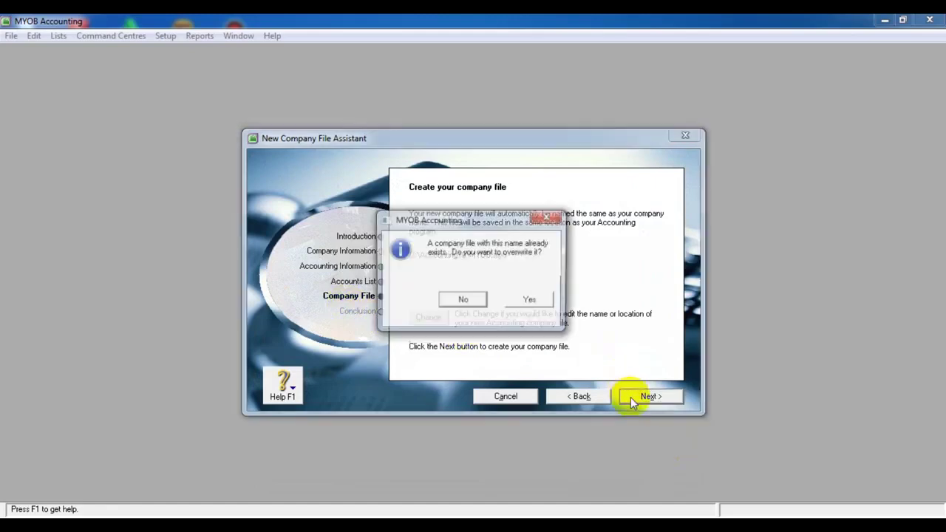
left_click(523, 300)
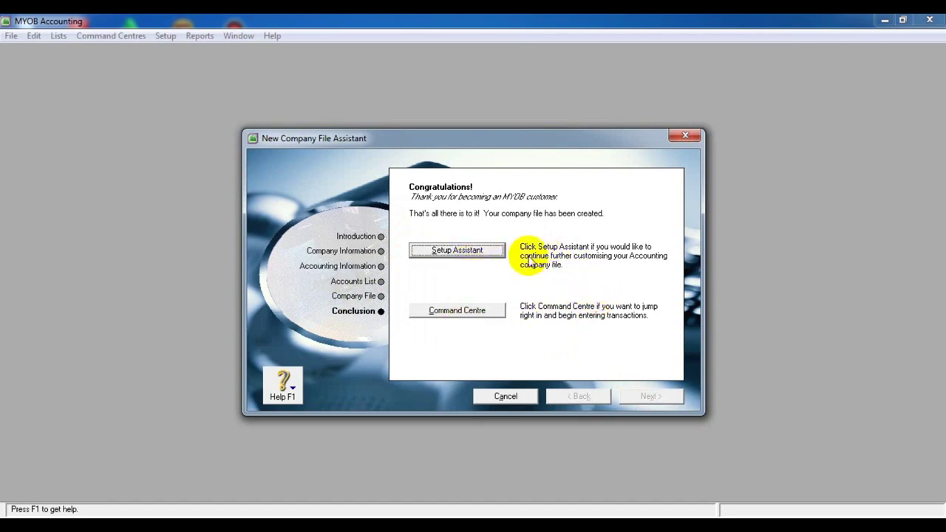
Launch the Easy Setup Assistant from the Congratulations page
left_click(471, 249)
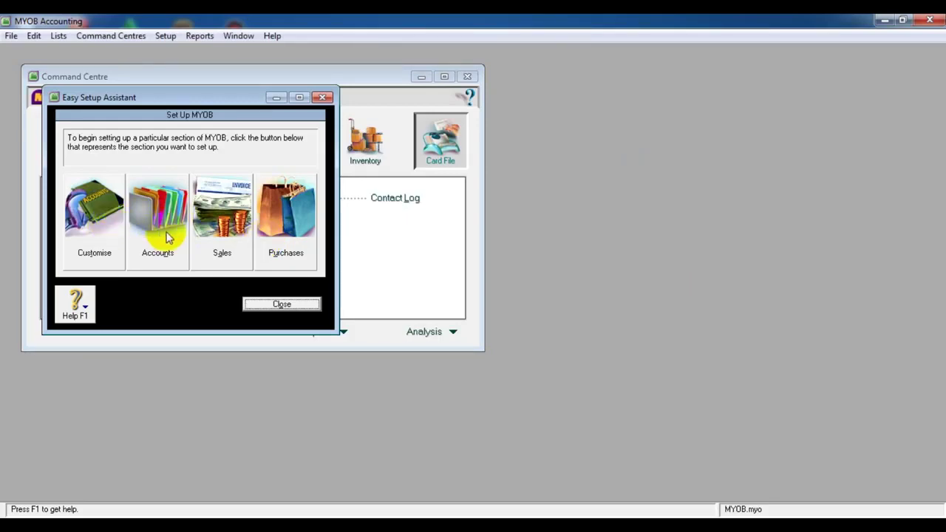
left_click(93, 214)
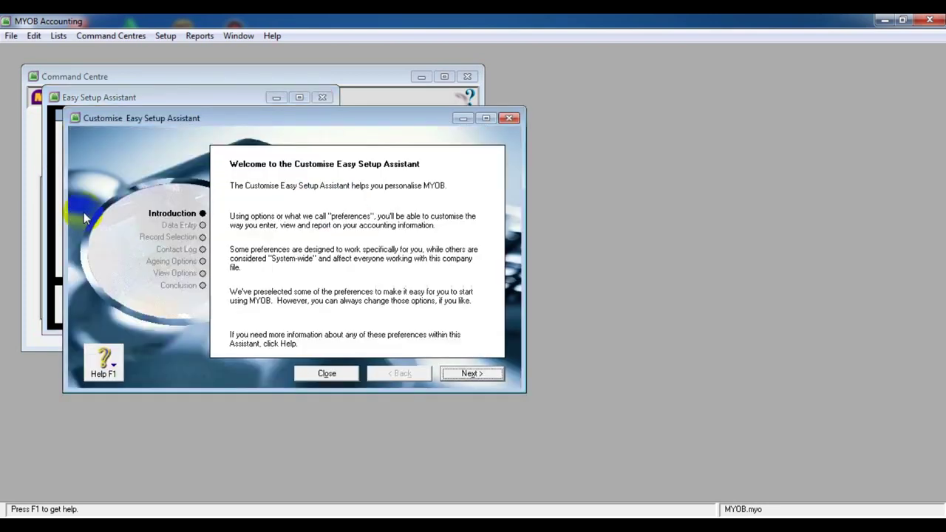
left_click(179, 224)
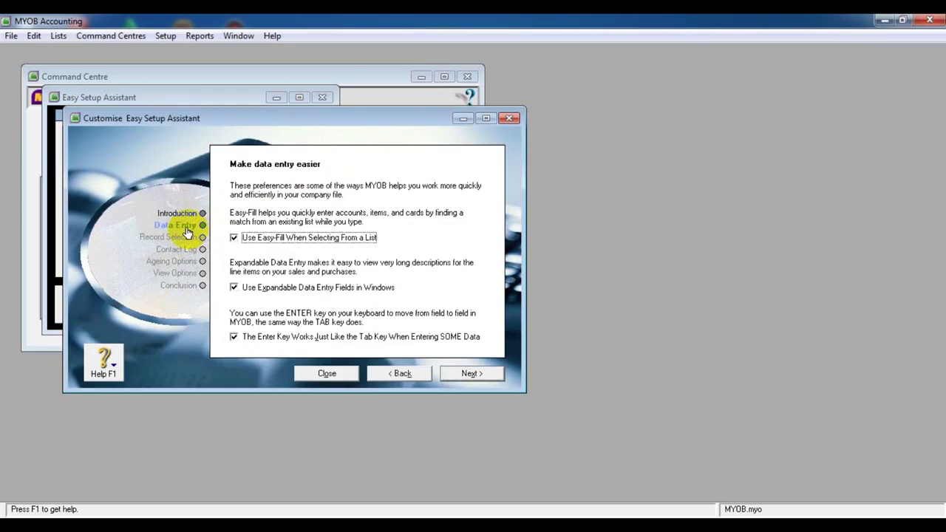
left_click(179, 237)
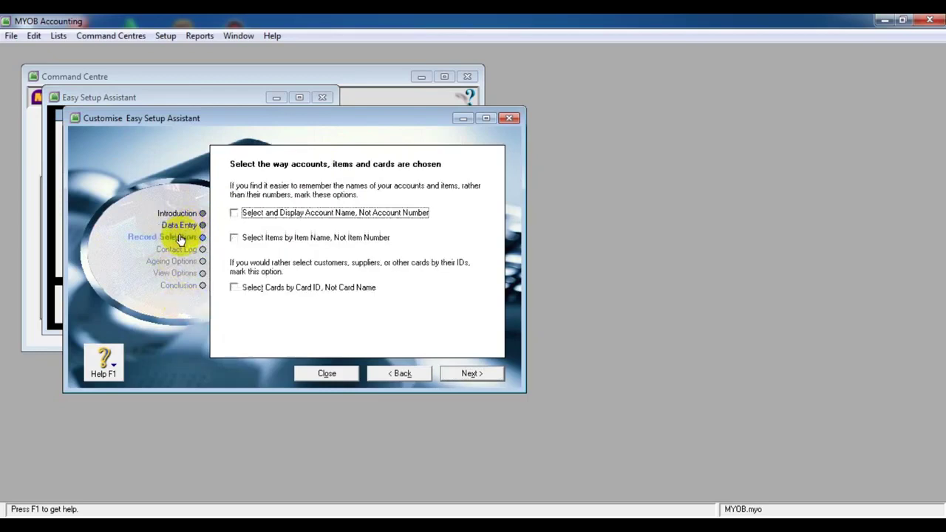
left_click(178, 261)
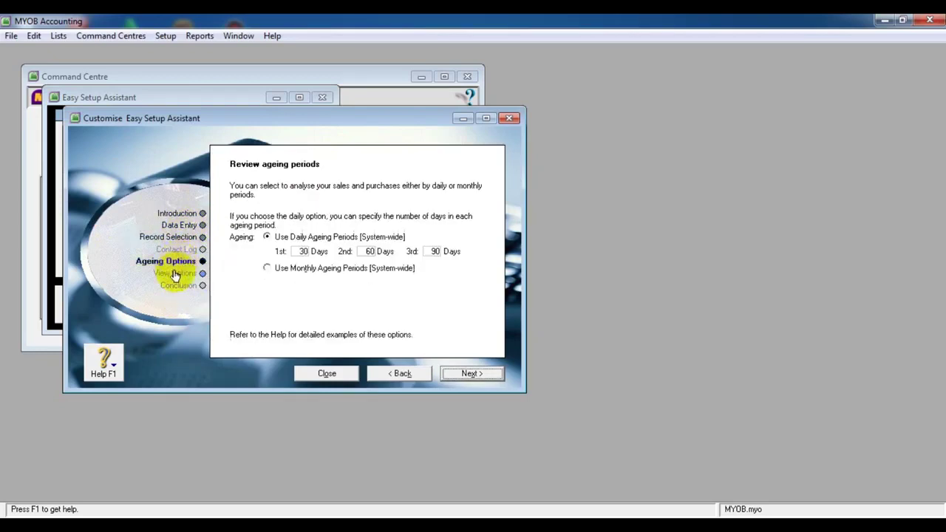
left_click(175, 273)
left_click(178, 285)
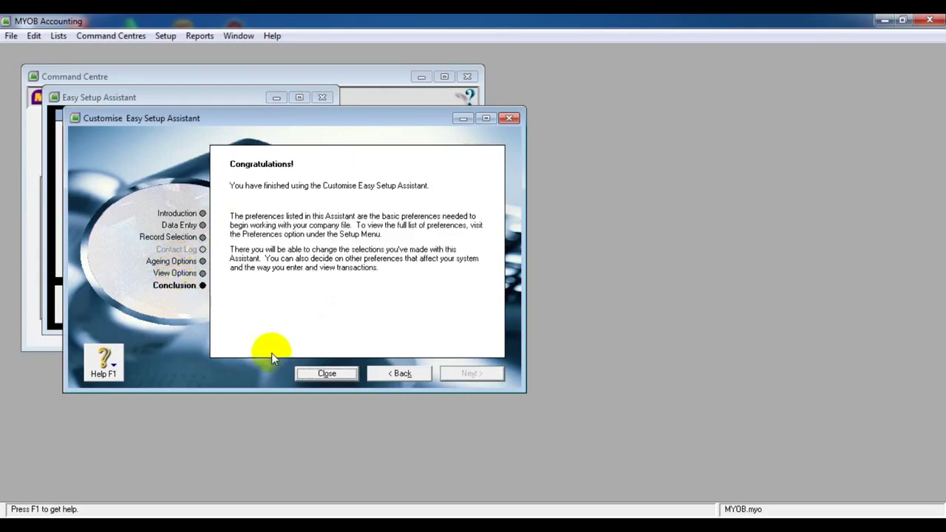
left_click(318, 375)
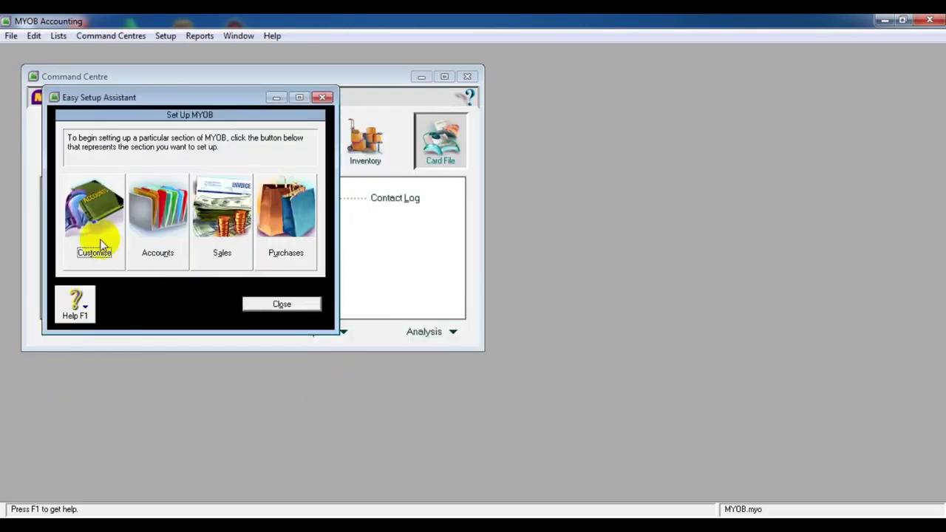
In the Accounts setup, scroll through the default accounts list, then go to Opening Balances
left_click(155, 248)
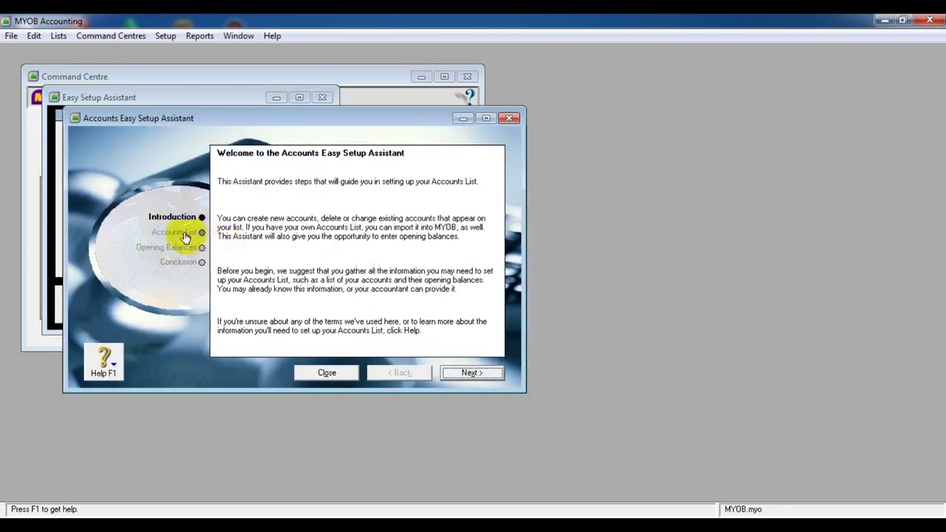
left_click(185, 235)
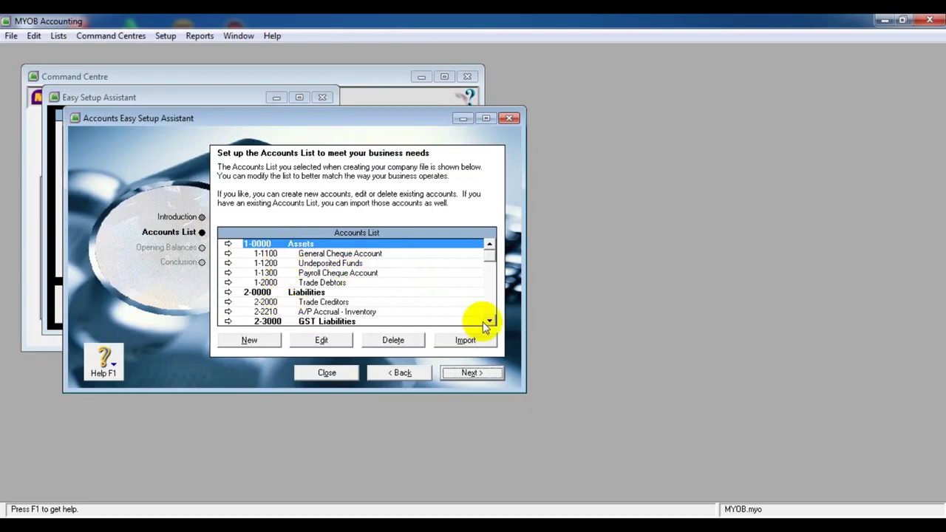
left_click(489, 321)
left_click(489, 322)
scroll(489, 323, "down", 5)
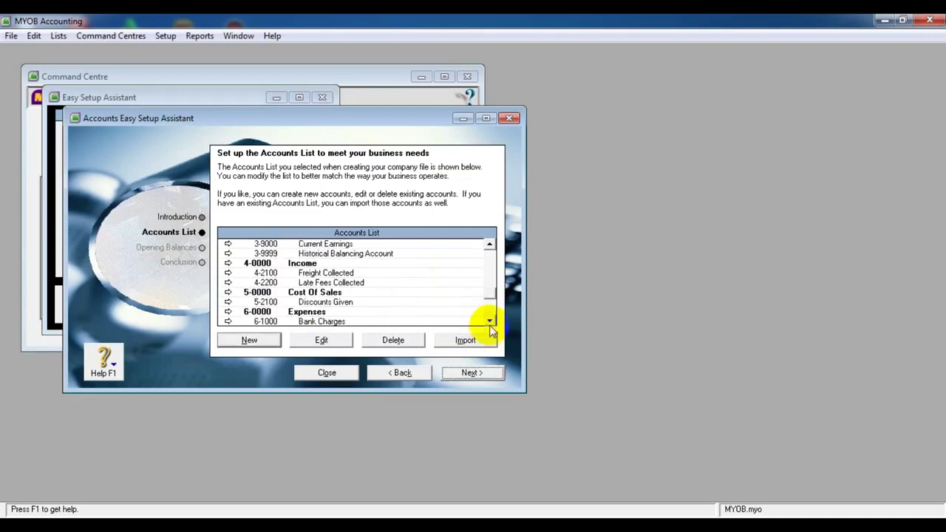
left_click(489, 321)
left_click(490, 321)
left_click(489, 322)
left_click(489, 322)
left_click(489, 321)
left_click(490, 321)
left_click(489, 322)
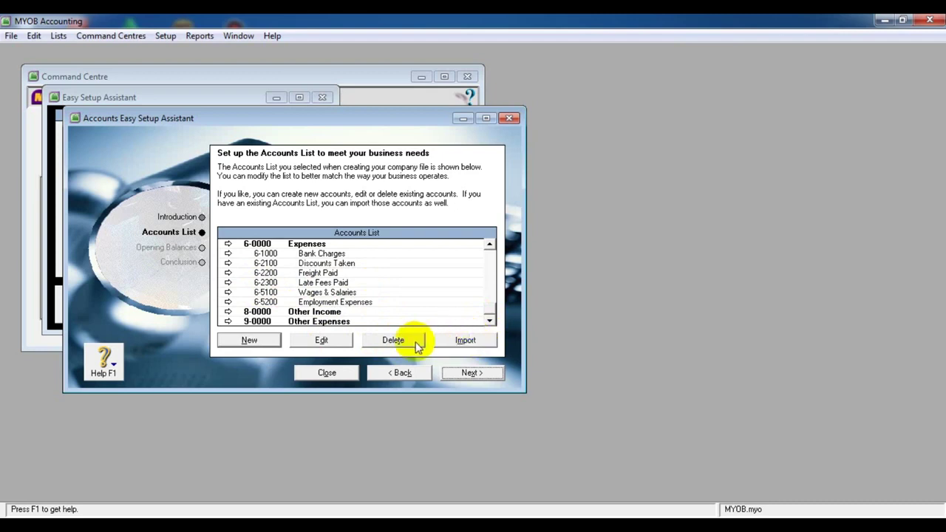
left_click(163, 249)
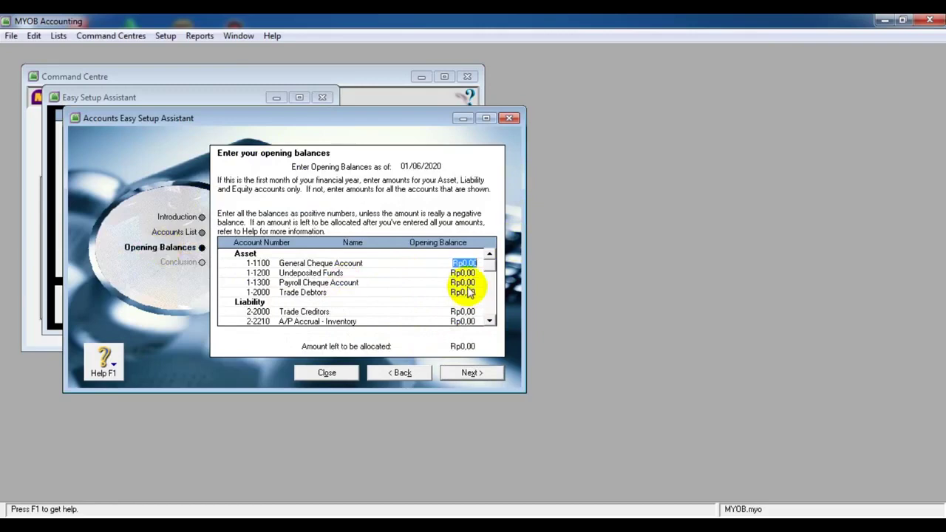
Leave all opening balances at Rp0,00, finish the Accounts assistant, and close both setup assistants
left_click(489, 321)
left_click(489, 322)
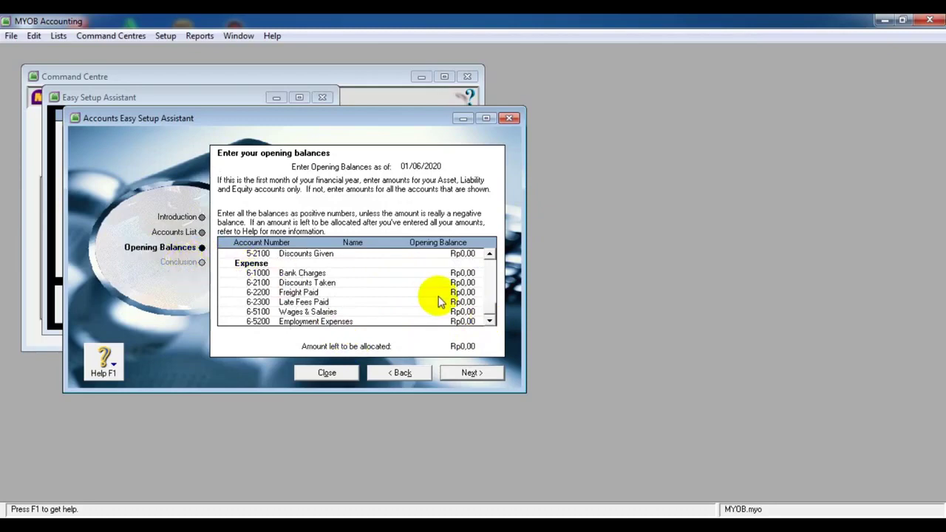
left_click(459, 373)
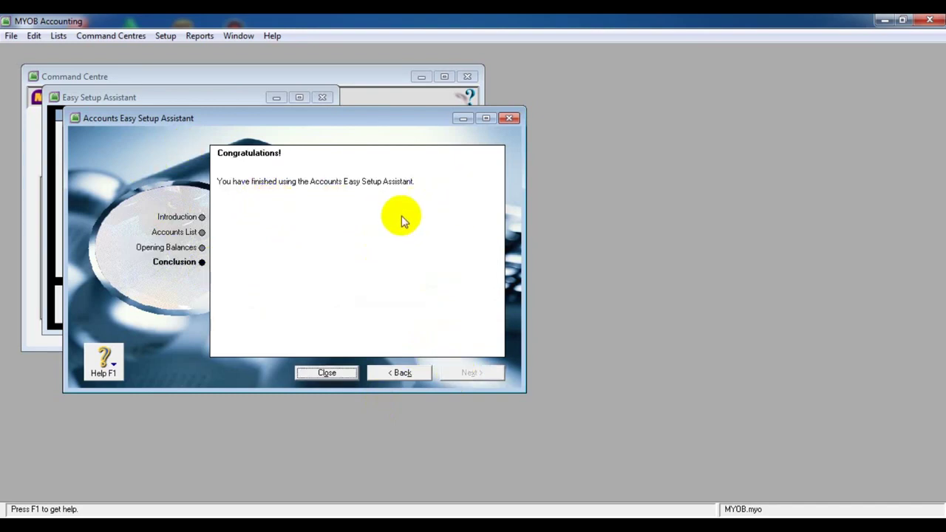
left_click(327, 373)
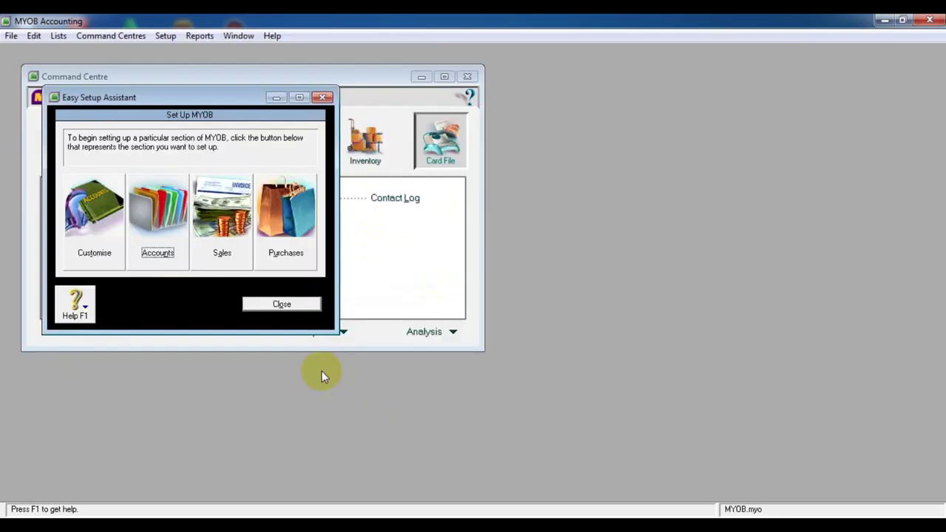
left_click(280, 304)
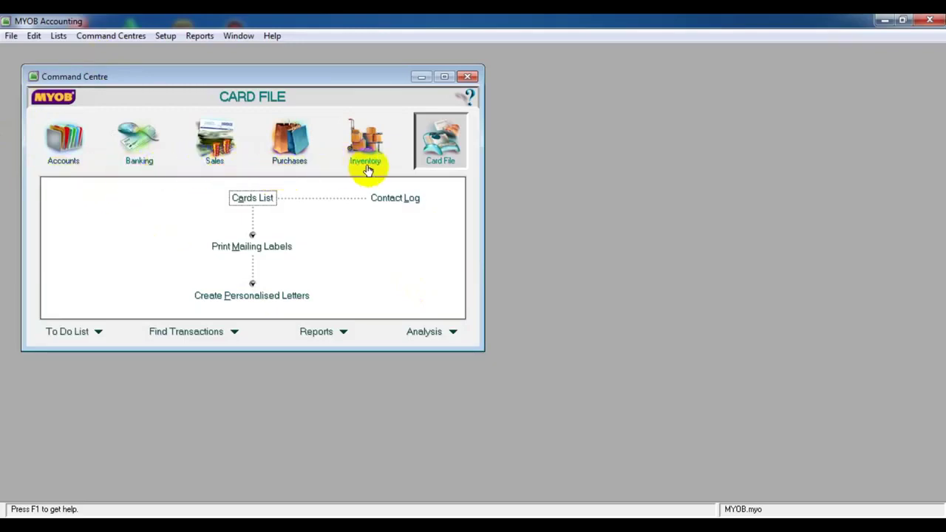
Browse the Command Centre sections: Accounts, Banking, Sales, Purchases, Inventory and Card File
left_click(58, 155)
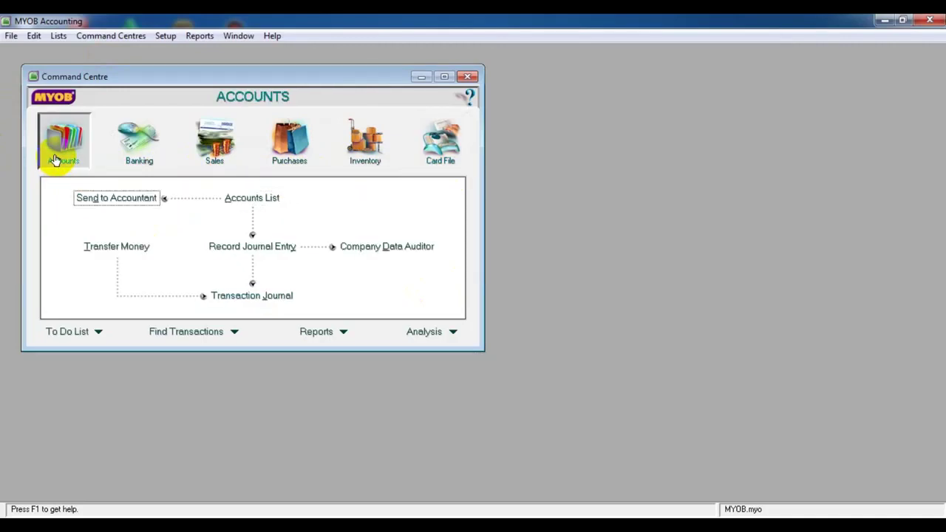
left_click(161, 158)
left_click(236, 155)
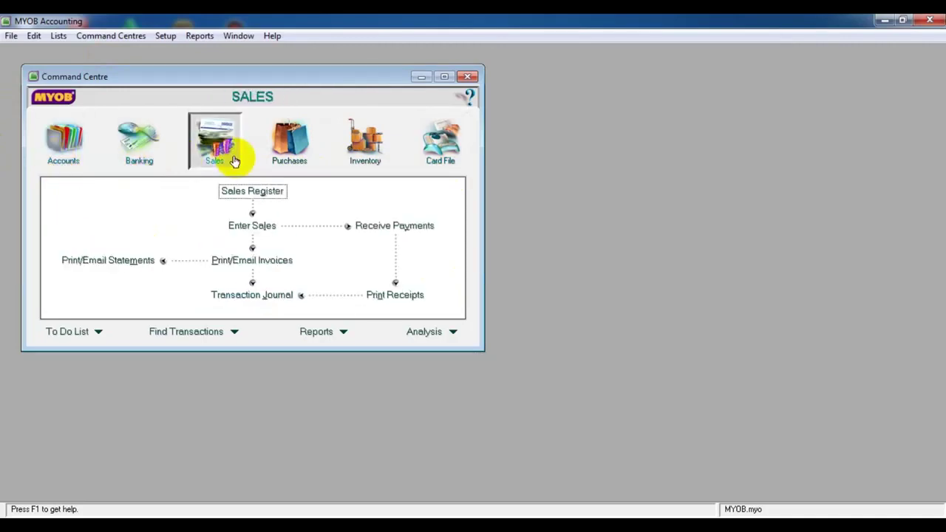
left_click(295, 155)
left_click(378, 153)
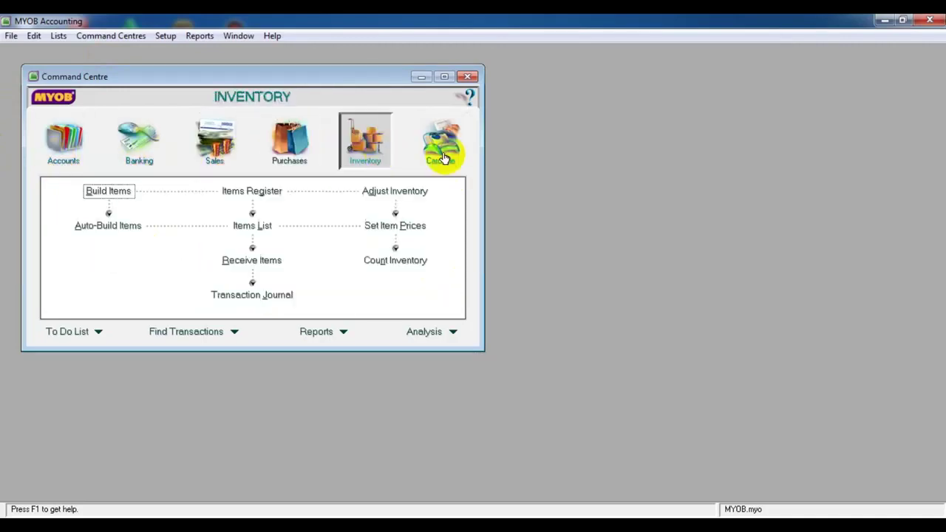
left_click(447, 156)
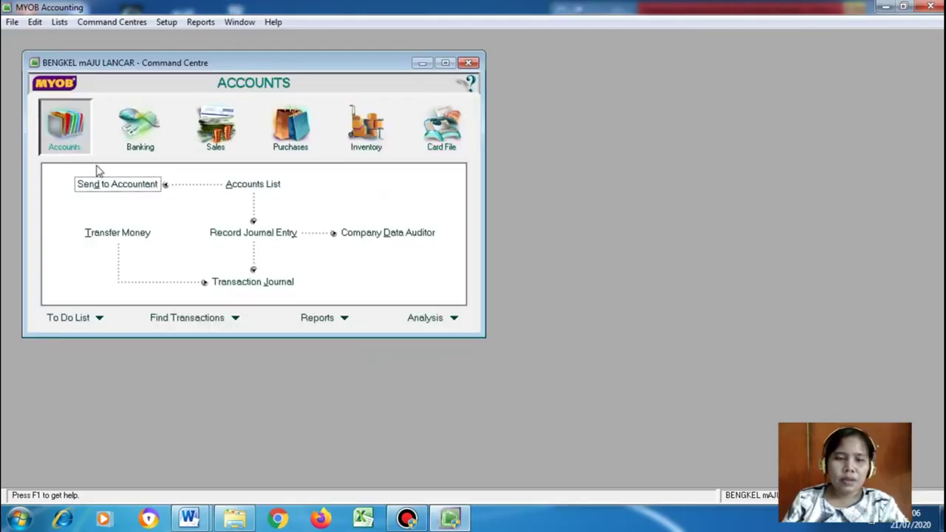
Open the Accounts List and bring up the Bengkel Maju Lancar case document in Word
left_click(235, 185)
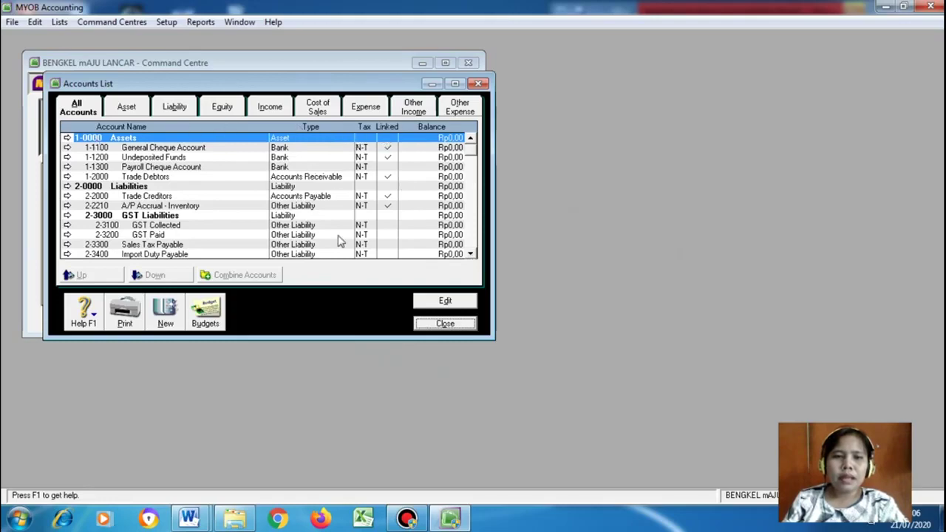
left_click(191, 519)
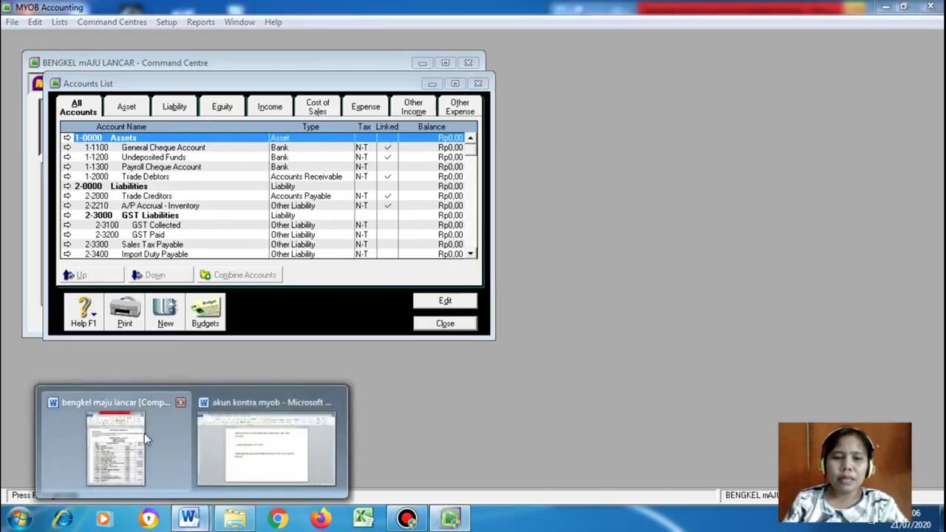
left_click(144, 433)
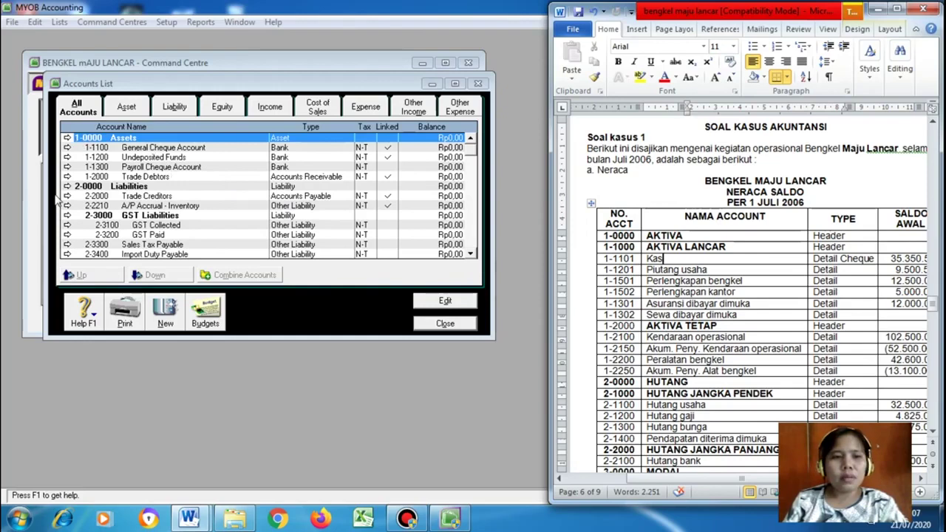
Rename header account 1-0000 from Assets to AKTIVA
left_click(67, 137)
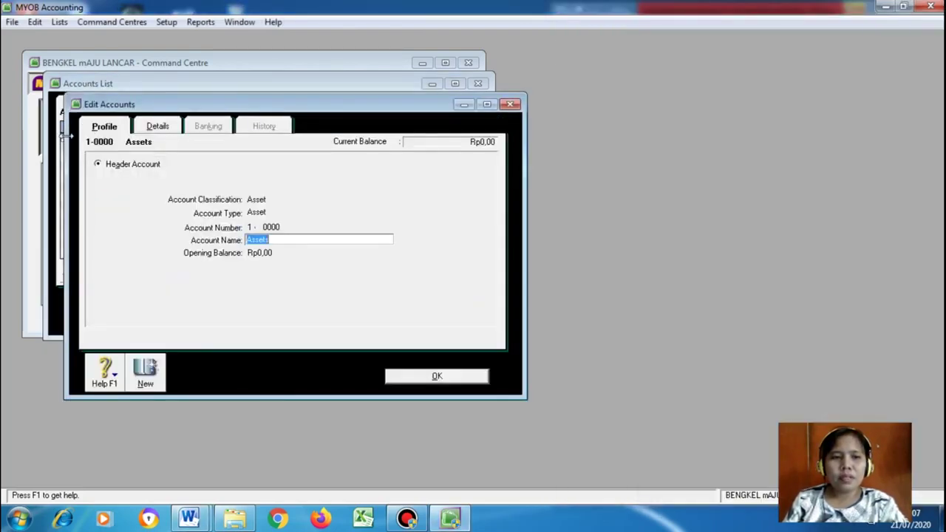
key("Escape")
left_click(67, 138)
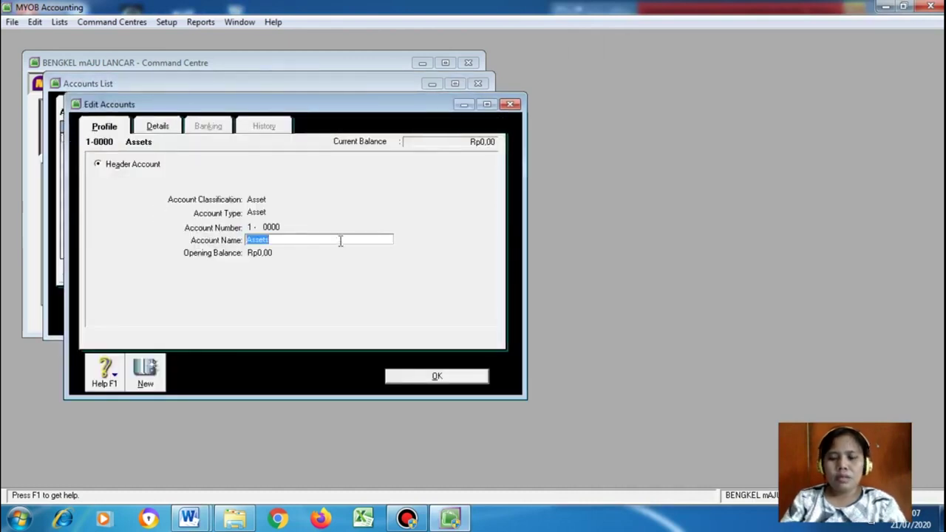
type("A")
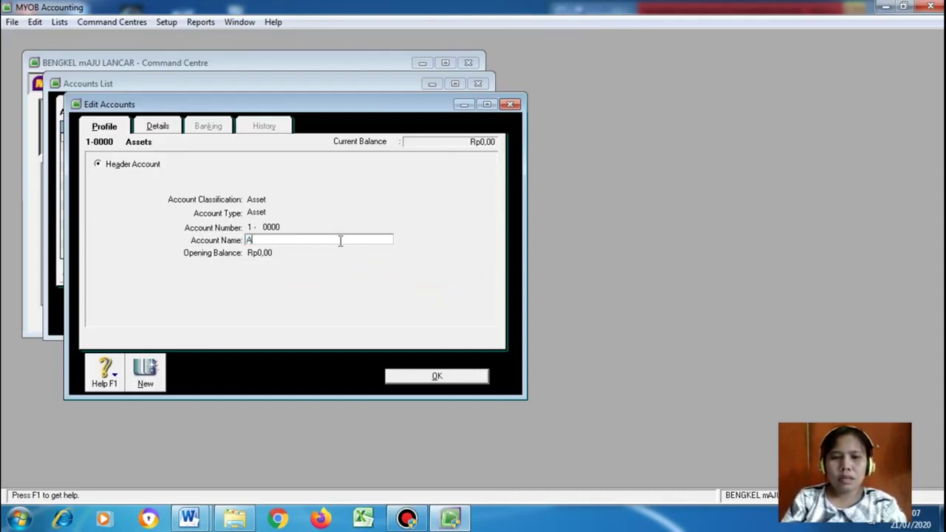
type("KTIVA")
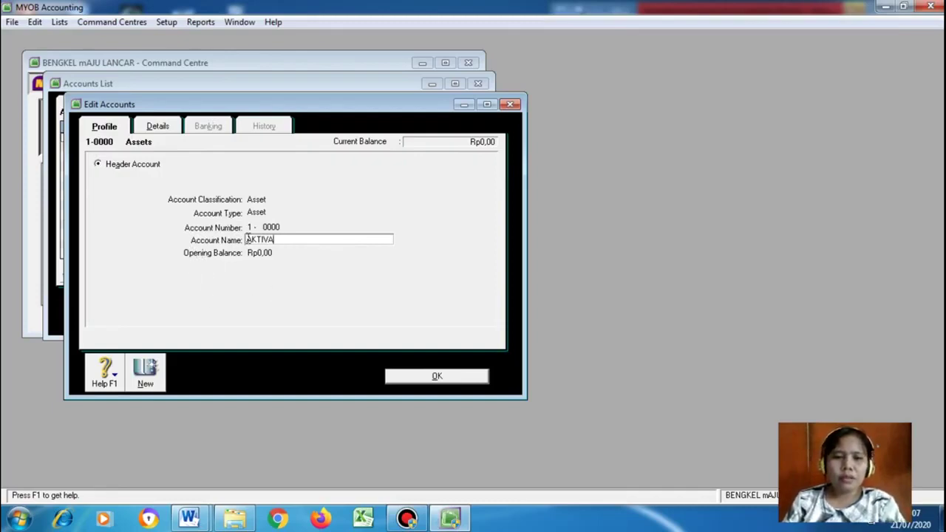
left_click(449, 376)
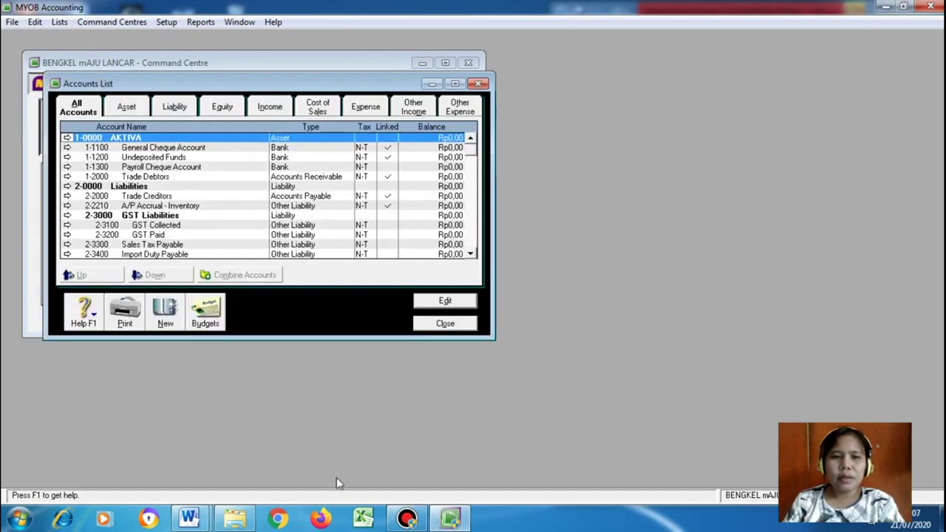
Start a new header account in the Accounts List with account type Asset
mouse_move(188, 517)
left_click(116, 443)
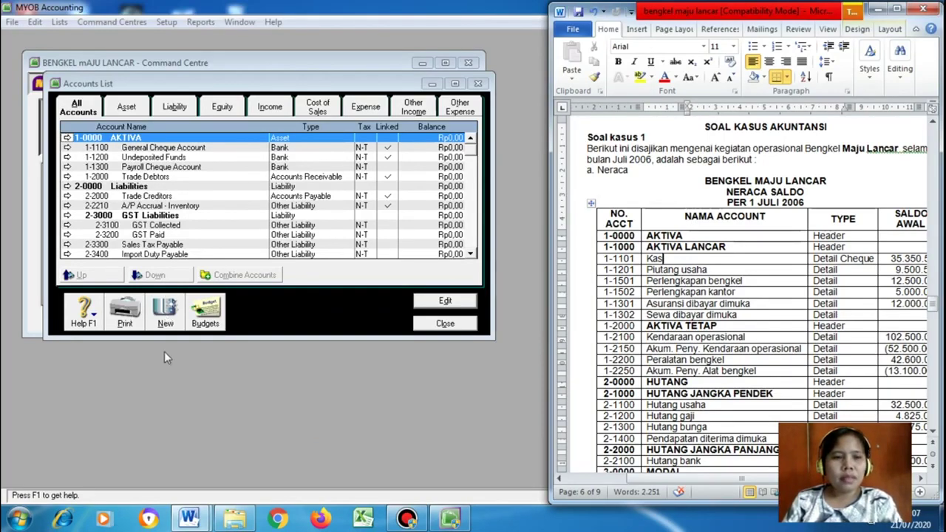
left_click(167, 318)
left_click(133, 164)
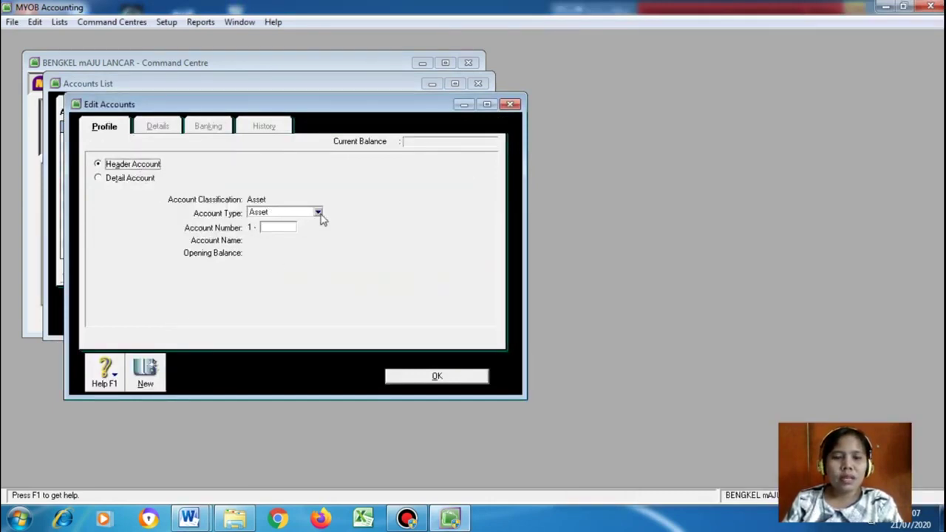
left_click(318, 213)
left_click(295, 223)
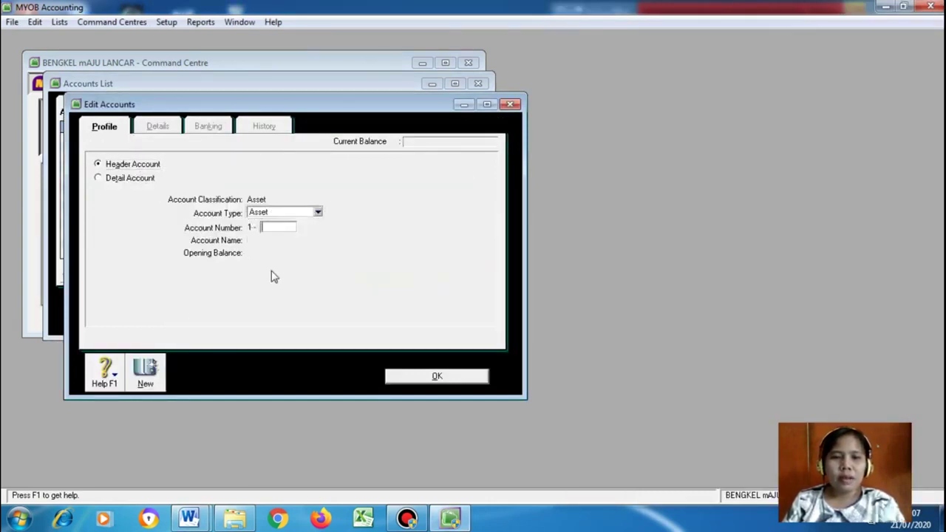
Number the header account 1101, name it Aktiva Lancar, and save it
left_click(188, 517)
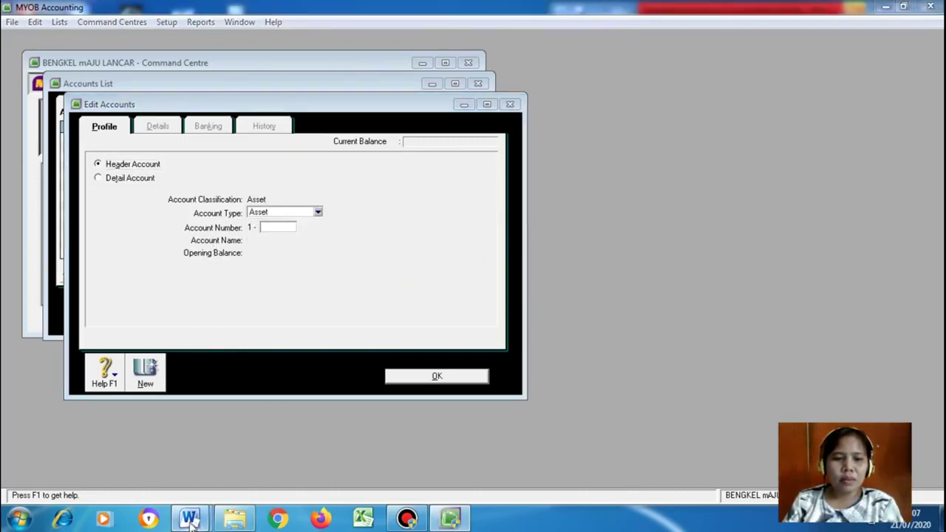
left_click(137, 443)
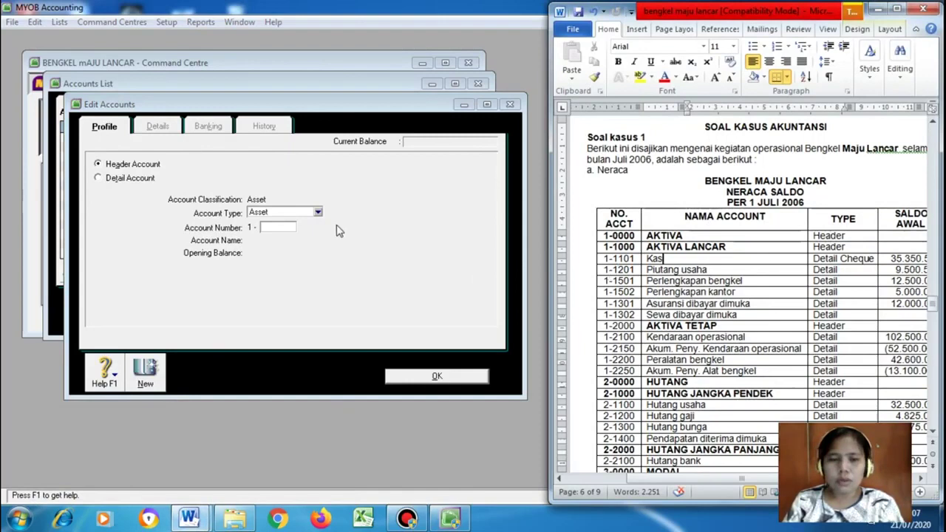
left_click(287, 227)
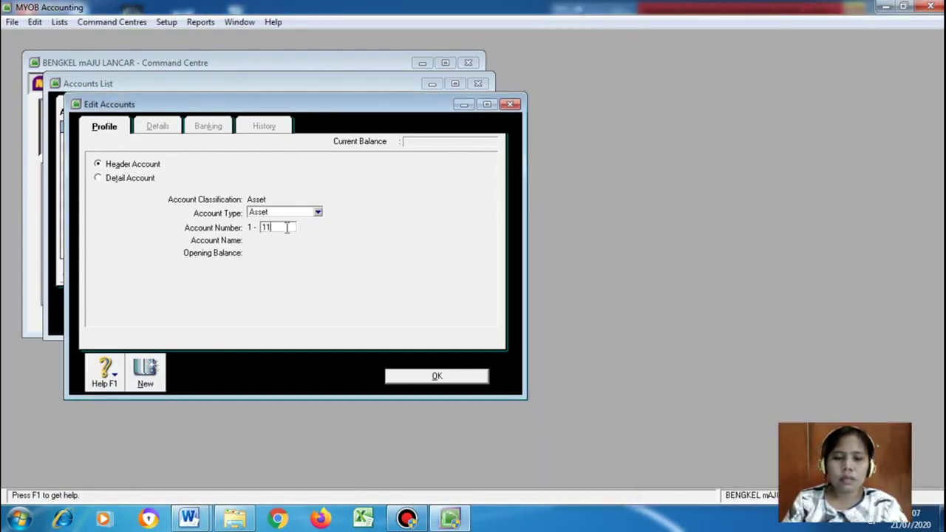
type("1101")
key("Tab")
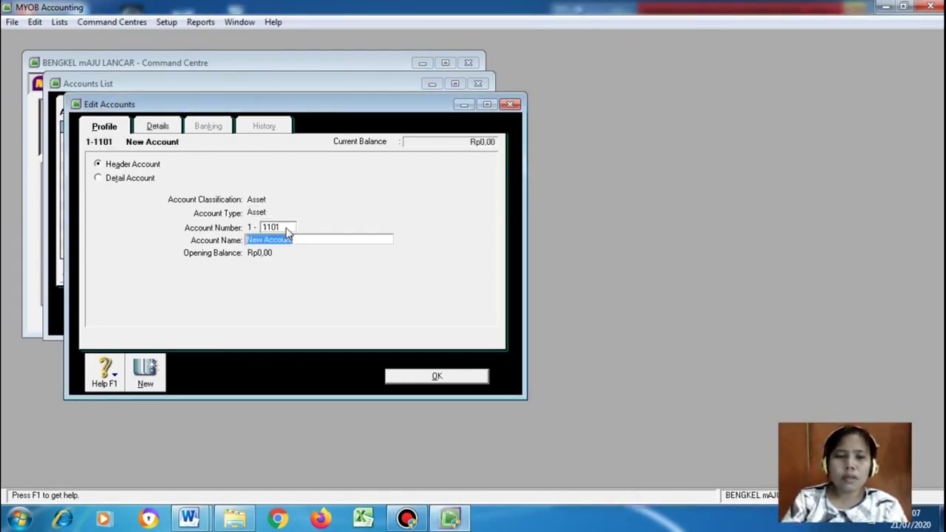
left_click(189, 518)
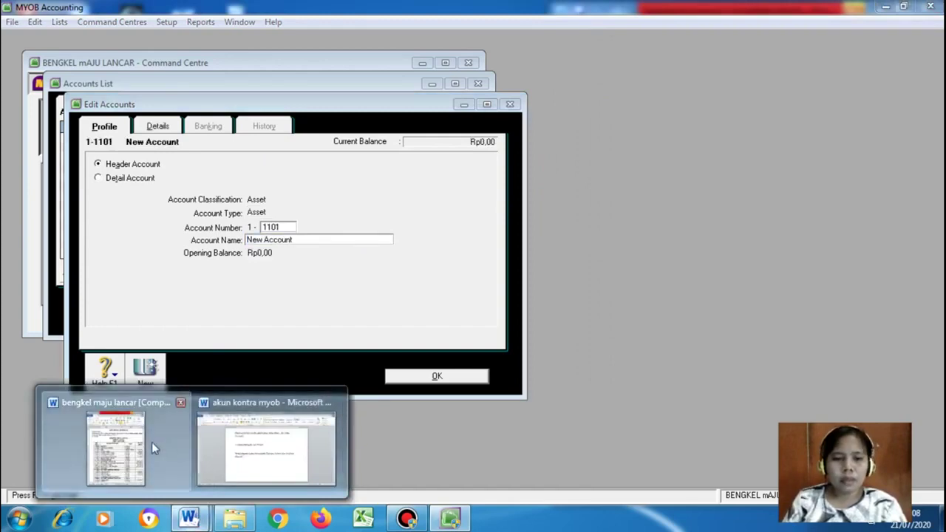
left_click(152, 442)
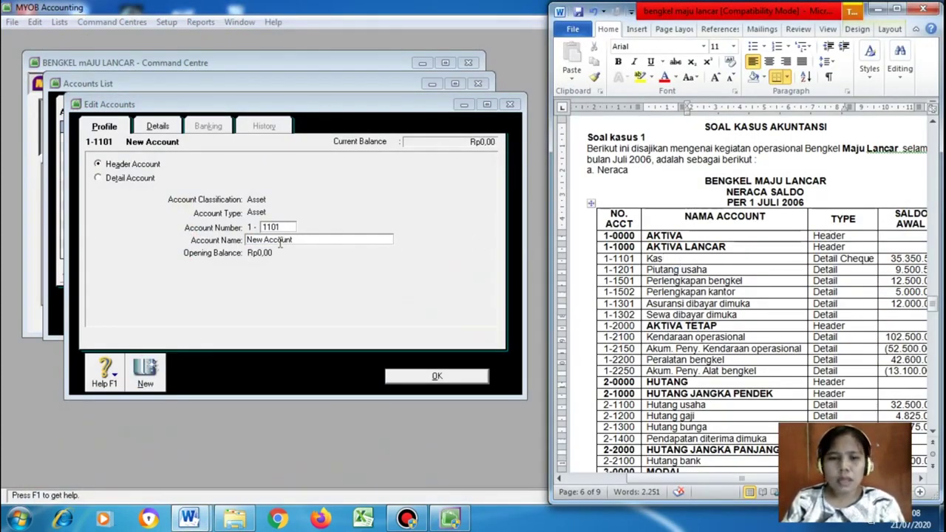
left_click(307, 240)
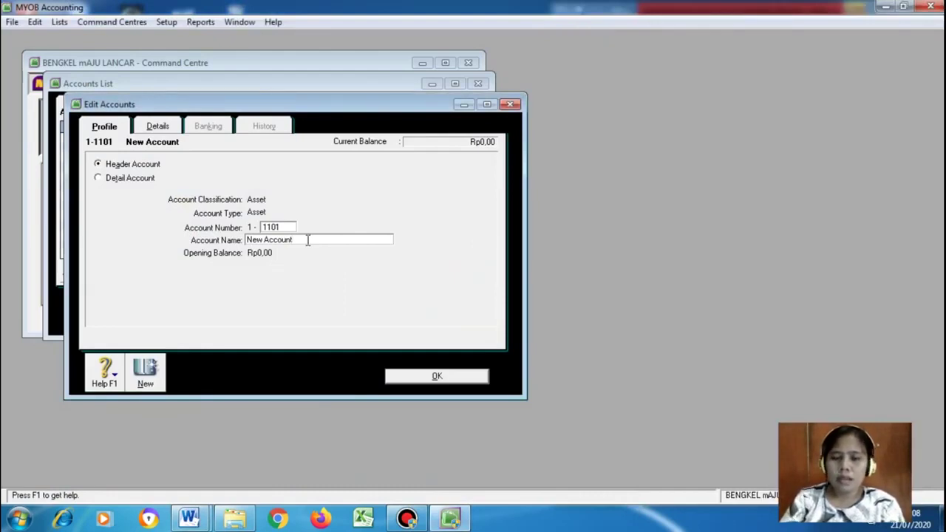
key("BackSpace")
key("BackSpace")
key("BackSpace")
key("BackSpace")
key("BackSpace")
key("BackSpace")
key("BackSpace")
key("BackSpace")
key("BackSpace")
type("Aktiva Lancar")
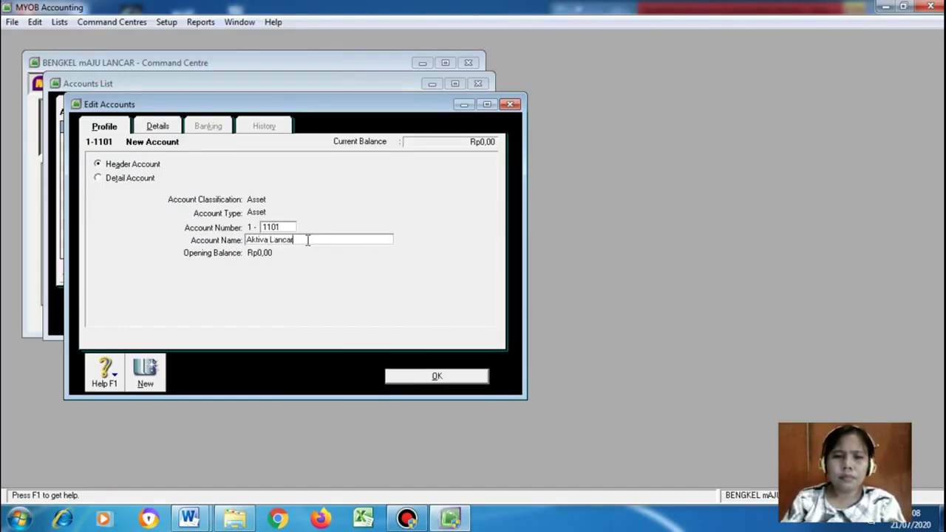
mouse_move(189, 517)
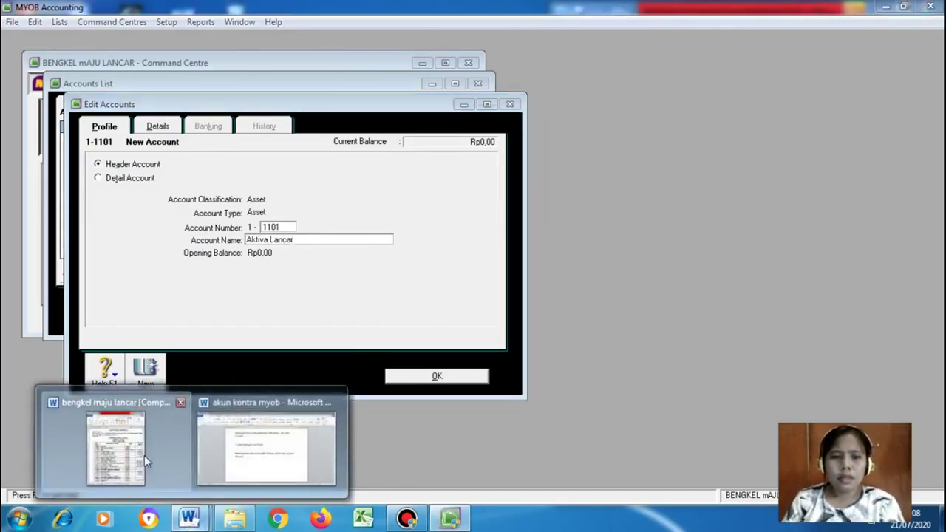
left_click(144, 456)
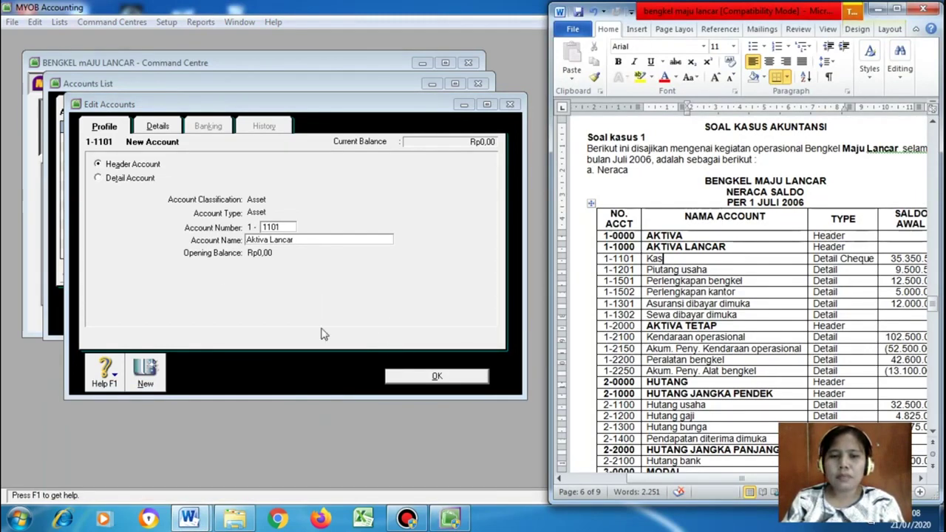
left_click(435, 378)
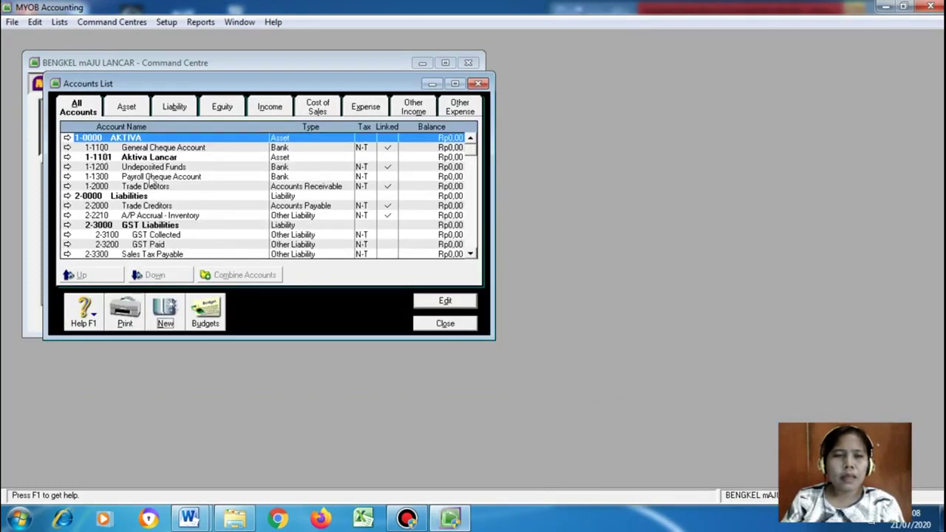
Compare the General Cheque Account's number against the trial balance
left_click(110, 148)
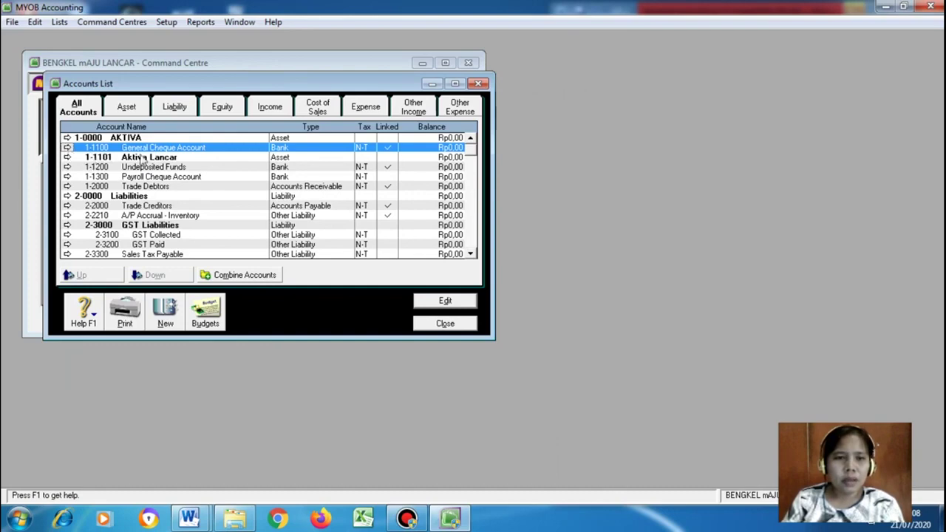
left_click(67, 148)
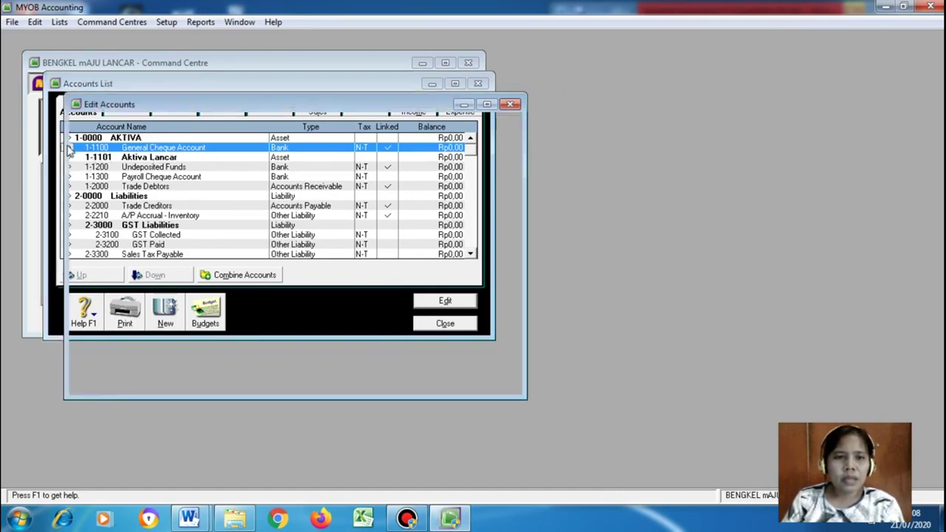
mouse_move(186, 519)
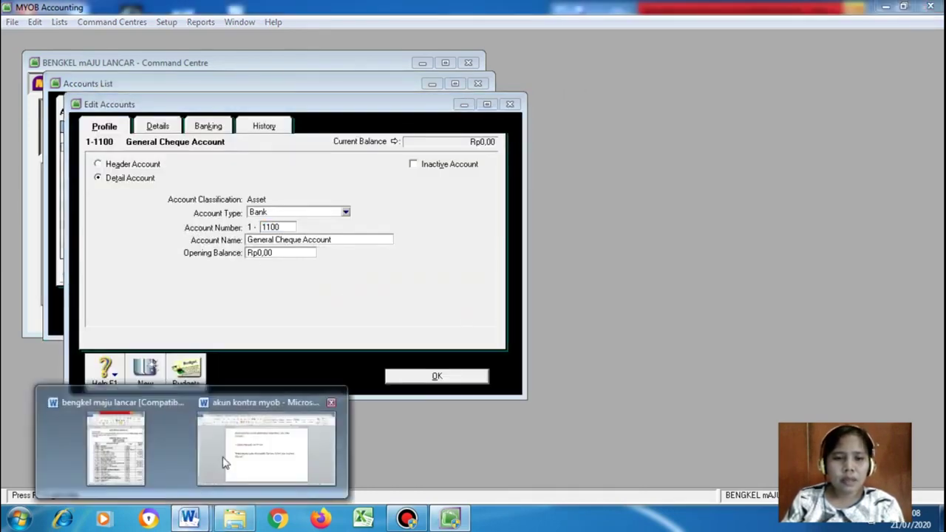
left_click(144, 424)
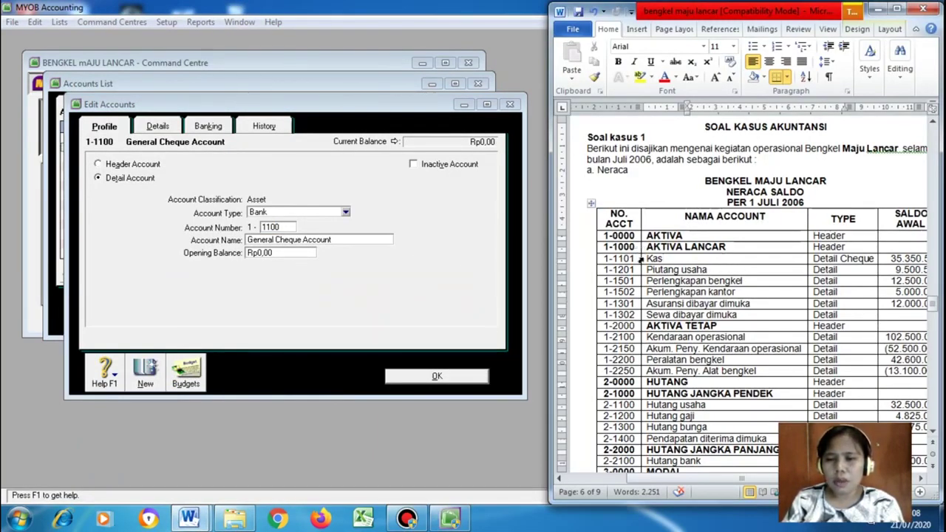
left_click(421, 378)
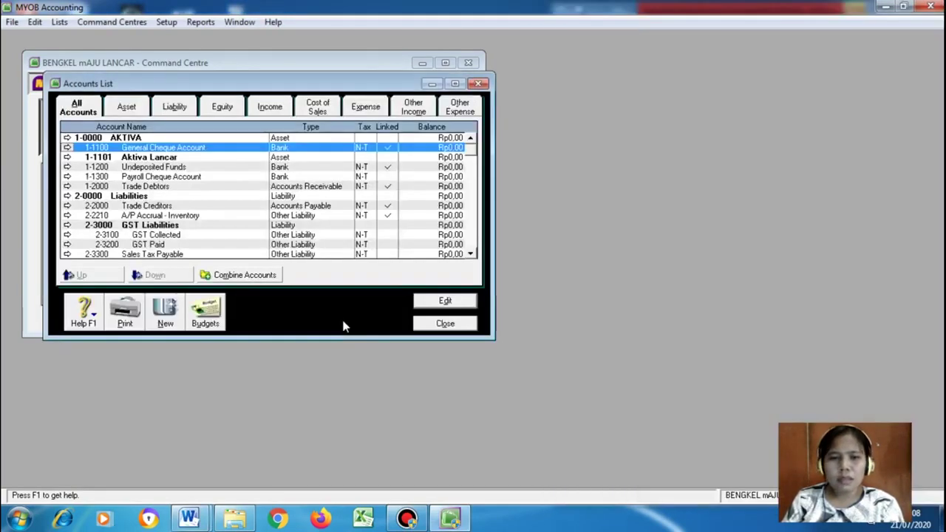
Renumber the Aktiva Lancar header account to 1-1000 and save it
left_click(68, 157)
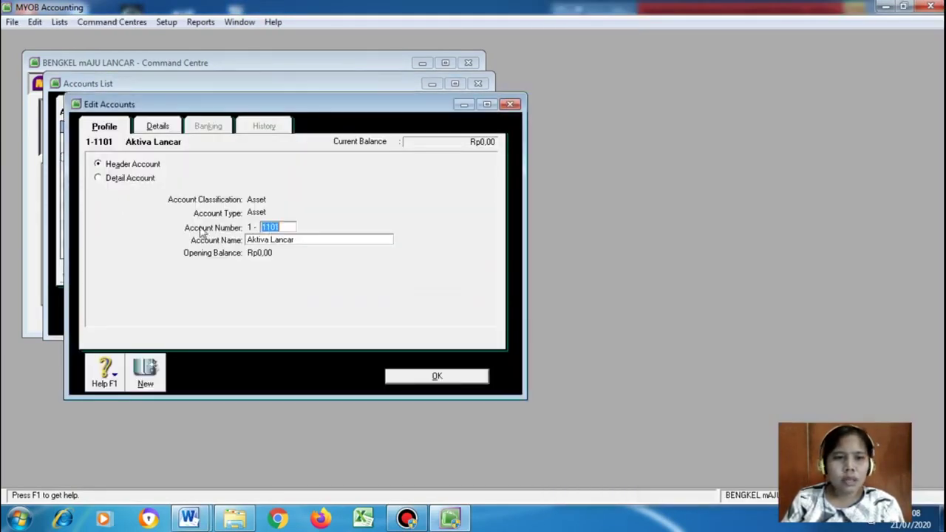
left_click(285, 228)
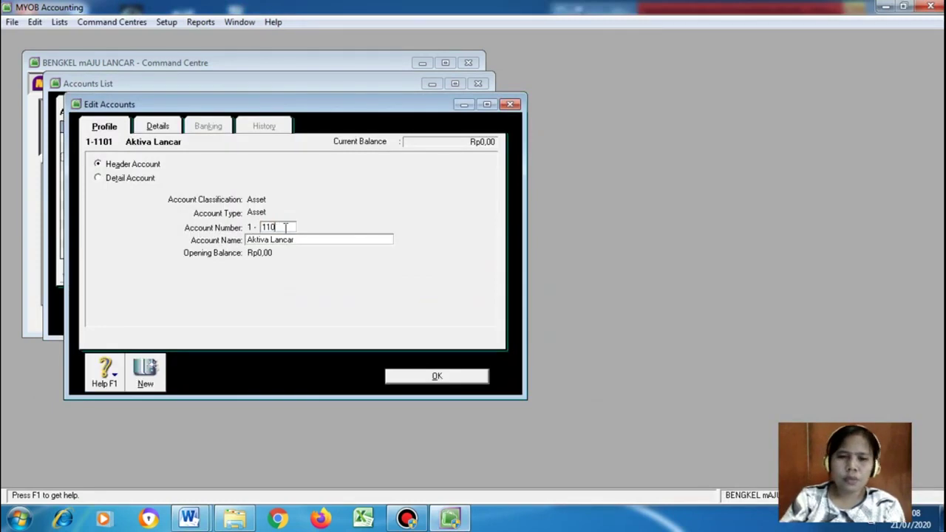
key("BackSpace")
key("BackSpace")
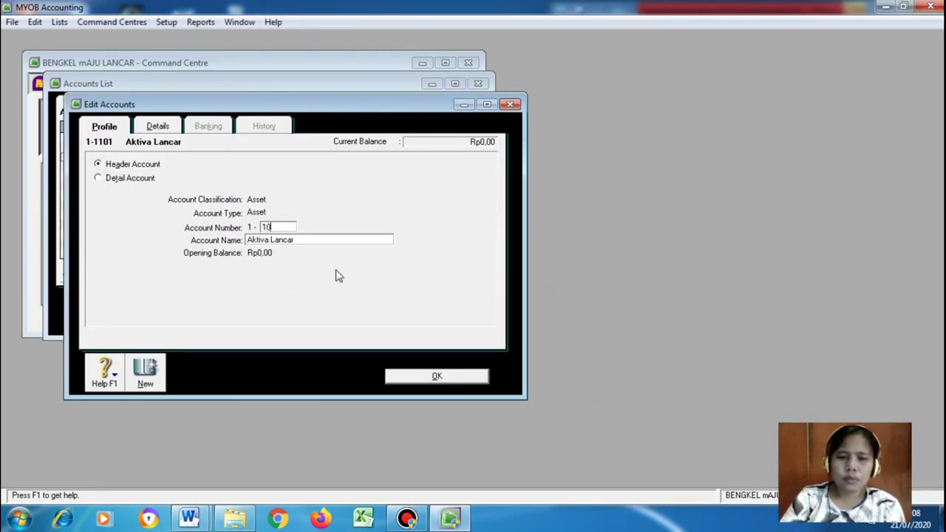
left_click(404, 376)
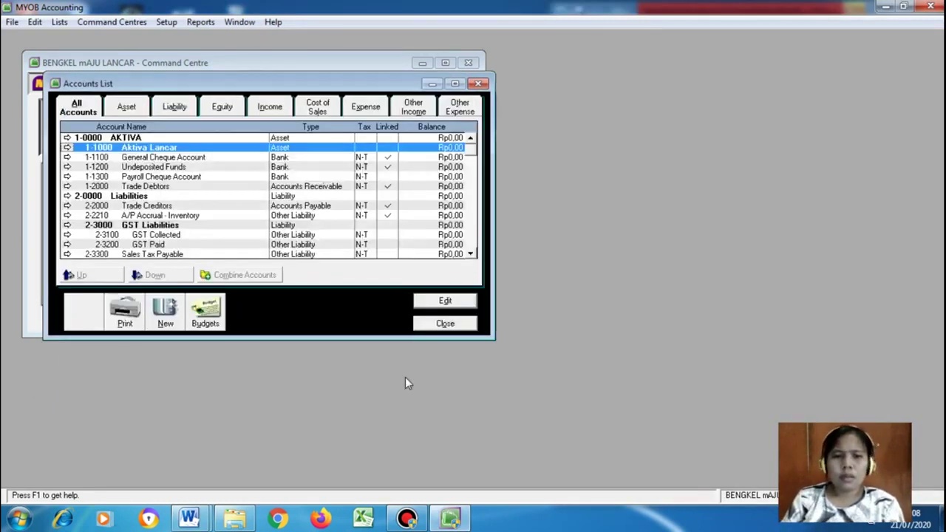
Change the General Cheque Account's number to 1101 and clear its old name
left_click(173, 158)
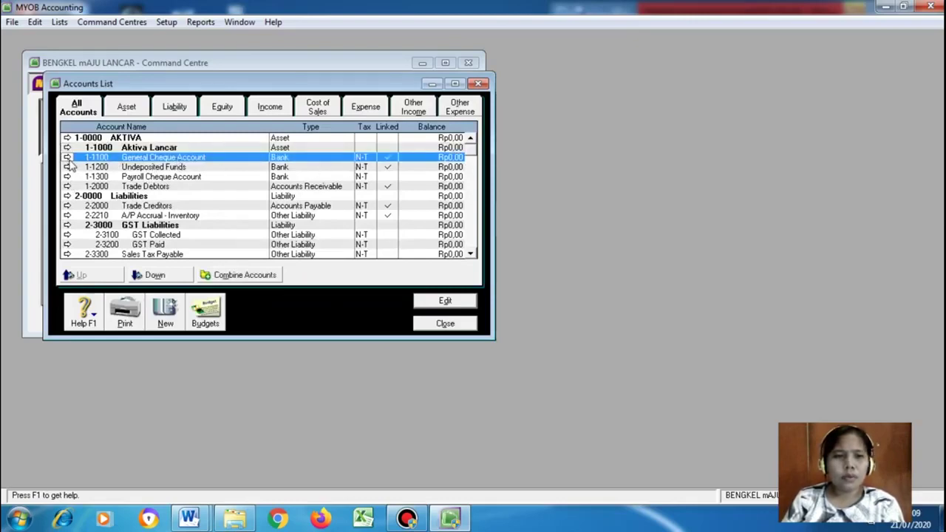
left_click(190, 517)
left_click(116, 443)
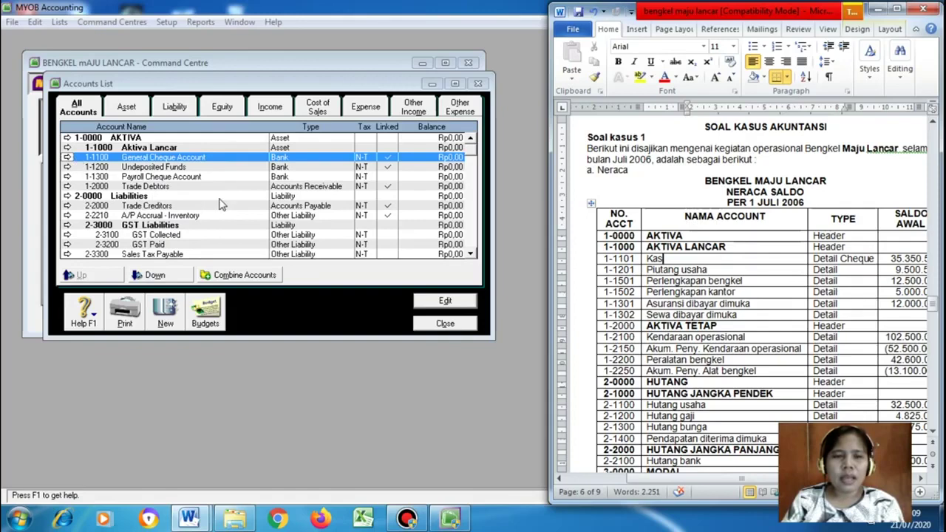
left_click(66, 159)
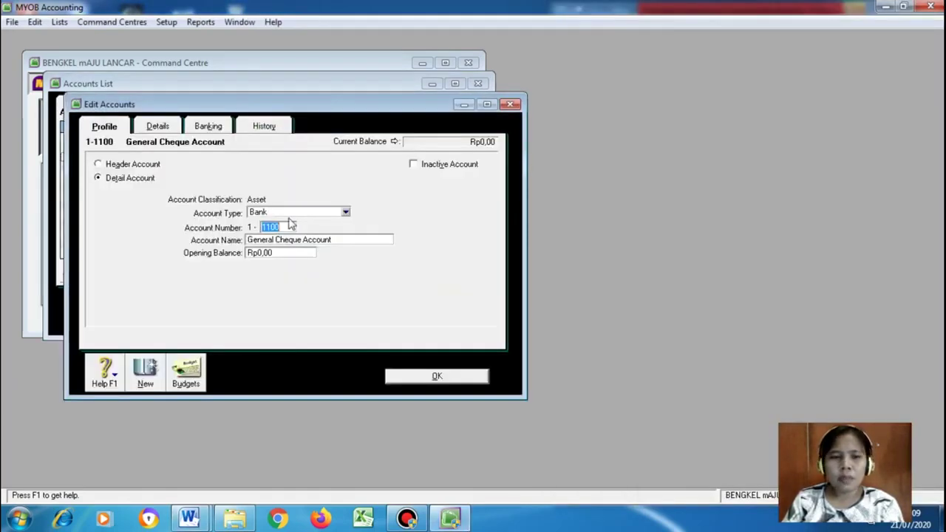
left_click(291, 227)
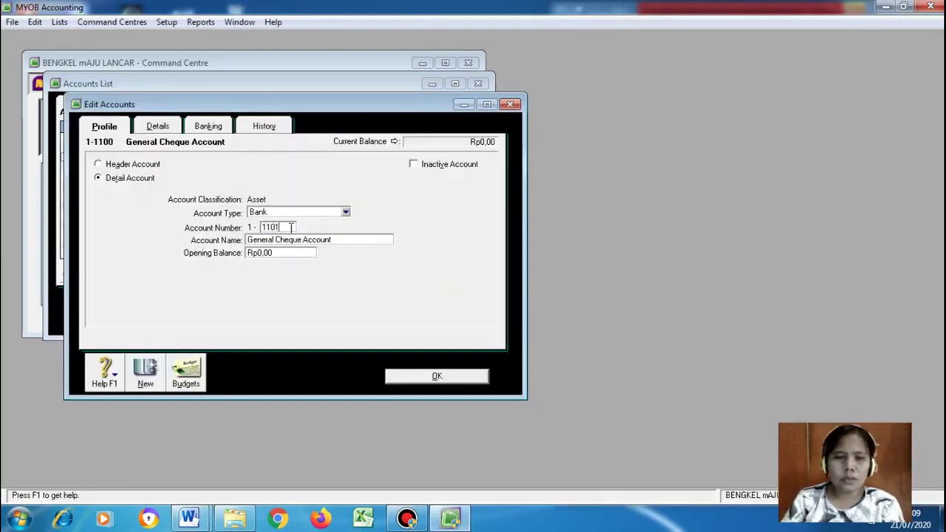
key("Tab")
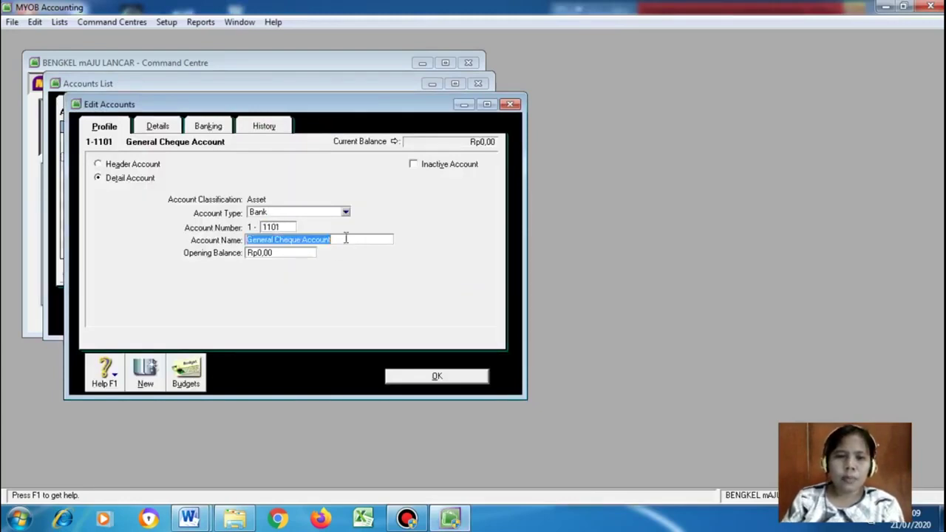
key("BackSpace")
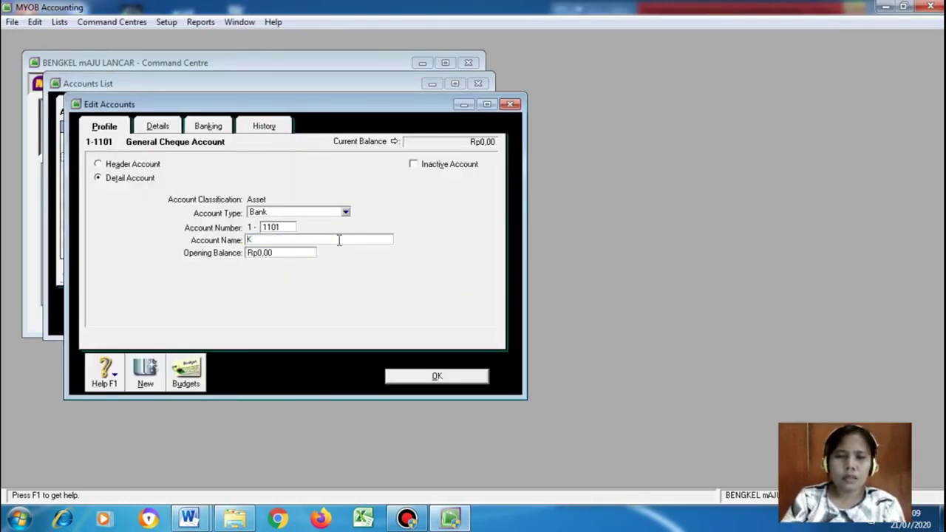
Using the balance sheet, name the account Kas and enter a 35350500 opening balance
left_click(189, 519)
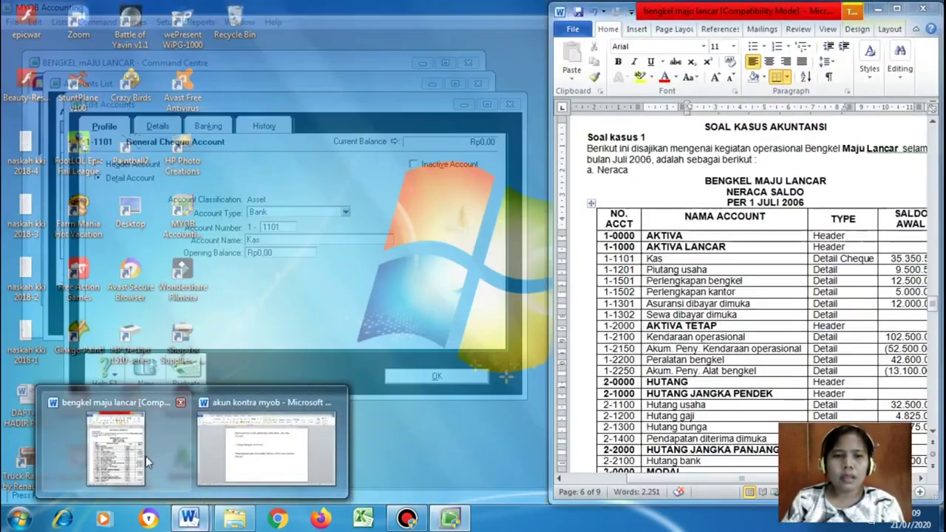
left_click(145, 456)
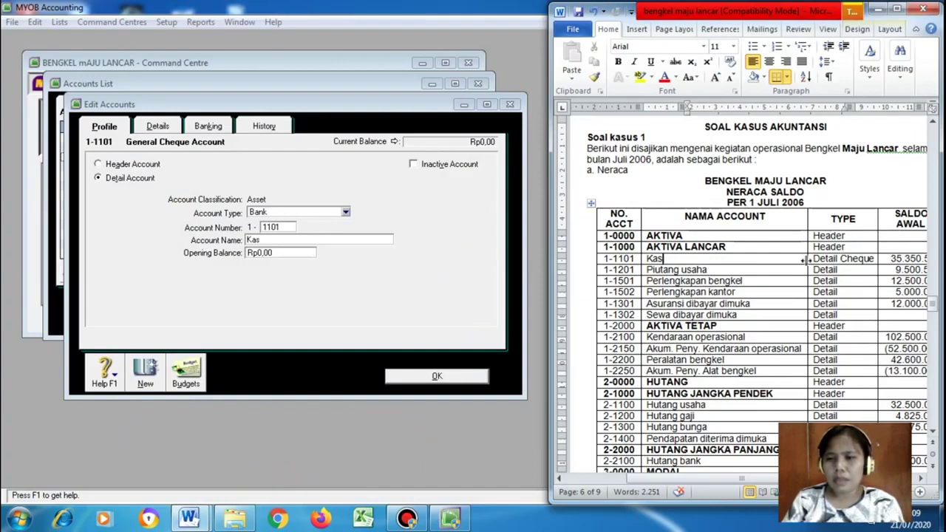
left_click_drag(836, 260, 807, 264)
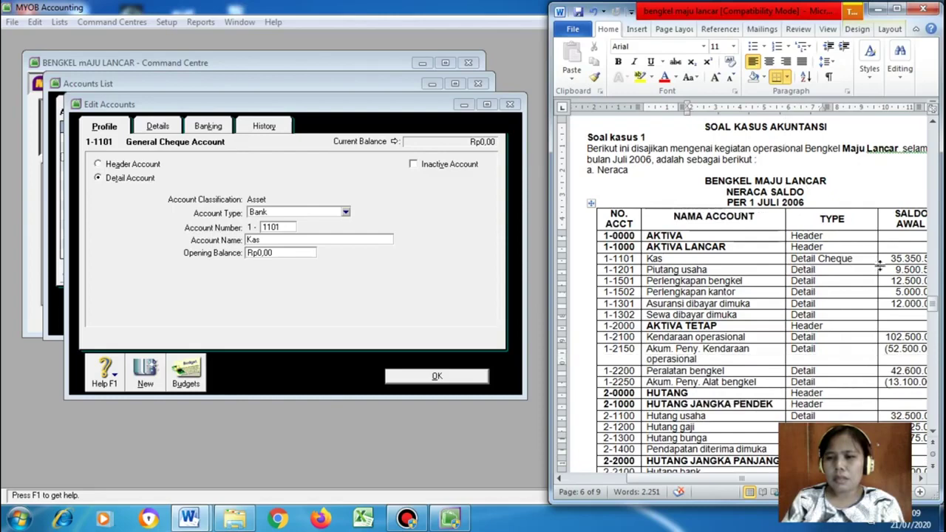
left_click(188, 517)
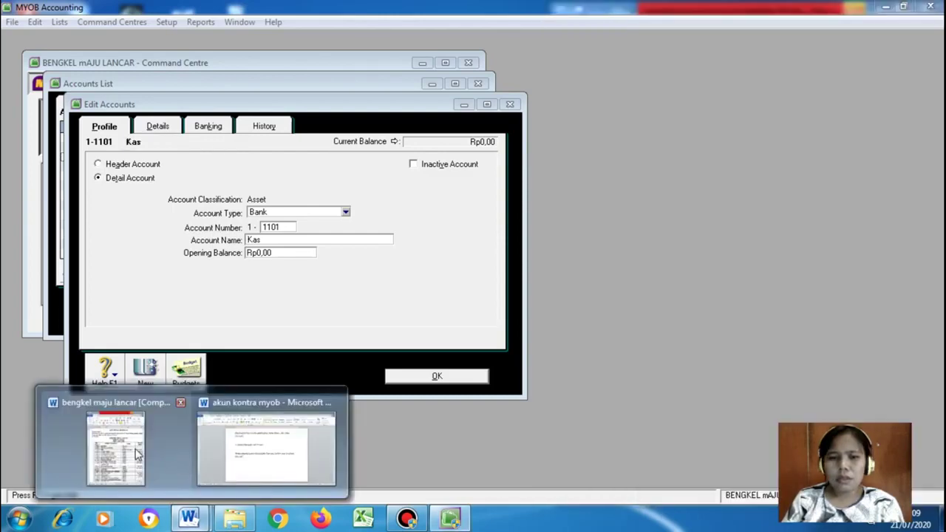
mouse_move(189, 517)
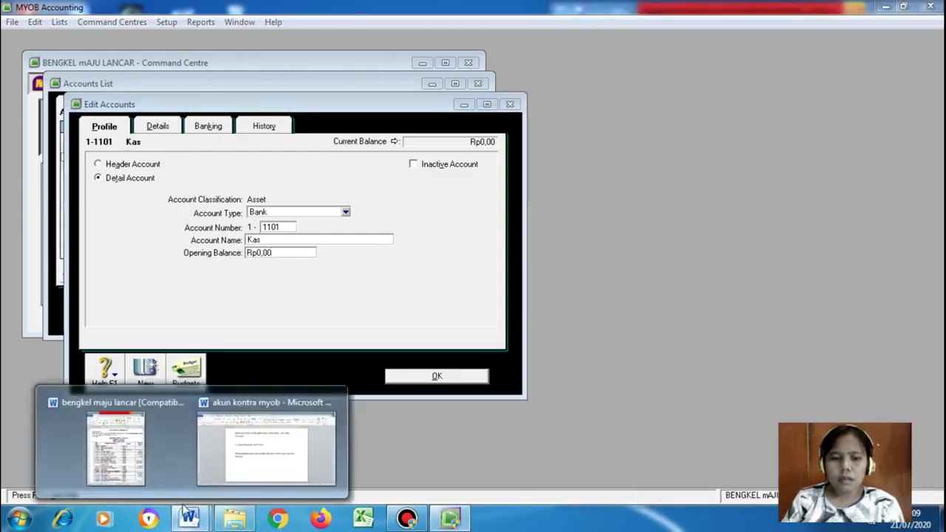
left_click(149, 458)
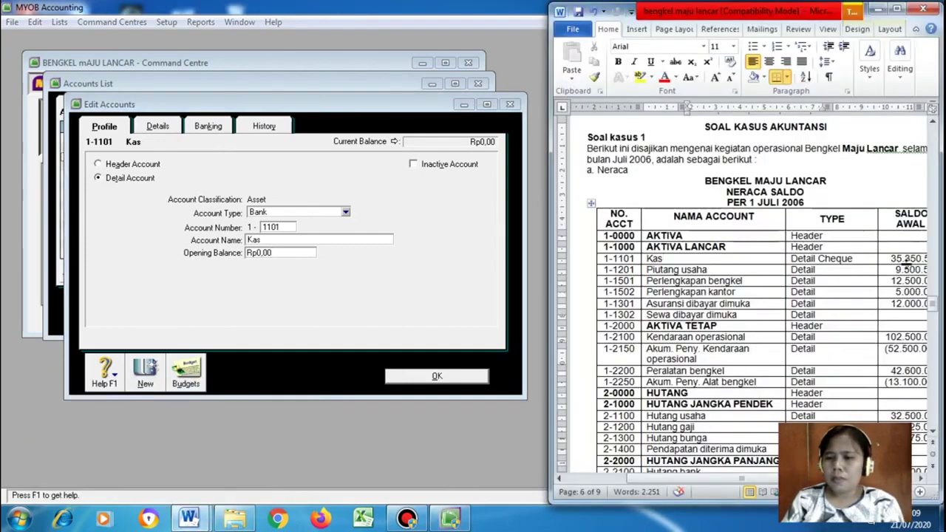
left_click(299, 252)
key("BackSpace")
key("BackSpace")
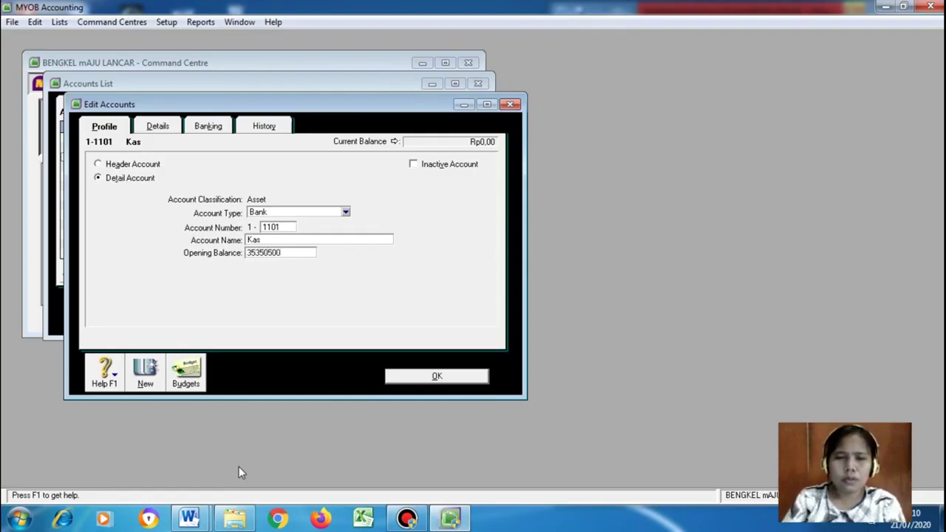
Save the Kas account and check the 1-1201 row in the balance sheet
left_click(452, 376)
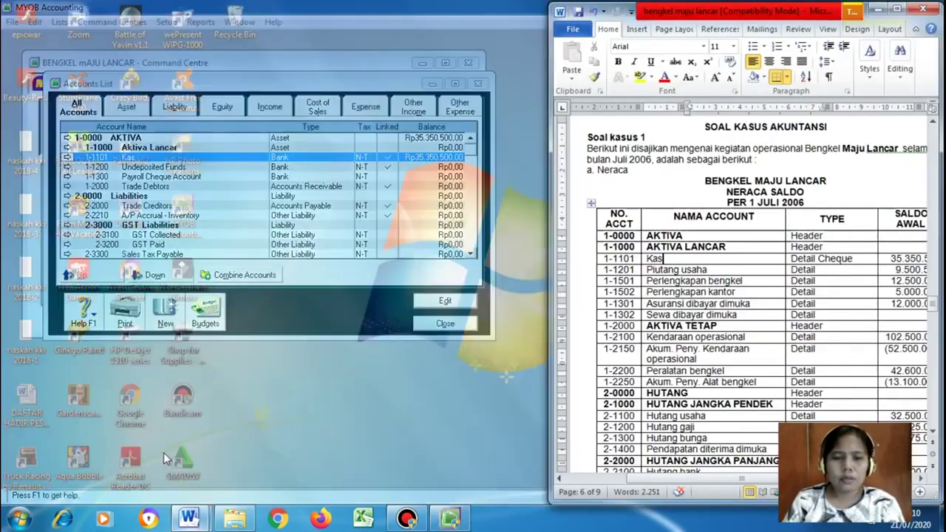
left_click(164, 453)
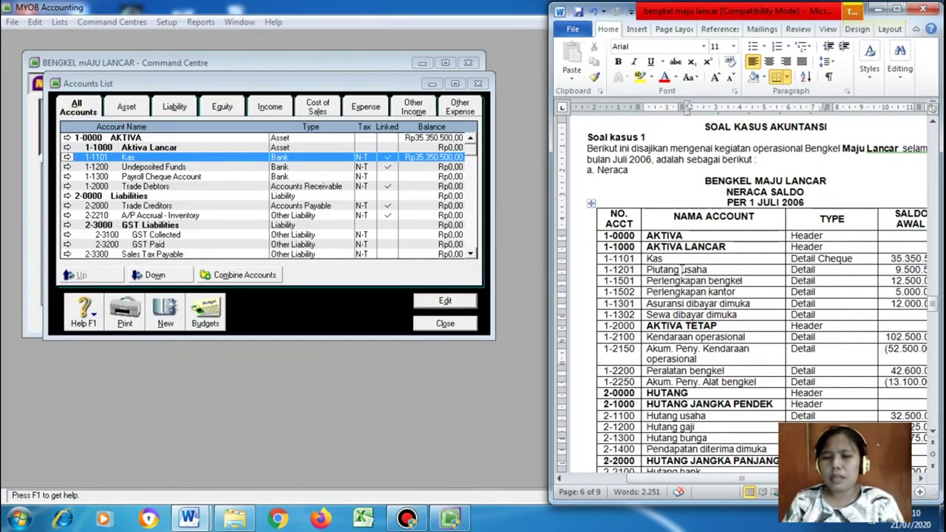
left_click(636, 270)
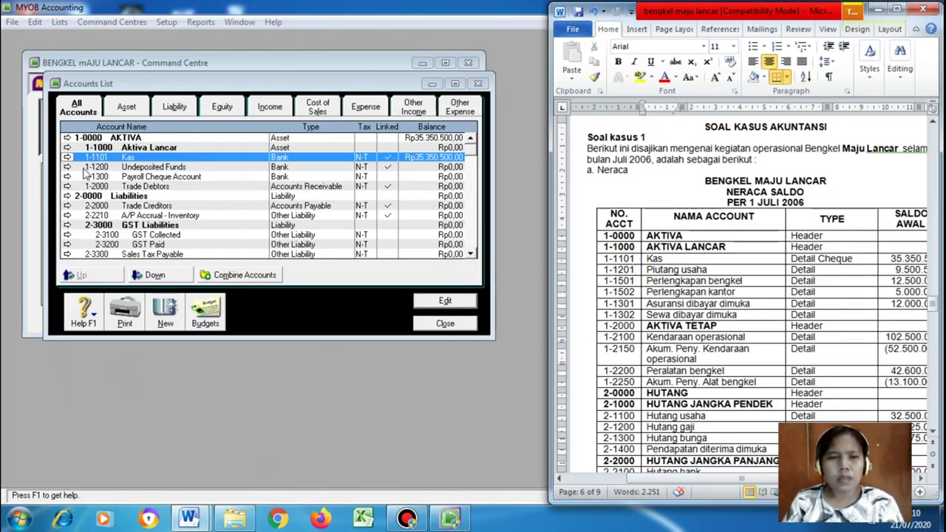
Change Undeposited Funds to account number 1201 named Piutang Usaha
left_click(68, 170)
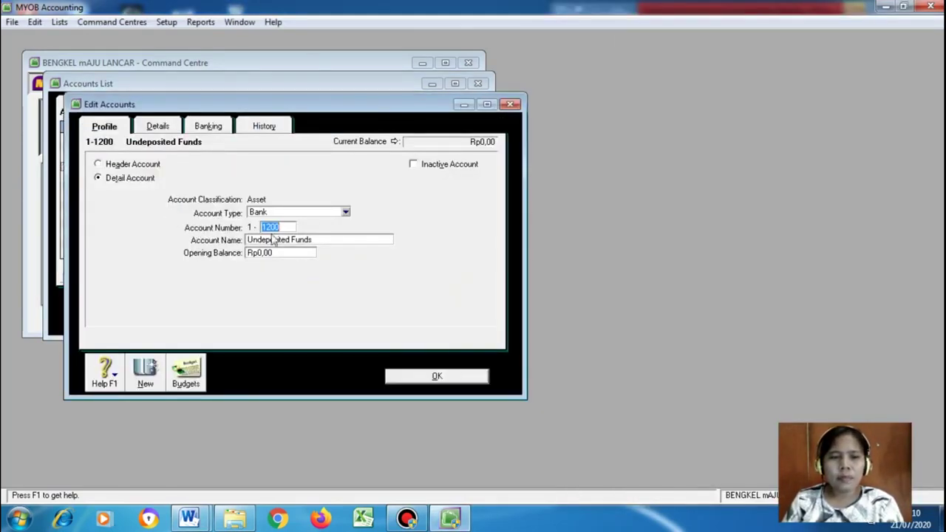
left_click(282, 229)
type("1")
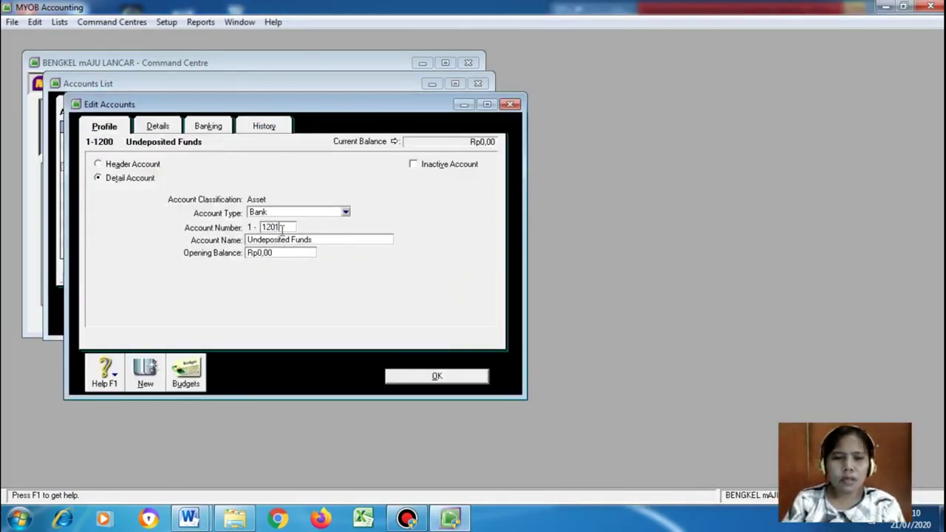
left_click(323, 240)
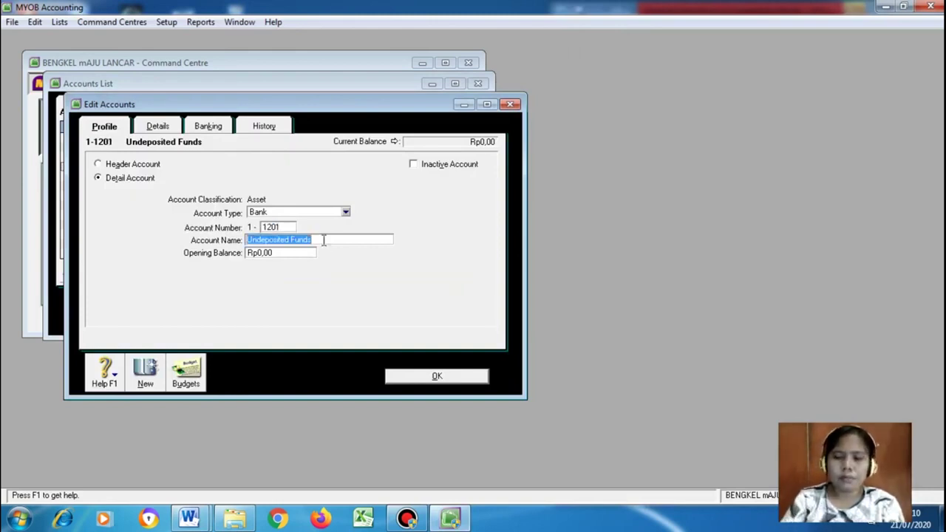
type("Piutang Usaha")
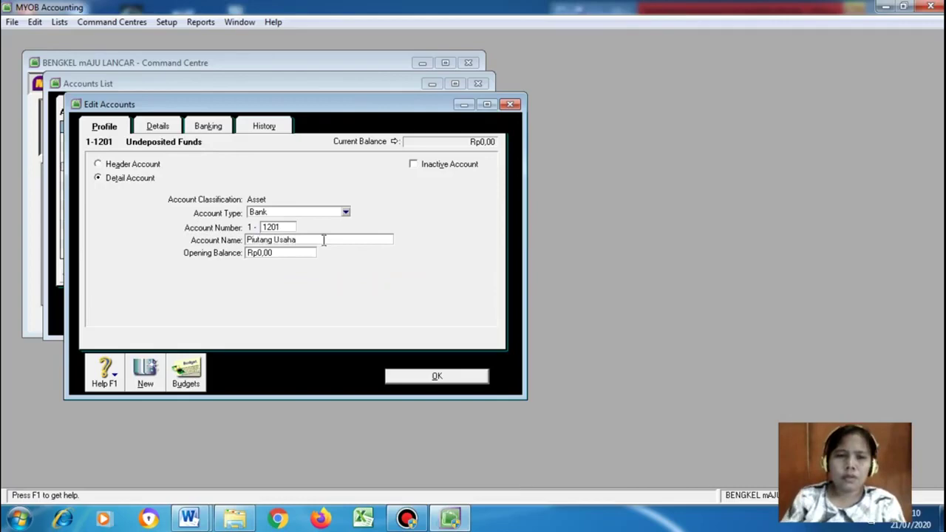
left_click(284, 254)
Give Piutang Usaha a 9500500 opening balance and save it
left_click(188, 519)
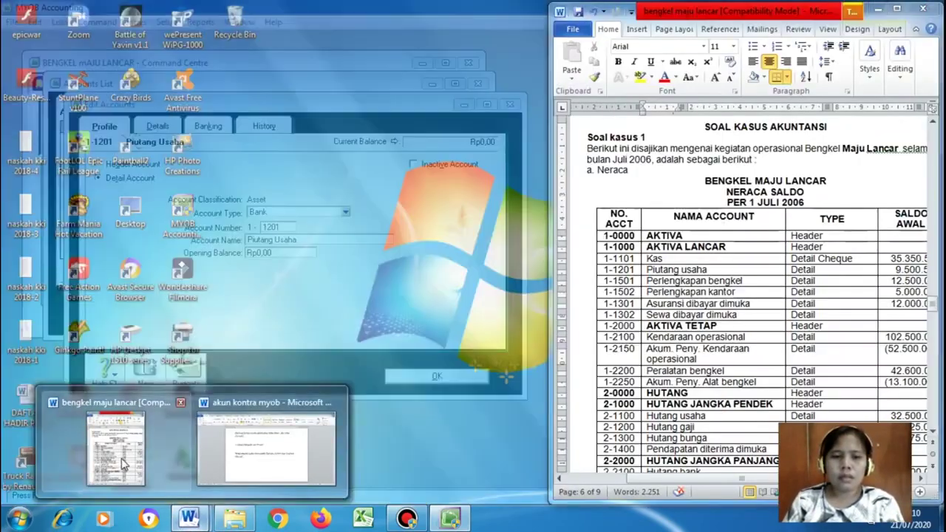
left_click(123, 458)
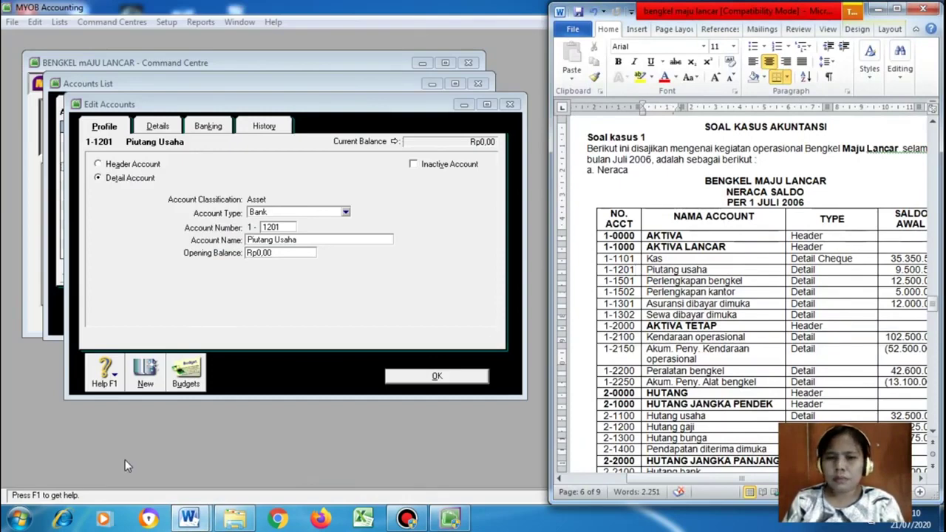
left_click_drag(805, 479, 830, 479)
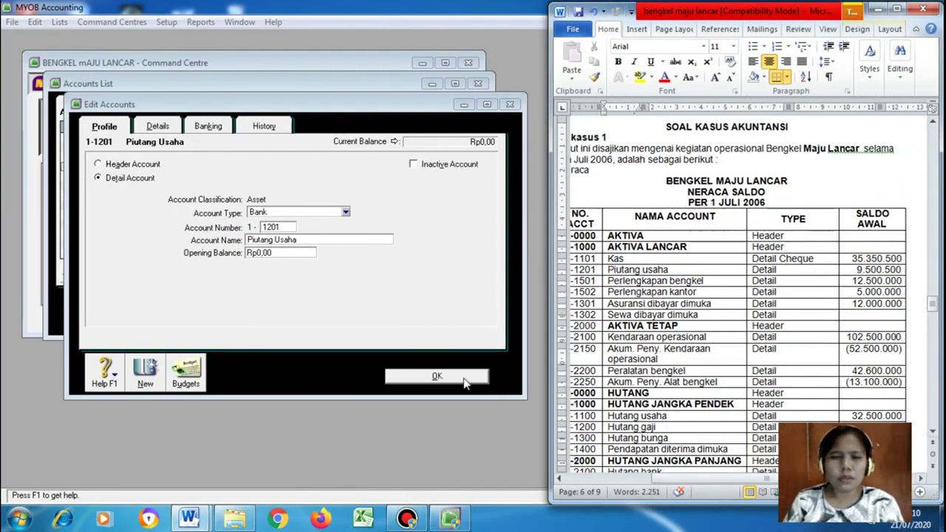
left_click(294, 252)
key("BackSpace")
key("BackSpace")
key("BackSpace")
key("BackSpace")
key("BackSpace")
type("9500500")
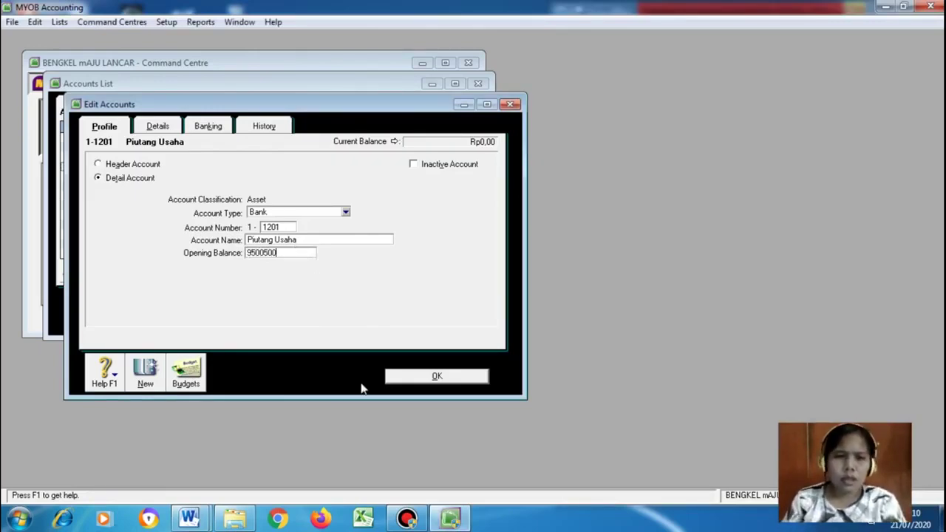
left_click(433, 374)
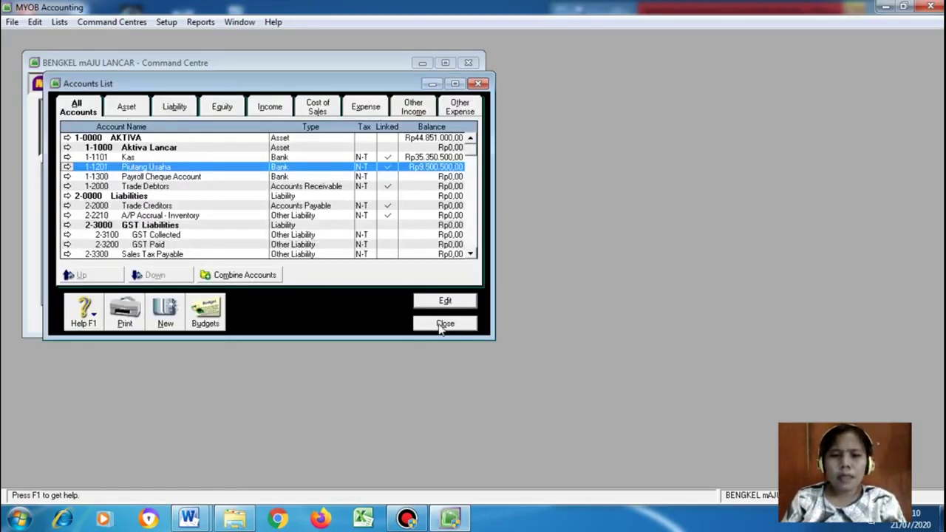
Review the balance sheet and akun kontra myob documents in Word
mouse_move(190, 520)
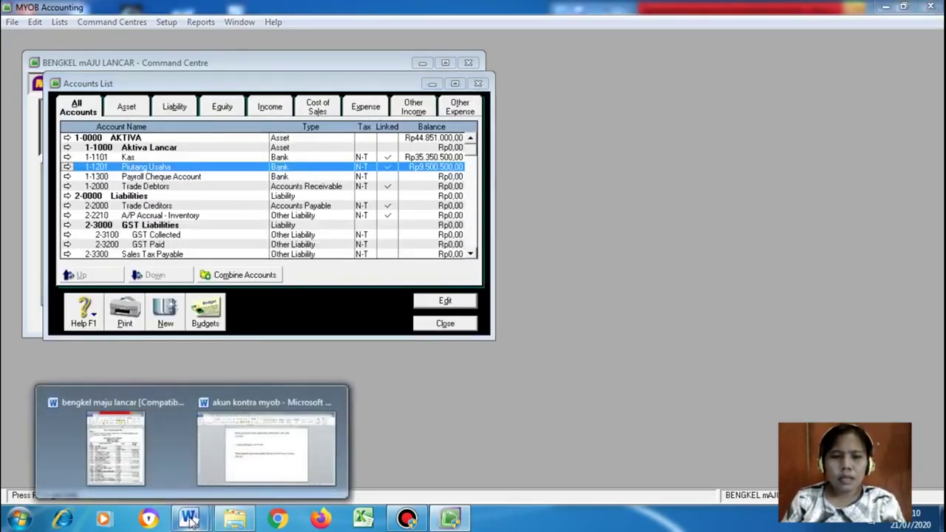
left_click(164, 456)
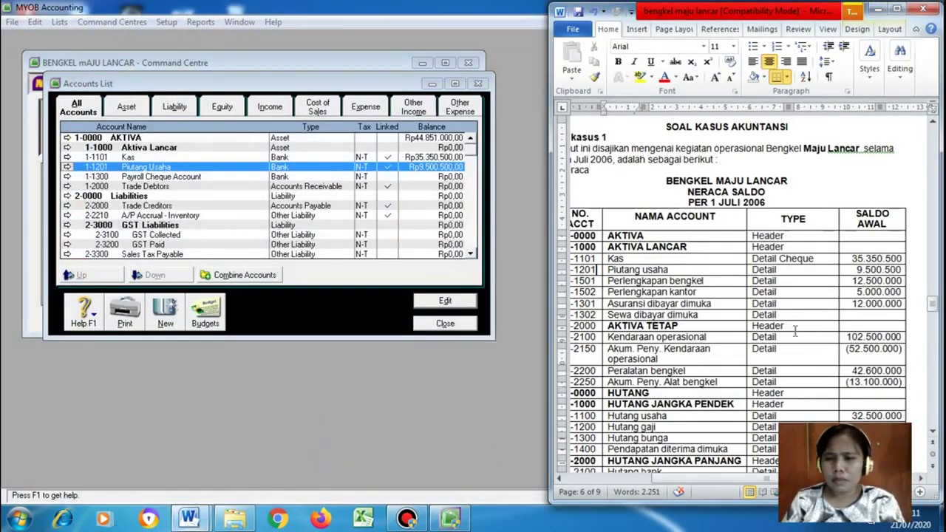
scroll(717, 308, "down", 2)
scroll(717, 308, "down", 7)
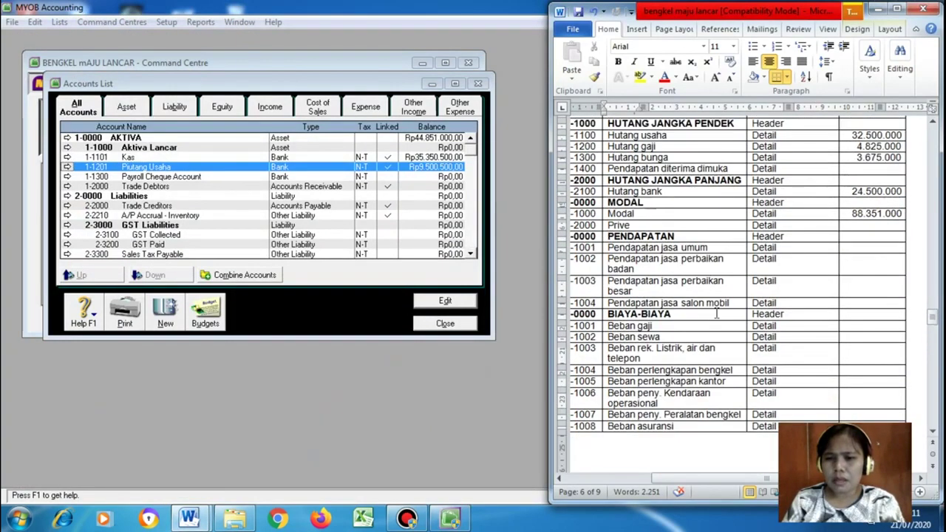
scroll(876, 338, "up", 3)
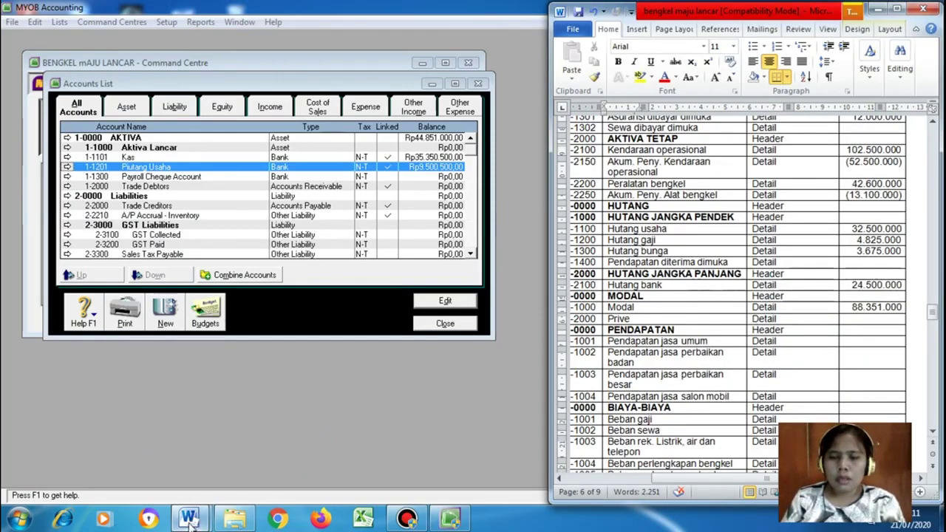
mouse_move(188, 519)
left_click(274, 444)
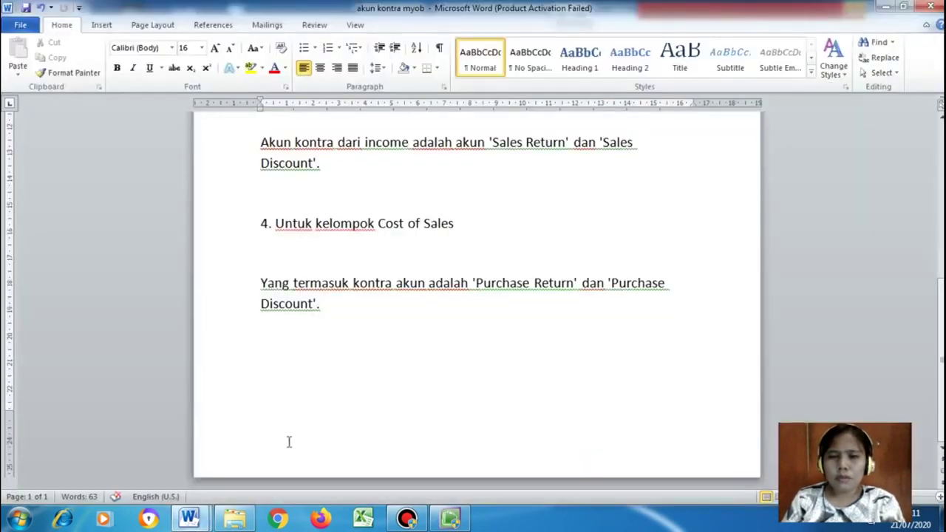
scroll(465, 337, "up", 9)
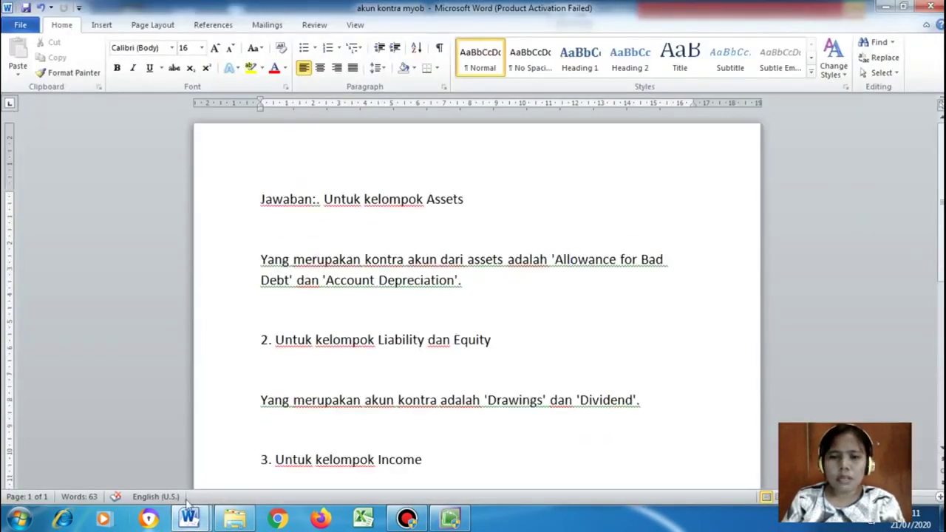
Put the Bengkel Maju Lancar case document alongside and return to MYOB's Accounts List
mouse_move(188, 517)
left_click(167, 458)
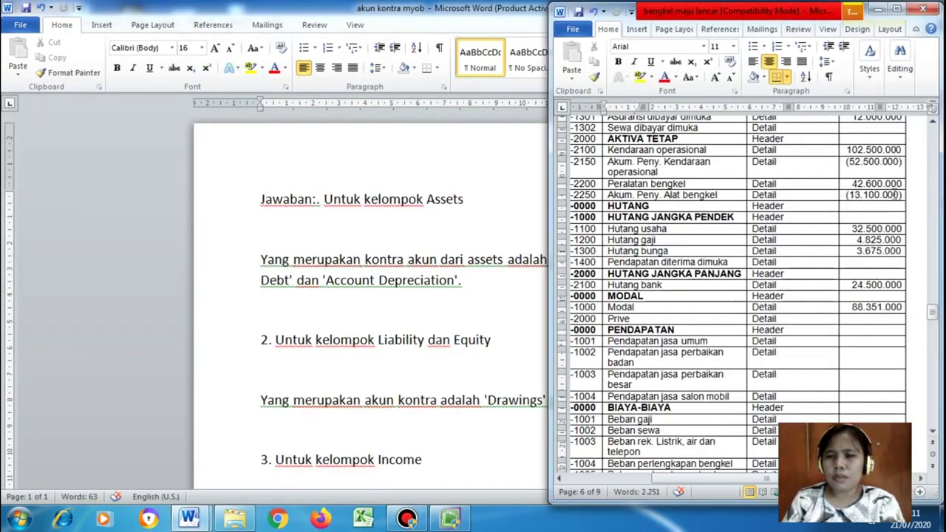
mouse_move(188, 518)
mouse_move(198, 463)
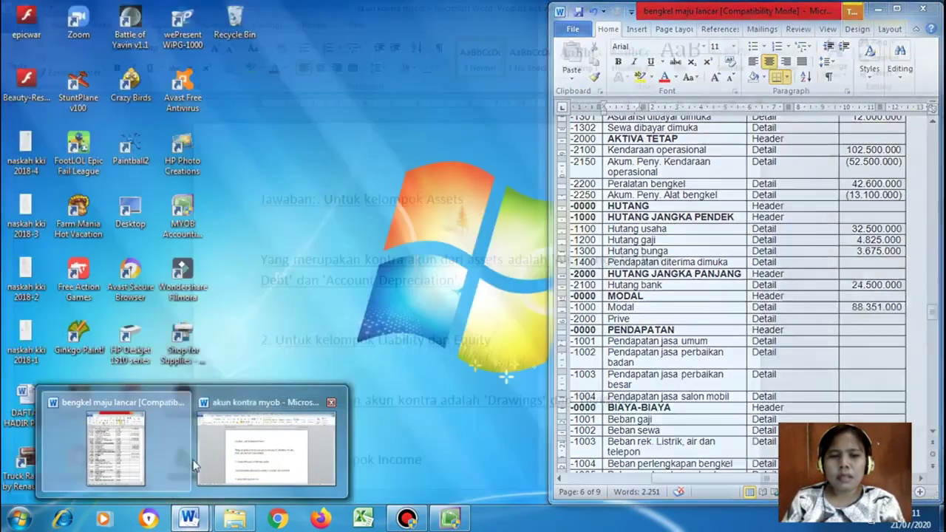
left_click(146, 449)
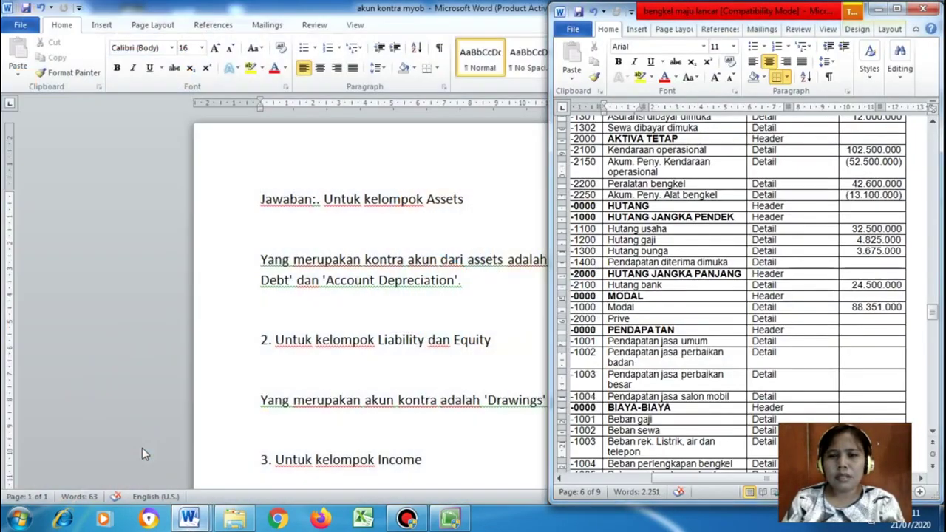
left_click(449, 518)
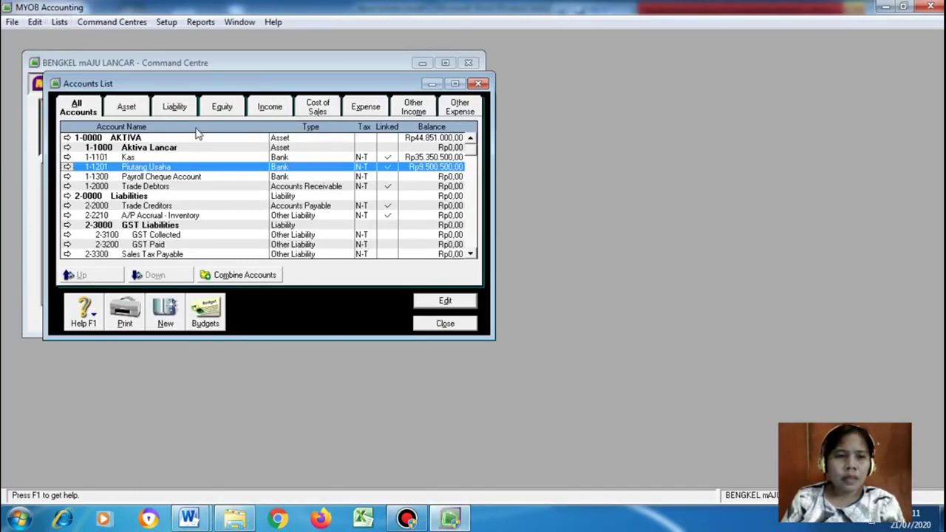
Close the Accounts List and open Setup > Balances > Account Opening Balances
left_click(445, 325)
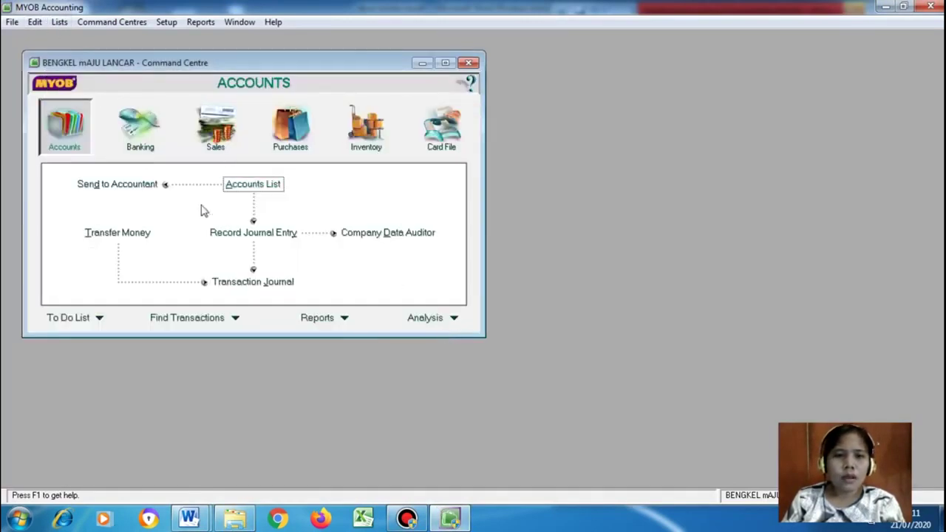
left_click(160, 23)
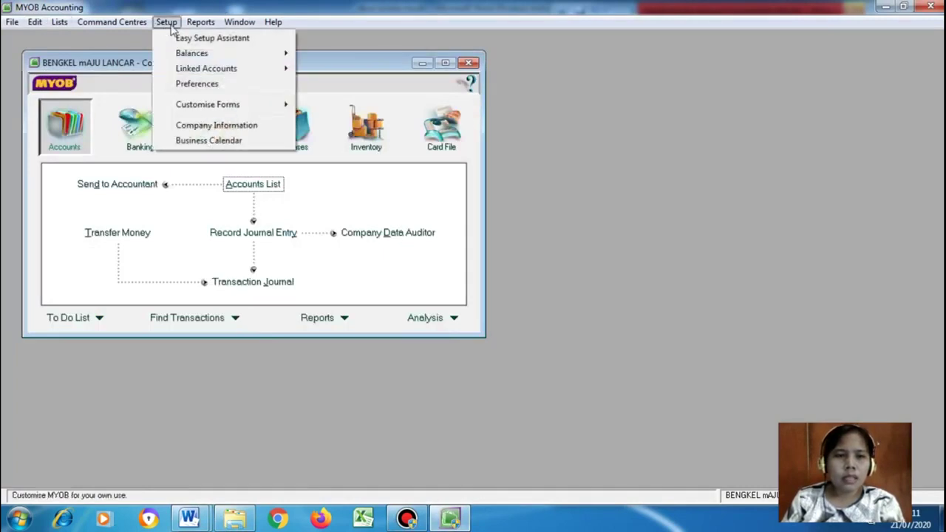
mouse_move(202, 56)
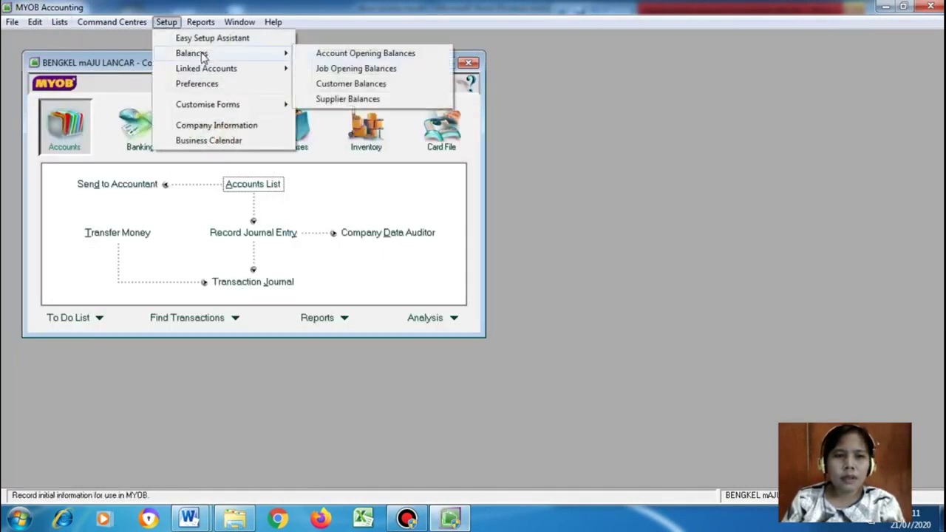
left_click(344, 54)
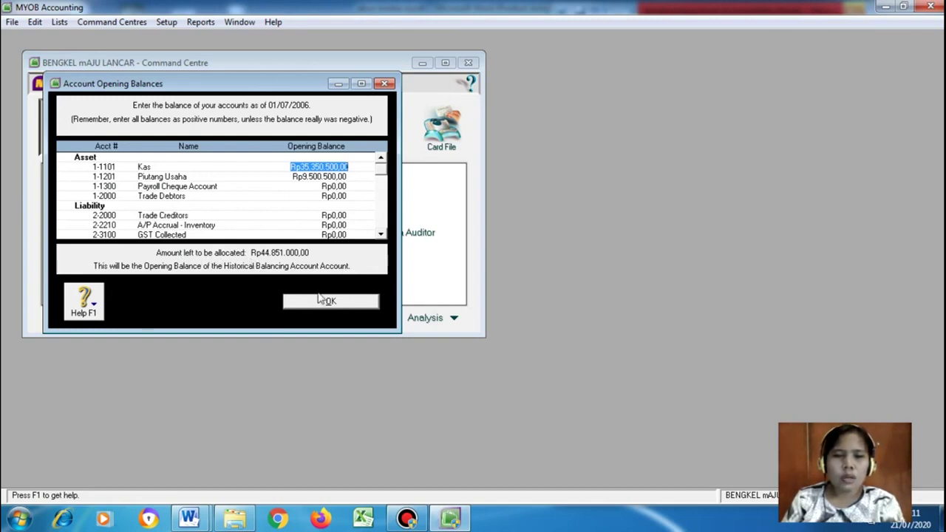
Scroll the opening balances list down to the expense accounts
left_click(381, 235)
left_click(381, 235)
left_click(381, 235)
left_click(381, 235)
left_click(381, 235)
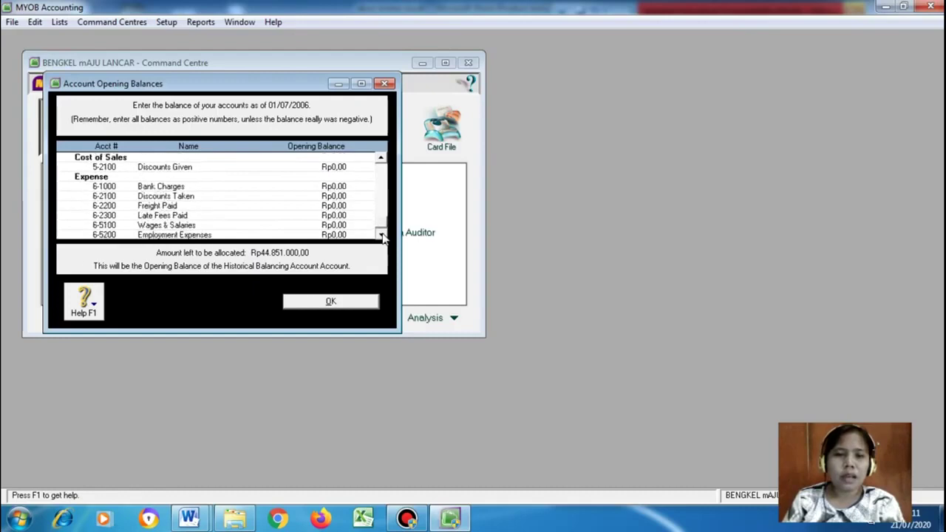
left_click(193, 518)
Read the akun kontra myob answers document down to the Cost of Sales section
left_click(258, 467)
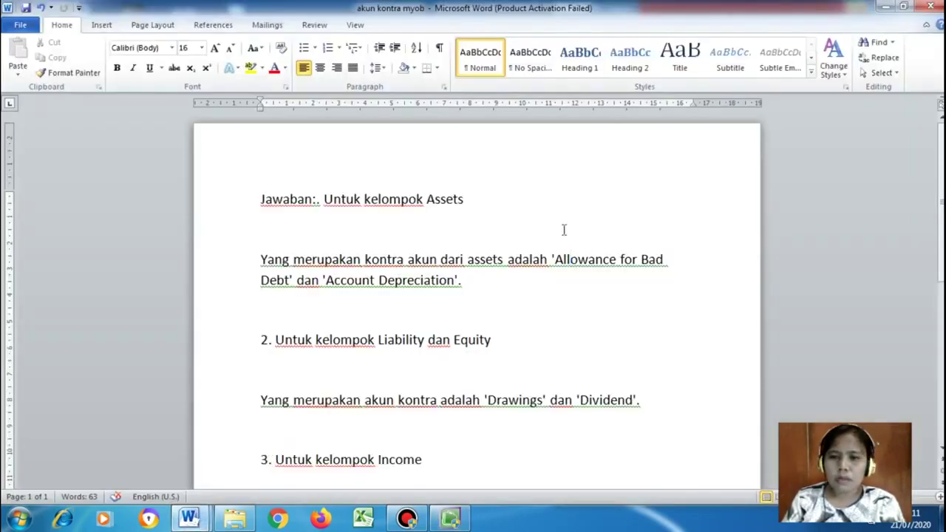
scroll(554, 292, "down", 1)
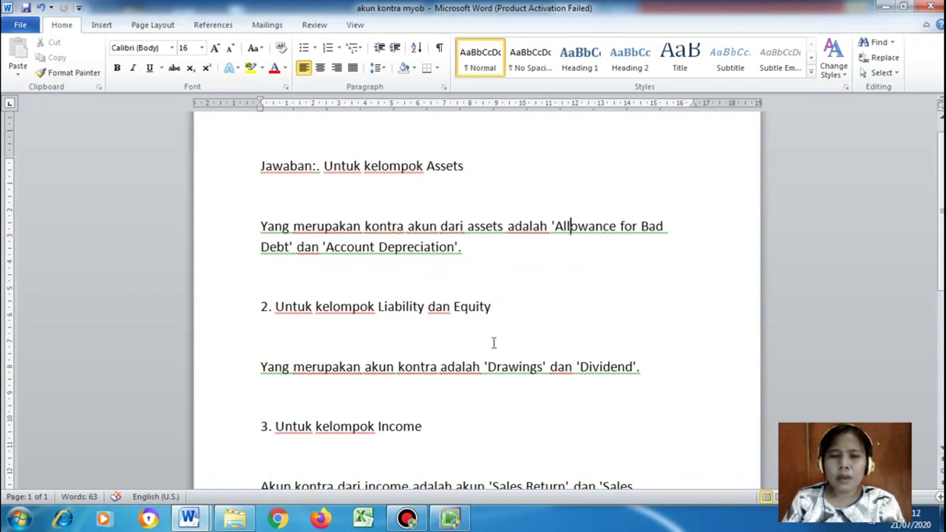
scroll(502, 311, "down", 1)
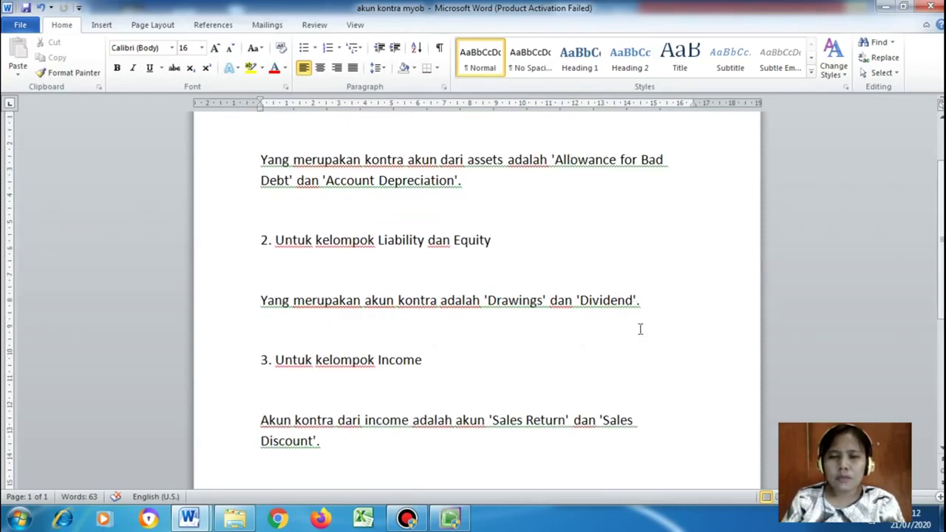
scroll(452, 376, "down", 1)
scroll(449, 373, "down", 1)
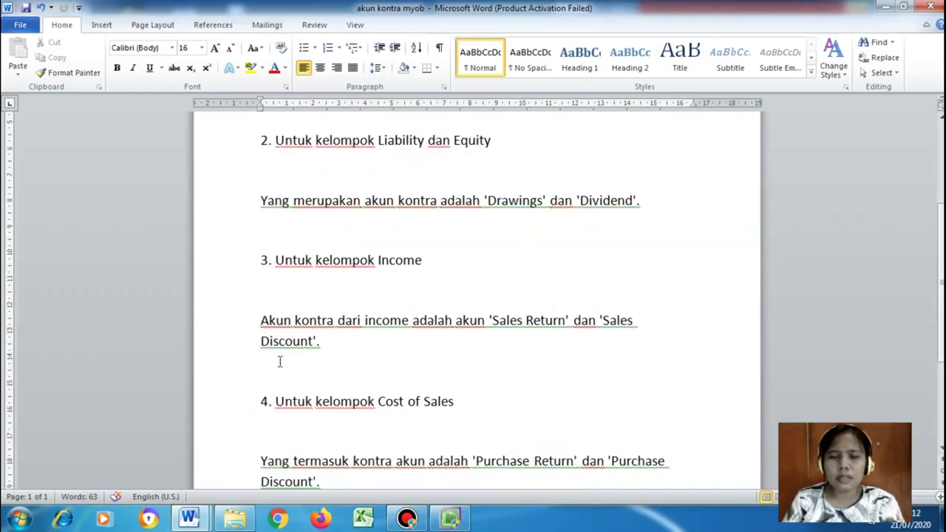
scroll(279, 361, "down", 3)
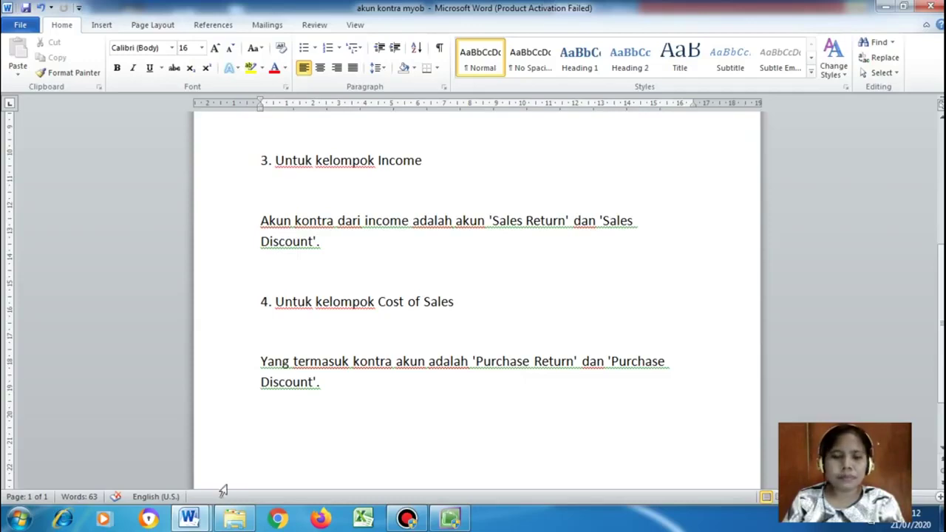
left_click(189, 517)
Highlight the 1 July owner's Rp 15.000.000 capital transaction in the case document
left_click(165, 458)
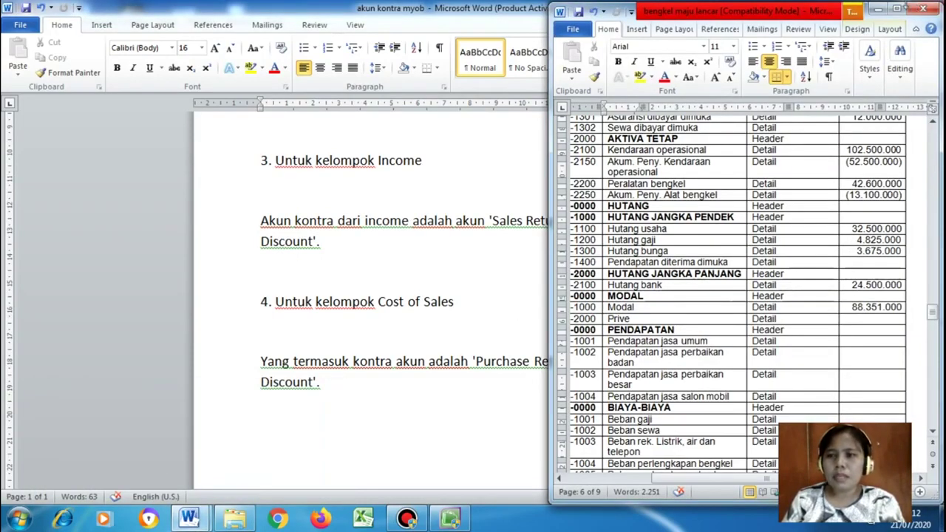
left_click_drag(937, 318, 937, 344)
left_click_drag(838, 479, 793, 479)
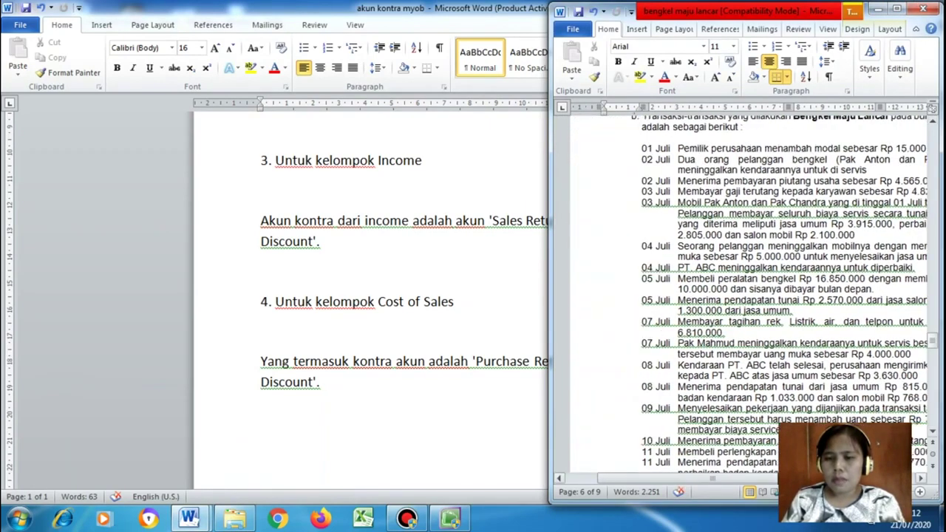
scroll(776, 296, "up", 2)
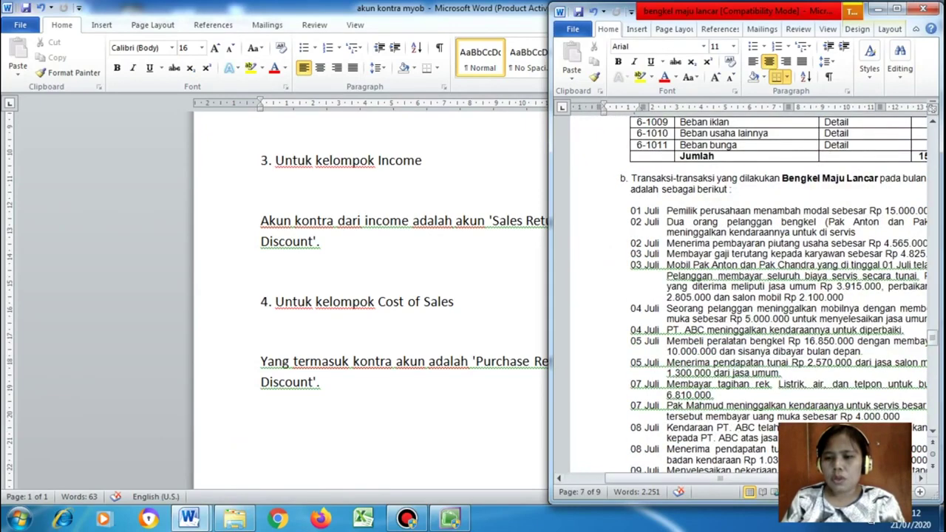
left_click(920, 479)
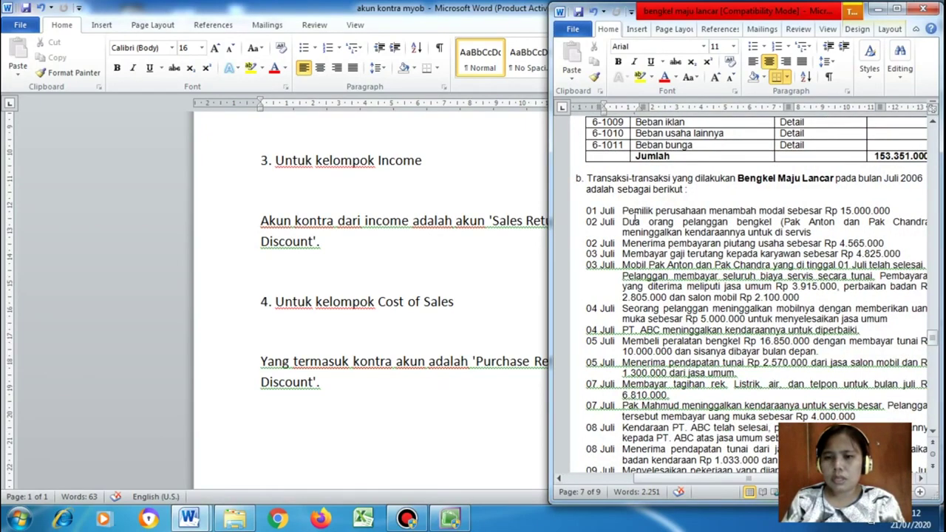
left_click_drag(622, 210, 897, 212)
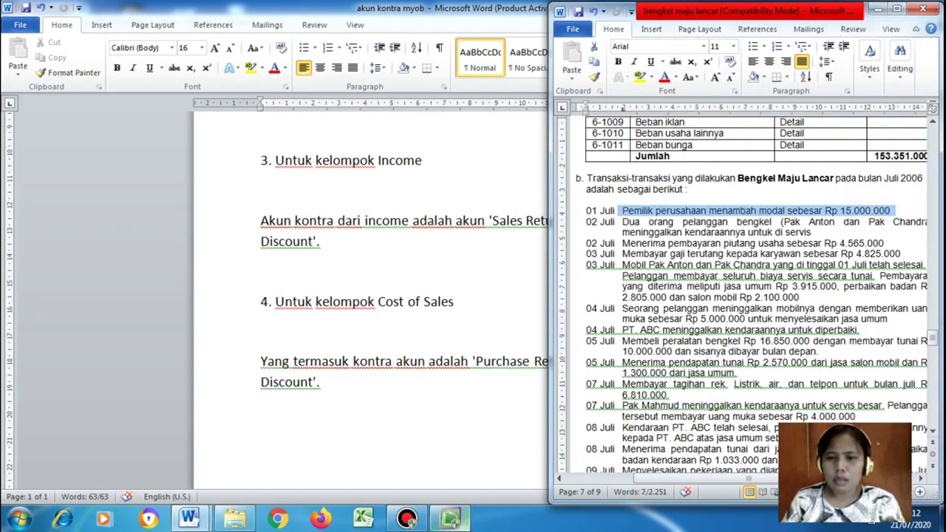
Close MYOB's Account Opening Balances and review the July 2006 trial balance beside it
left_click(450, 518)
left_click(331, 301)
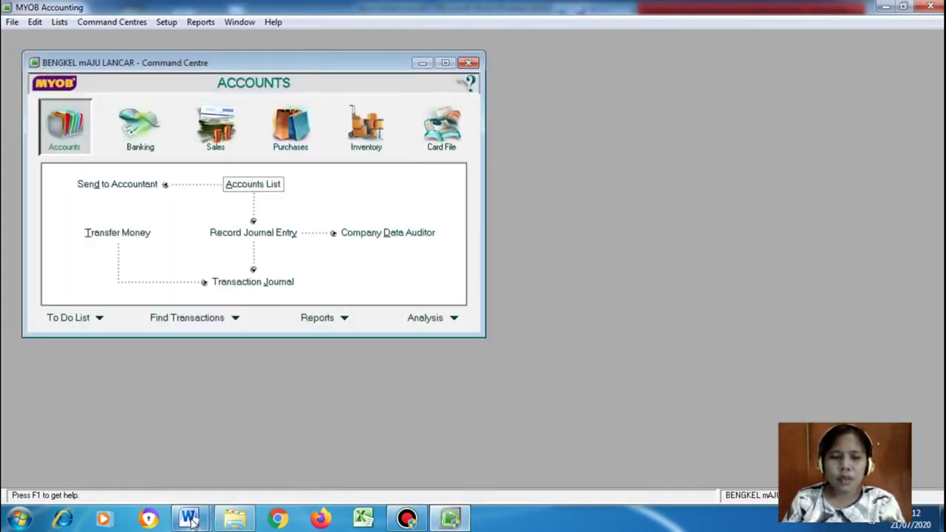
mouse_move(191, 521)
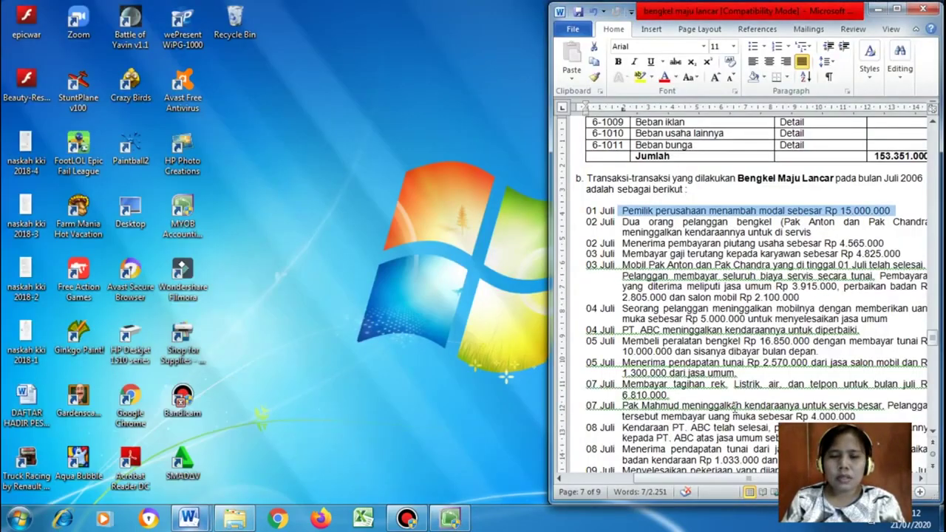
left_click(115, 443)
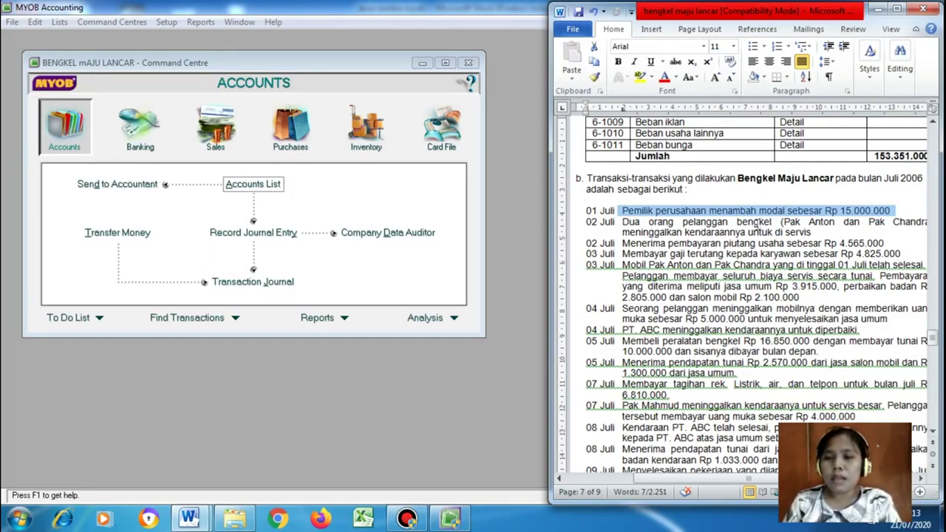
scroll(818, 255, "up", 10)
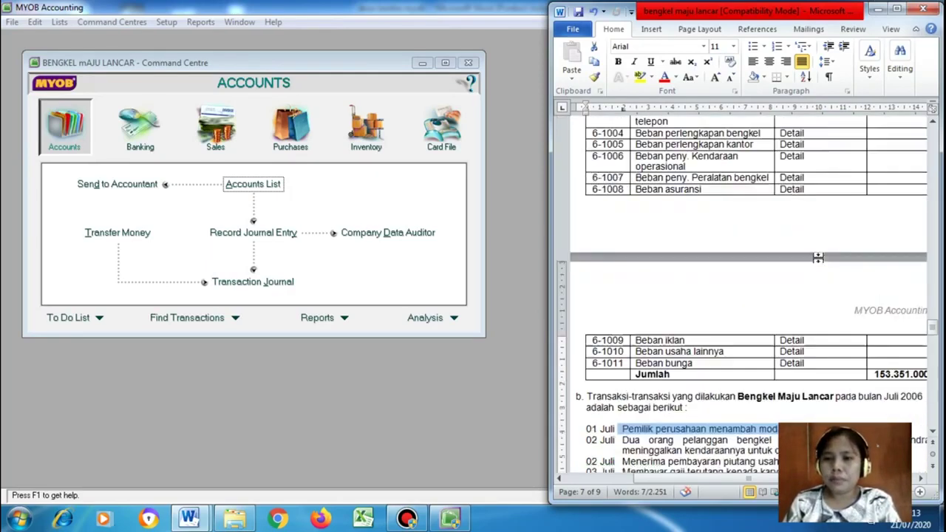
scroll(819, 257, "up", 15)
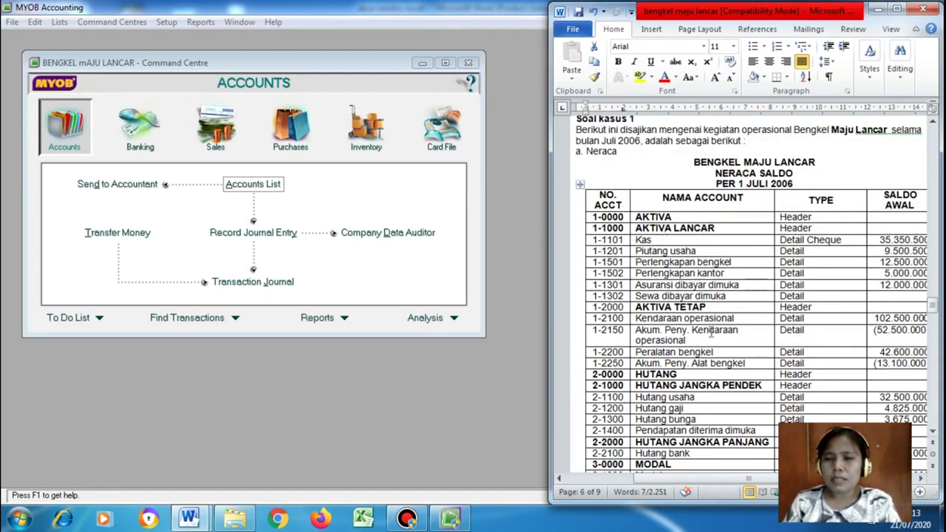
scroll(709, 330, "down", 3)
scroll(717, 331, "down", 2)
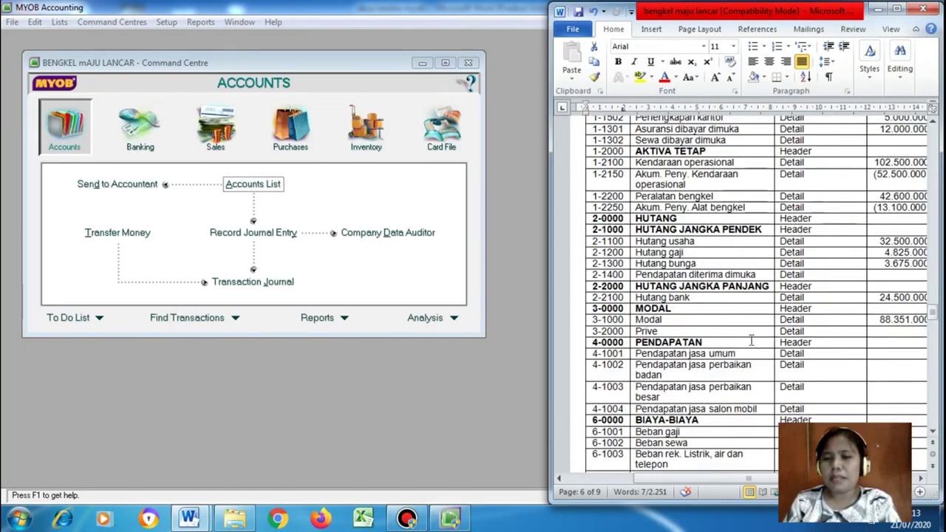
scroll(751, 340, "down", 12)
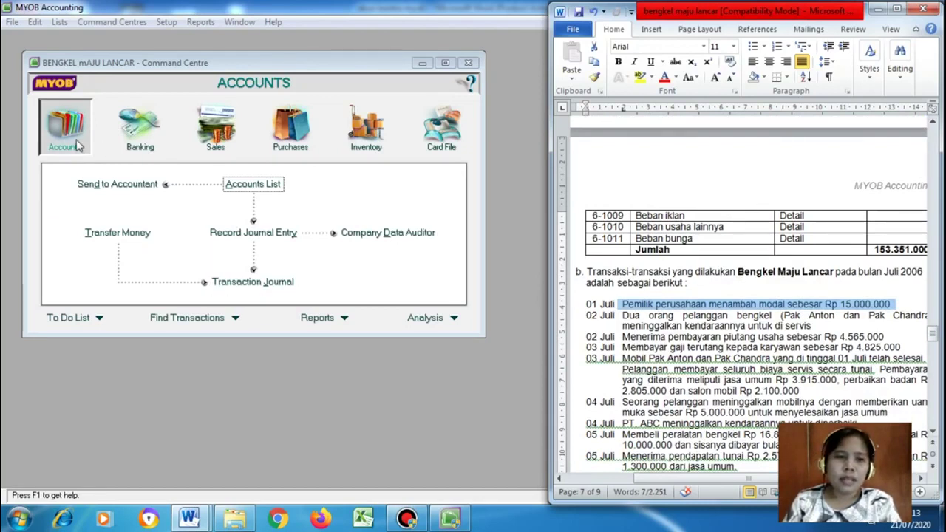
left_click(126, 136)
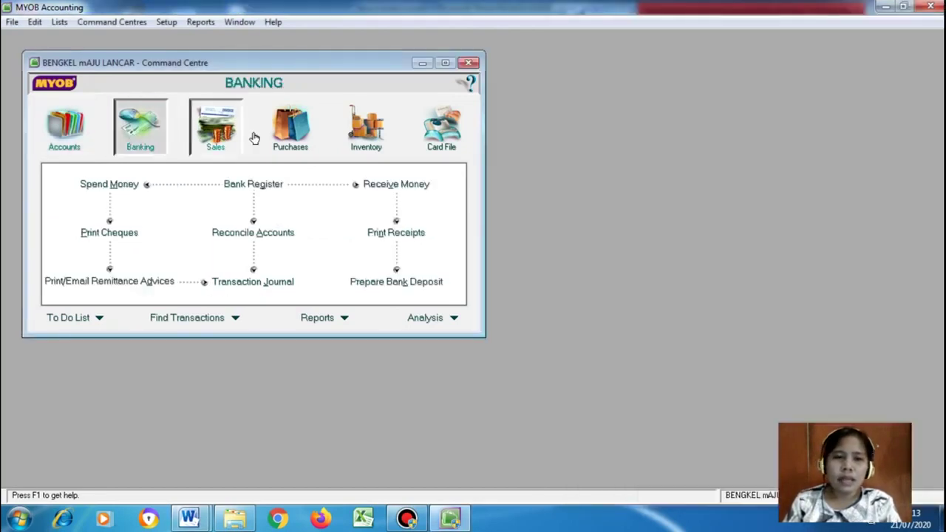
left_click(222, 131)
left_click(364, 137)
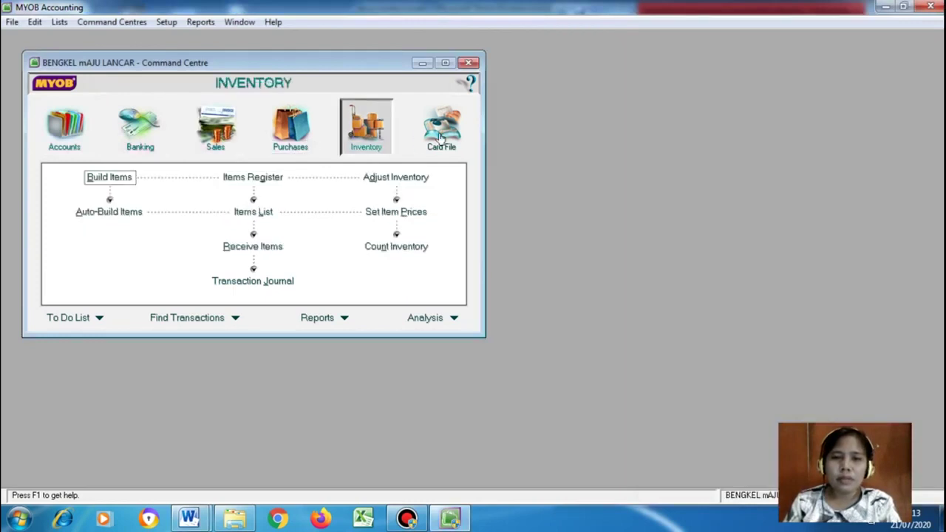
left_click(129, 137)
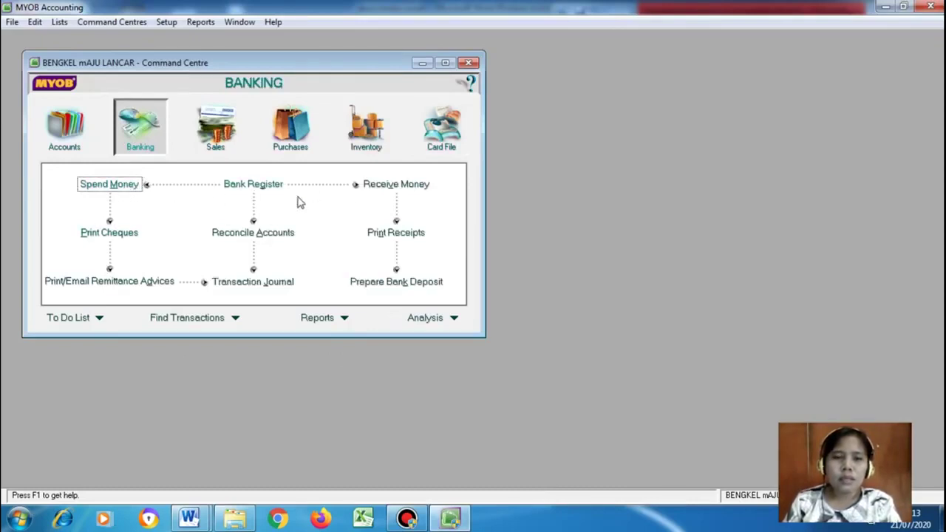
left_click(111, 187)
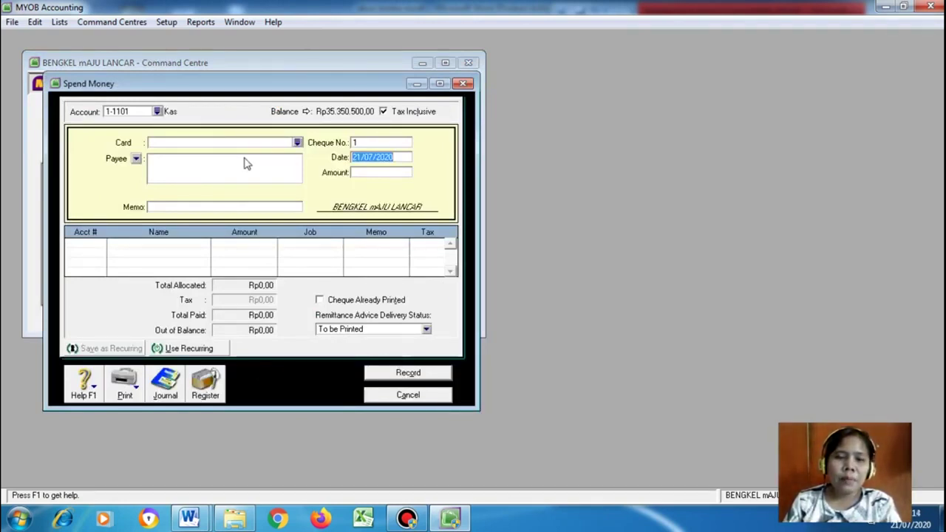
left_click(399, 397)
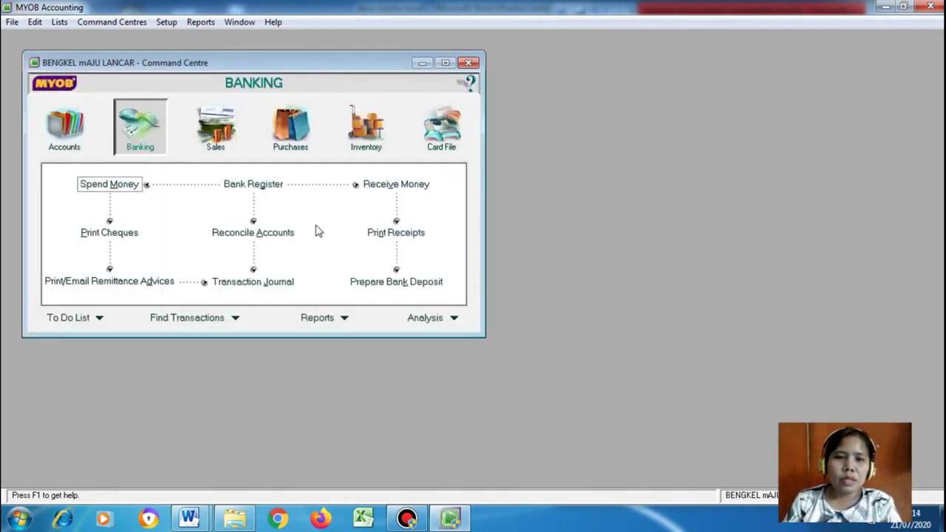
left_click(253, 185)
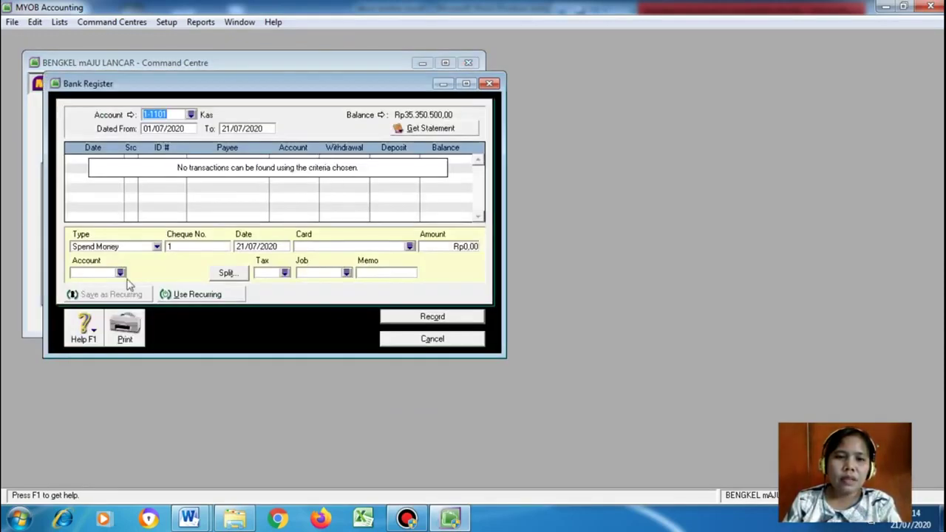
left_click(428, 341)
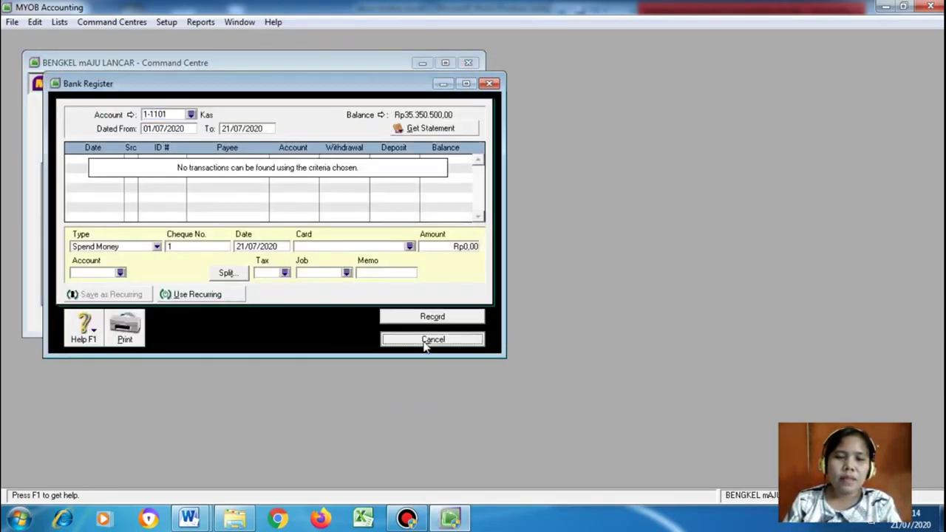
left_click(394, 184)
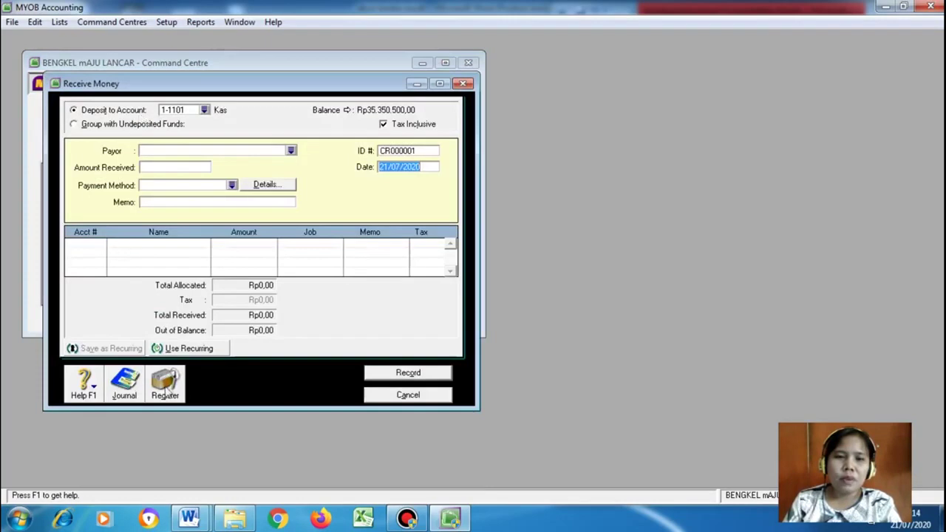
left_click(407, 394)
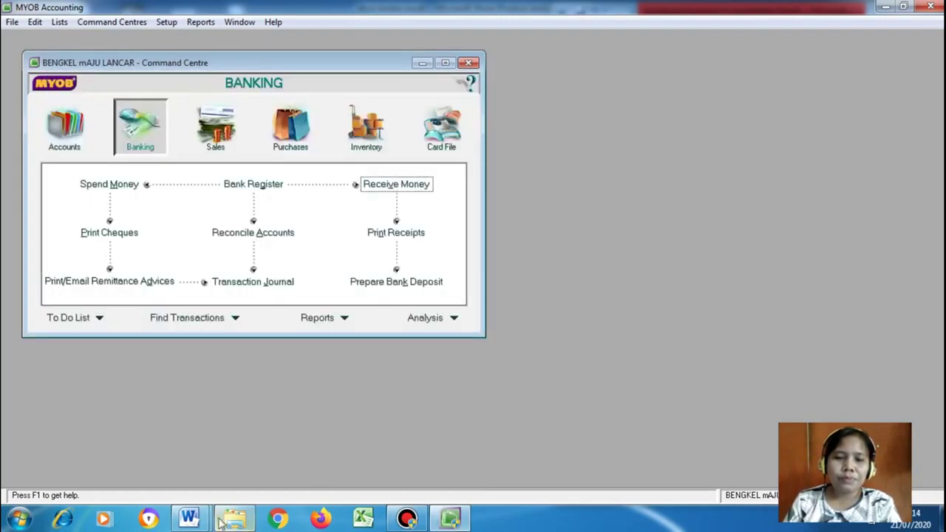
mouse_move(189, 520)
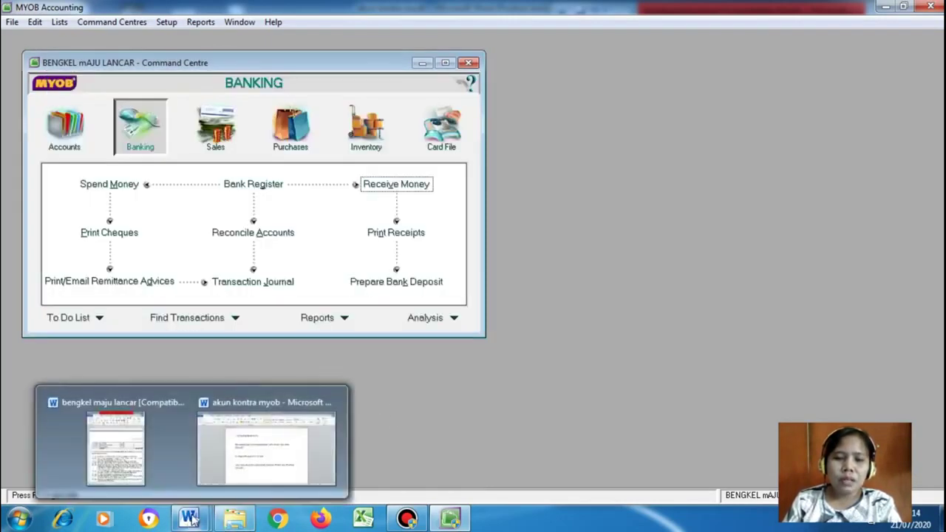
left_click(195, 521)
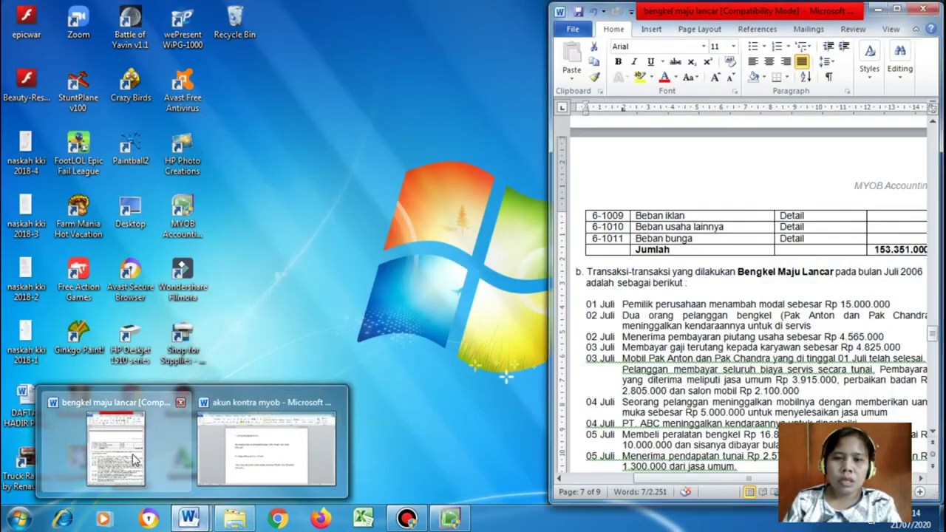
Show the bengkel maju lancar transaction list and start a blank Receive Money entry into Kas
left_click(135, 459)
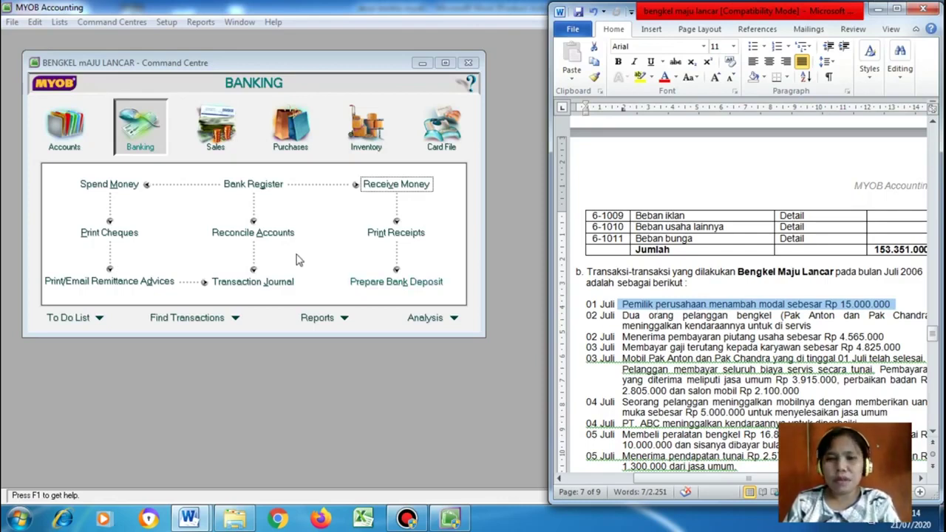
left_click(382, 189)
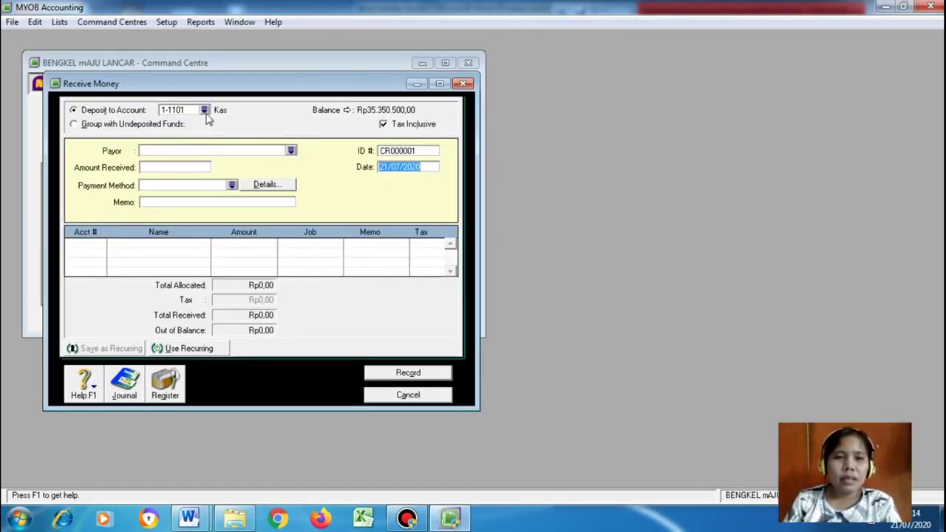
Turn off Tax Inclusive and create a new card for the payor
left_click(384, 124)
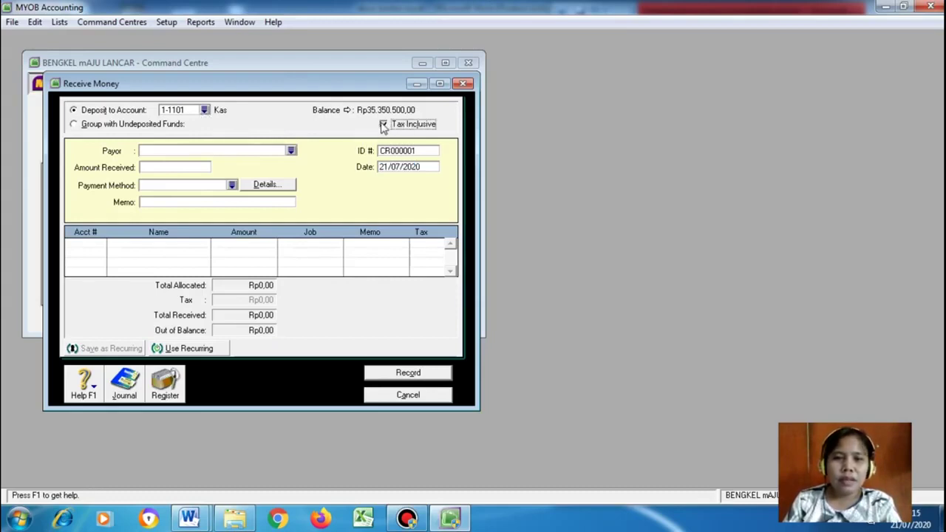
left_click(291, 152)
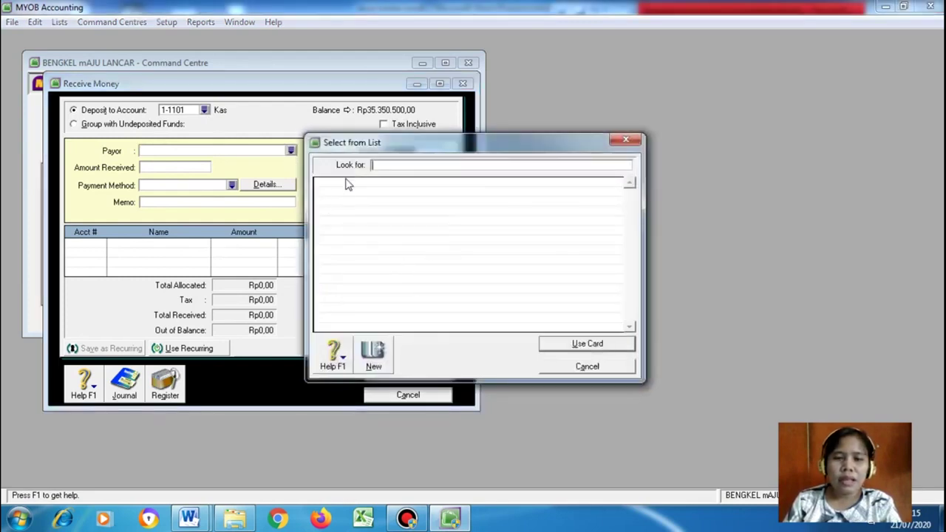
left_click(374, 357)
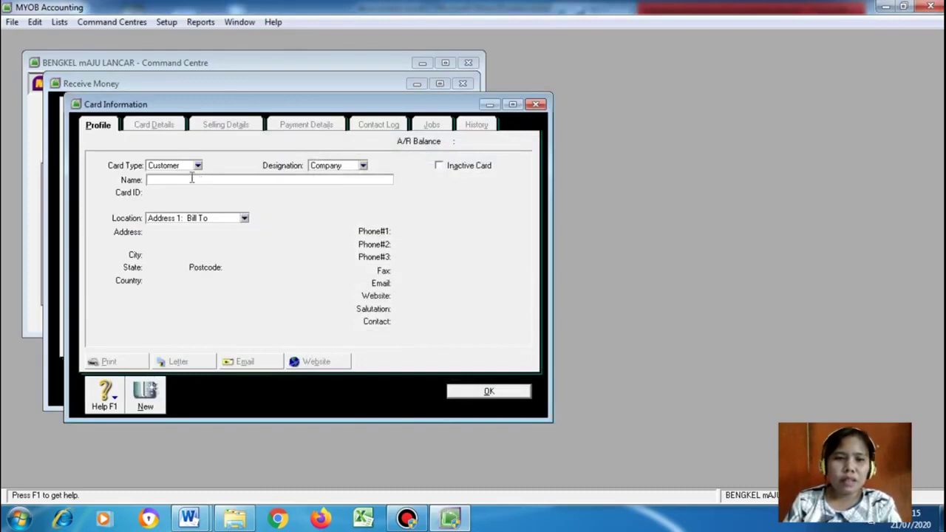
Check the payor in the case document, then return to the new card's Name field
left_click(190, 519)
left_click(126, 452)
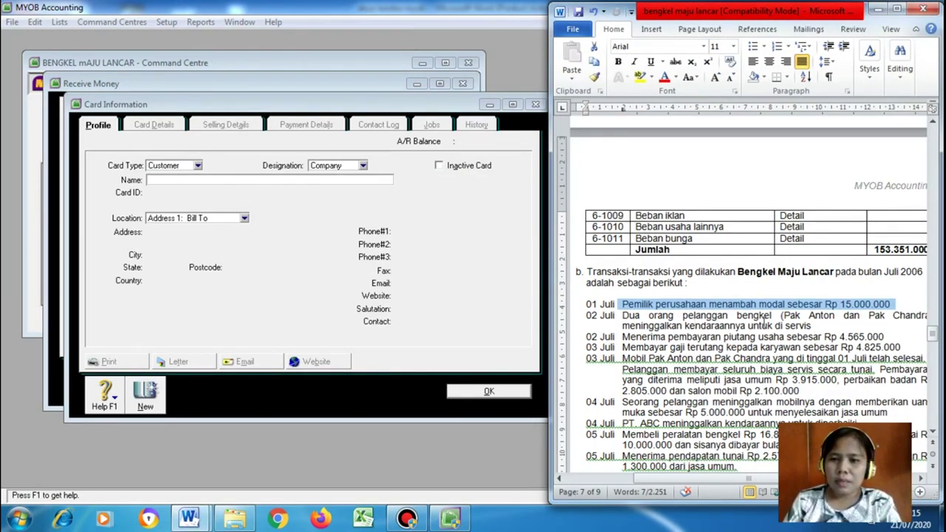
mouse_move(934, 336)
left_mouse_down()
mouse_move(938, 299)
mouse_move(933, 345)
left_mouse_up()
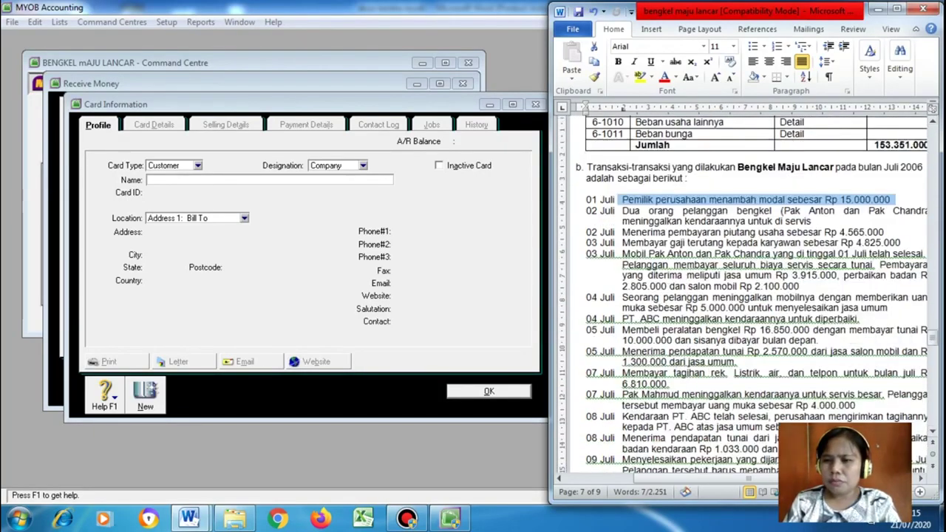
left_click_drag(747, 479, 637, 480)
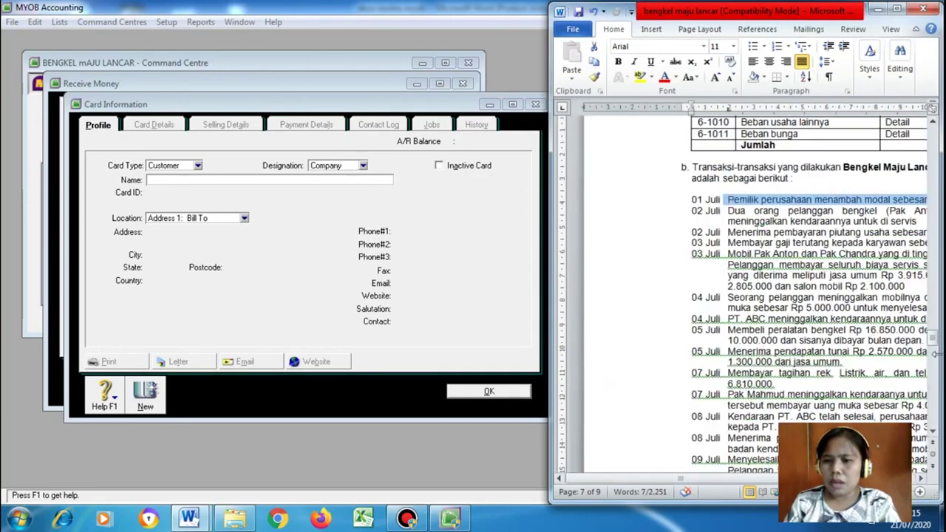
mouse_move(933, 344)
left_mouse_down()
mouse_move(935, 302)
mouse_move(932, 344)
left_mouse_up()
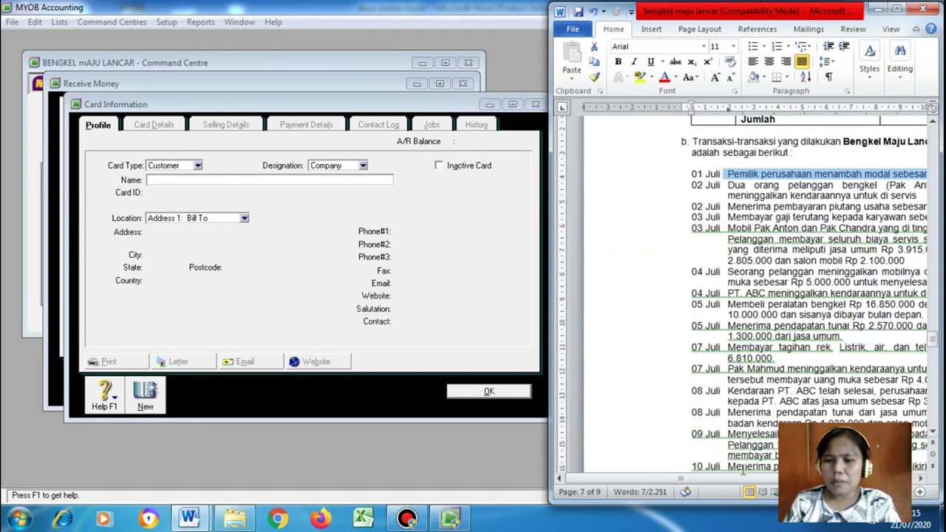
left_click(177, 182)
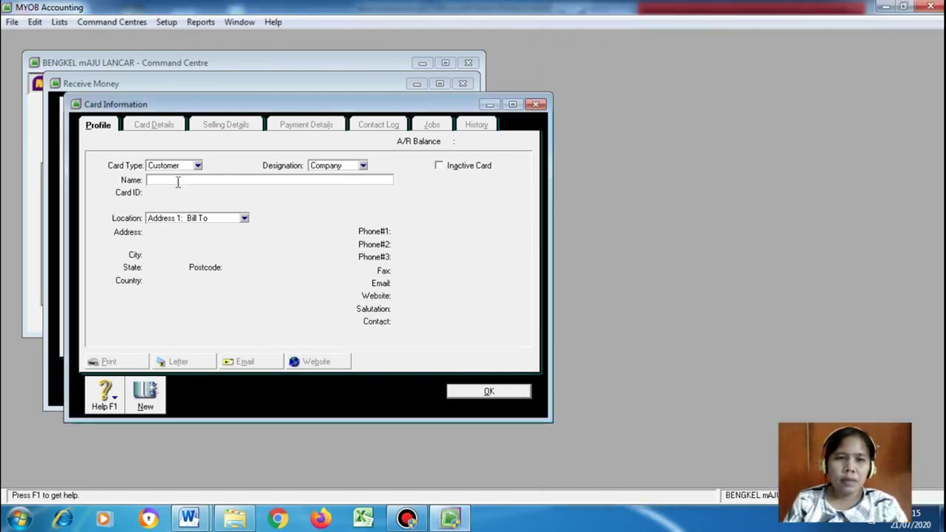
Make the owner's new card a Personal, Individual card and enter their last and first name
type("heavenly")
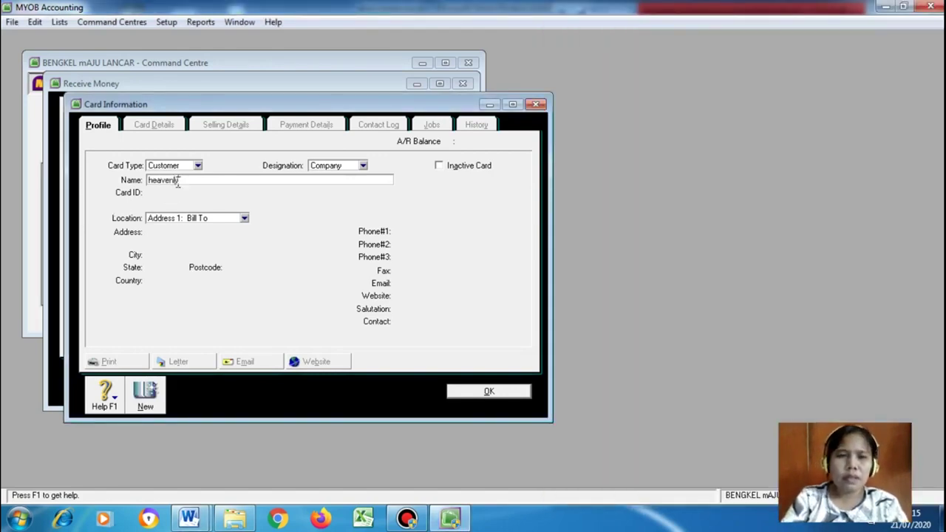
left_click(197, 165)
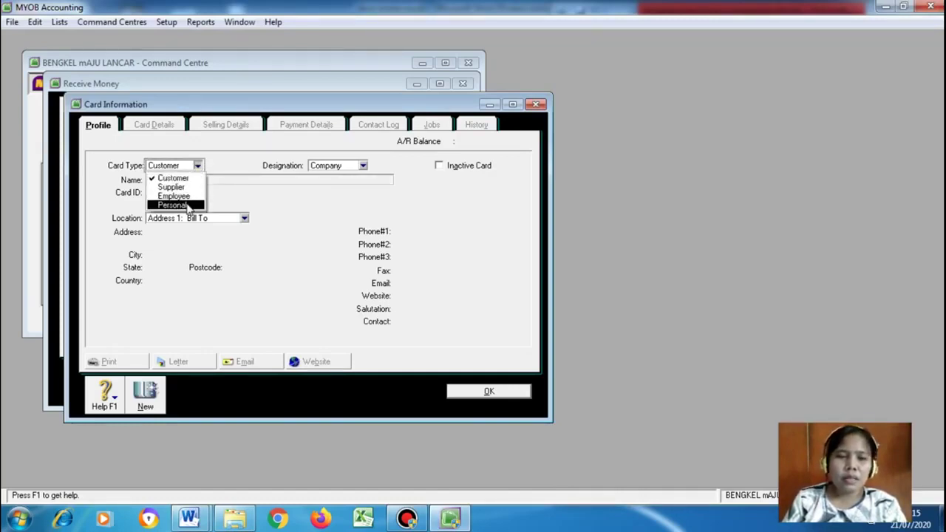
left_click(189, 206)
left_click(364, 166)
left_click(336, 187)
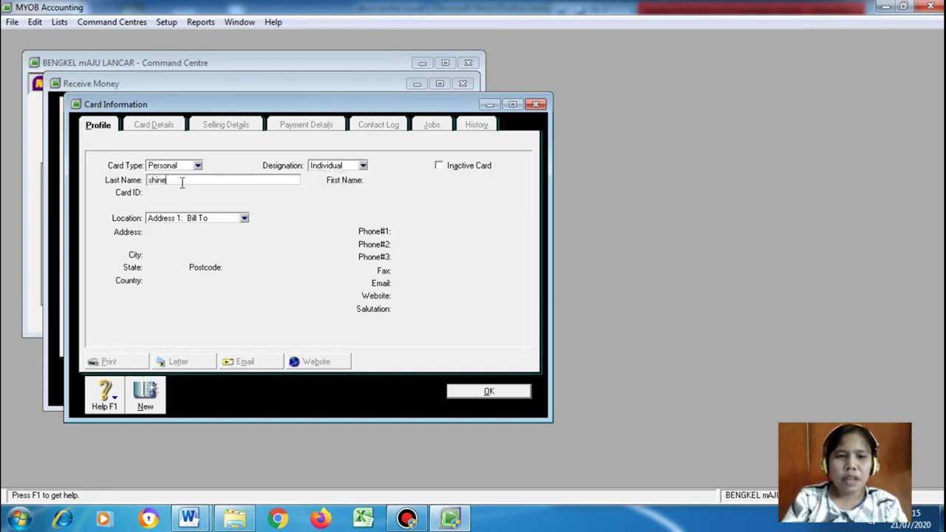
key("Tab")
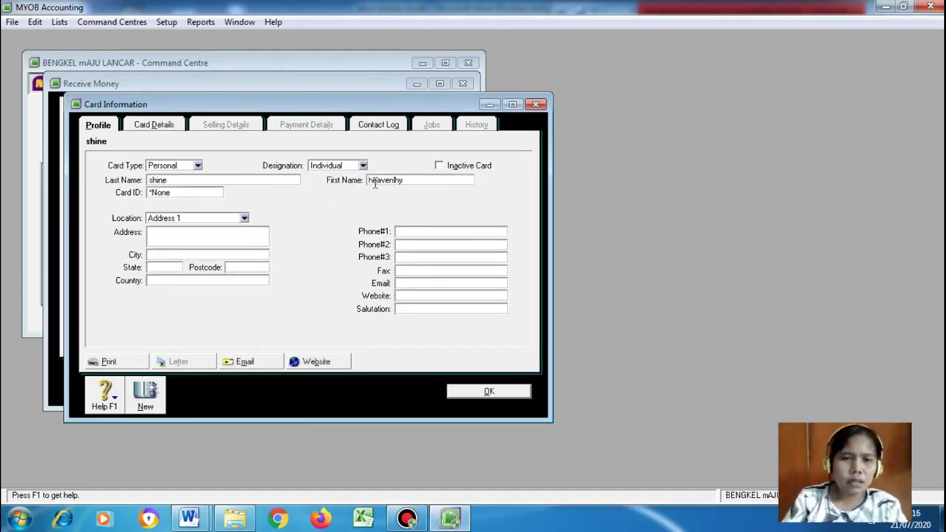
key("BackSpace")
key("BackSpace")
key("BackSpace")
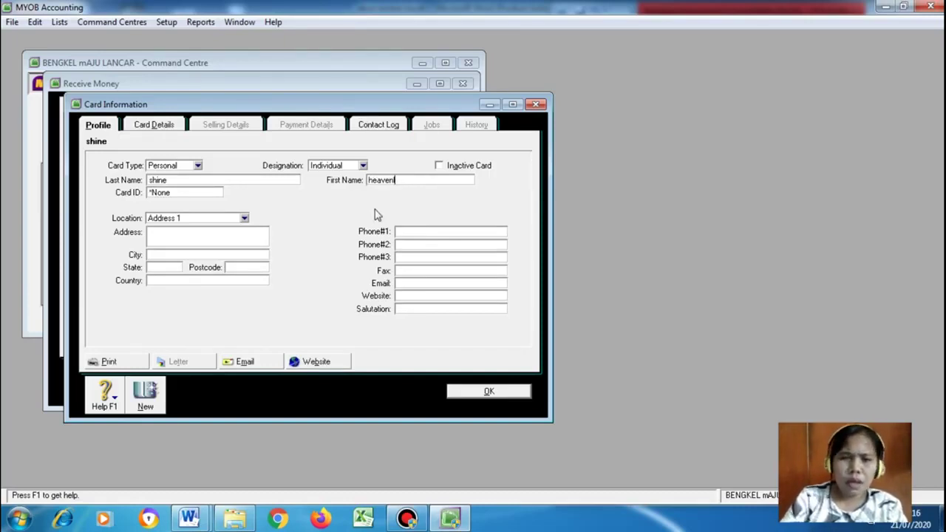
type("ly")
Fill in the owner's address, city, state, country and postcode, then save the card
left_click(178, 234)
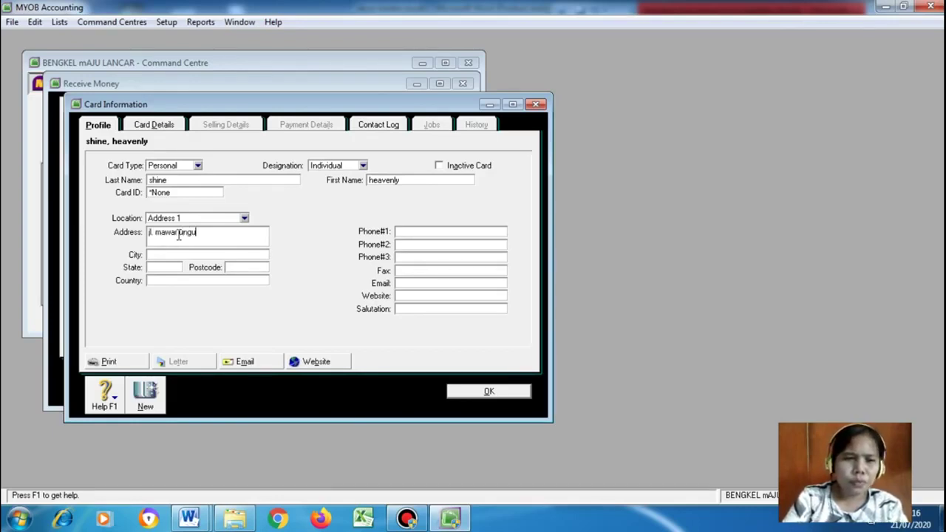
left_click(169, 254)
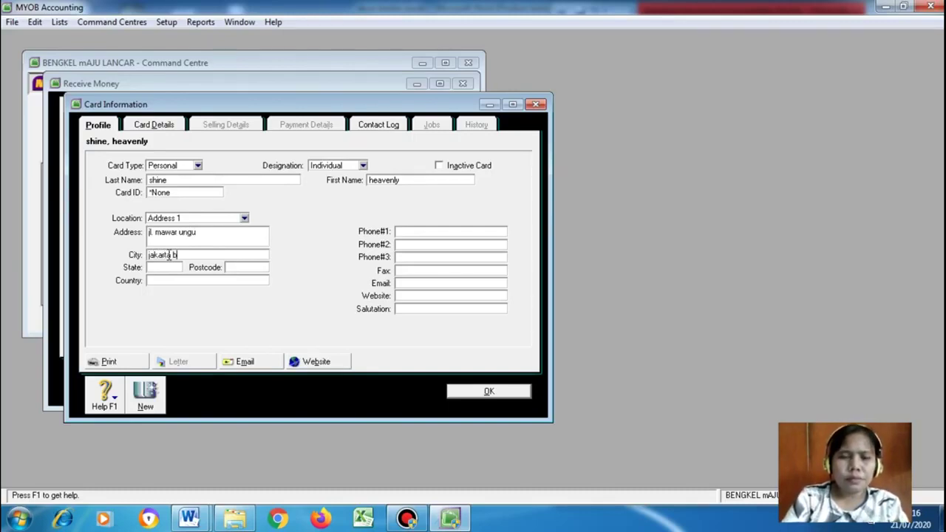
left_click(163, 268)
type("indonesia")
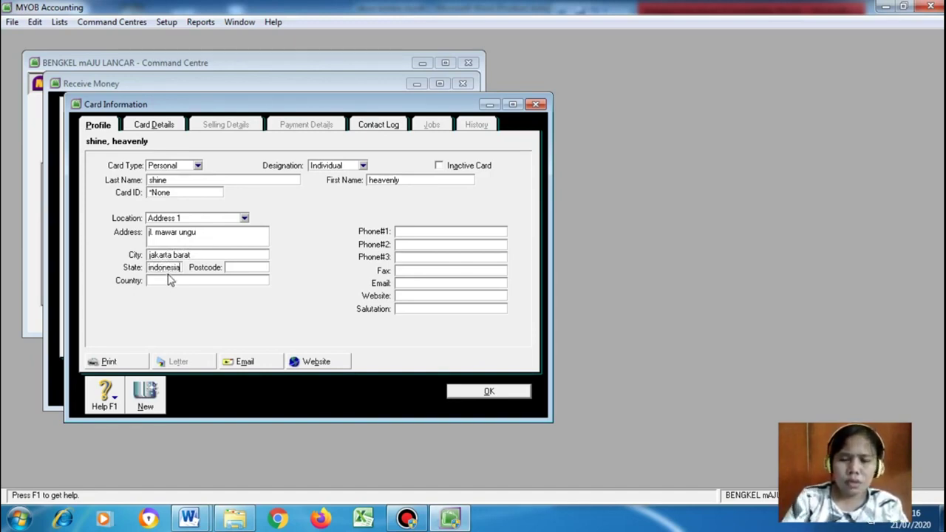
key("BackSpace")
key("BackSpace")
key("BackSpace")
key("BackSpace")
key("BackSpace")
key("BackSpace")
key("BackSpace")
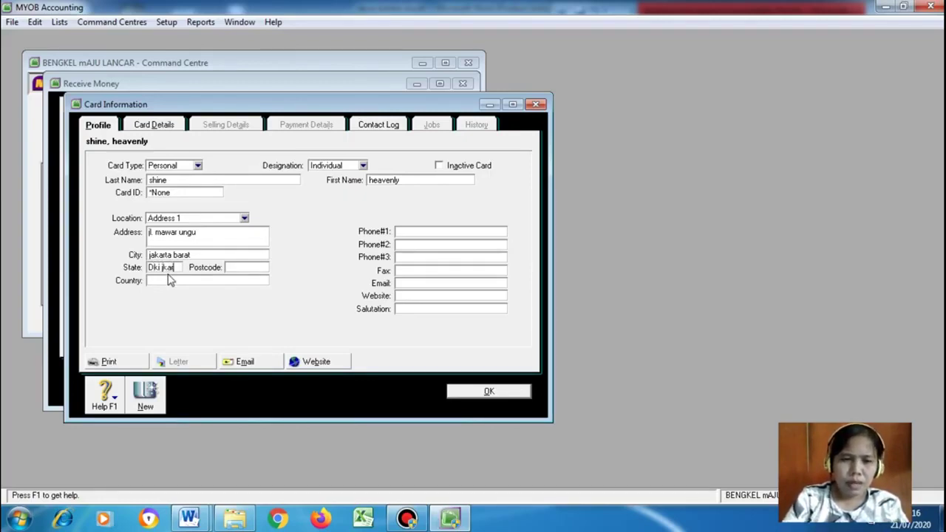
left_click(164, 282)
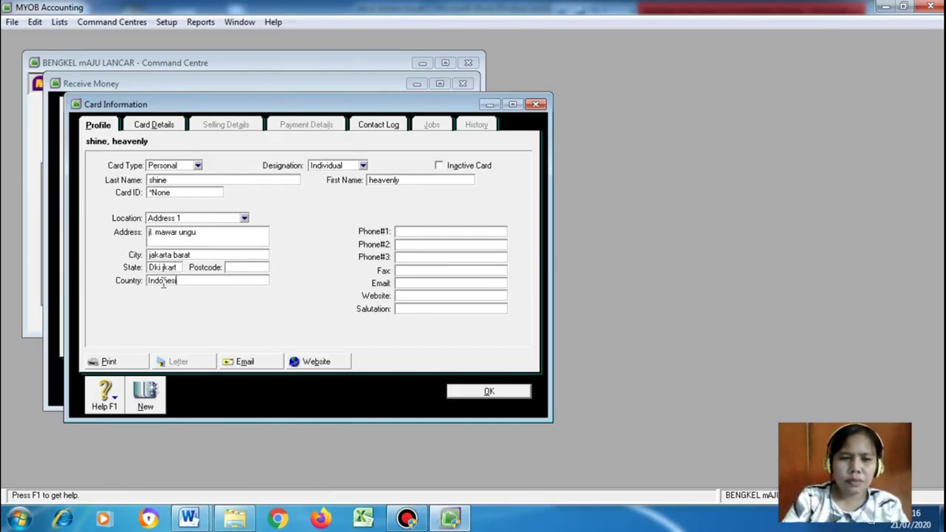
left_click(232, 268)
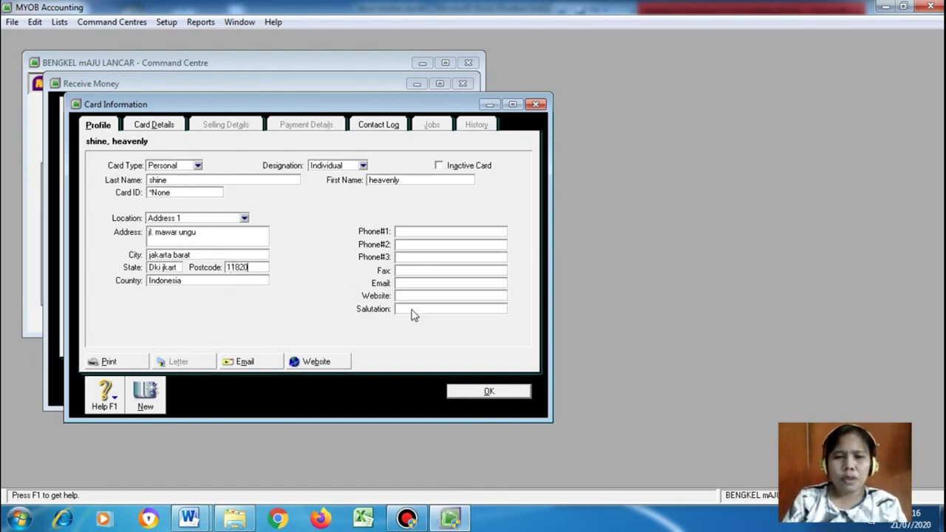
left_click(486, 392)
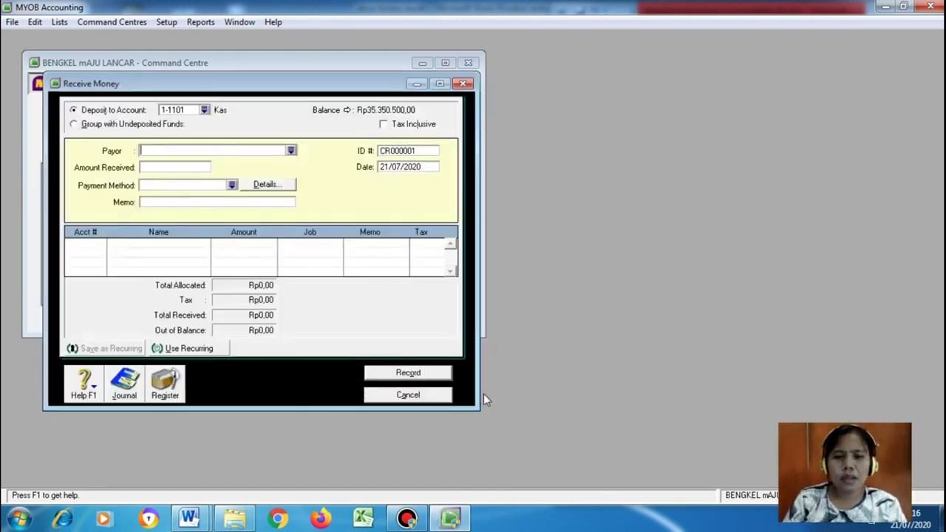
Set the owner's card as payor and check the Rp15.000.000 capital amount in the Word case document
left_click(291, 151)
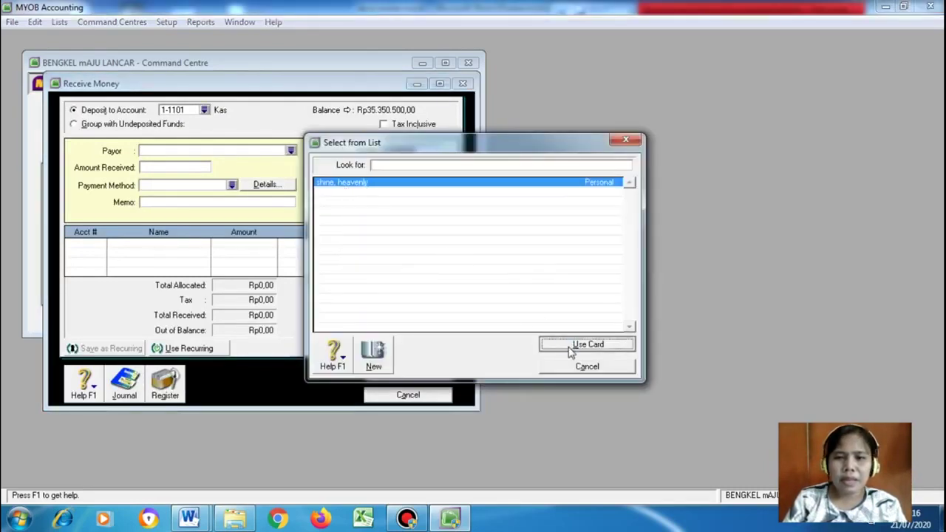
left_click(583, 344)
left_click(178, 172)
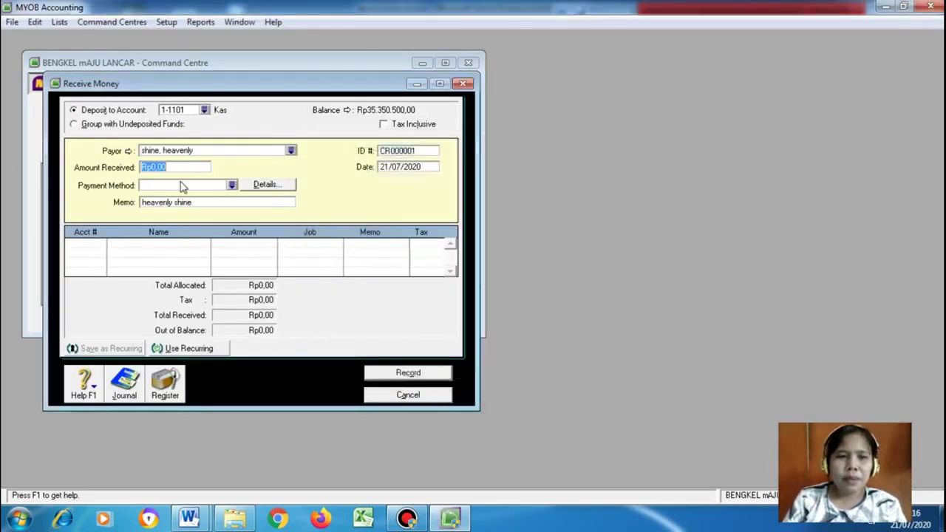
left_click(189, 520)
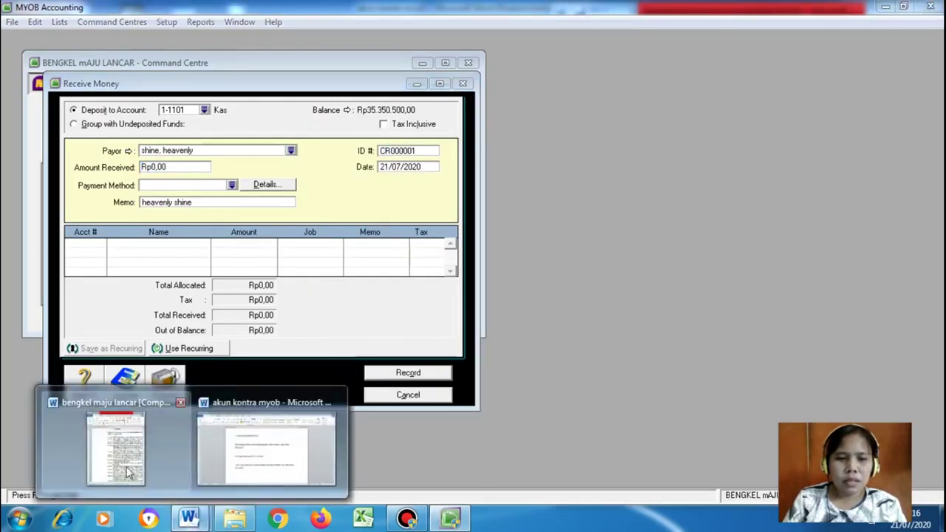
left_click(118, 454)
left_click(749, 493)
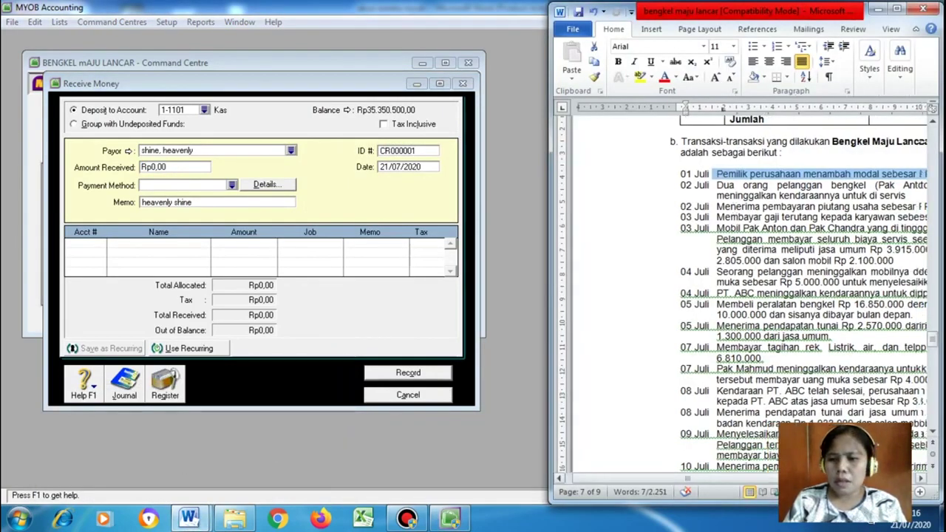
left_click(176, 169)
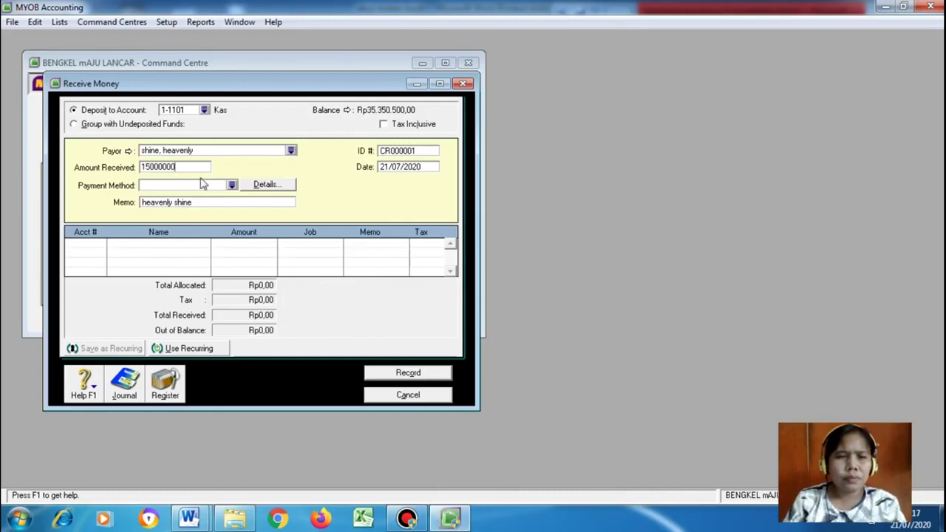
Choose Cash as the payment method and replace the memo with 'Untuk Modal Awal'
left_click(232, 186)
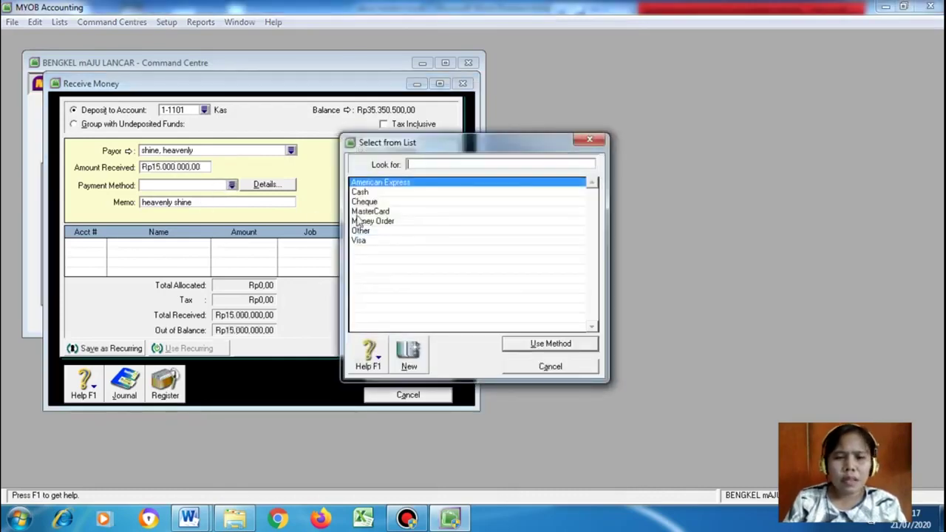
left_click(368, 193)
left_click(514, 343)
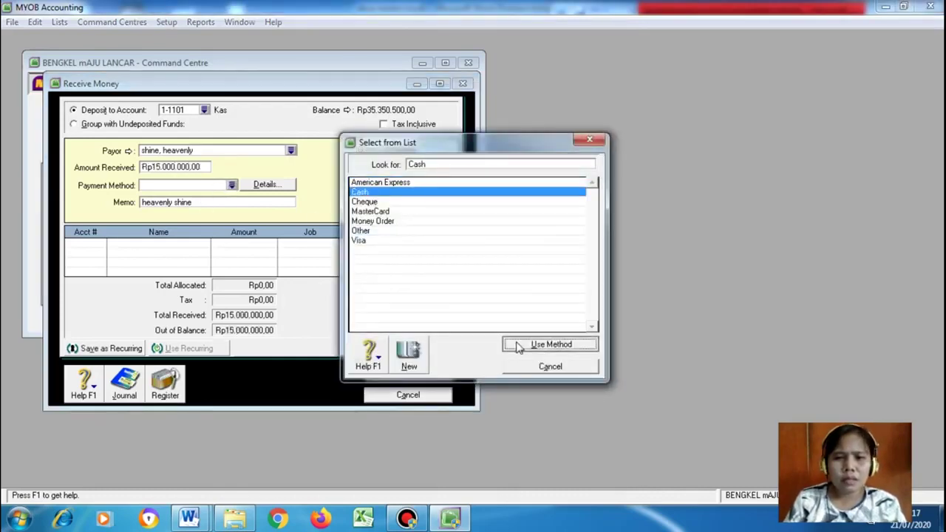
left_click(211, 202)
key("BackSpace")
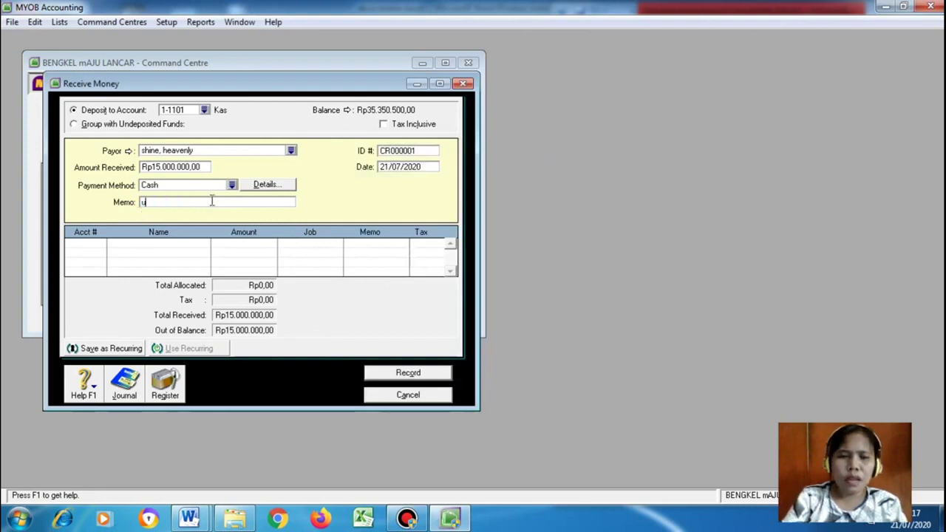
type("Untuk Modal Awal")
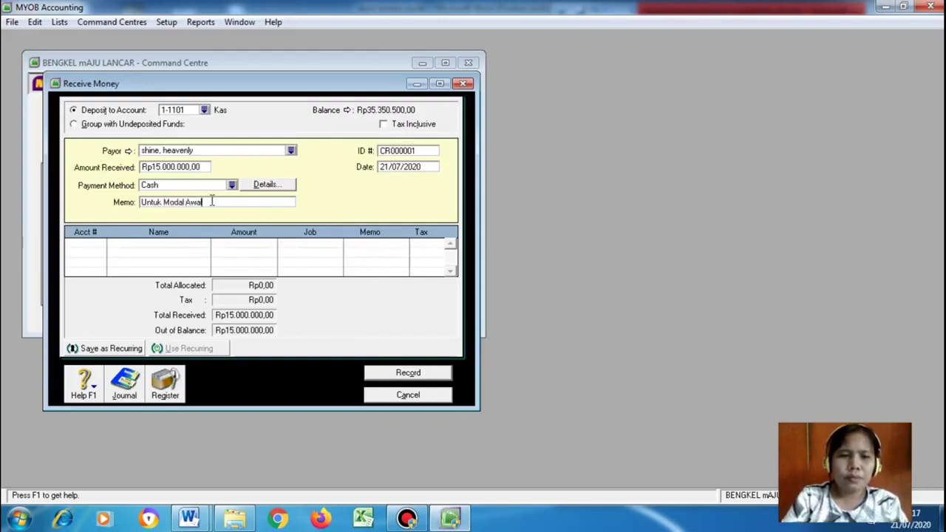
left_click(90, 246)
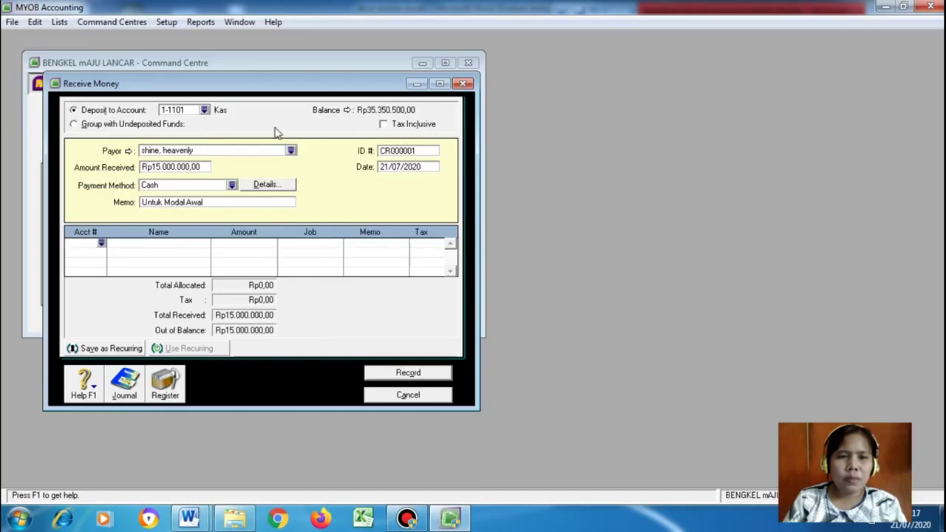
left_click(101, 243)
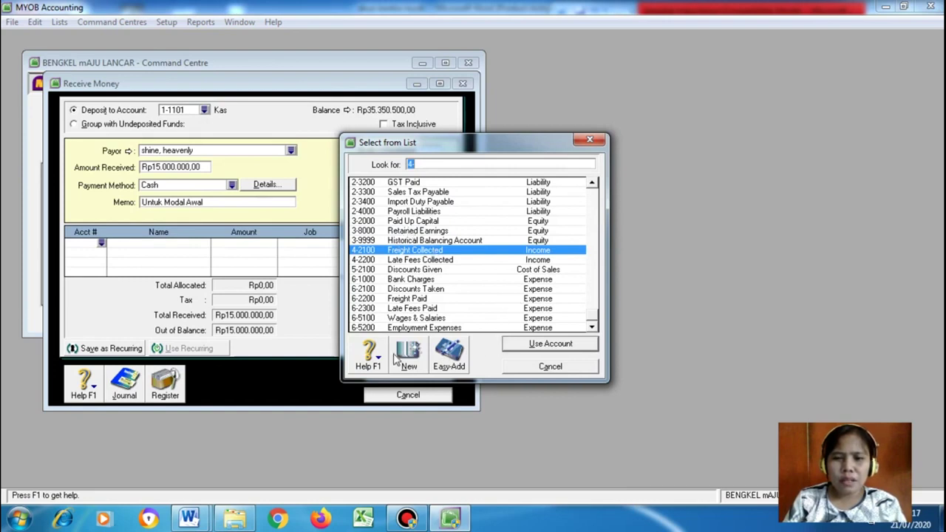
Find account 3-1000 Modal under the 3-0000 MODAL header in the Word chart, then reopen the account list
left_click(194, 520)
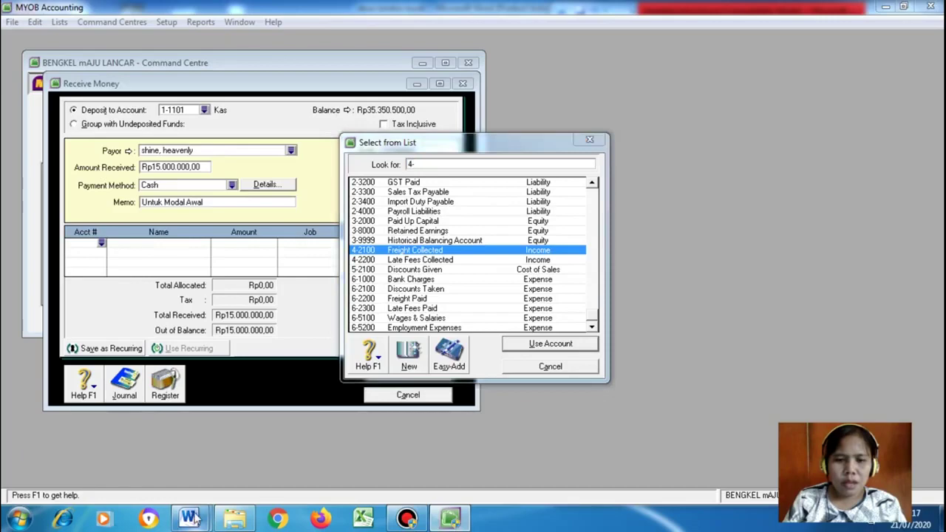
left_click(118, 452)
left_click_drag(936, 345, 936, 315)
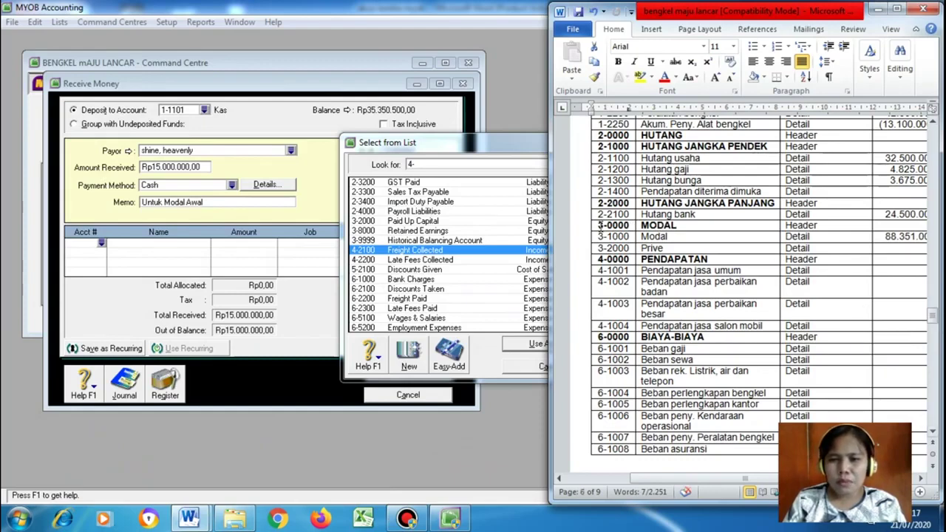
left_click(600, 227)
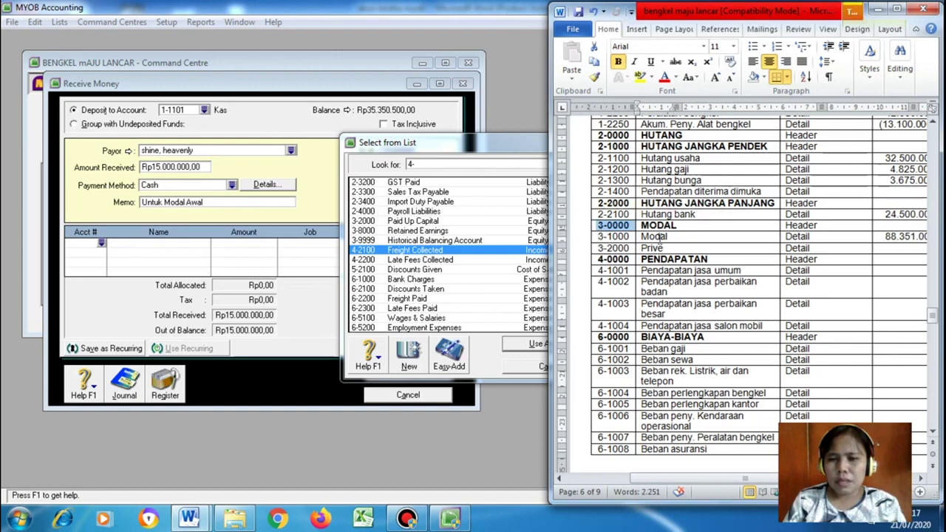
left_click(591, 237)
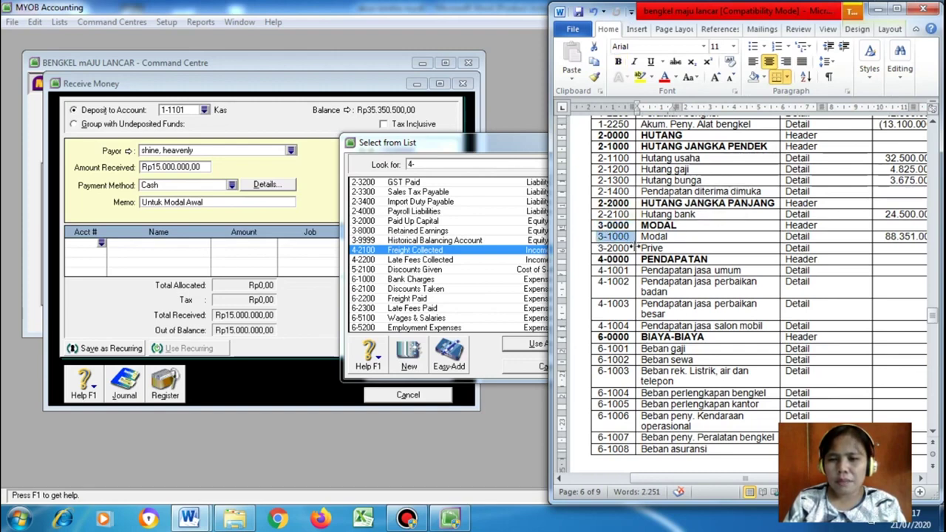
left_click(527, 371)
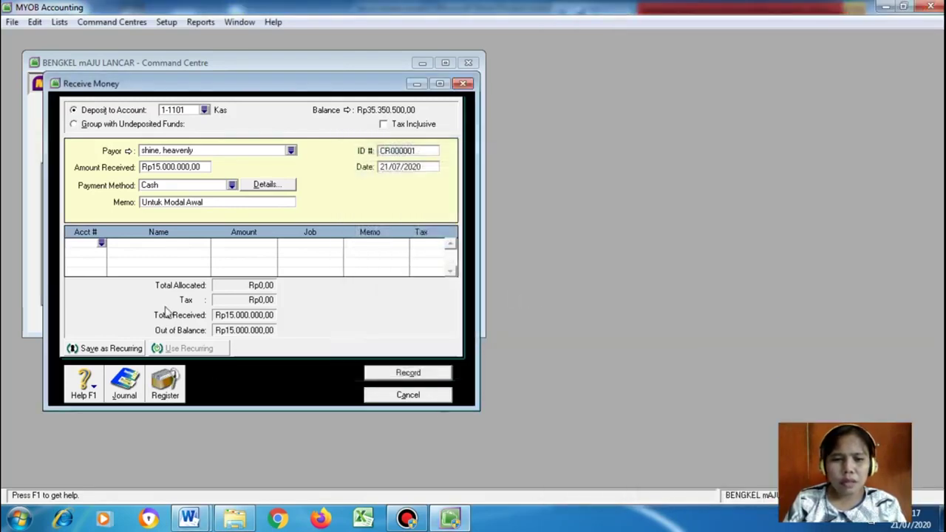
left_click(102, 244)
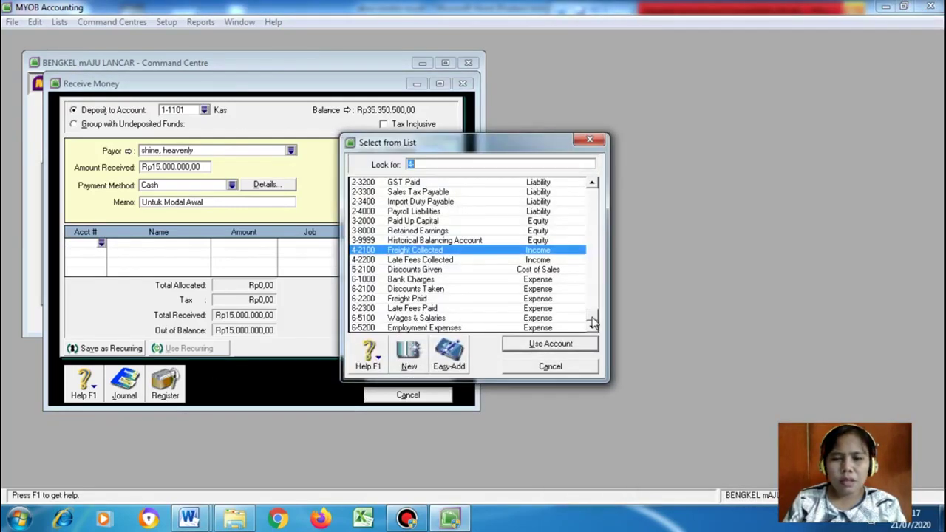
scroll(595, 309, "up", 1)
Create a new Equity account numbered 3-1000 named modal
left_click(409, 356)
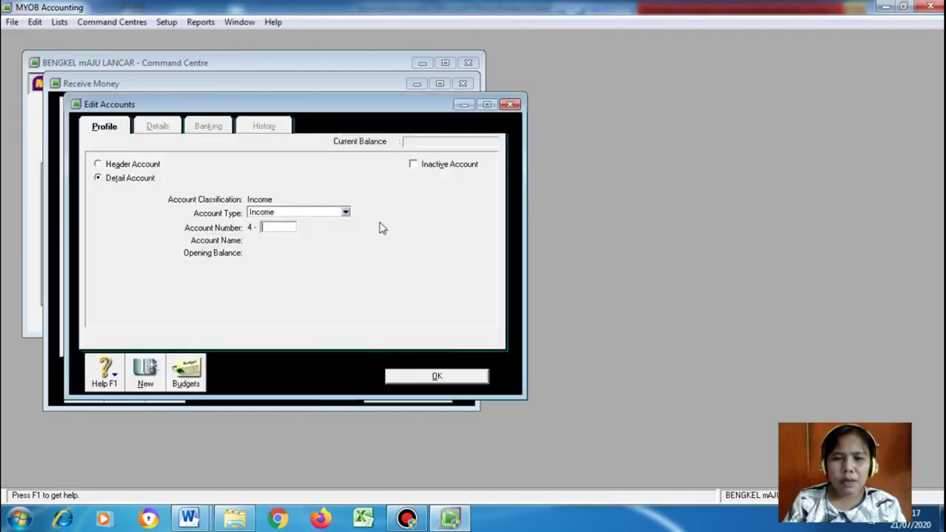
left_click(345, 213)
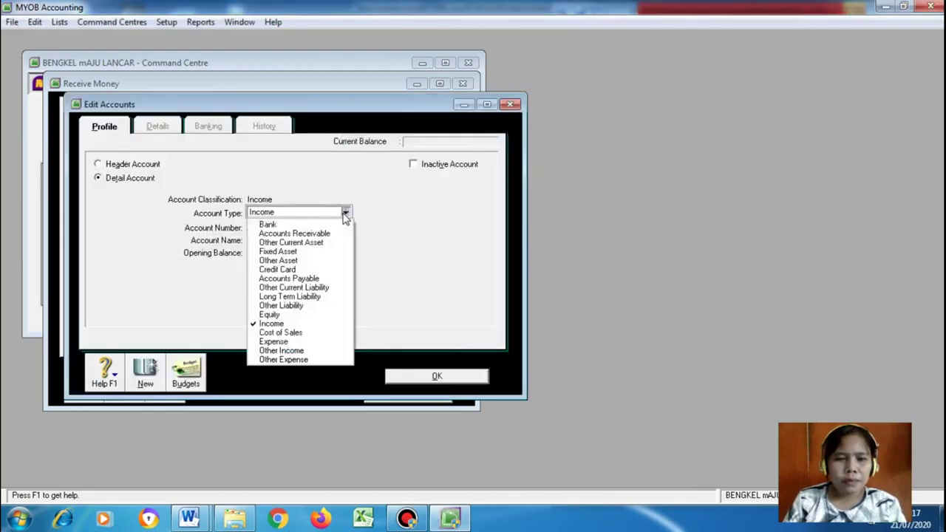
left_click(311, 314)
left_click(284, 226)
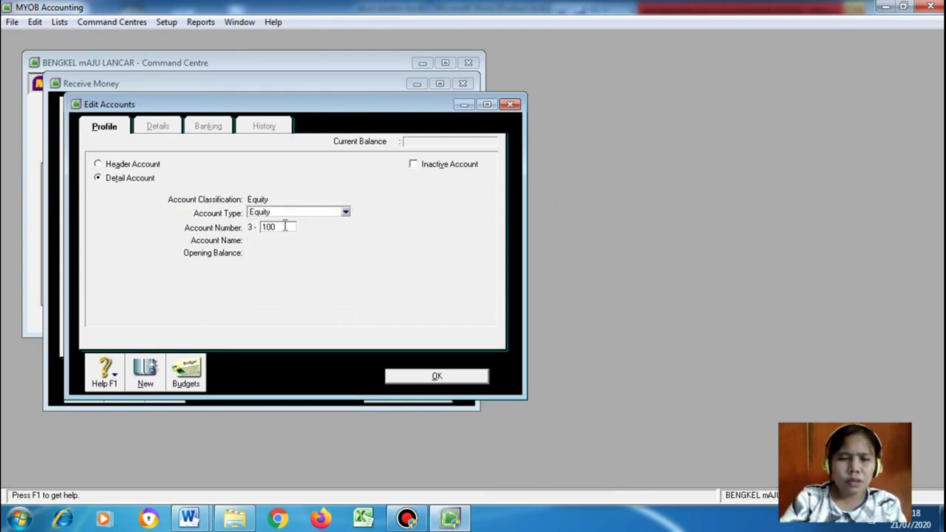
mouse_move(188, 517)
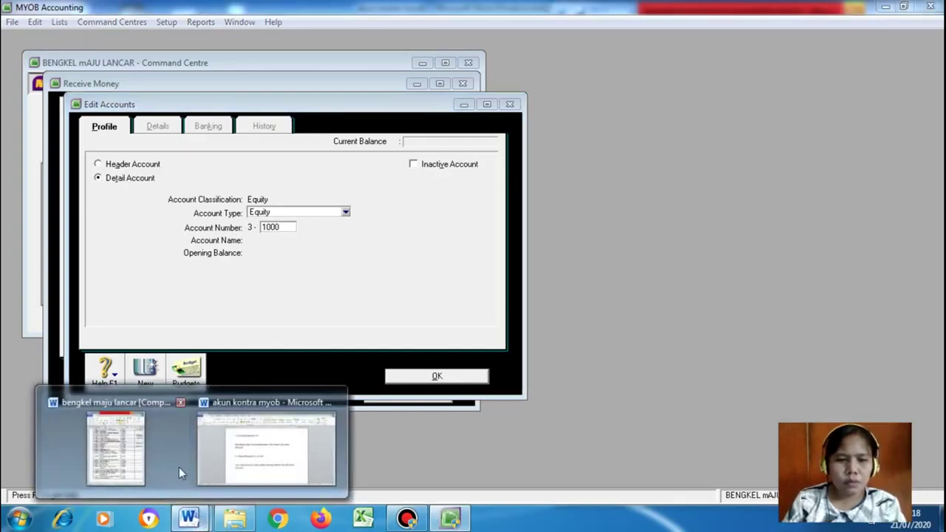
left_click(147, 458)
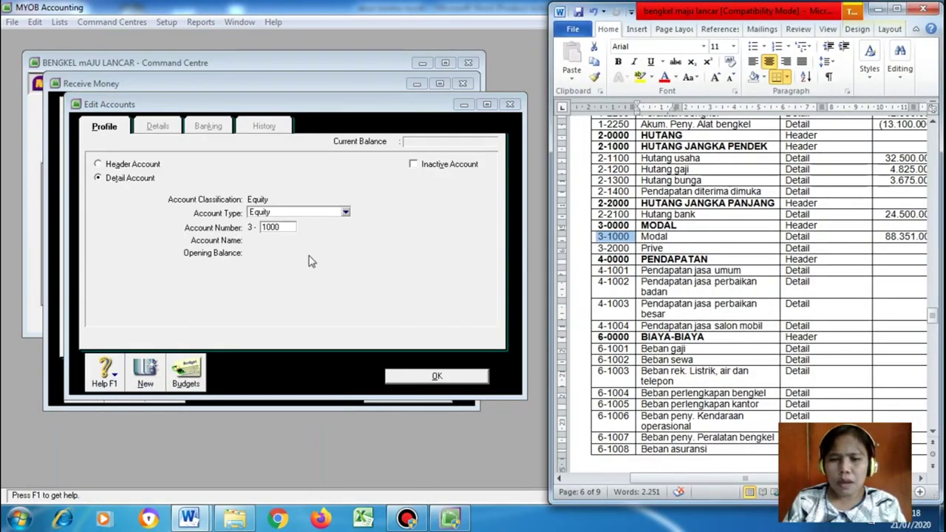
left_click(289, 228)
key("Tab")
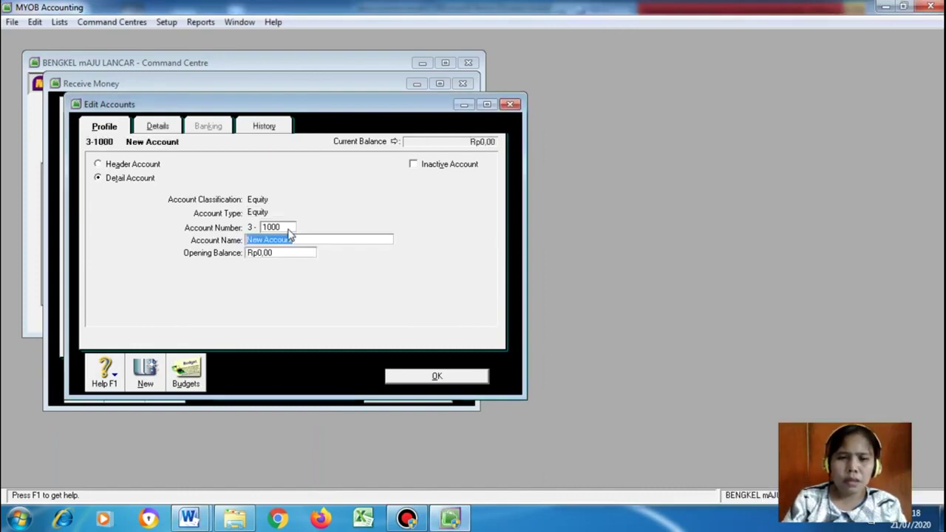
type("modal")
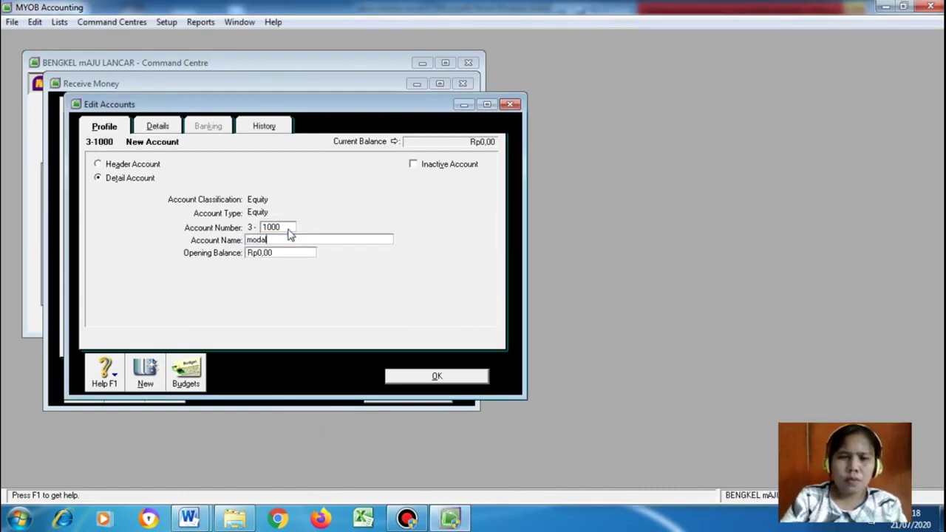
key("Tab")
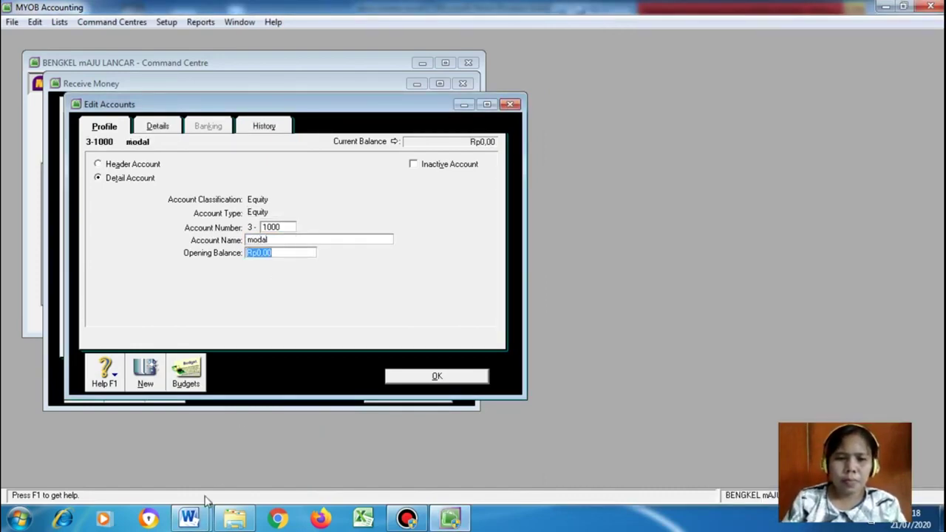
Give the modal account an opening balance of 88351000 and save it
left_click(188, 517)
left_click(214, 452)
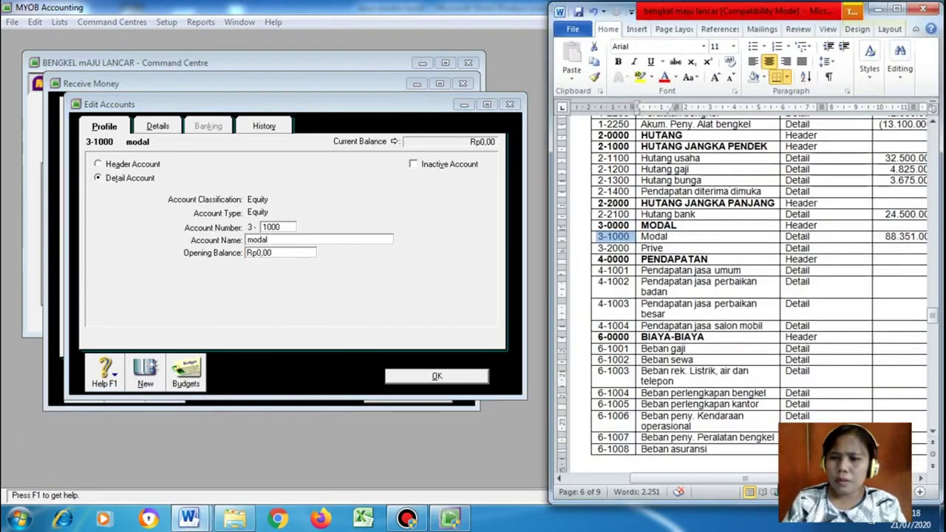
left_click_drag(747, 479, 802, 479)
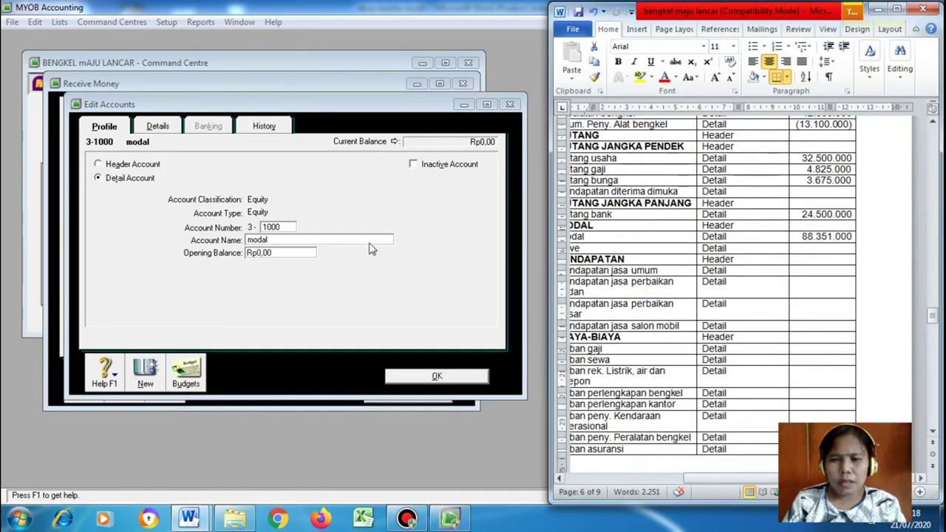
left_click(297, 252)
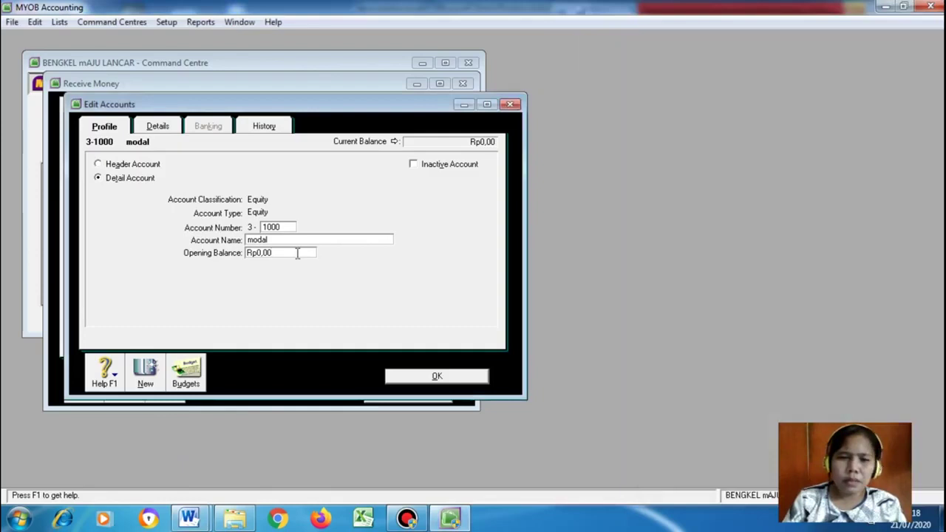
type("88")
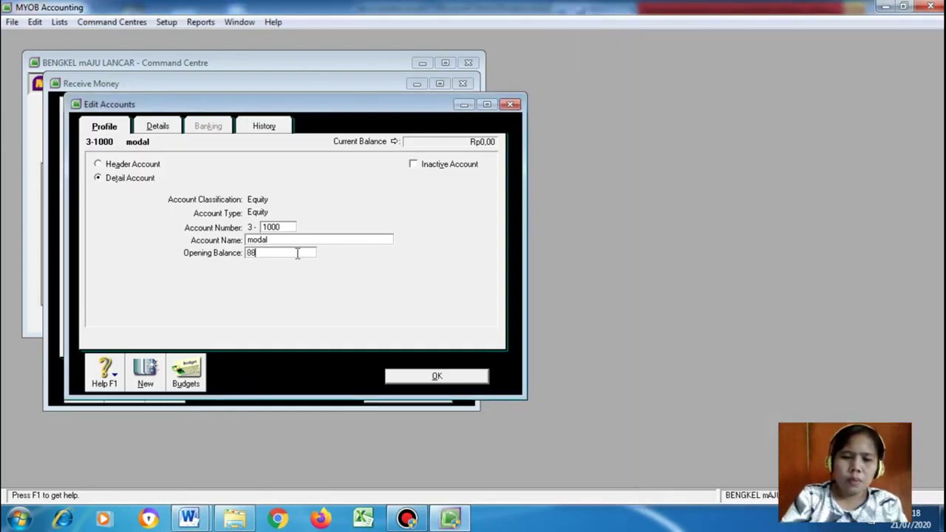
type("351000")
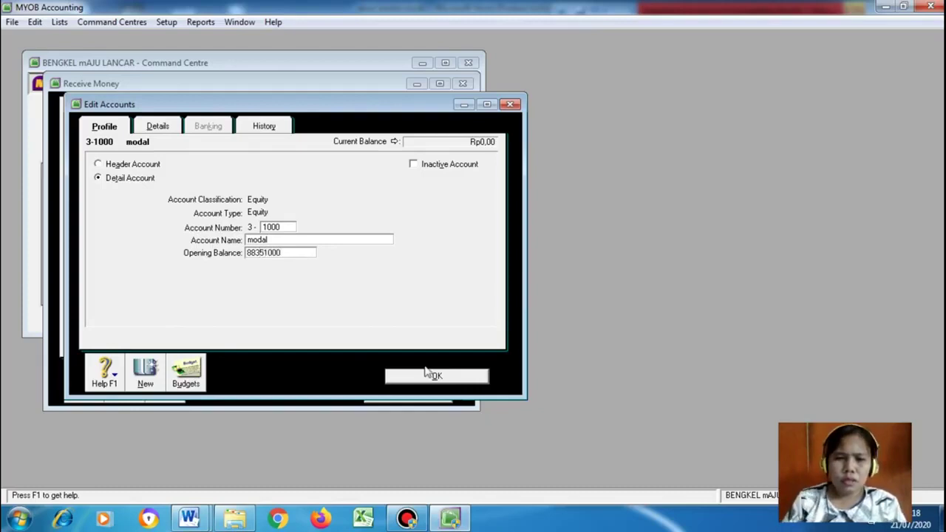
left_click(435, 377)
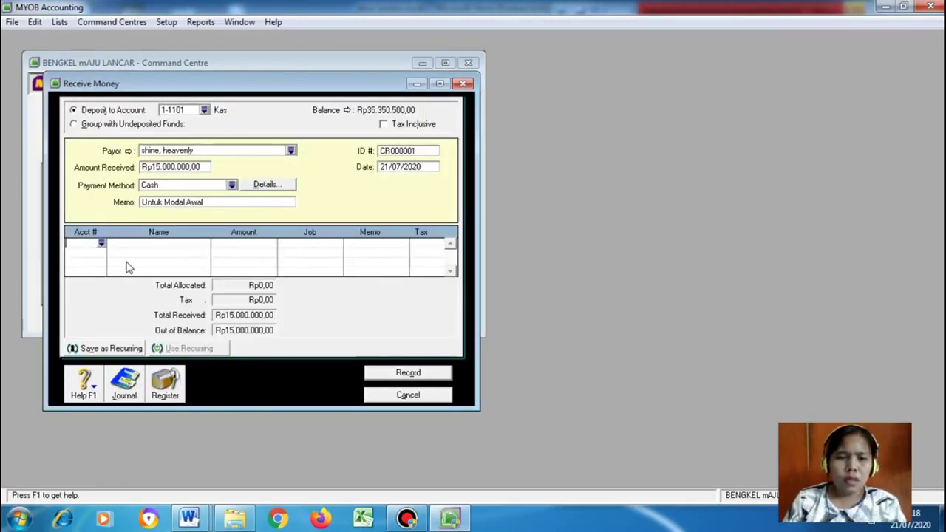
Allocate the Rp15.000.000 receipt line to 3-1000 modal with tax code N-T and record it
left_click(102, 243)
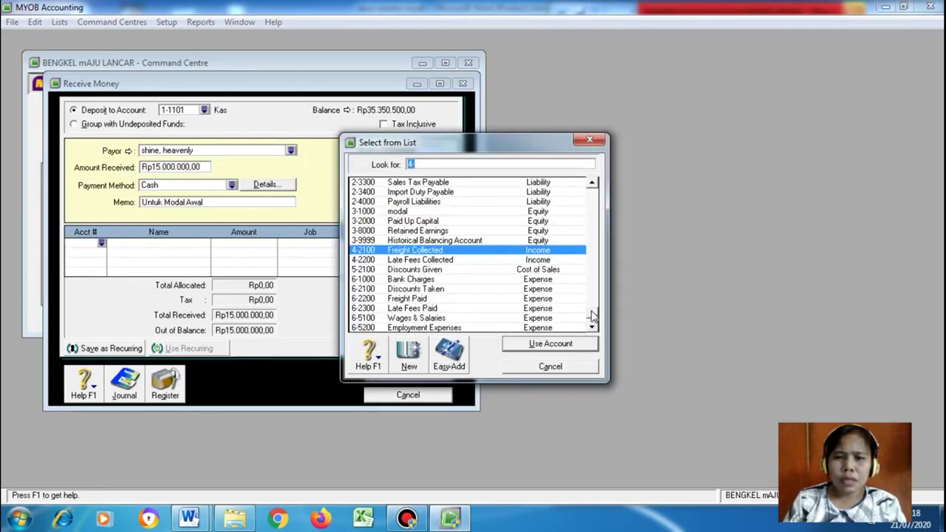
scroll(597, 292, "up", 1)
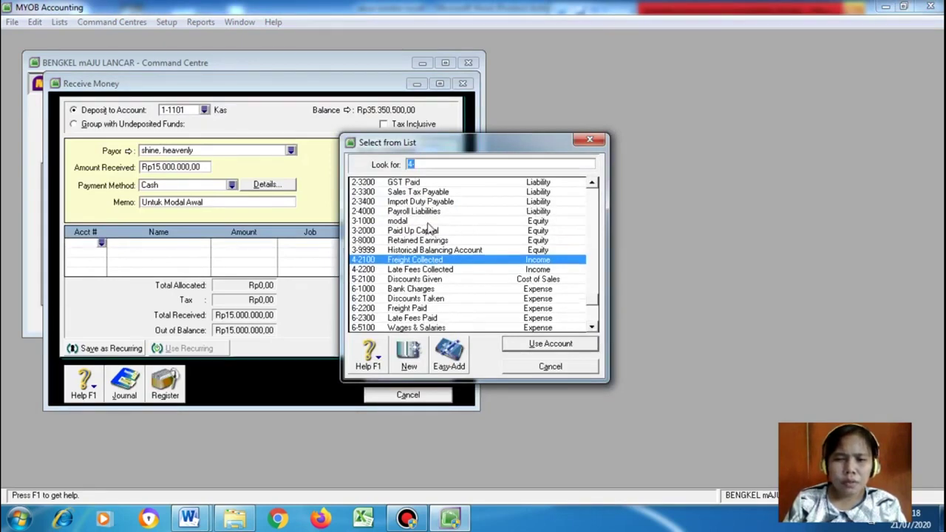
left_click(430, 222)
left_click(530, 345)
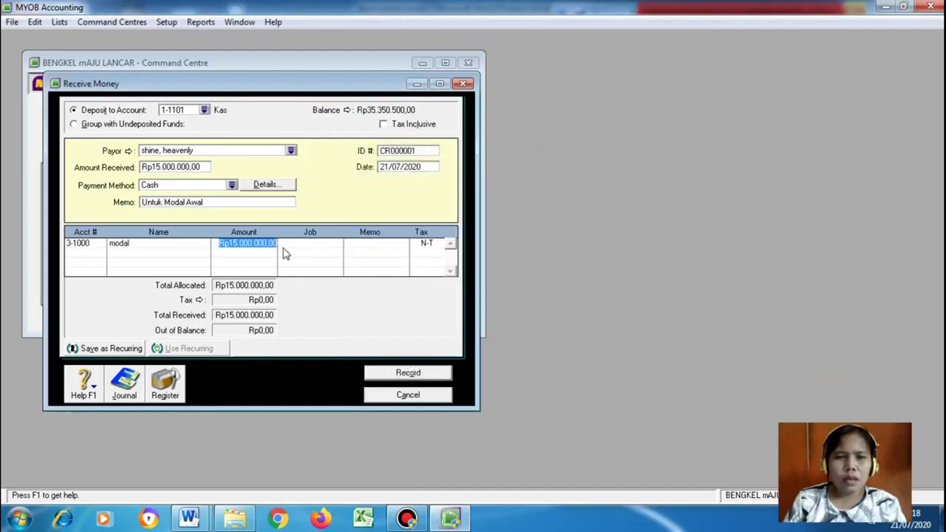
left_click(321, 248)
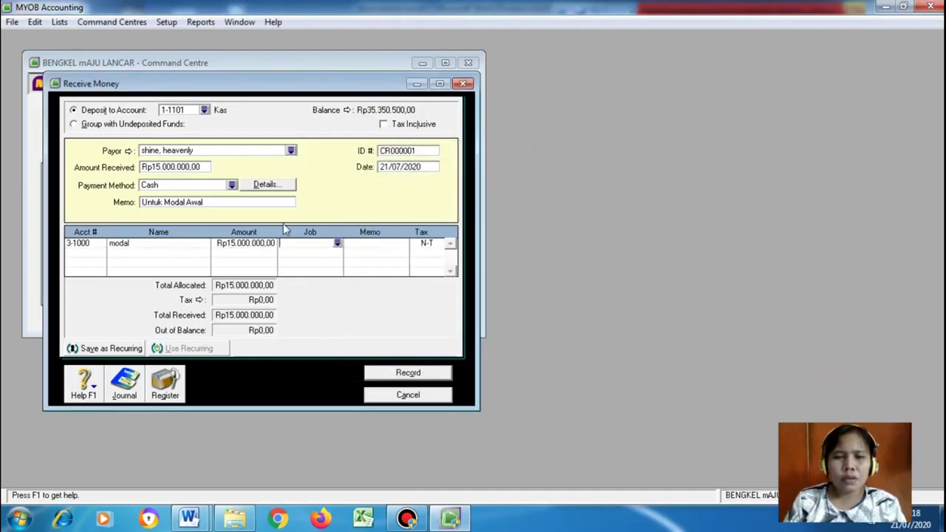
left_click(337, 243)
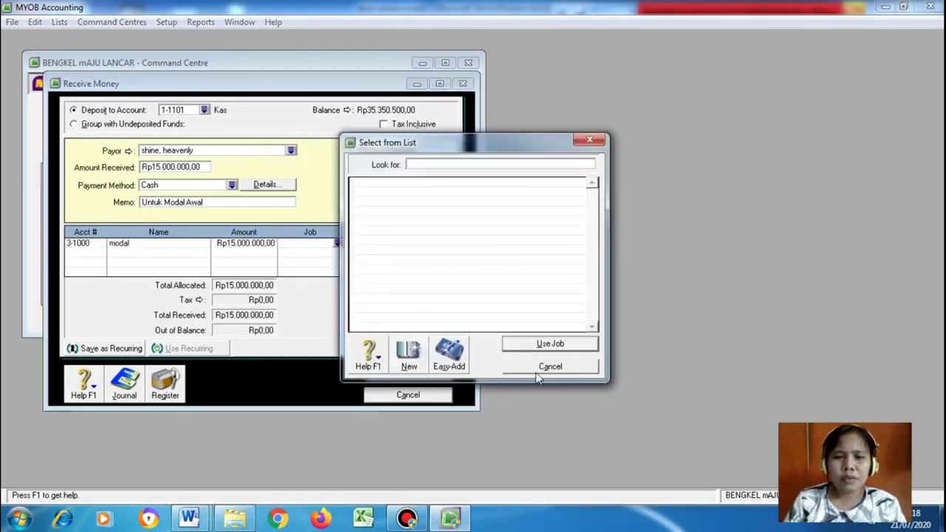
left_click(550, 366)
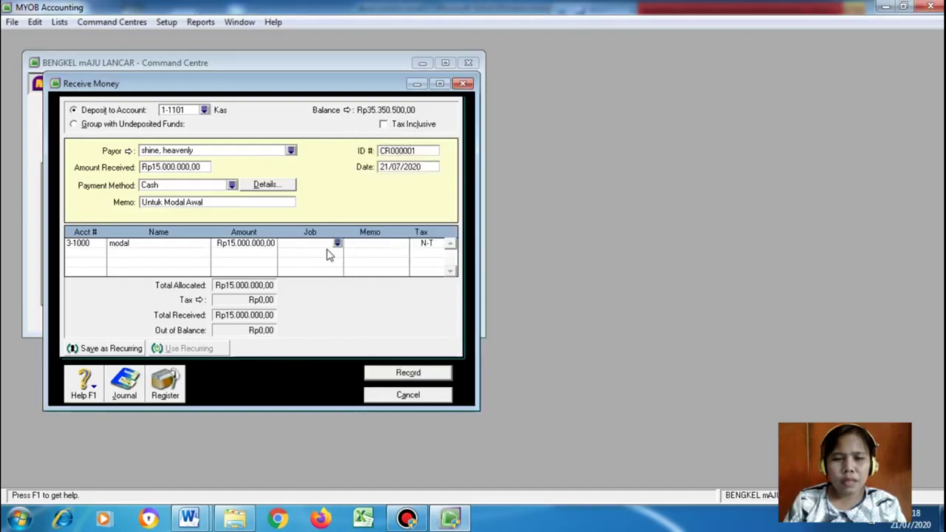
left_click(366, 250)
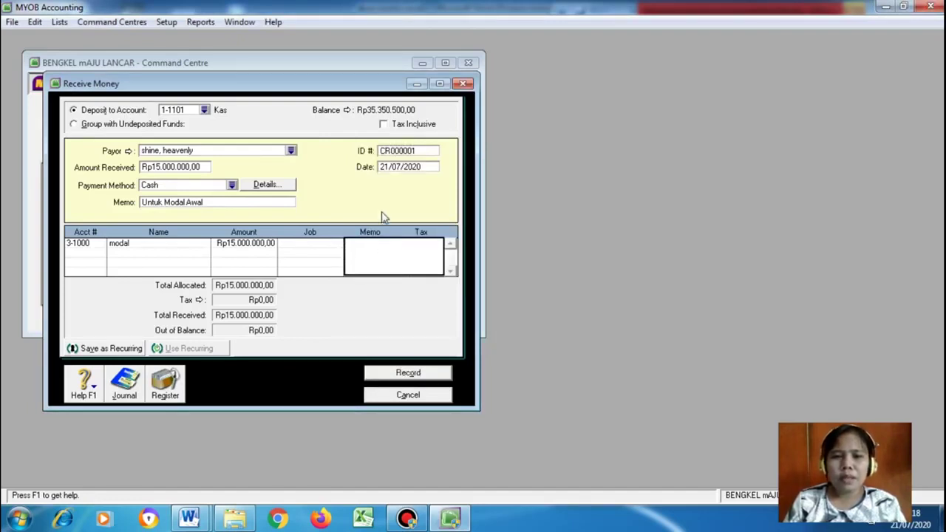
left_click(303, 246)
left_click(430, 244)
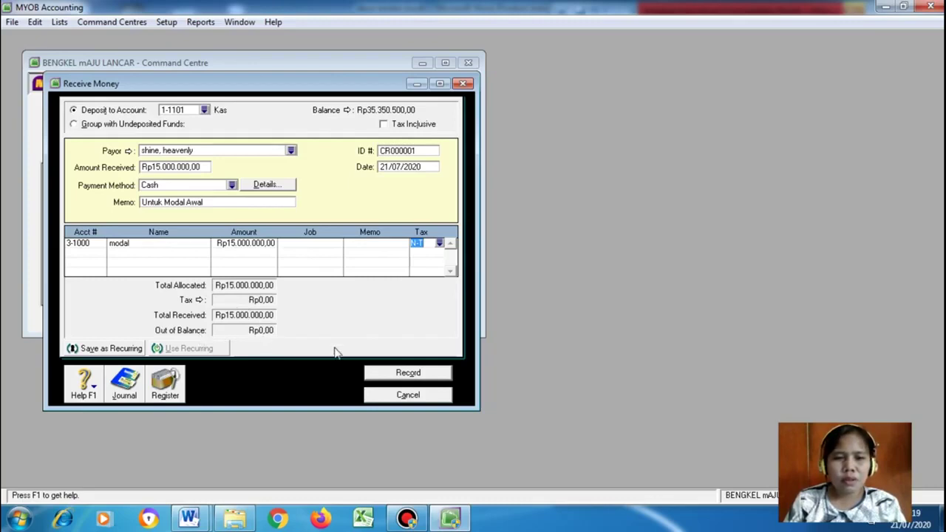
left_click(399, 375)
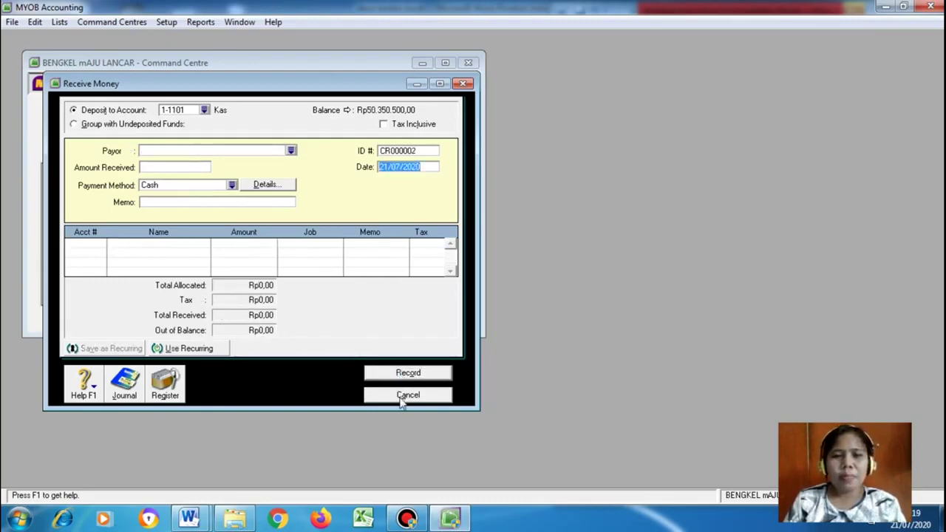
Close the Receive Money entry and bring up the bengkel maju lancar Word case document
left_click(403, 394)
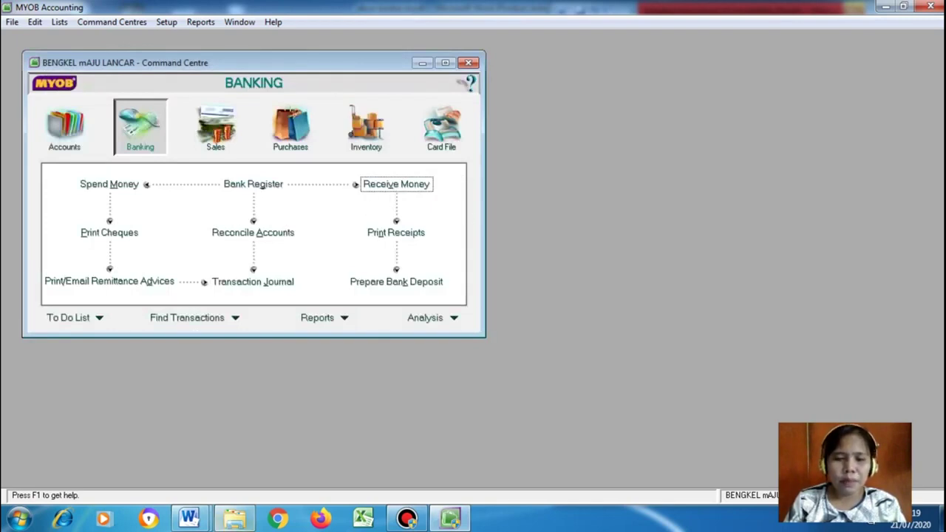
mouse_move(189, 519)
left_click(151, 464)
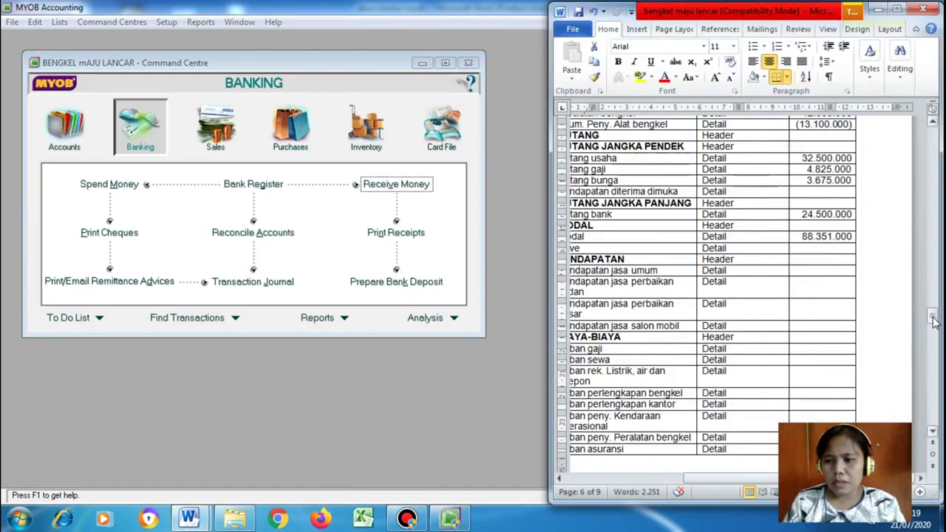
scroll(932, 362, "down", 10)
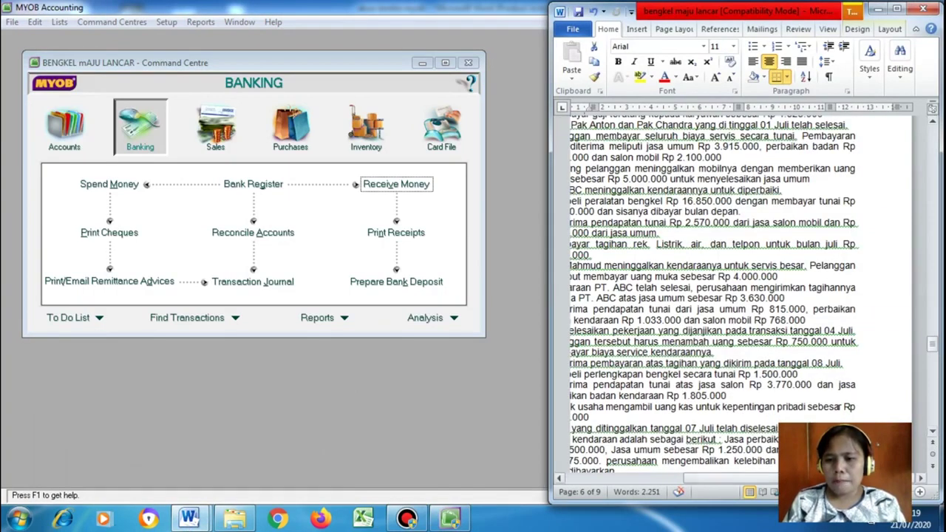
left_click_drag(732, 478, 653, 479)
scroll(746, 296, "up", 3)
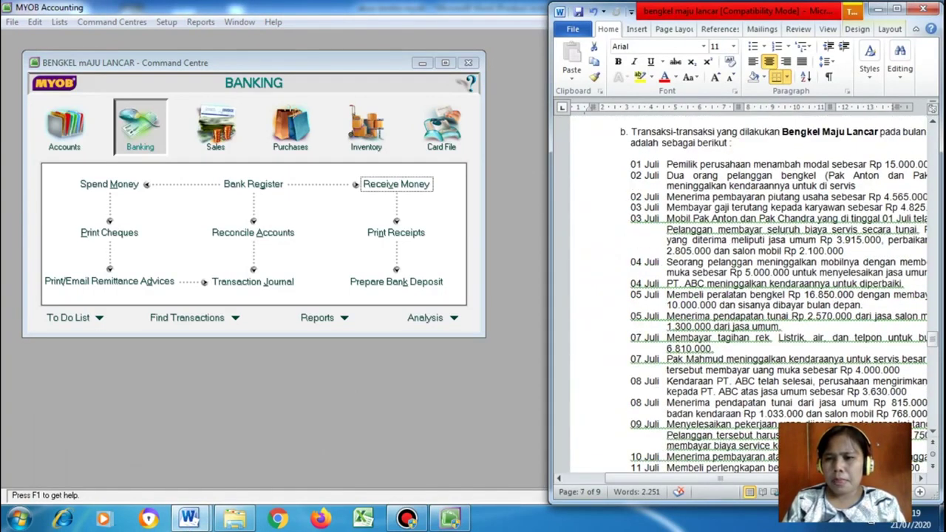
scroll(746, 296, "right", 3)
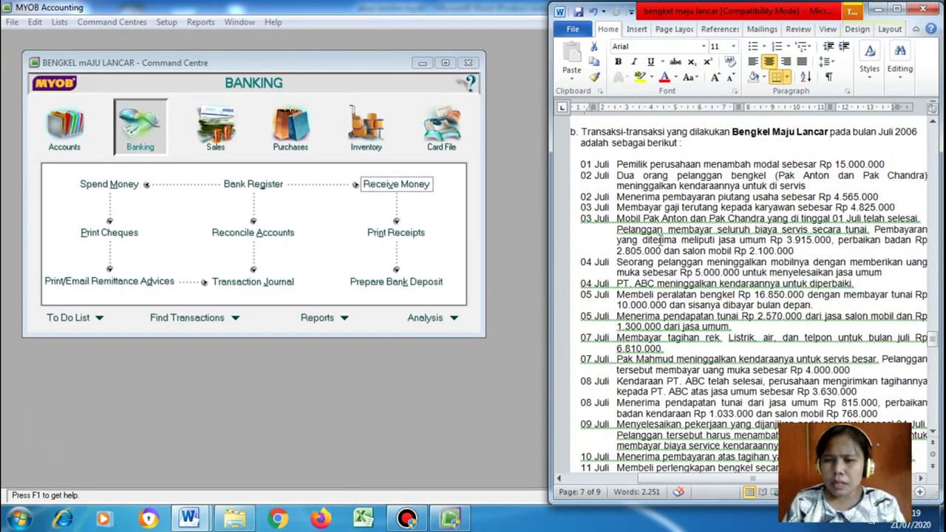
Review the 03 Juli salary payment and Hutang gaji account, then start a Spend Money payment
left_click_drag(618, 207, 904, 215)
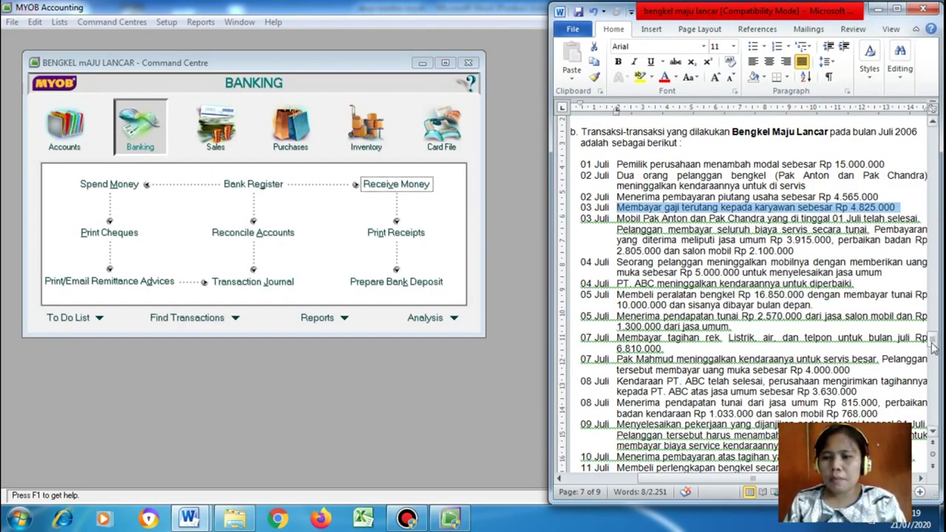
left_click_drag(933, 348, 938, 319)
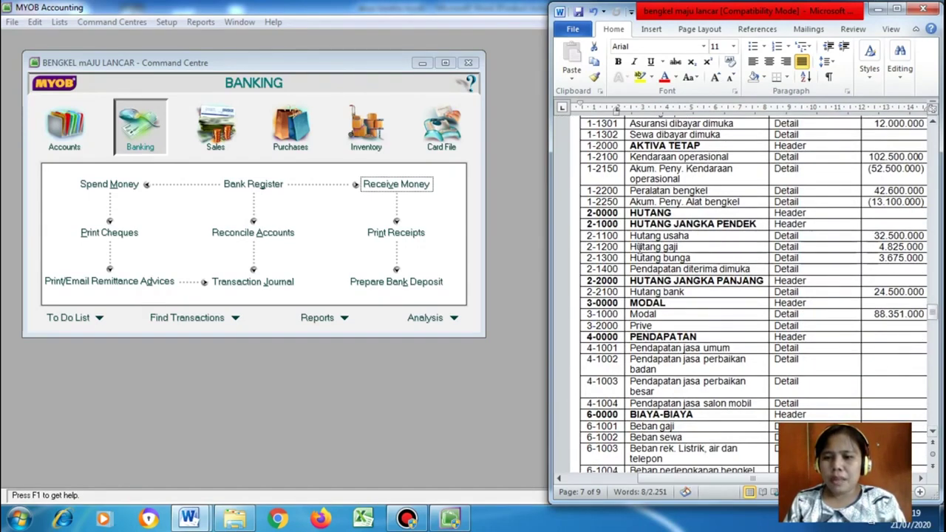
left_click(626, 249)
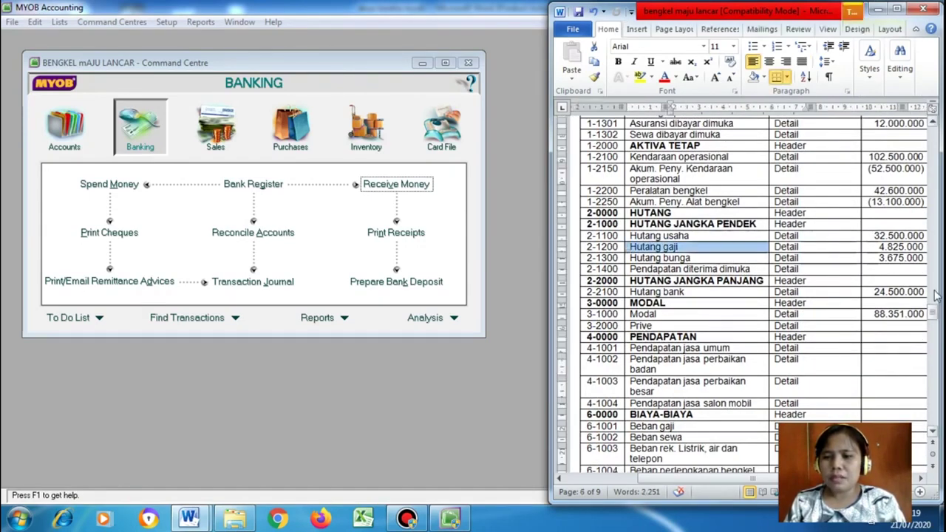
mouse_move(932, 316)
left_mouse_down()
mouse_move(936, 296)
mouse_move(935, 316)
left_mouse_up()
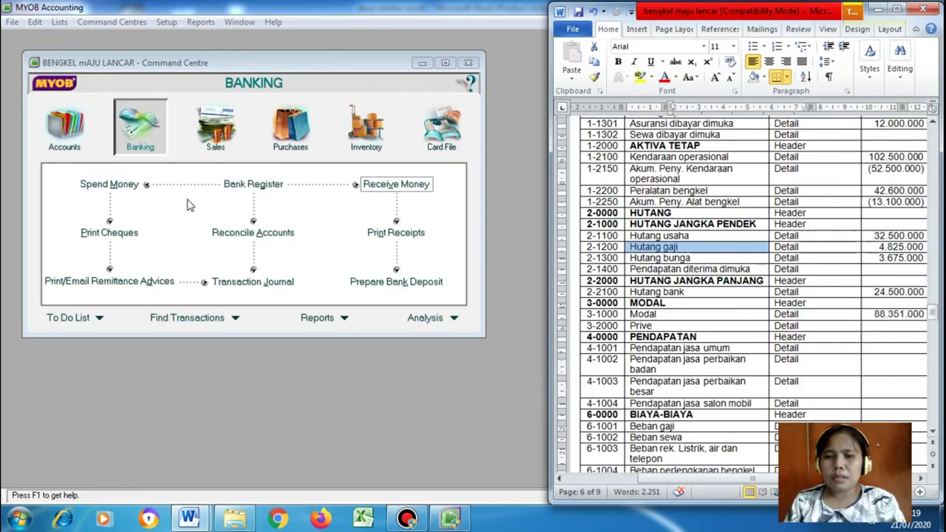
left_click(110, 192)
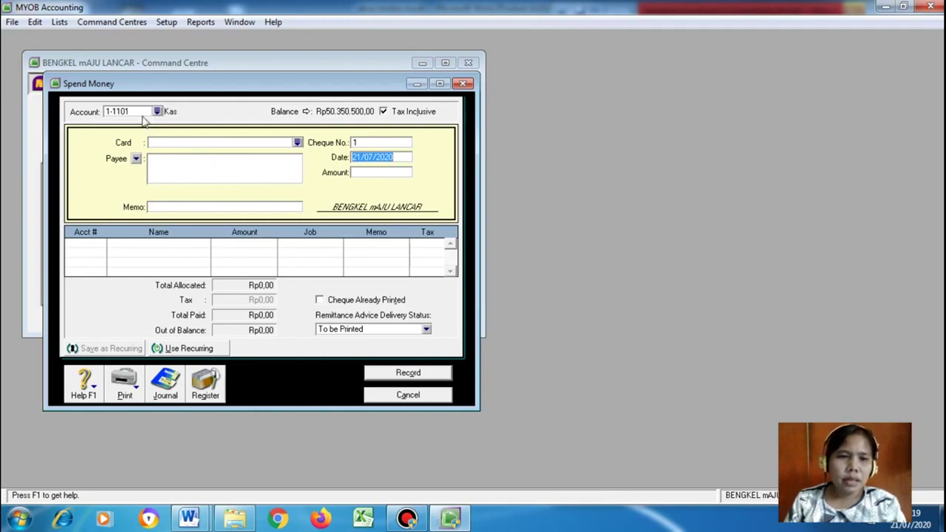
Create a new card with last name Karyawan as the Spend Money payee
left_click(297, 143)
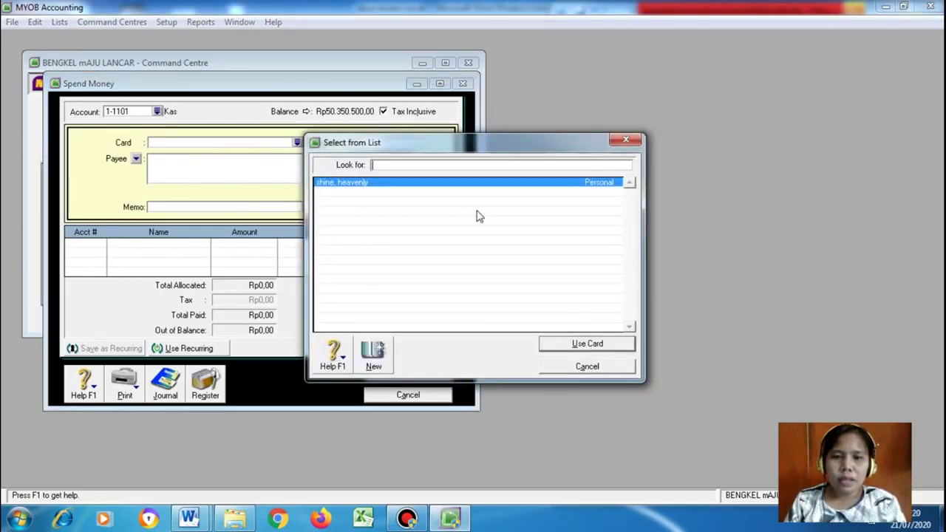
left_click(373, 353)
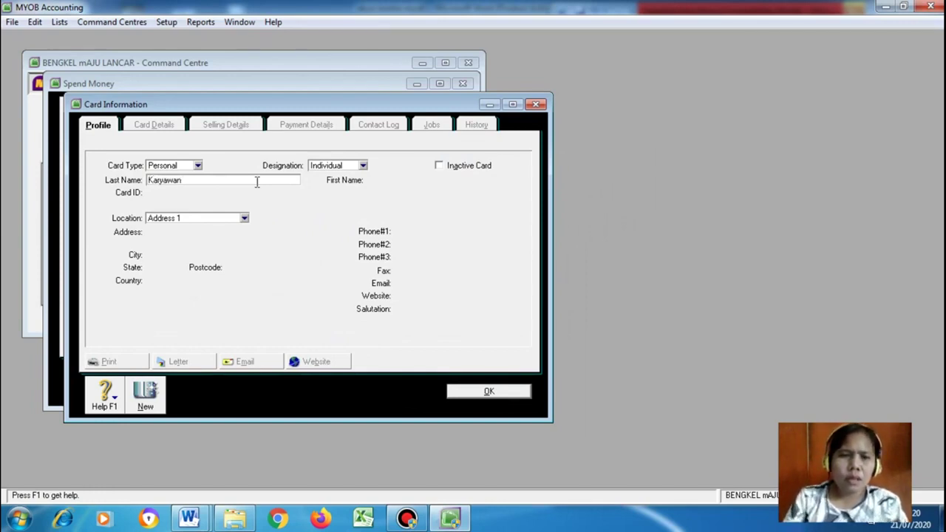
type("Karyawan")
key("Tab")
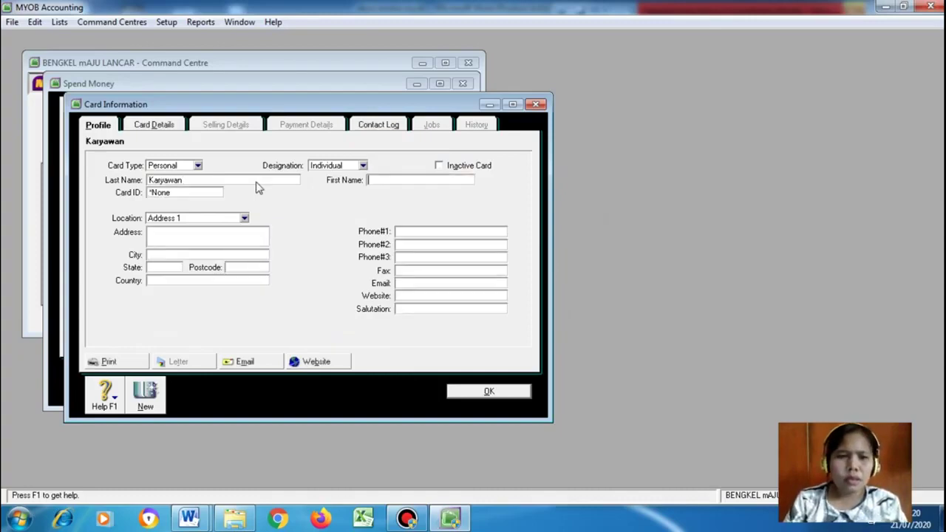
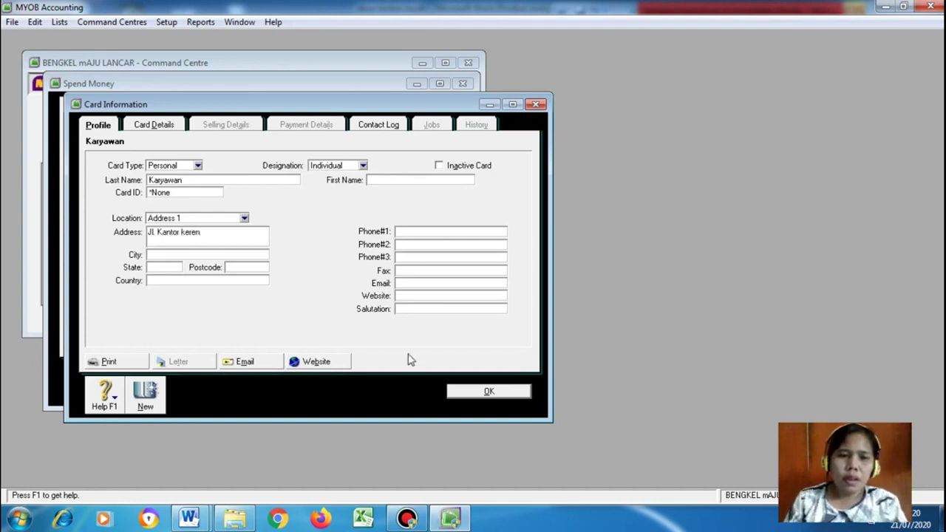
Set the Spend Money payee to Karyawan, untick Tax Inclusive, and date it 03/07/2020
left_click(488, 391)
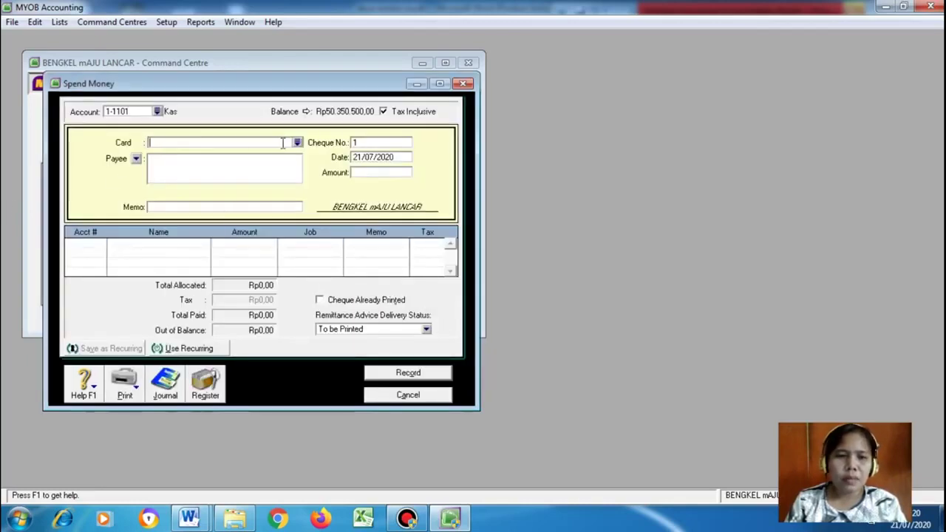
left_click(296, 143)
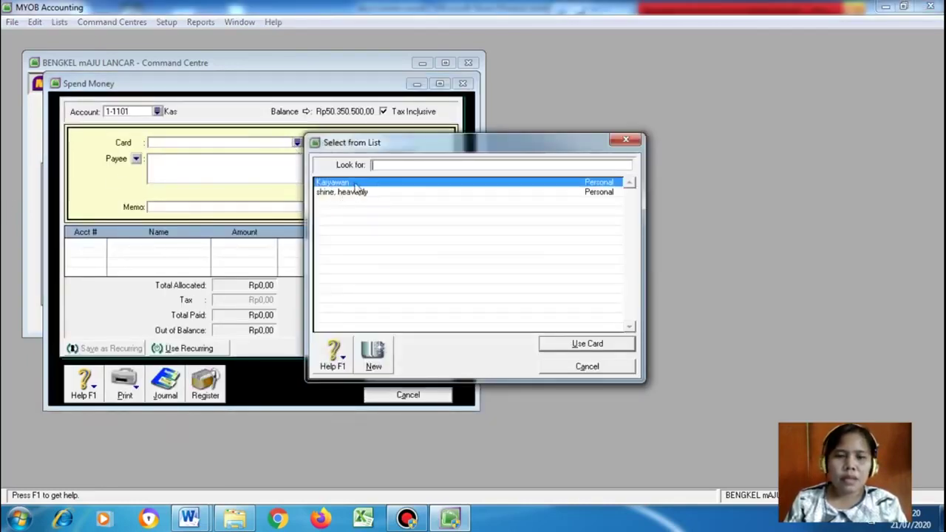
left_click(572, 344)
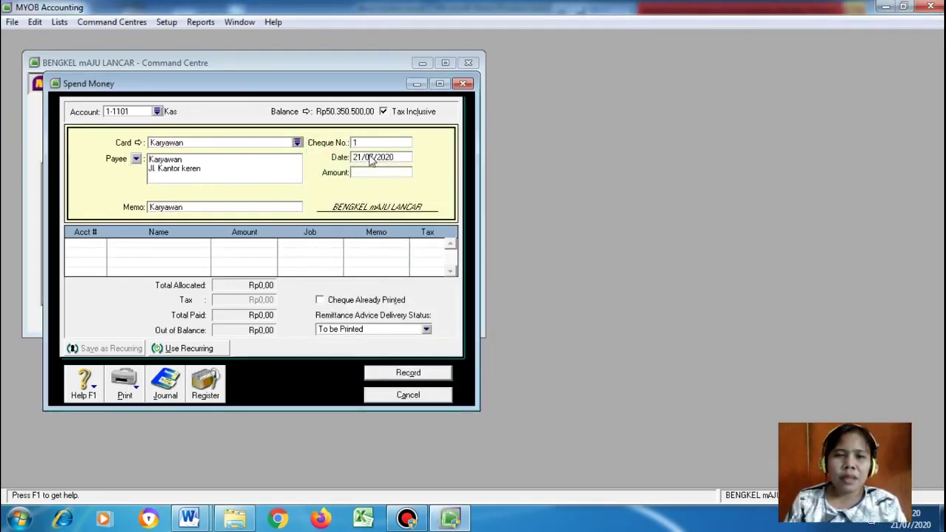
left_click(397, 111)
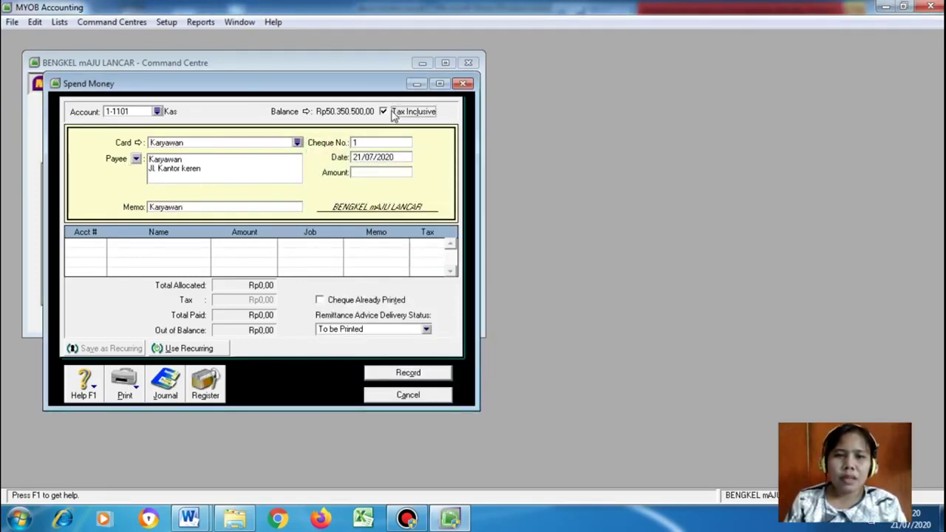
left_click(373, 161)
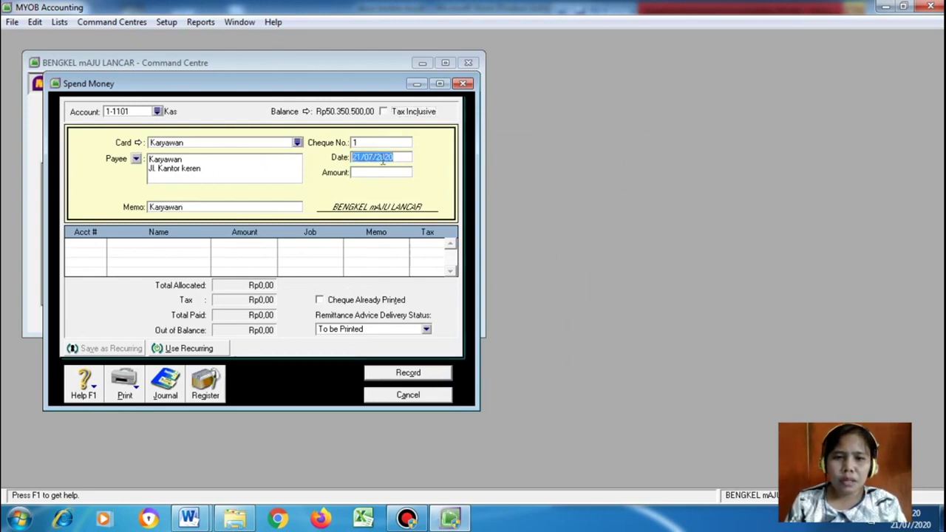
mouse_move(182, 523)
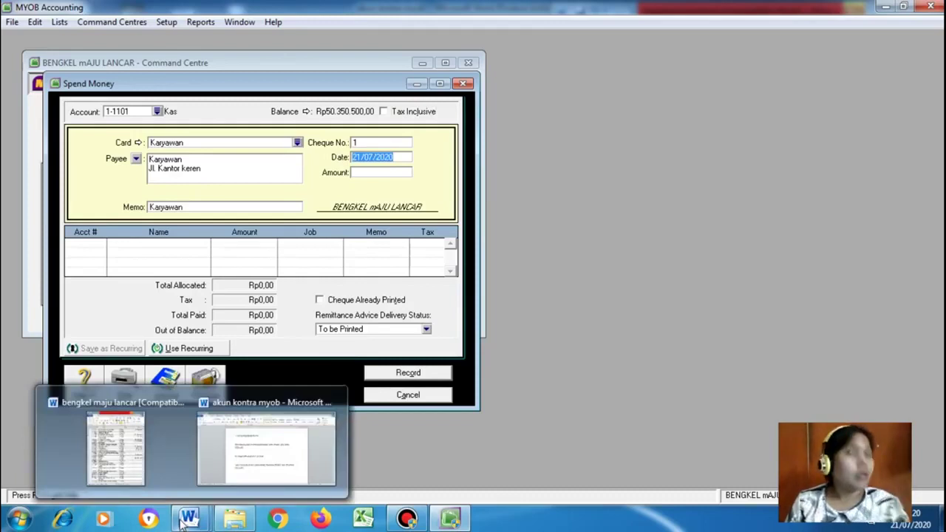
left_click(364, 157)
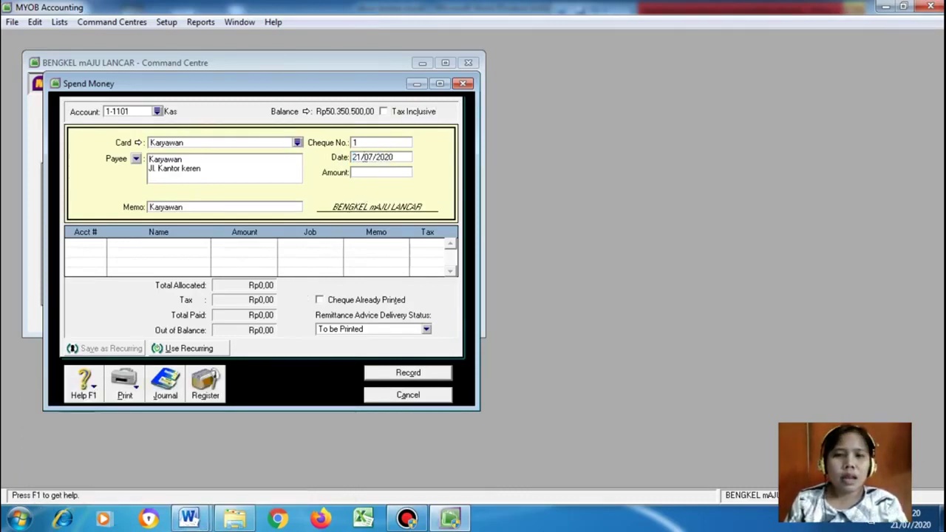
key("BackSpace")
key("BackSpace")
type("03")
Enter the payment amount 4825000, checked against the 03 Juli salary in the Word document
left_click(359, 174)
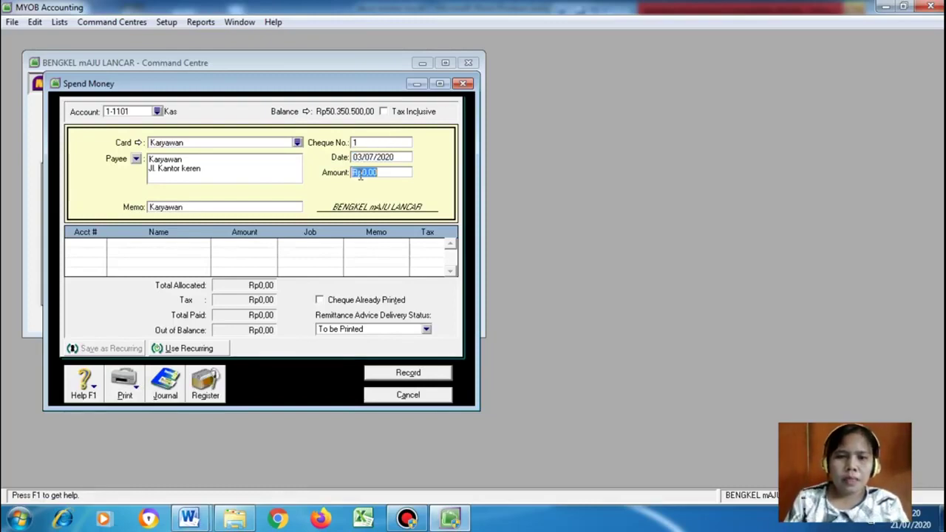
left_click(188, 519)
left_click(183, 444)
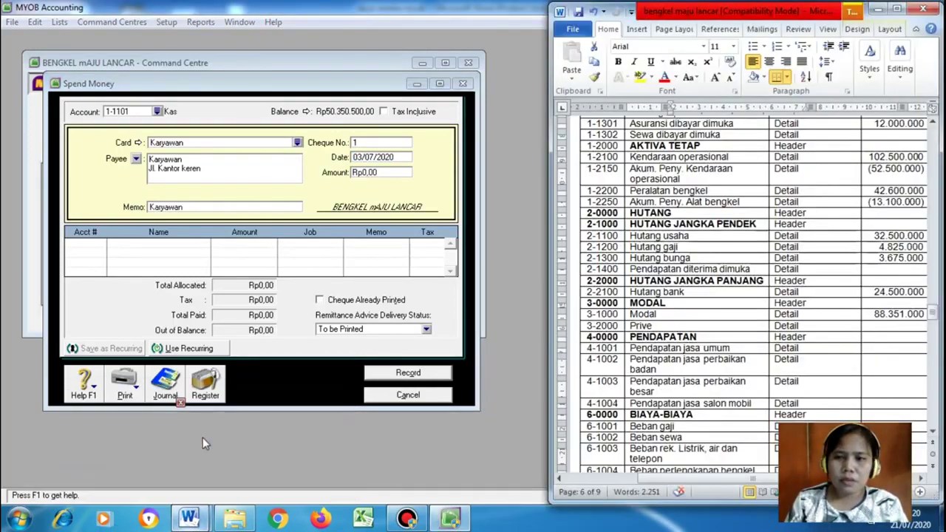
scroll(750, 383, "down", 15)
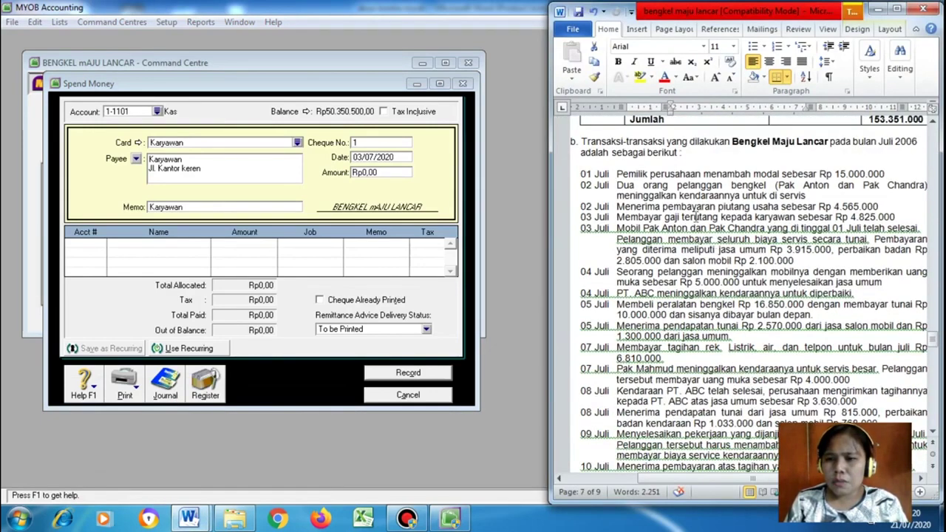
double_click(851, 216)
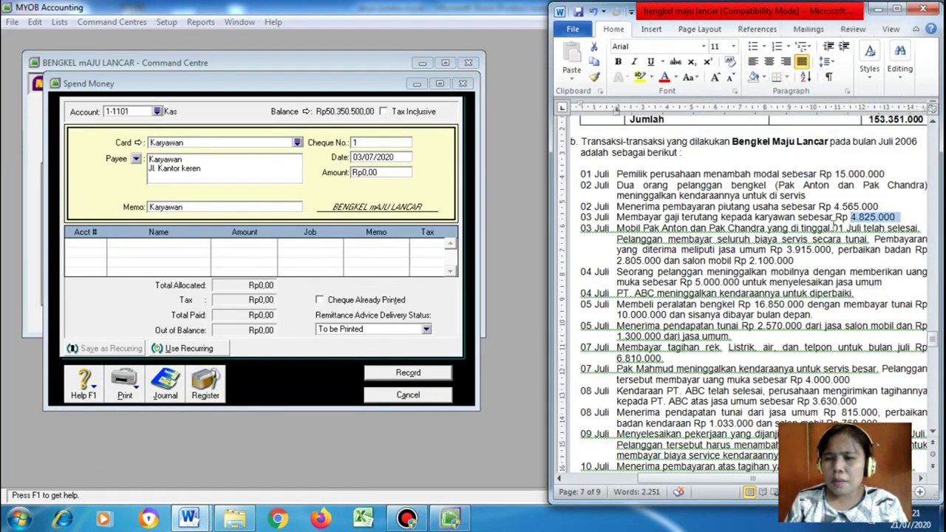
left_click(405, 173)
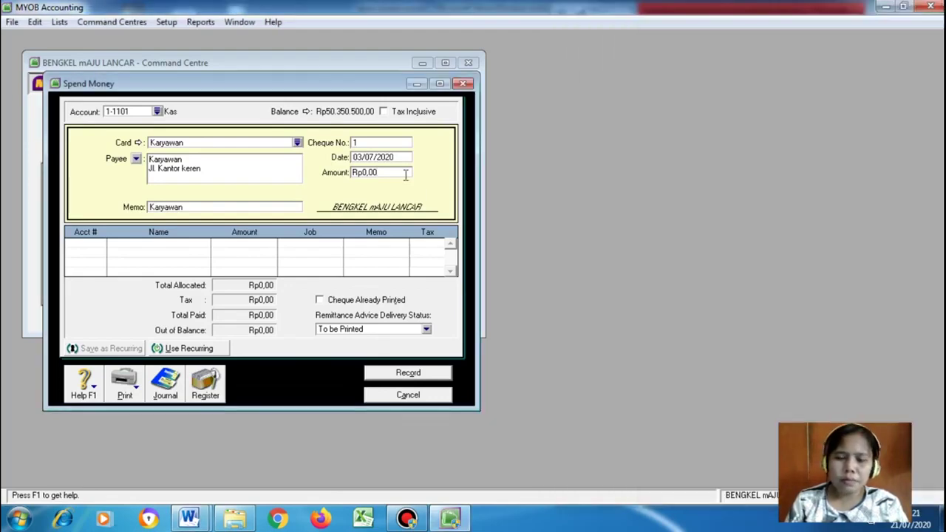
key("BackSpace")
key("BackSpace")
key("BackSpace")
key("BackSpace")
key("BackSpace")
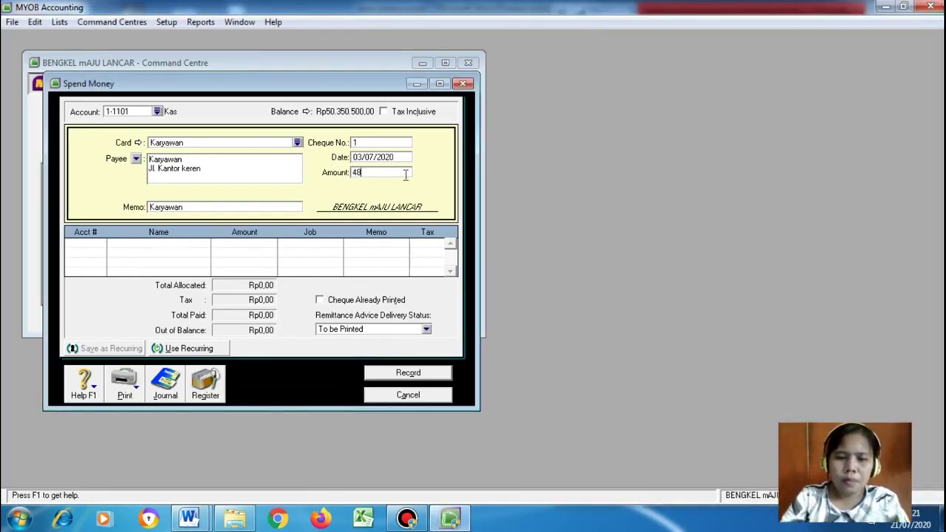
type("4825000")
left_click(79, 242)
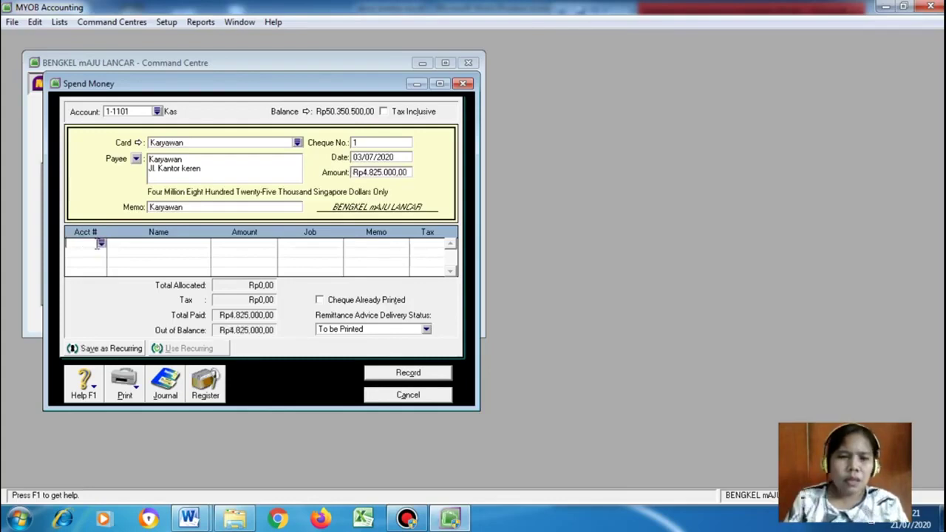
Enter the memo 'Bayar Gaji Karyawan' and bring up the account list for the allocation line
double_click(185, 208)
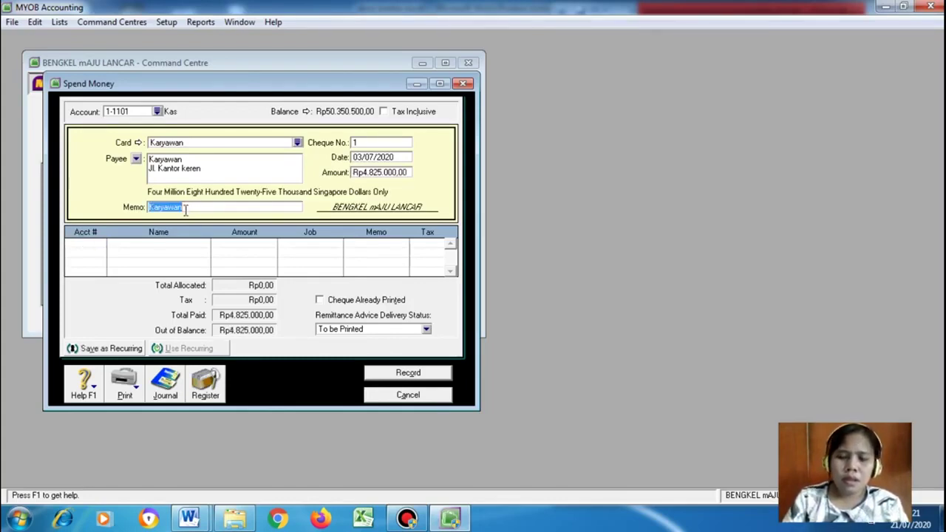
type("Hutan")
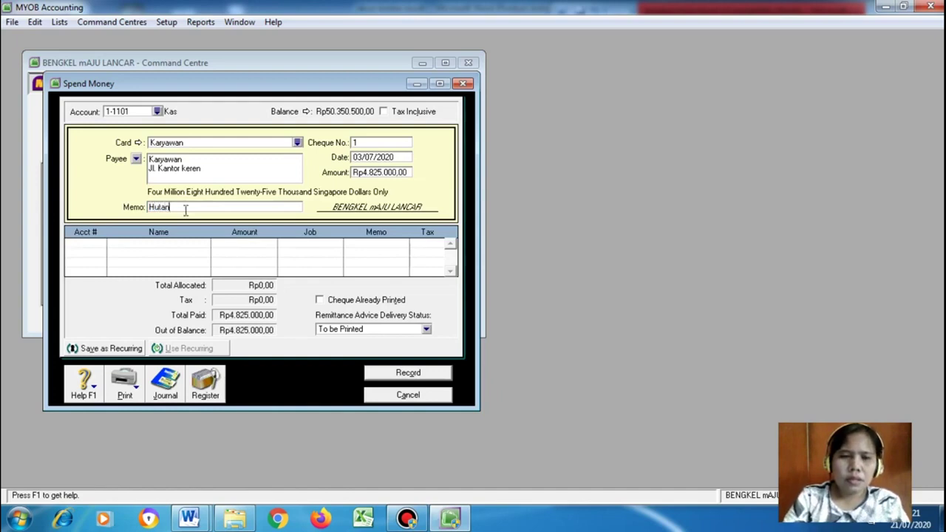
type("Bayar Gaji Karyawan")
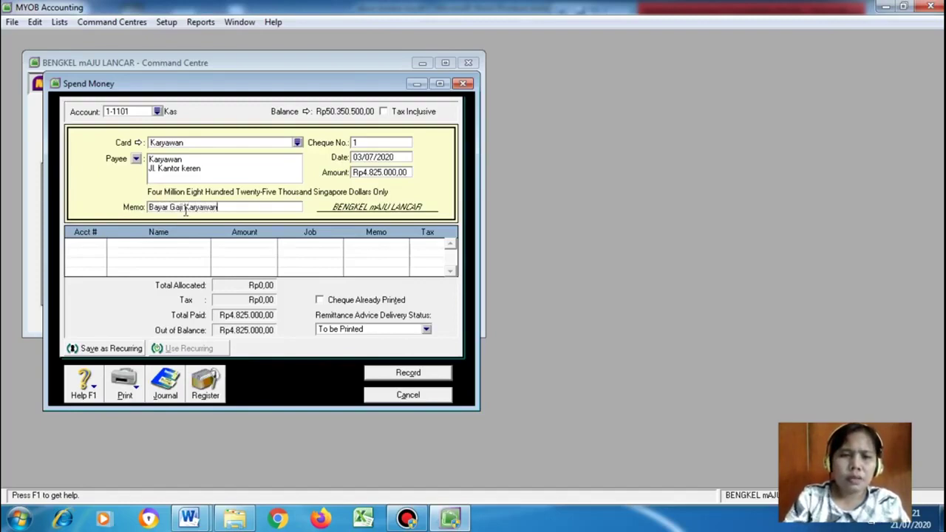
left_click(87, 246)
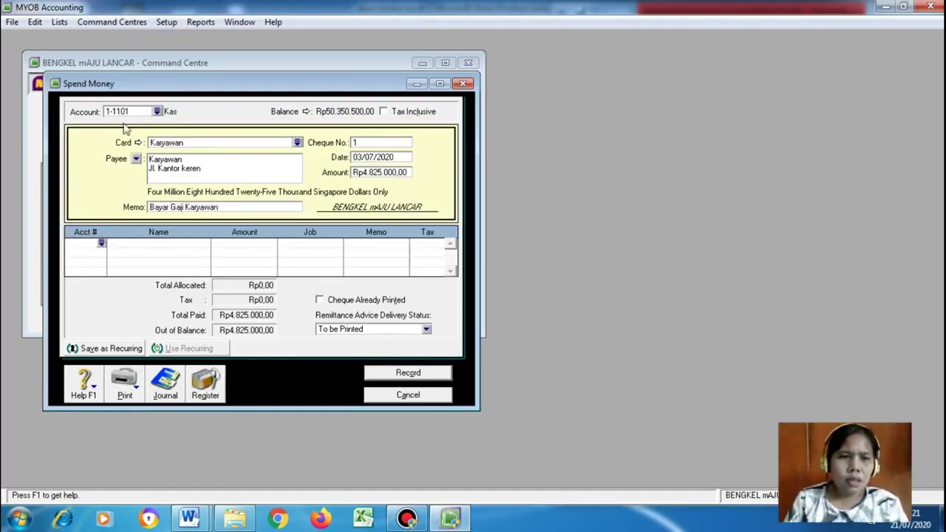
left_click(101, 244)
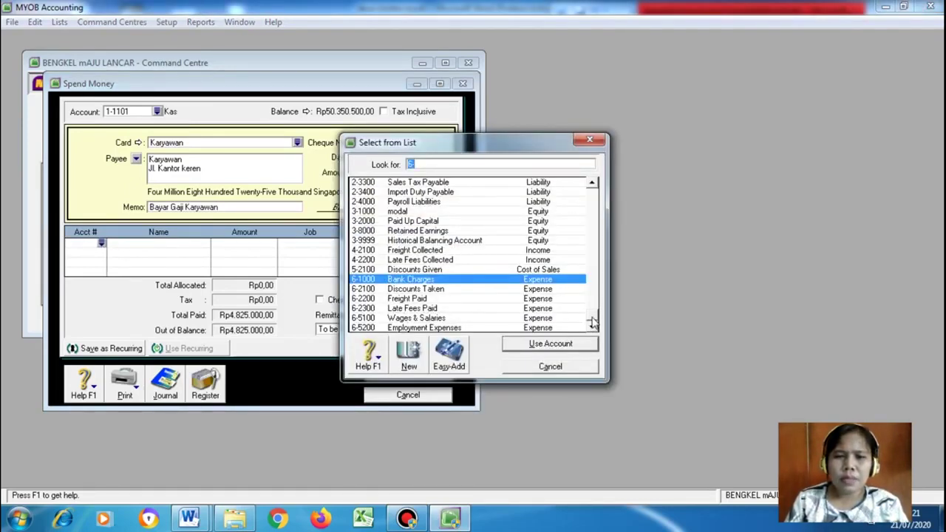
Scroll through the Select from List accounts looking for a salary liability account
scroll(591, 280, "up", 1)
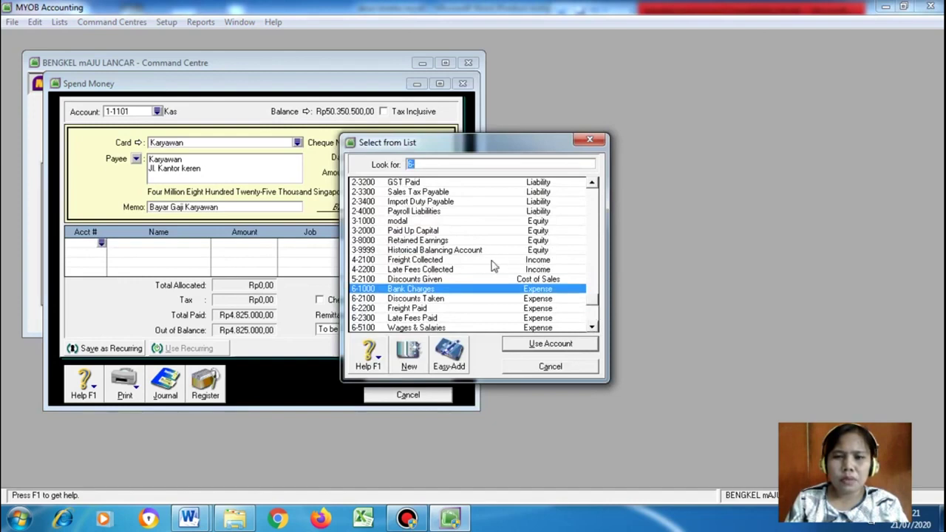
left_click(592, 183)
left_click(592, 183)
left_click(592, 182)
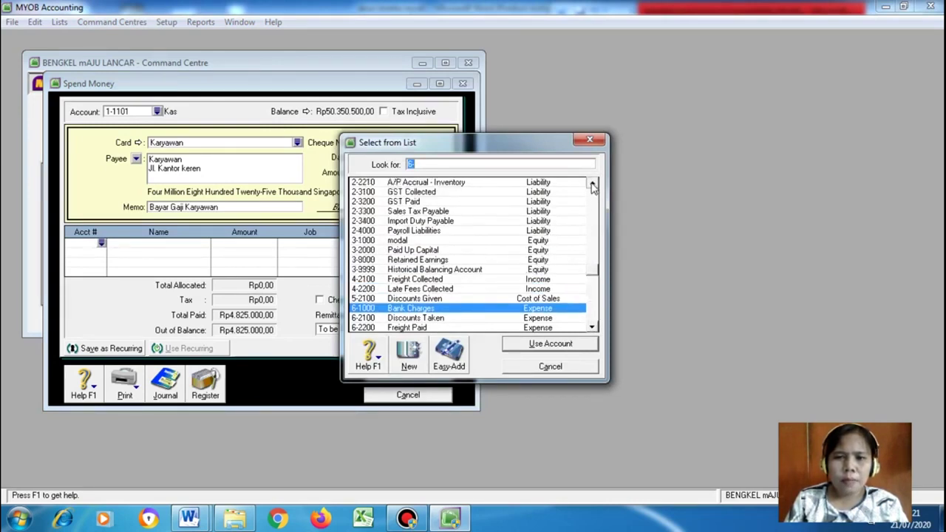
left_click(592, 183)
left_click(591, 183)
left_click(592, 183)
left_click(591, 182)
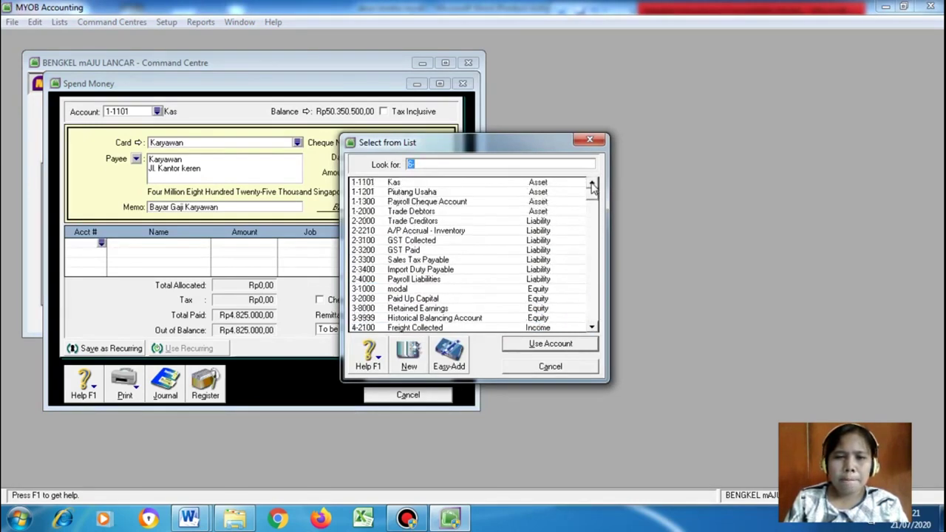
left_click(592, 327)
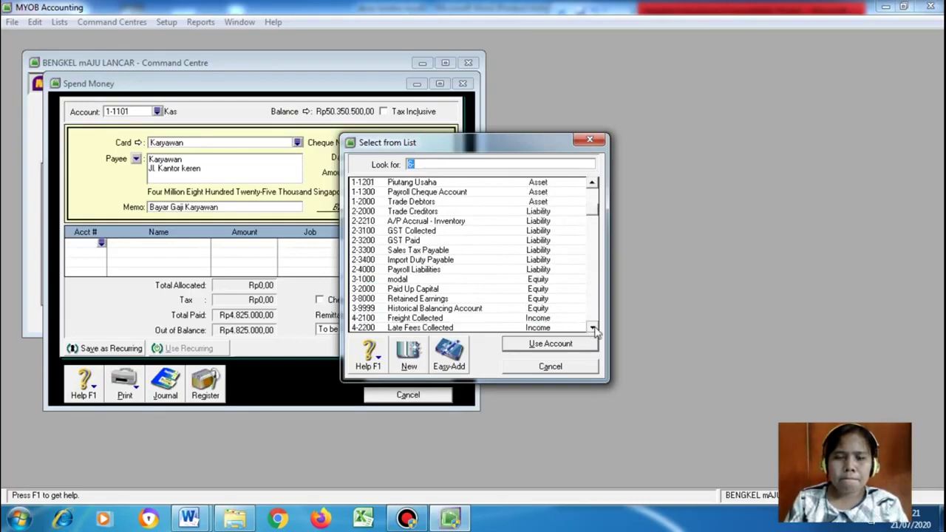
left_click(592, 327)
left_click(592, 327)
left_click(592, 328)
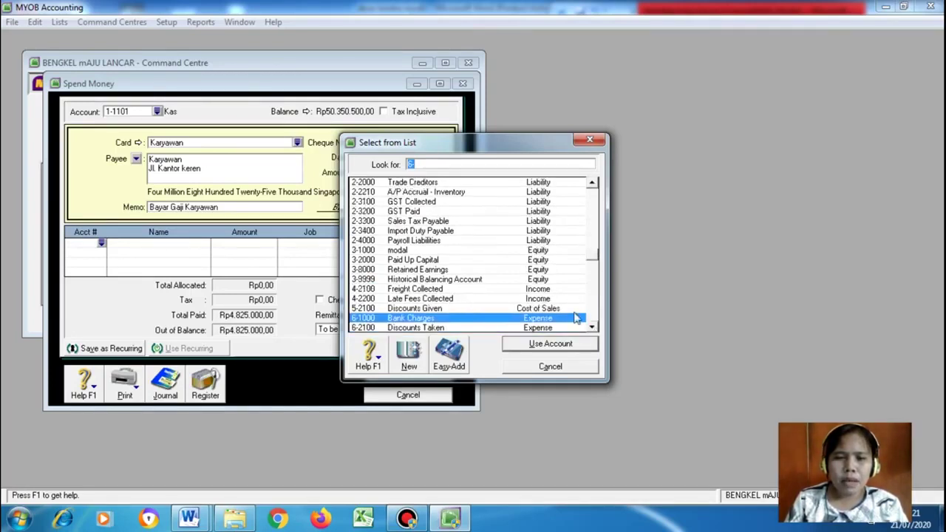
left_click(591, 327)
left_click(592, 328)
left_click(591, 328)
left_click(591, 327)
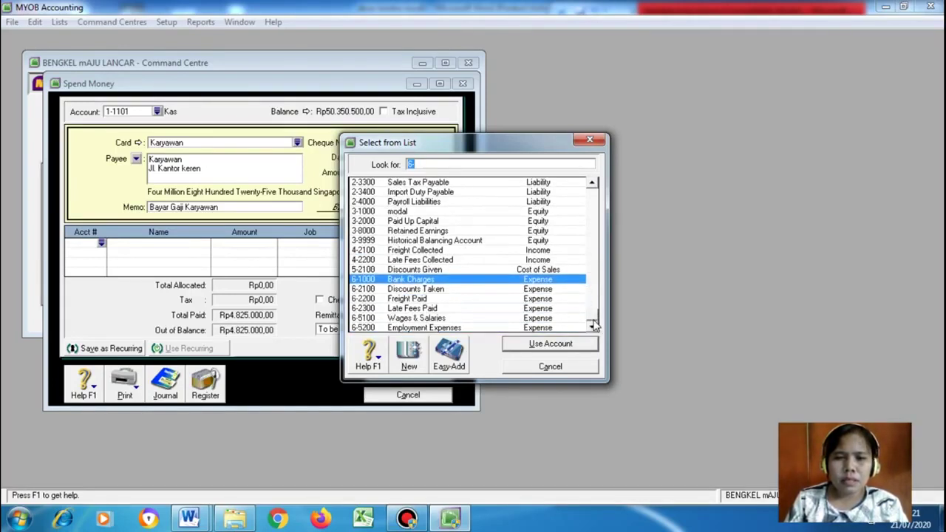
Check the chart-of-accounts table in the Word document, then start a new account
left_click(189, 519)
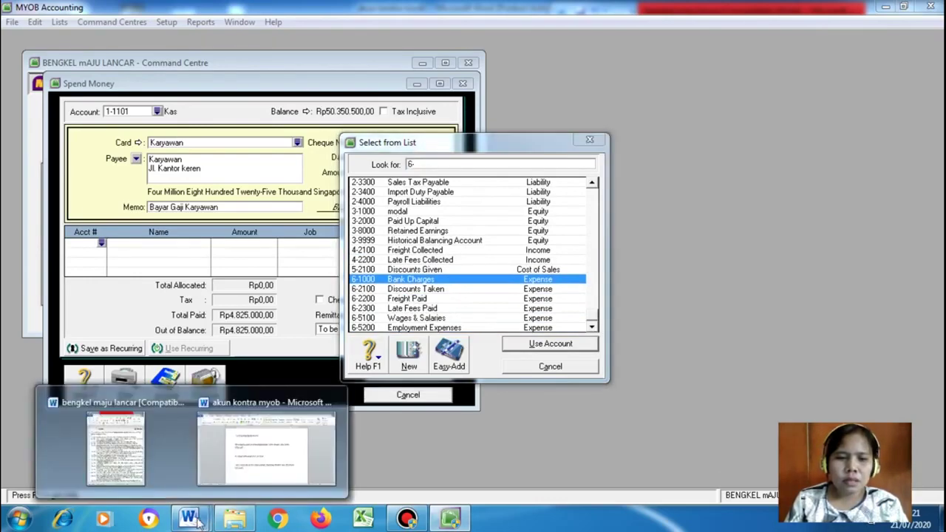
left_click(153, 459)
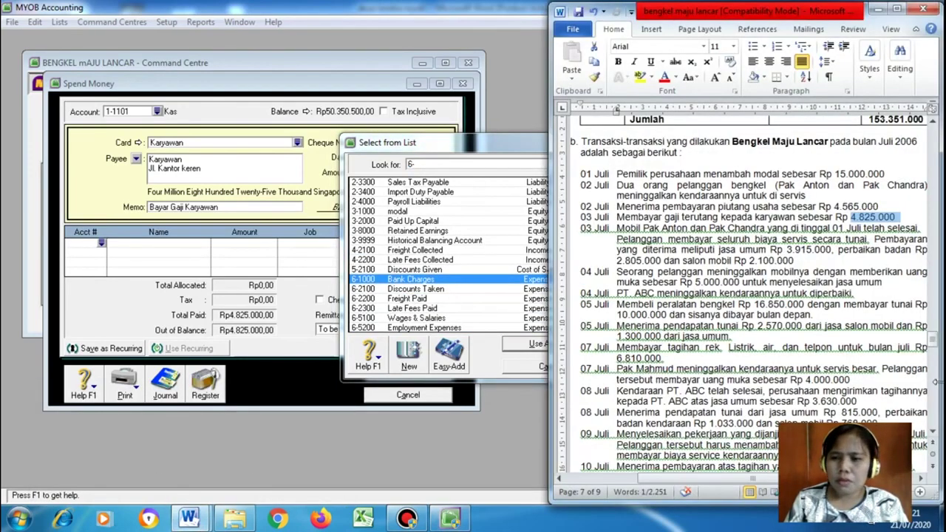
left_click_drag(933, 342, 933, 320)
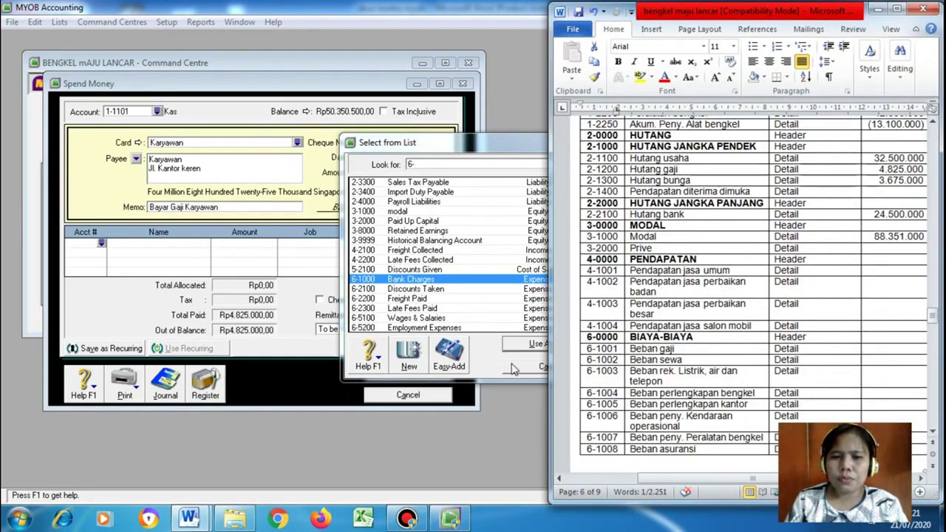
left_click(410, 358)
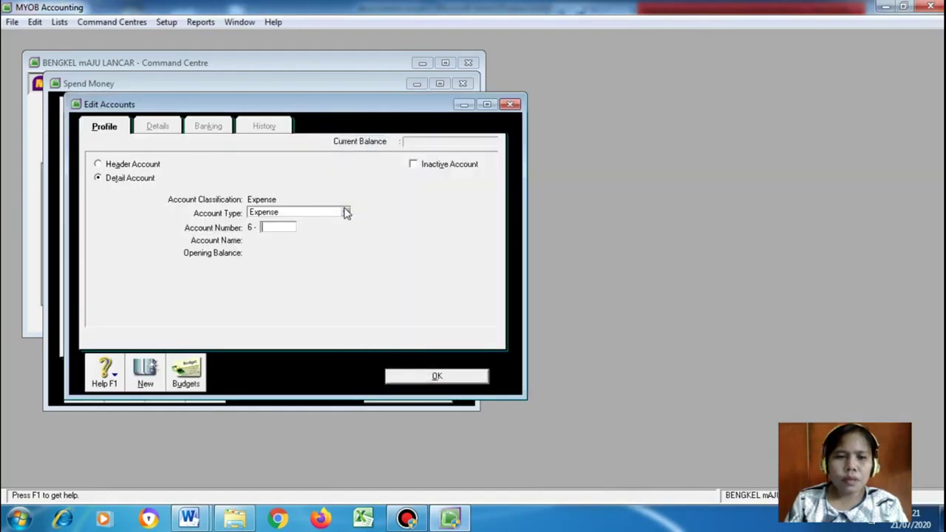
Make the new account an Accounts Payable account numbered 2-1200
left_click(346, 212)
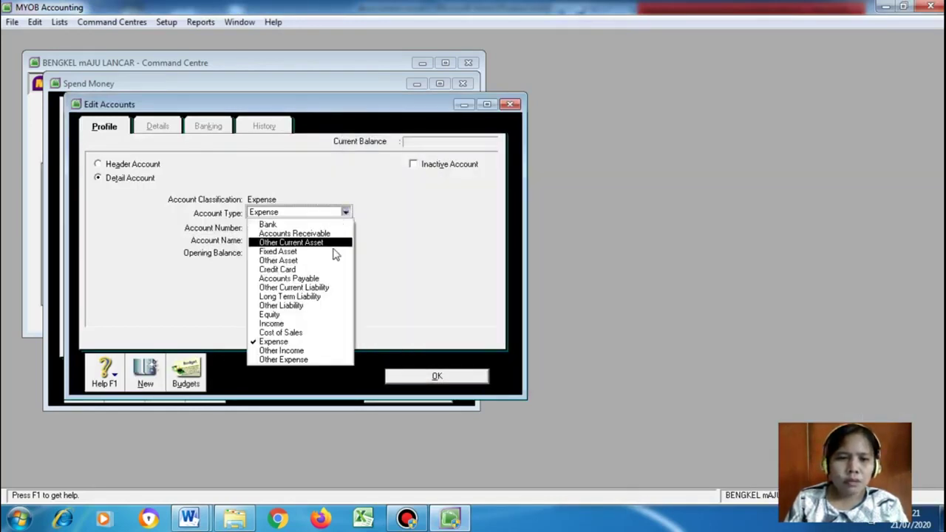
left_click(328, 278)
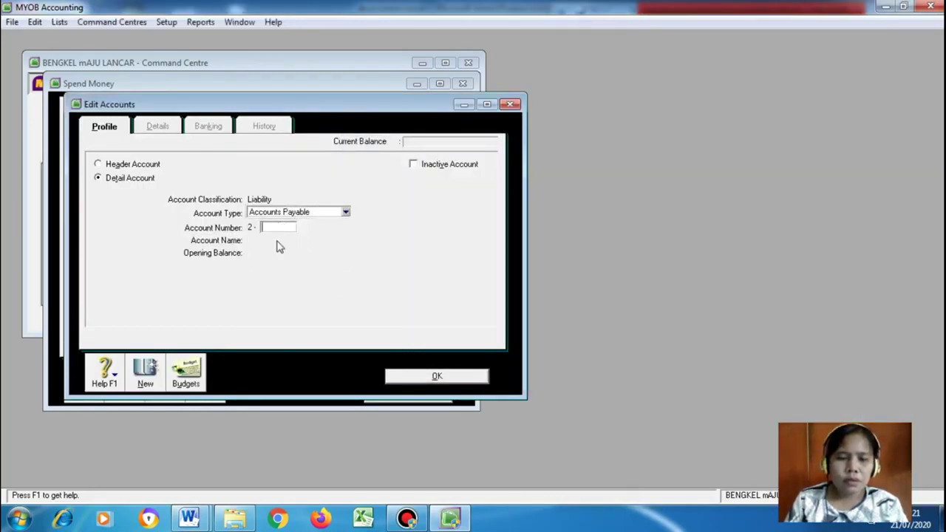
mouse_move(189, 519)
left_click(160, 441)
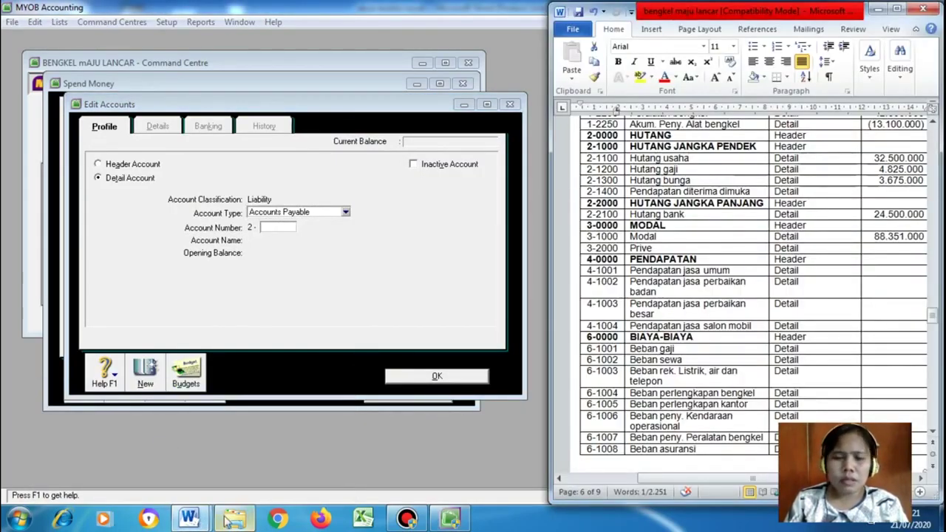
left_click(281, 229)
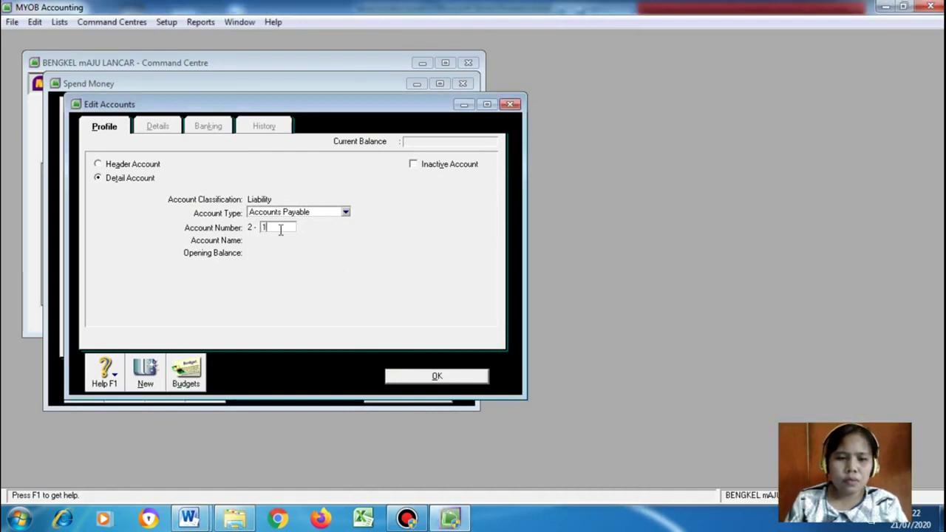
type("1200")
key("Tab")
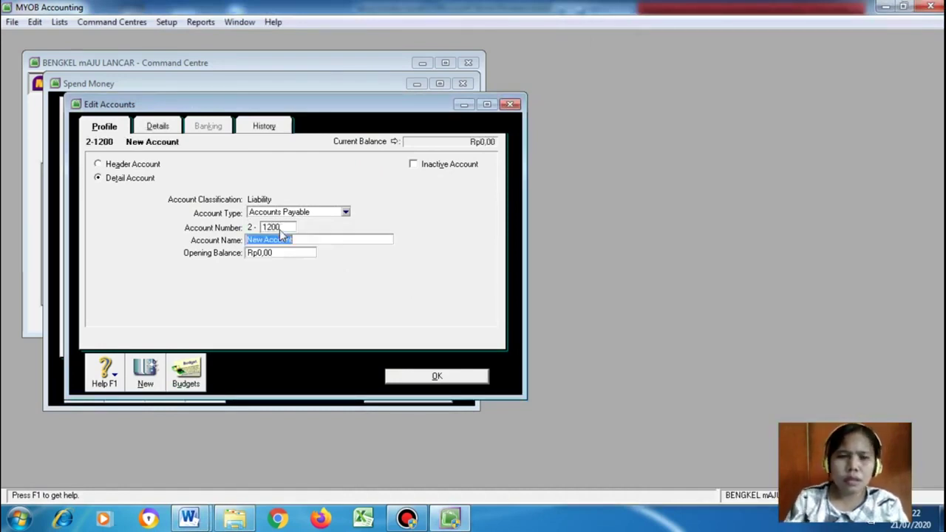
Name the account Hutang Gaji with opening balance 4825000 and save it
mouse_move(189, 519)
left_click(153, 447)
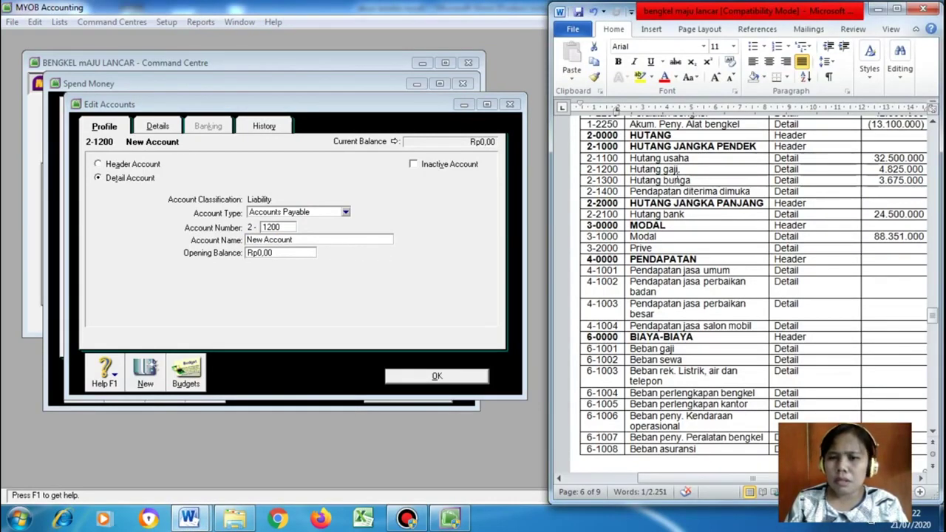
left_click(296, 240)
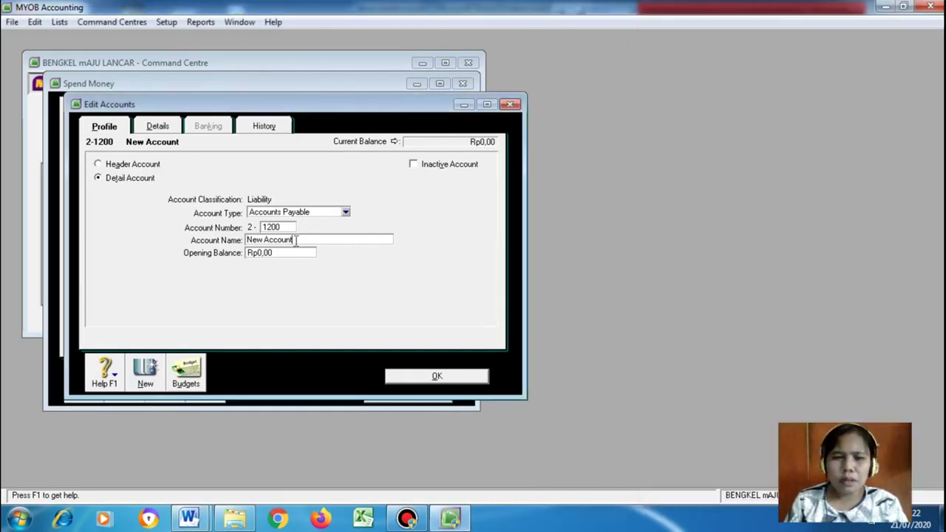
key("BackSpace")
key("BackSpace")
key("BackSpace")
key("BackSpace")
key("BackSpace")
key("BackSpace")
key("BackSpace")
key("BackSpace")
key("BackSpace")
key("BackSpace")
key("BackSpace")
type("Hutang Gaji")
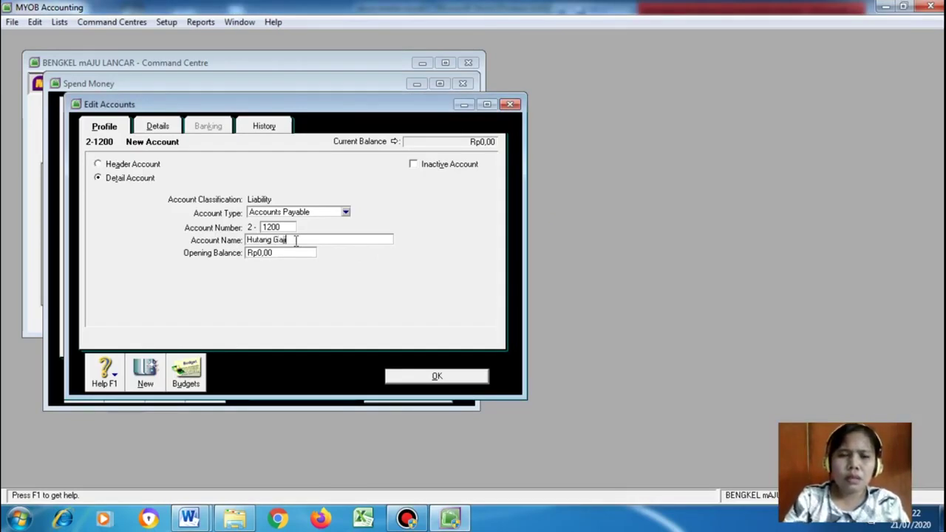
left_click(285, 253)
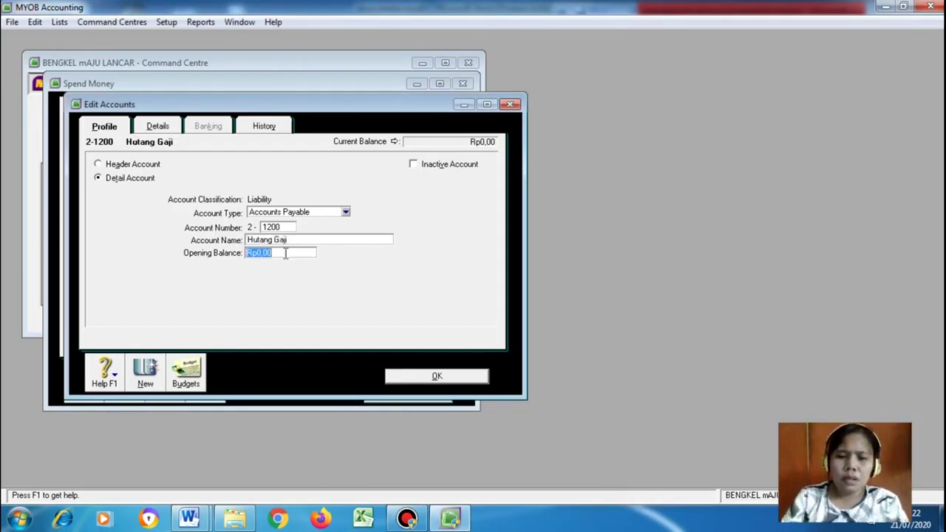
type("4825000")
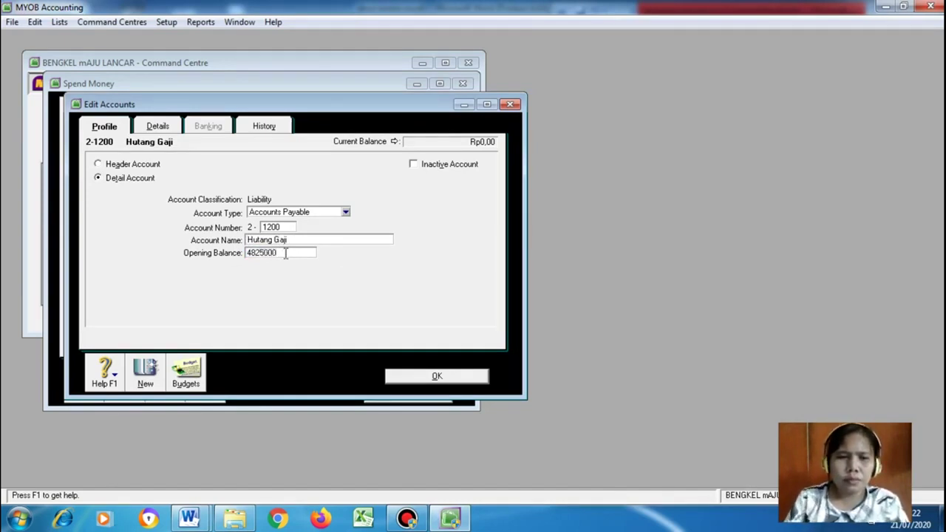
left_click(418, 378)
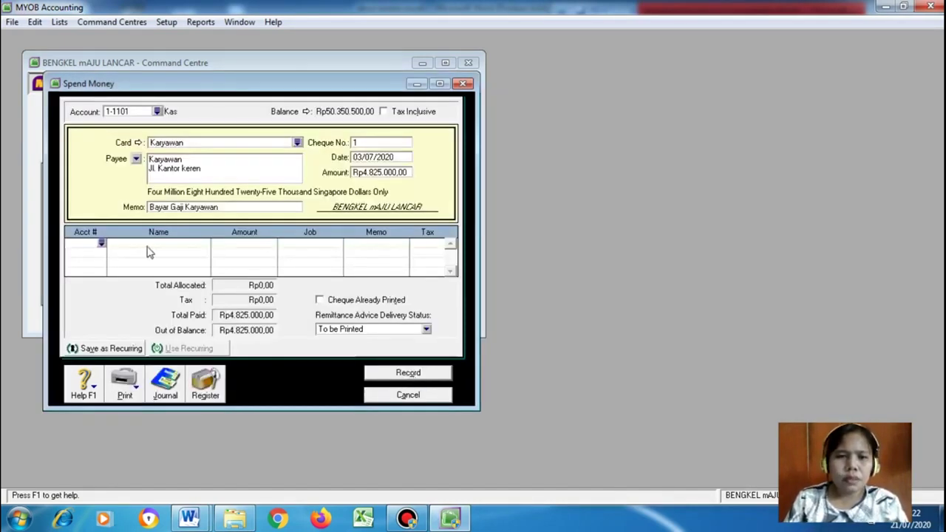
Allocate the salary payment line to account 2-1200 Hutang Gaji
left_click(101, 243)
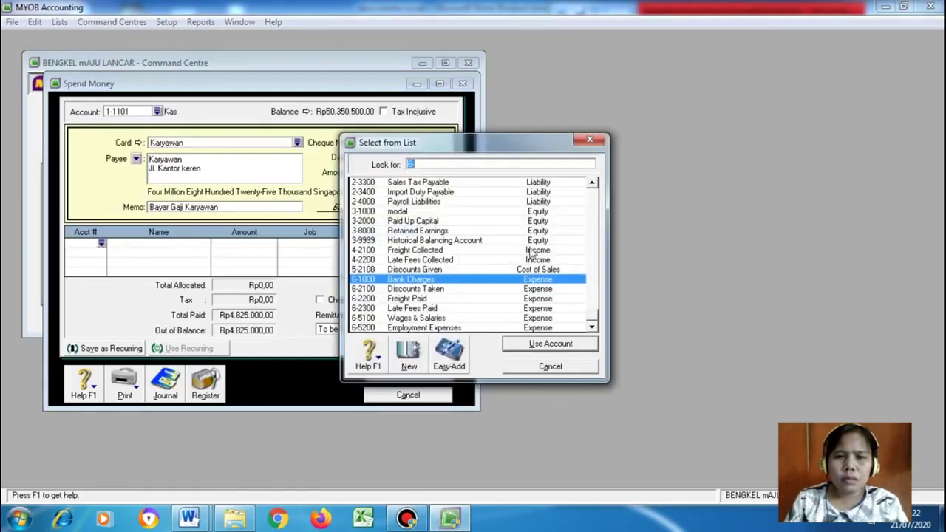
scroll(591, 209, "up", 1)
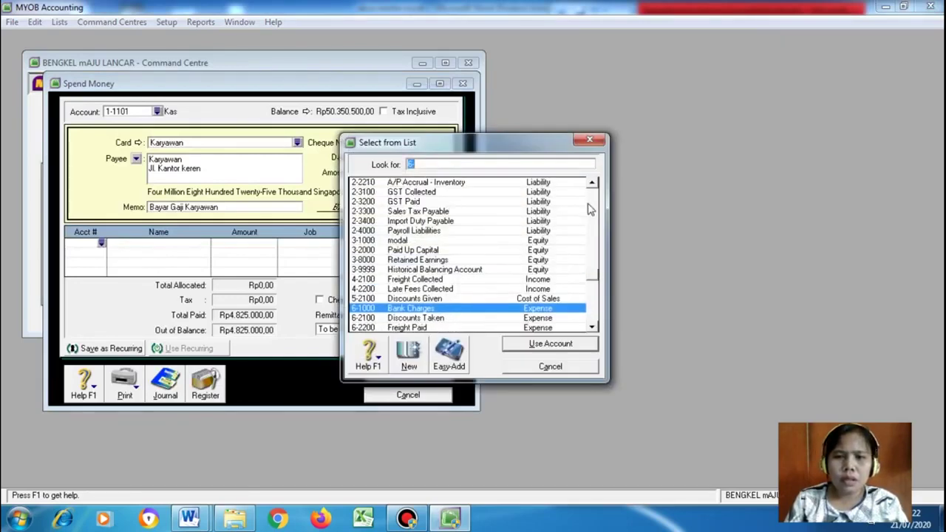
left_click(591, 181)
left_click(591, 182)
left_click(591, 182)
left_click(591, 181)
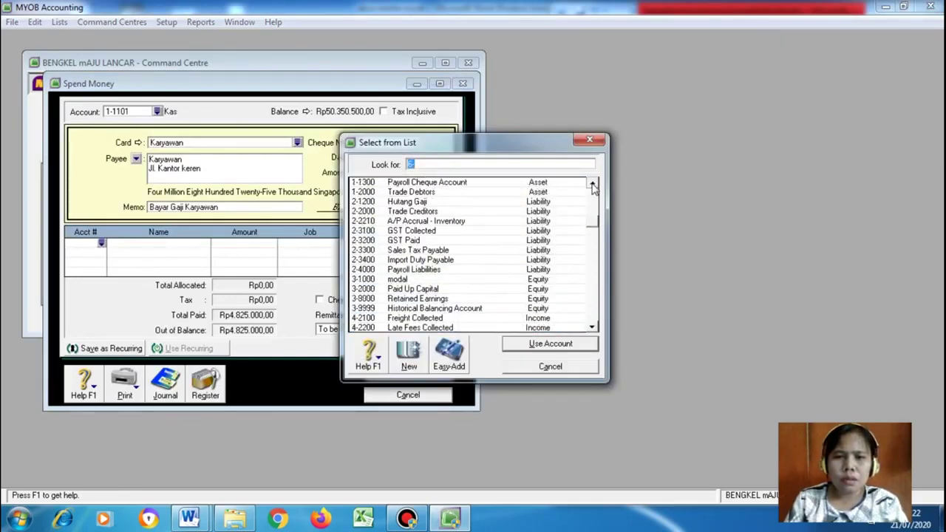
left_click(450, 201)
left_click(537, 344)
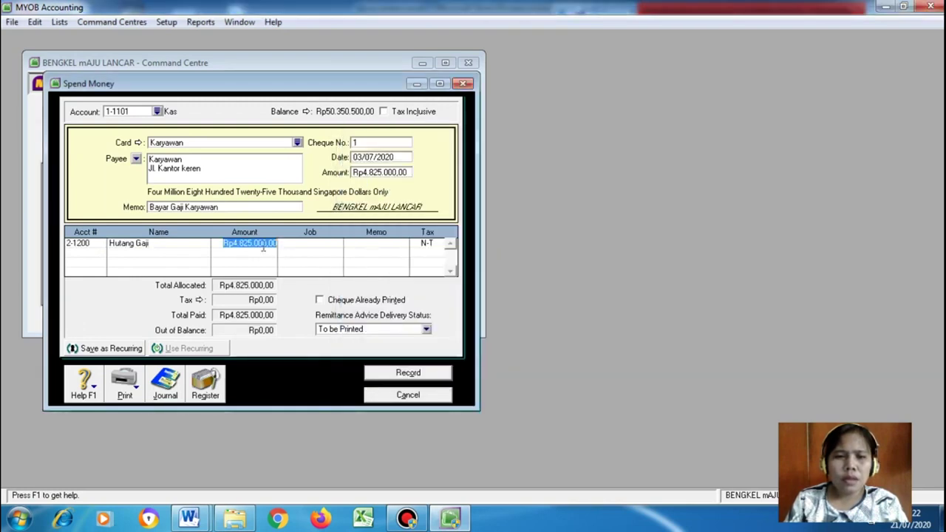
Record the Rp4.825.000 payment, close Spend Money, and bring up the Word document
left_click(302, 243)
left_click(371, 245)
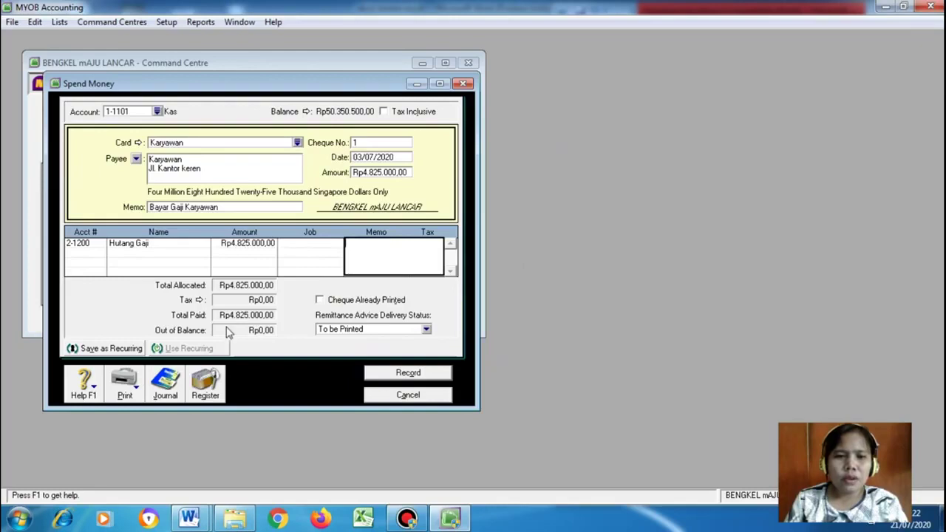
left_click(388, 373)
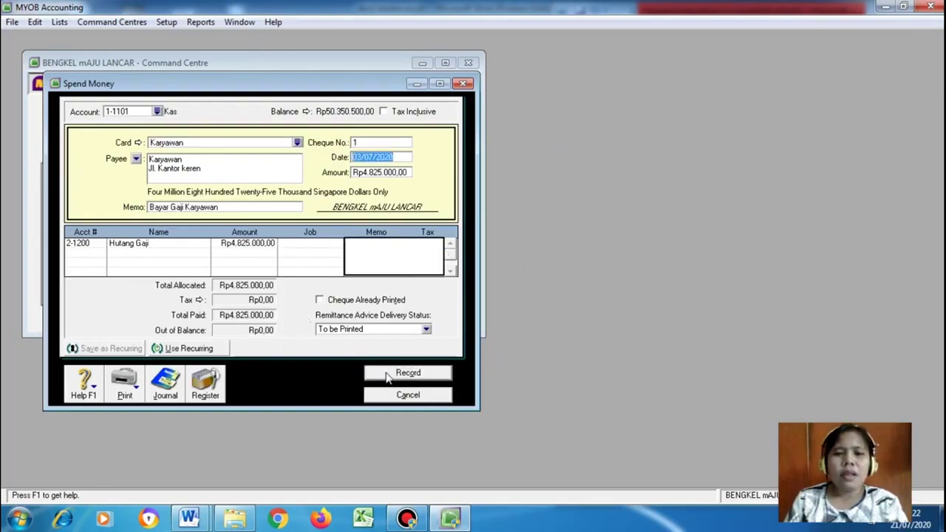
left_click(407, 395)
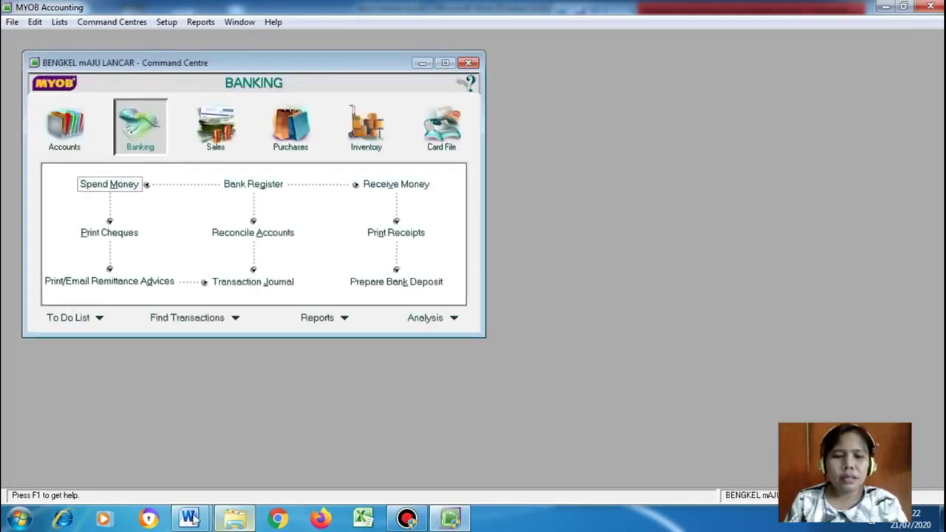
mouse_move(190, 518)
left_click(156, 445)
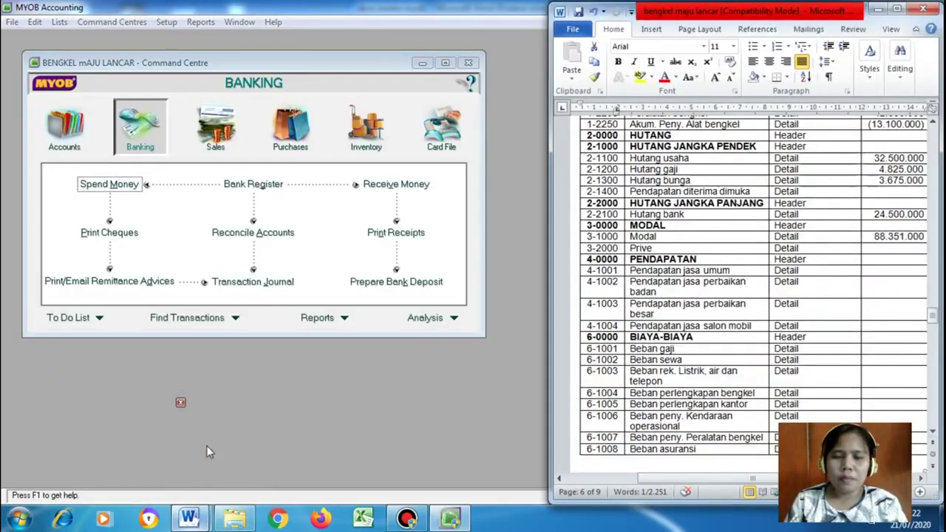
Scroll the Word document to the July transactions, then show MYOB's Sales command centre
scroll(877, 367, "down", 20)
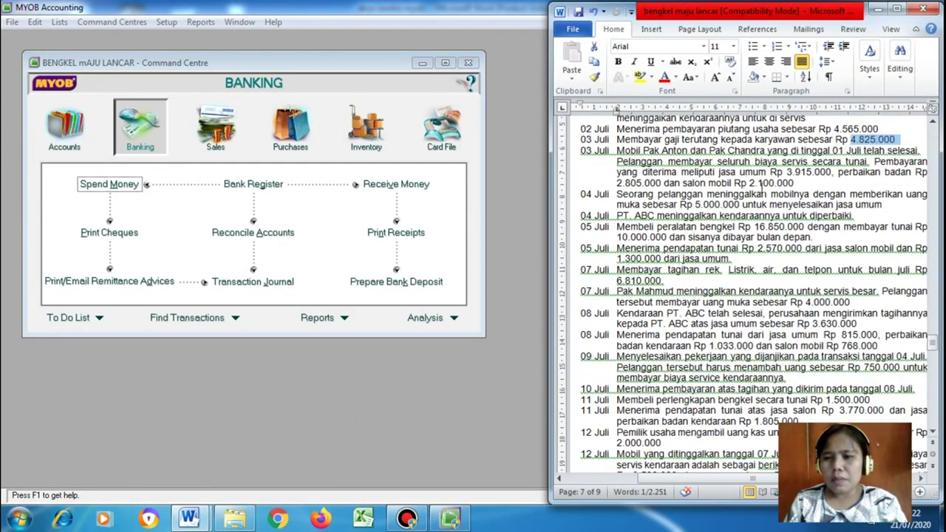
scroll(768, 237, "down", 2)
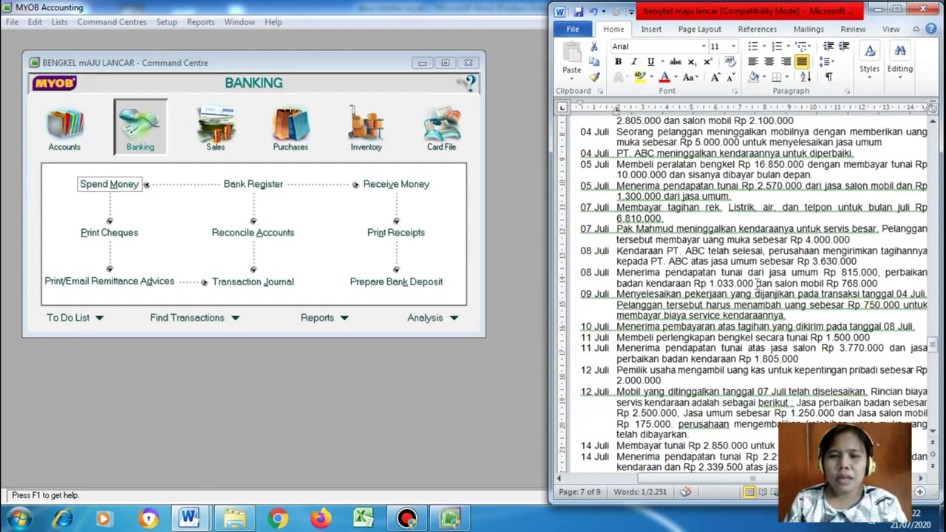
scroll(757, 284, "up", 5)
scroll(757, 285, "down", 7)
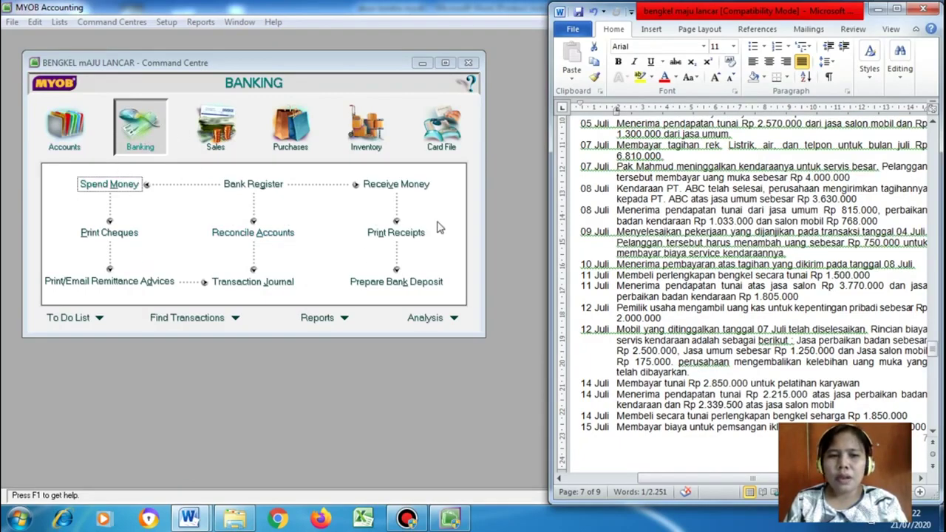
left_click(215, 133)
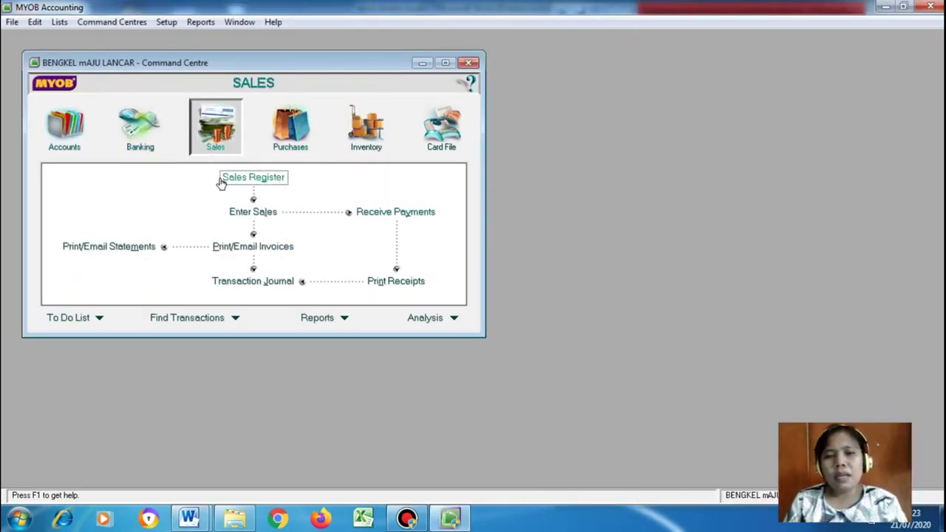
Browse the Purchases, Inventory and Card File areas, viewing then closing the Cards List
left_click(290, 127)
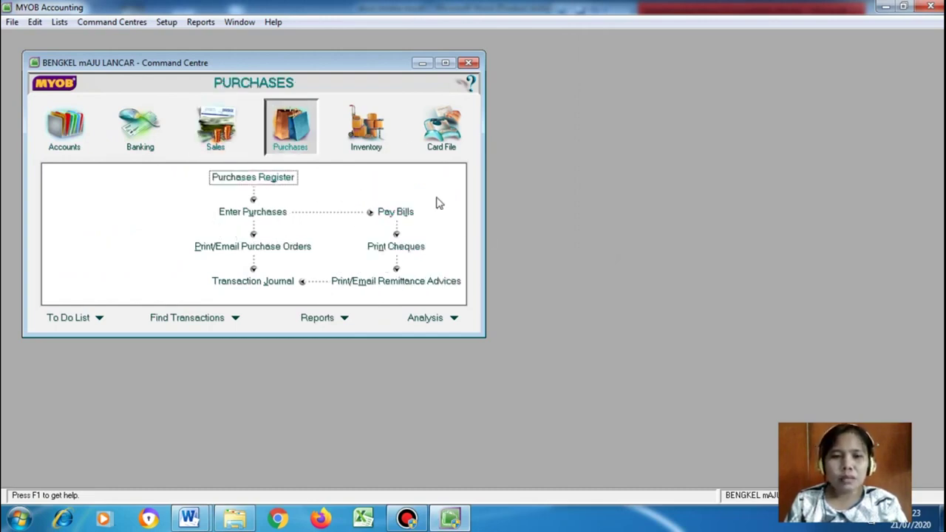
left_click(366, 125)
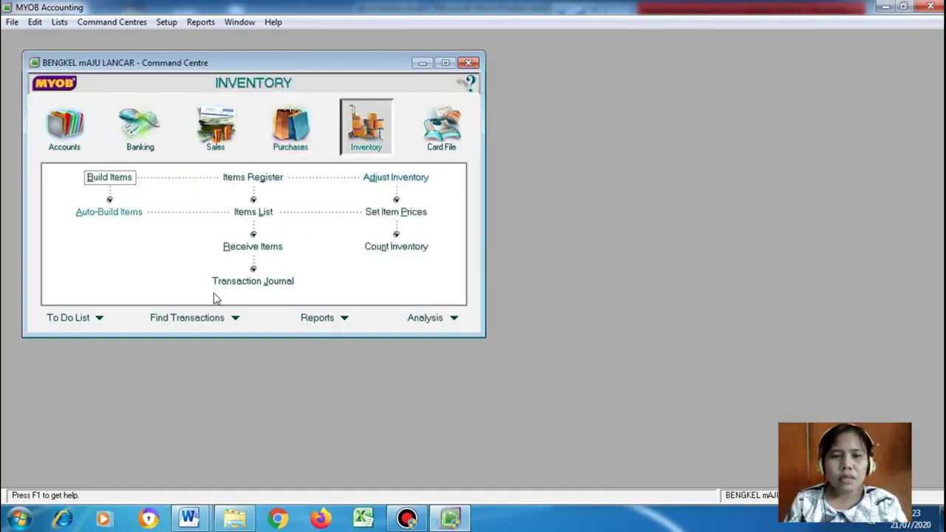
left_click(443, 128)
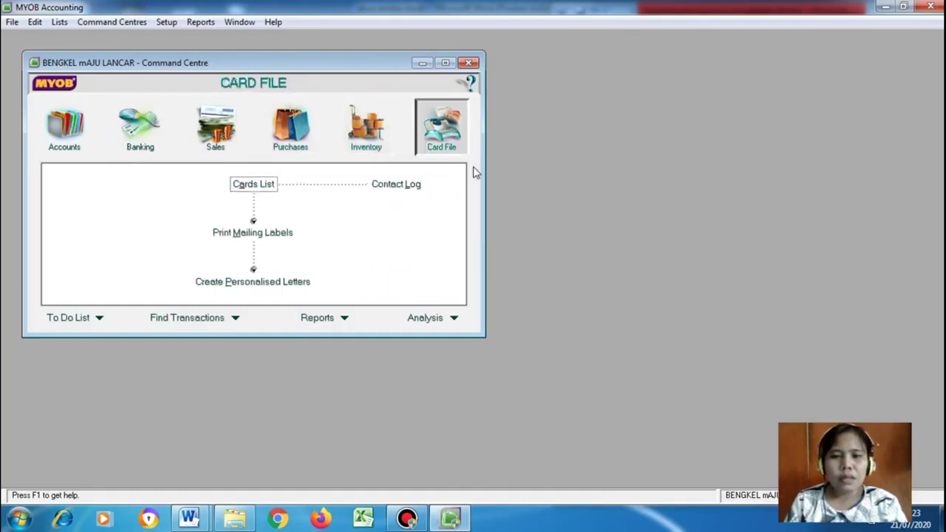
left_click(253, 184)
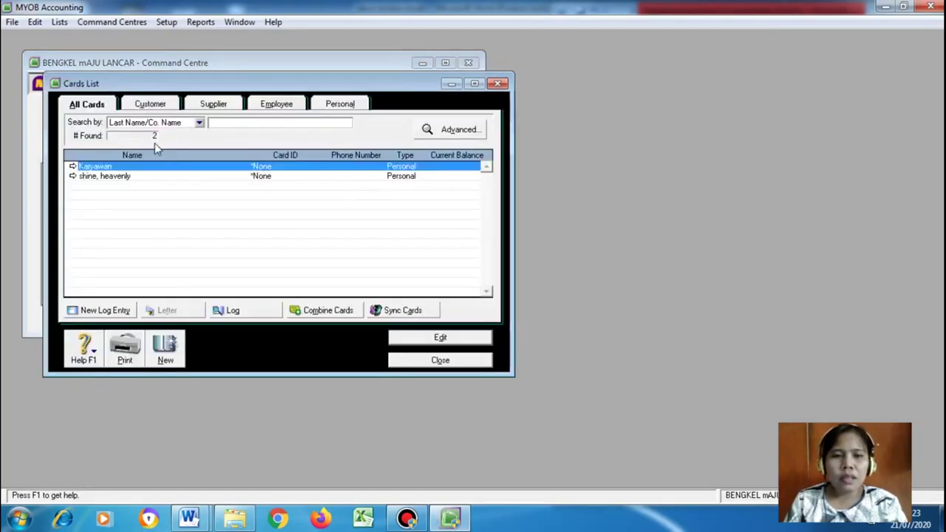
left_click(408, 361)
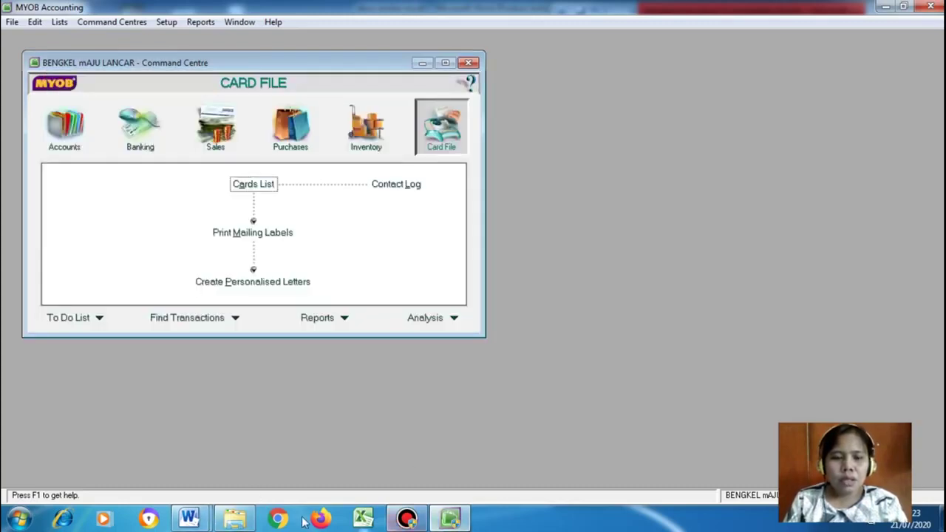
left_click(407, 517)
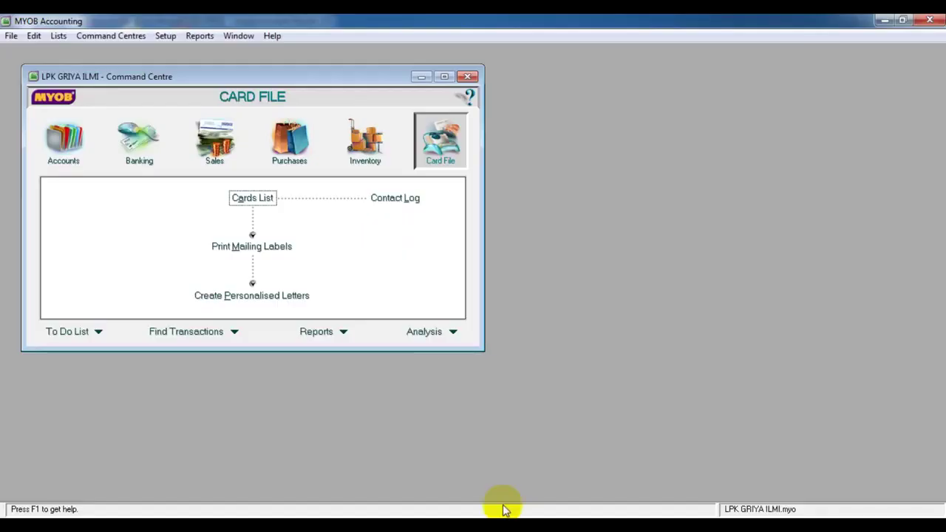
Open the Inventory Items List for LPK GRIYA ILMI, showing 0 items
left_click(358, 161)
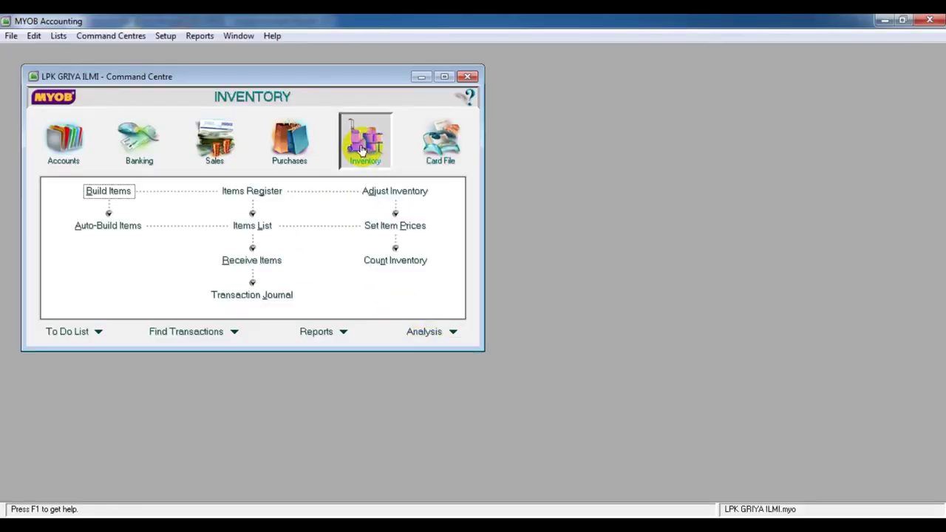
left_click(248, 226)
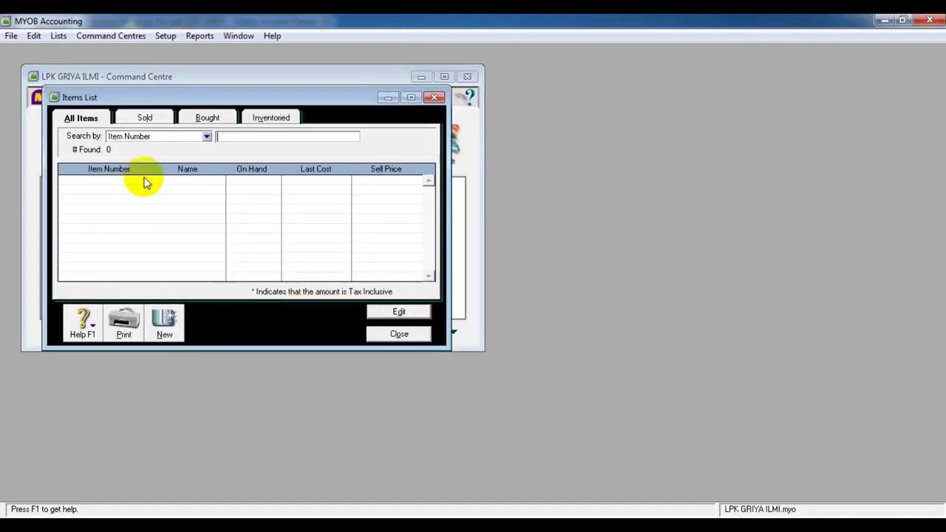
left_click(169, 325)
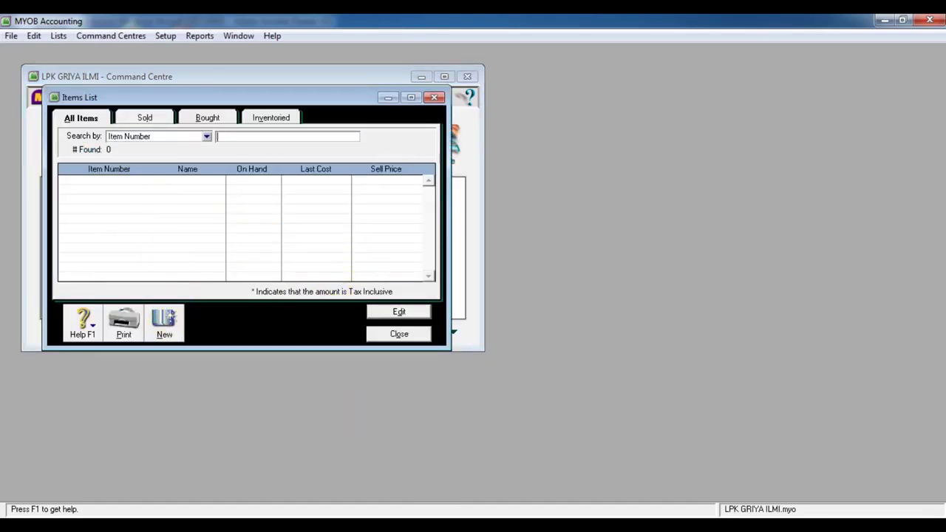
left_click(497, 526)
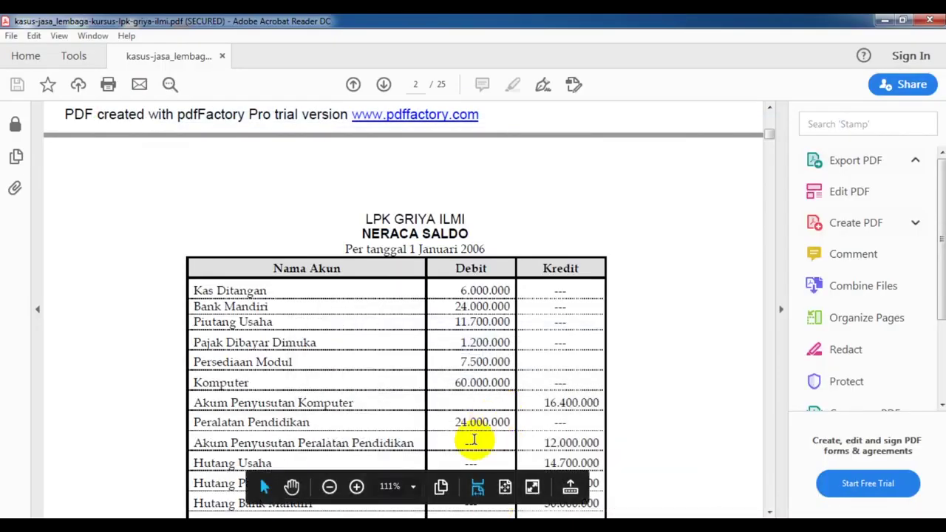
scroll(606, 324, "down", 3)
scroll(607, 324, "down", 5)
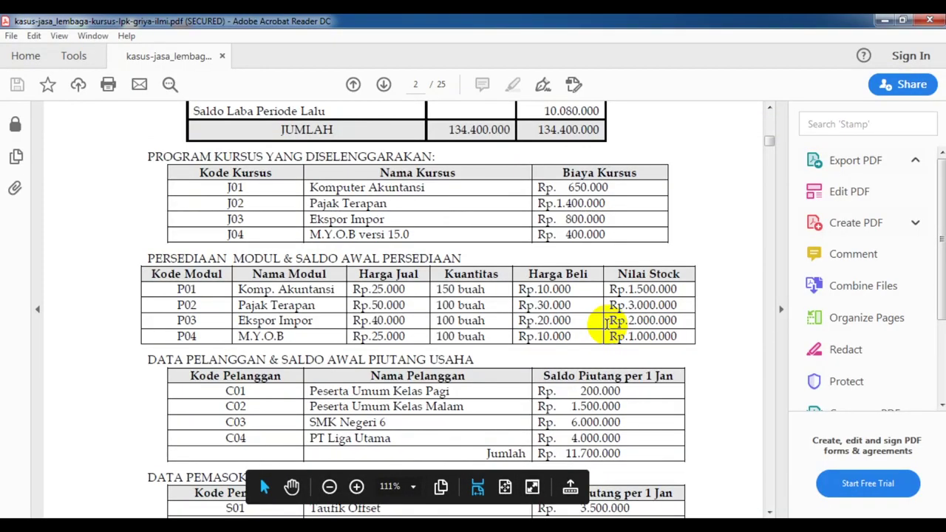
scroll(597, 450, "down", 1)
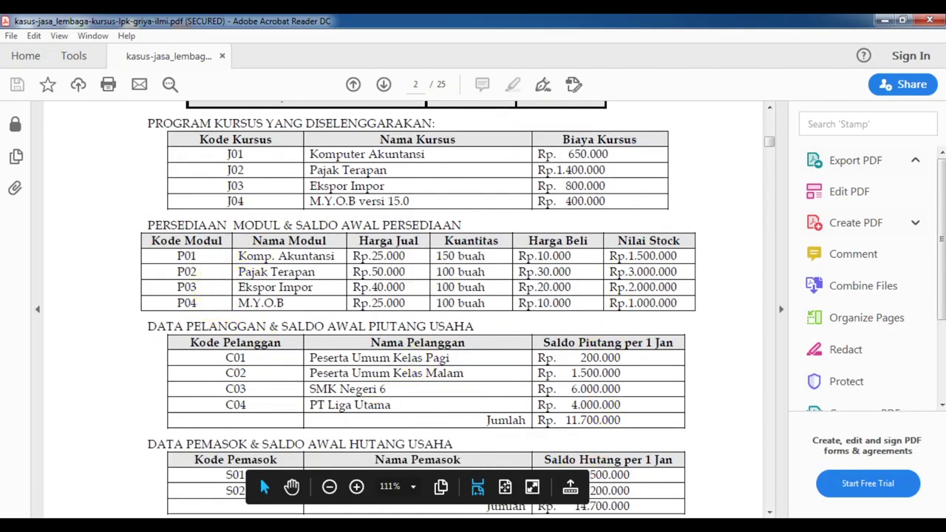
left_click(337, 524)
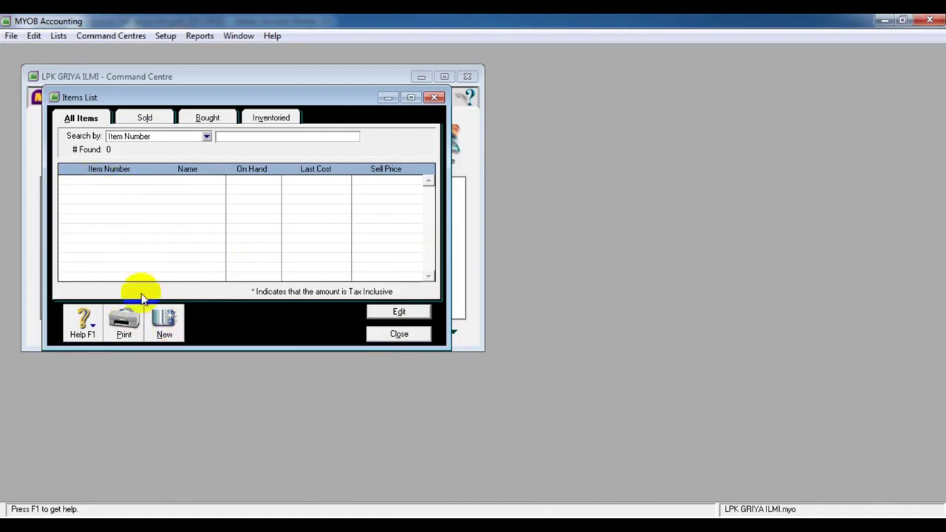
Create item P01 KOMPUTER AKUNTANSI, tick I Buy This Item, and open the expense account list
left_click(164, 319)
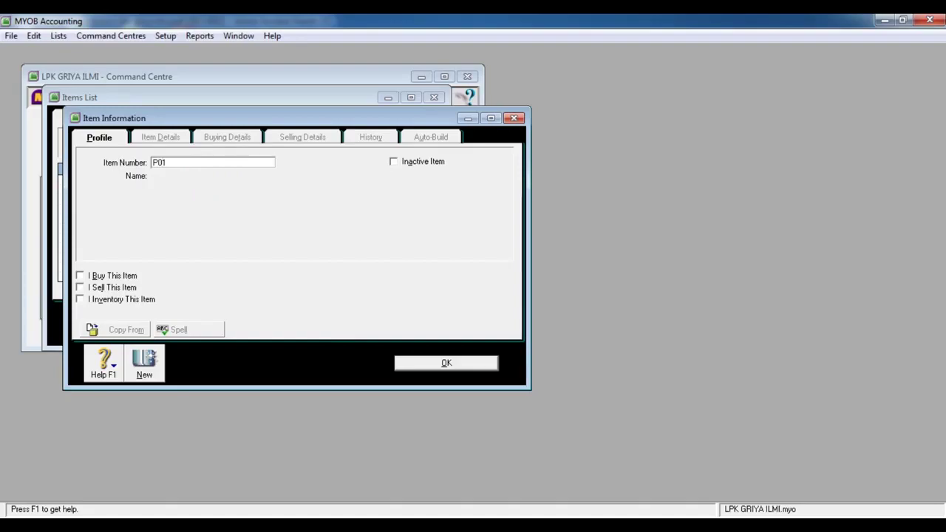
key("alt+Tab")
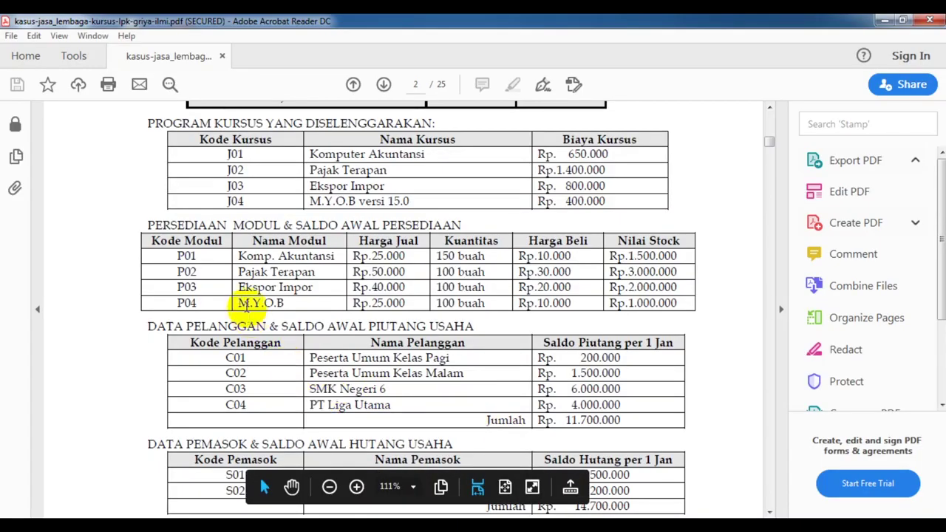
key("alt+Tab")
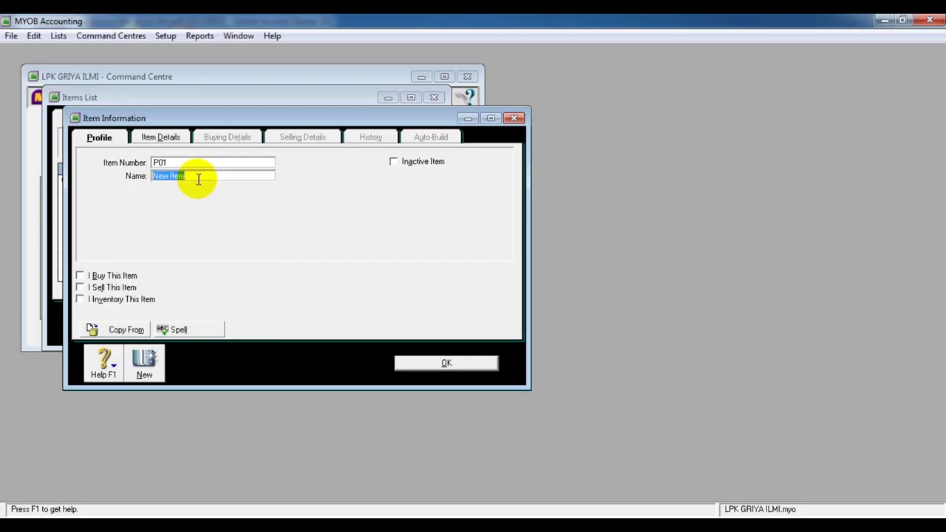
type("KOMPUTER AKUNTANSI")
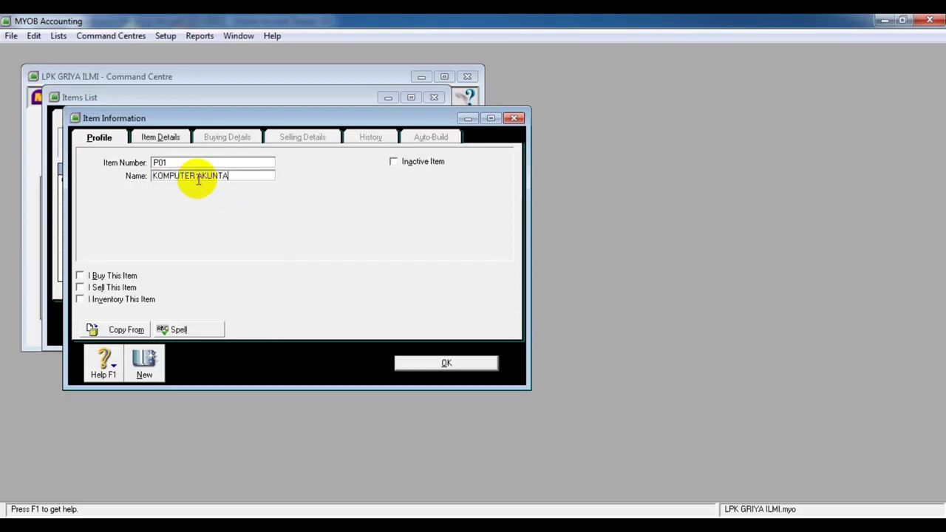
left_click(113, 278)
left_click(112, 280)
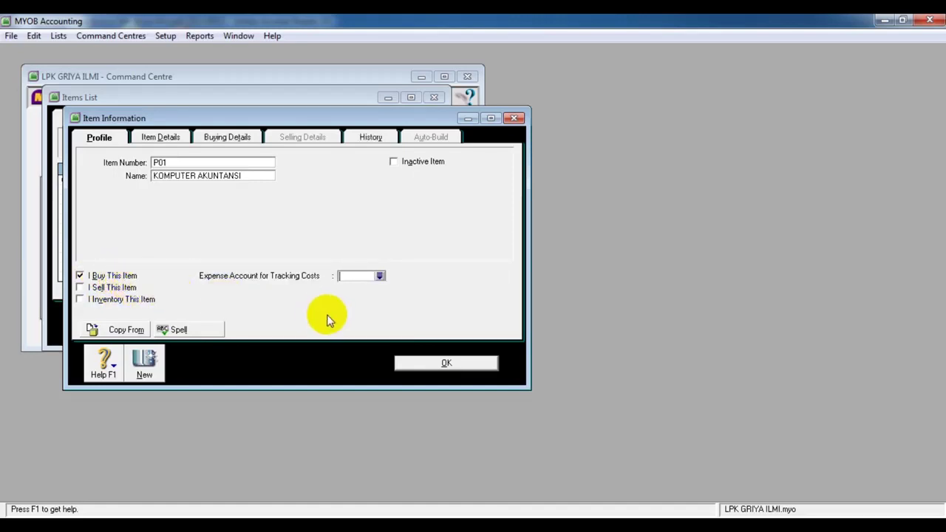
left_click(379, 276)
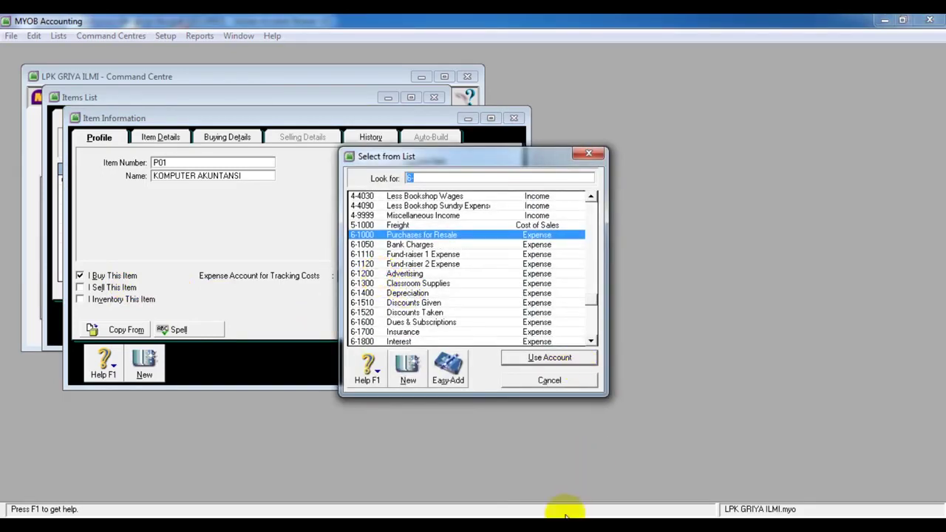
left_click(491, 526)
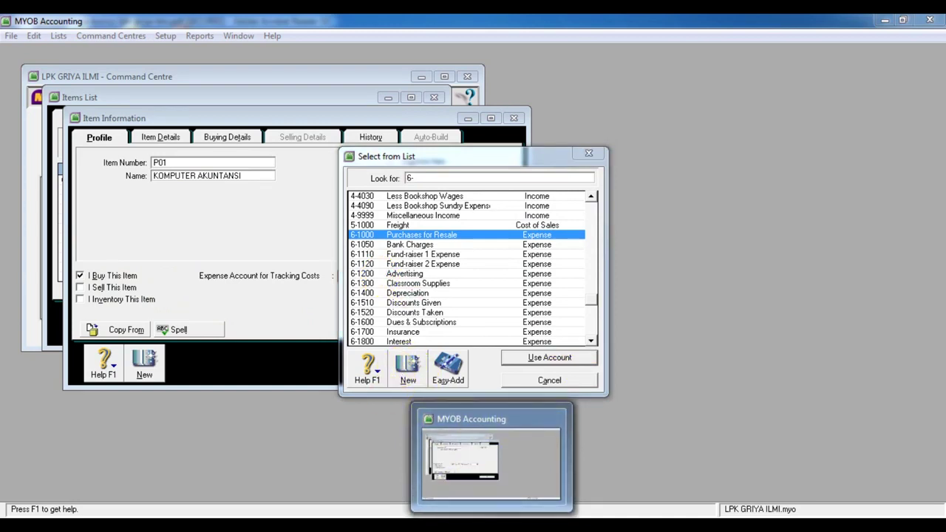
left_click(447, 525)
scroll(554, 436, "up", 3)
scroll(554, 436, "up", 10)
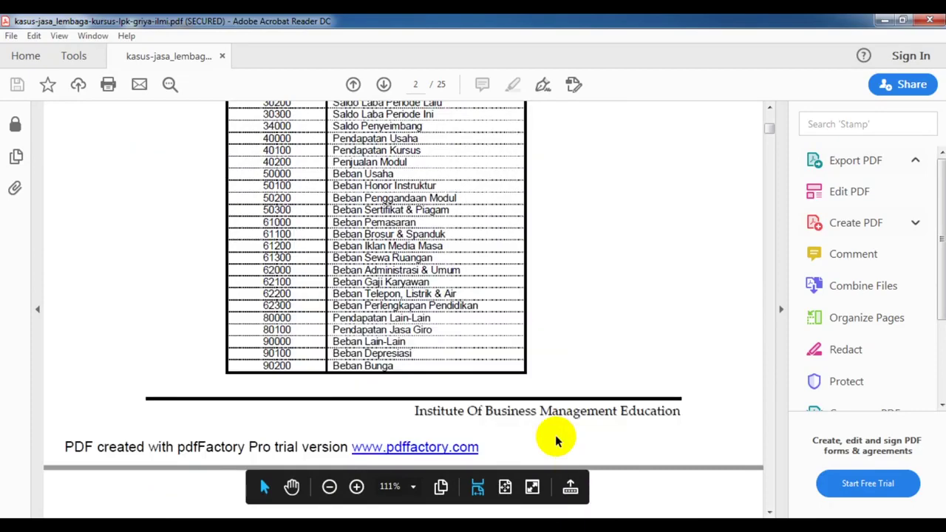
scroll(555, 440, "up", 4)
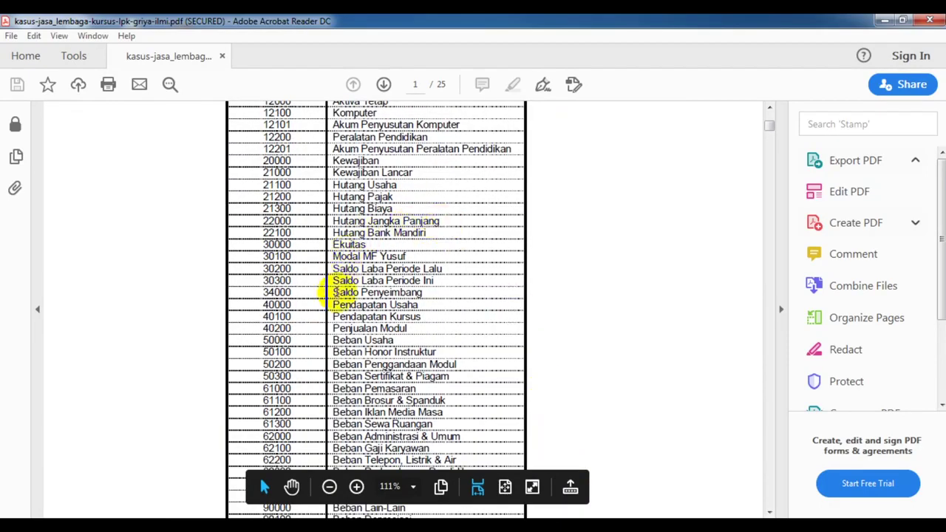
scroll(334, 294, "down", 1)
scroll(340, 297, "down", 1)
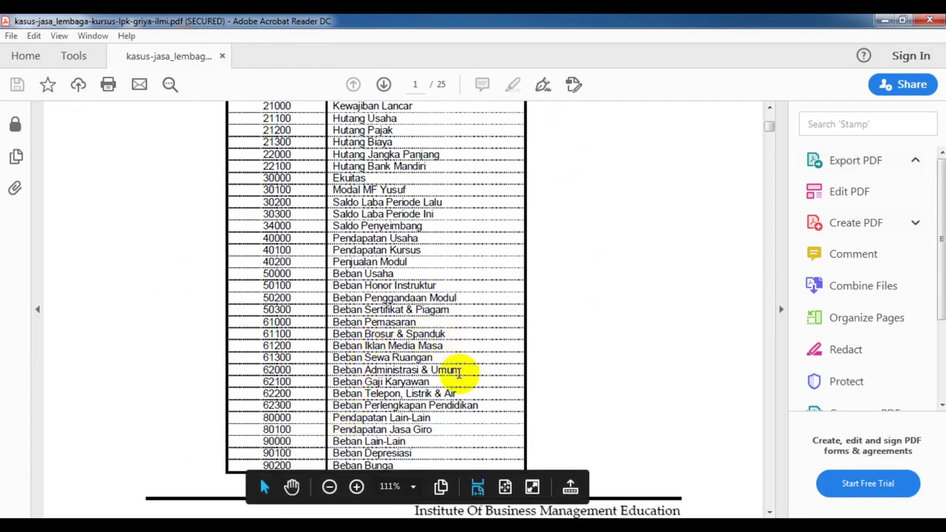
scroll(463, 362, "down", 1)
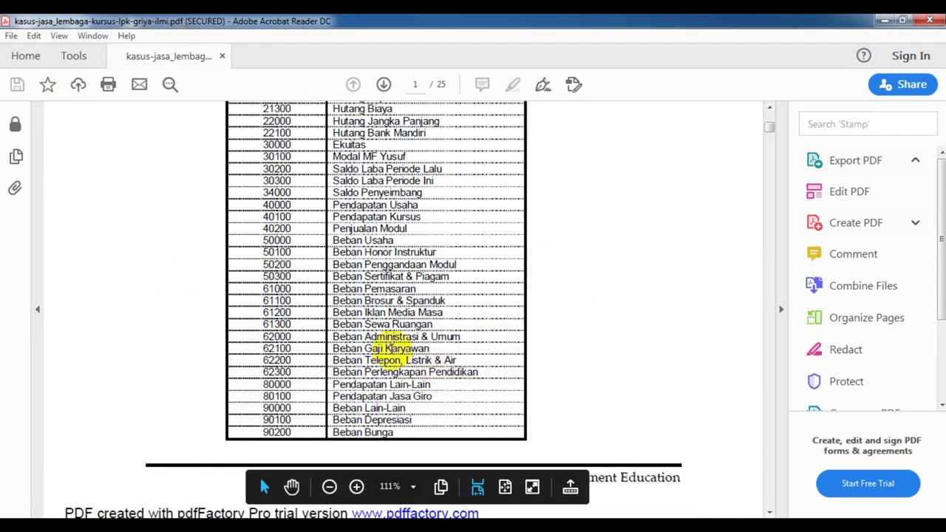
scroll(385, 347, "up", 8)
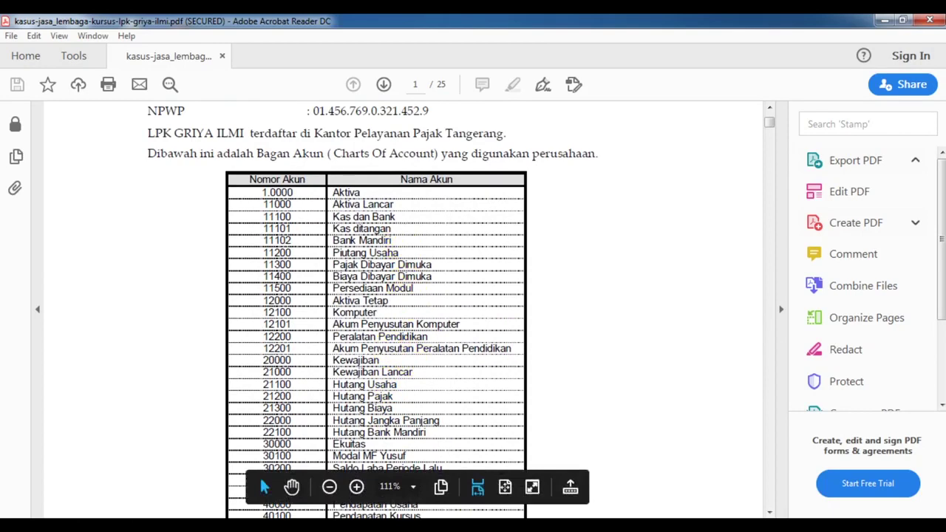
mouse_move(451, 525)
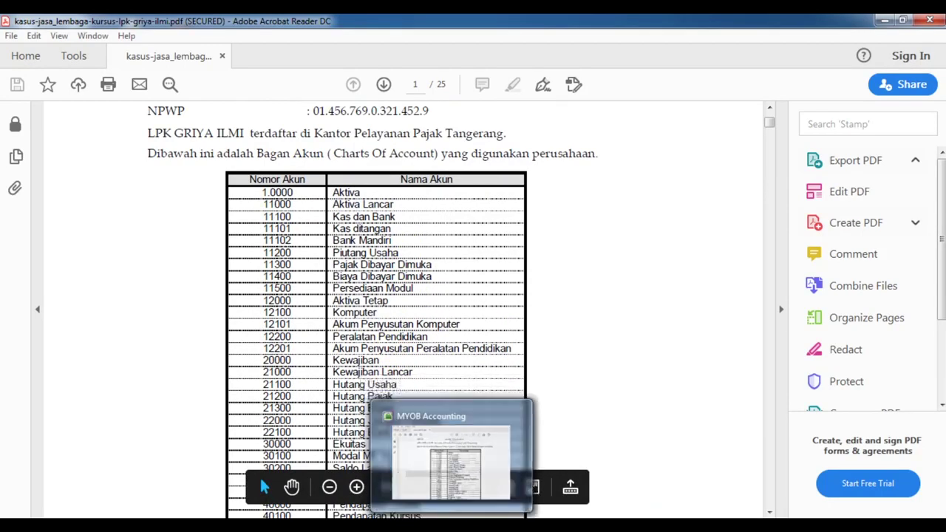
left_click(487, 474)
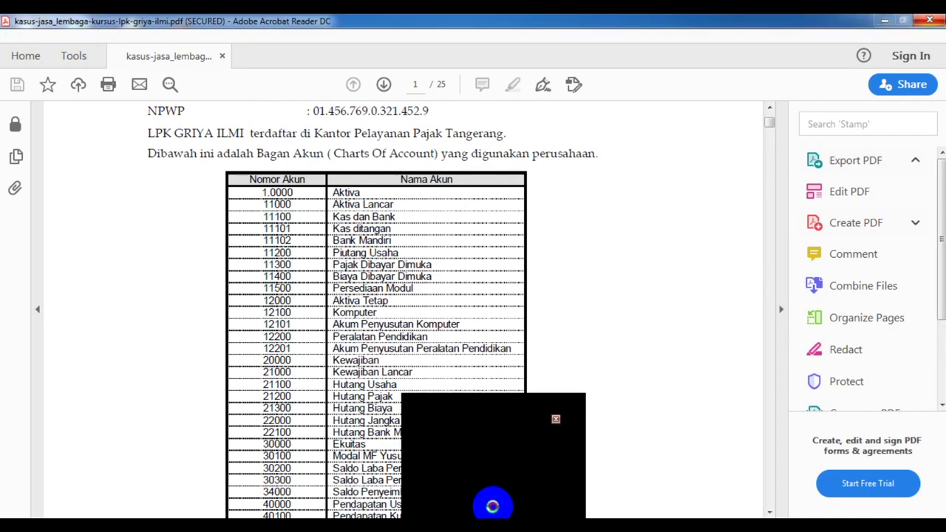
left_click(492, 506)
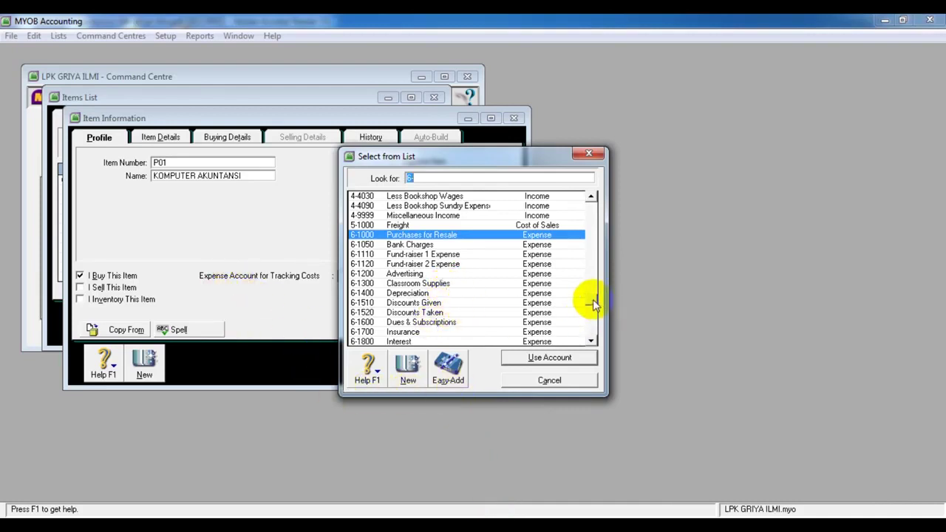
Scroll the account list, check Kas dan Bank in the PDF chart of accounts, and start a new account
left_click(597, 270)
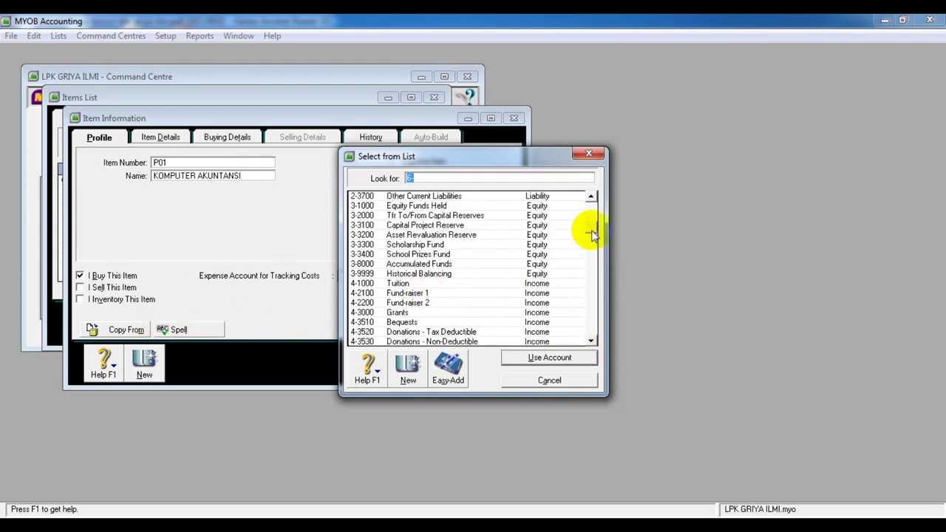
left_click(595, 198)
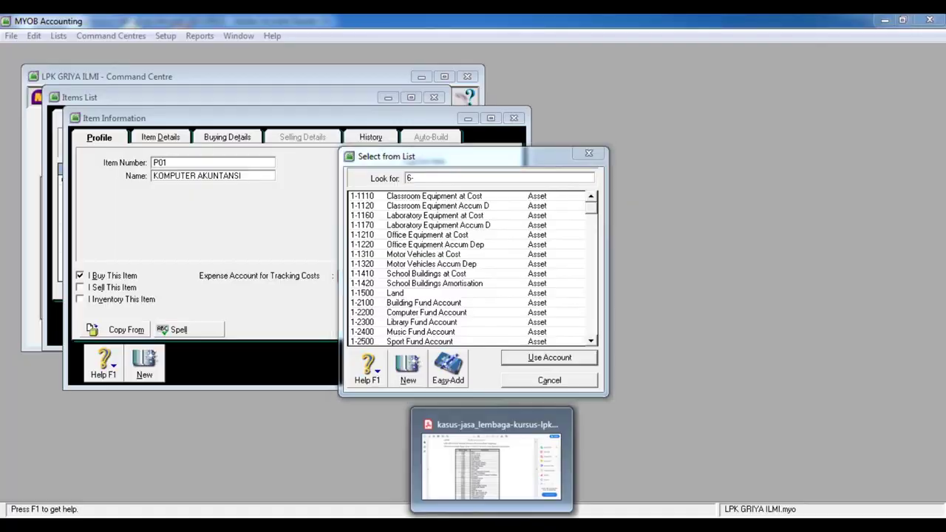
left_click(479, 421)
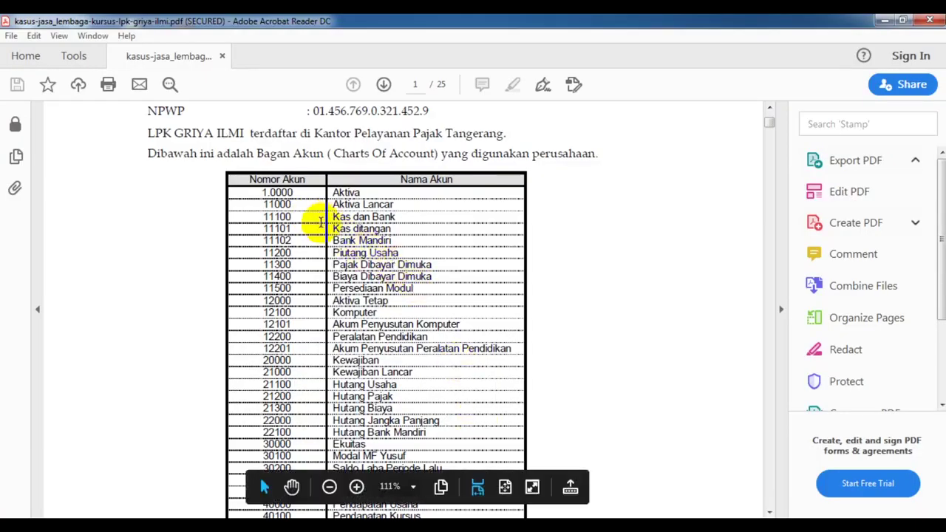
left_click_drag(334, 217, 397, 216)
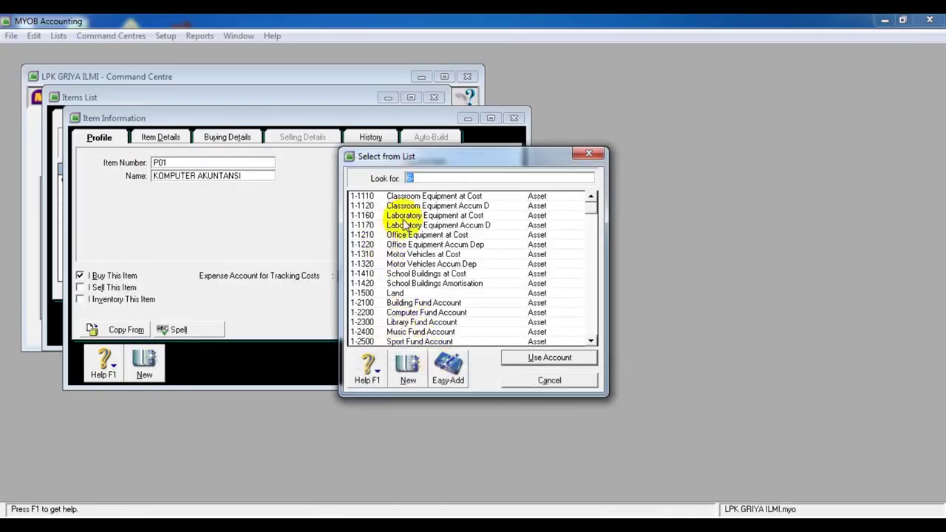
left_click(408, 364)
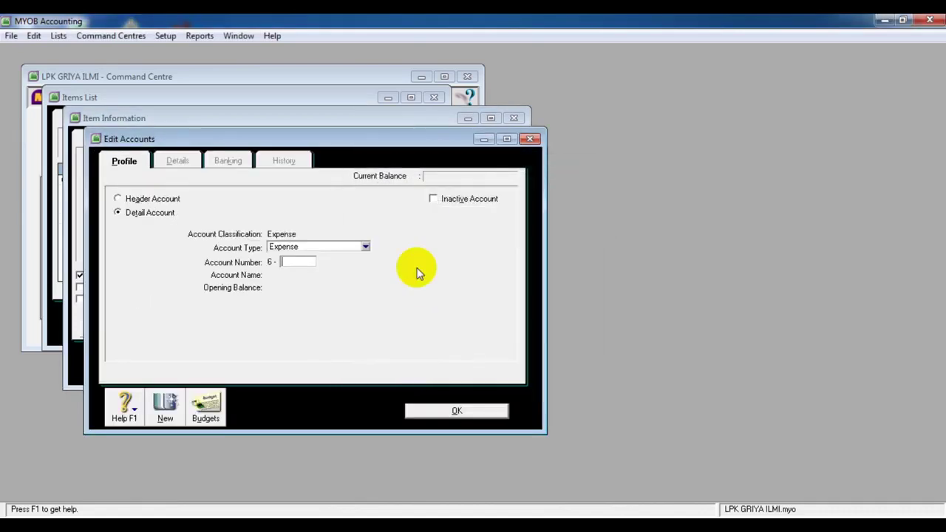
Set the new account's type to Bank and begin its number, referring to the case-study PDF
left_click(366, 248)
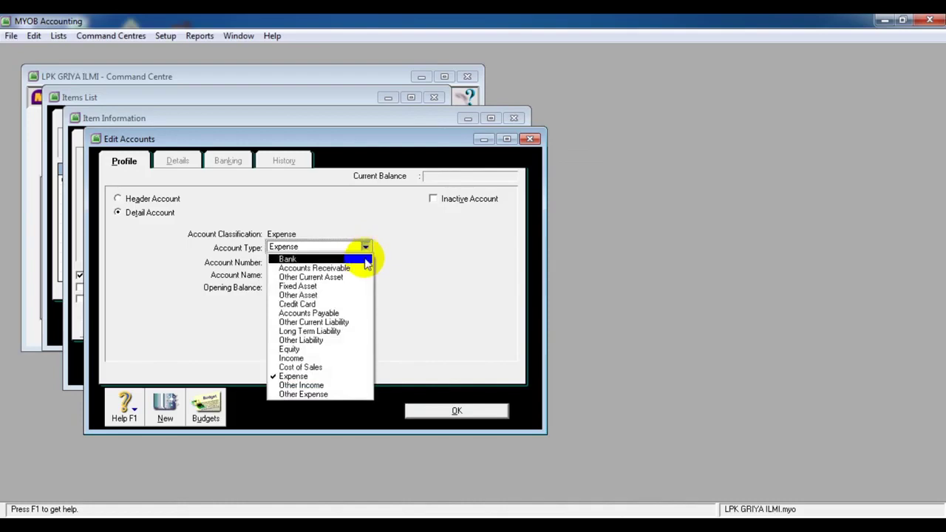
left_click(362, 258)
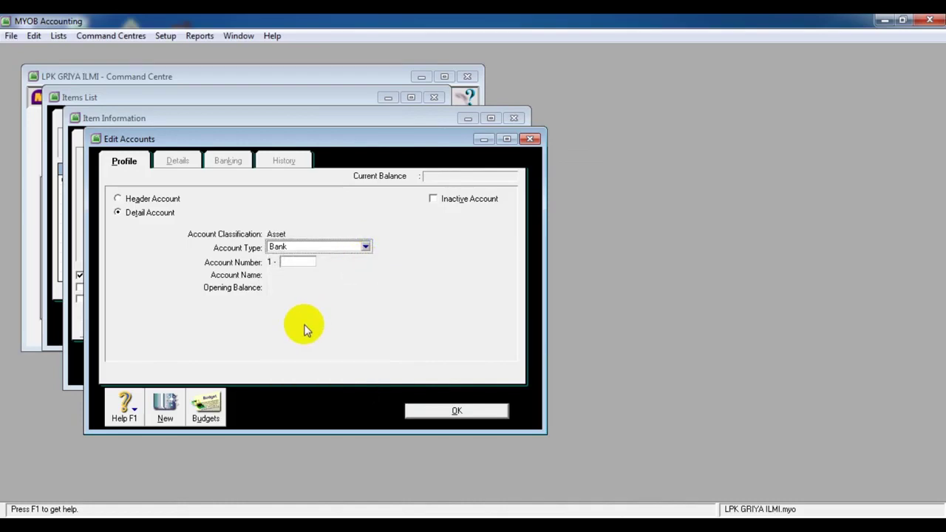
left_click(301, 261)
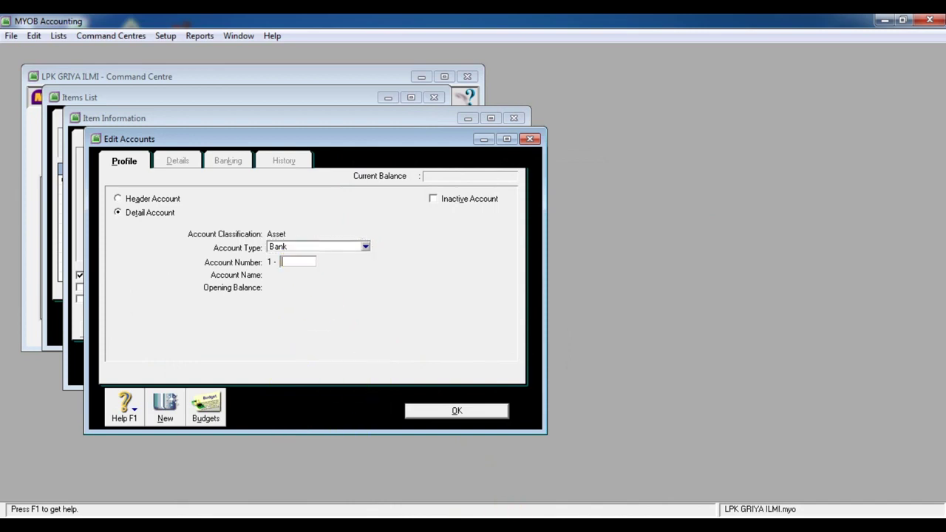
mouse_move(448, 525)
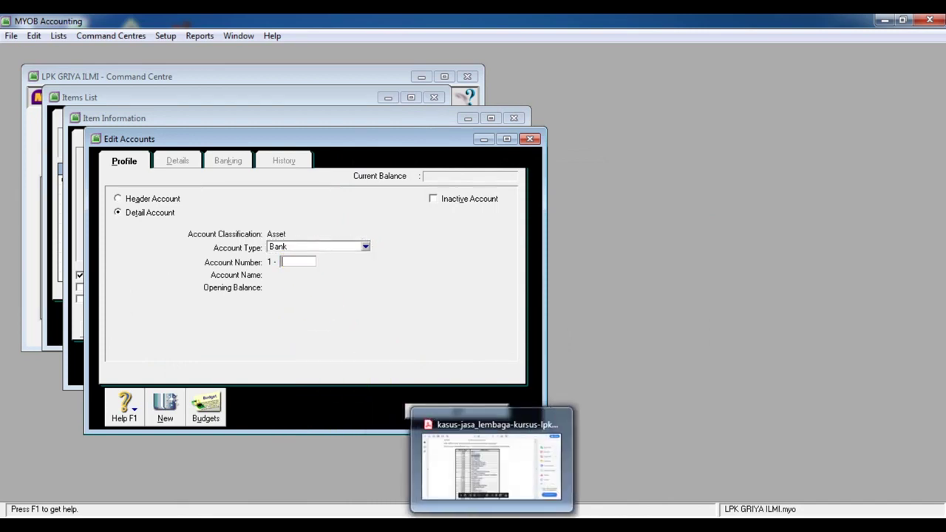
left_click(482, 525)
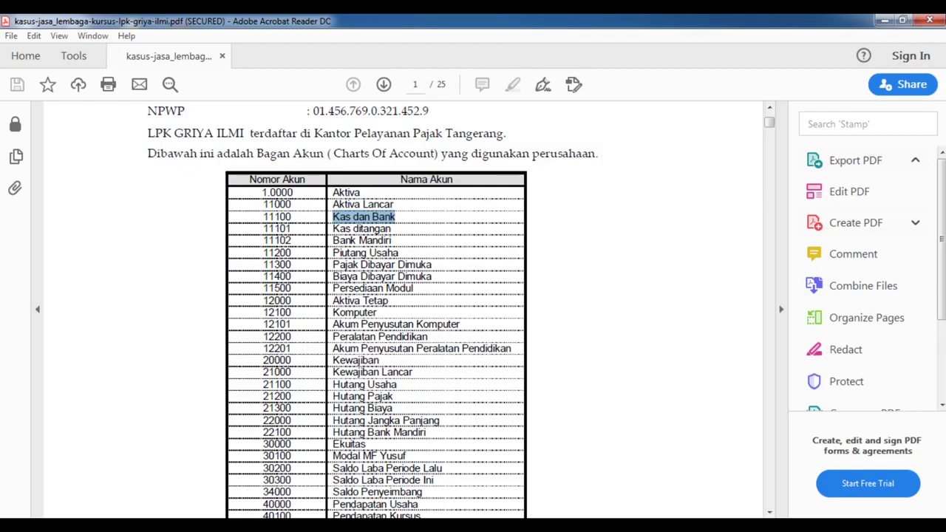
mouse_move(449, 525)
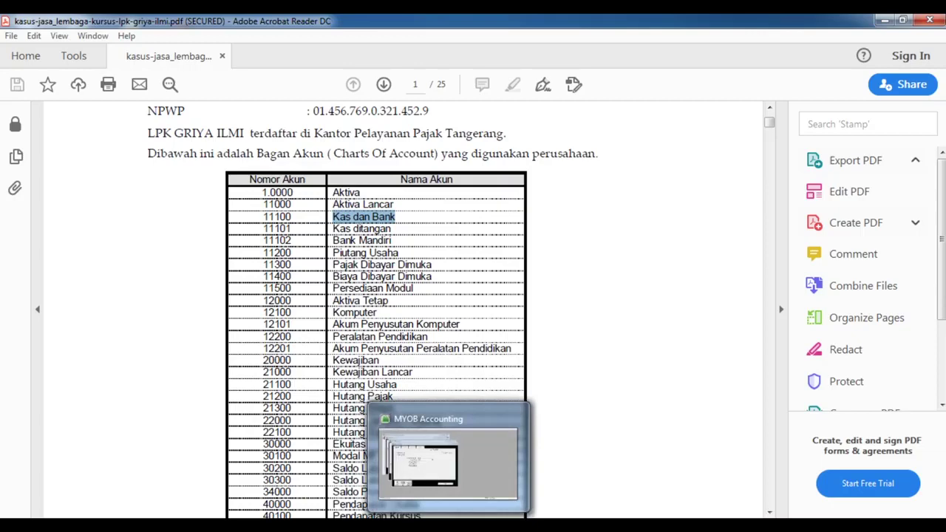
left_click(452, 362)
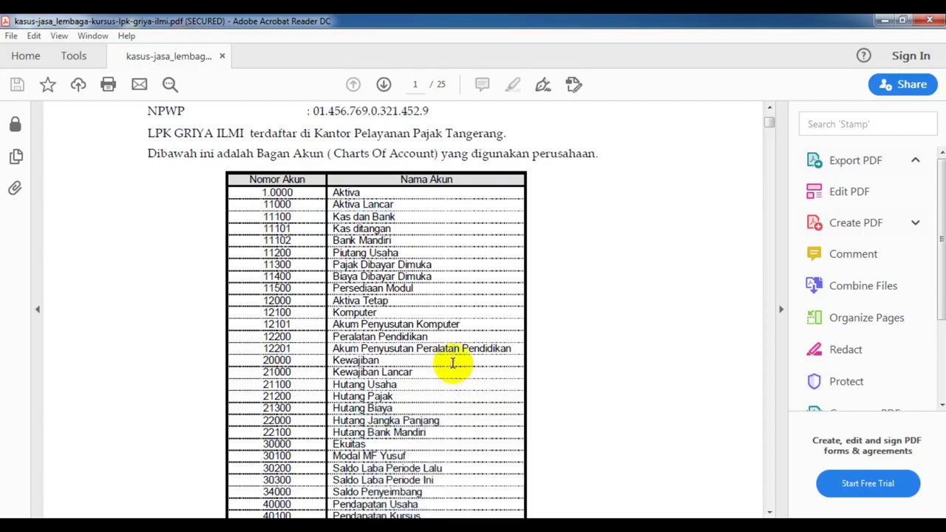
scroll(452, 362, "down", 6)
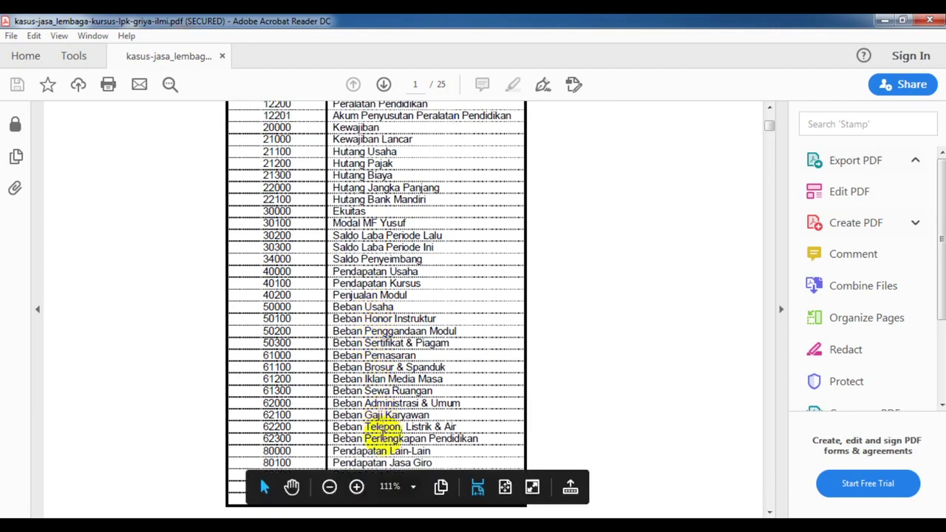
scroll(381, 432, "down", 1)
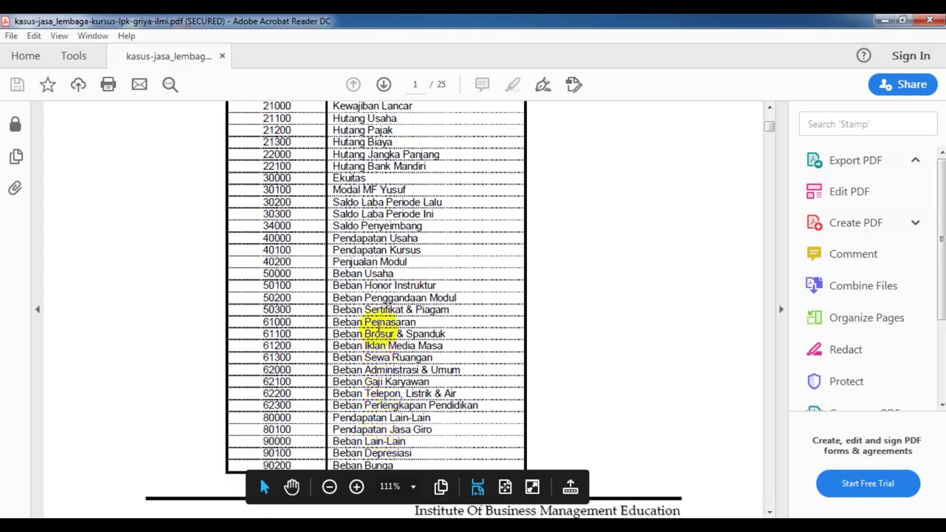
scroll(380, 332, "up", 4)
scroll(378, 322, "up", 7)
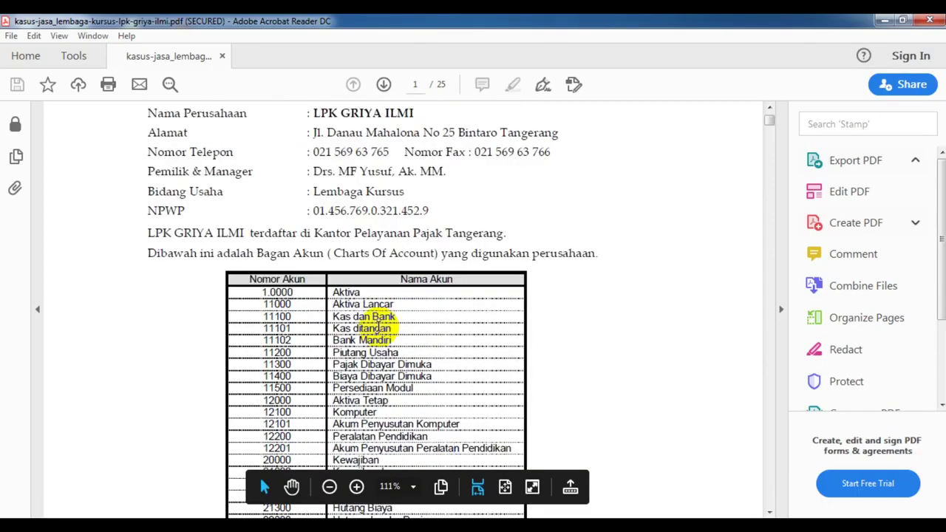
left_click_drag(333, 316, 412, 316)
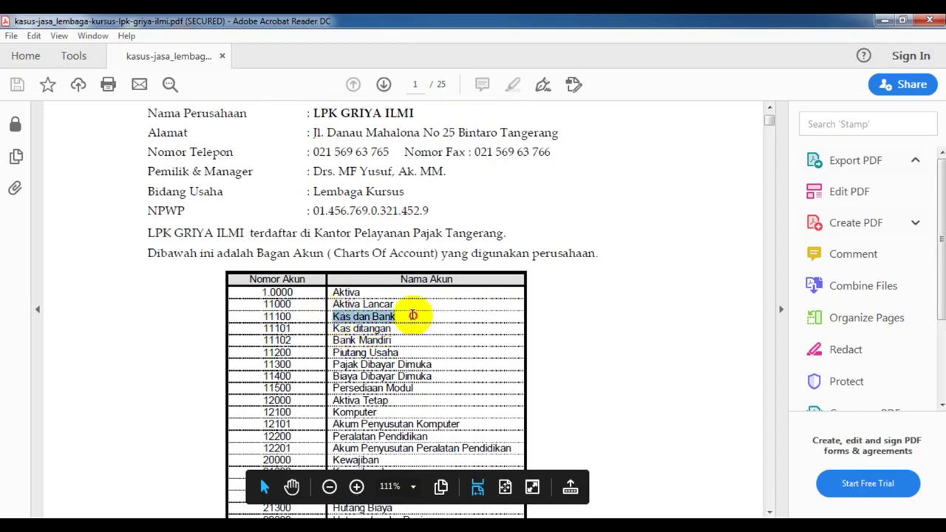
mouse_move(448, 526)
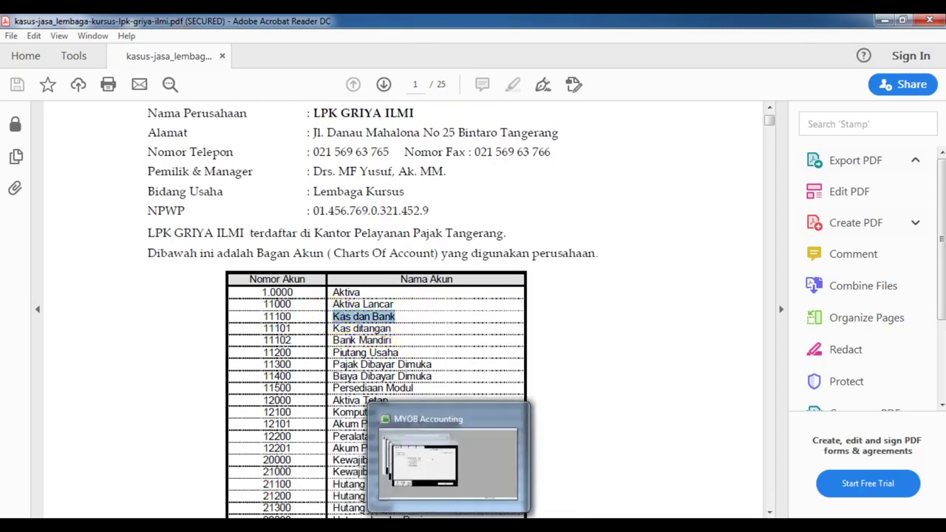
Enter the new bank account's number, dismiss the duplicate-number warning, and close the account form
left_click(450, 492)
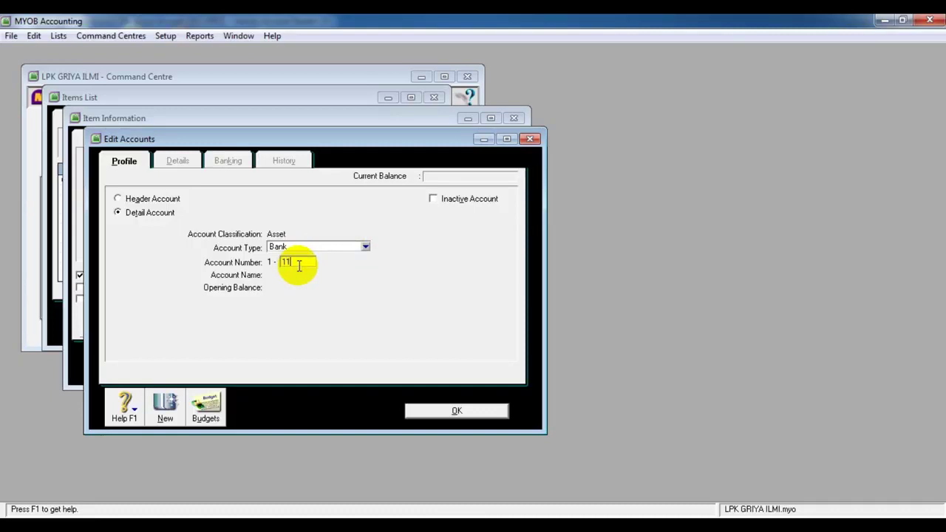
key("Tab")
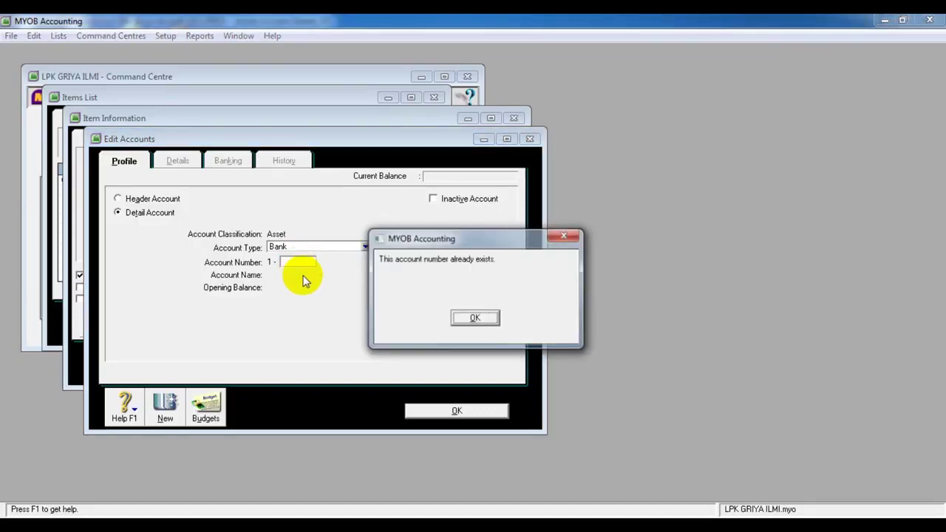
left_click(473, 318)
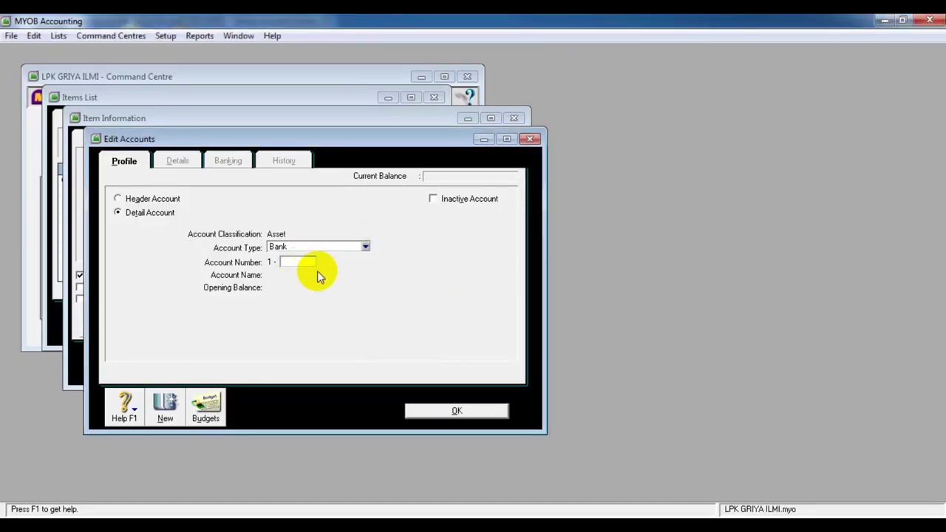
left_click(449, 410)
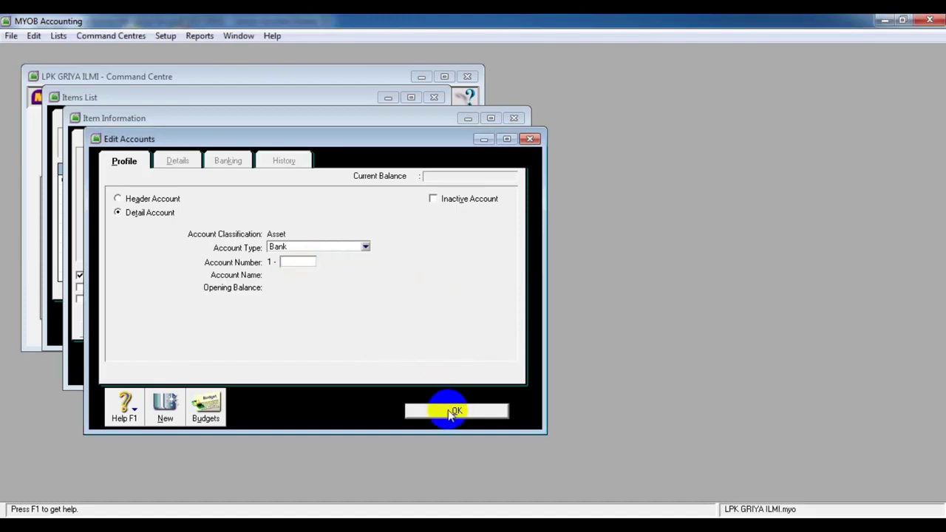
Browse the expense account list for P01 and cancel it without choosing an account
left_click(378, 276)
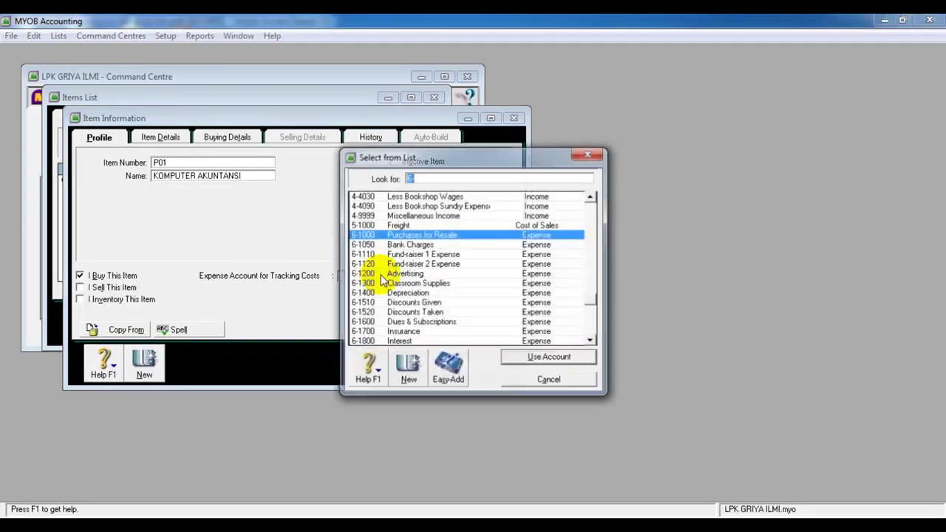
left_click_drag(589, 300, 593, 201)
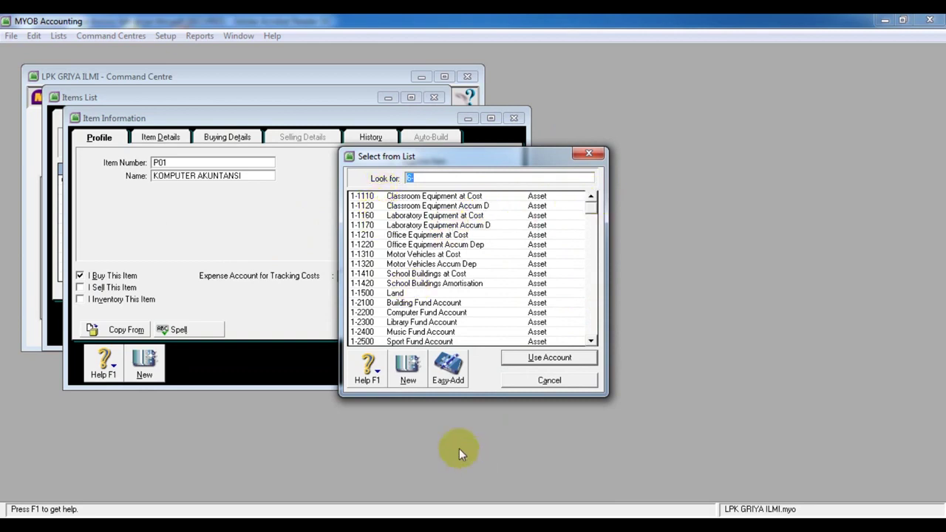
left_click(434, 197)
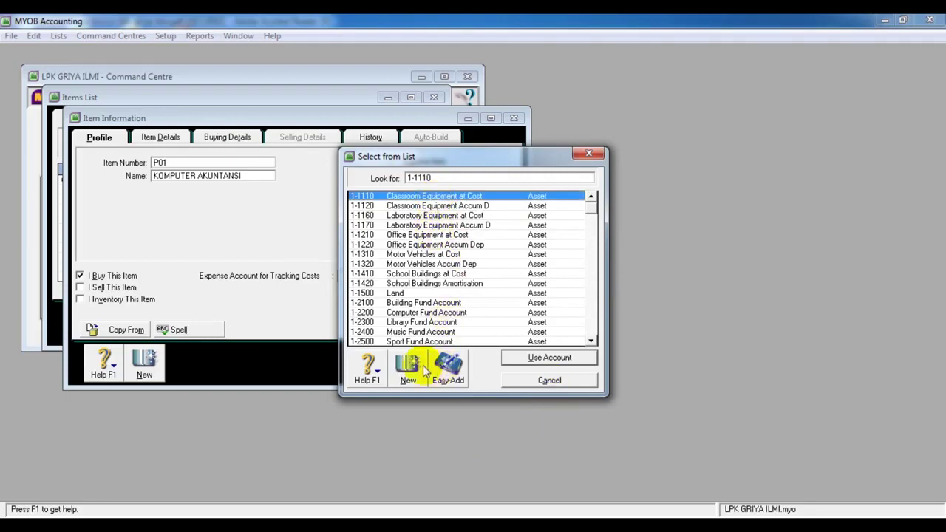
left_click(536, 381)
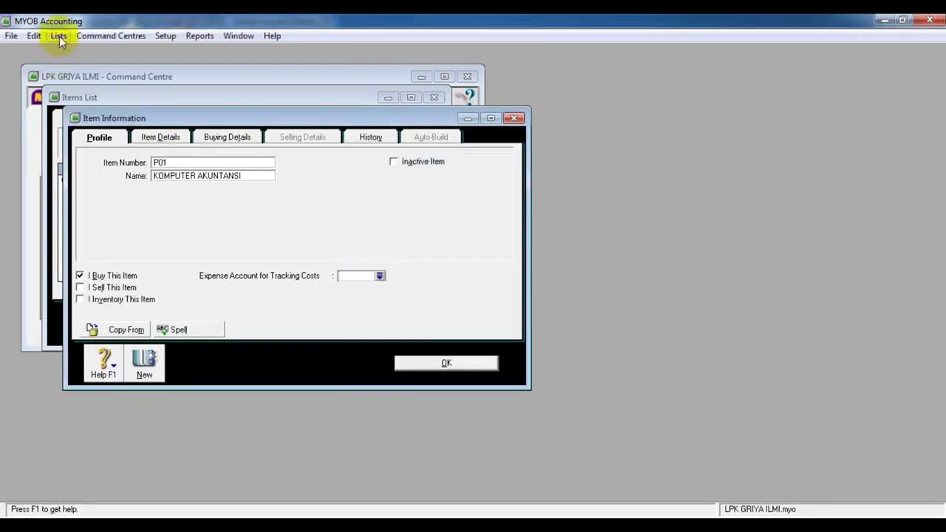
Rename account 1-1110 Classroom Equipment at Cost to KAS DAN BANK in the Accounts List
left_click(59, 36)
left_click(87, 51)
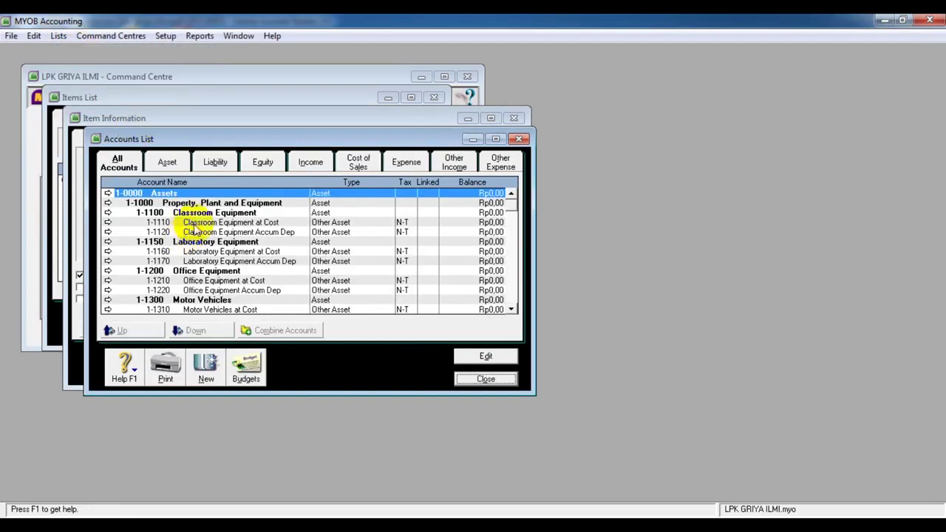
left_click(225, 222)
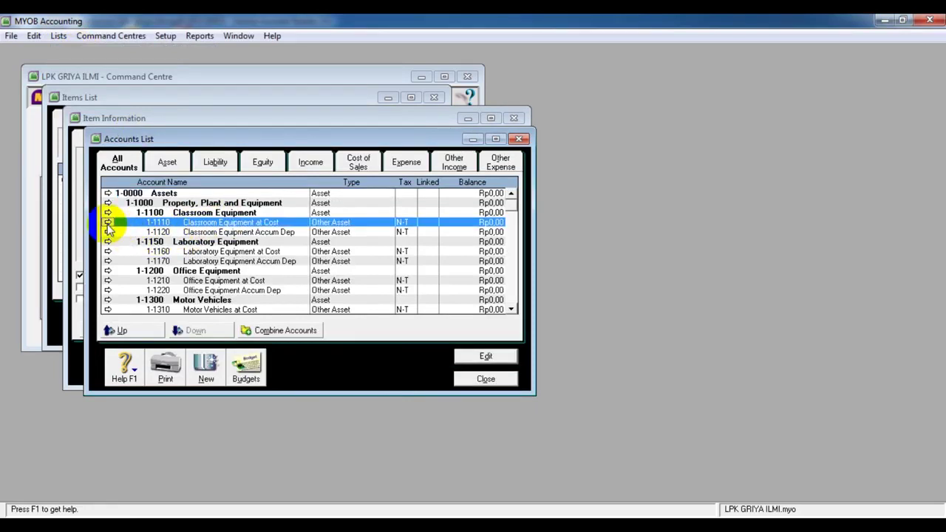
left_click(107, 223)
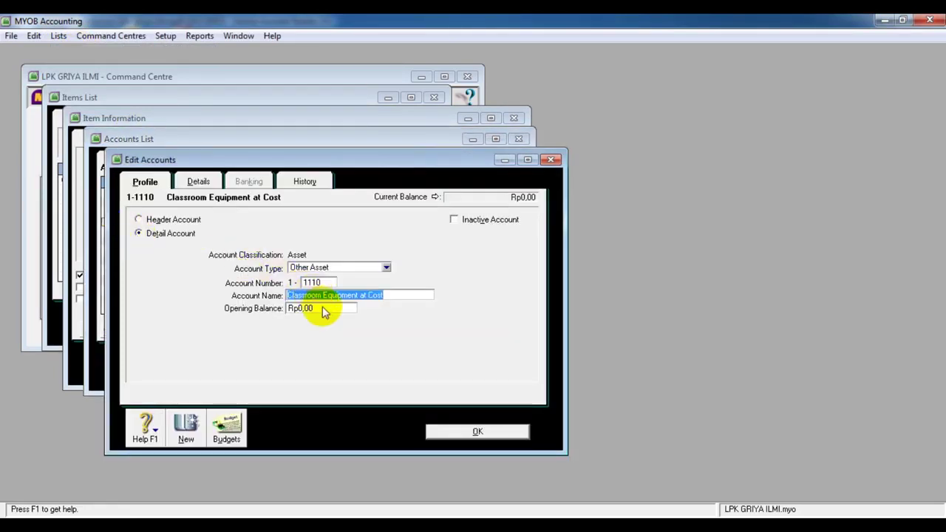
type("KAS DAN BANK")
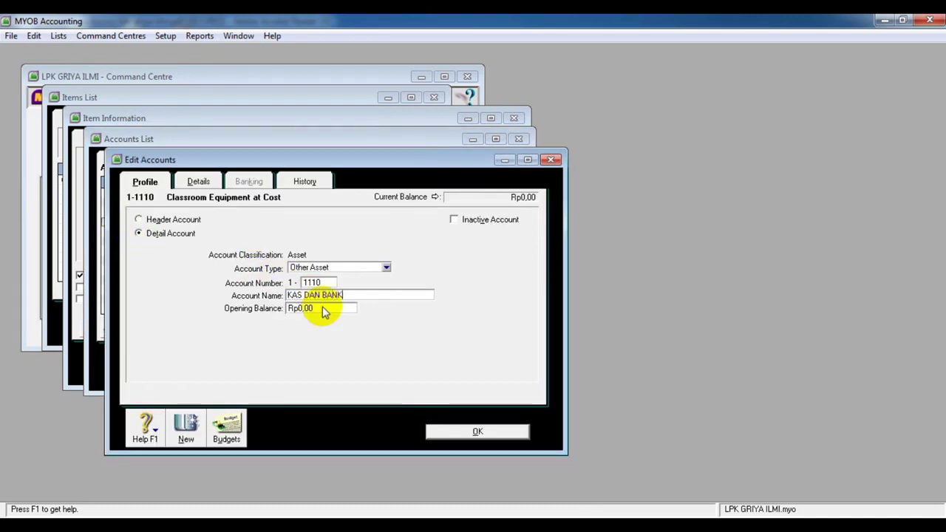
left_click(487, 435)
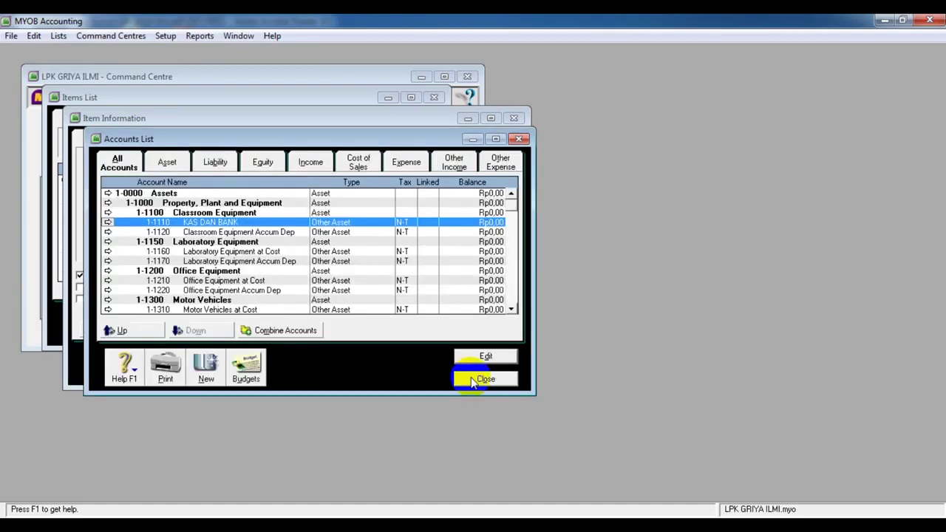
left_click(484, 379)
Set 1-1110 KAS DAN BANK as P01's cost-tracking expense account and tick I Sell This Item
left_click(379, 278)
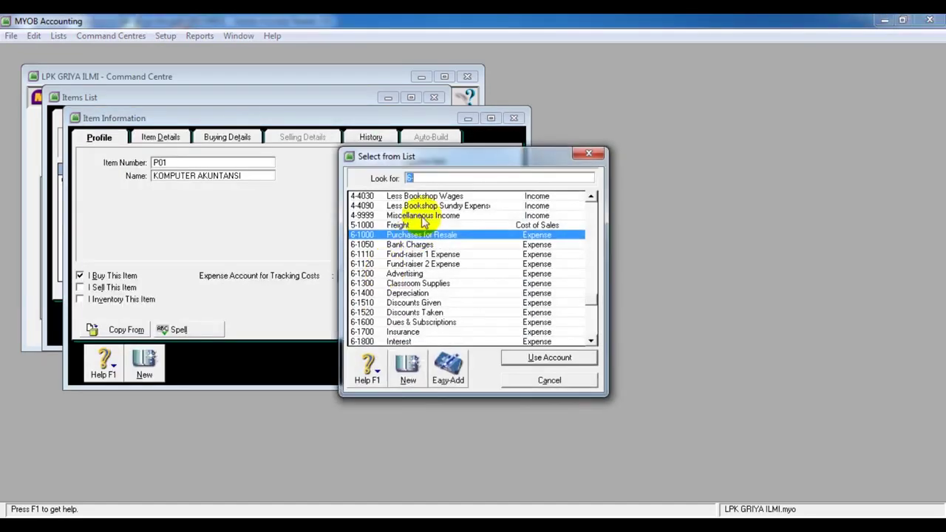
left_click_drag(589, 303, 596, 201)
left_click(446, 198)
left_click(533, 356)
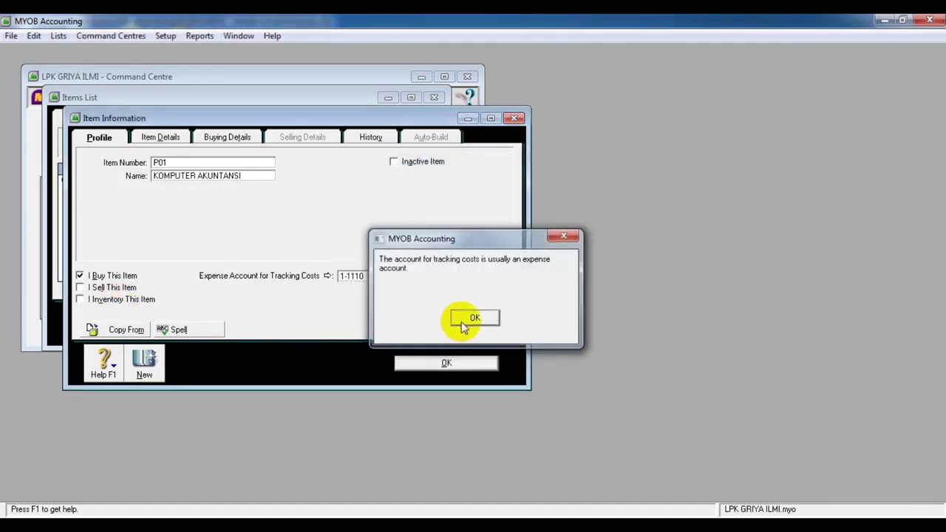
left_click(461, 320)
left_click(96, 288)
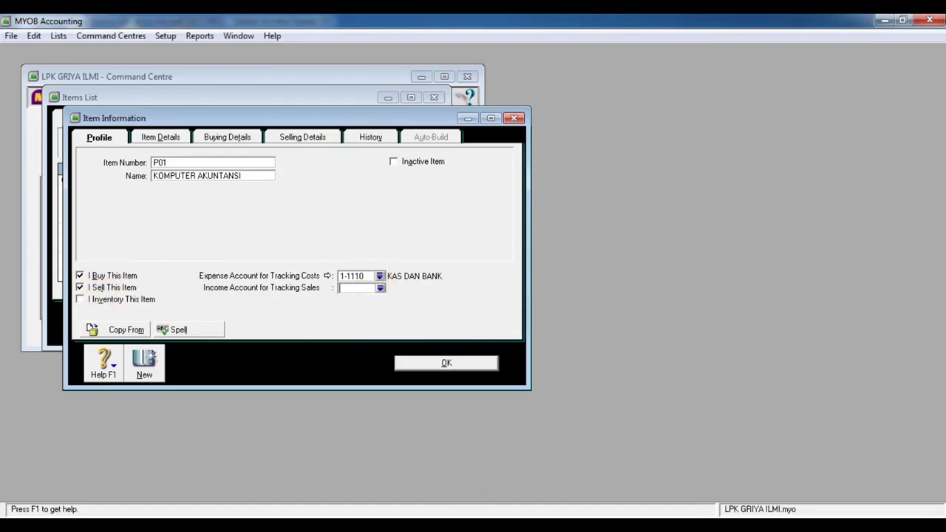
key("alt+Tab")
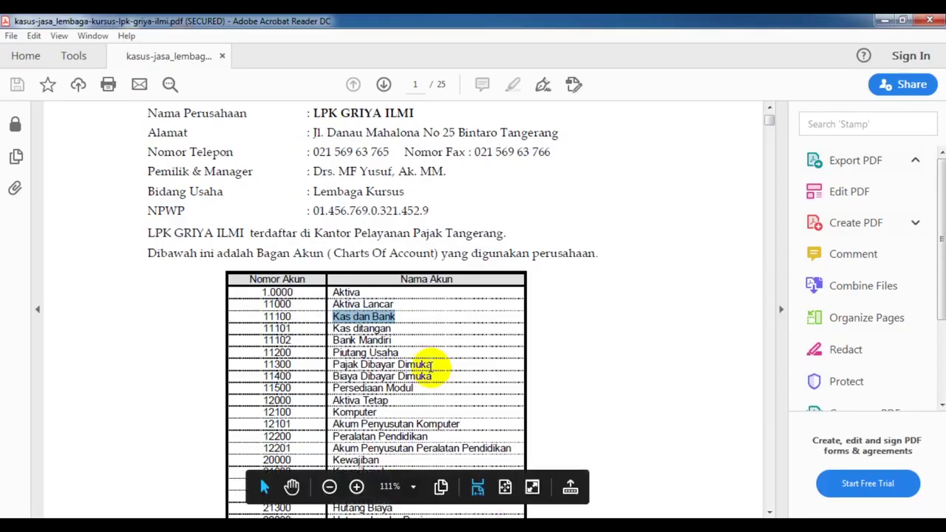
Scroll through the Bagan Akun chart of accounts in the PDF, then return to P01 in MYOB
scroll(431, 365, "down", 2)
scroll(429, 368, "down", 1)
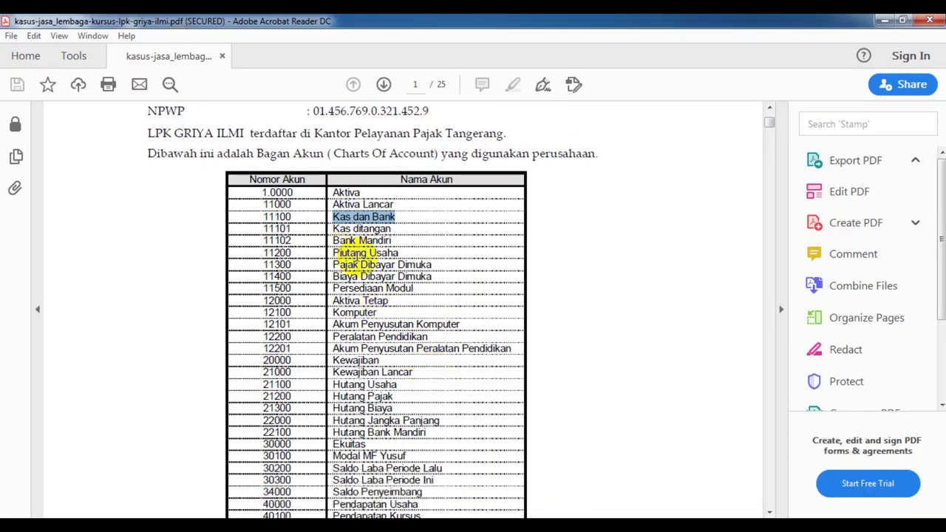
left_click(359, 257)
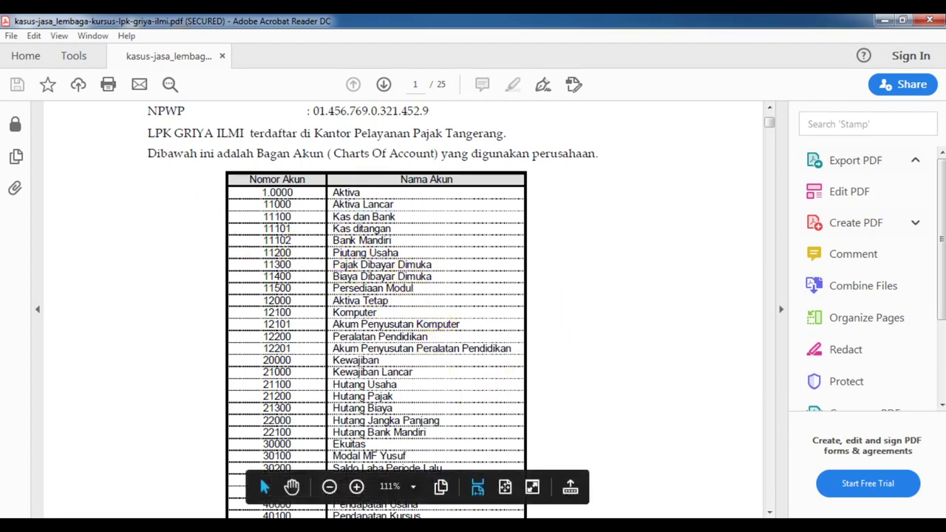
left_click(492, 525)
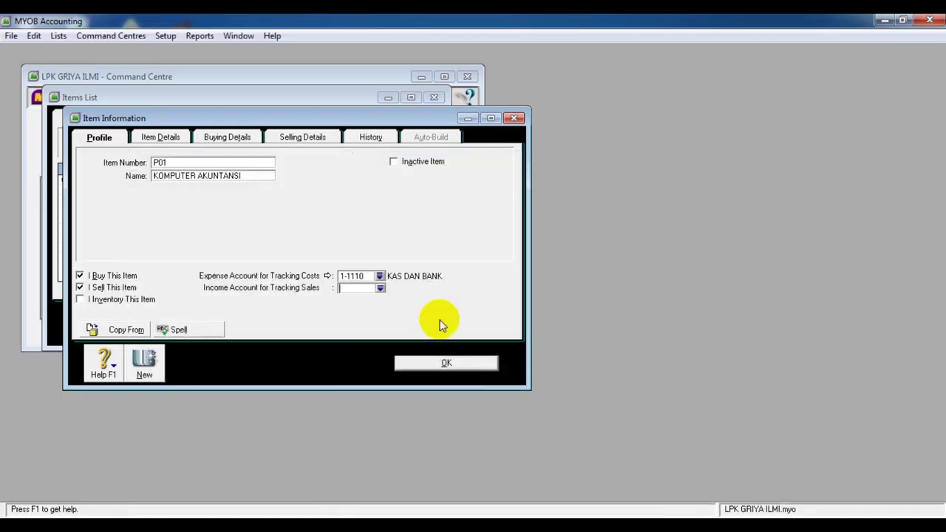
Start a new account from the Income Account list, setting its type to Accounts Receivable
left_click(380, 288)
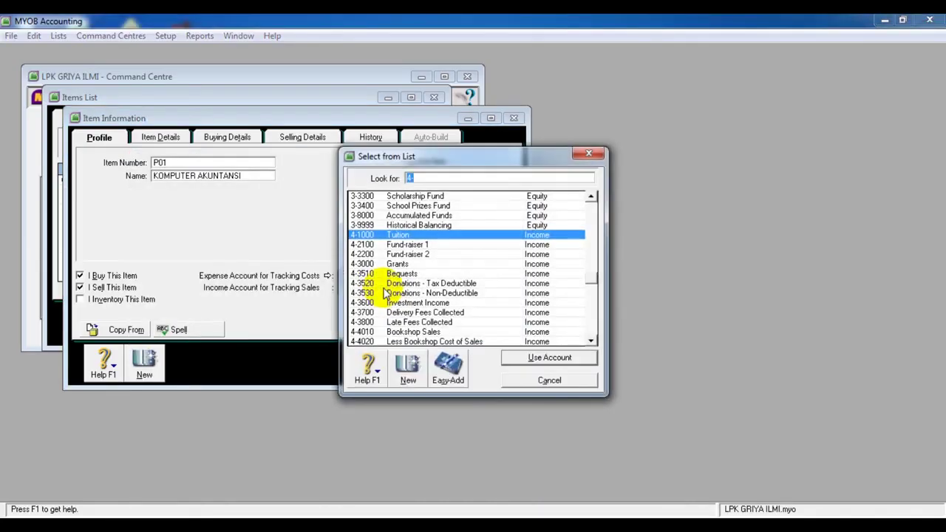
left_click_drag(591, 280, 595, 201)
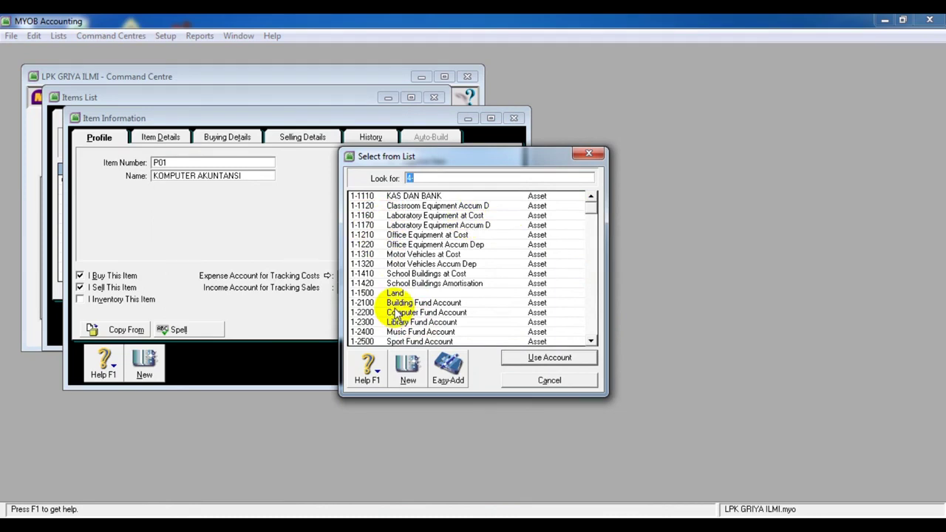
left_click(407, 369)
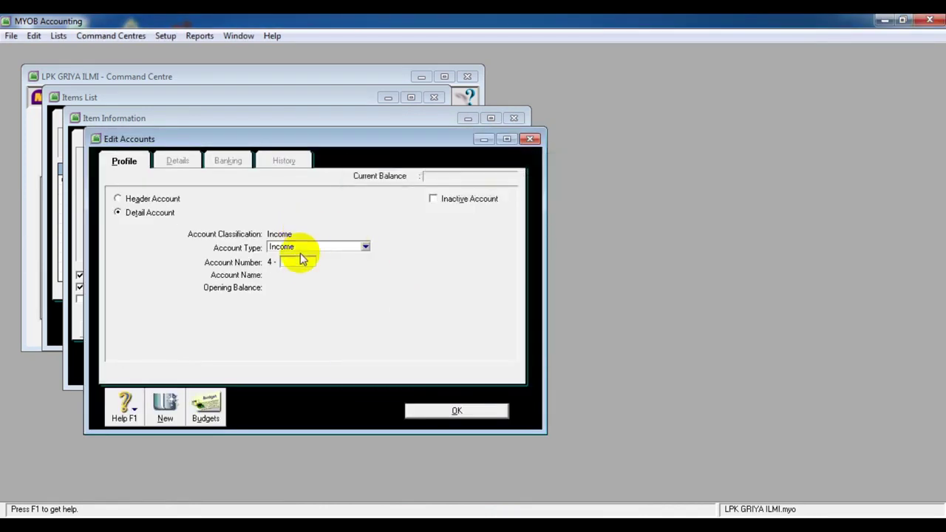
left_click(365, 246)
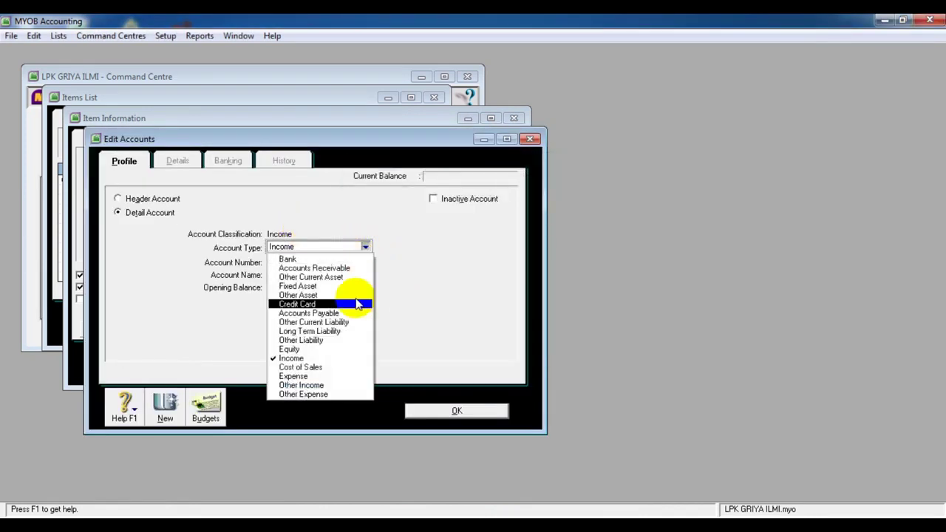
left_click(343, 260)
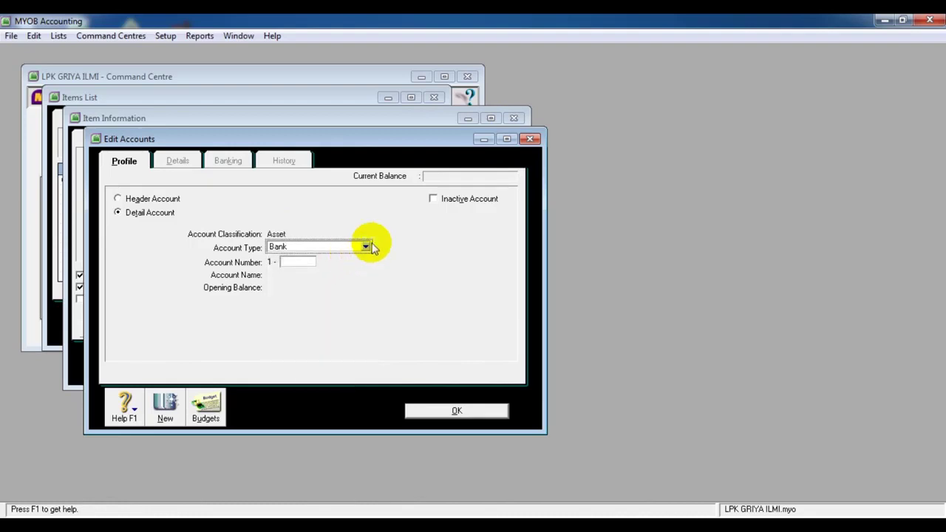
left_click(365, 246)
left_click(357, 269)
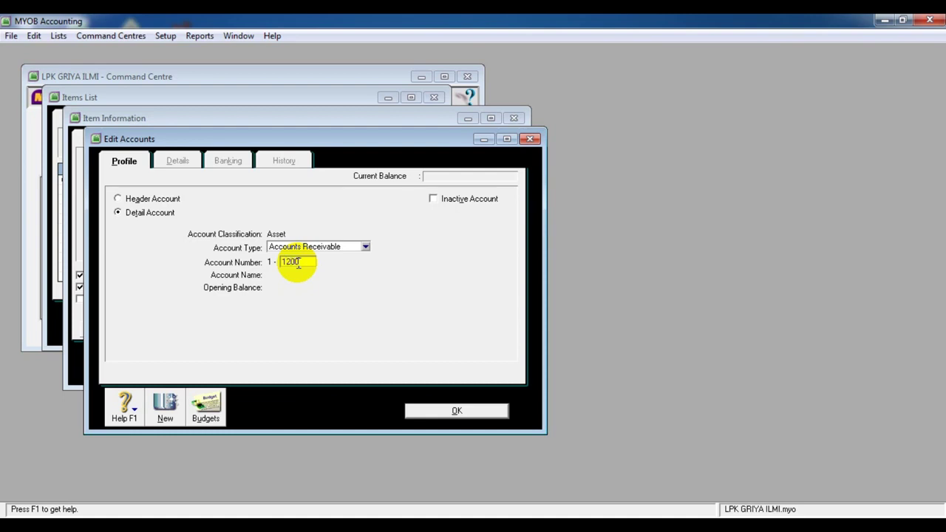
Enter account number 1200, dismiss the duplicate warning, and open the Accounts List
key("Tab")
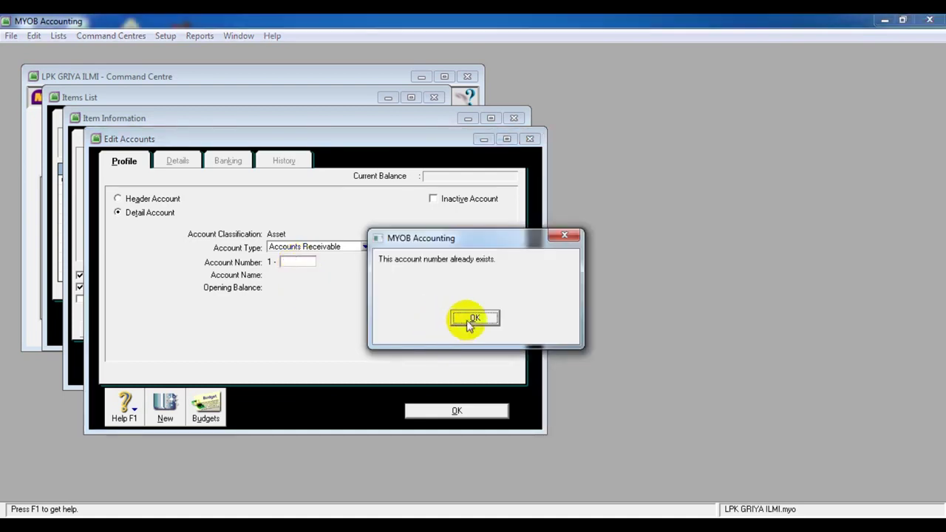
left_click(473, 318)
left_click(450, 410)
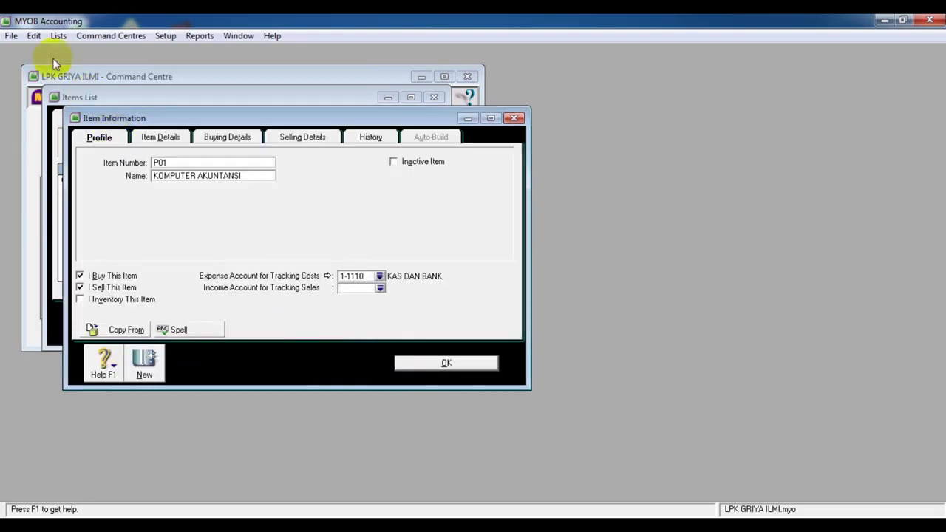
left_click(58, 36)
left_click(84, 51)
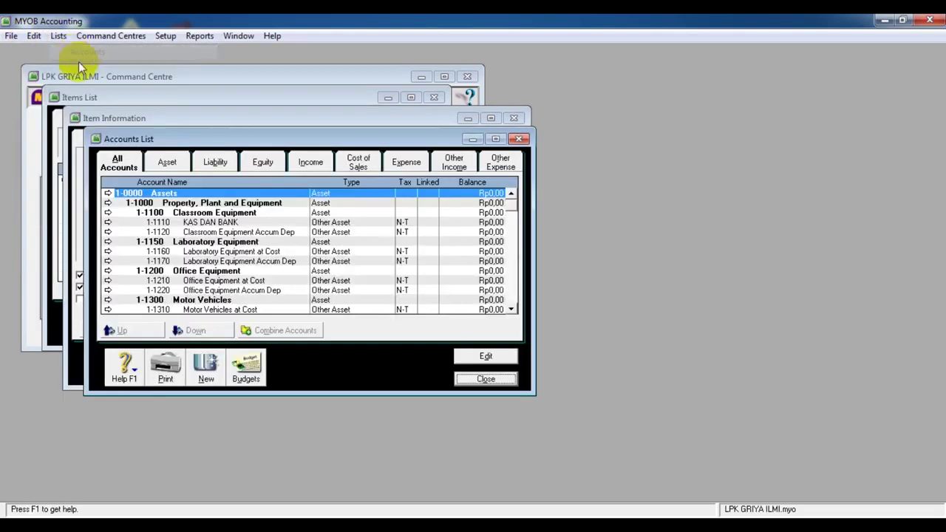
Find the 1-1200 Office Equipment group and open 1-1210 Office Equipment at Cost for editing
scroll(210, 251, "down", 1)
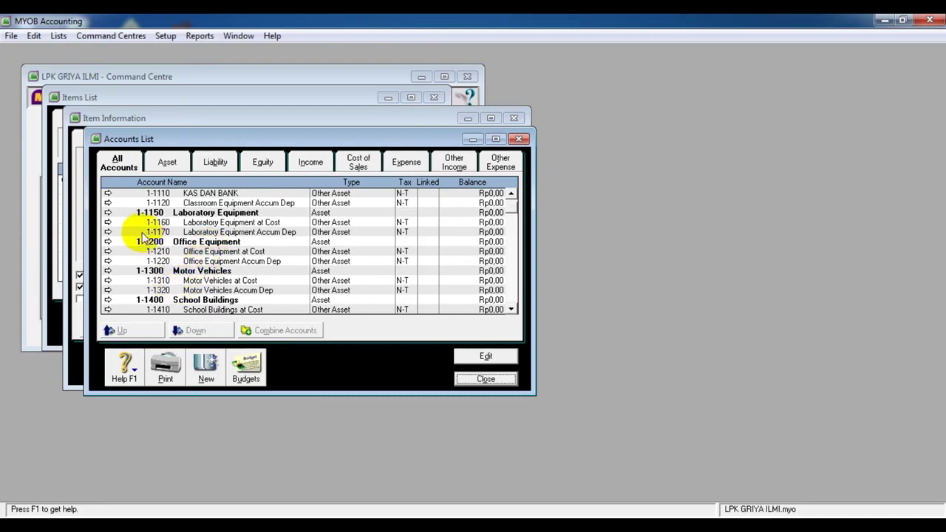
scroll(187, 287, "up", 1)
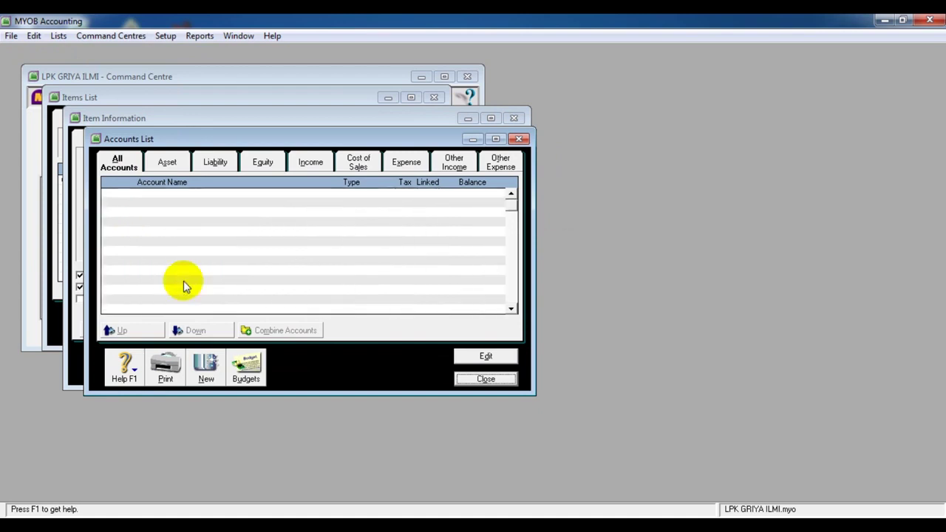
scroll(187, 287, "down", 5)
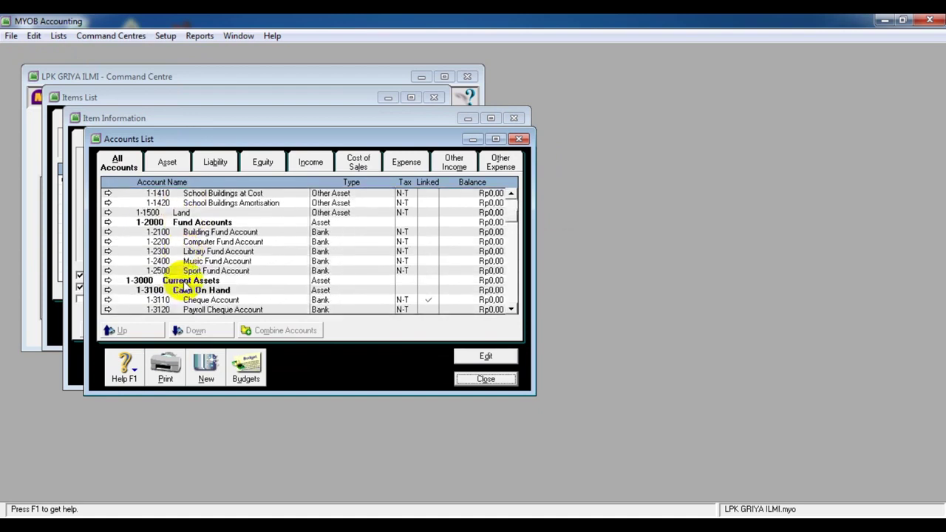
scroll(187, 287, "down", 3)
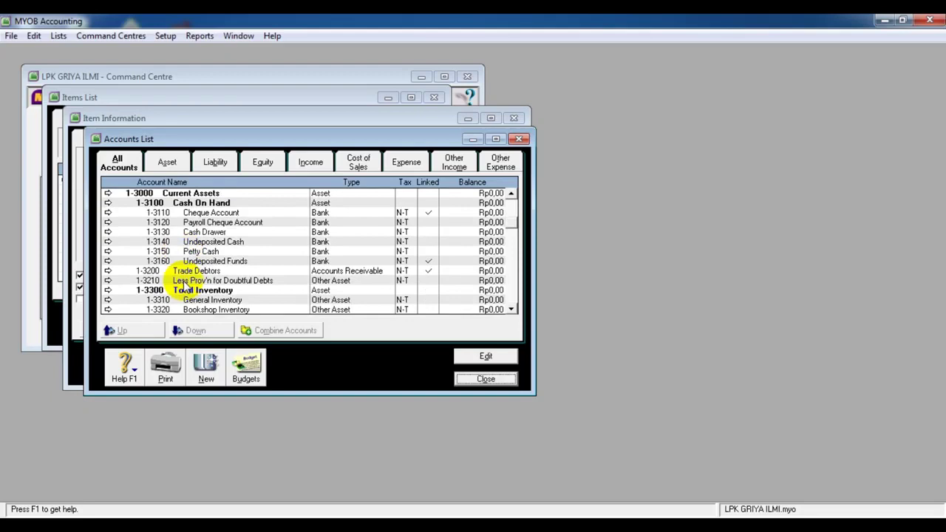
scroll(187, 287, "down", 2)
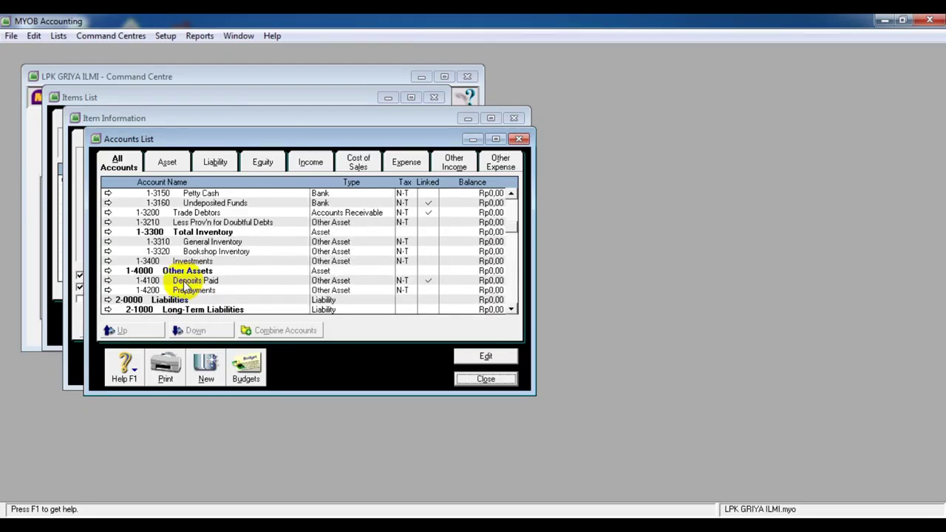
scroll(187, 287, "up", 1)
scroll(187, 287, "up", 3)
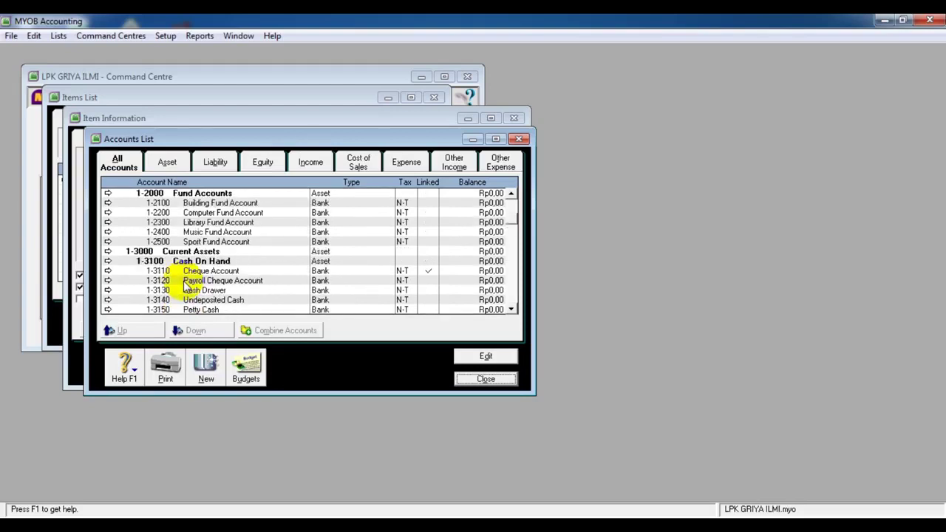
scroll(187, 287, "up", 5)
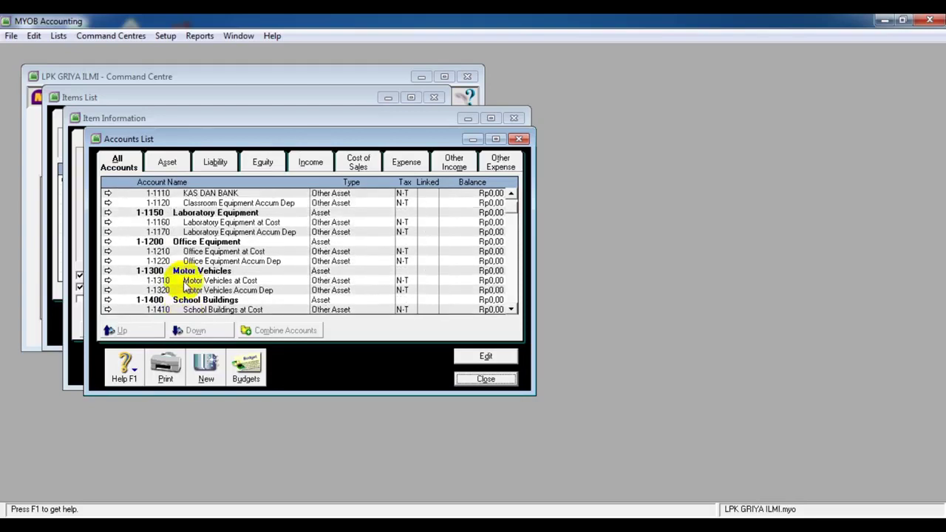
scroll(187, 287, "up", 1)
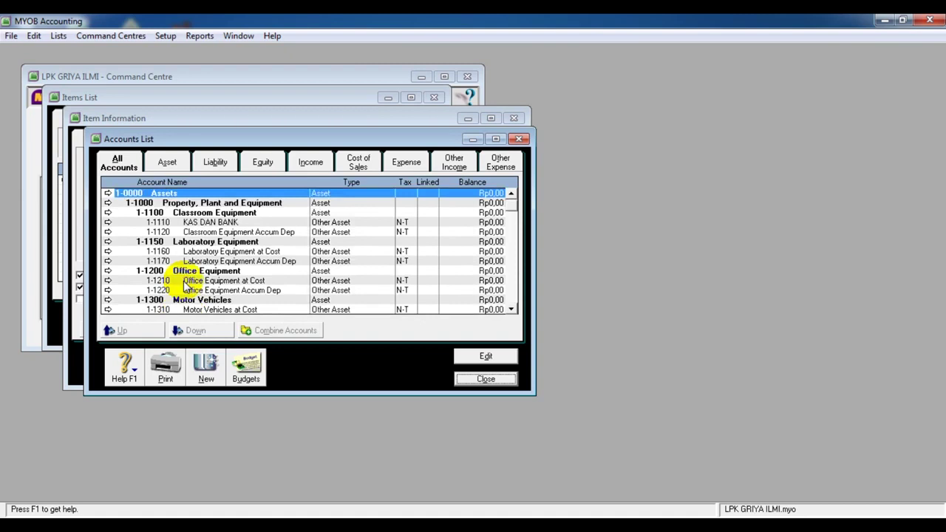
scroll(187, 286, "down", 1)
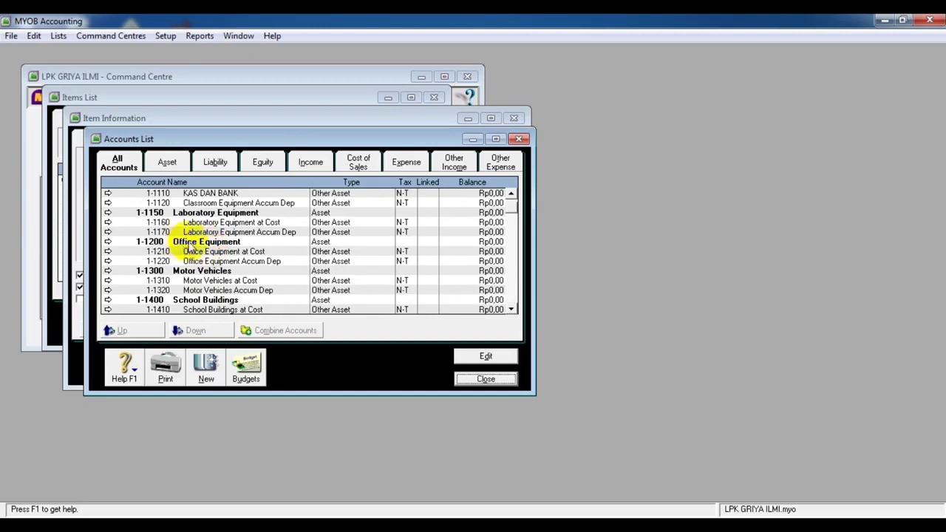
left_click(194, 244)
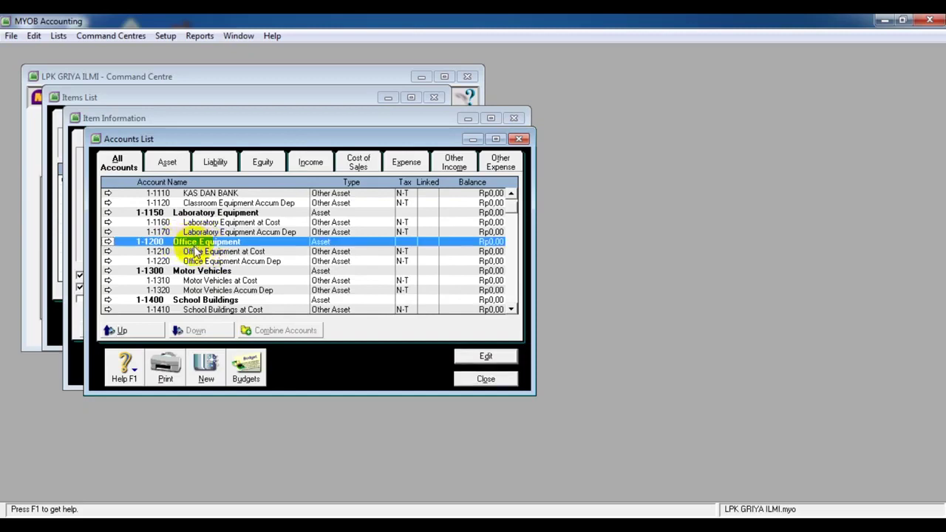
left_click(196, 251)
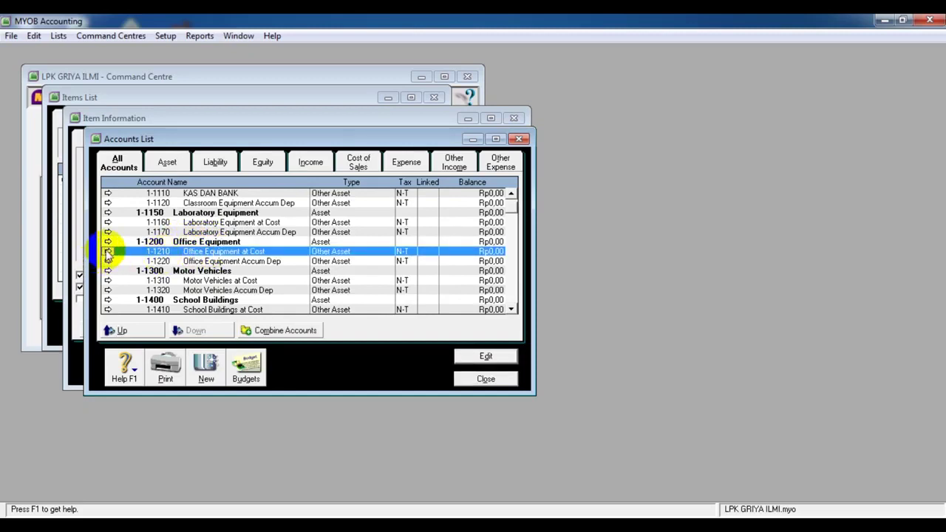
left_click(107, 252)
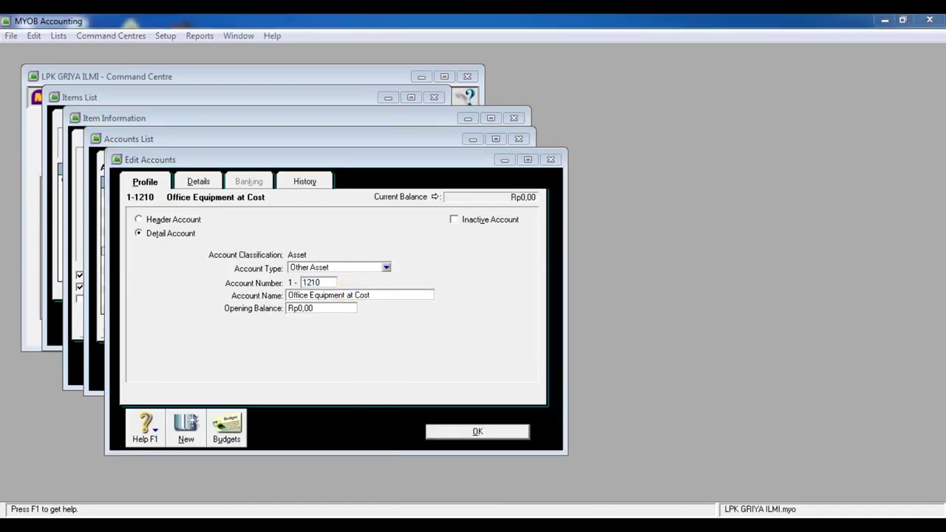
Keep the account as 1-1210, rename it PIUTANG USAHA, save, then review and close its details
key("alt+Tab")
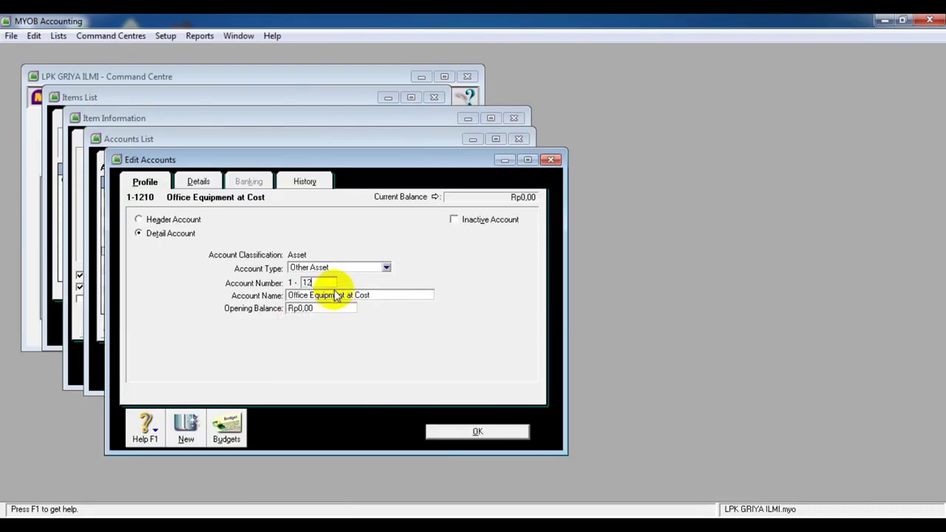
type("00")
key("Tab")
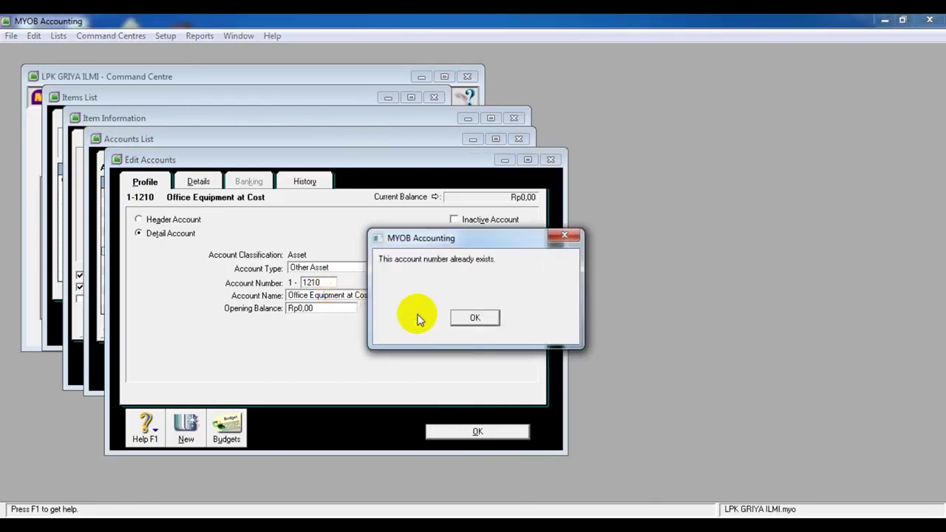
left_click(473, 317)
type("1210")
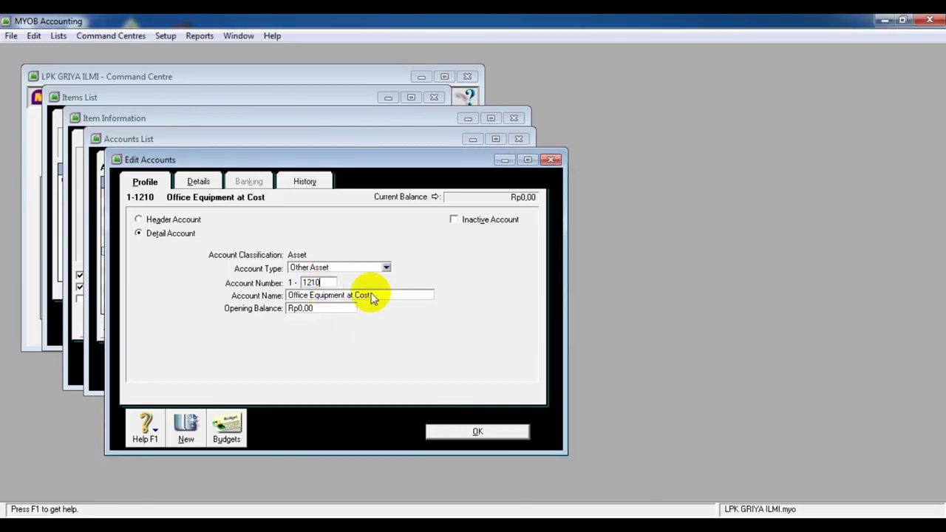
left_click(334, 295)
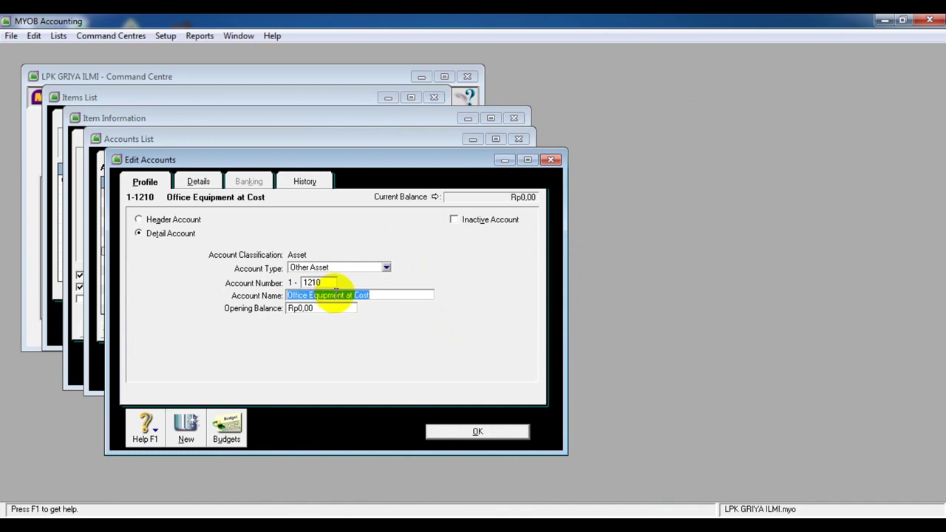
type("p")
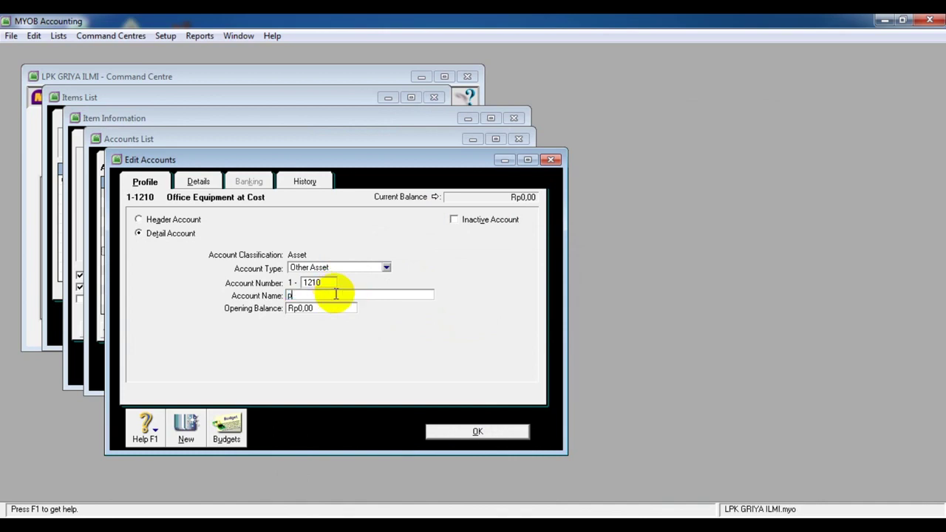
type("PIUTANG USAHA")
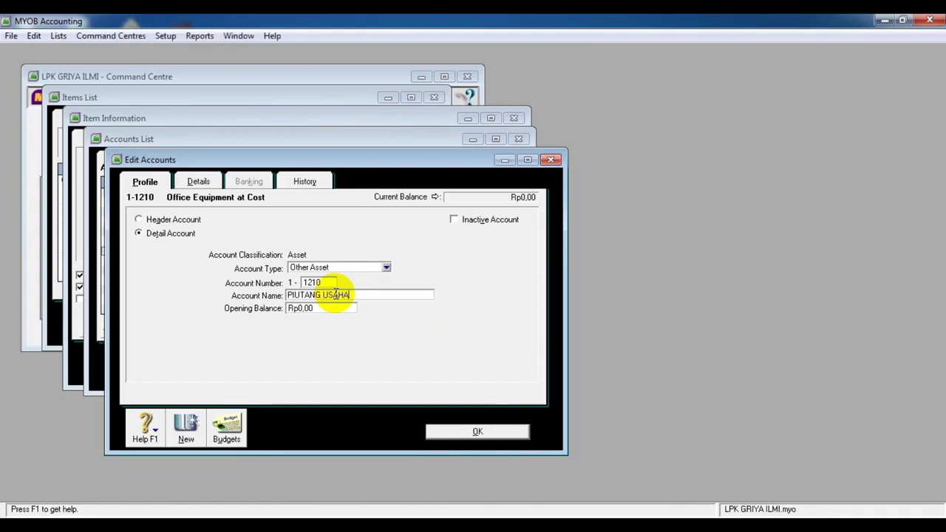
left_click(477, 432)
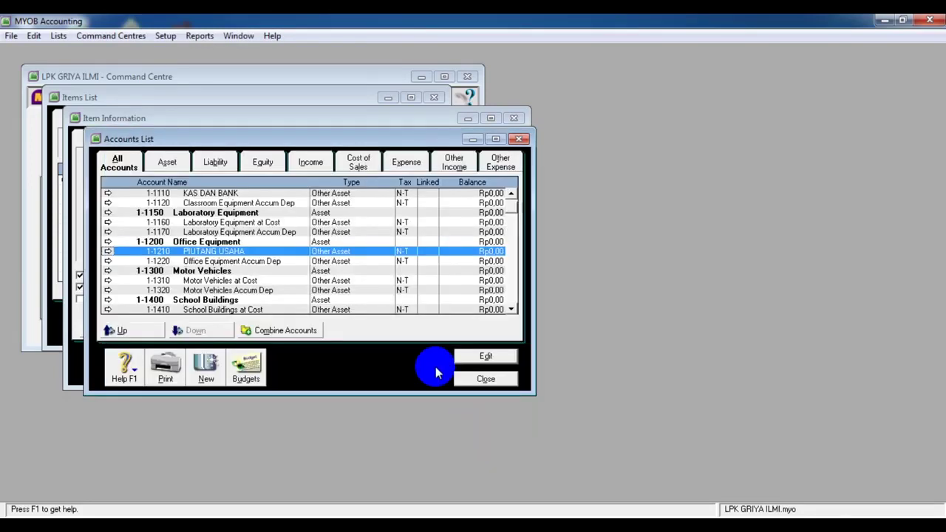
left_click(481, 358)
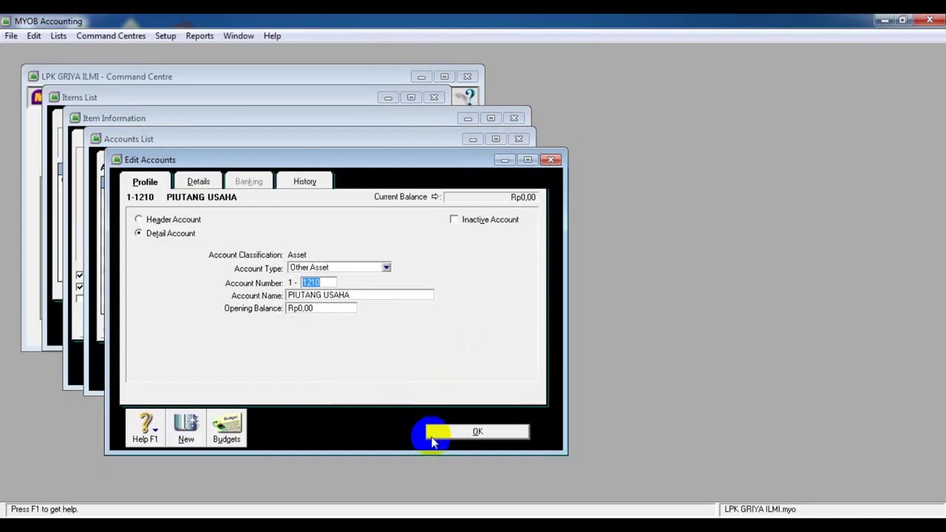
left_click(434, 433)
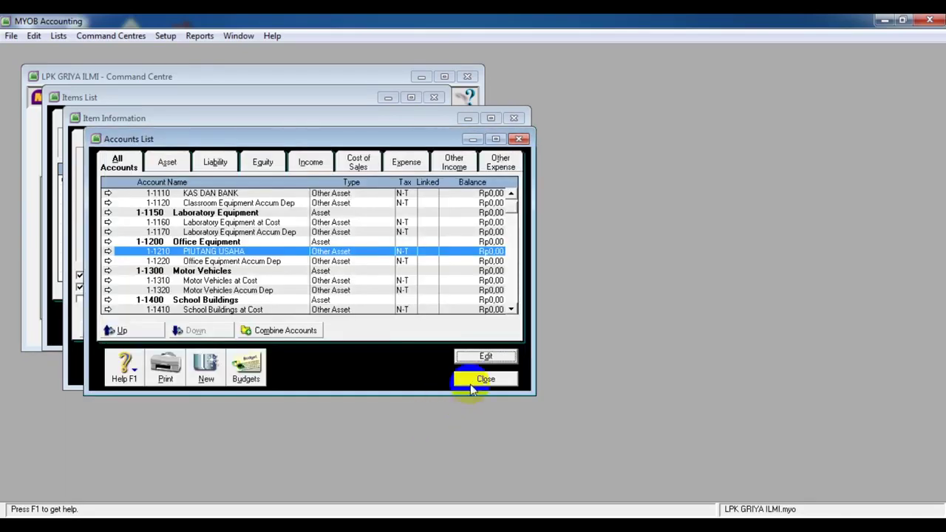
Make 1-1210 PIUTANG USAHA P01's sales income account and tick I Inventory This Item
left_click(479, 378)
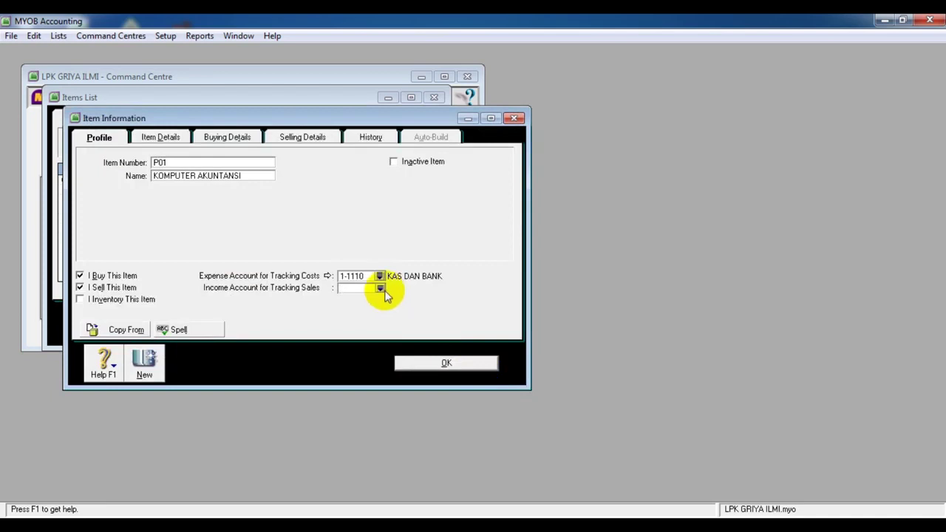
left_click(380, 287)
left_click_drag(591, 277, 591, 198)
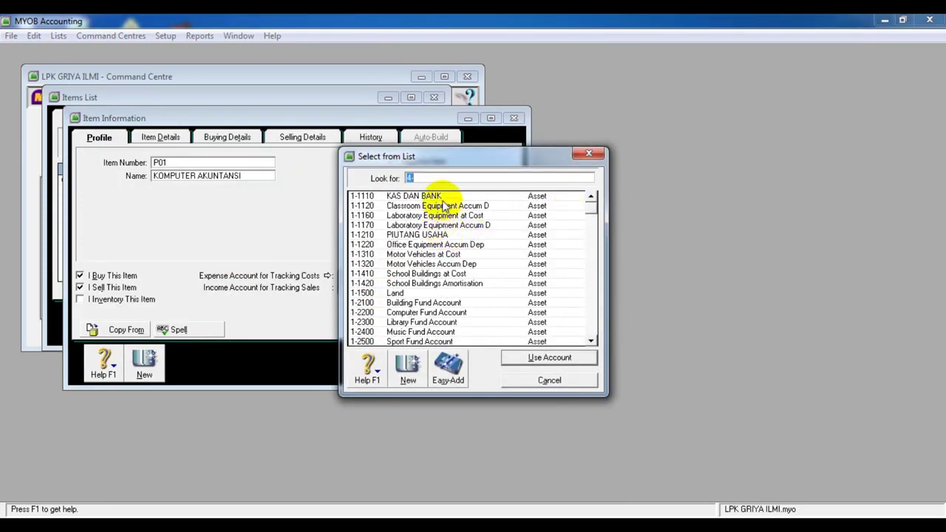
left_click(446, 235)
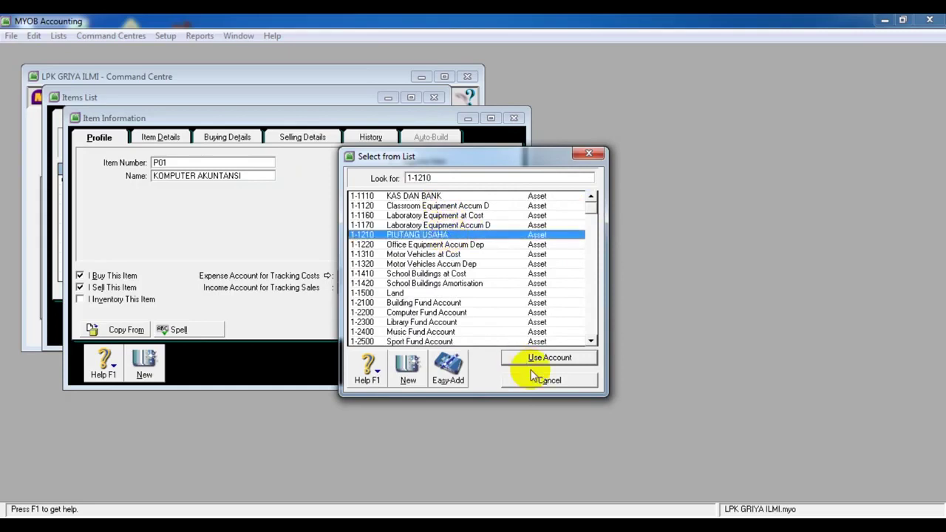
left_click(527, 359)
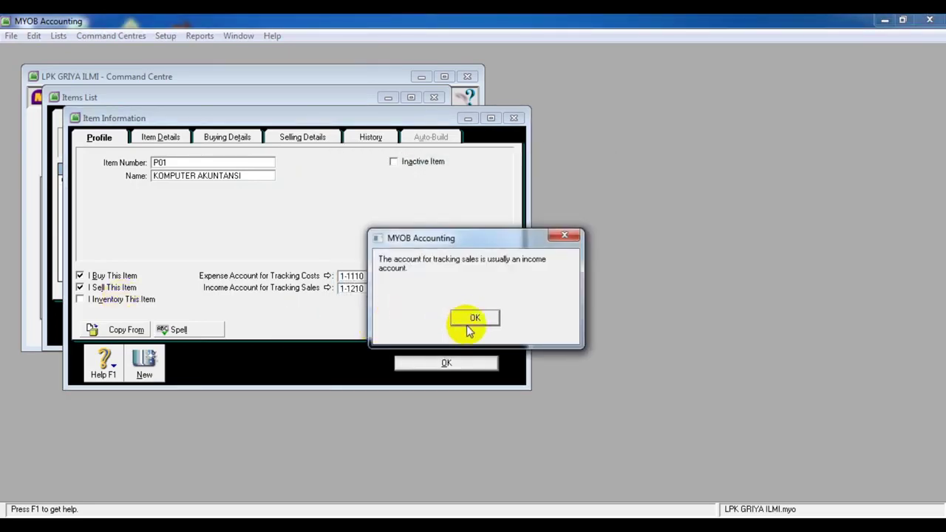
left_click(471, 318)
left_click(82, 300)
In the inventory asset account picker, select 1-3310 General Inventory and check 11500 Persediaan Modul in the PDF
left_click(379, 302)
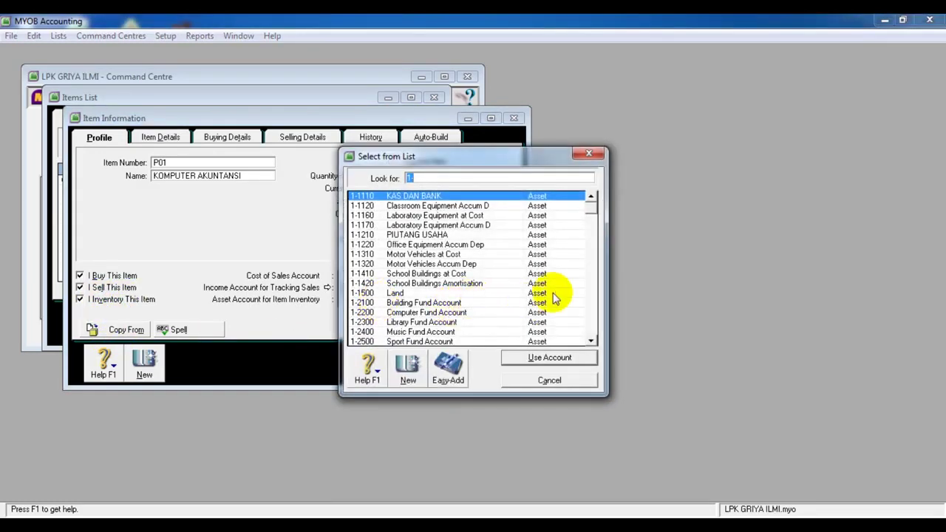
left_click(594, 339)
left_click(593, 338)
left_click(593, 338)
left_click(593, 339)
left_click(593, 338)
left_click(593, 338)
left_click(593, 339)
left_click(594, 338)
left_click(594, 338)
left_click(593, 338)
left_click(594, 338)
left_click(593, 338)
left_click(593, 339)
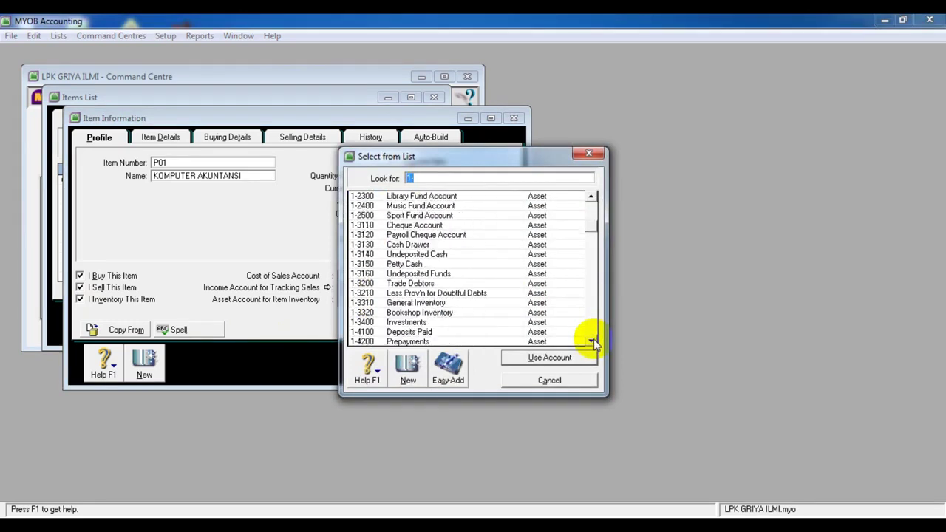
left_click(412, 304)
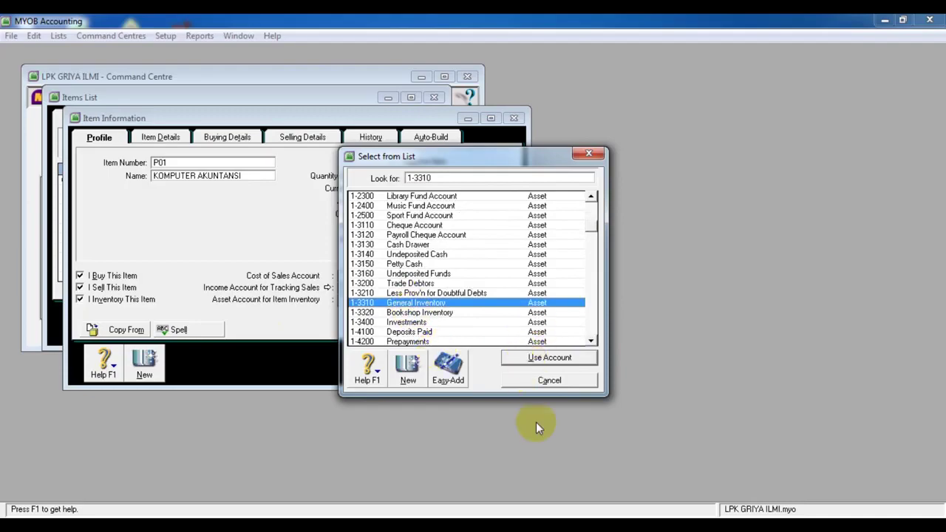
left_click(495, 526)
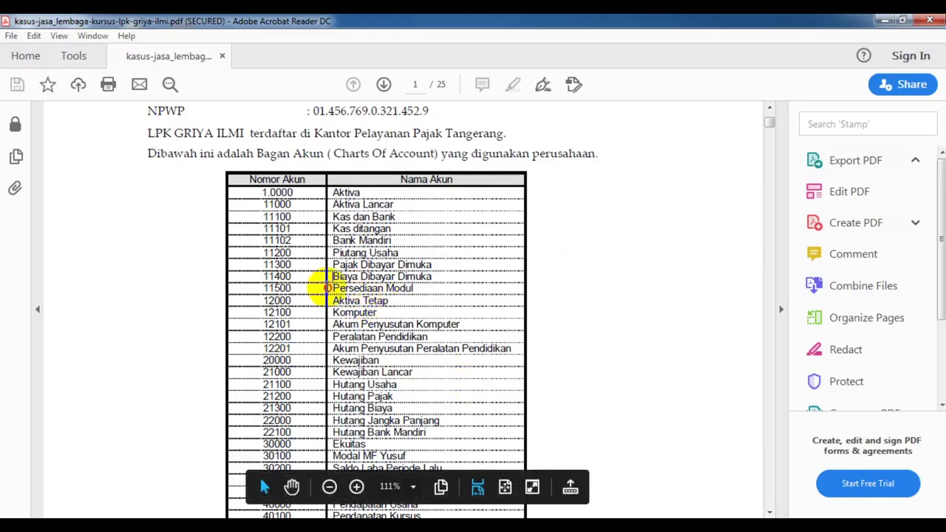
left_click_drag(326, 287, 410, 294)
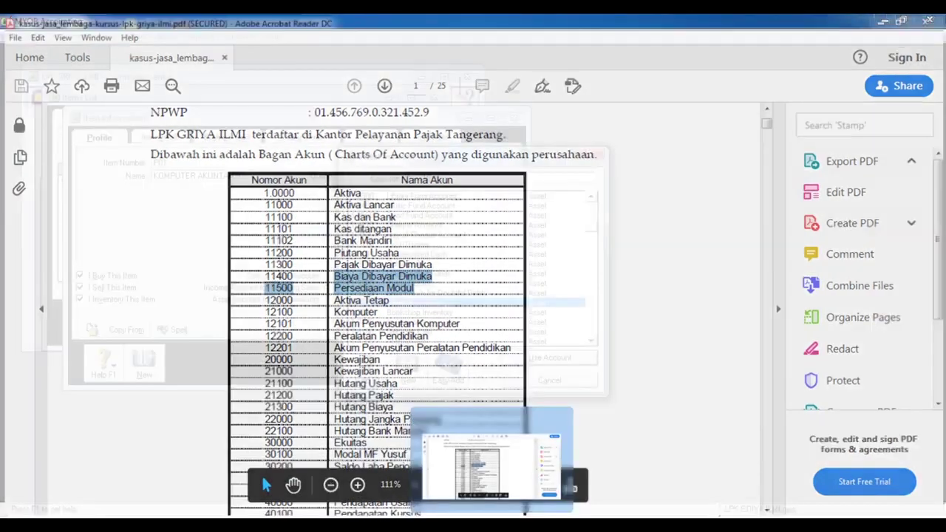
left_click(491, 455)
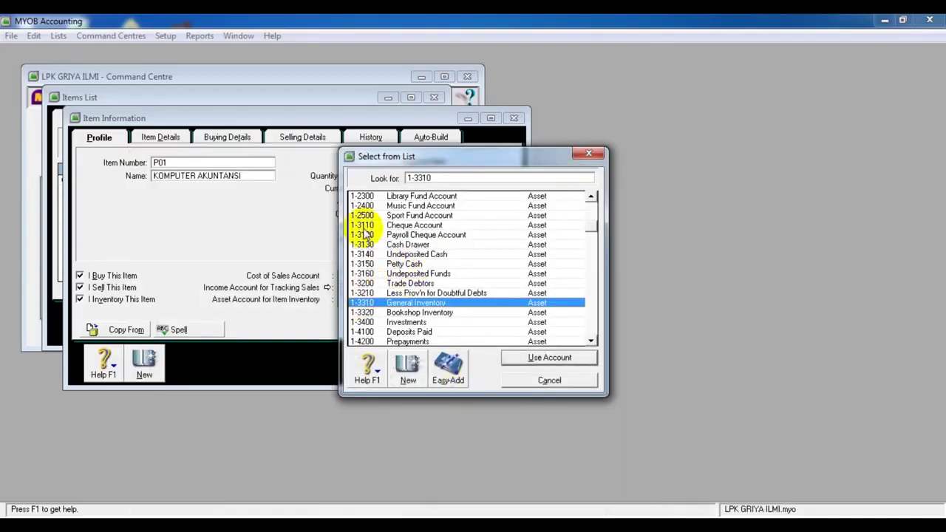
Try 1-1500 Land and 1-3310 General Inventory in the picker, then cancel without assigning either
scroll(364, 234, "up", 3)
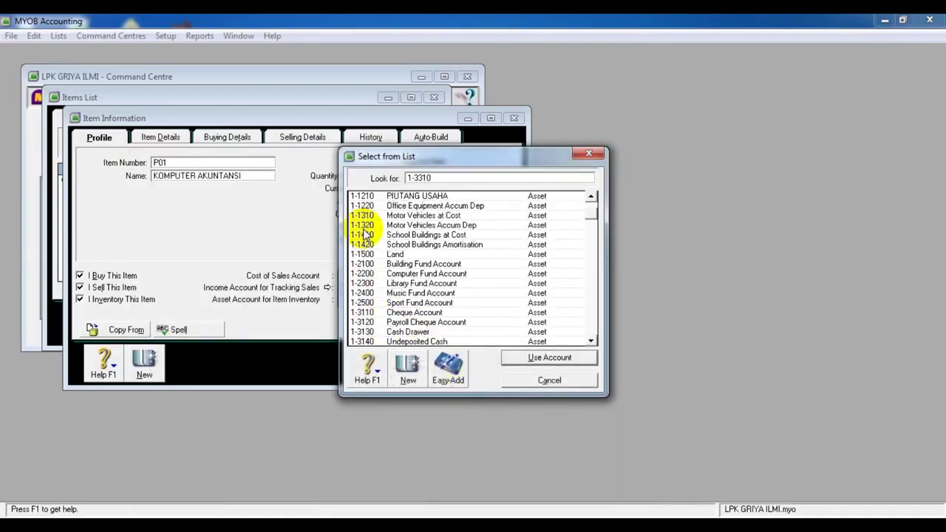
left_click(393, 255)
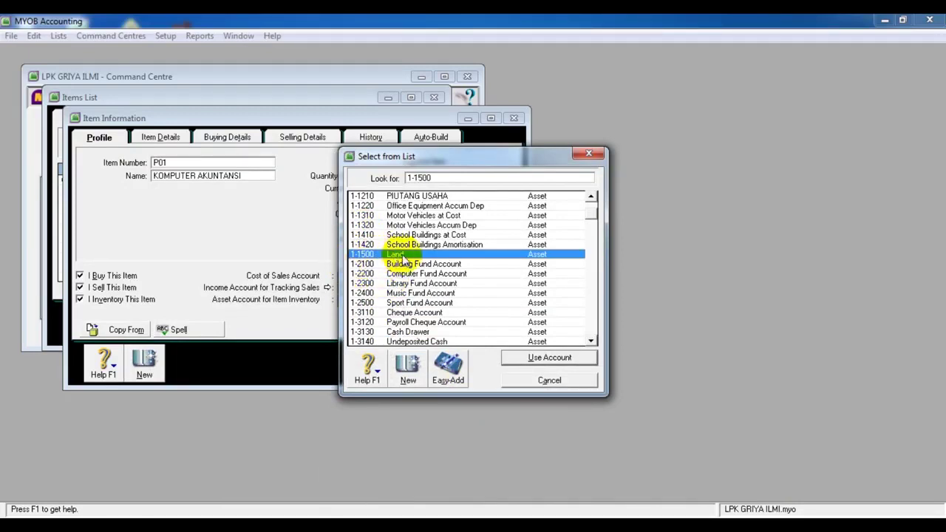
scroll(425, 294, "down", 2)
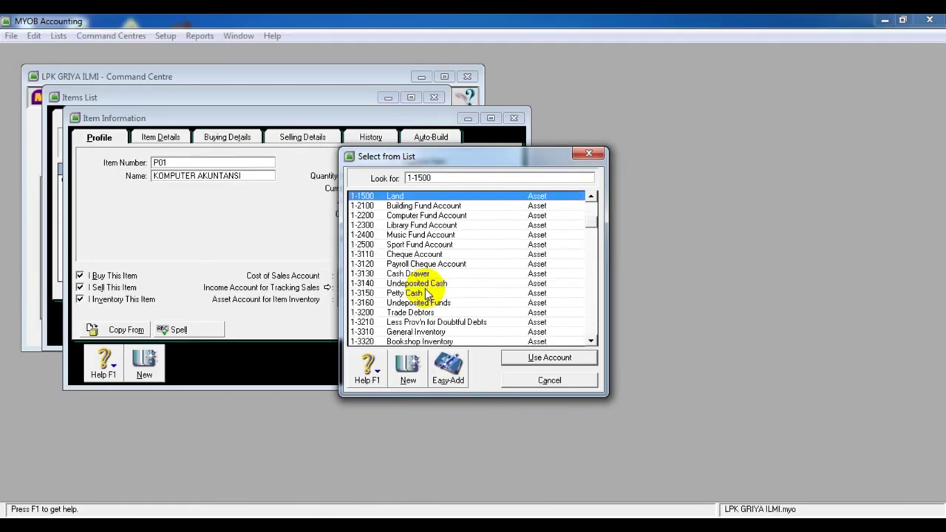
scroll(427, 294, "down", 1)
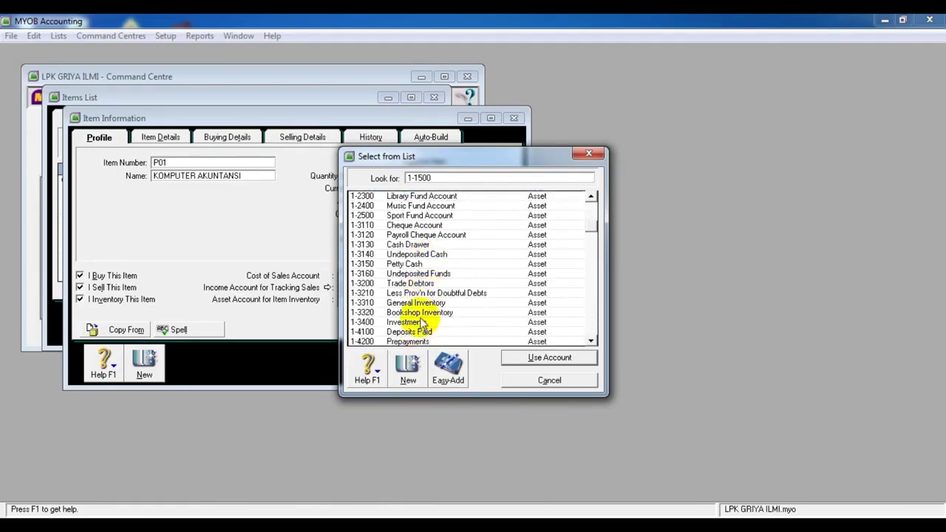
left_click(409, 304)
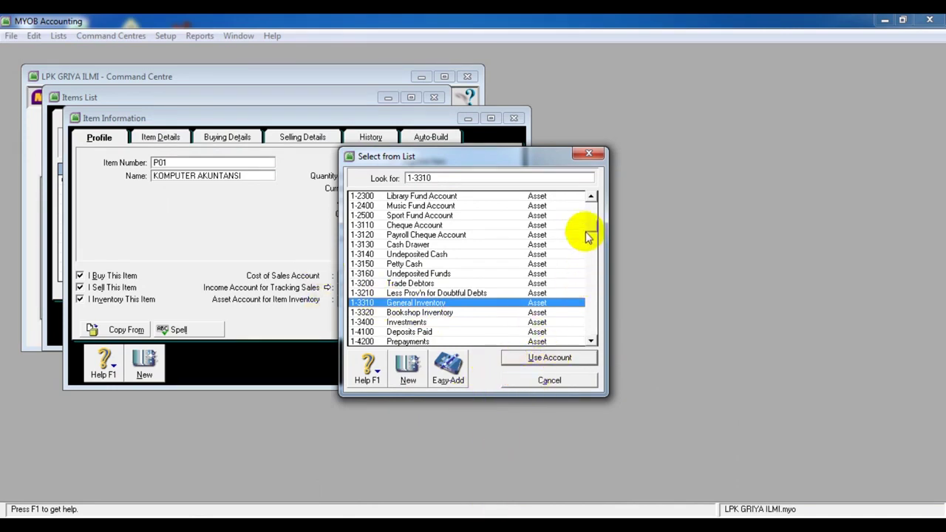
left_click(591, 202)
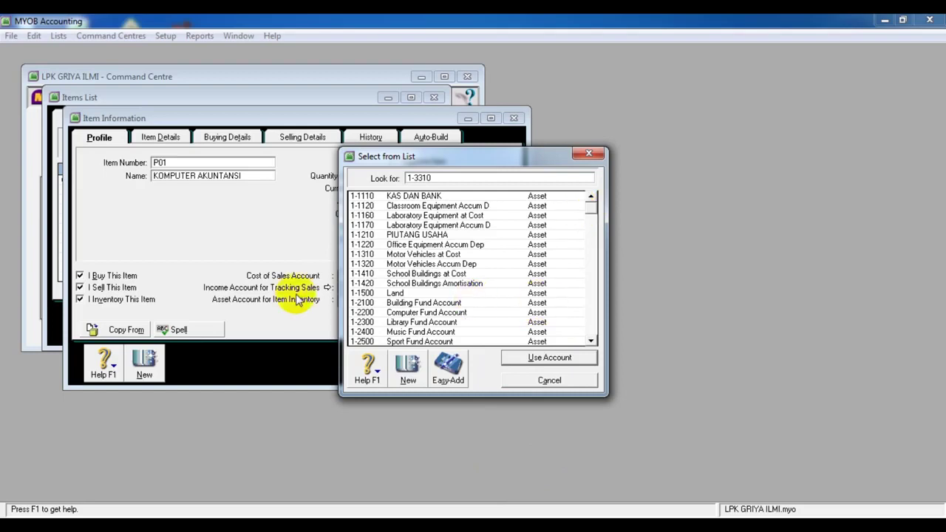
left_click(538, 382)
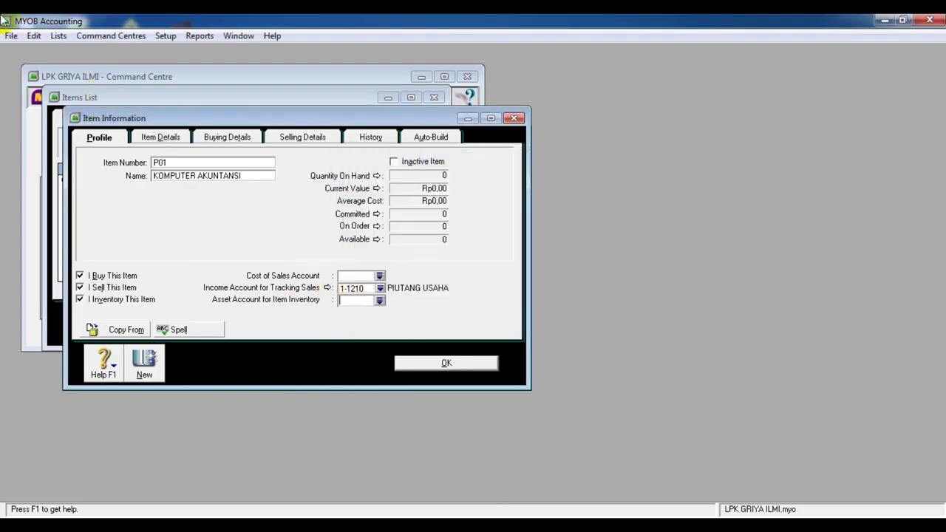
Open the Accounts List and bring up account 1-1500 Land for editing
left_click(34, 36)
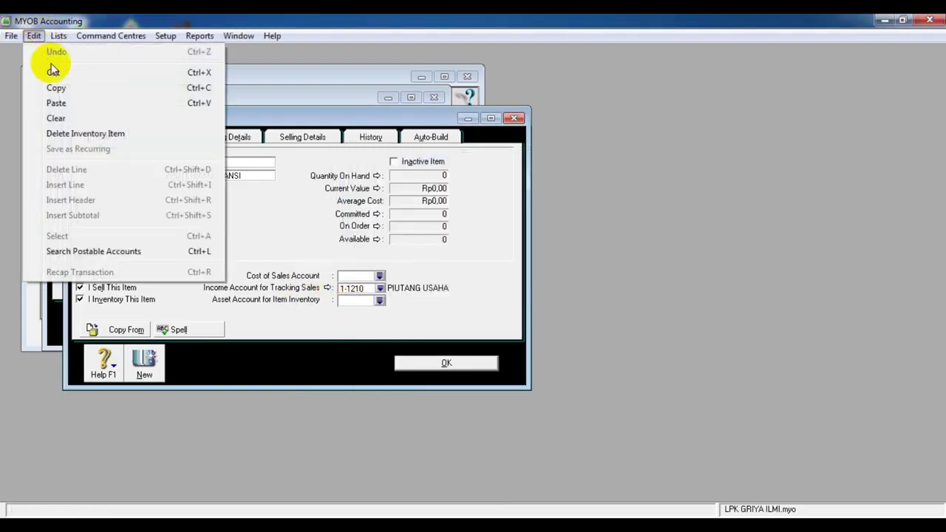
mouse_move(58, 35)
left_click(74, 52)
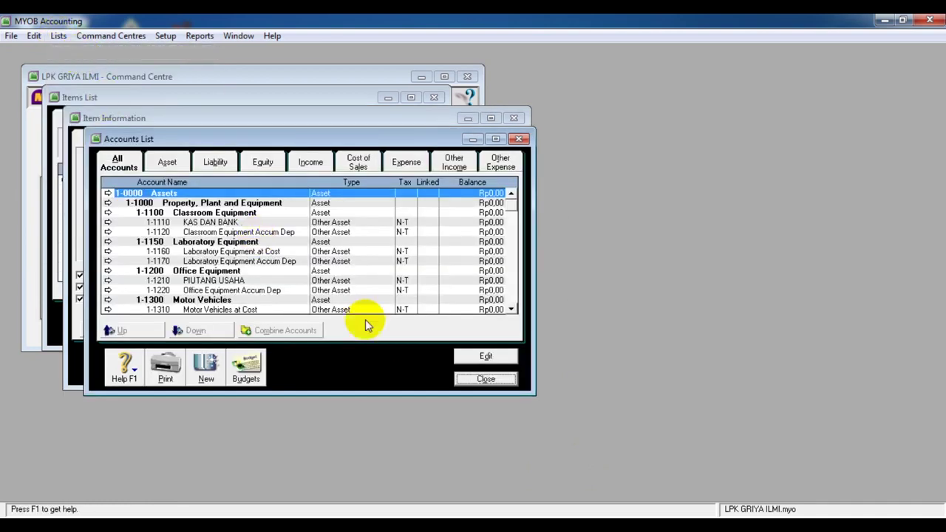
scroll(263, 249, "down", 3)
scroll(266, 249, "up", 2)
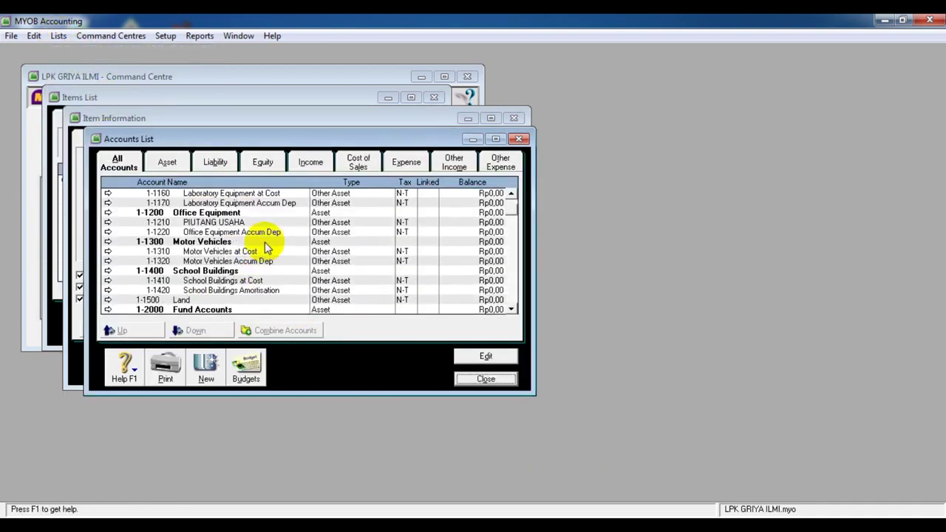
scroll(266, 249, "up", 1)
scroll(266, 249, "down", 1)
scroll(266, 249, "down", 2)
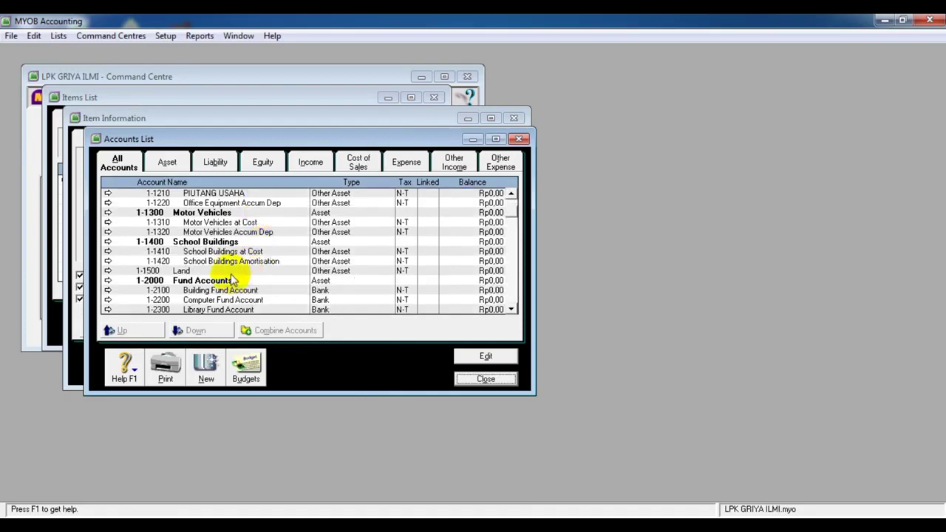
left_click(231, 272)
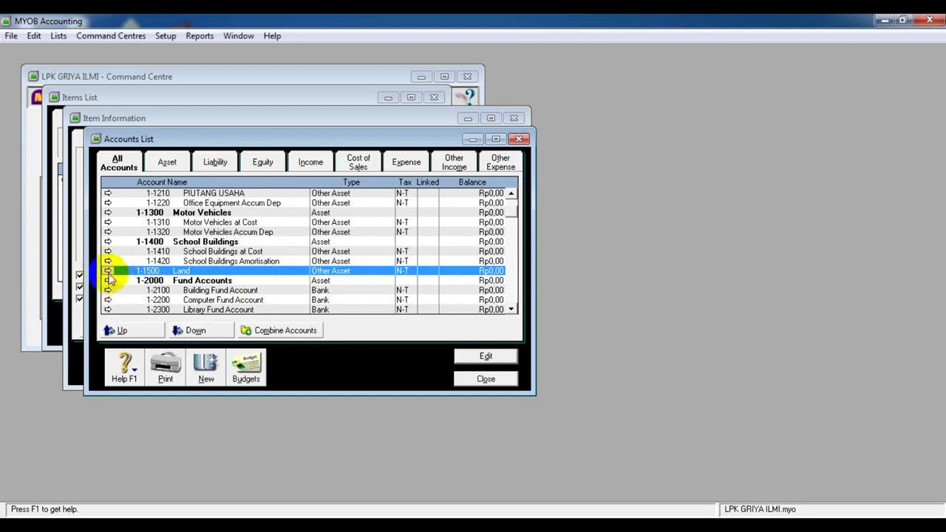
left_click(107, 272)
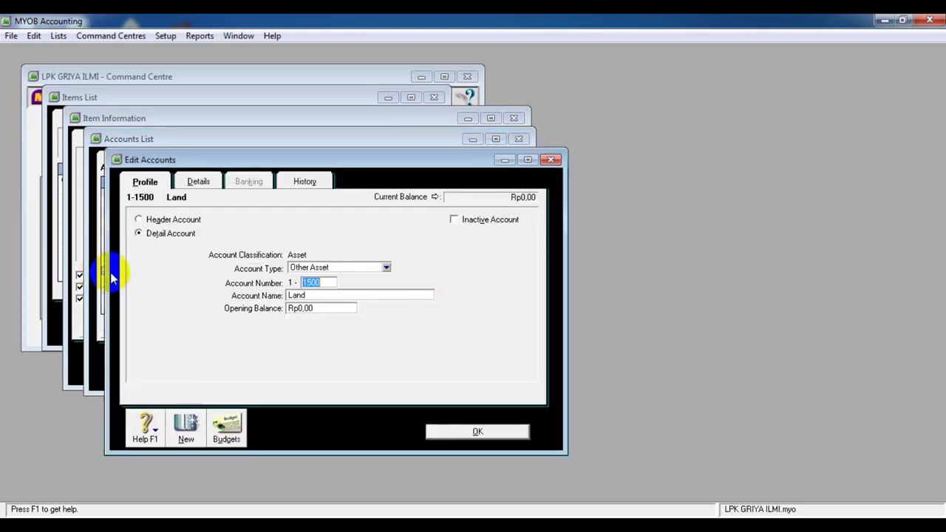
Rename 1-1500 Land to PERSEDIAAN MODUL, checking the name in the PDF, and save it
left_click(328, 295)
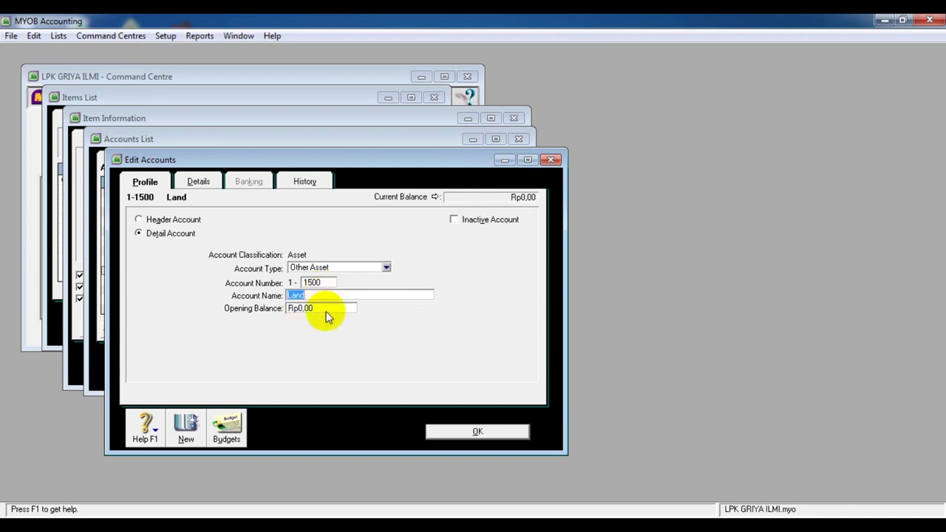
key("alt+Tab")
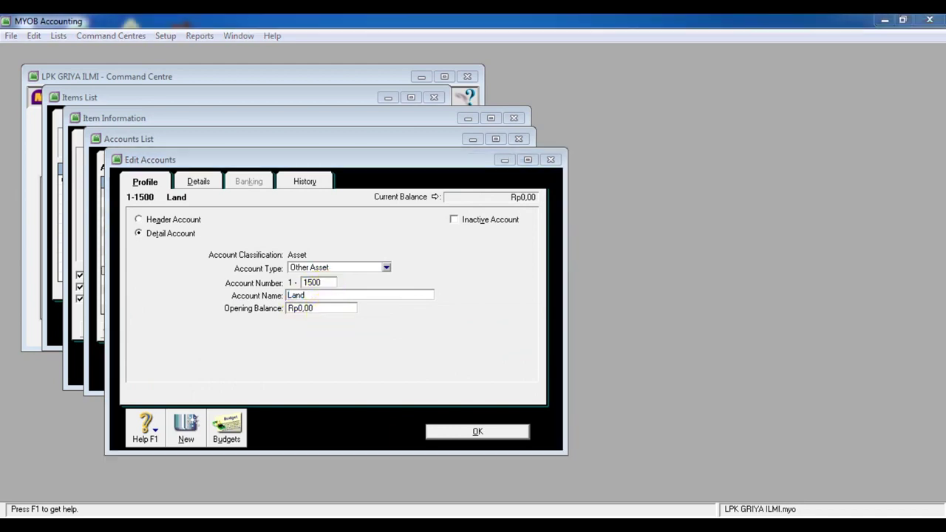
key("alt+Tab")
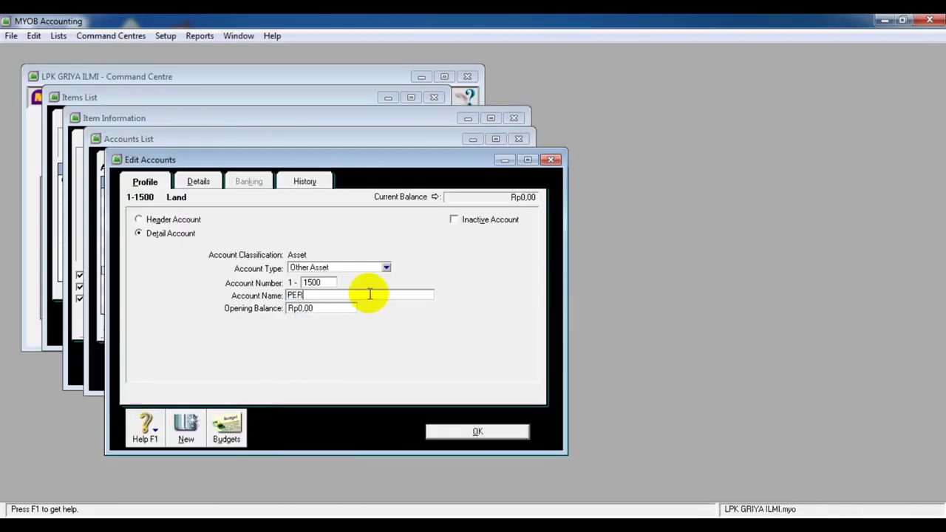
type("PERSEDIAAN MODUL")
left_click(452, 433)
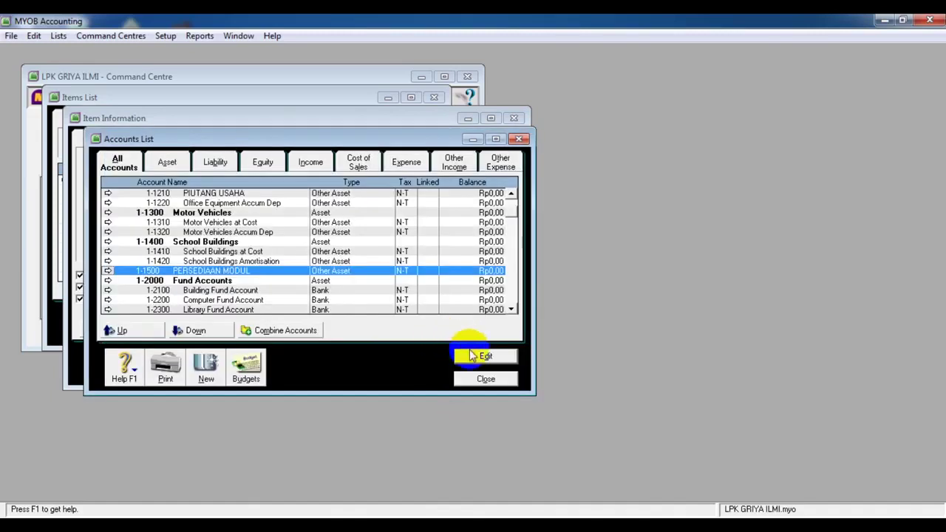
left_click(471, 381)
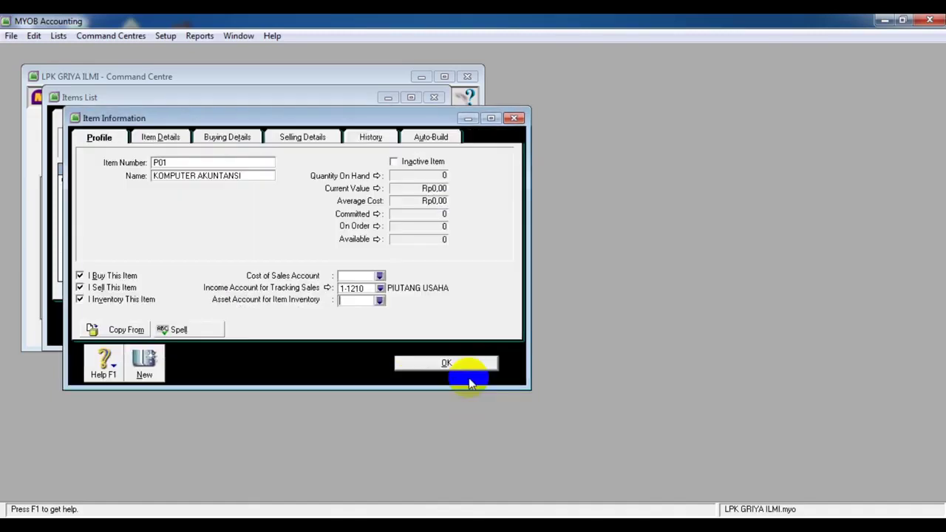
Assign 1-1500 PERSEDIAAN MODUL as P01's inventory asset account; saving reports cost of sales missing
left_click(379, 299)
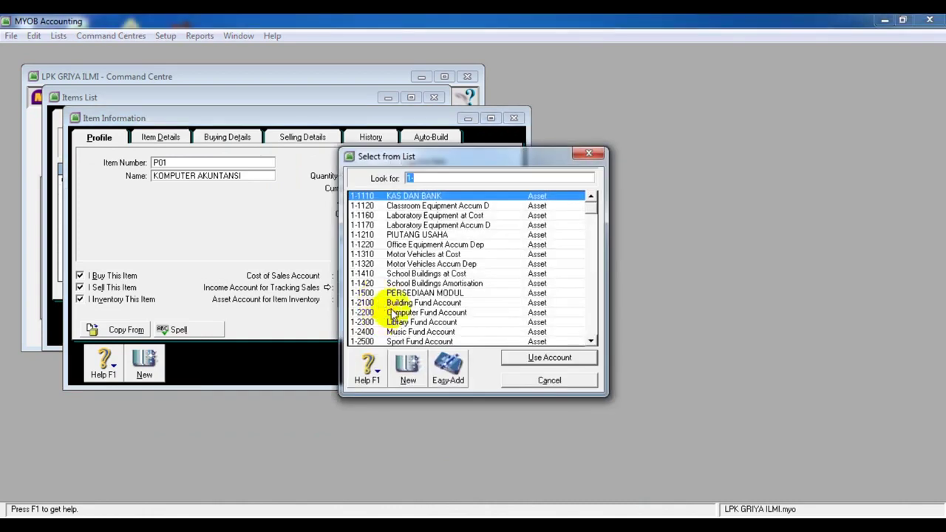
left_click(447, 294)
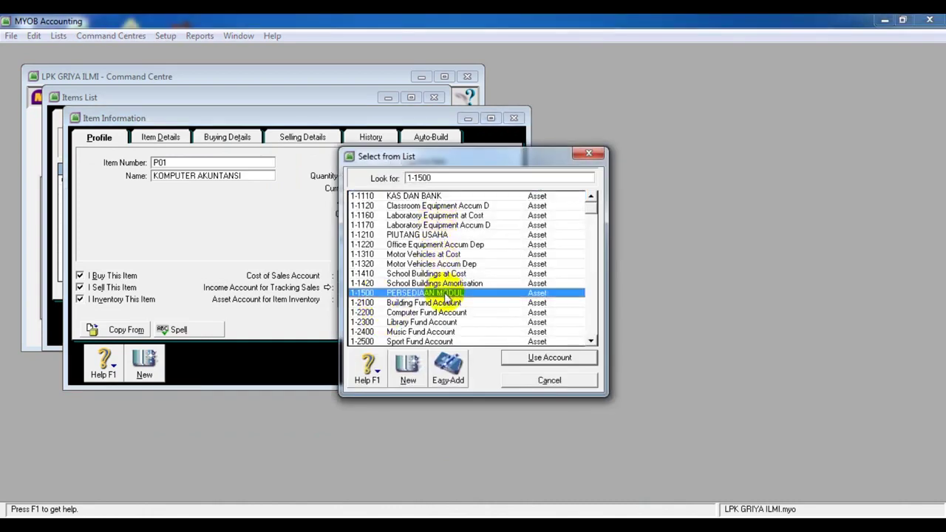
left_click(514, 358)
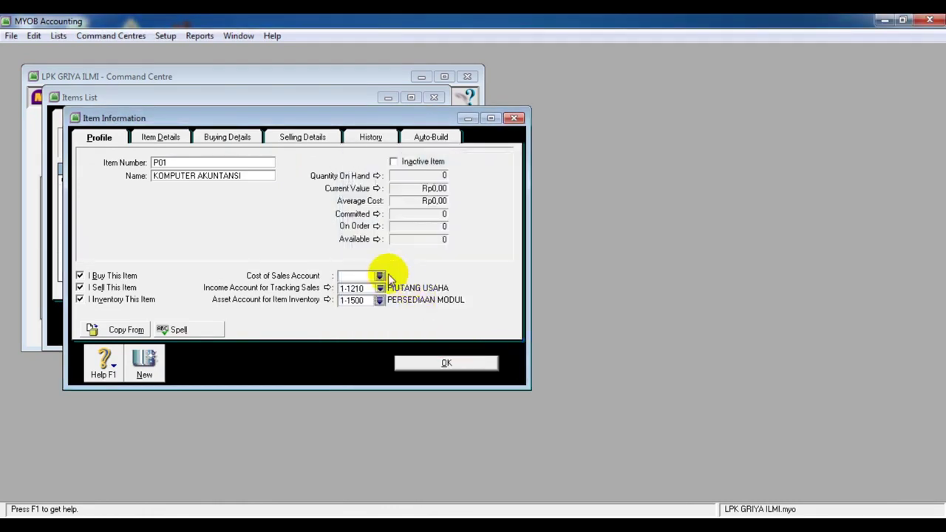
left_click(448, 363)
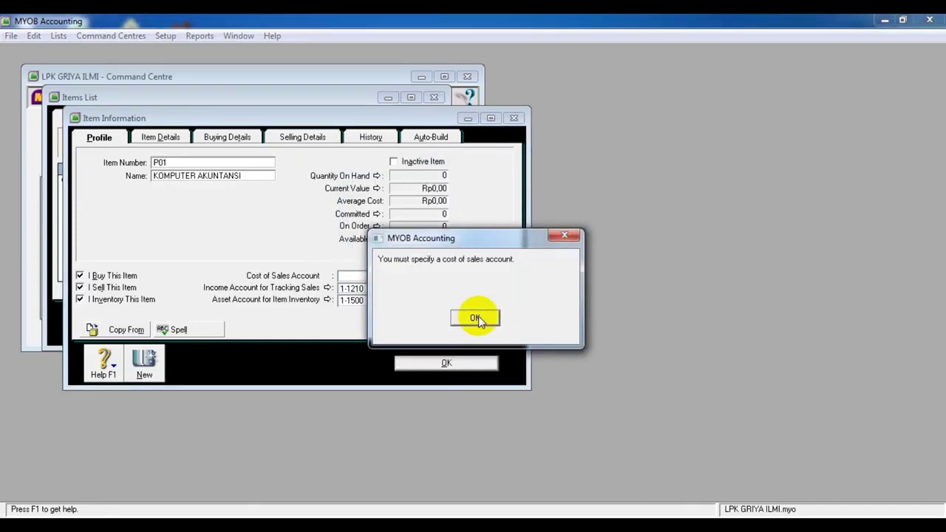
left_click(476, 318)
Set 1-1110 KAS DAN BANK as P01's cost of sales account and acknowledge the warning
left_click(379, 275)
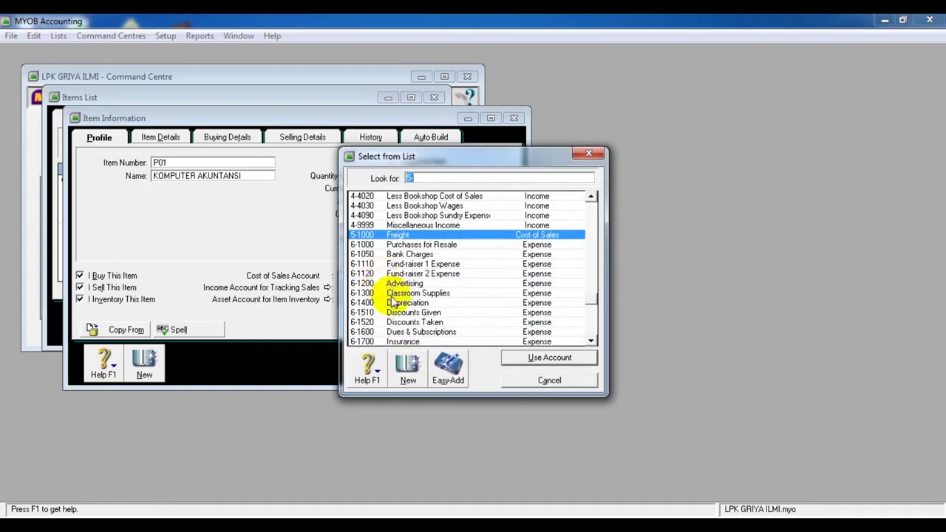
left_click_drag(595, 303, 591, 201)
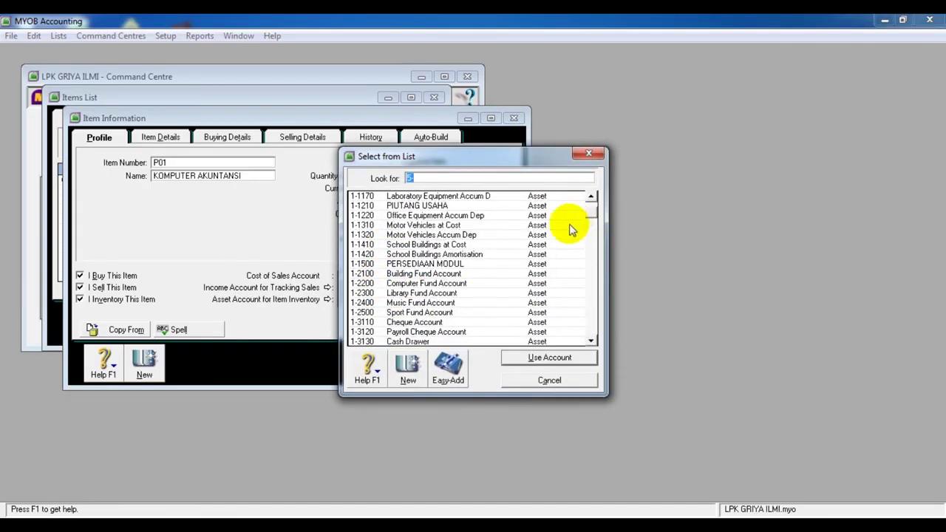
left_click_drag(591, 212, 591, 201)
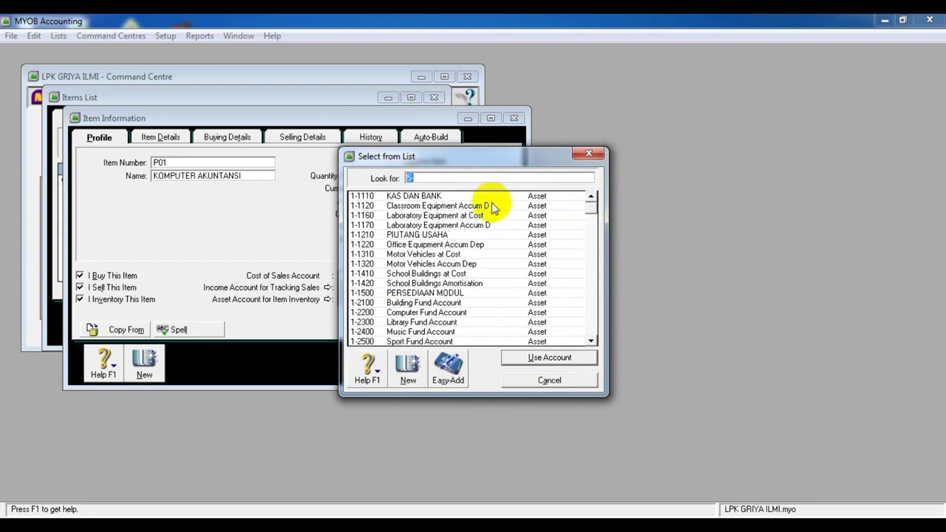
left_click(477, 197)
left_click(546, 358)
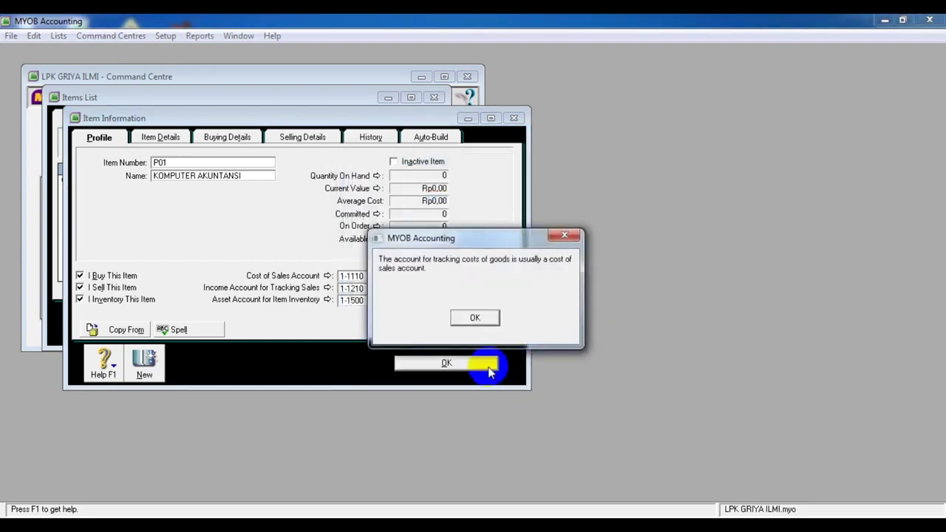
left_click(484, 321)
Clear the missing sales tax code warning and list P01's sales tax codes: FRE, GST 7%, IMP, N-T
left_click(445, 363)
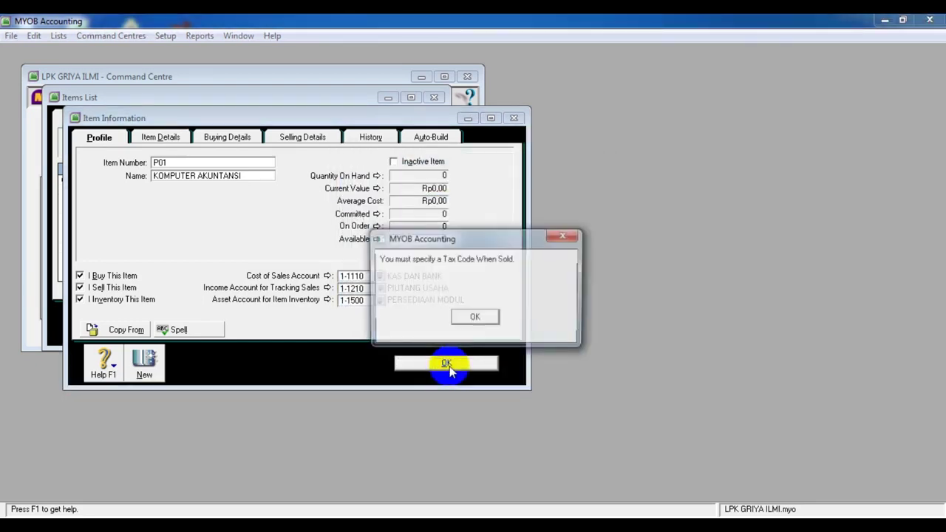
left_click(467, 317)
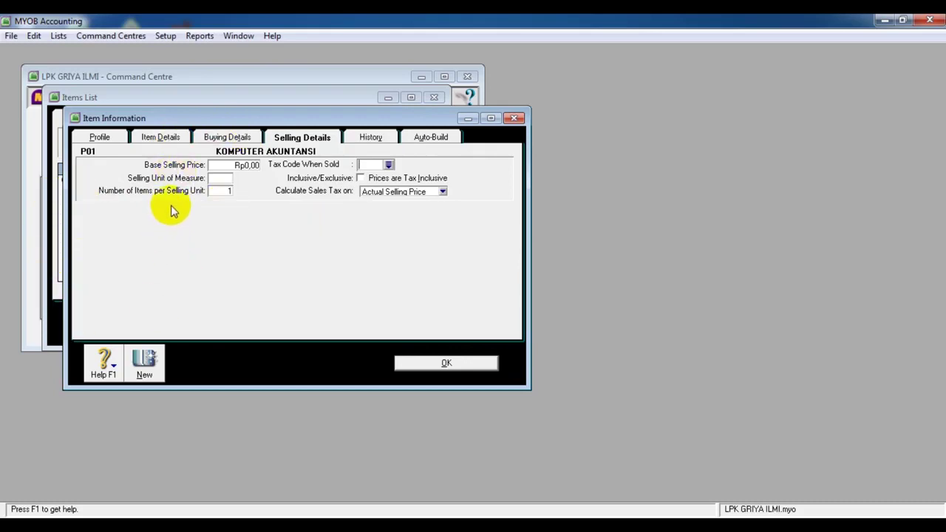
left_click(388, 165)
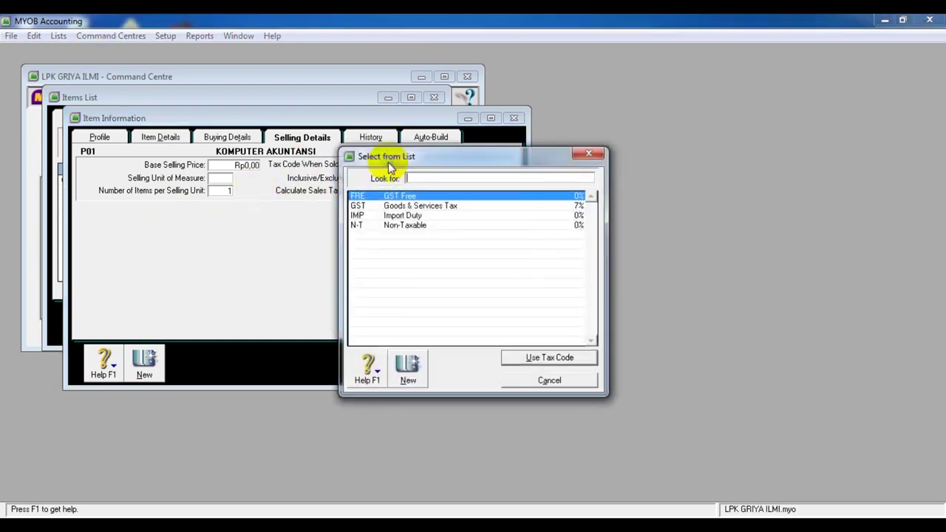
left_click(523, 526)
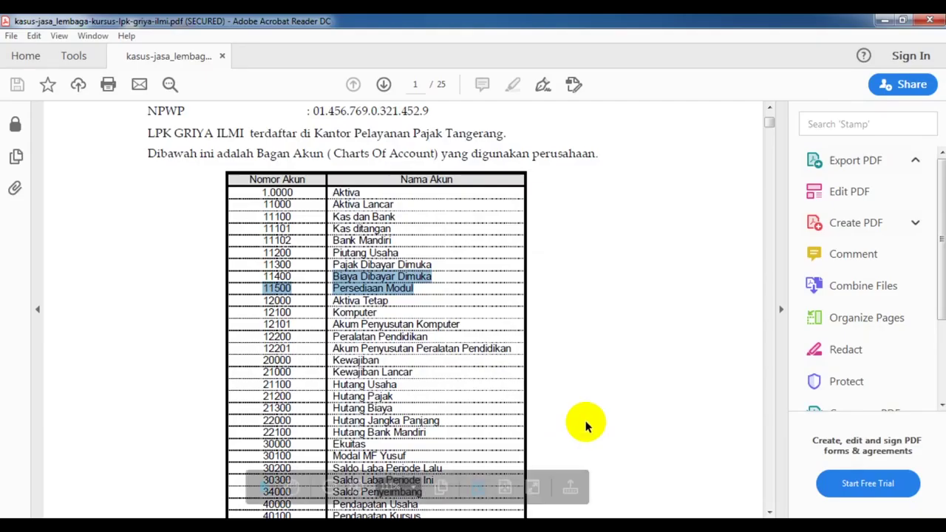
scroll(510, 336, "down", 15)
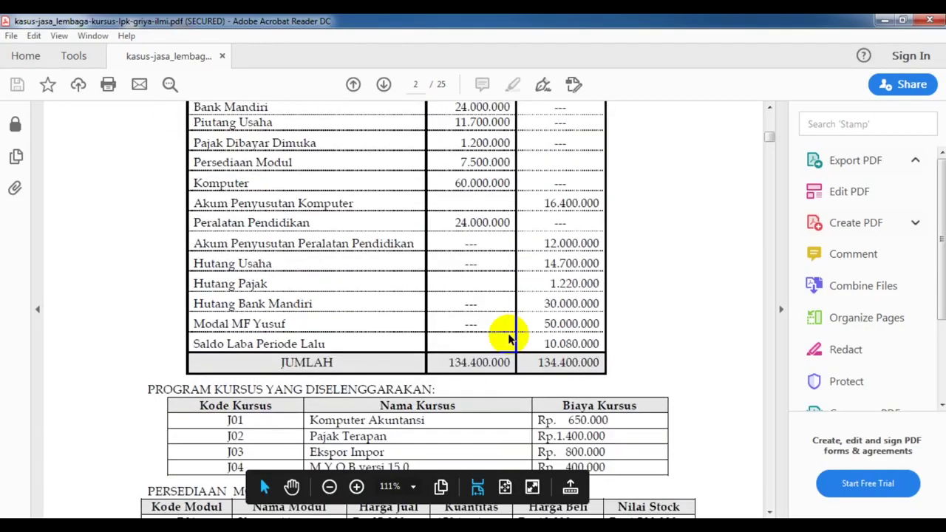
scroll(510, 336, "down", 14)
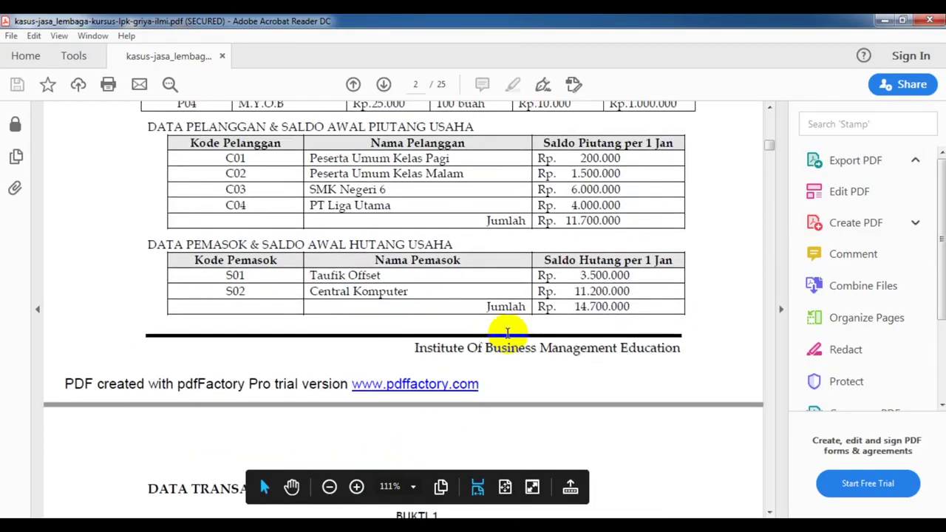
scroll(508, 333, "down", 4)
scroll(507, 333, "up", 7)
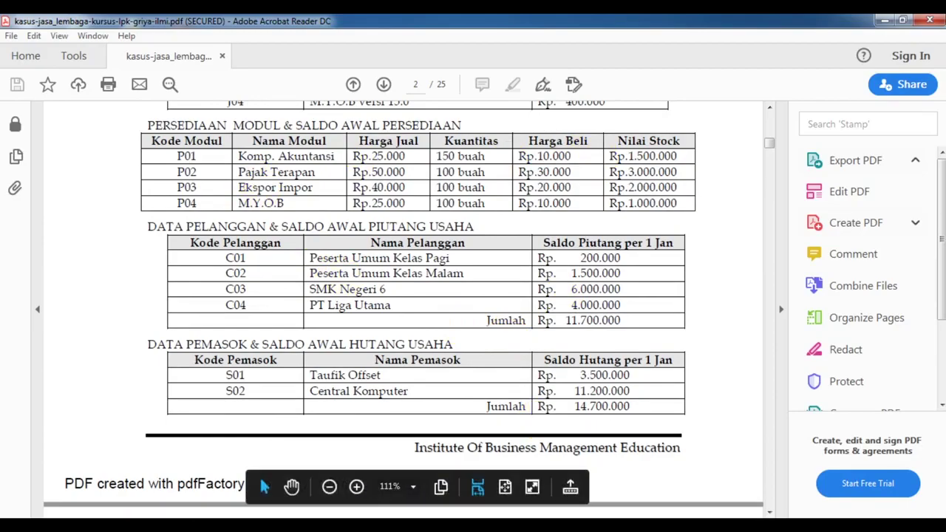
key("alt+Tab")
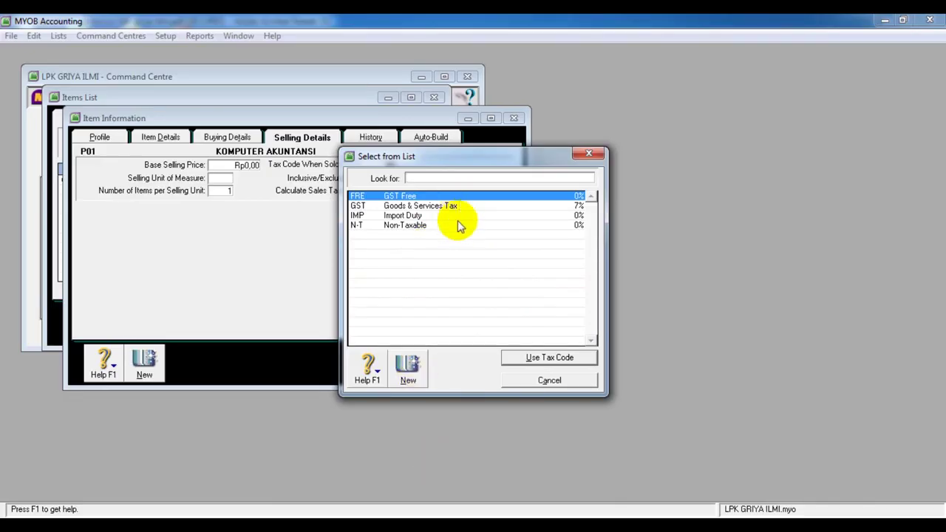
Give P01 tax code N-T when sold and a Rp25.000,00 base selling price, then try saving
type("N-T")
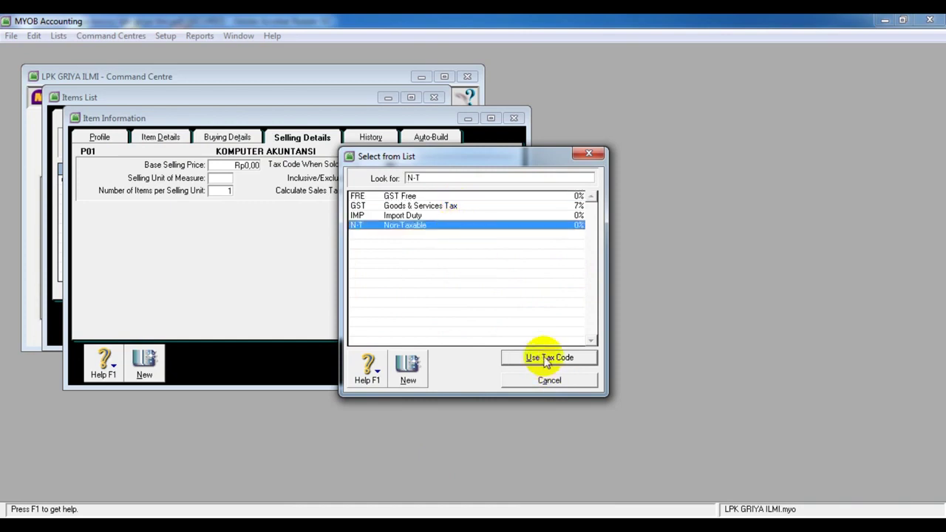
left_click(538, 356)
left_click(236, 165)
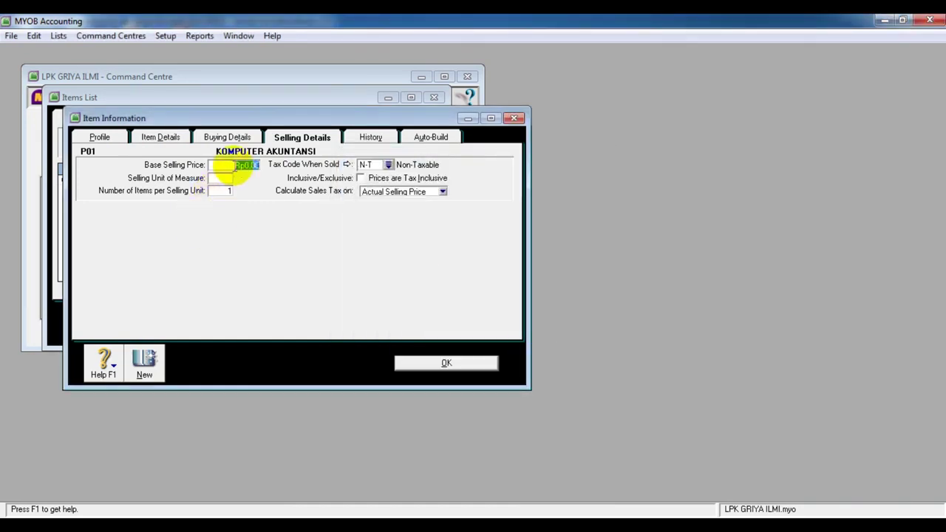
key("alt+Tab")
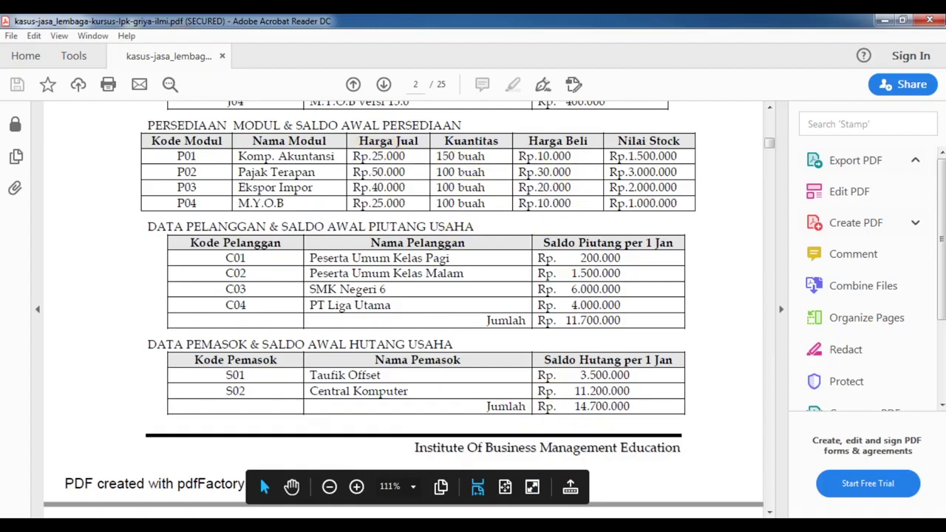
key("alt+Tab")
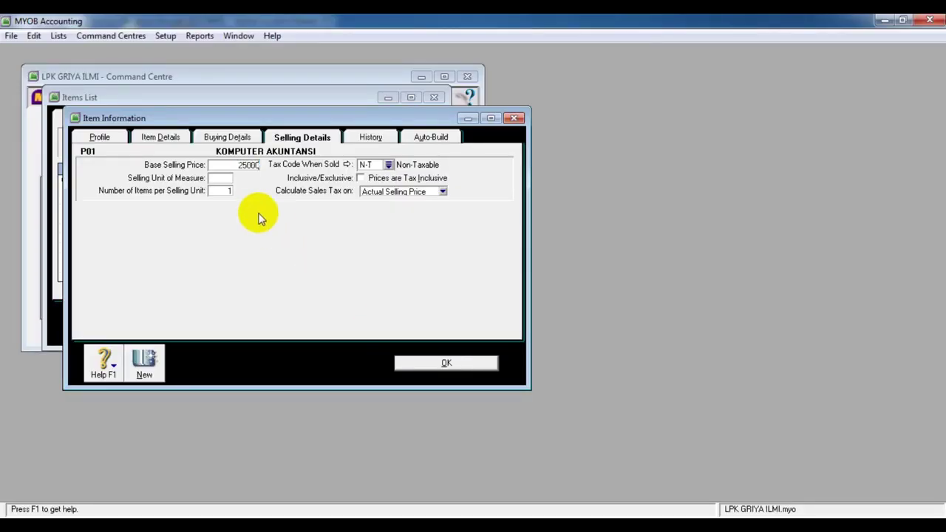
left_click(226, 179)
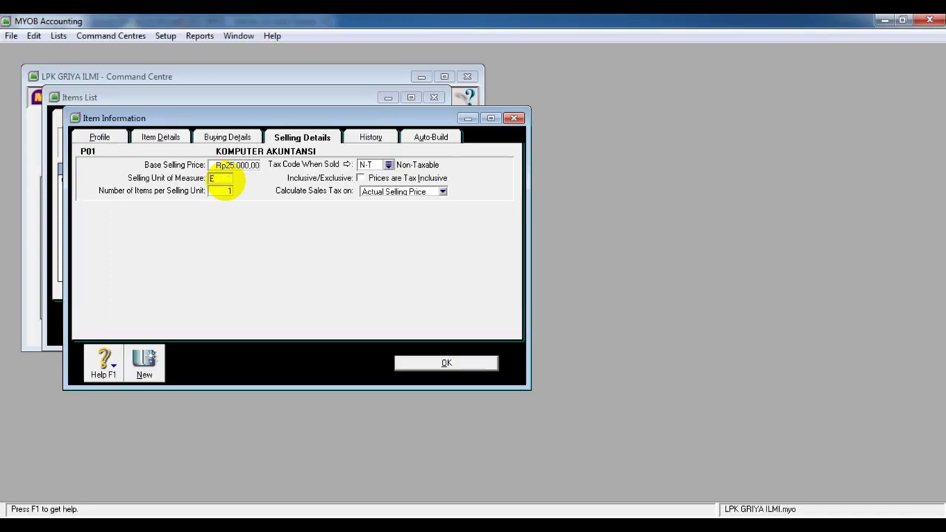
key("BackSpace")
left_click(453, 364)
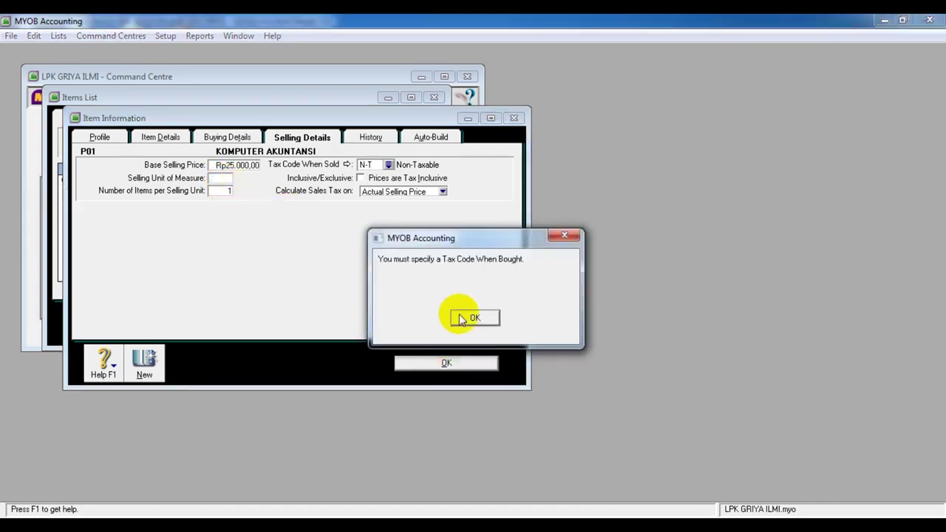
Set P01's tax code when bought to N-T, standard cost Rp1.500.000,00, one item per buying unit
left_click(471, 318)
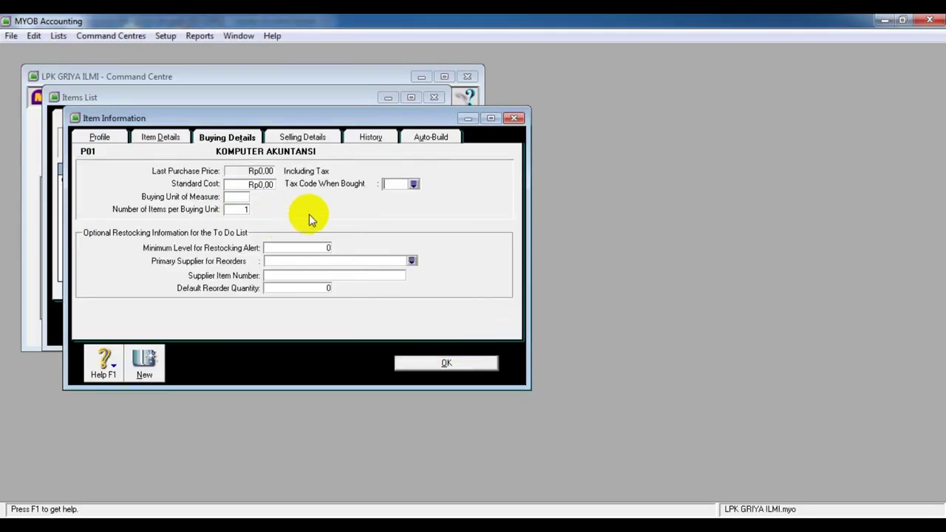
left_click(413, 184)
left_click(403, 224)
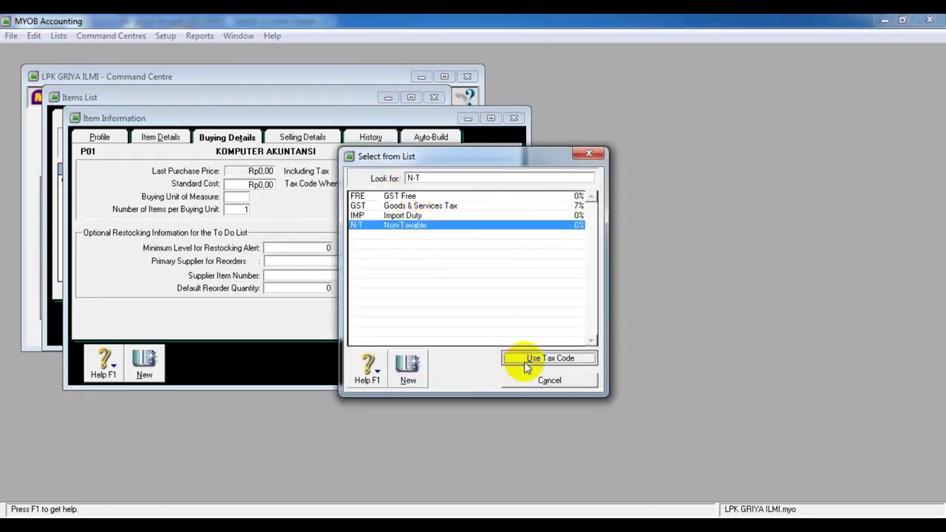
left_click(526, 362)
left_click(263, 184)
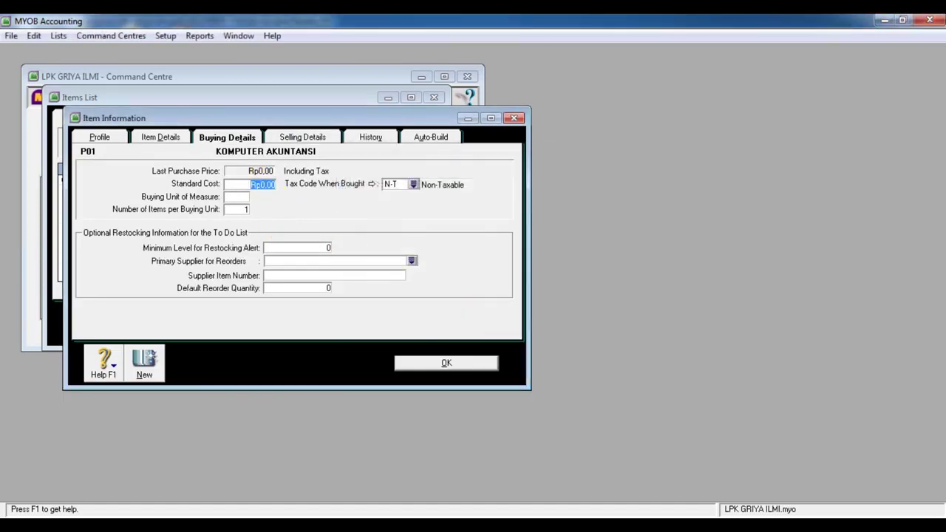
key("alt+Tab")
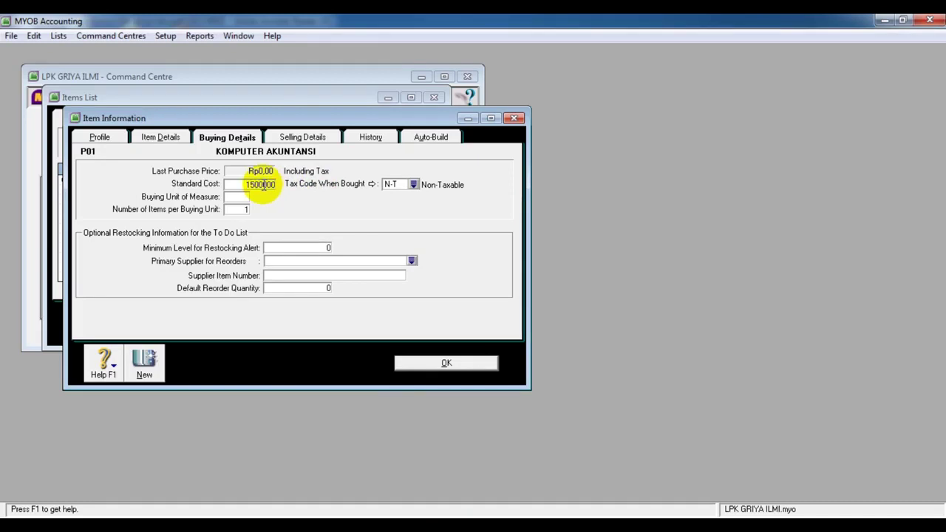
left_click(244, 198)
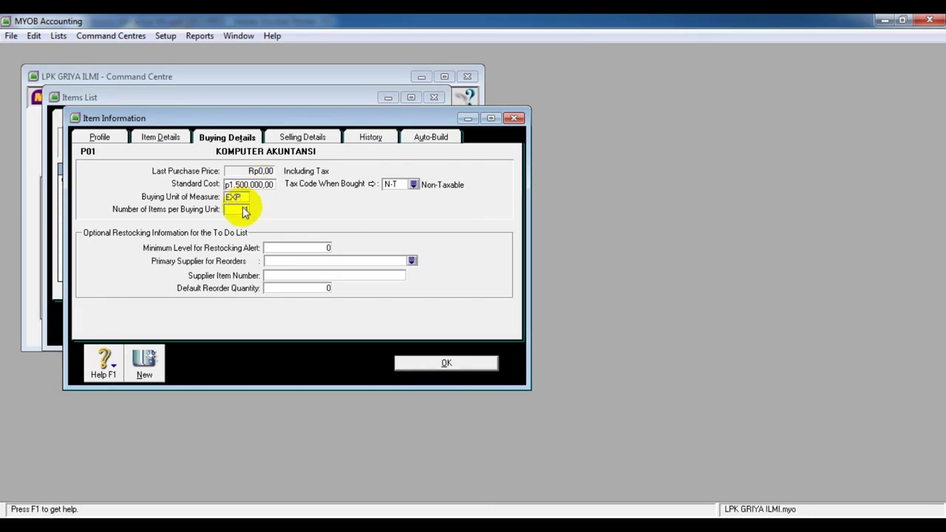
left_click(244, 210)
Save item P01, view the Inventoried items list, and close it
left_click(447, 361)
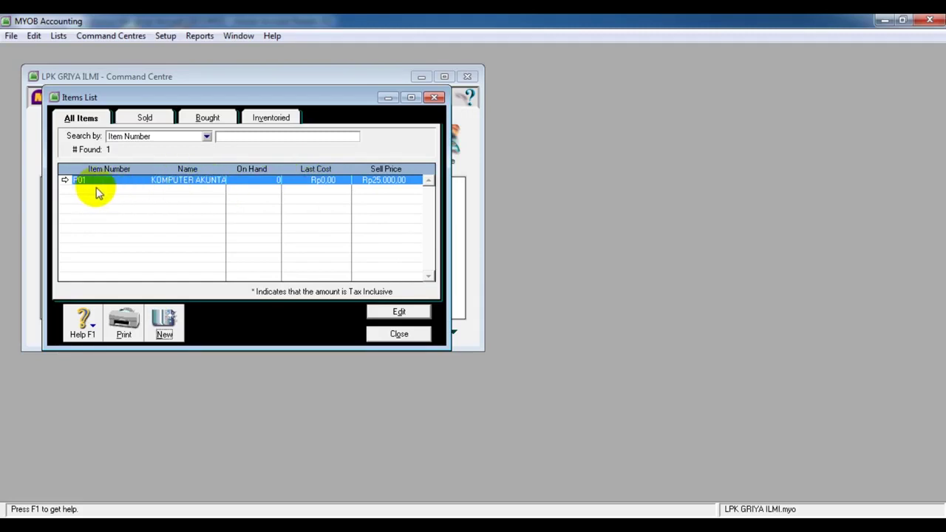
left_click(279, 120)
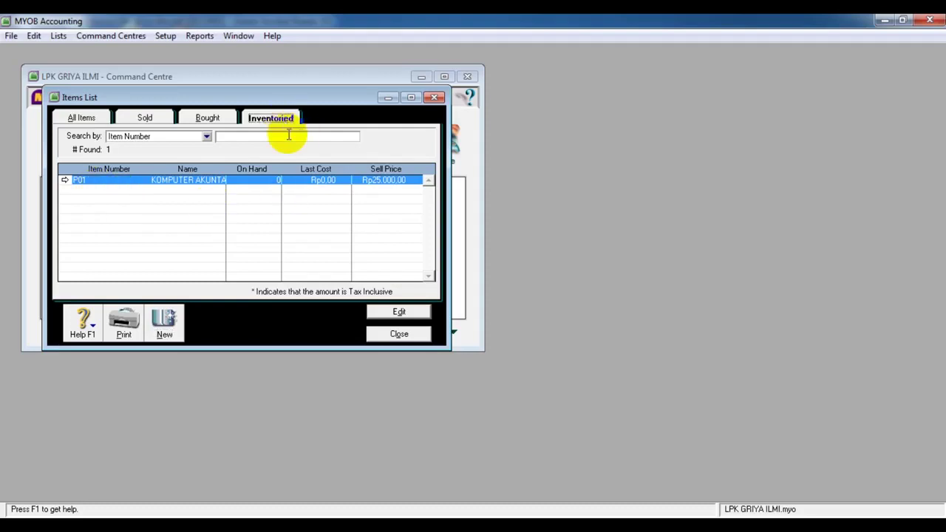
left_click(399, 334)
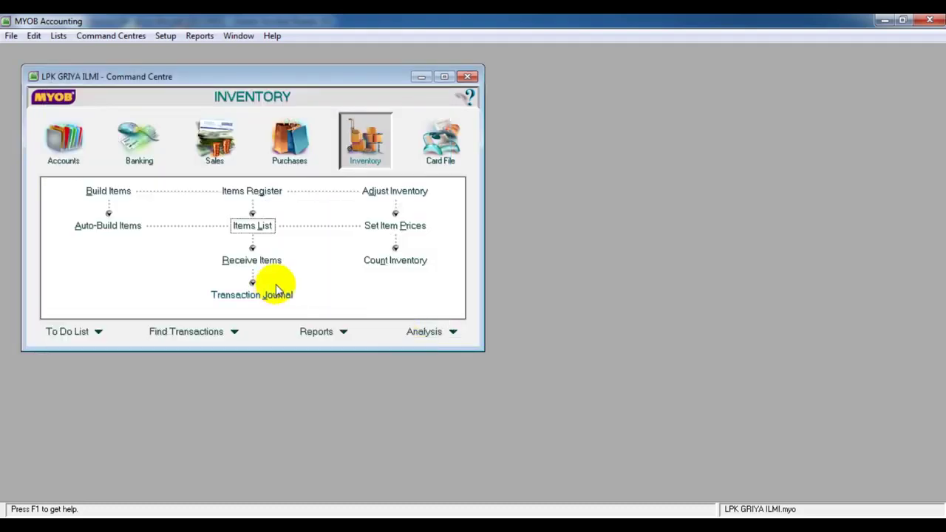
key("alt+Tab")
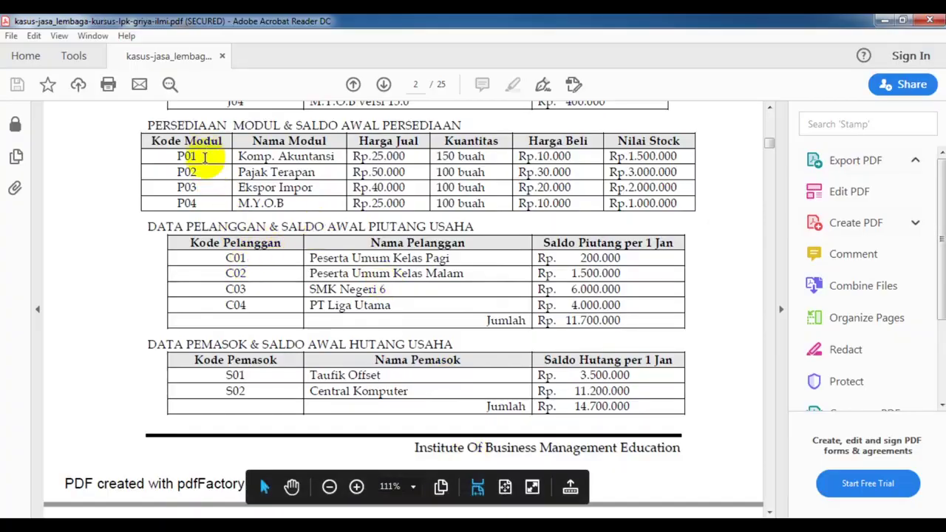
scroll(197, 222, "up", 3)
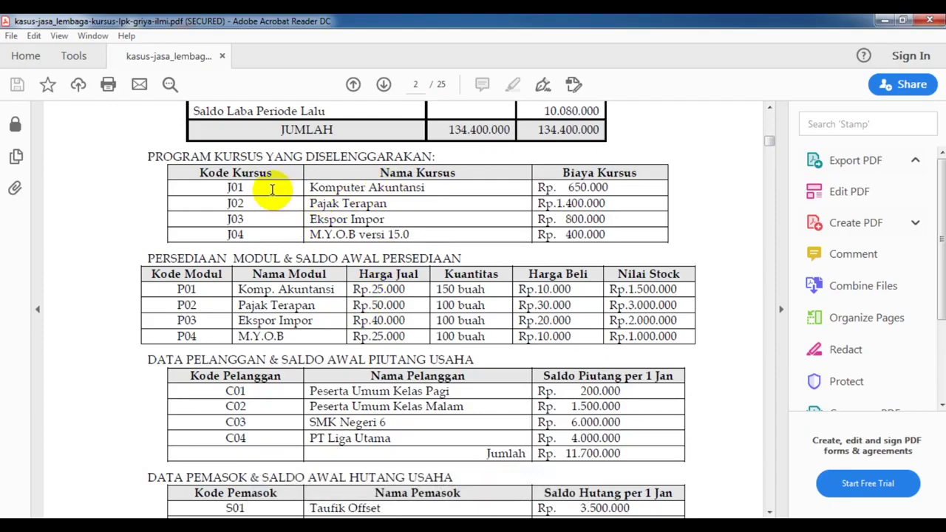
scroll(359, 342, "down", 15)
scroll(358, 338, "down", 2)
scroll(359, 336, "up", 15)
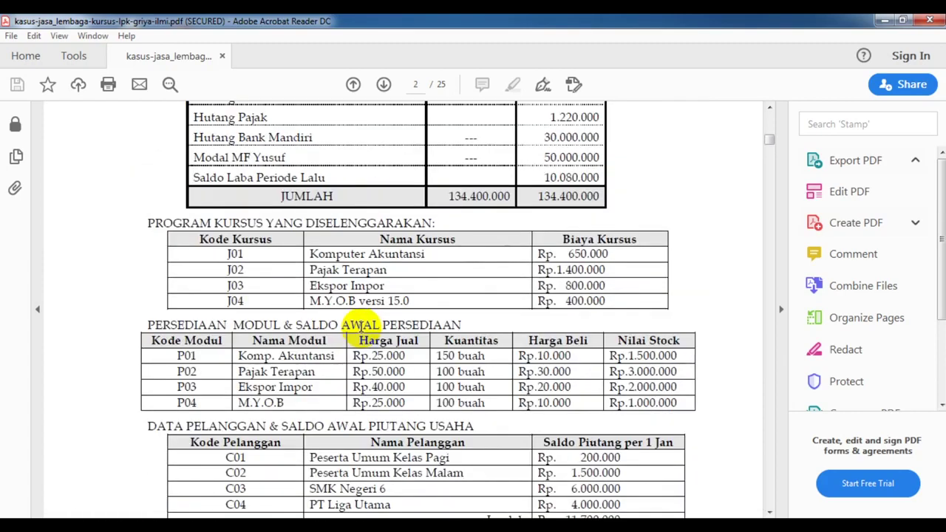
scroll(360, 326, "up", 5)
scroll(360, 327, "down", 4)
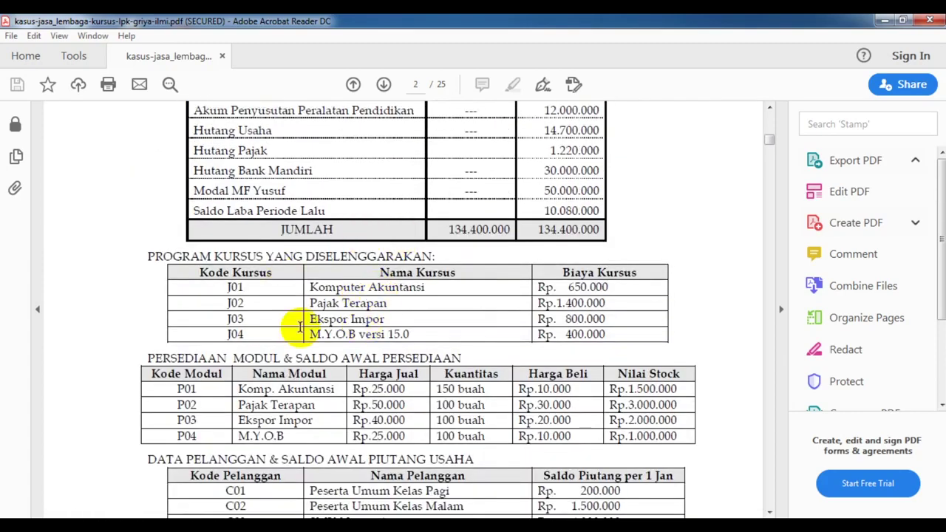
scroll(291, 333, "down", 3)
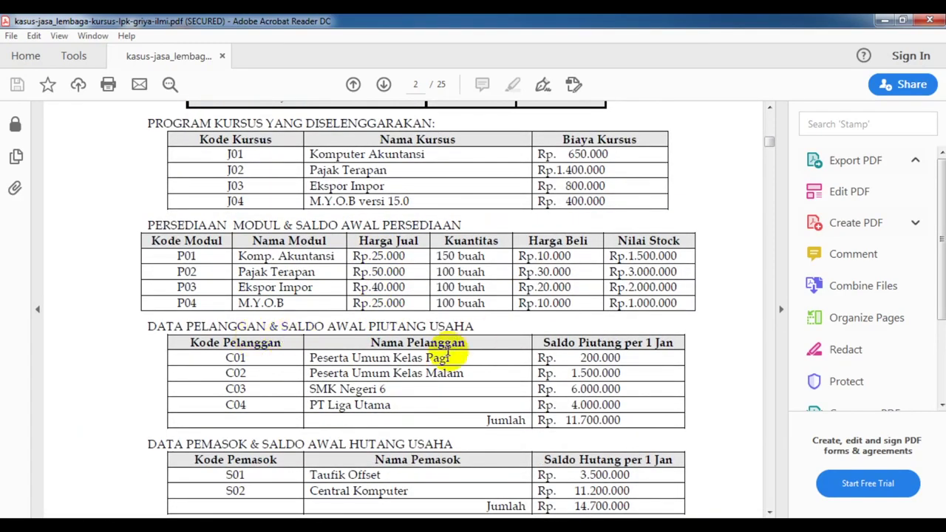
scroll(449, 353, "down", 2)
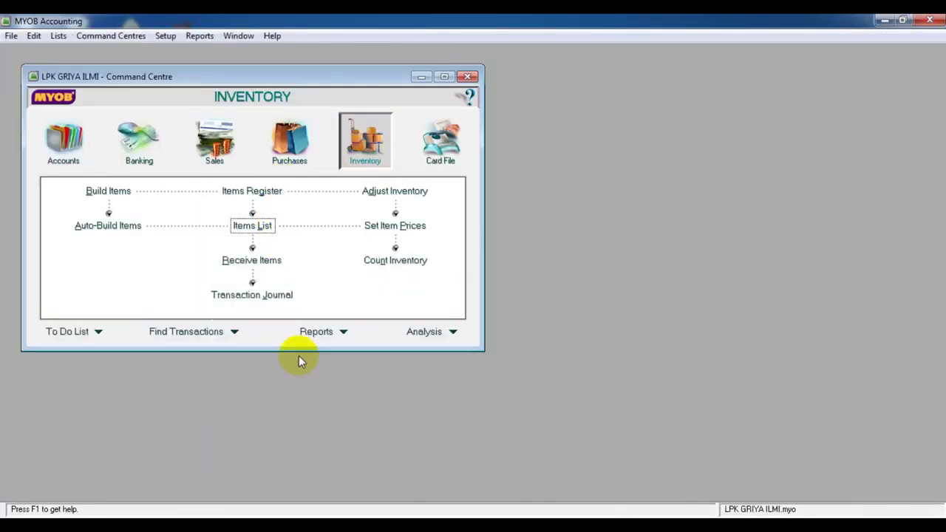
Switch the Command Centre to the Card File area
left_click(425, 146)
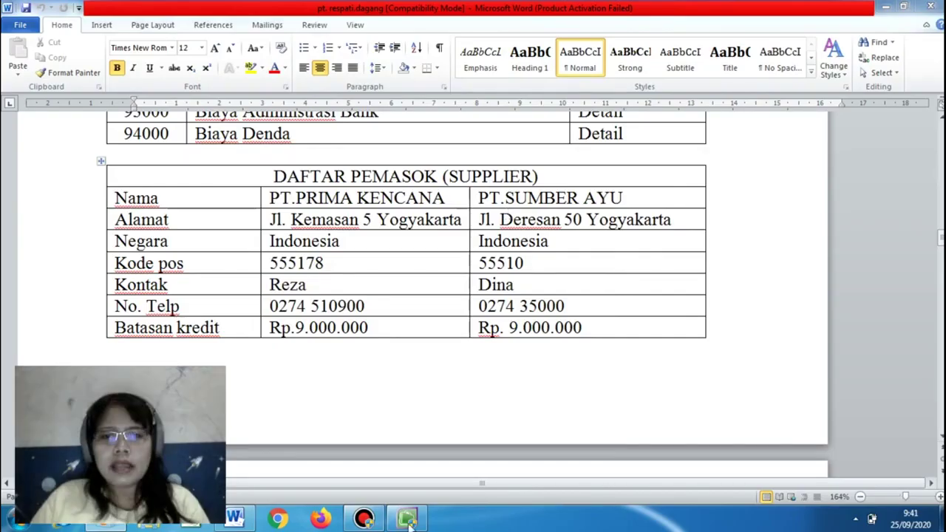
Review the DAFTAR PEMASOK supplier table in Word, with Rp9.000.000 credit limits, then return to MYOB
mouse_move(410, 521)
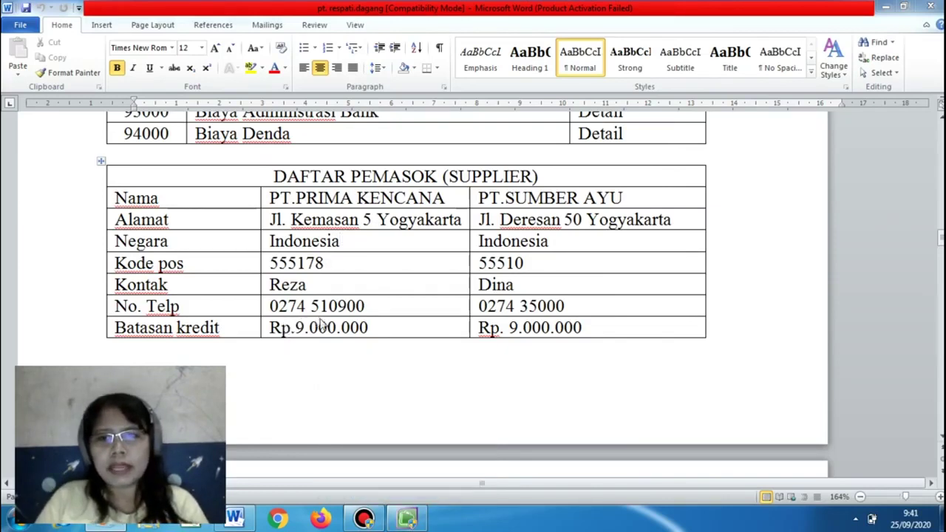
left_click(411, 521)
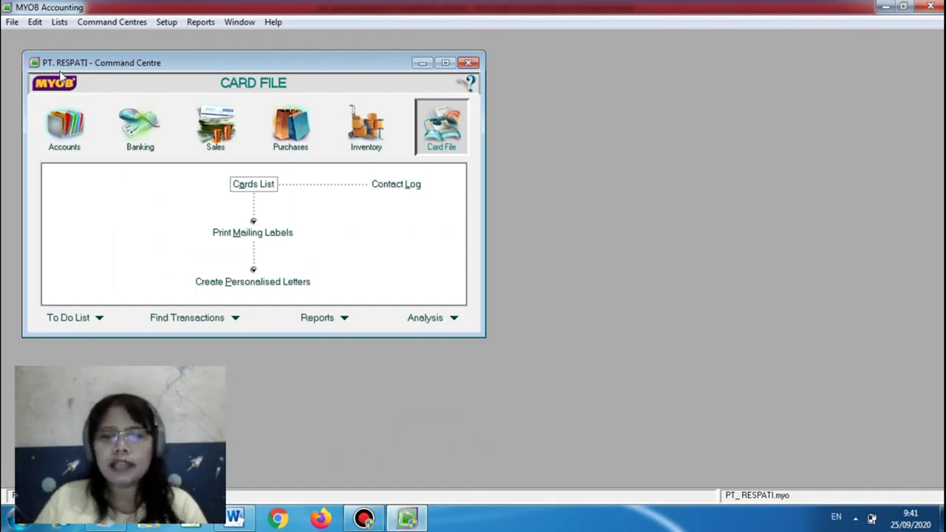
left_click(235, 517)
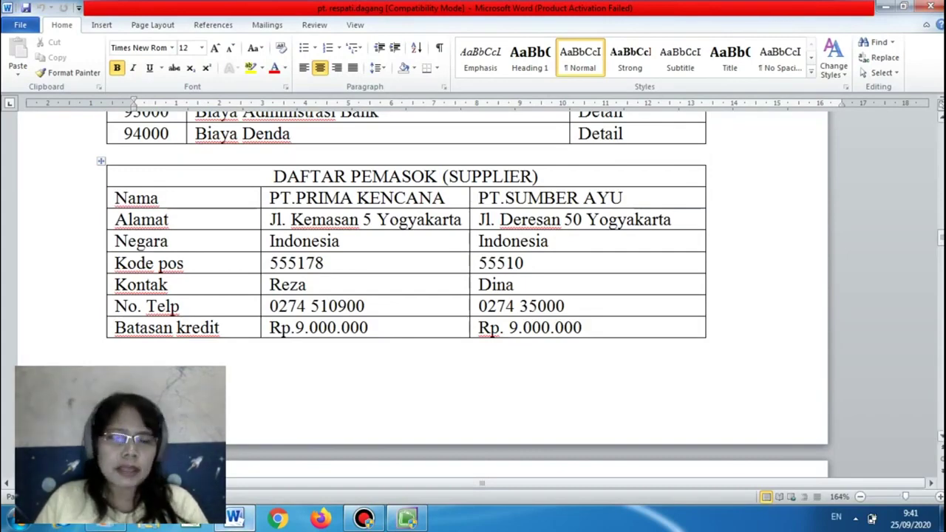
scroll(421, 295, "down", 5)
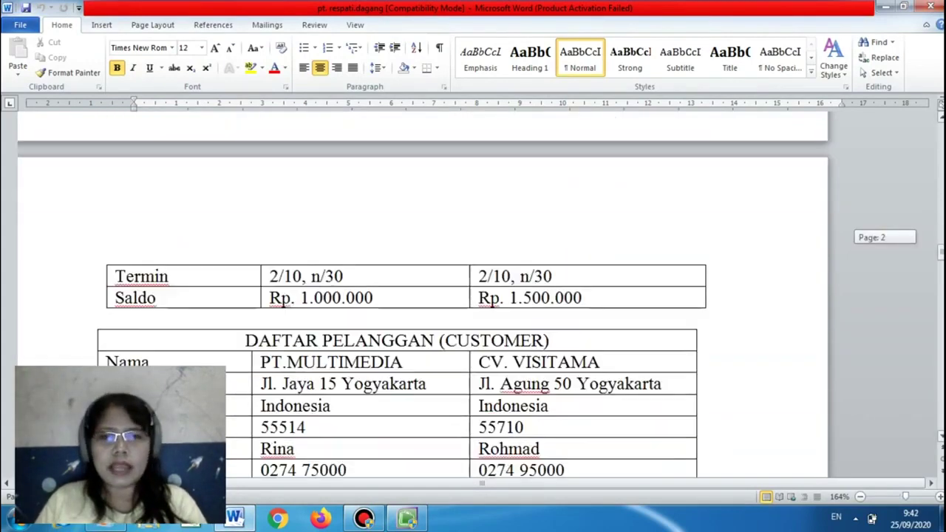
scroll(406, 296, "up", 7)
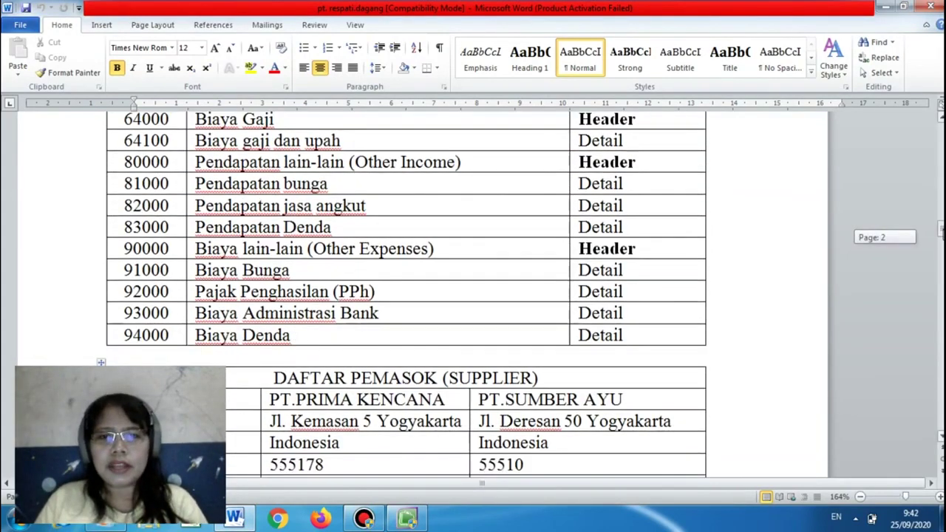
scroll(406, 296, "down", 3)
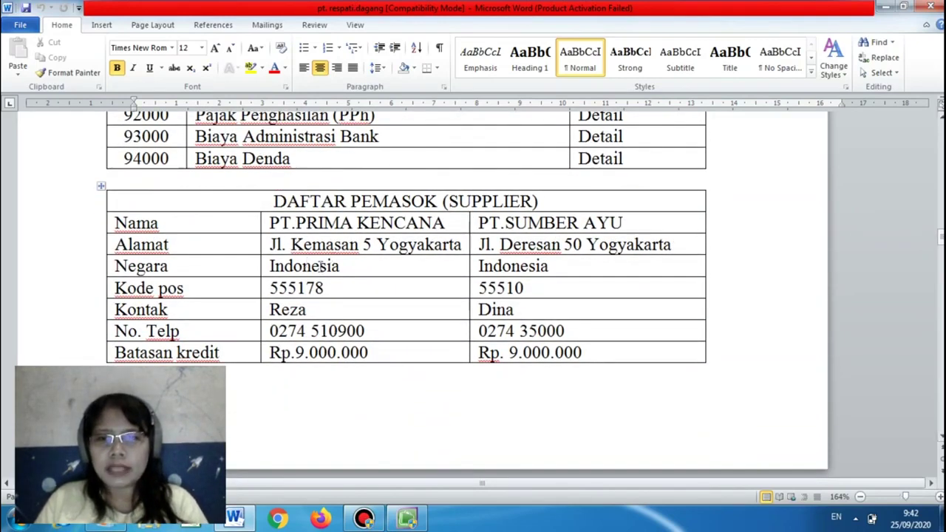
left_click(407, 517)
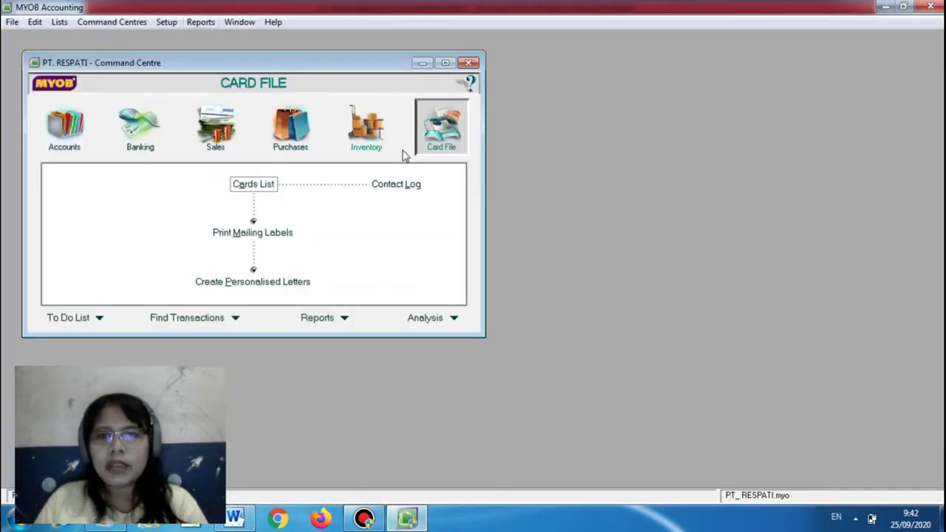
Open Supplier Balances and show the purchase details for PT SUMBER AYU
left_click(172, 23)
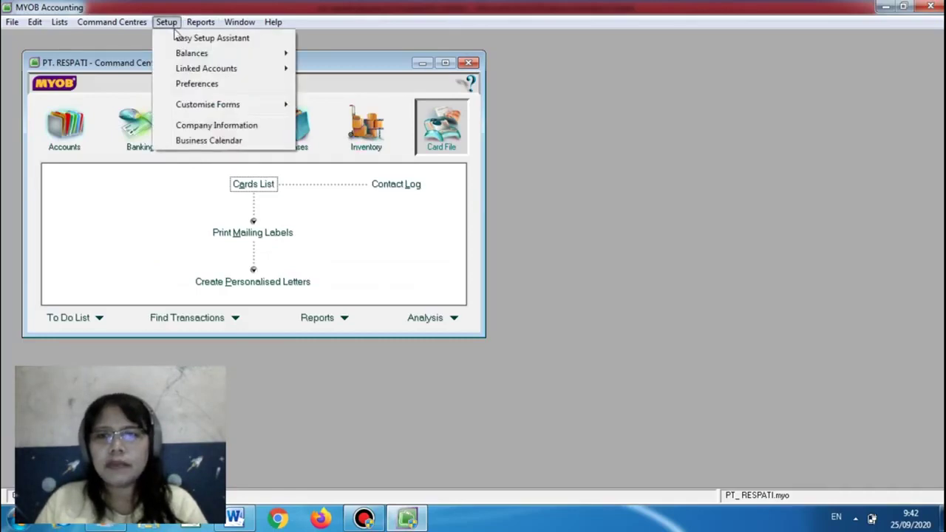
mouse_move(192, 58)
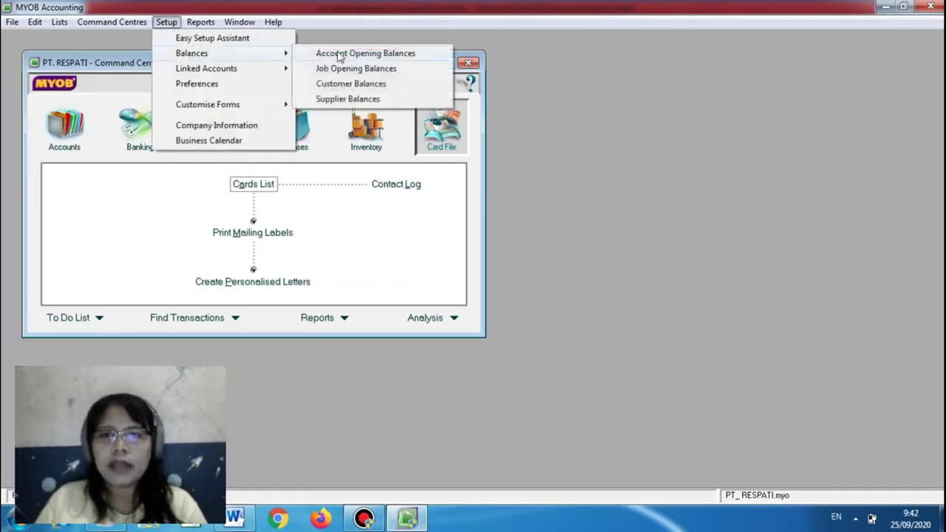
left_click(347, 99)
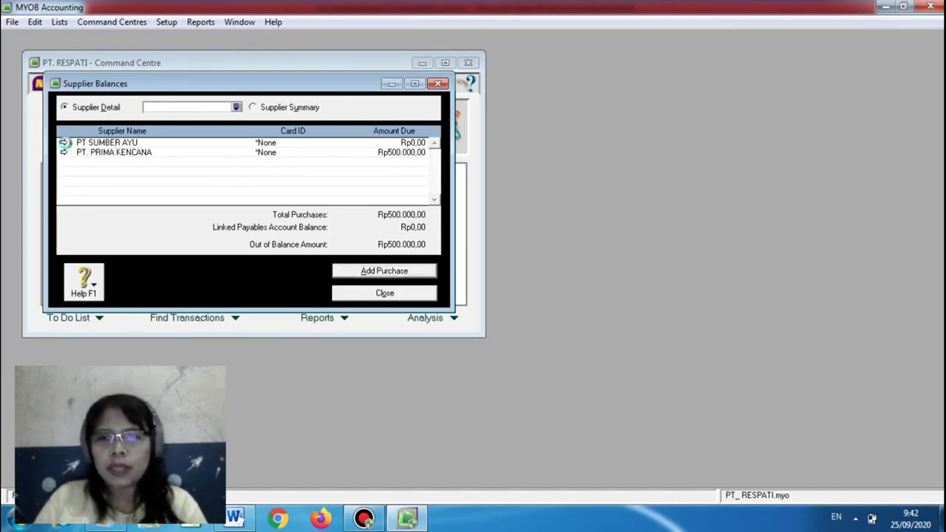
left_click(63, 143)
Add opening purchase PO 00000002 and bring up its Payment is Due credit term options
left_click(379, 271)
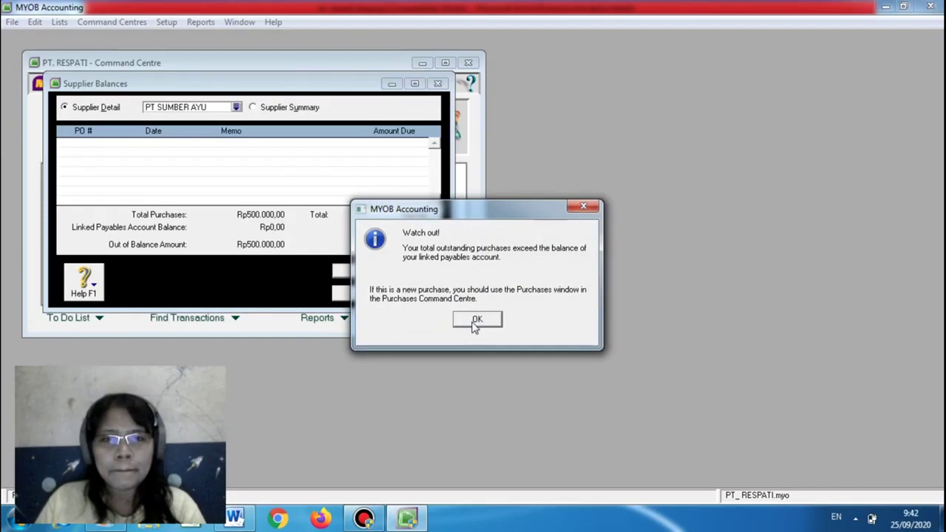
left_click(477, 320)
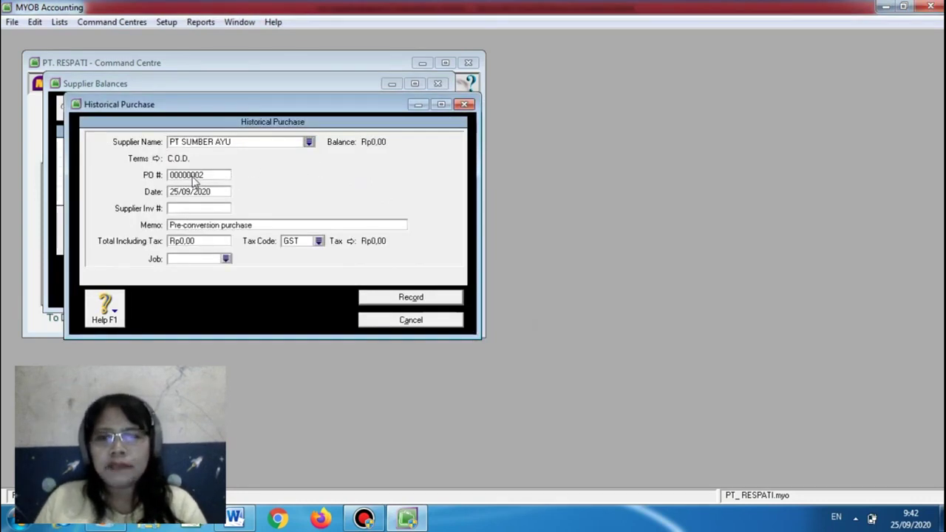
left_click(156, 159)
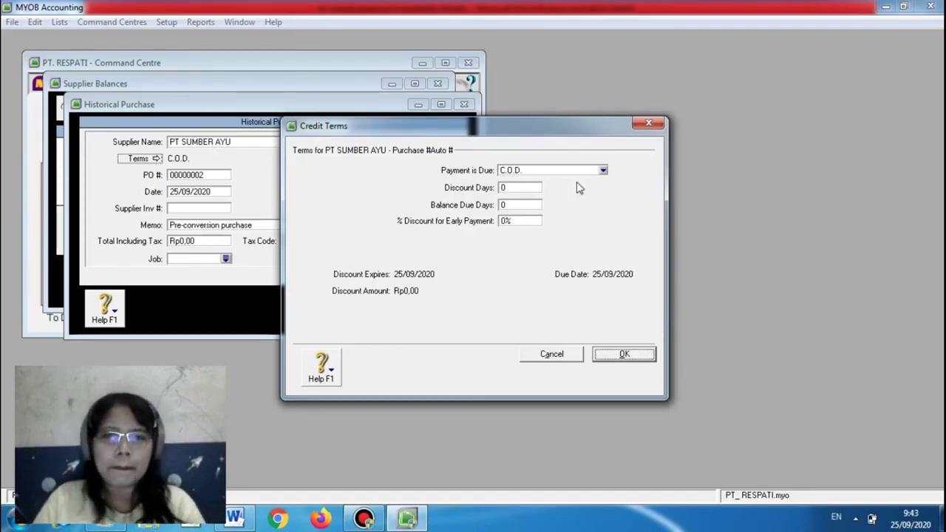
left_click(603, 171)
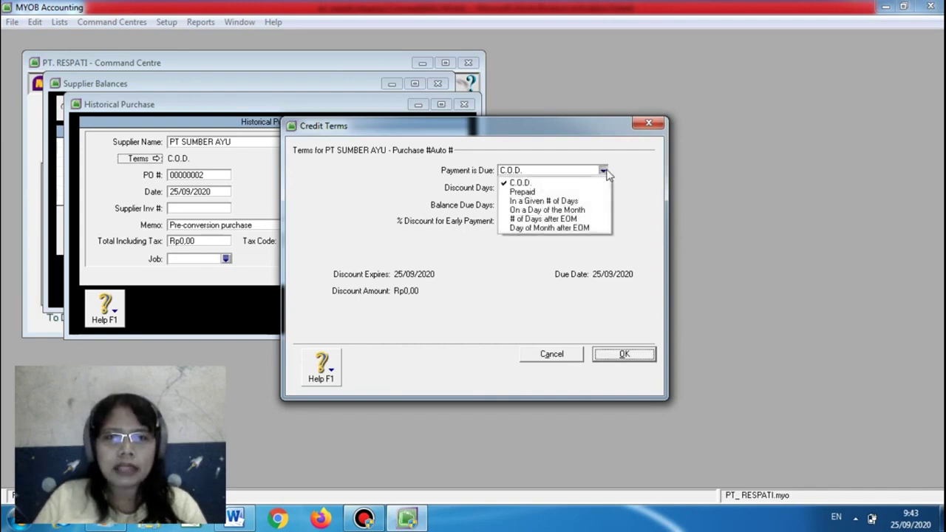
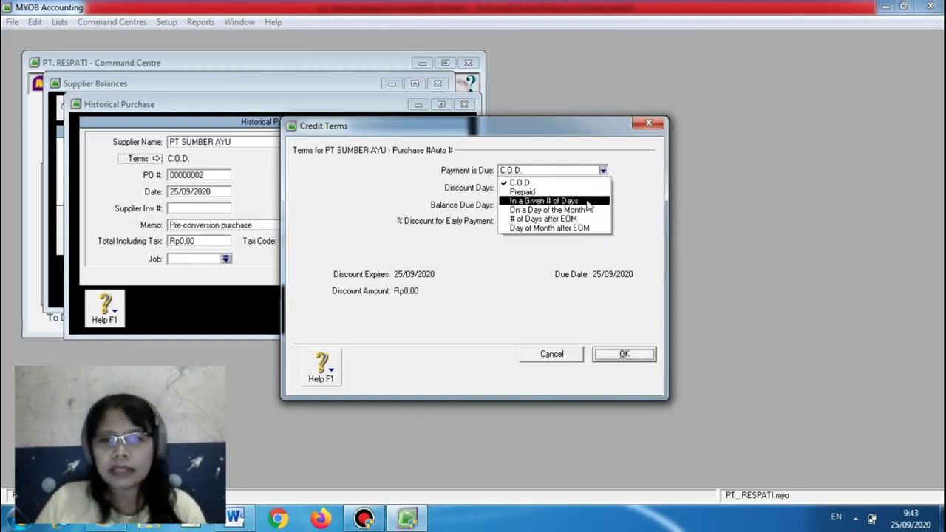
Make the purchase payment due in a given number of days, with 10 discount days
left_click(236, 518)
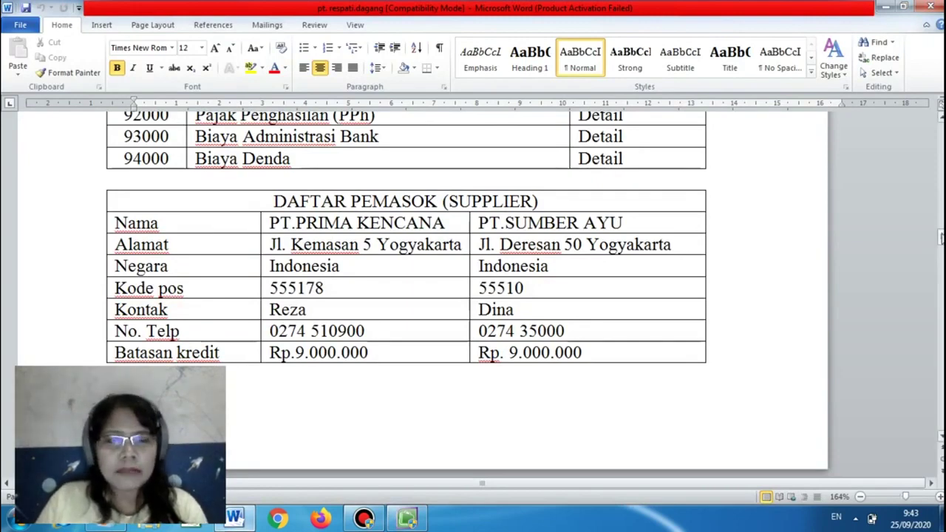
scroll(660, 412, "down", 5)
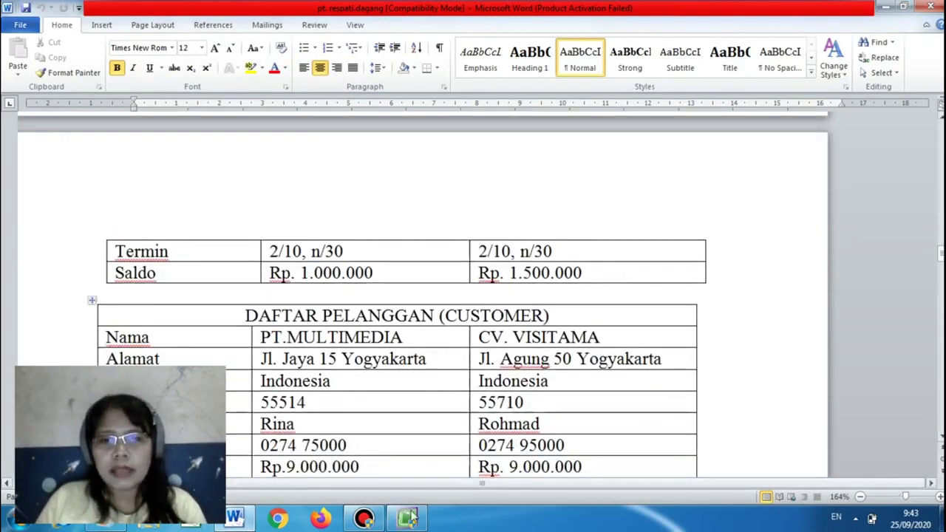
left_click(406, 519)
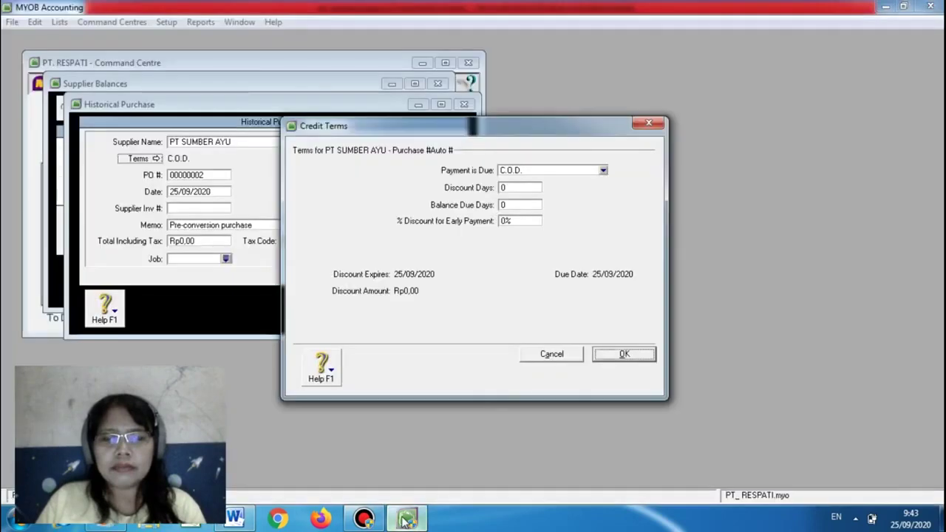
left_click(603, 170)
left_click(596, 203)
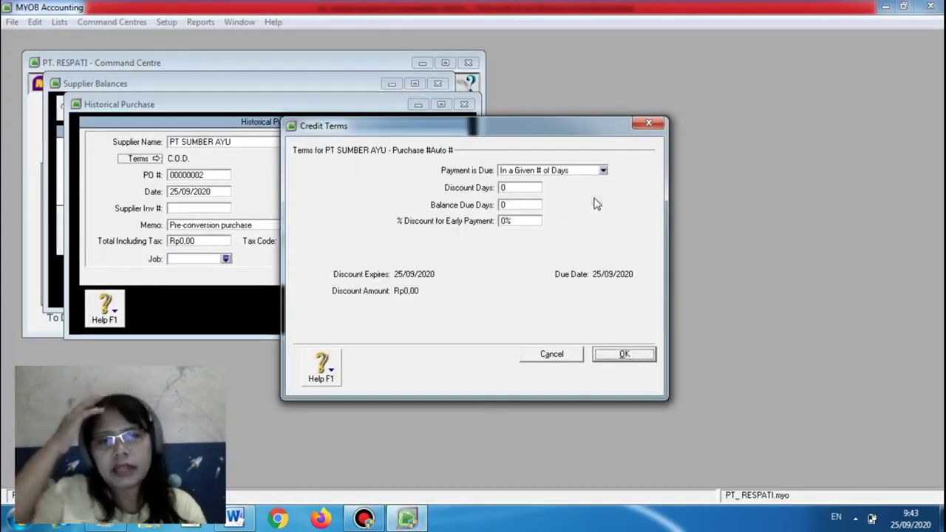
left_click(512, 190)
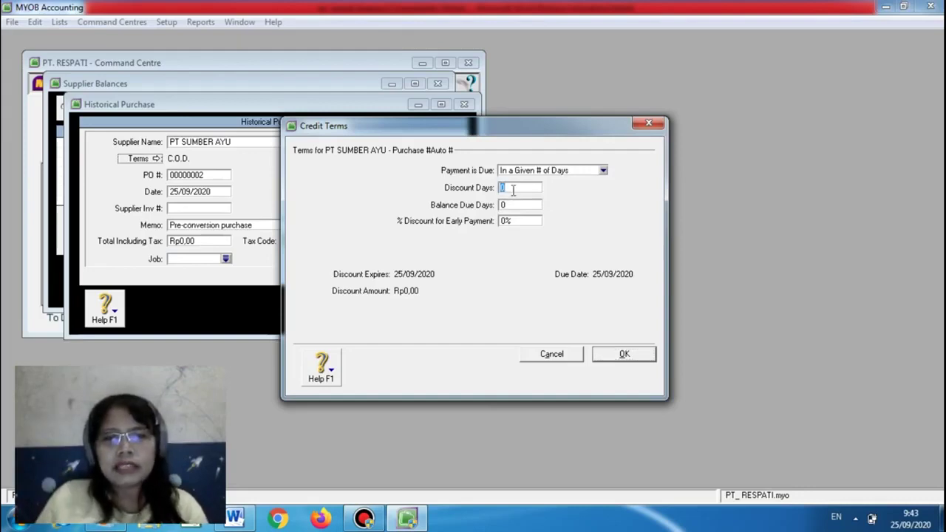
left_click(236, 519)
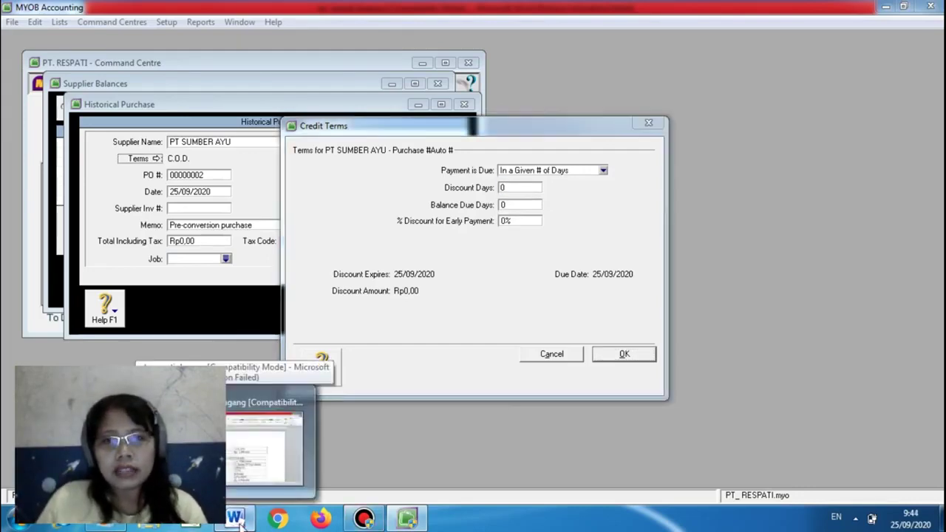
left_click(264, 443)
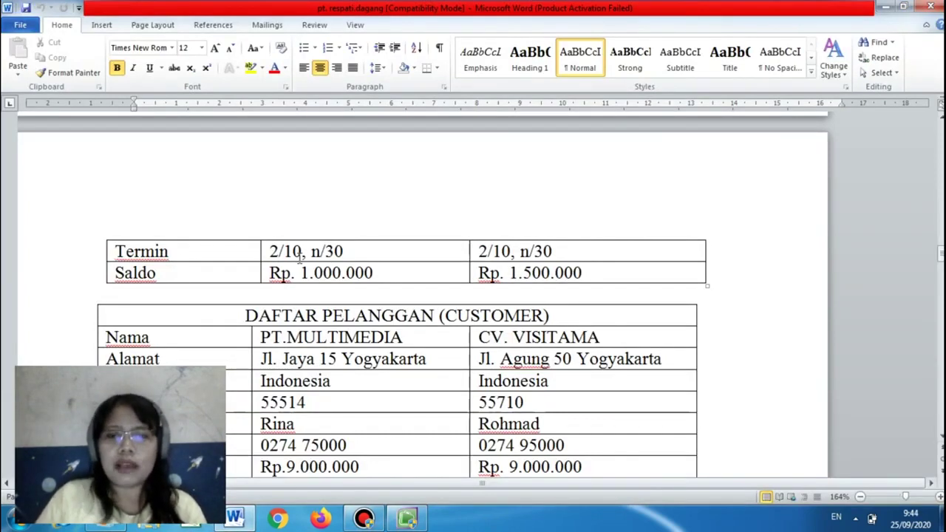
left_click(407, 518)
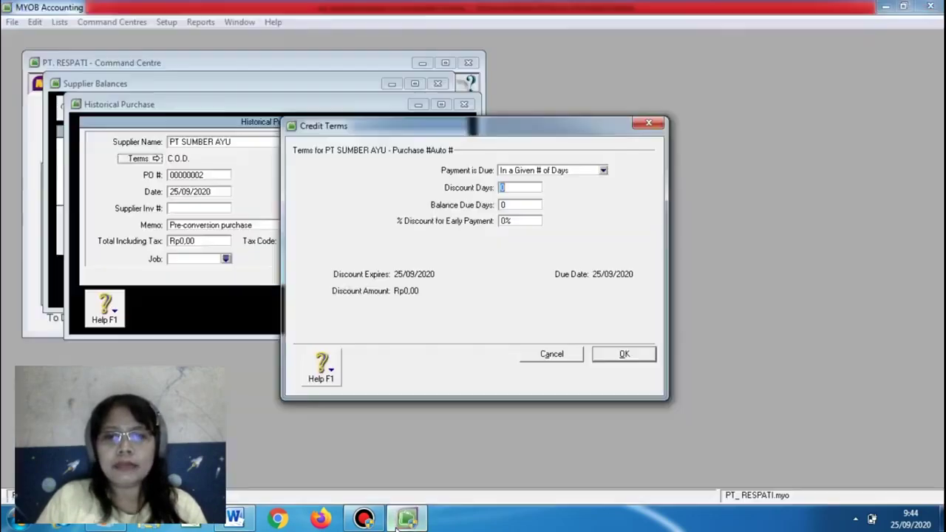
type("10")
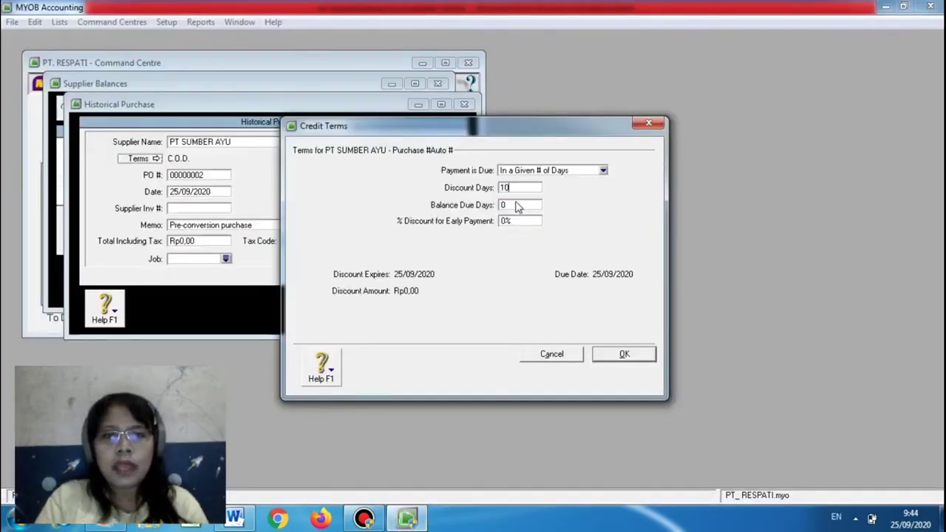
left_click(516, 205)
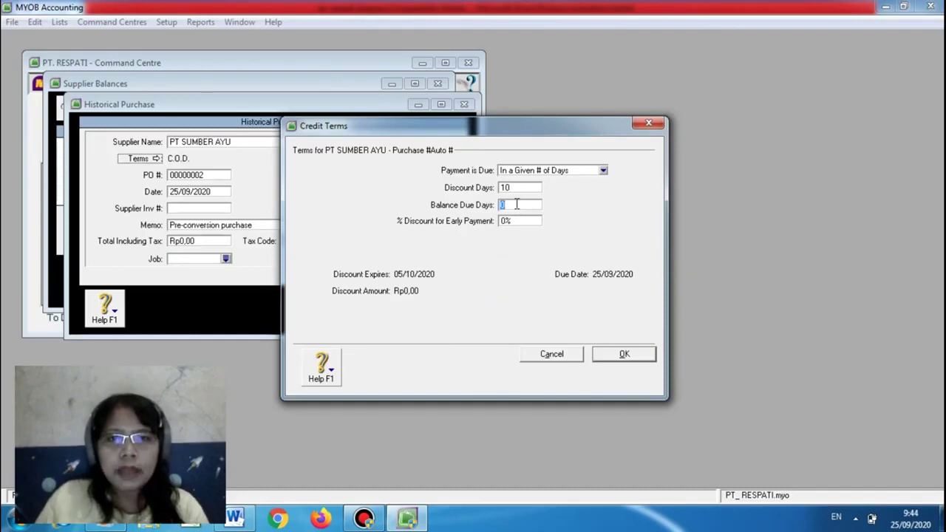
Set the early-payment discount to 2% and confirm the 2% 10 Net 30 terms
left_click(235, 519)
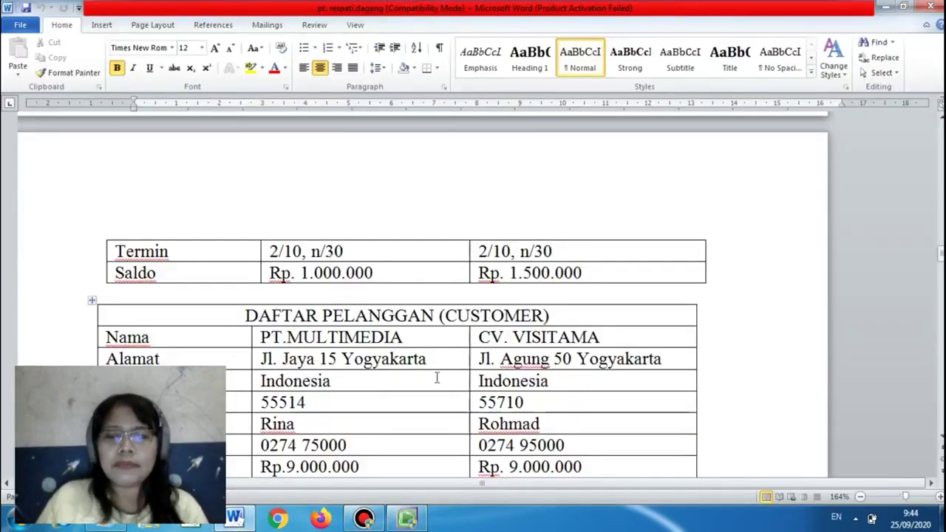
left_click(409, 520)
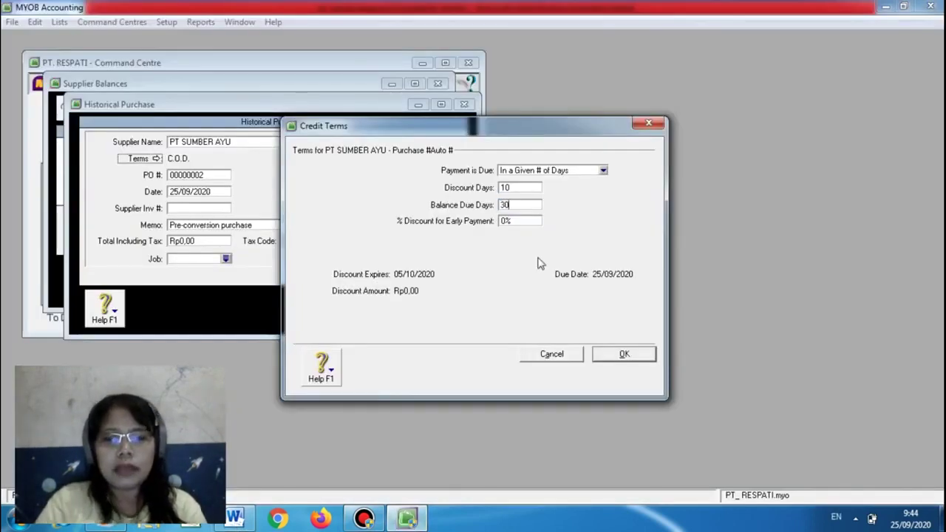
left_click(519, 220)
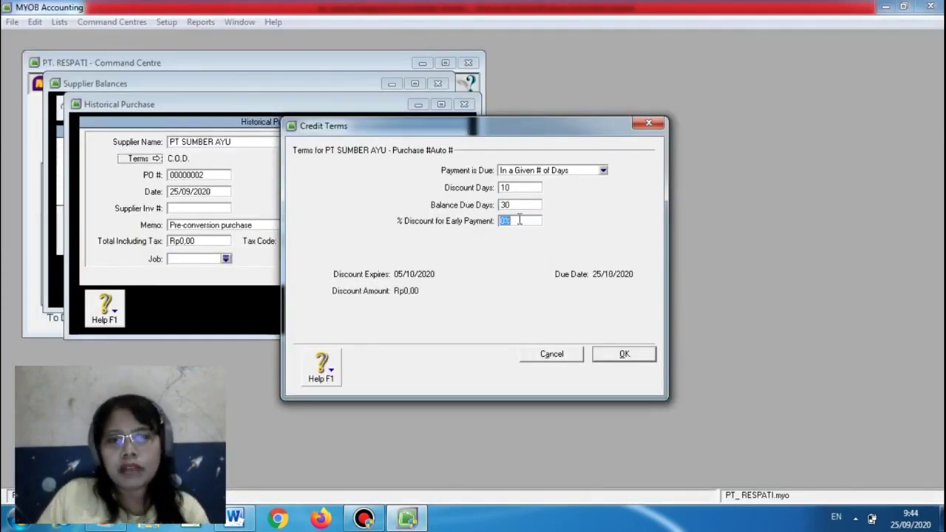
left_click(507, 220)
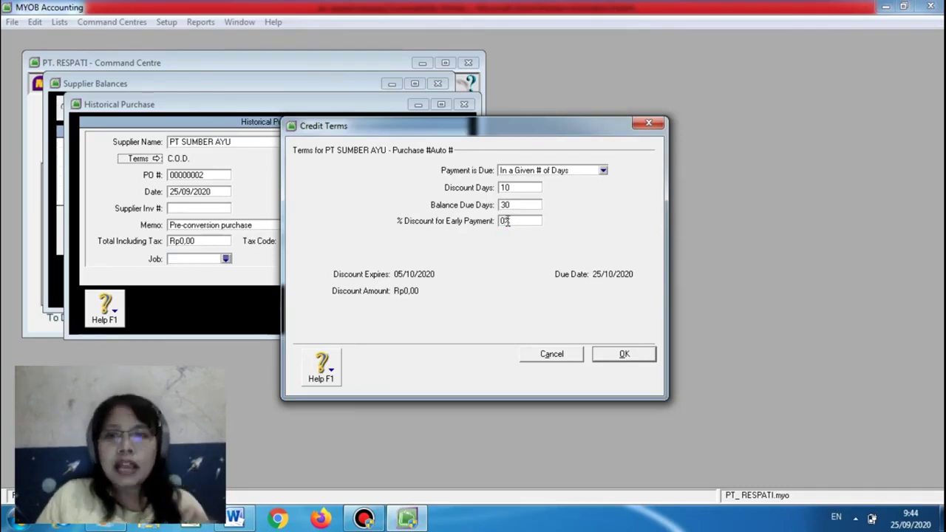
key("BackSpace")
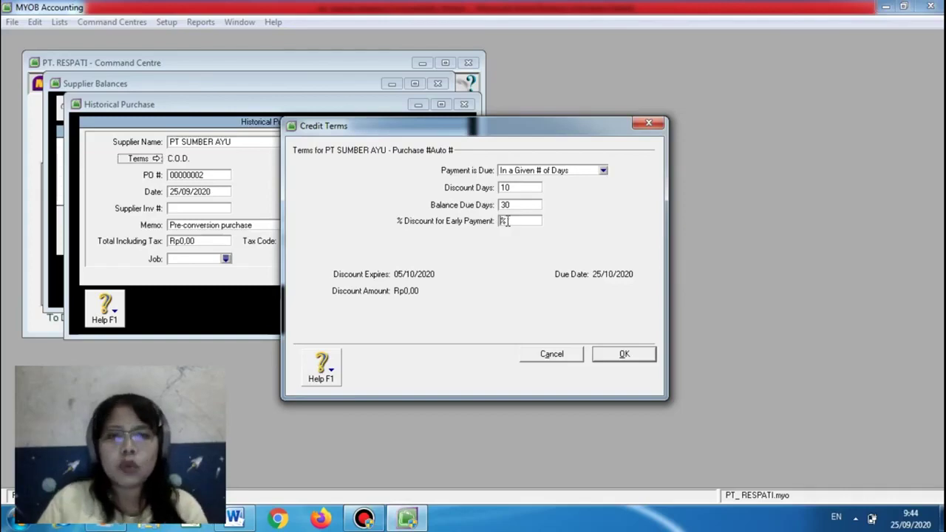
type("2")
left_click(641, 354)
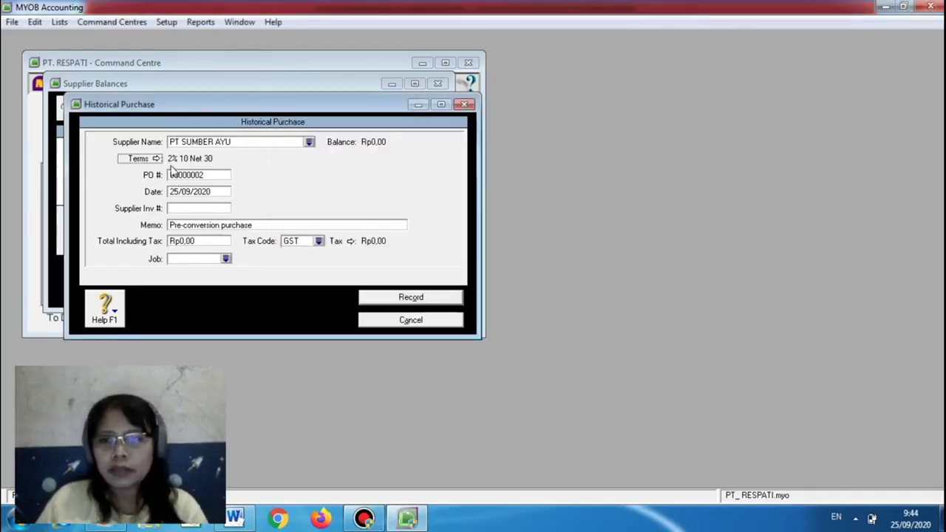
Change the historical purchase date to 01/01/2006
left_click(199, 193)
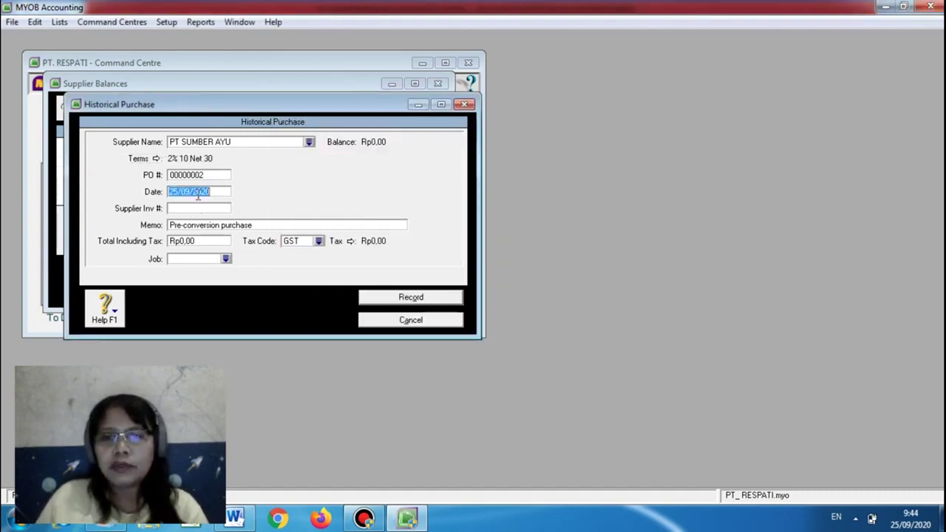
left_click(236, 518)
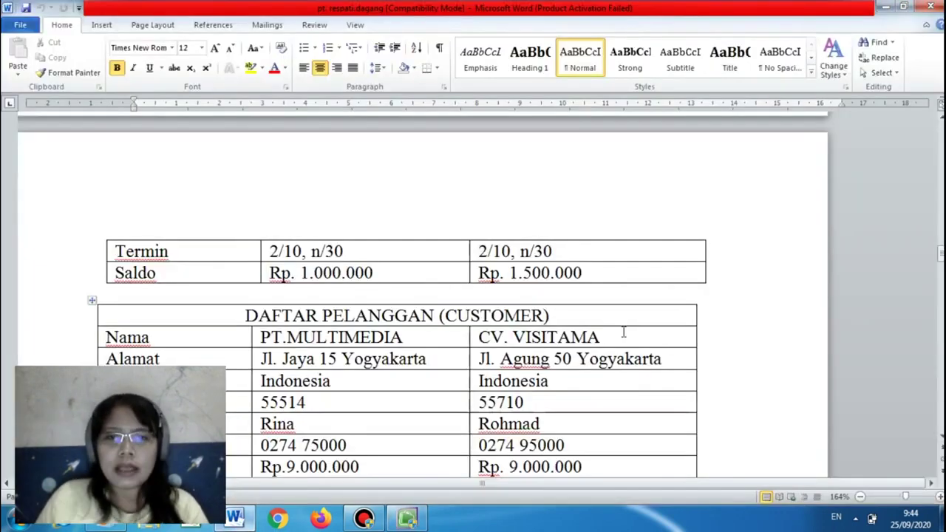
mouse_move(940, 255)
left_mouse_down()
mouse_move(936, 153)
mouse_move(941, 244)
left_mouse_up()
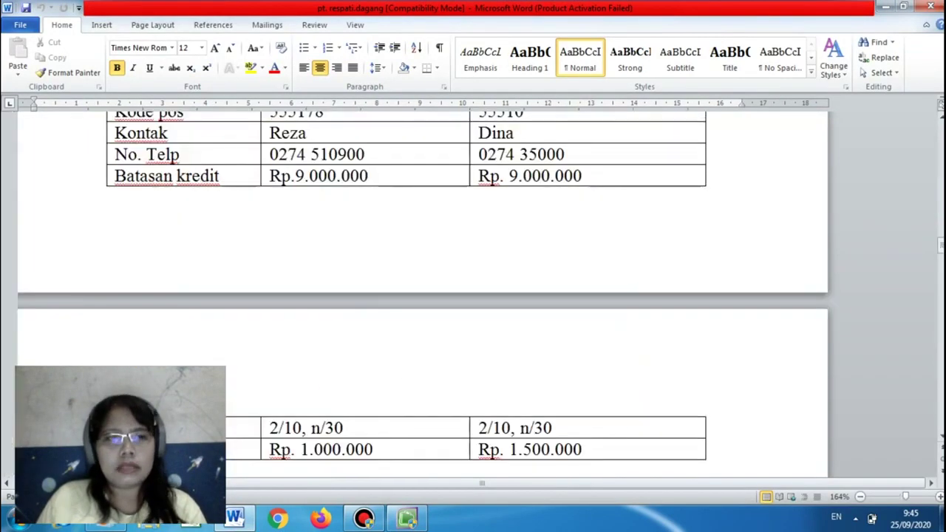
mouse_move(411, 521)
left_click(373, 459)
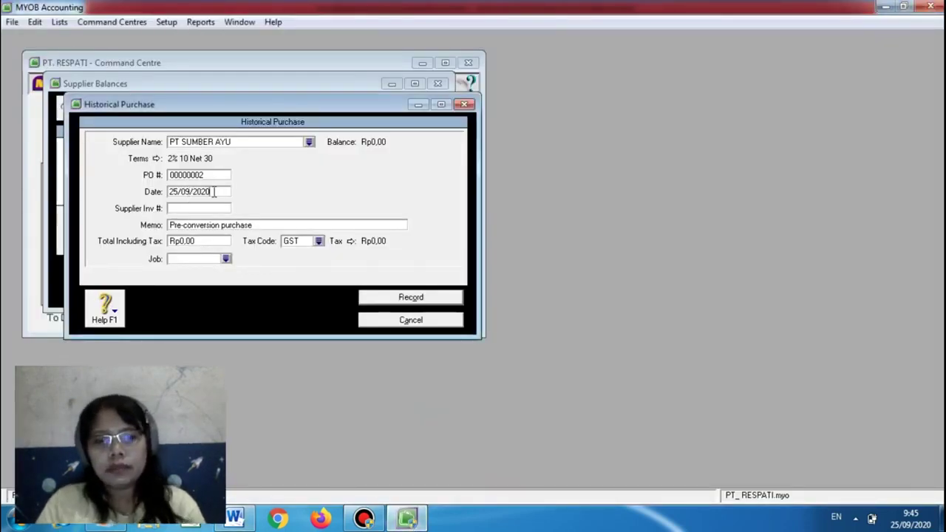
key("BackSpace")
key("BackSpace")
key("BackSpace")
key("BackSpace")
key("BackSpace")
type("01/01/2006")
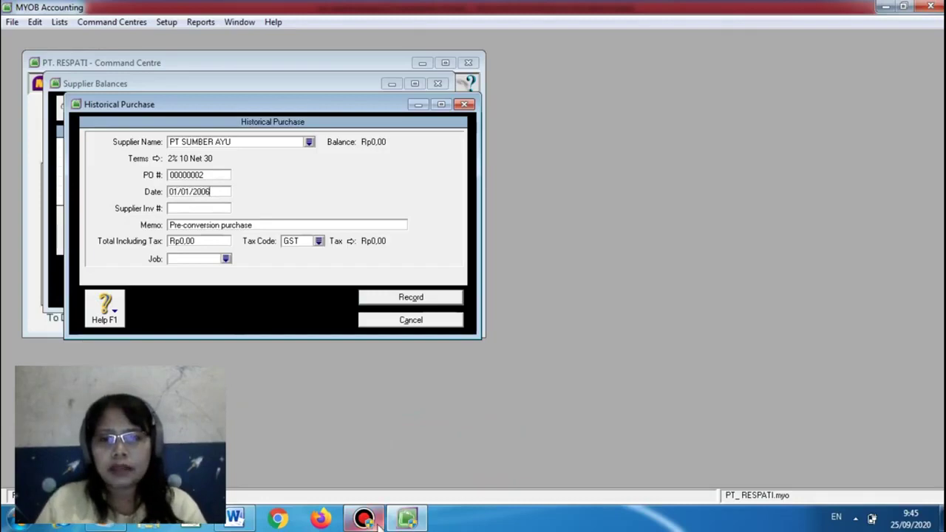
left_click(220, 226)
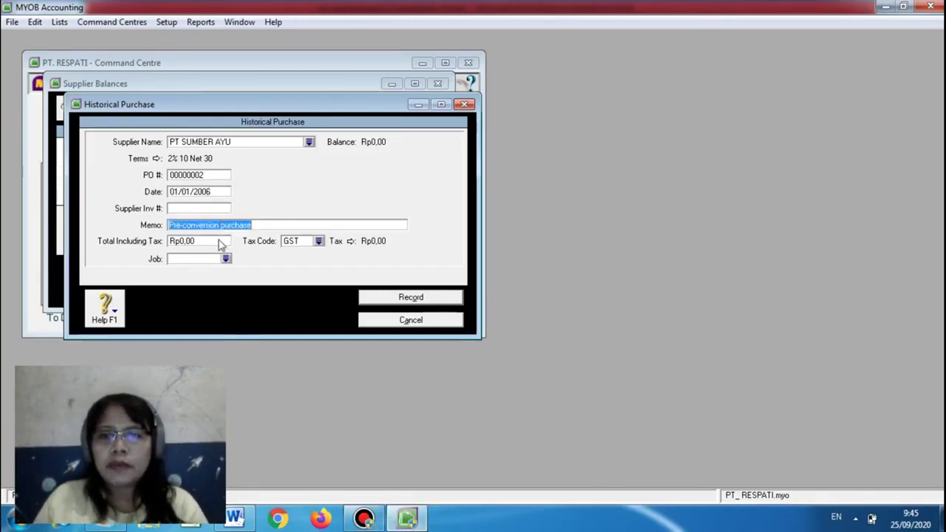
Enter a 9000000 total with tax code N-T and record the purchase
left_click(220, 243)
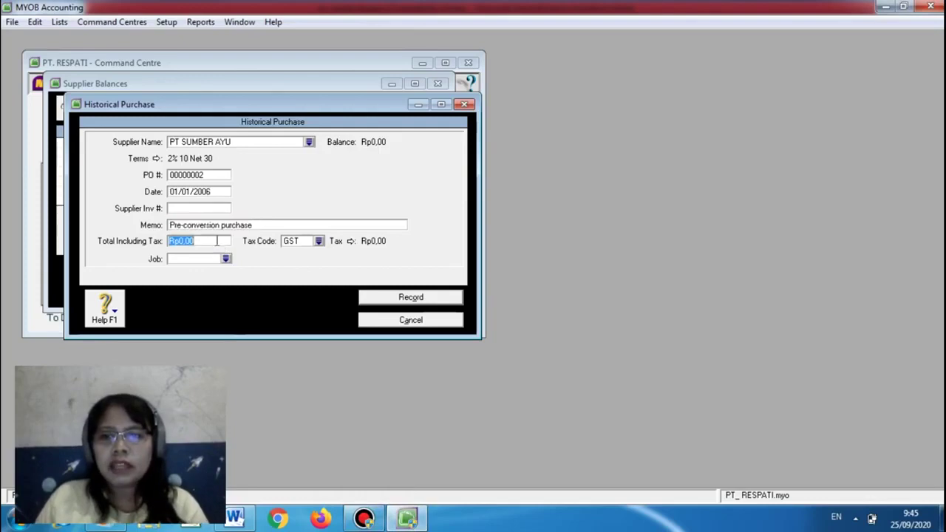
left_click(403, 520)
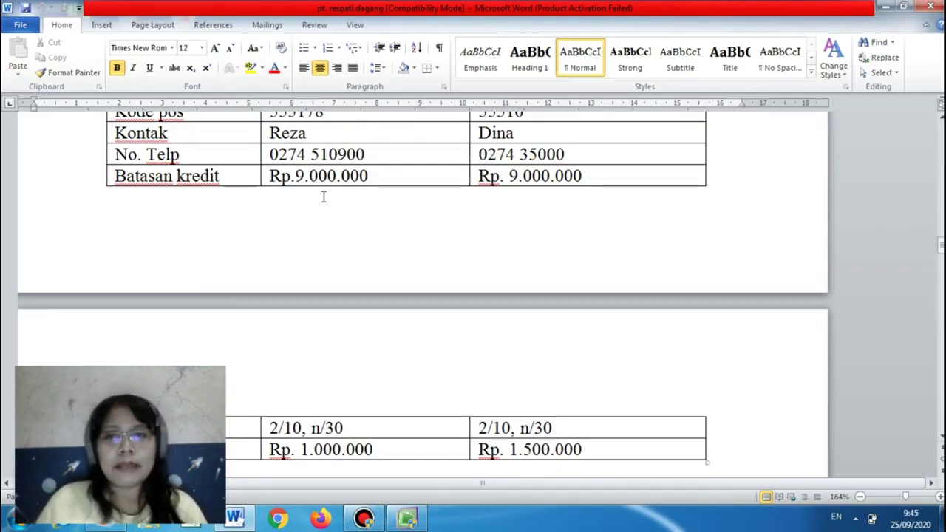
left_click(405, 519)
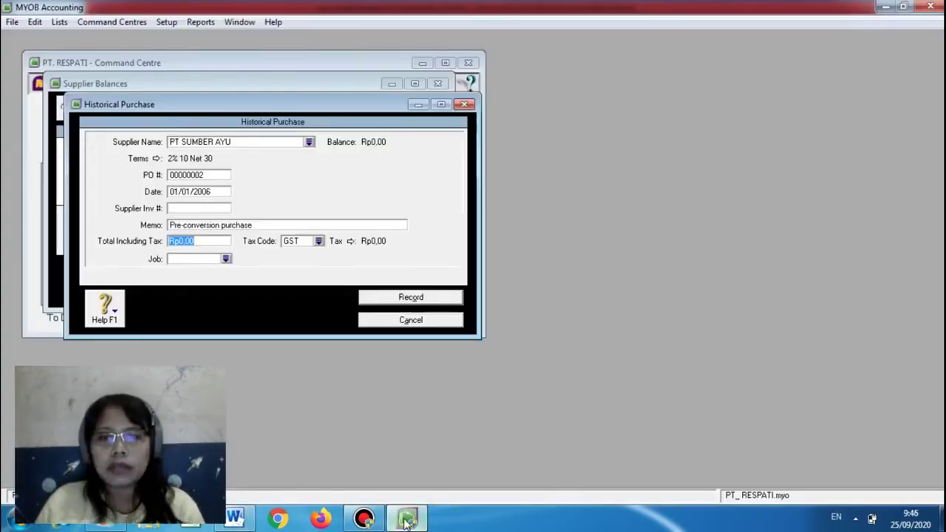
type("9")
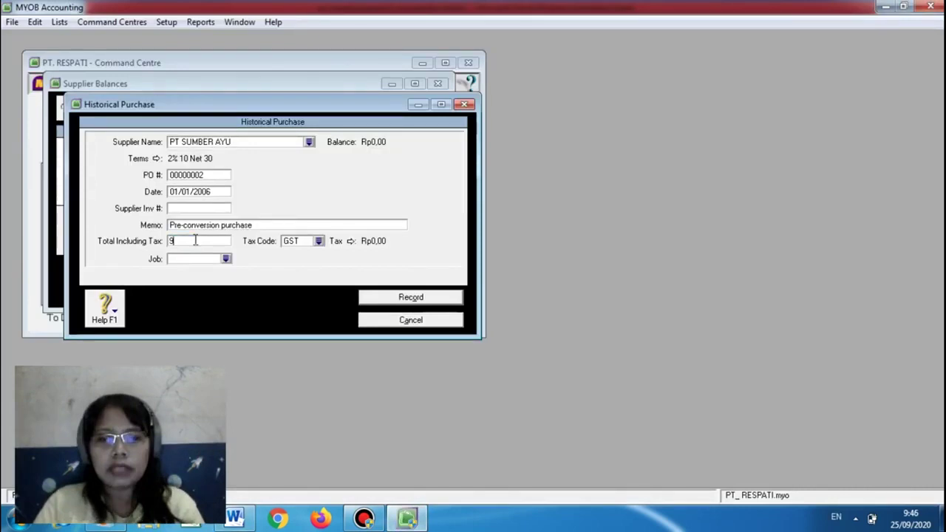
type("000000")
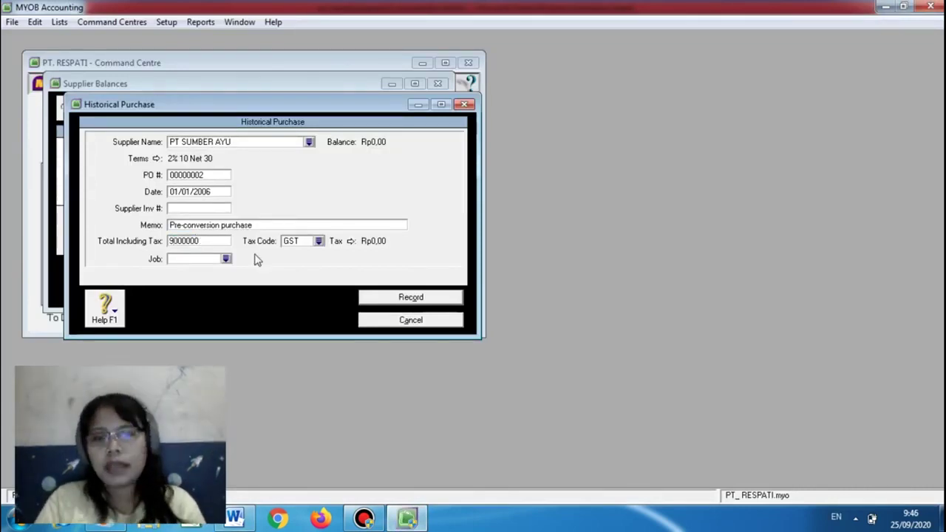
left_click(318, 243)
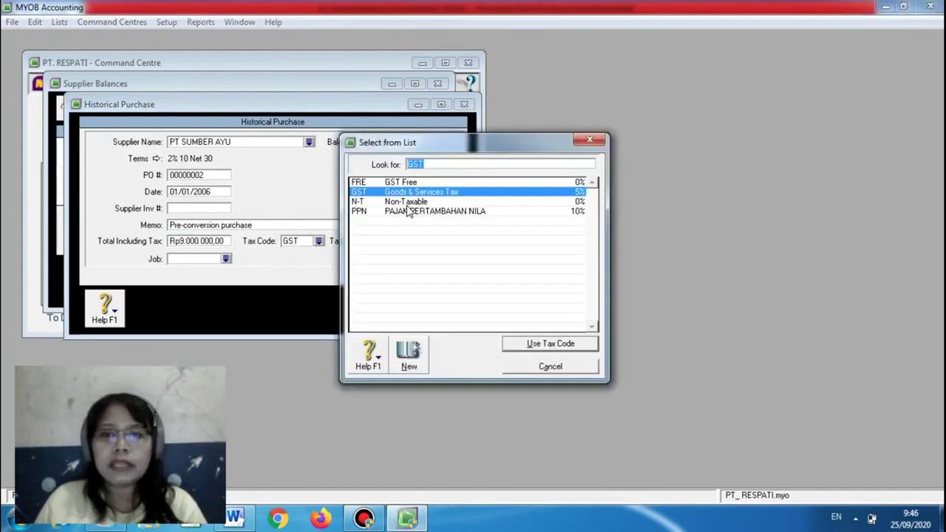
left_click(412, 204)
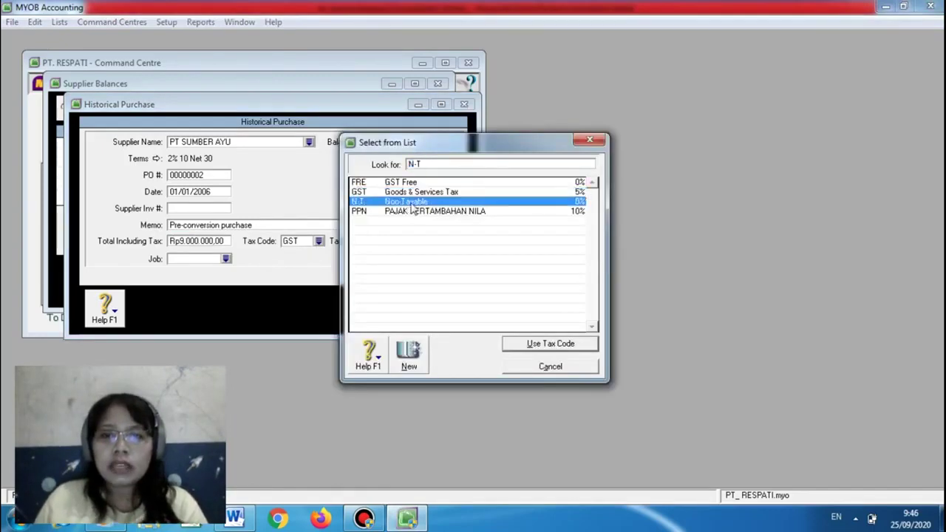
left_click(551, 345)
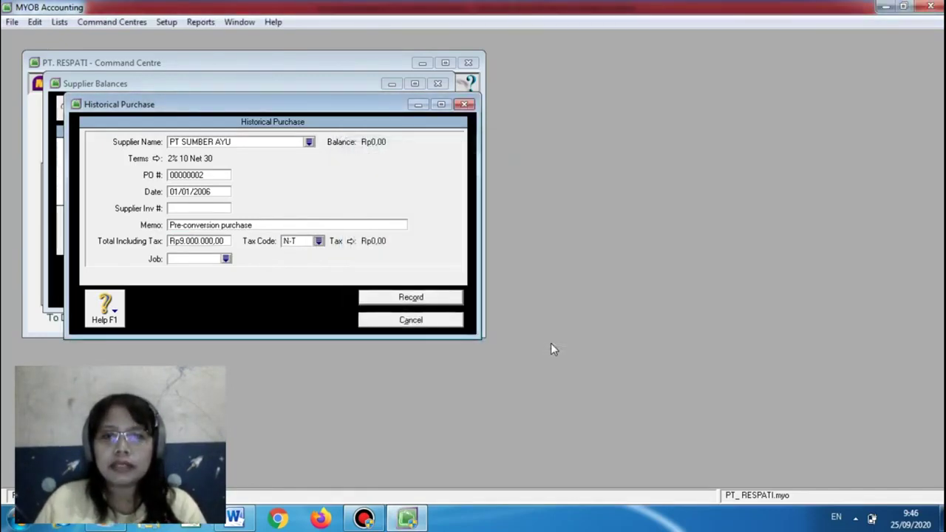
left_click(408, 298)
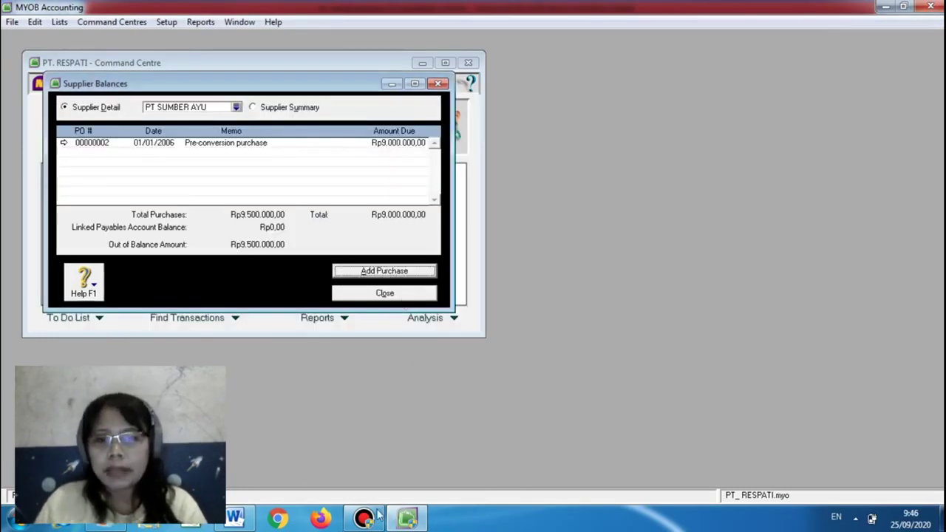
Change purchase 00000002's total to 1000000, save it, and close Supplier Balances
left_click(235, 519)
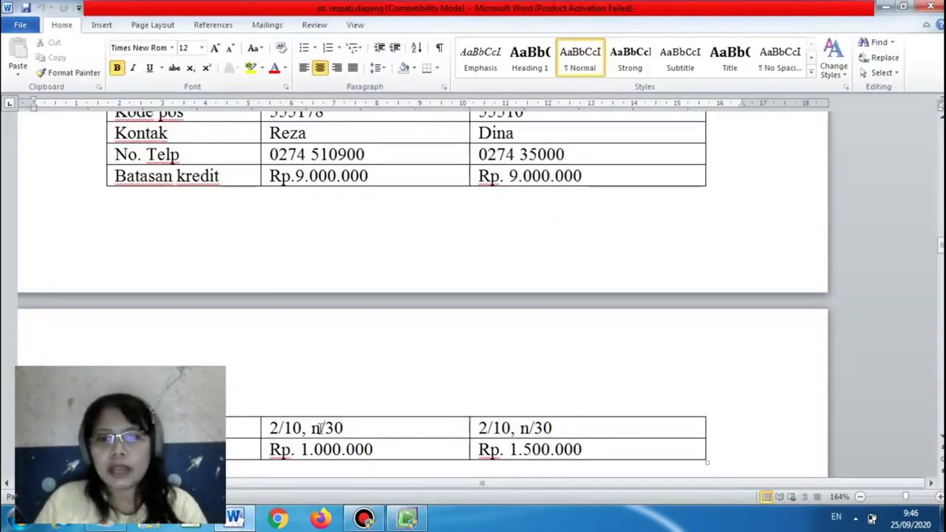
left_click(407, 519)
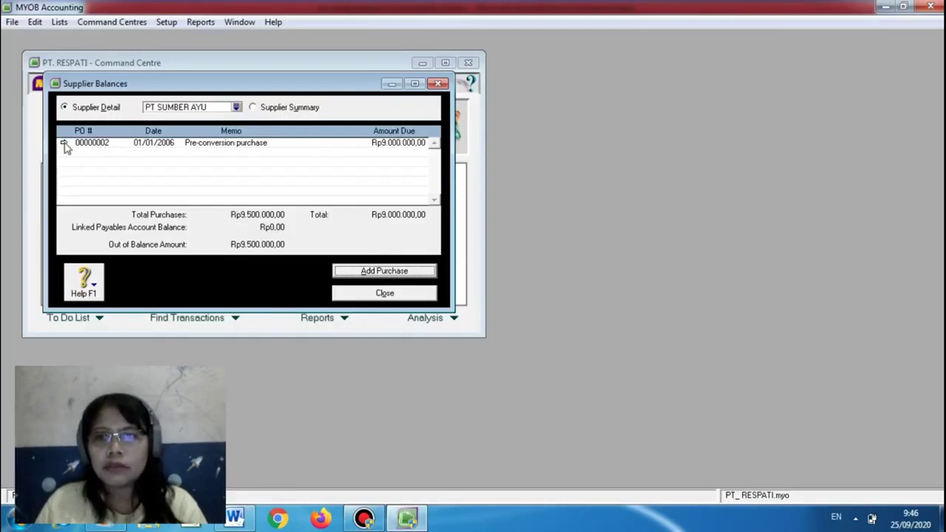
left_click(64, 144)
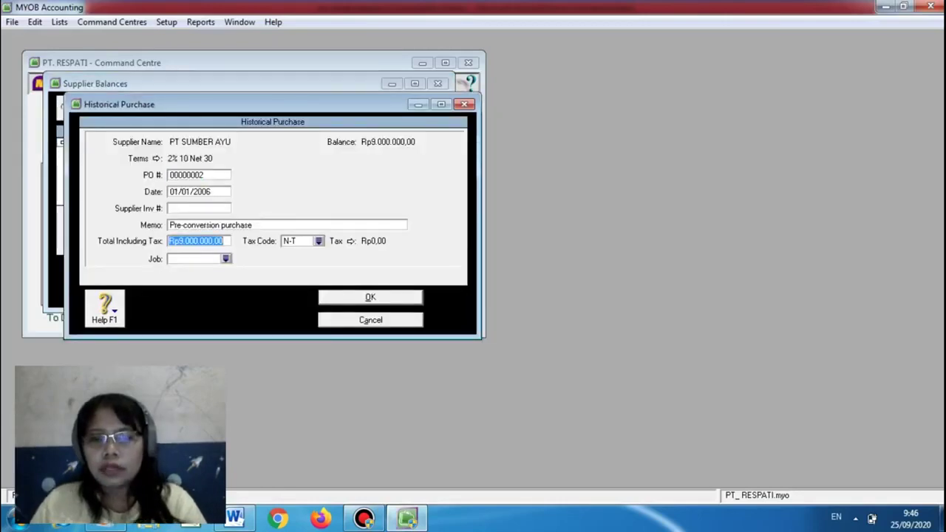
left_click(239, 520)
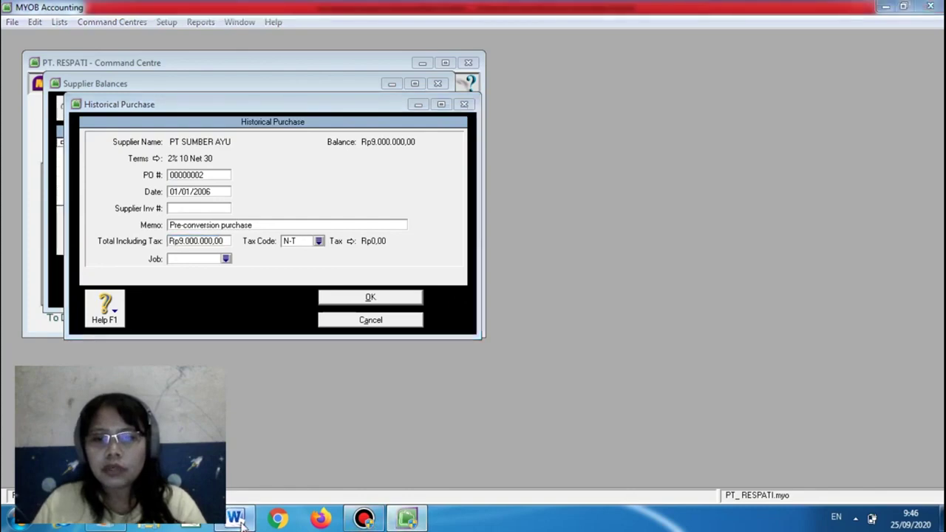
left_click(403, 519)
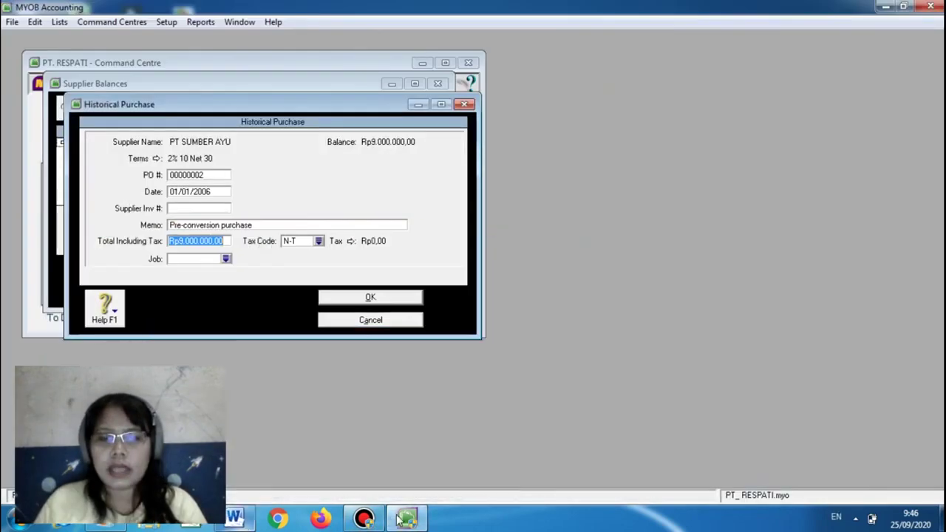
type("1000000")
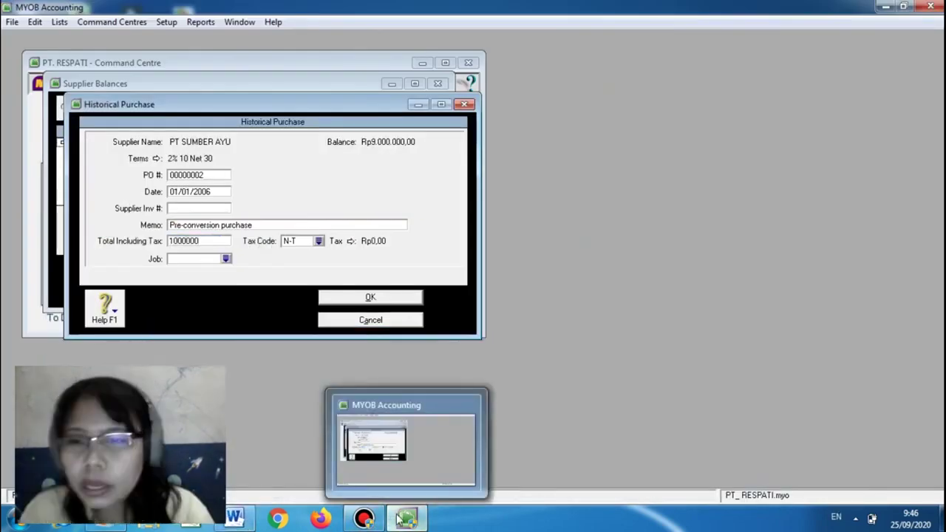
key("BackSpace")
key("BackSpace")
key("BackSpace")
key("BackSpace")
key("BackSpace")
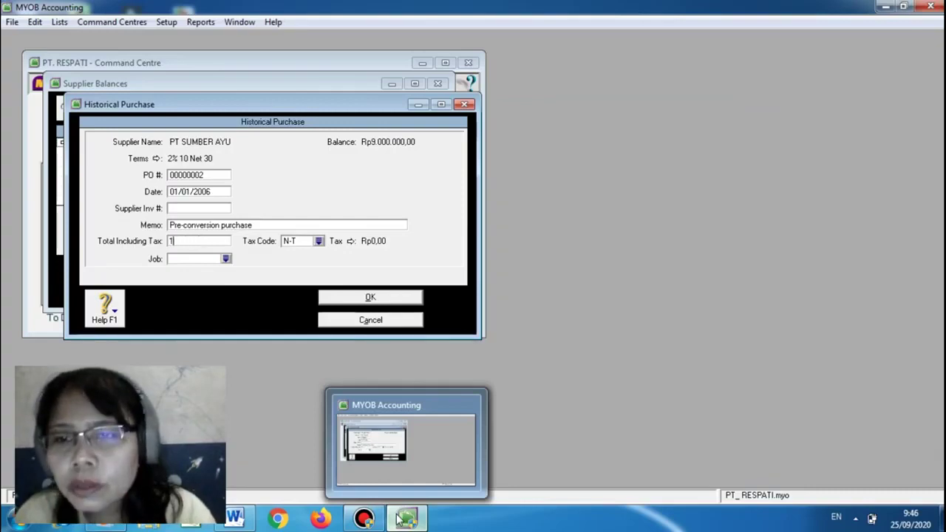
type("000000")
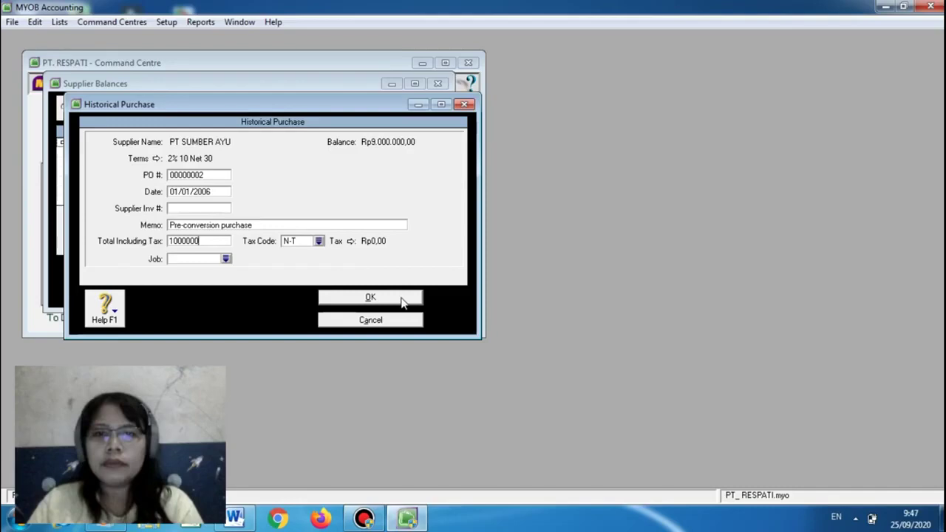
left_click(370, 297)
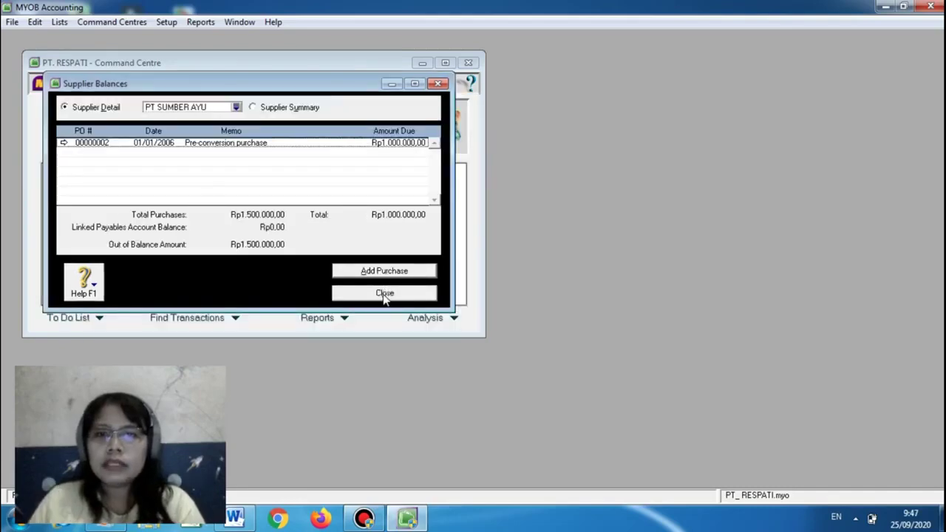
left_click(384, 294)
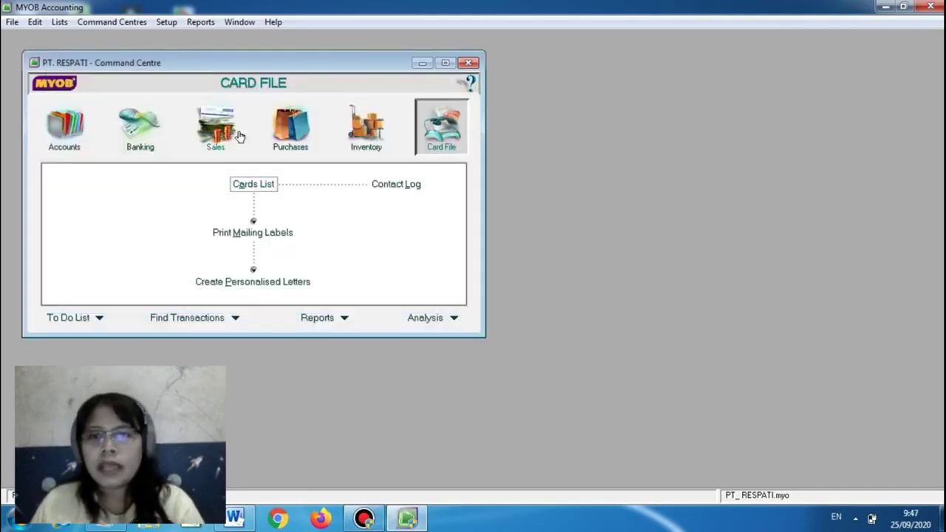
Reopen PT SUMBER AYU's supplier balances, cancel a new purchase, and close the window
left_click(165, 22)
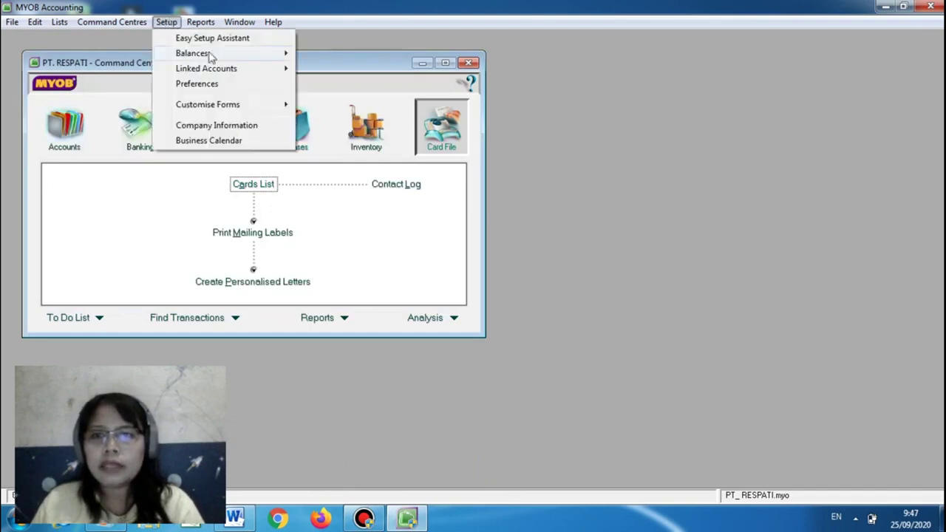
mouse_move(214, 53)
left_click(336, 99)
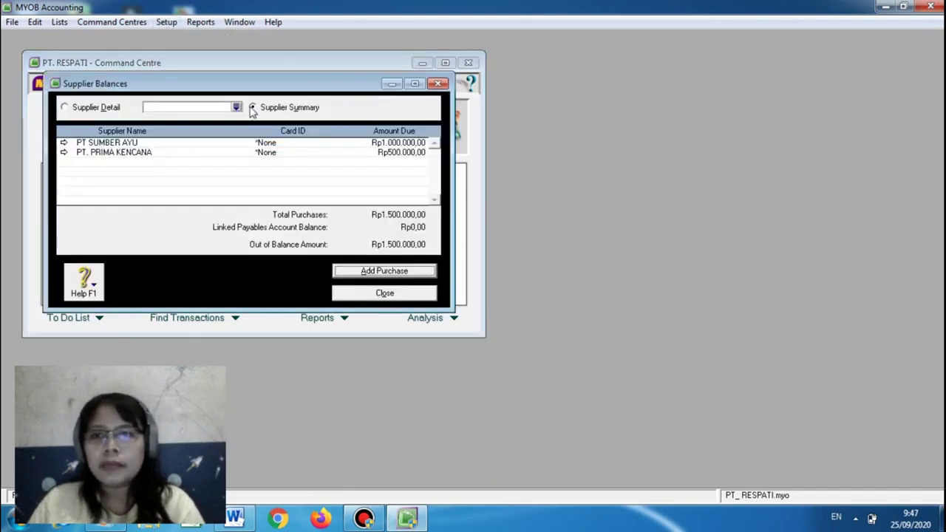
left_click(77, 108)
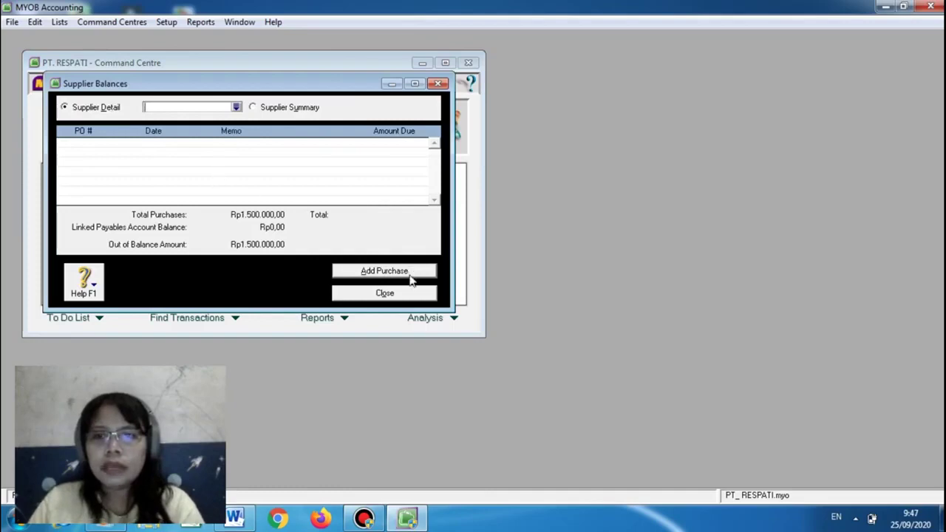
left_click(236, 107)
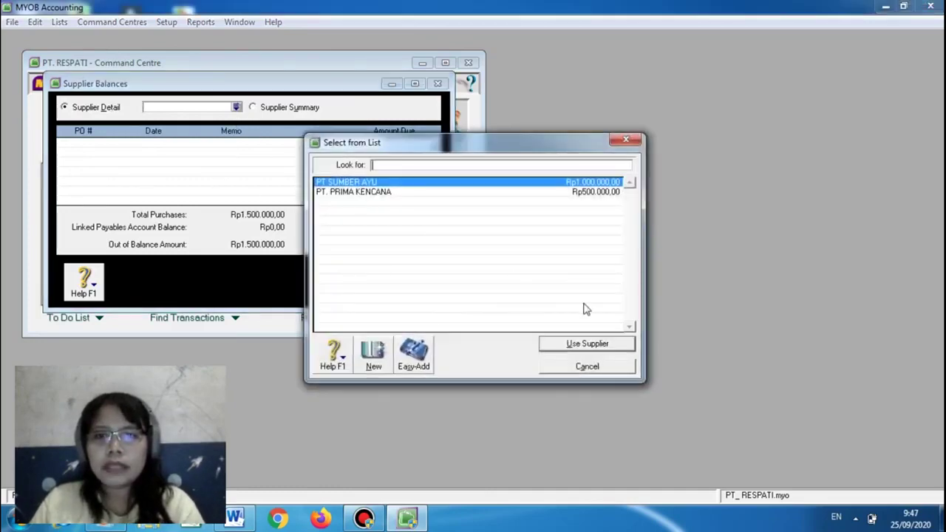
key("Return")
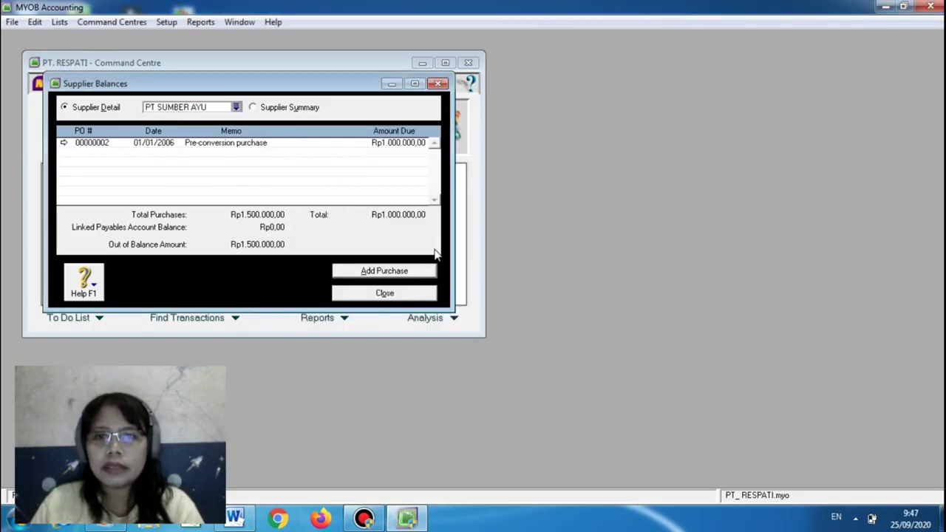
left_click(414, 271)
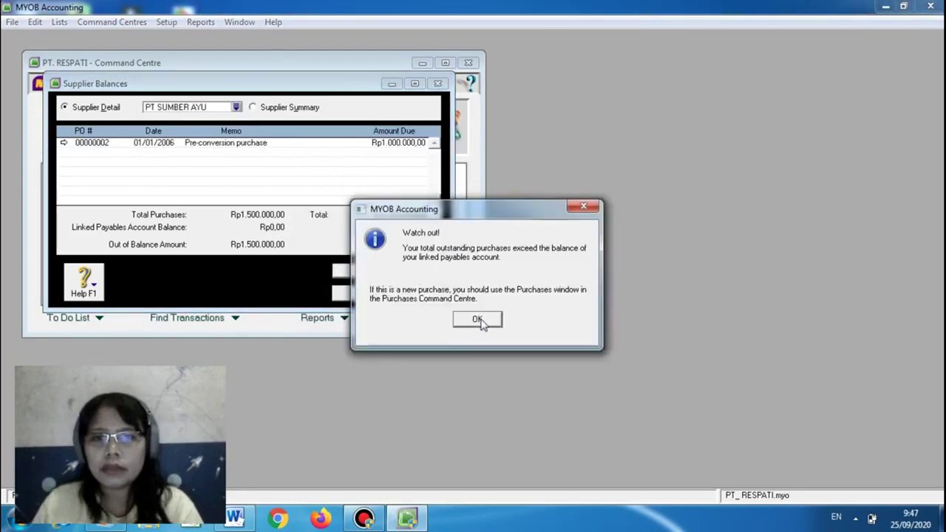
left_click(481, 319)
left_click(373, 322)
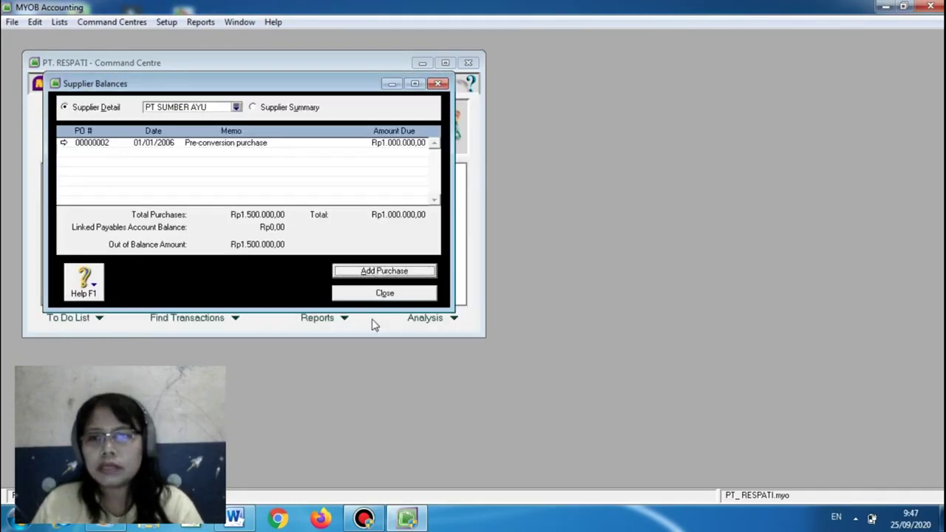
left_click(384, 293)
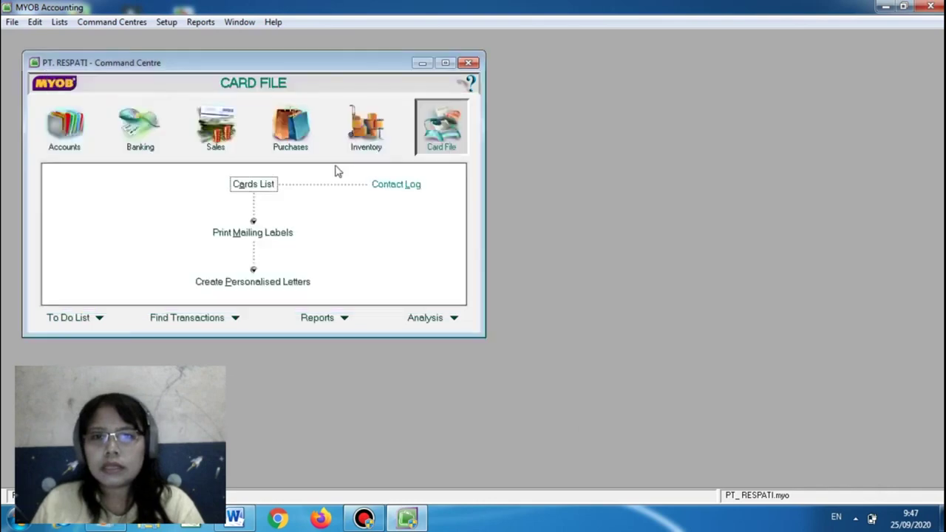
Open PT SUMBER AYU's card and review its buying terms and credit limit
left_click(251, 185)
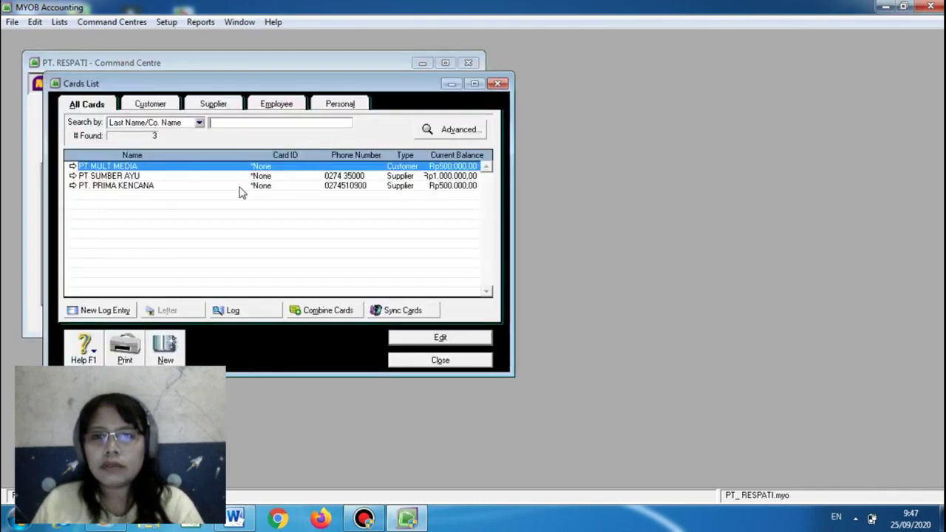
double_click(83, 175)
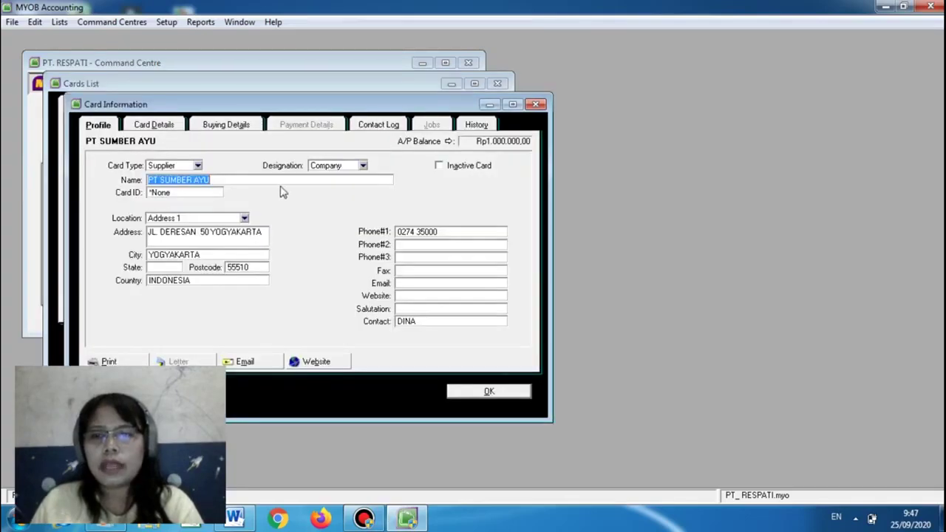
left_click(215, 125)
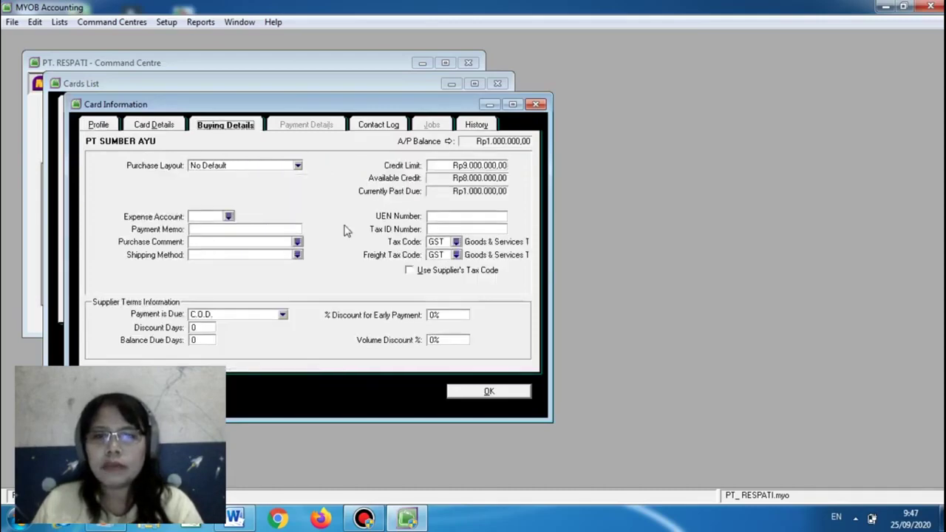
left_click(466, 166)
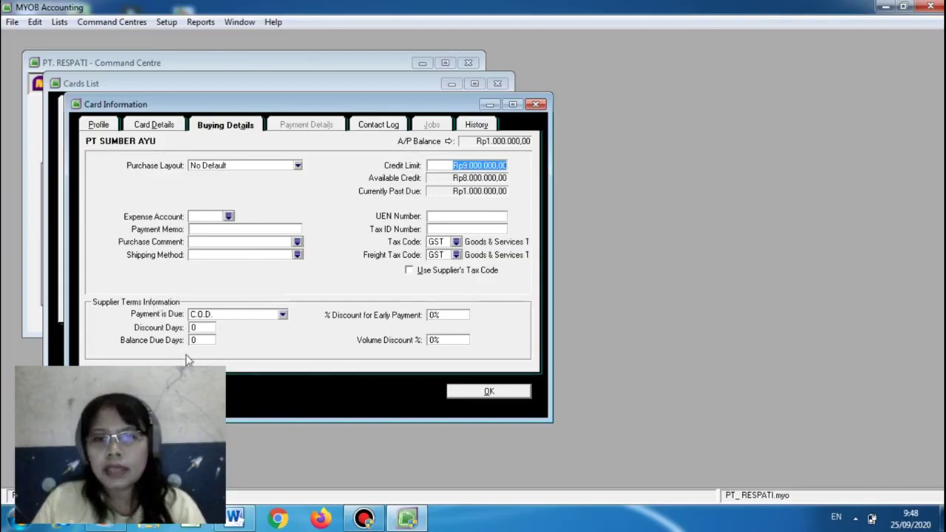
Set the supplier's payment terms to 2% discount in 10 days, net 30 days
left_click(283, 316)
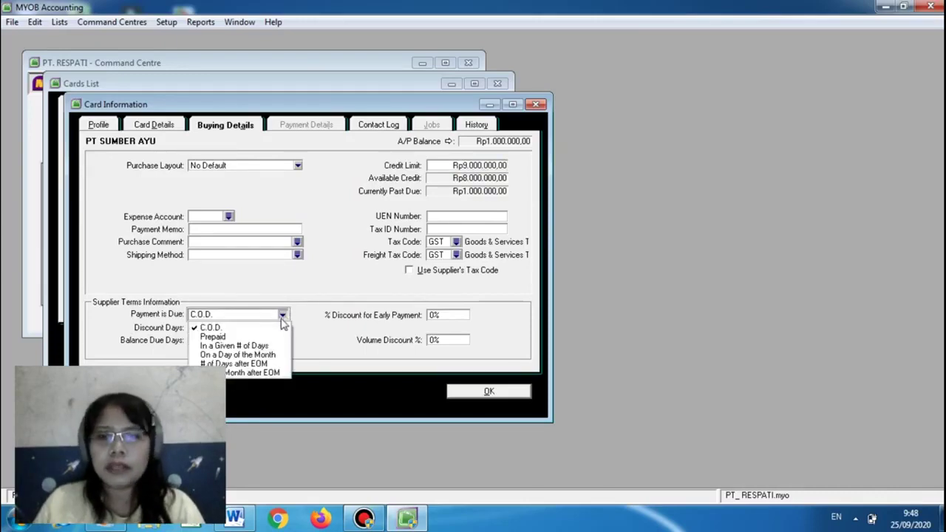
left_click(271, 345)
left_click(208, 327)
type("10")
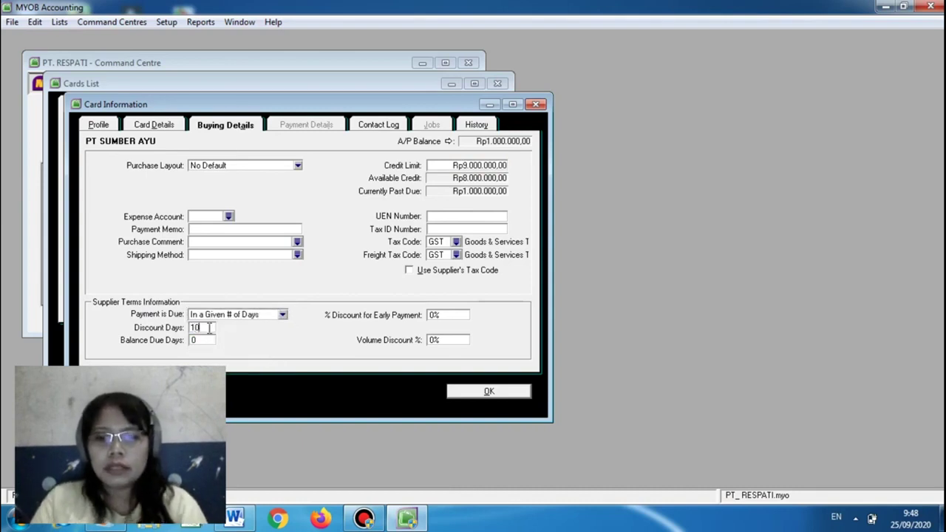
key("Tab")
type("30")
left_click(433, 315)
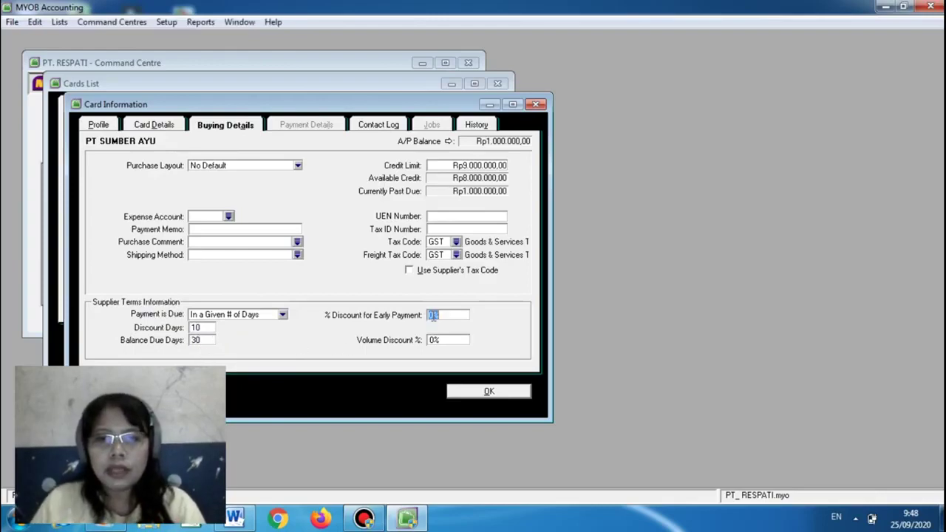
type("2")
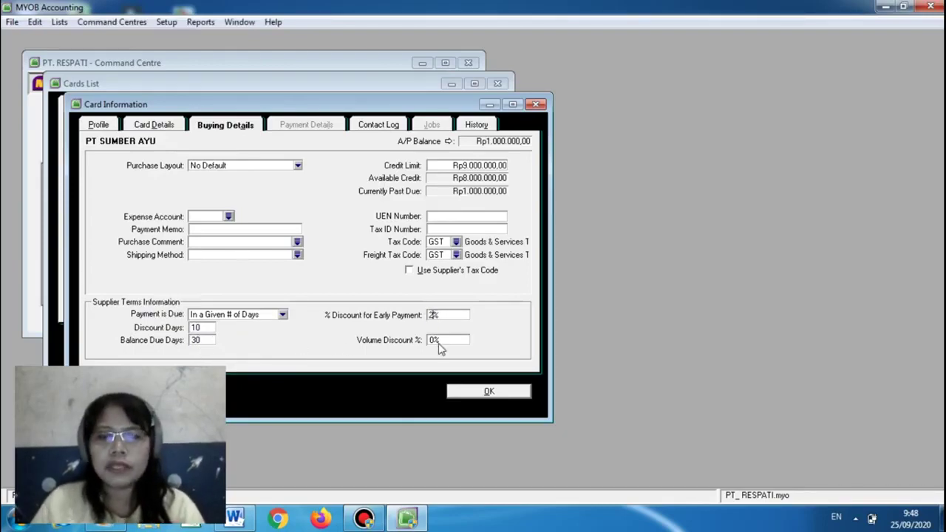
left_click(445, 343)
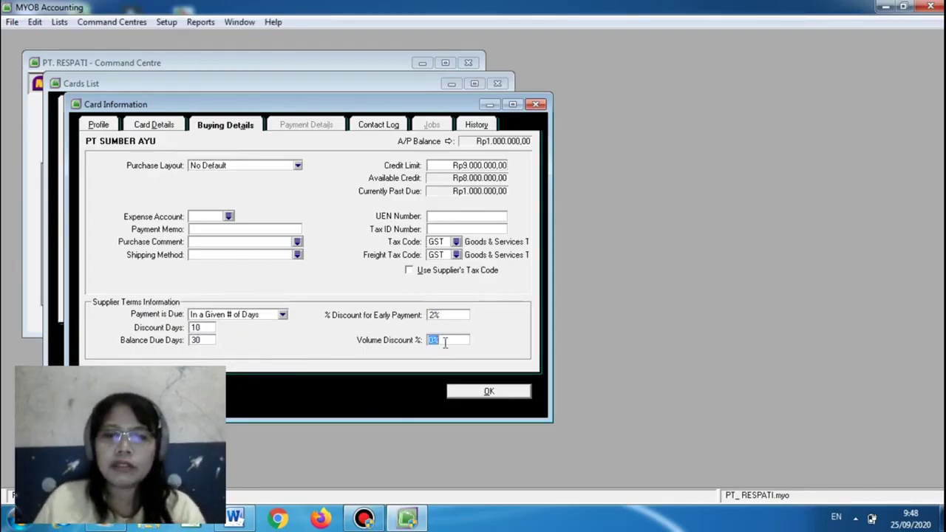
Set PPN as both tax and freight tax code, save the card, and close the list
left_click(457, 242)
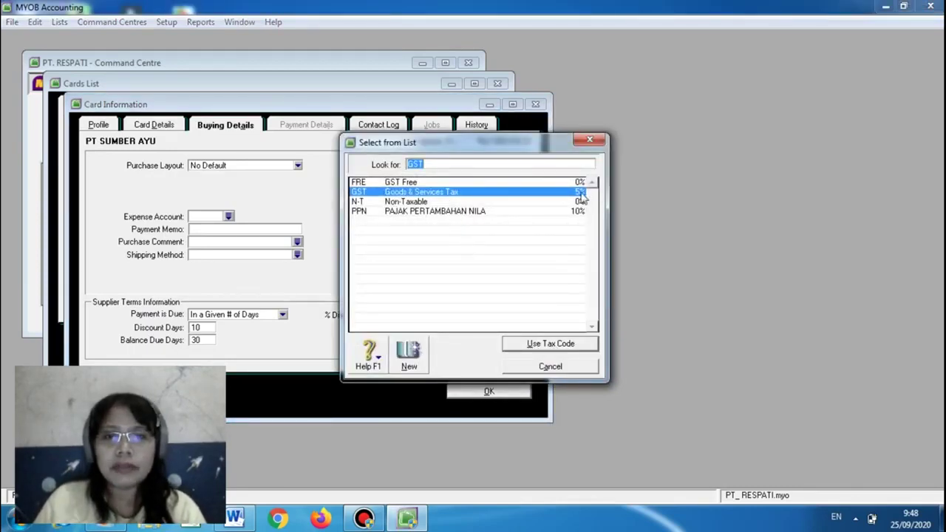
left_click(546, 214)
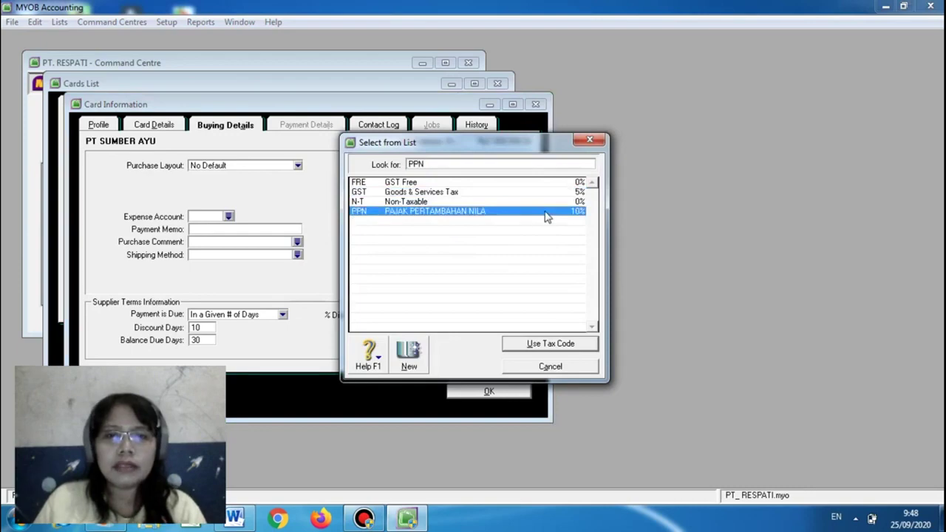
left_click(549, 344)
left_click(449, 270)
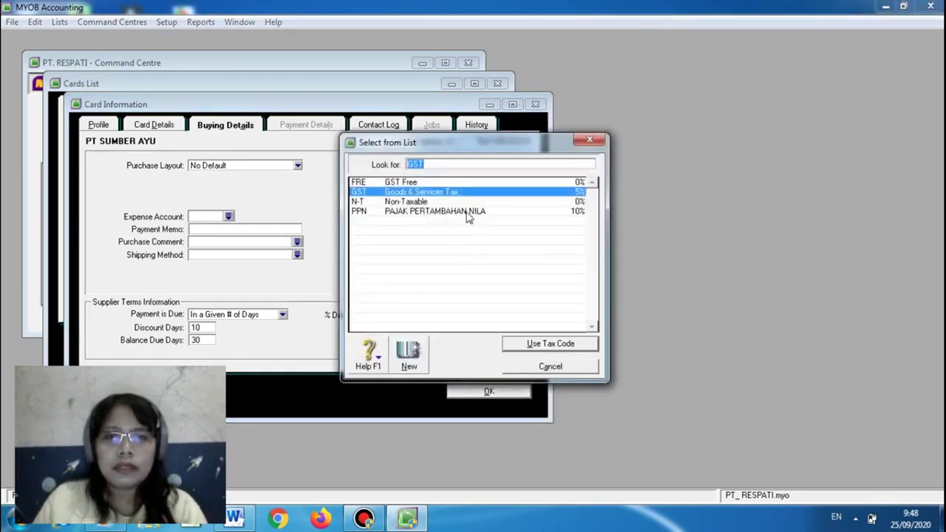
left_click(469, 215)
left_click(533, 347)
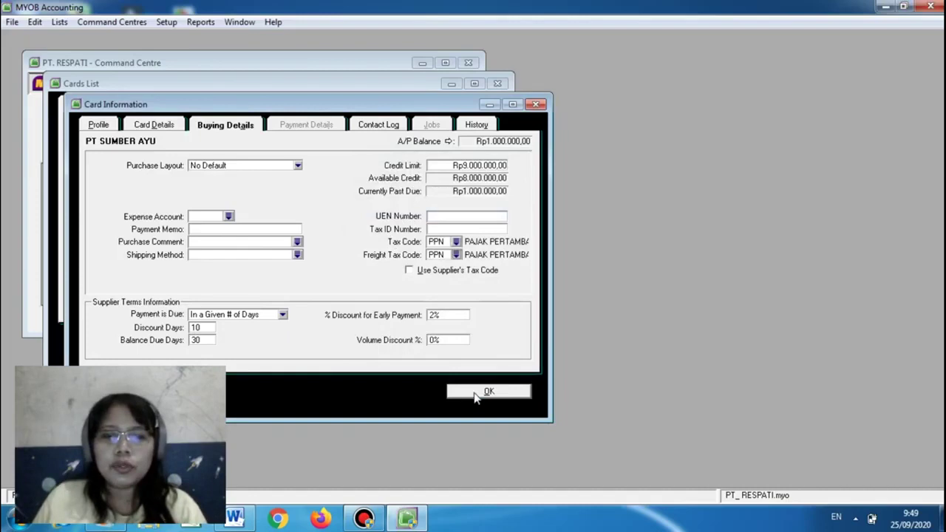
left_click(480, 392)
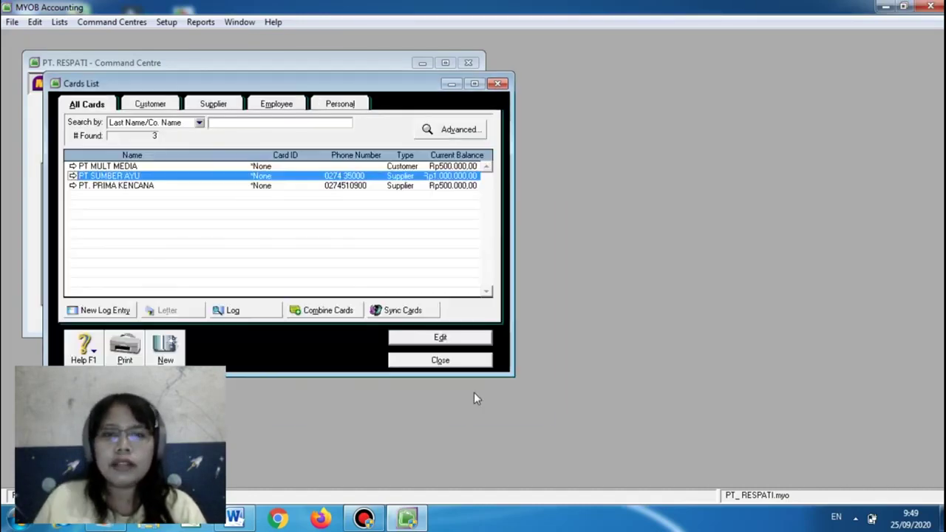
left_click(440, 360)
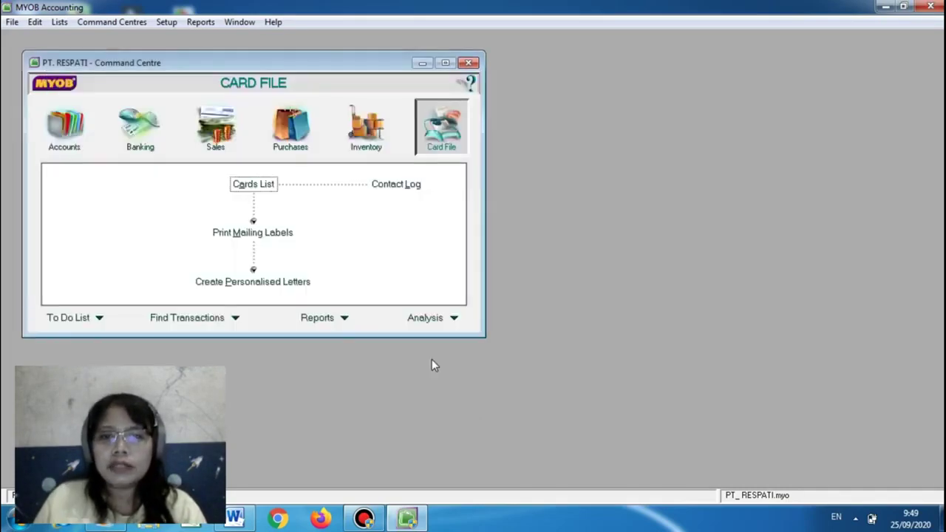
left_click(234, 517)
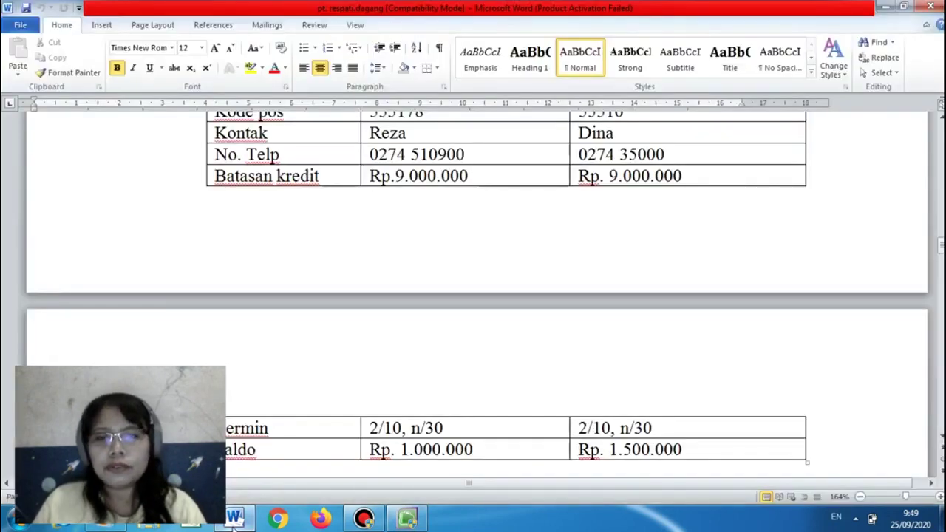
left_click_drag(939, 251, 940, 263)
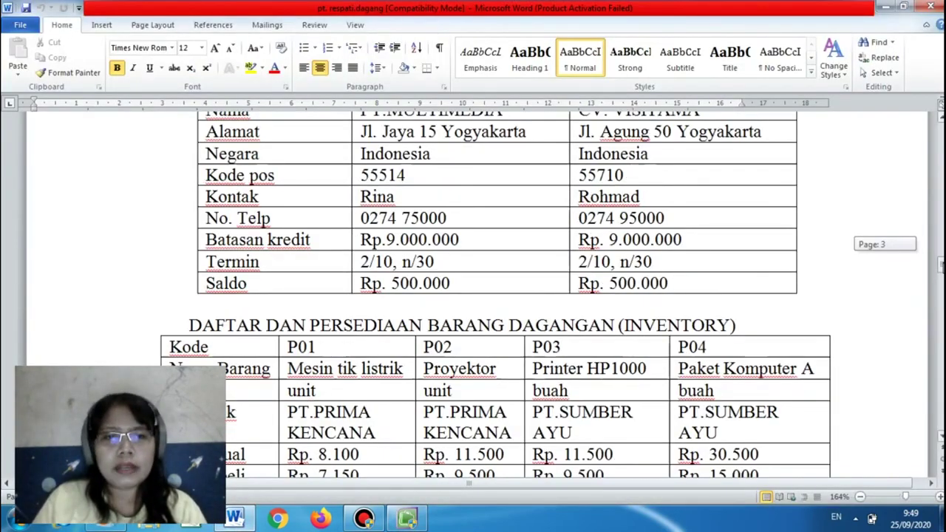
left_click_drag(940, 263, 939, 269)
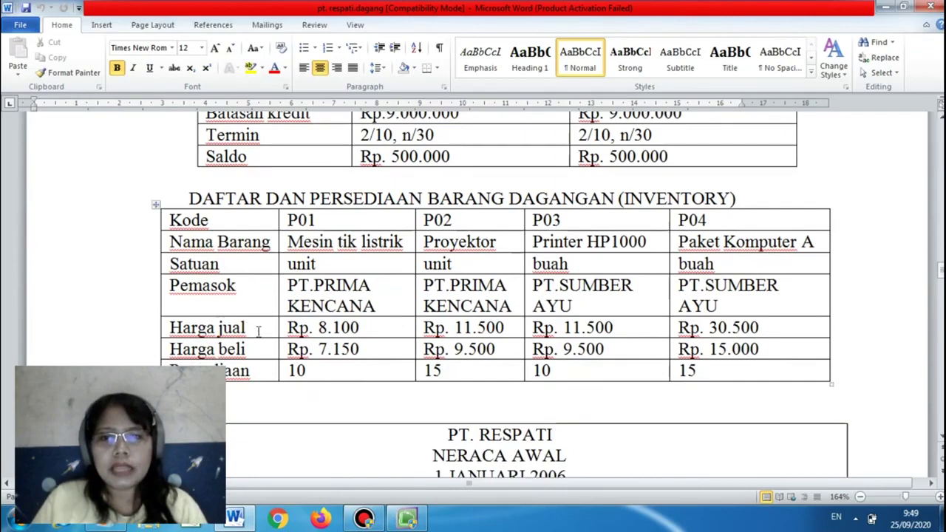
left_click(411, 520)
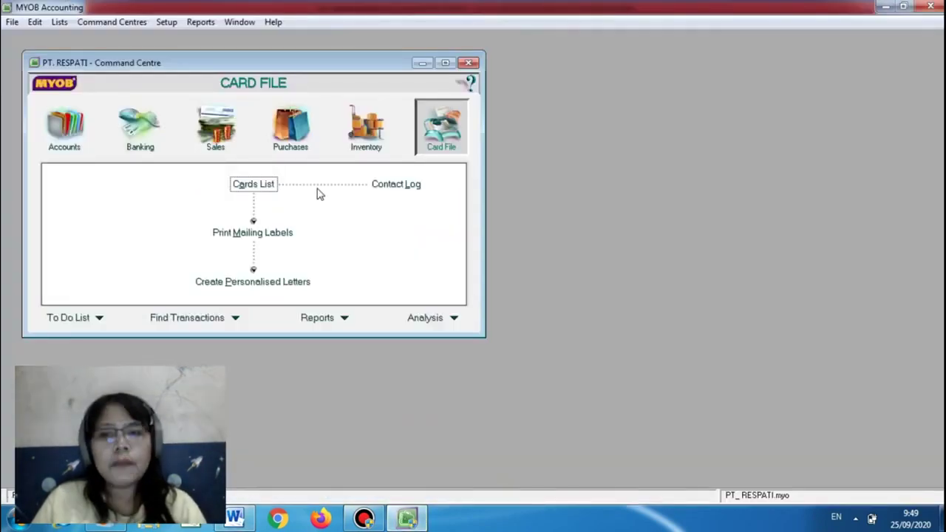
Open an inventory adjustment form from the Inventory centre, then abandon it
left_click(348, 150)
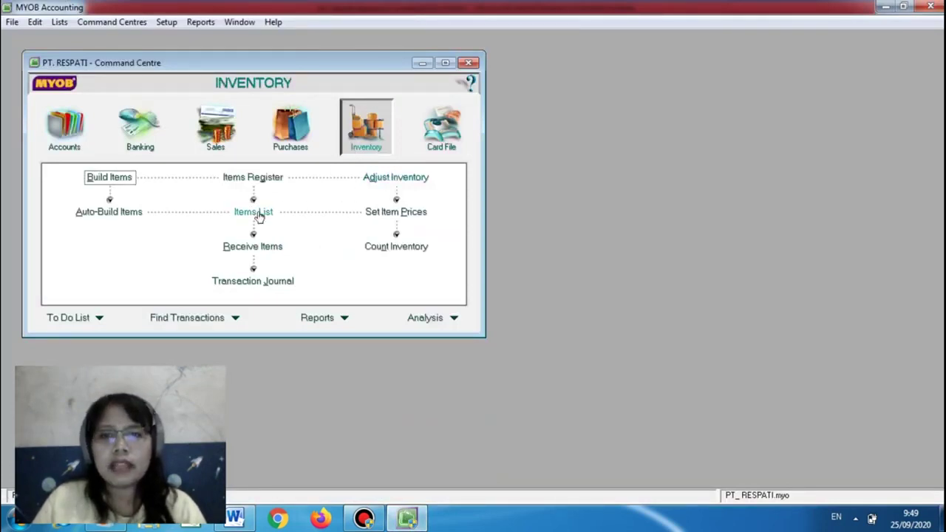
left_click(376, 183)
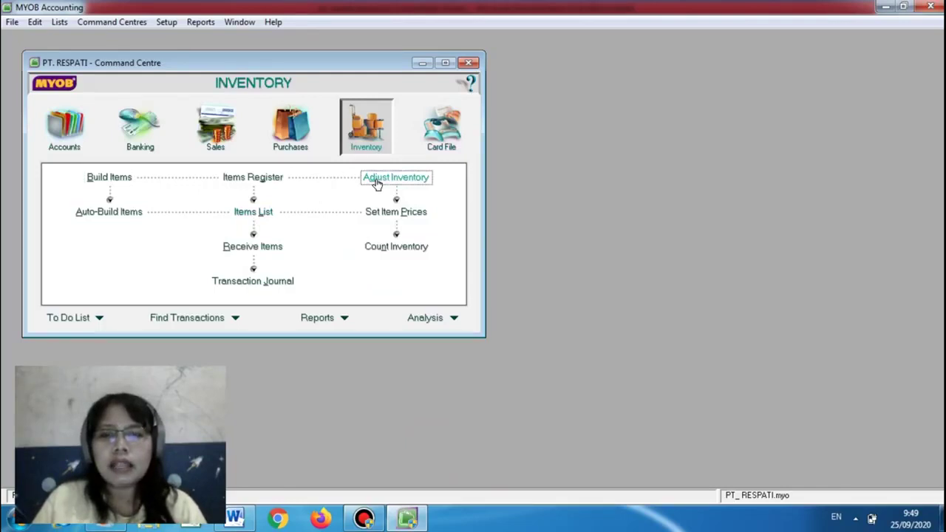
left_click(161, 177)
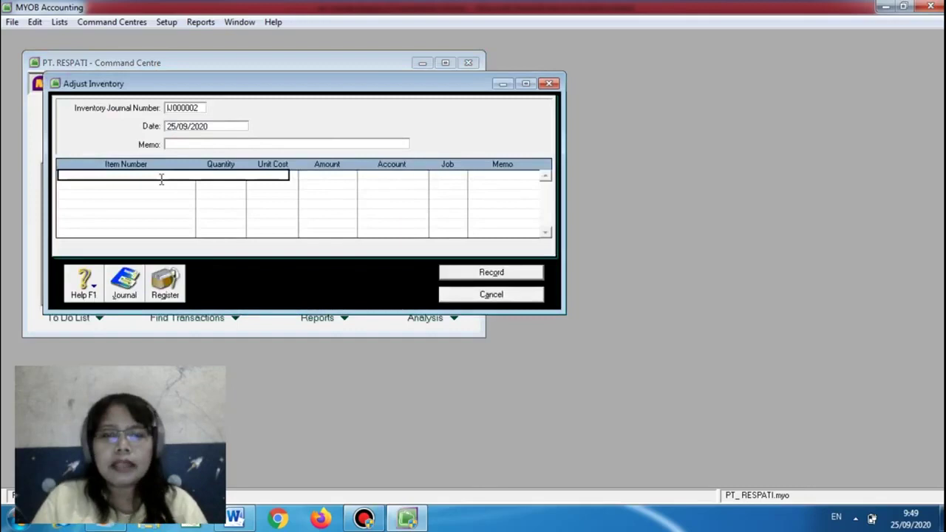
left_click(470, 294)
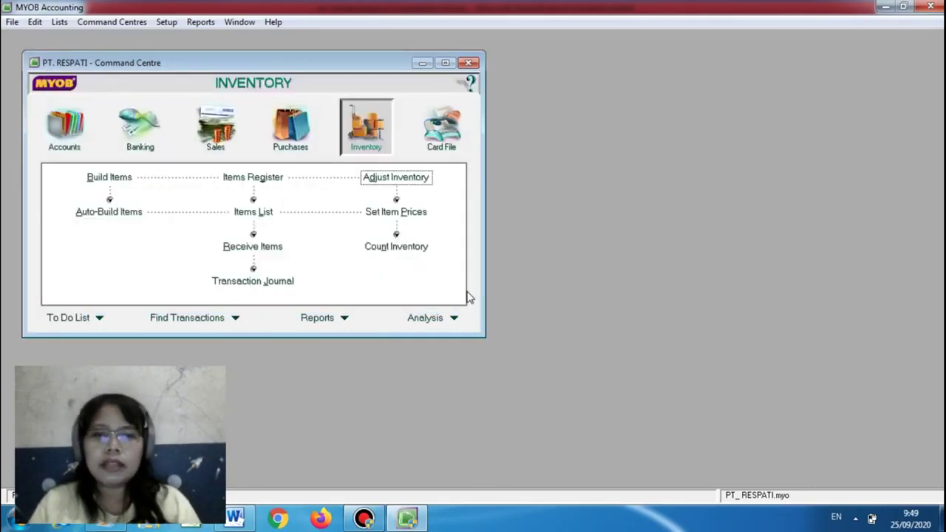
Open a blank new item form from the Items List, checking the reference document
left_click(259, 212)
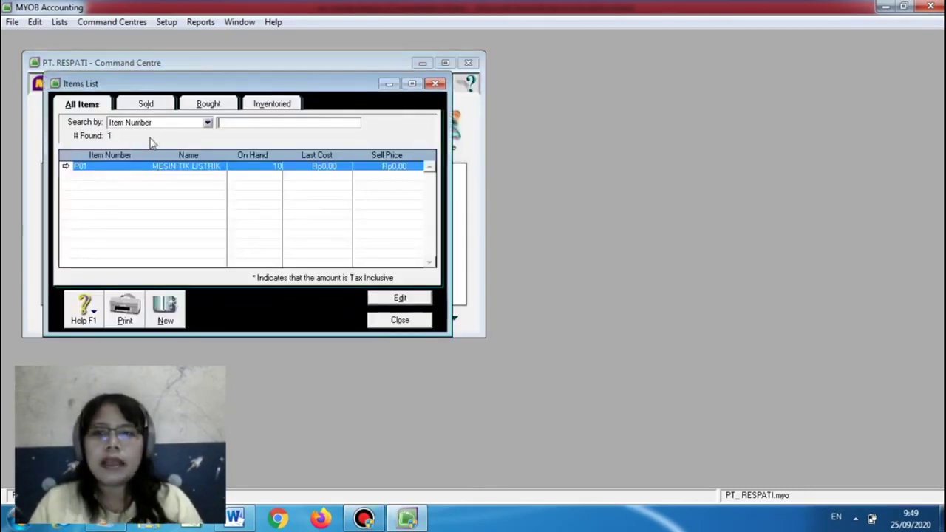
left_click(164, 316)
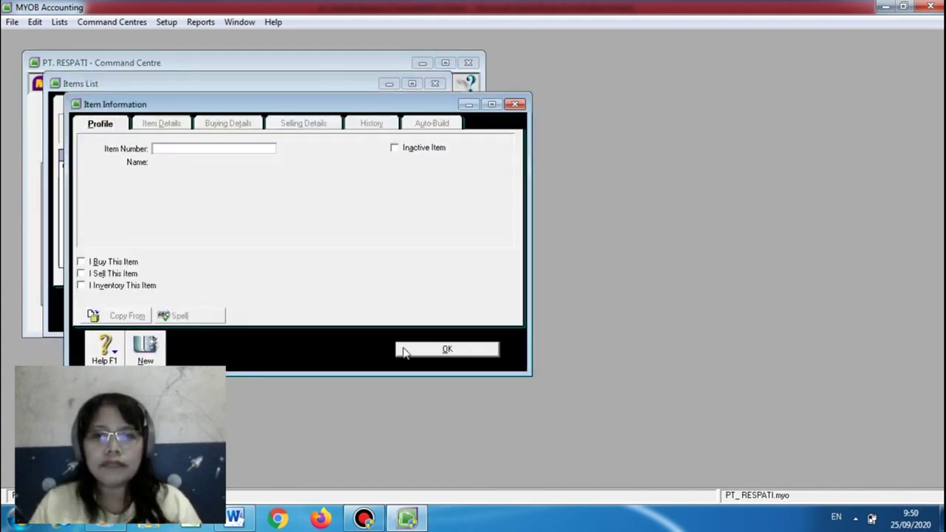
left_click(419, 352)
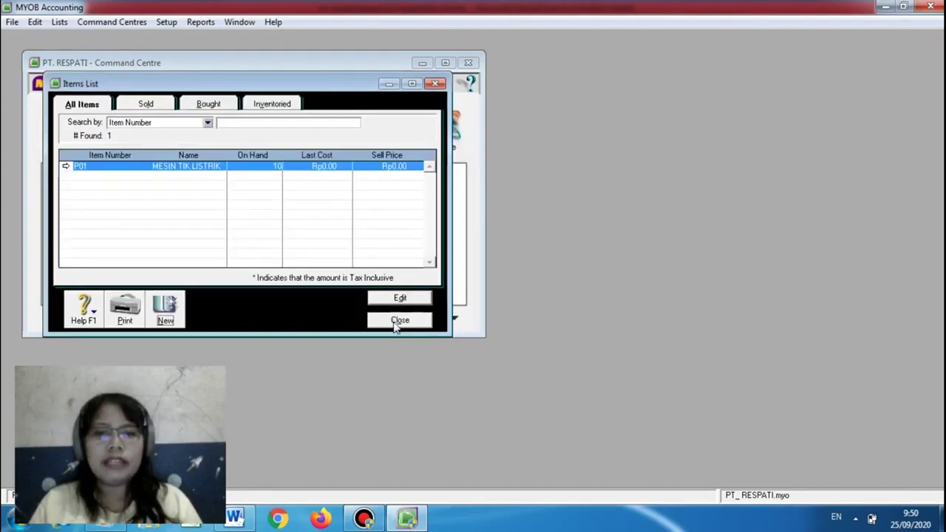
left_click(170, 309)
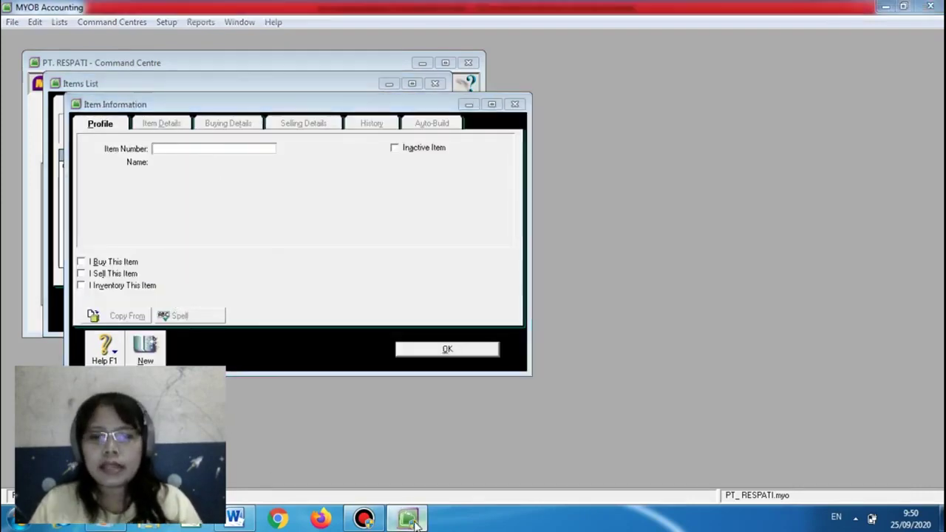
left_click(412, 520)
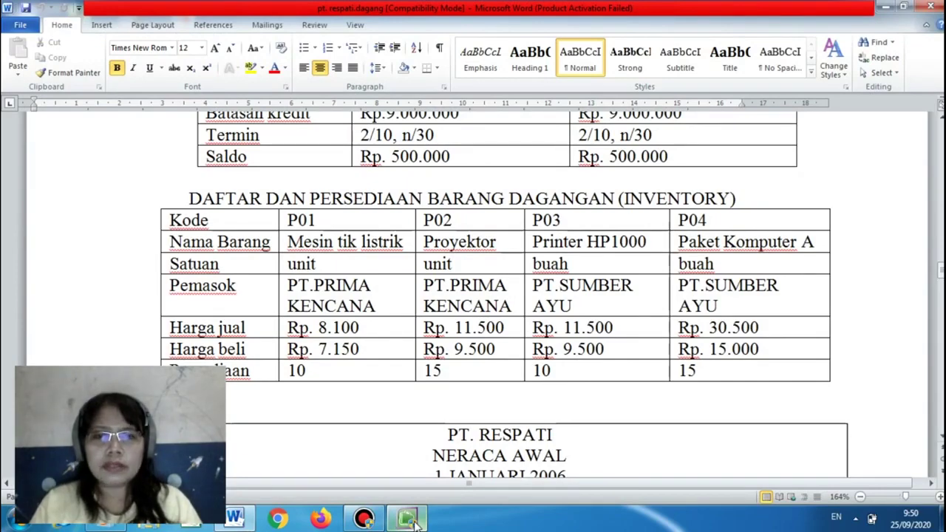
left_click(412, 520)
left_click(412, 520)
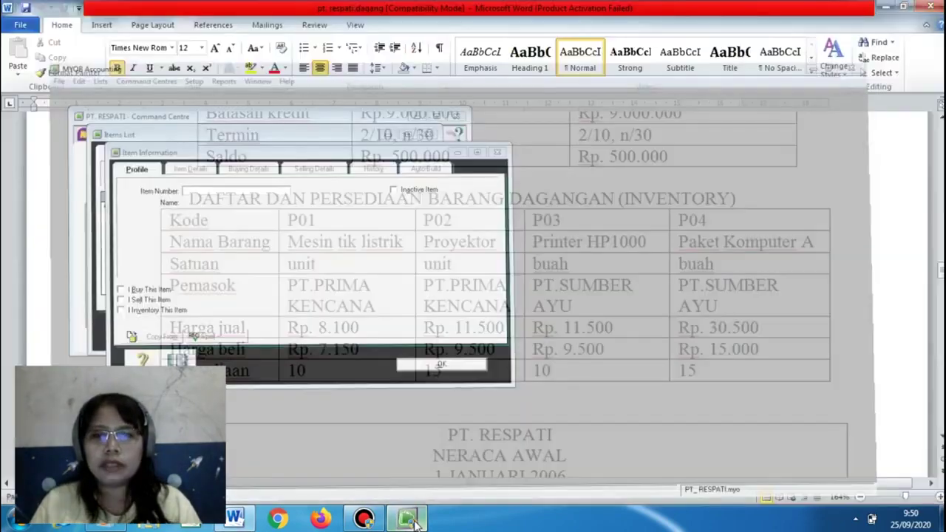
left_click(412, 520)
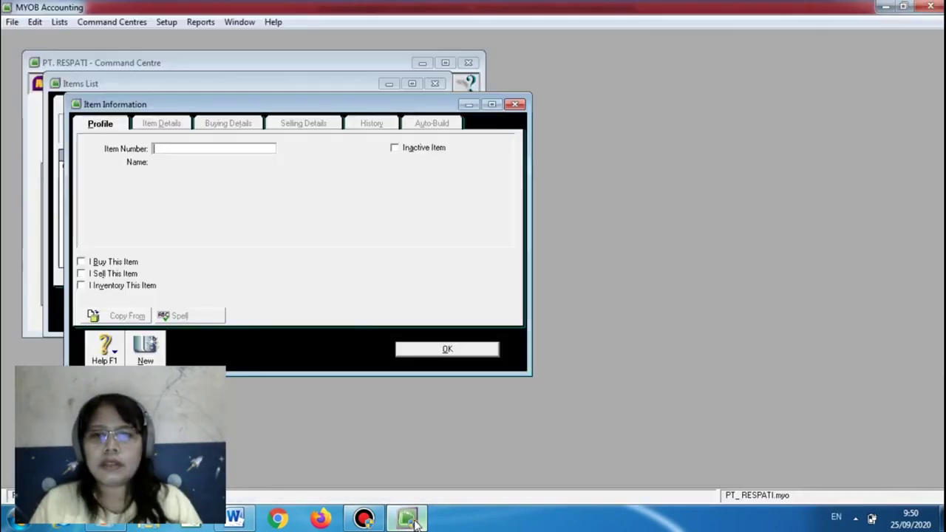
Enter item number P02 named PROYEKTOR UNIT
left_click(218, 148)
type("p02")
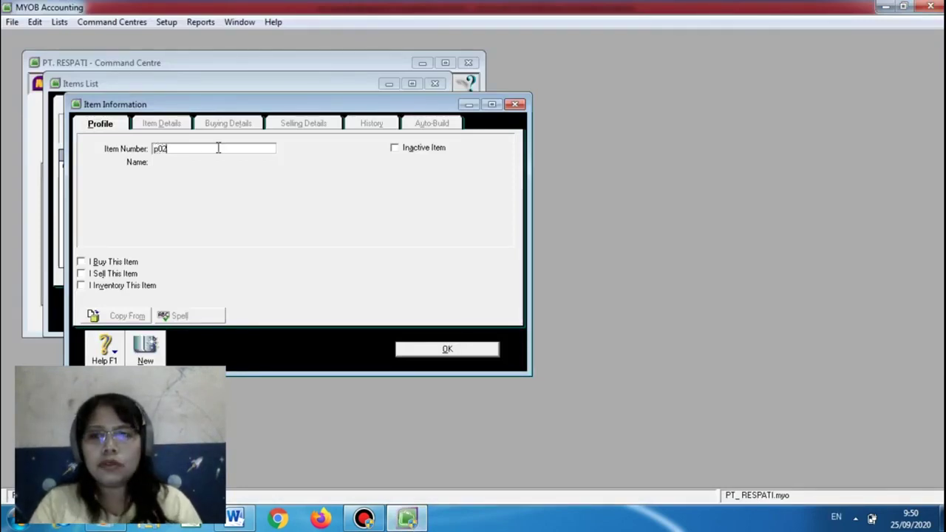
key("BackSpace")
key("BackSpace")
key("BackSpace")
type("0")
type("P02")
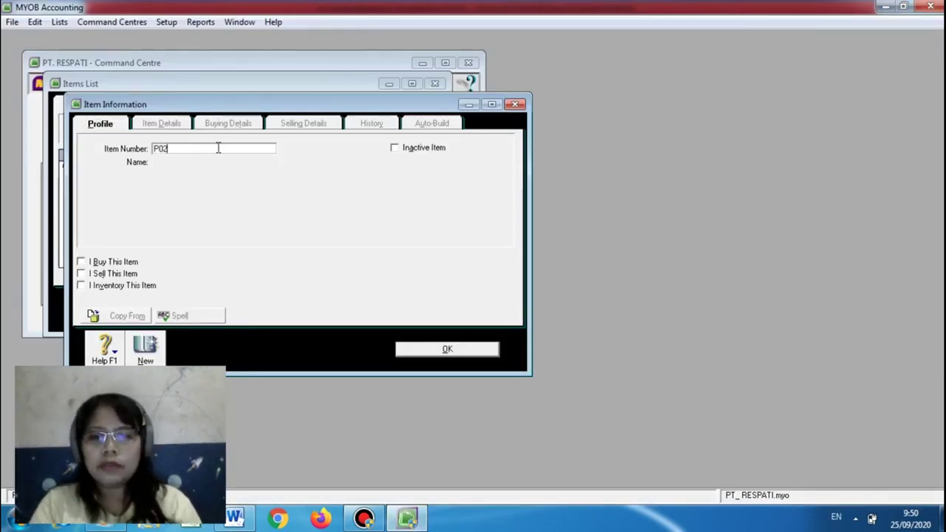
key("Tab")
type("PROYEKTOR UNIT")
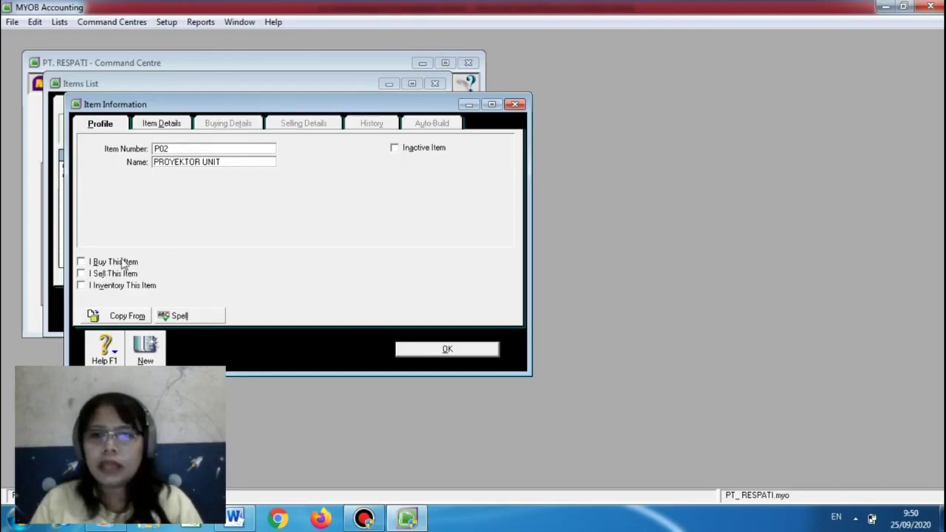
Mark P02 as bought, sold and inventoried, with 2-0200 as cost of sales account
left_click(82, 264)
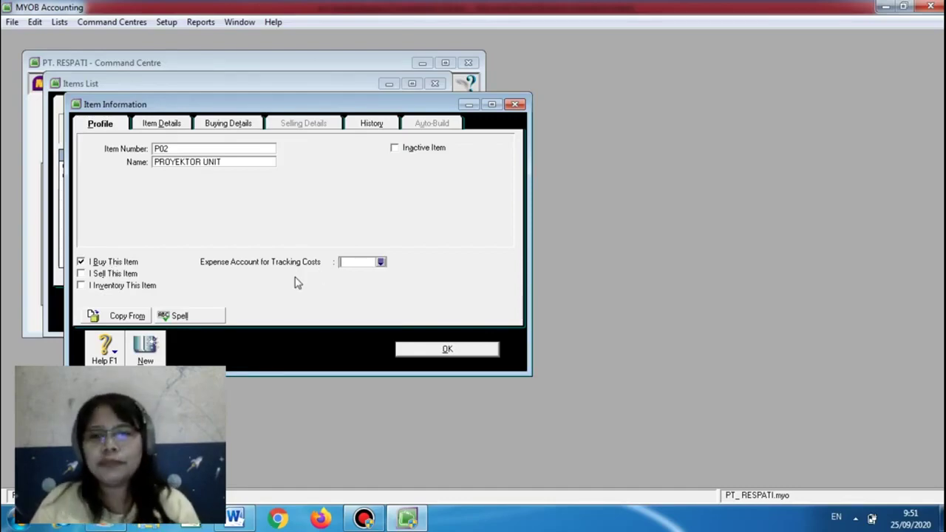
left_click(81, 273)
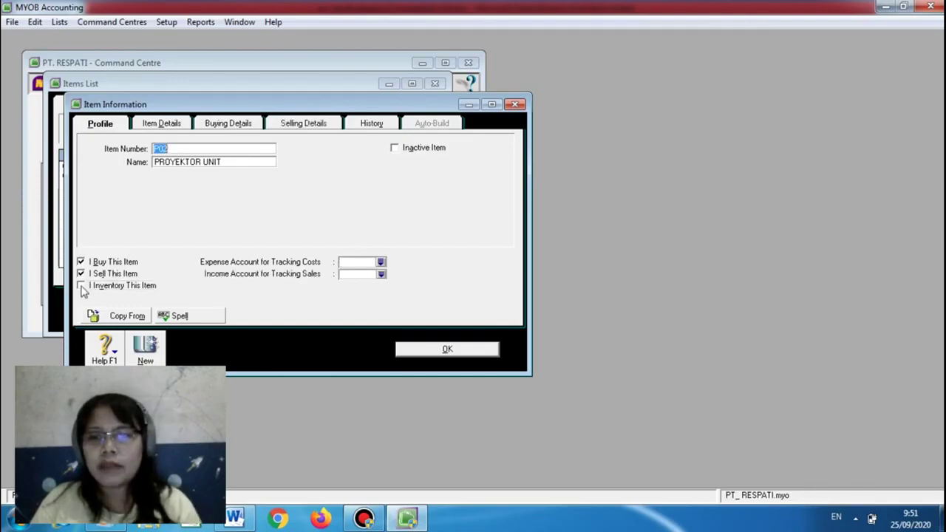
left_click(81, 285)
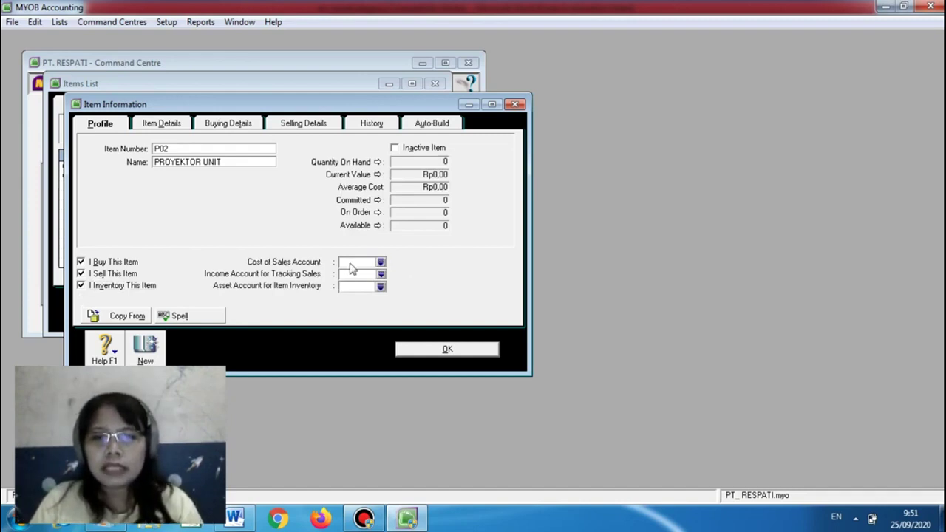
left_click(381, 262)
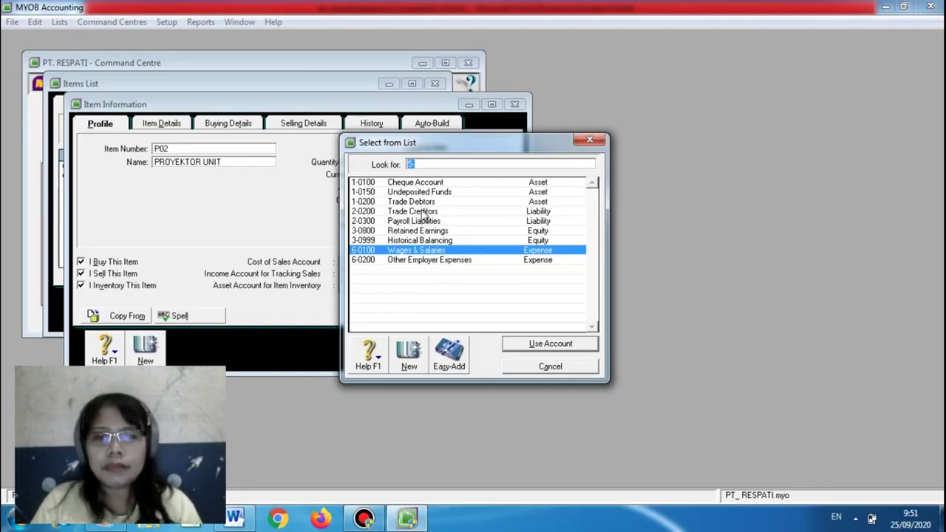
left_click(424, 213)
left_click(520, 344)
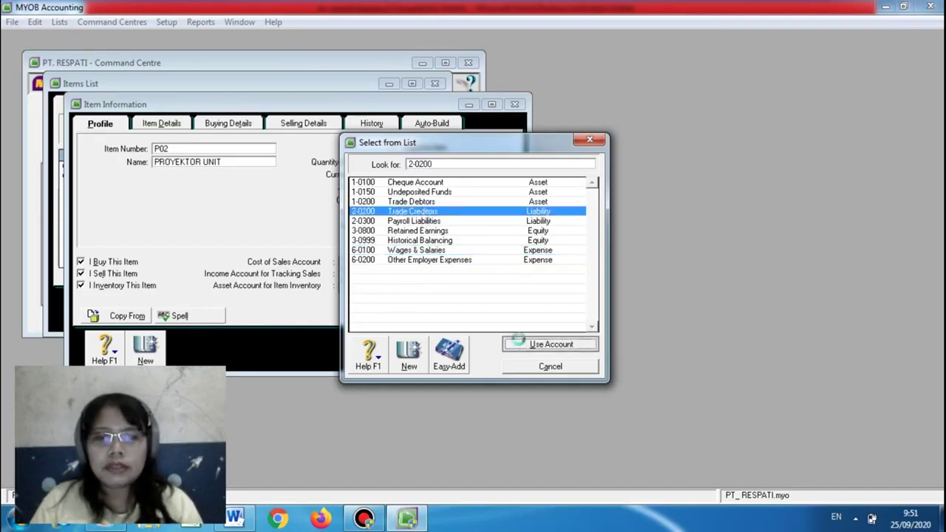
left_click(475, 304)
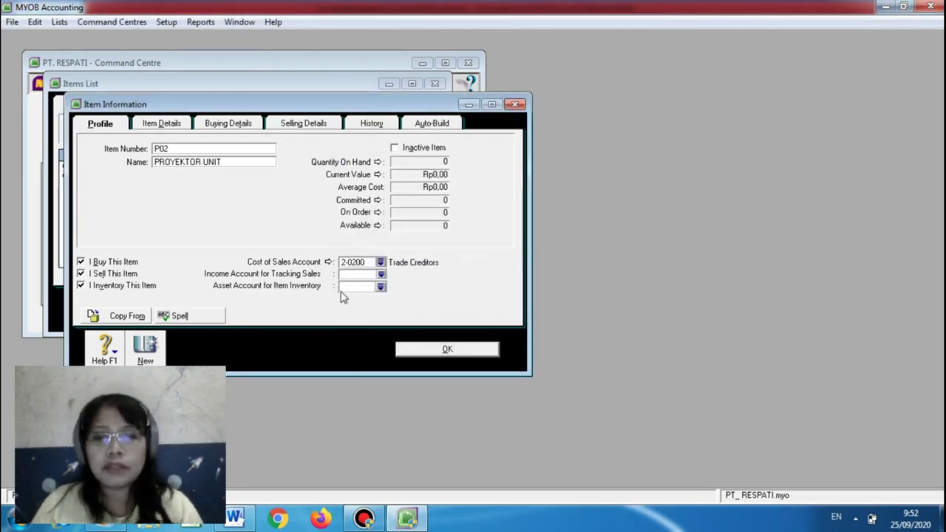
Assign income account 1-0200 and asset account 1-0100, then save the item
left_click(382, 276)
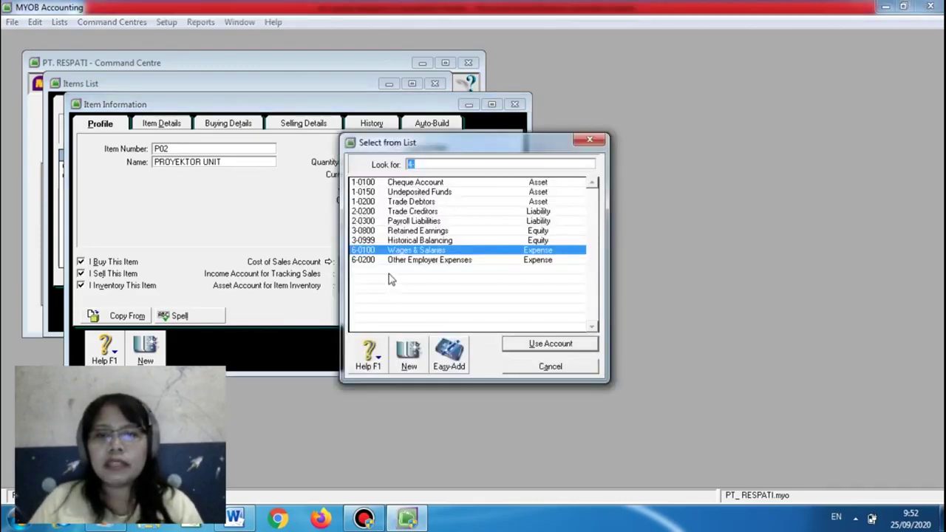
left_click(431, 204)
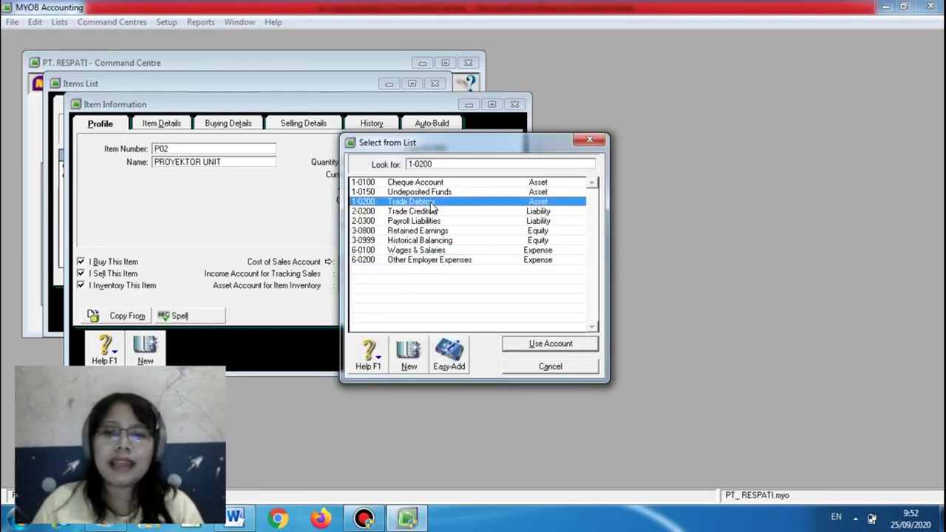
left_click(546, 344)
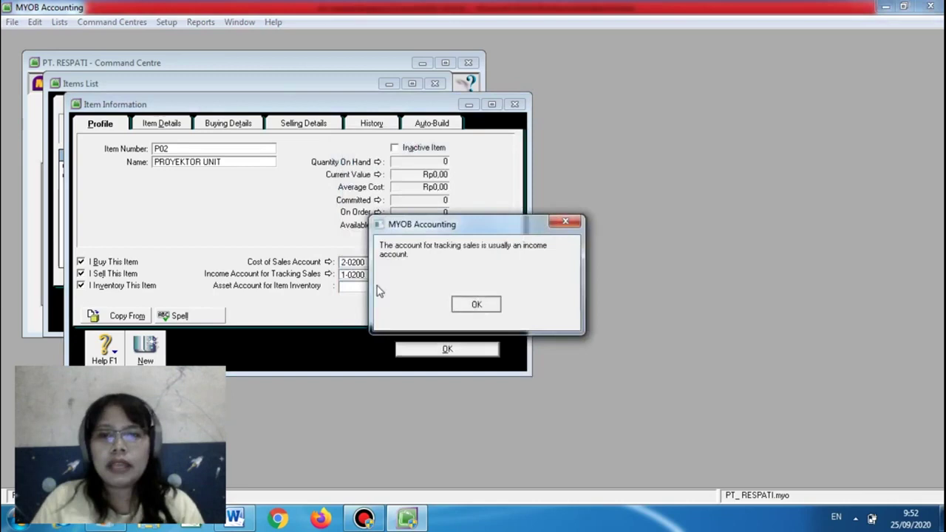
key("Return")
left_click(379, 289)
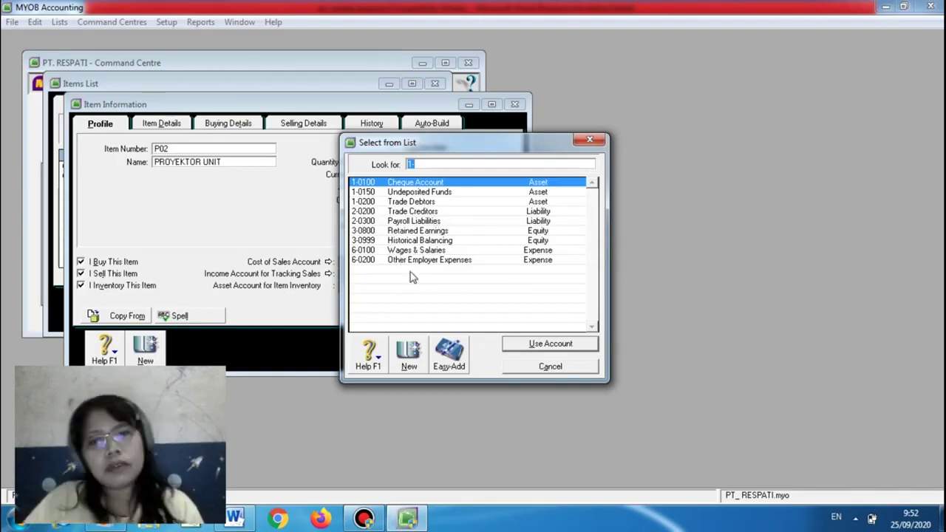
left_click(525, 346)
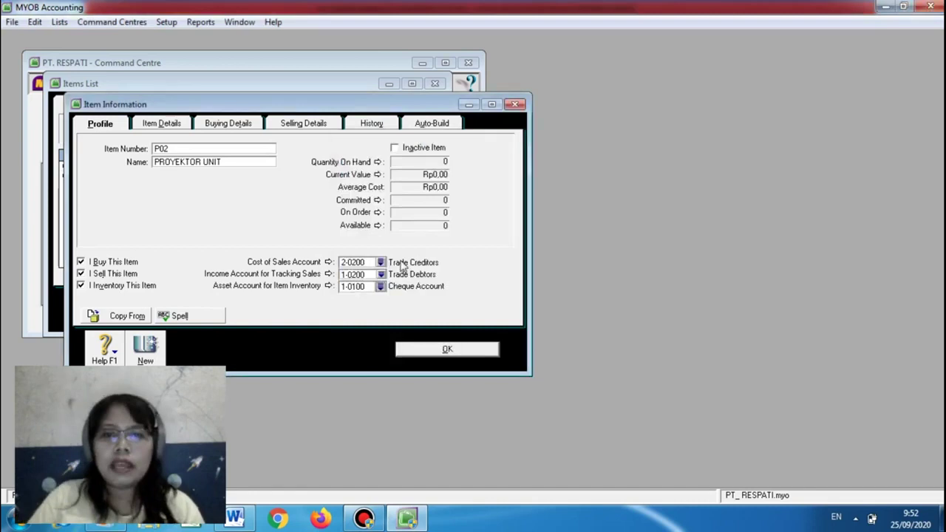
left_click(419, 357)
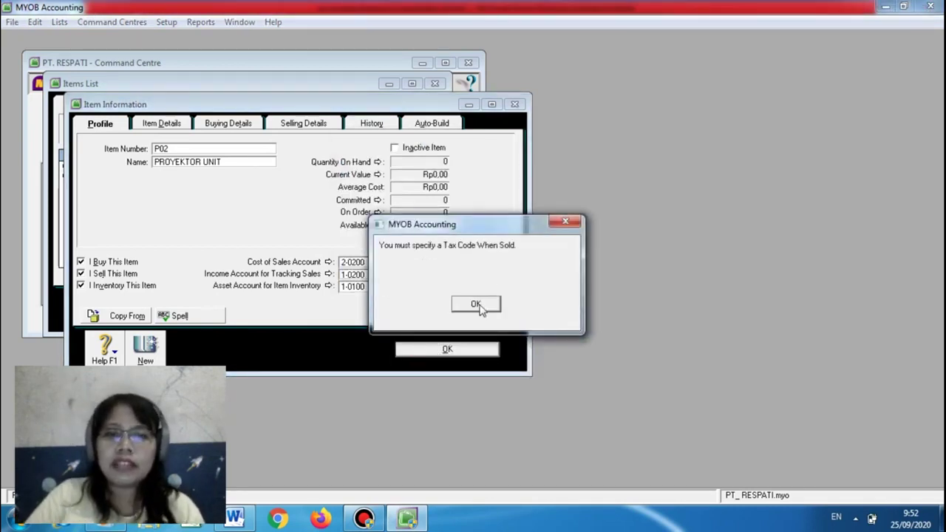
left_click(475, 304)
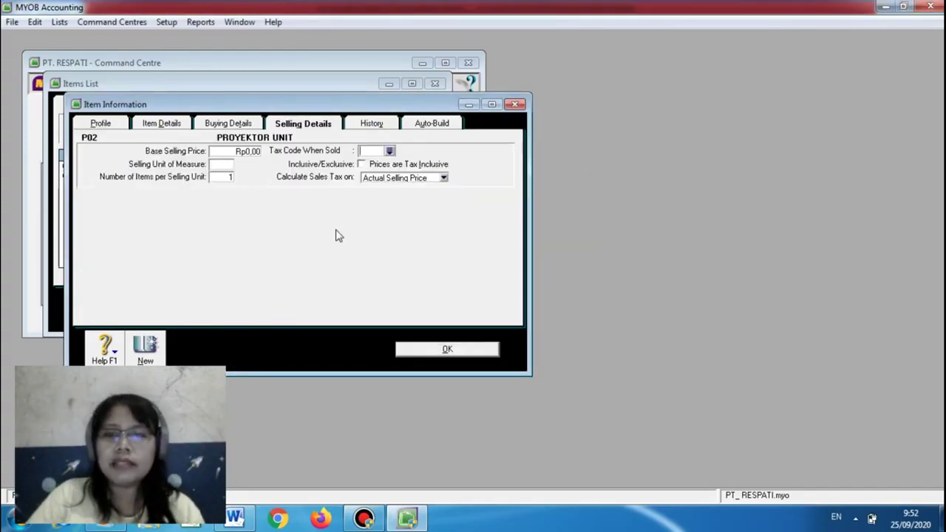
Enter a base selling price of 11500 with UNIT as selling unit
left_click(239, 151)
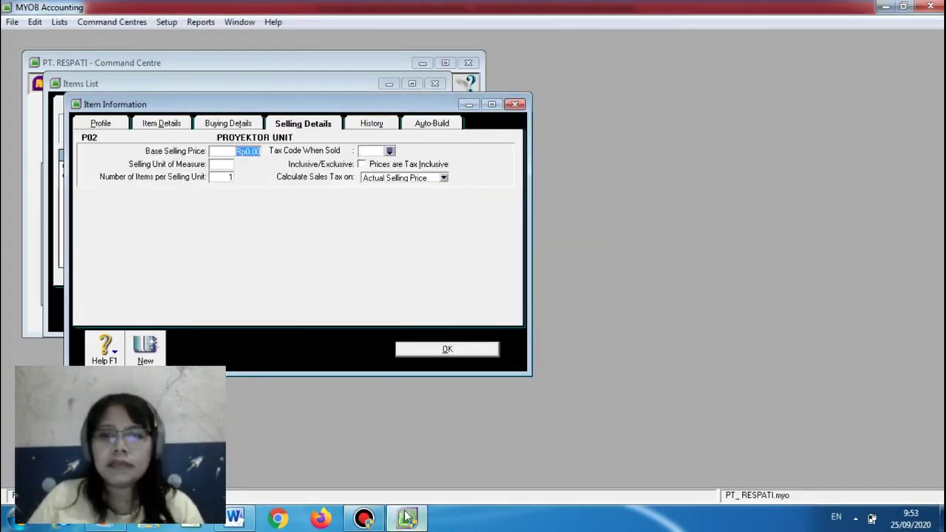
mouse_move(408, 517)
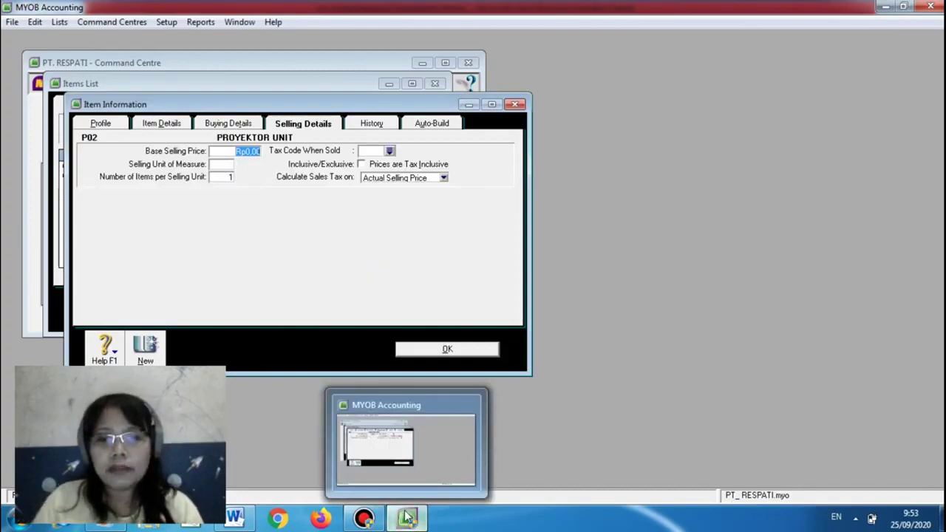
left_click(248, 518)
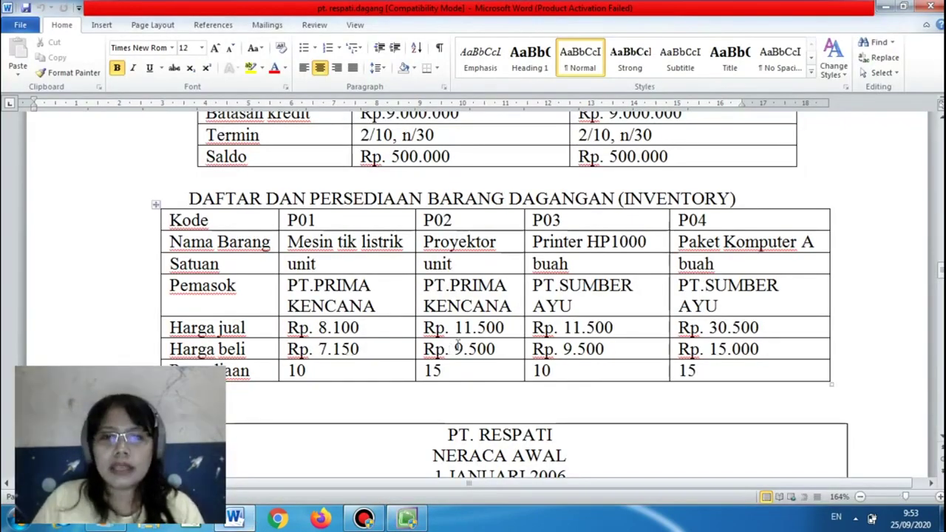
left_click(411, 517)
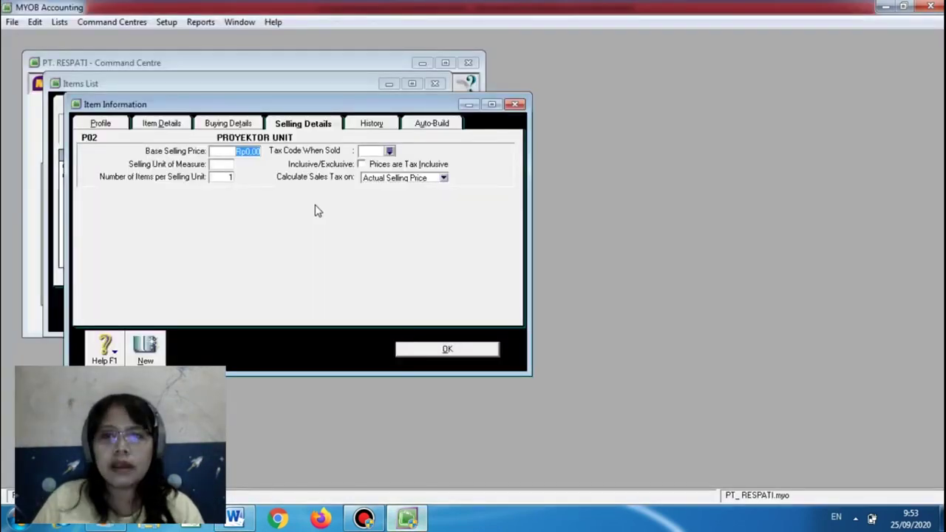
type("11500")
left_click(222, 164)
type("UNIT")
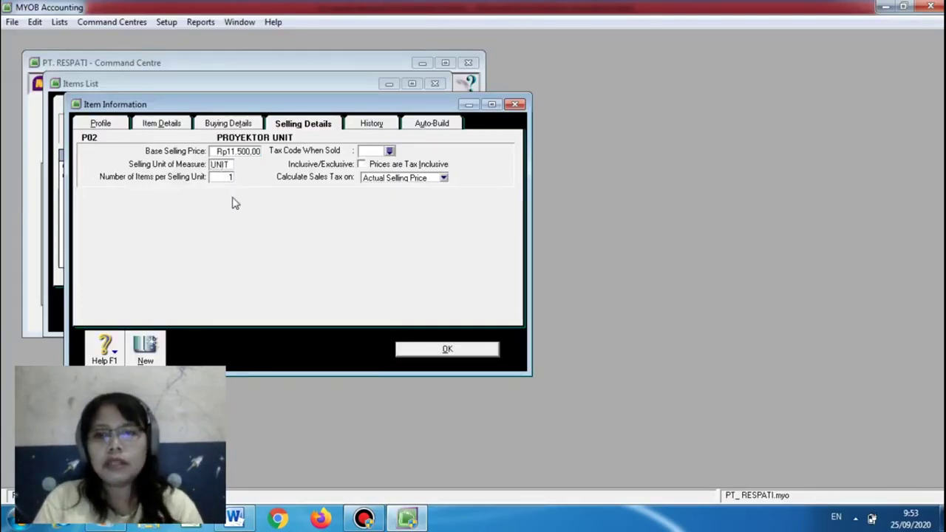
Choose PPN as the tax code when sold and save P02 again
left_click(390, 151)
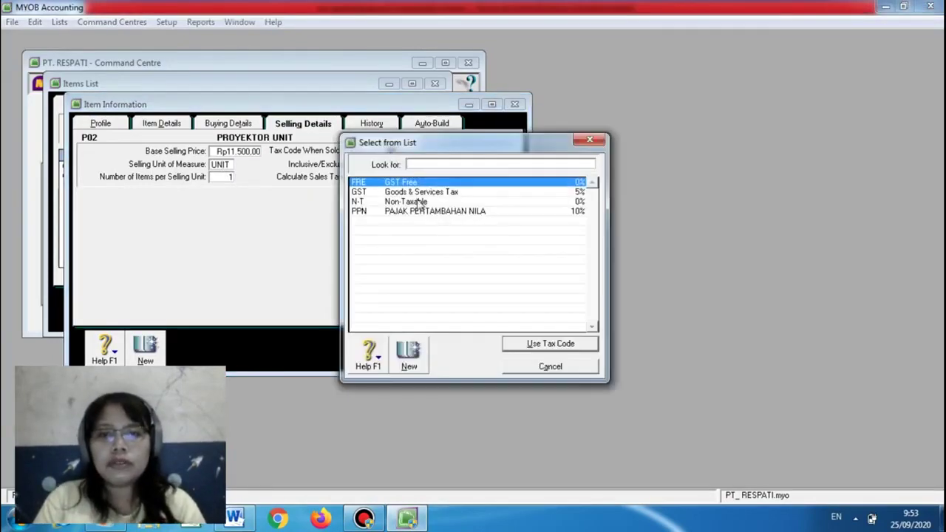
left_click(420, 212)
left_click(532, 346)
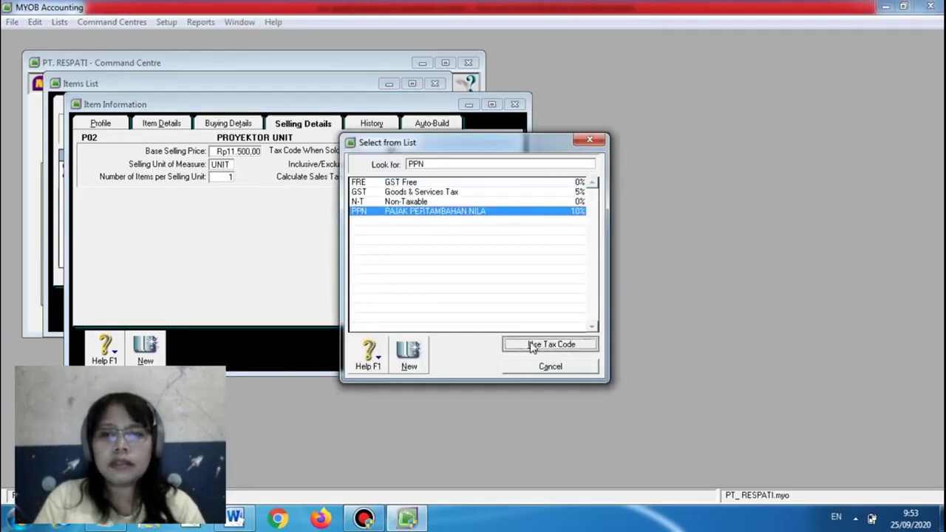
left_click(443, 349)
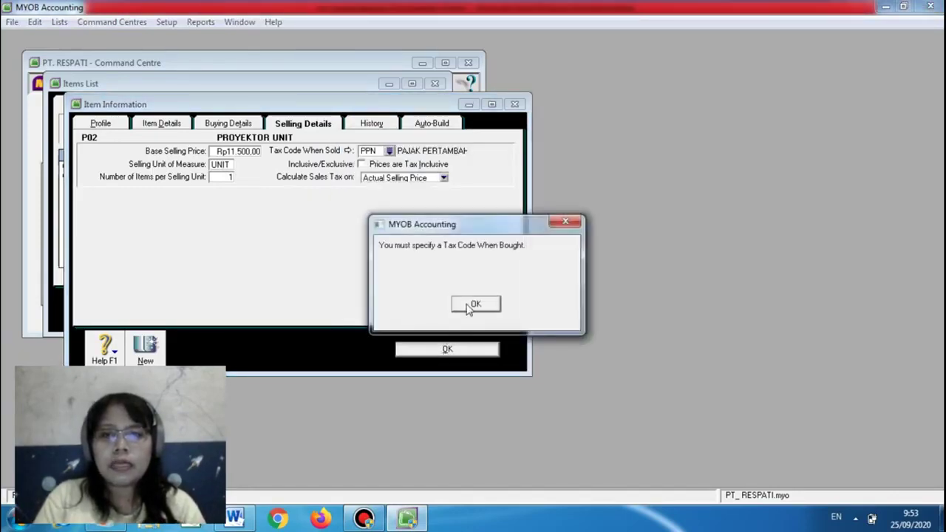
left_click(467, 306)
left_click(234, 168)
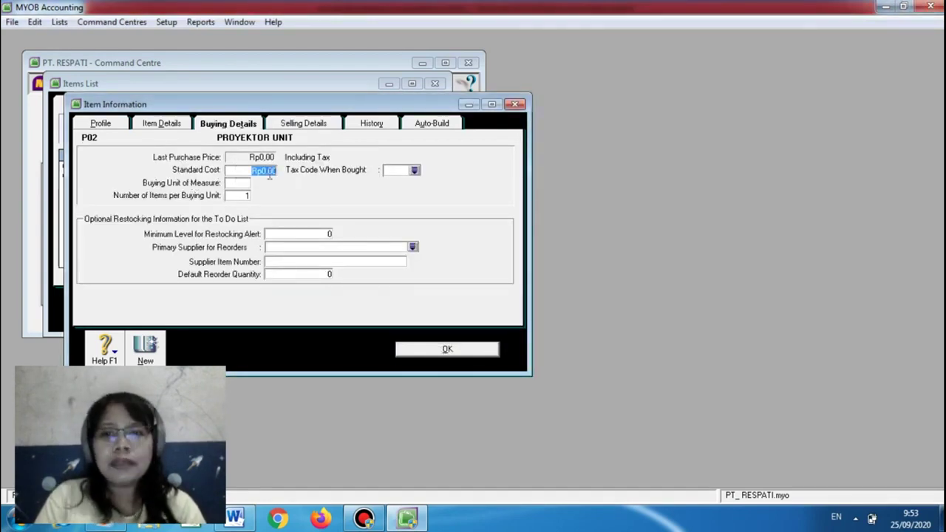
Give P02 a 9.500 standard cost per UNIT with PPN when bought, save, and start Adjust Inventory
left_click(234, 519)
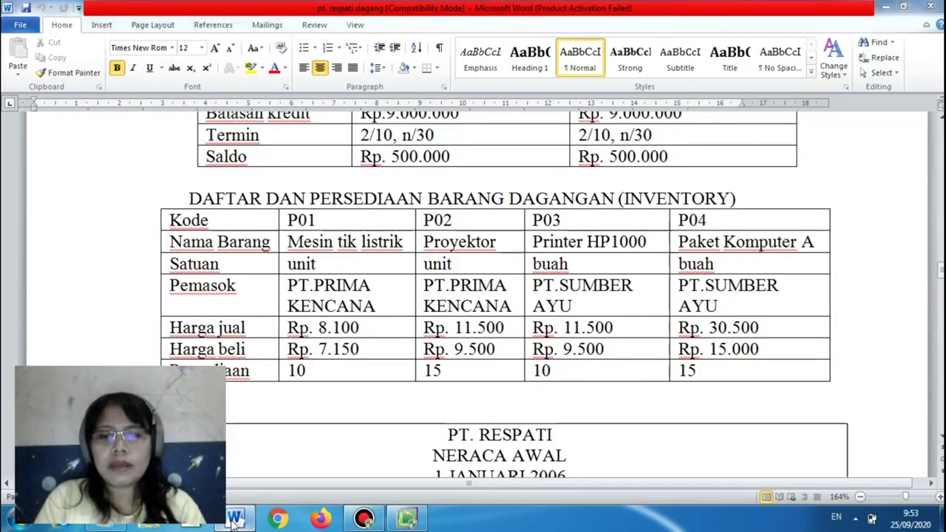
left_click(233, 523)
type("9.50")
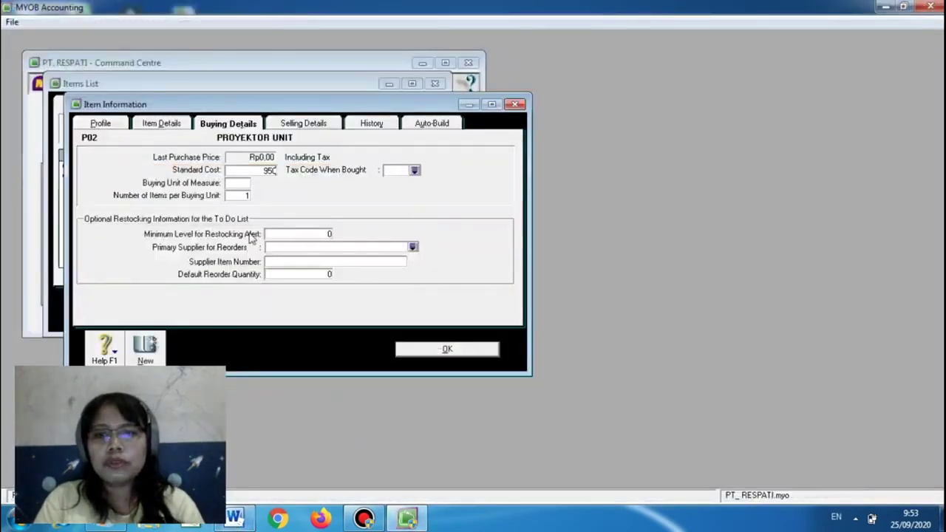
type("0")
key("Tab")
type("UNIT")
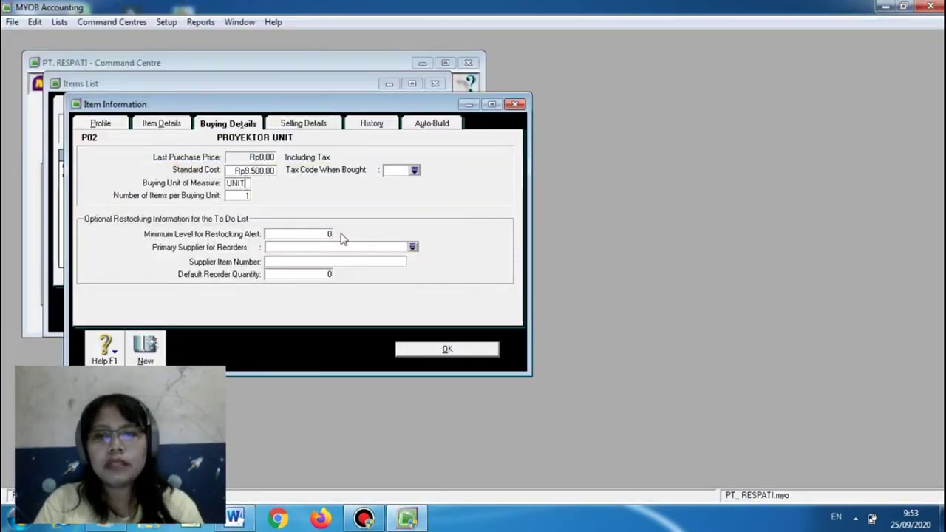
left_click(414, 171)
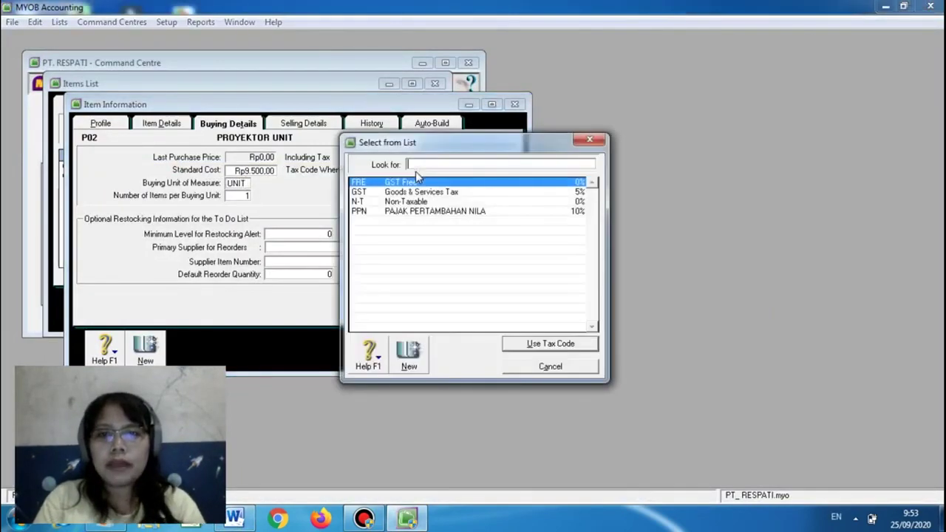
type("PPN")
left_click(535, 346)
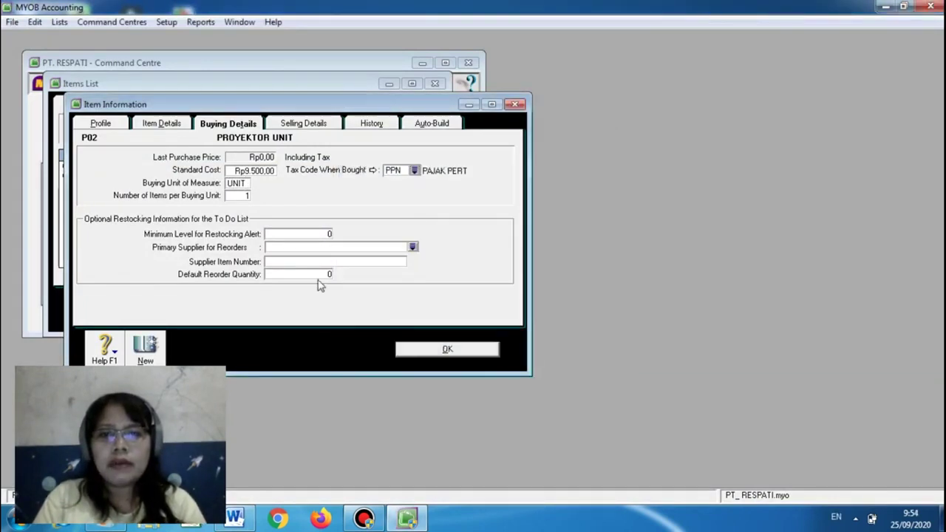
left_click(445, 349)
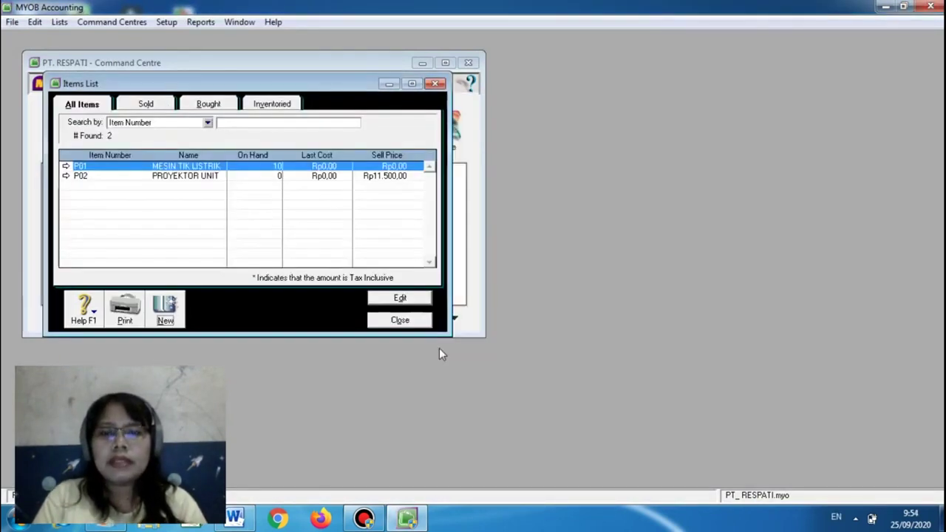
left_click(404, 322)
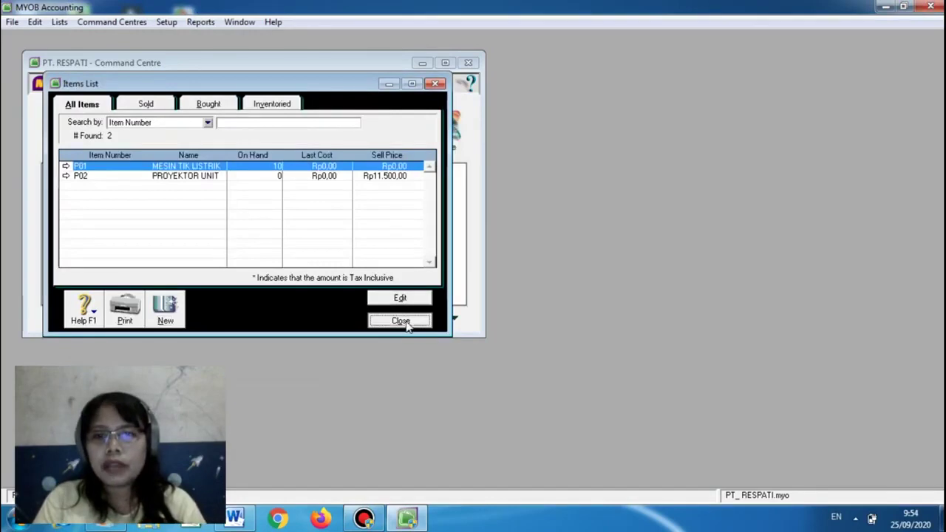
left_click(382, 177)
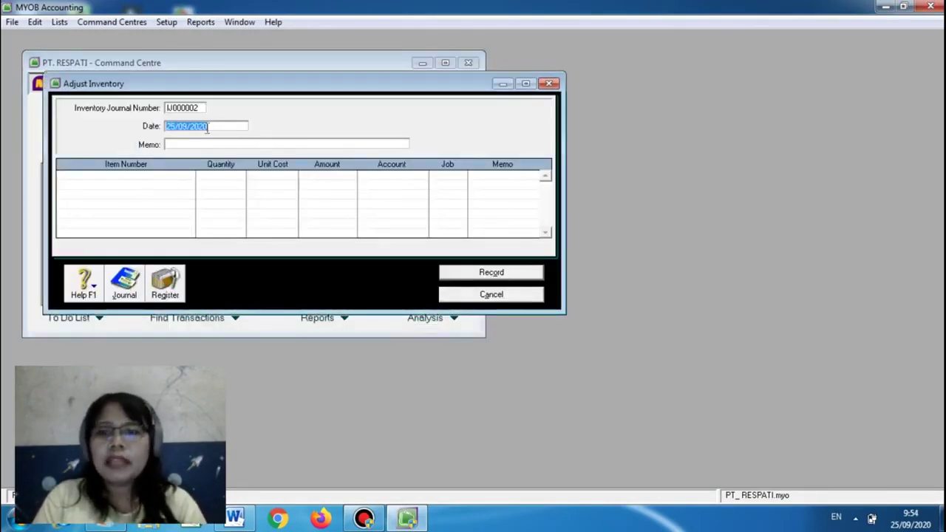
Date the adjustment 01/01/2006, give it memo INVENTORY, and enter item P02
type("0")
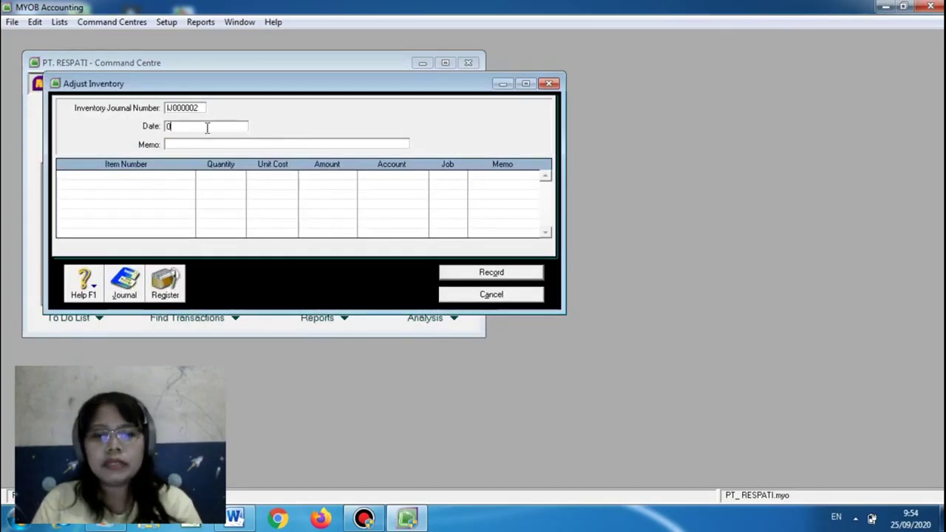
type("1/01/20")
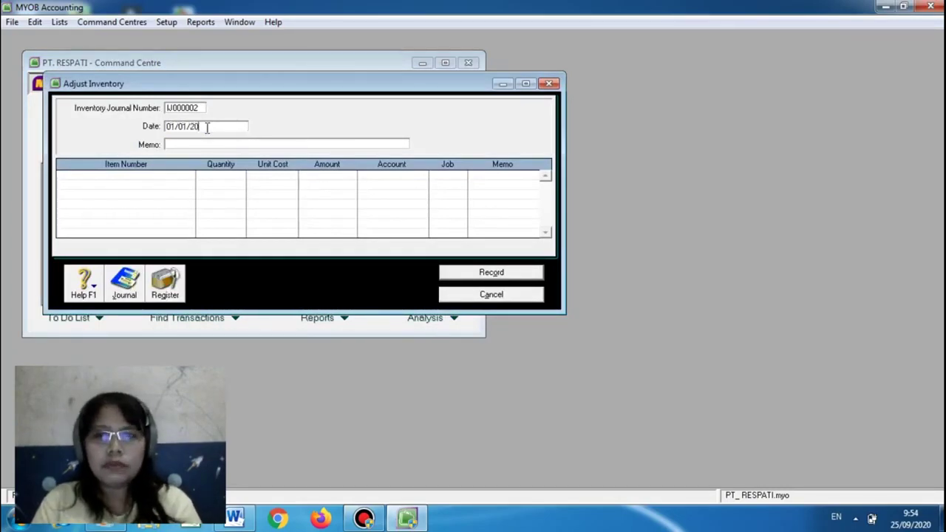
type("06")
left_click(186, 145)
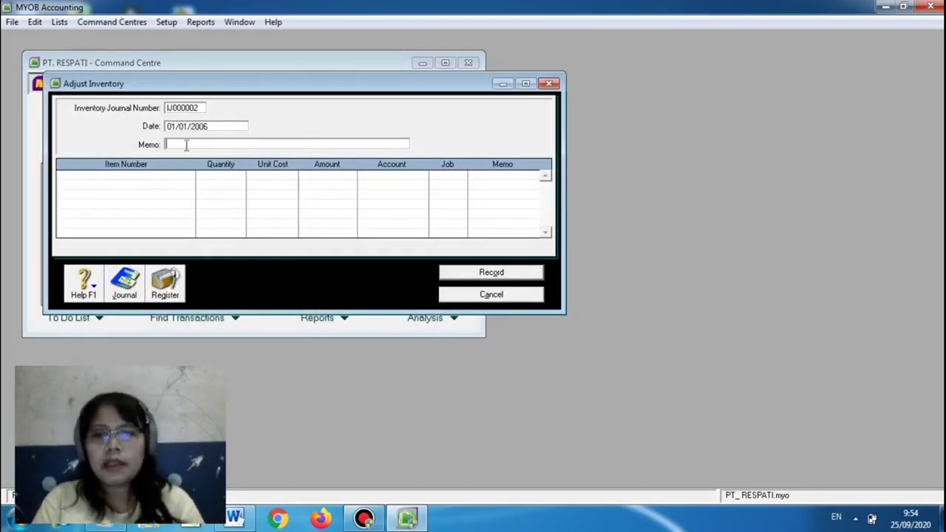
type("INVENTORY")
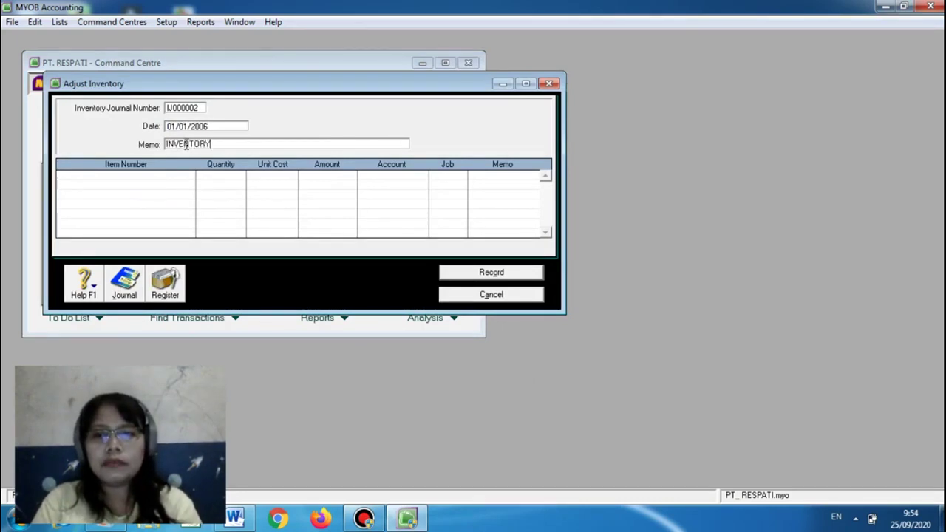
left_click(172, 176)
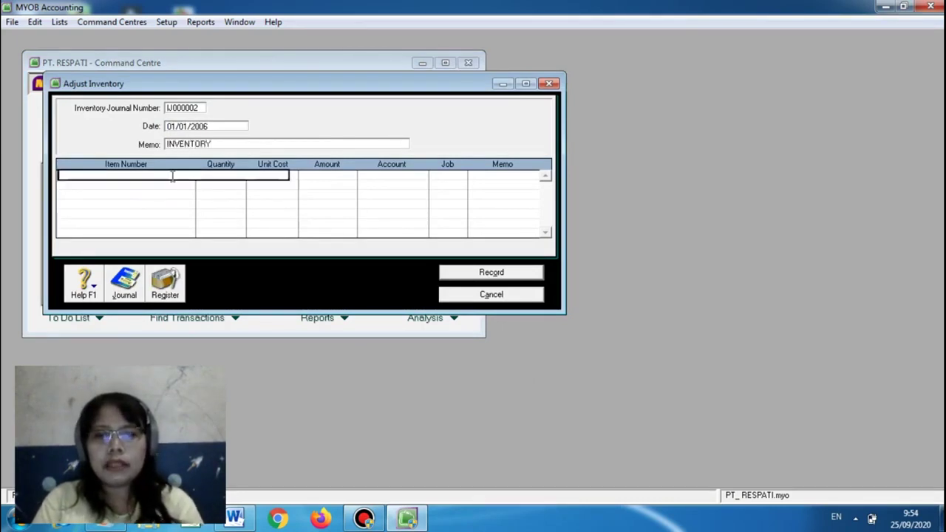
type("P01")
type("P02")
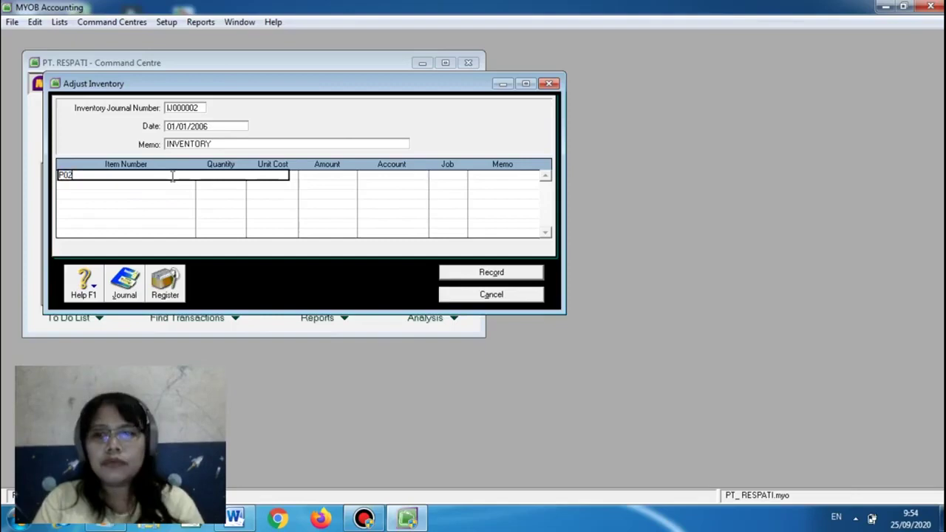
key("Tab")
Check the Word inventory table and enter a quantity of 15 for P02
left_click(407, 520)
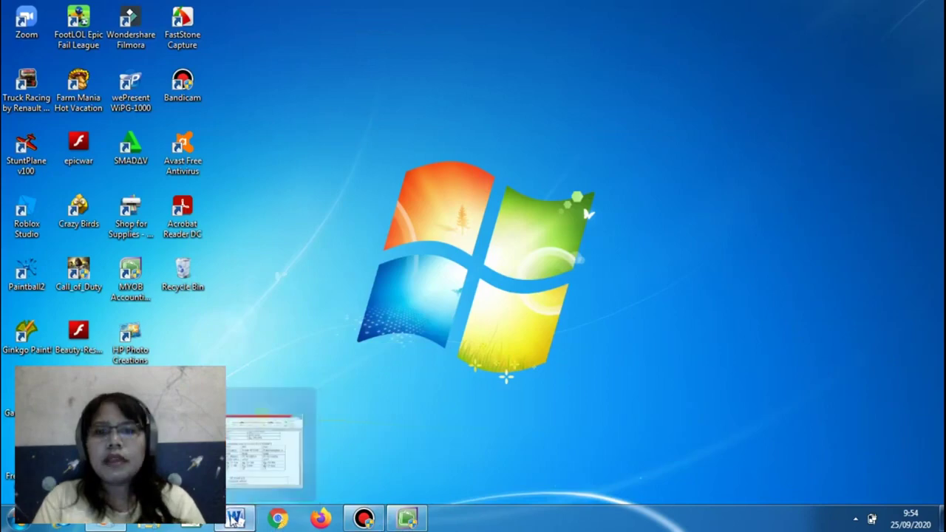
left_click(234, 518)
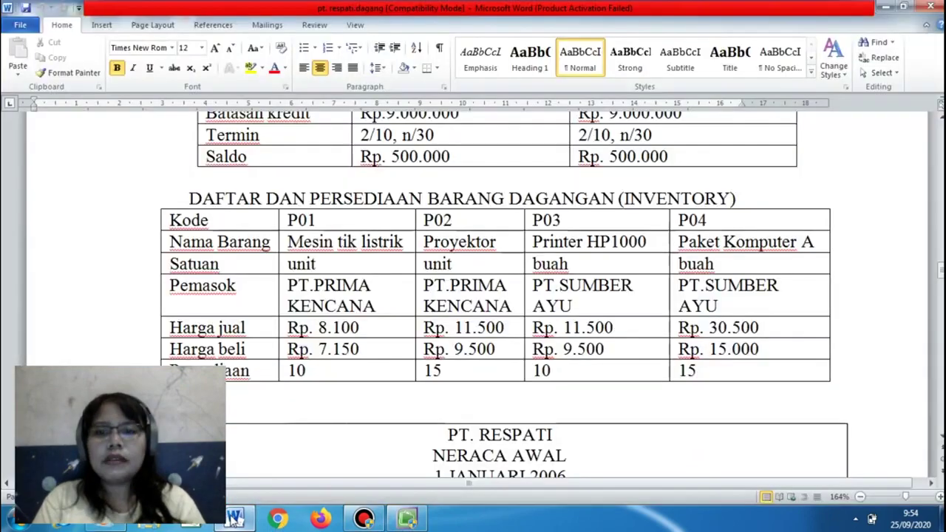
left_click(407, 520)
type("15")
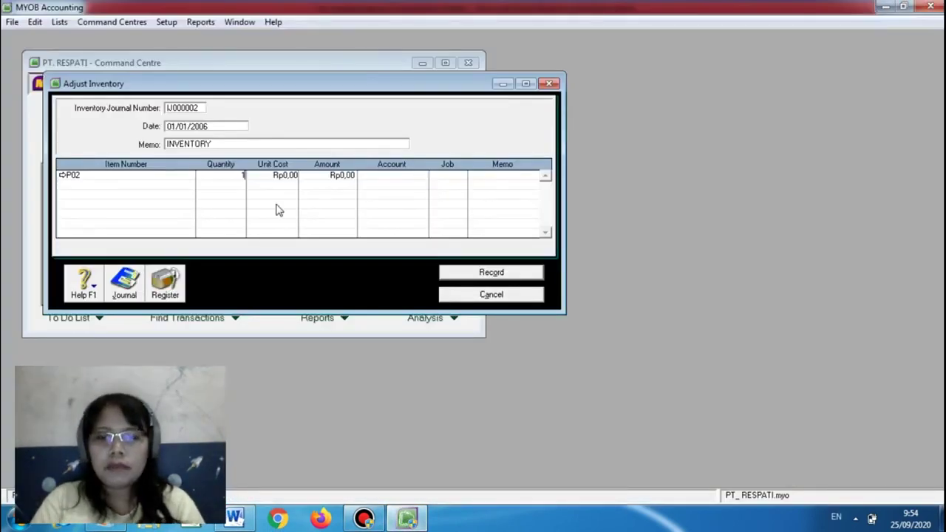
key("Tab")
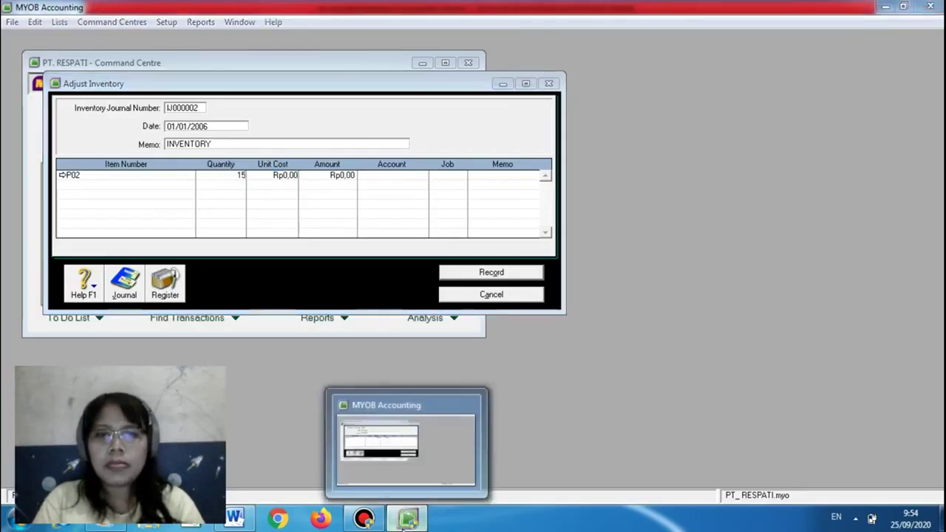
Enter unit cost 11500, assign account 6-0100 Wages & Salaries, and record the adjustment
left_click(404, 520)
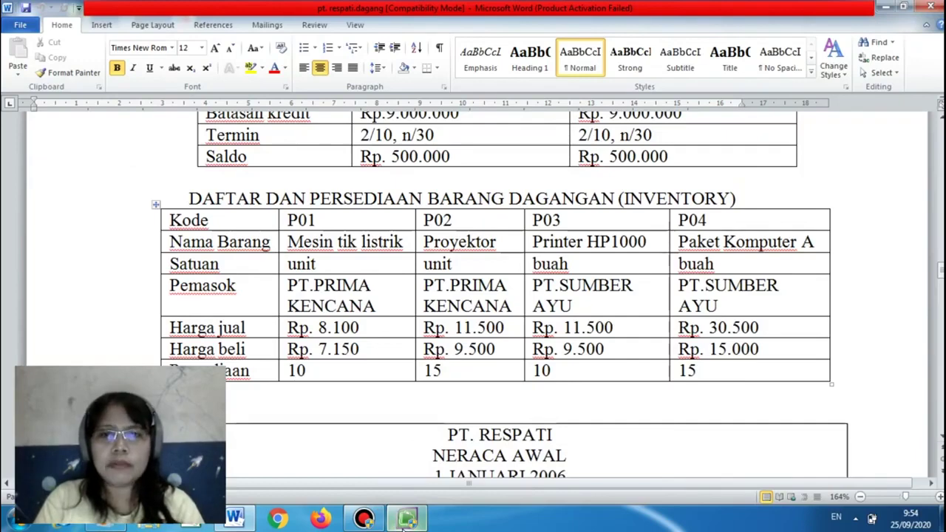
left_click(406, 519)
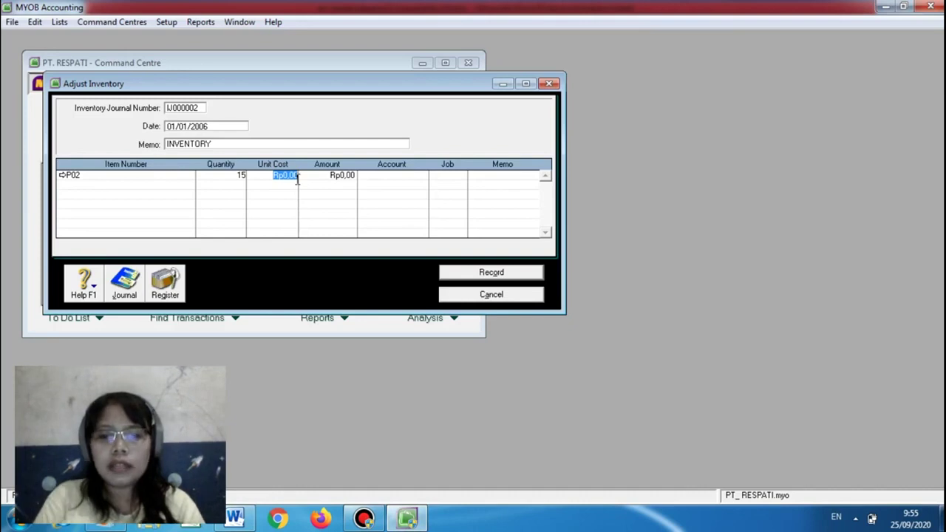
type("11500")
key("Tab")
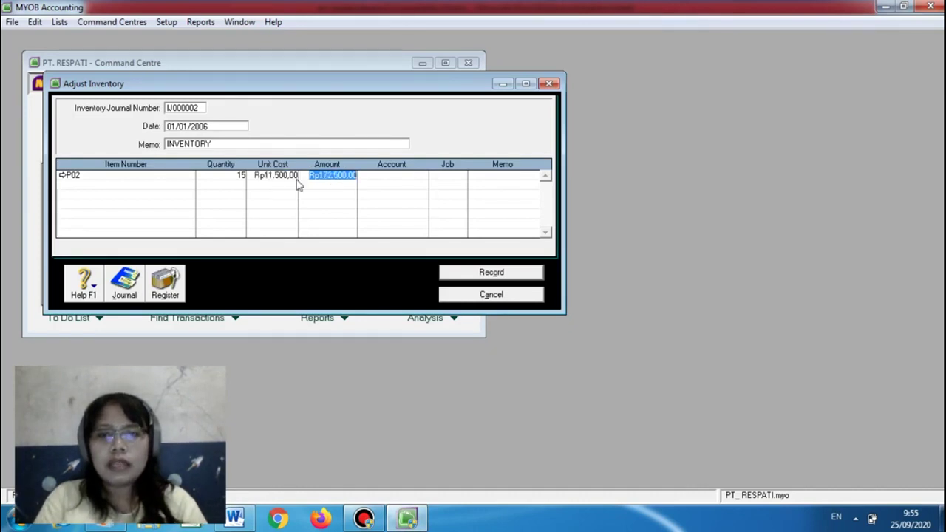
key("Tab")
left_click(422, 175)
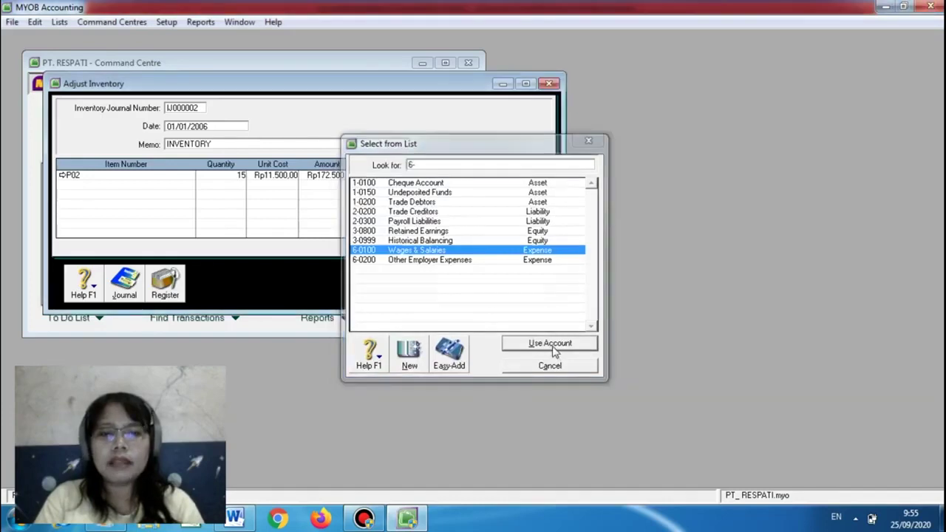
left_click(553, 347)
left_click(492, 273)
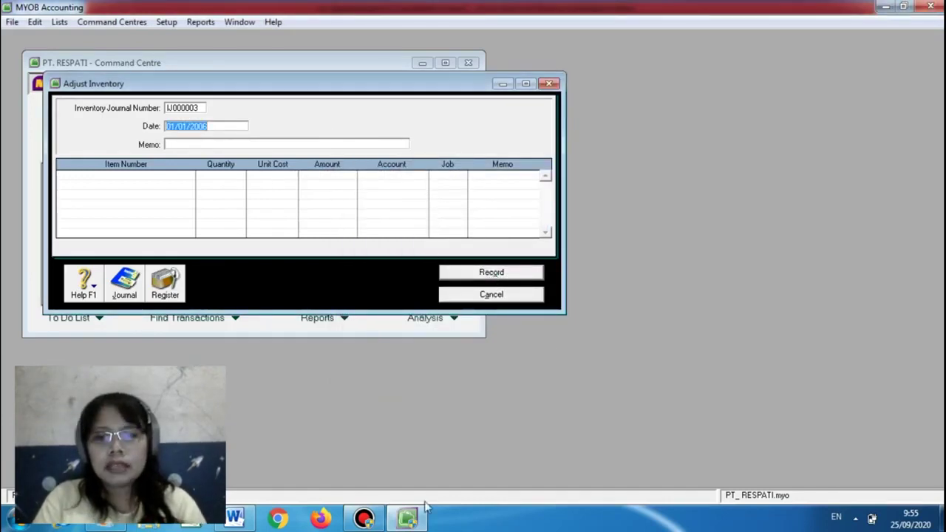
Review the Word document, then cancel the blank inventory adjustment IJ000003
left_click(408, 521)
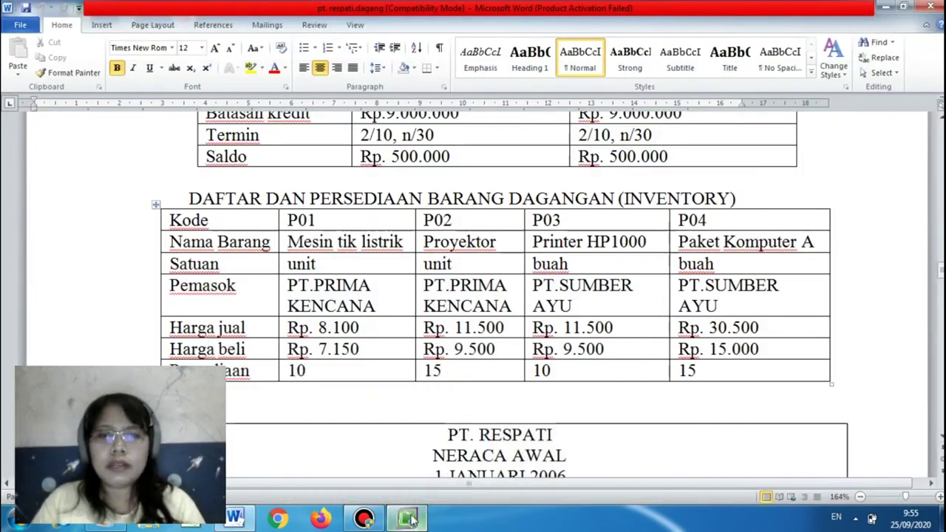
left_click_drag(940, 271, 939, 286)
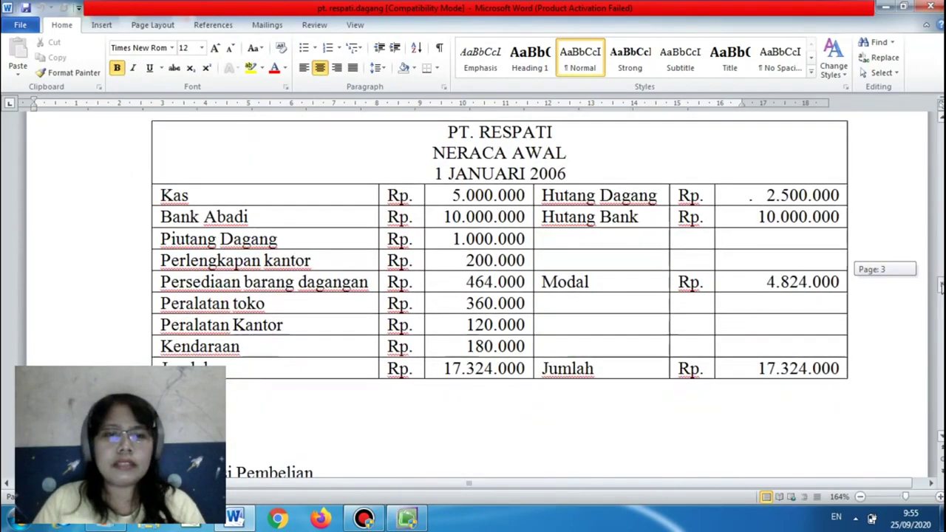
left_click(407, 517)
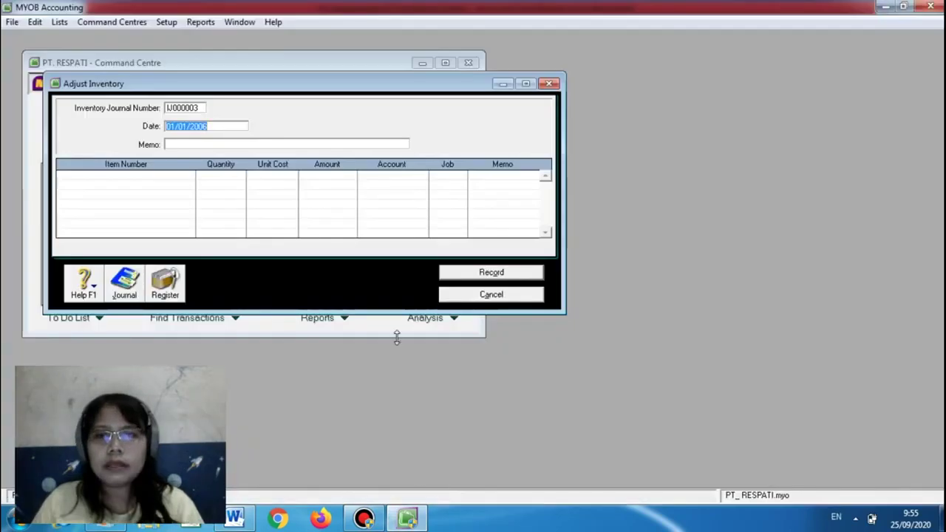
left_click(492, 294)
Open the Accounts List, select 3-0000 Equity, and return to the Word opening balance sheet
left_click(65, 126)
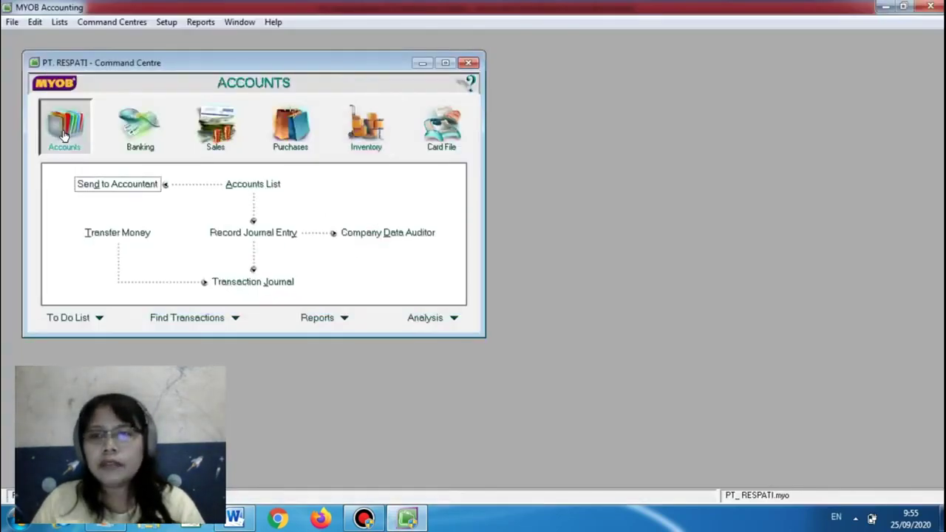
left_click(233, 184)
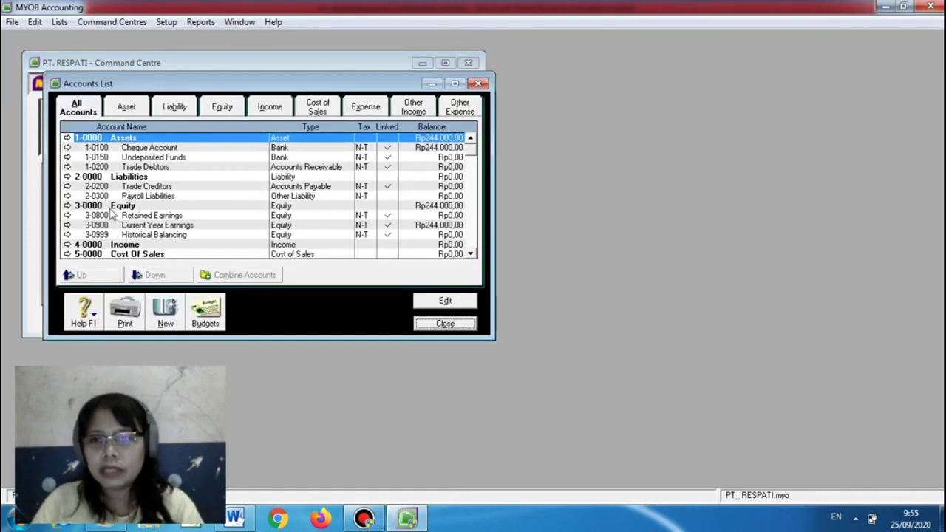
left_click(185, 205)
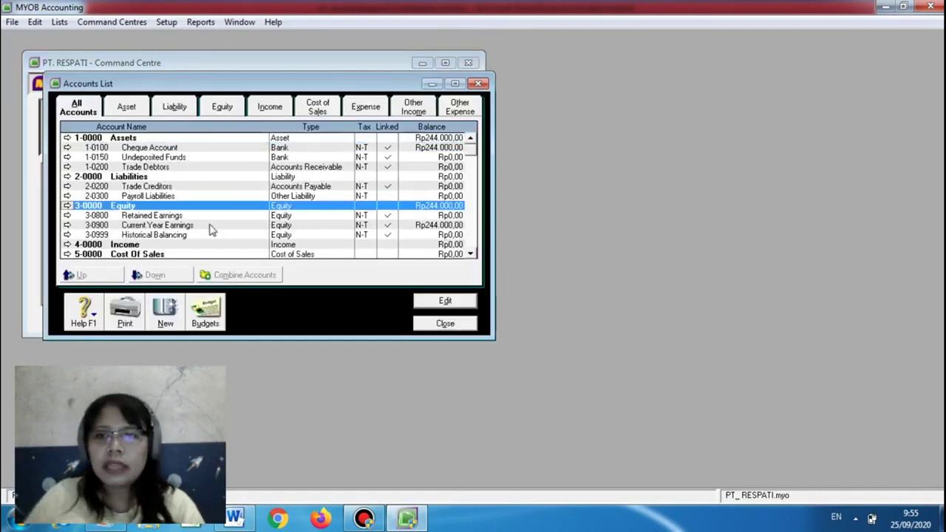
left_click(234, 517)
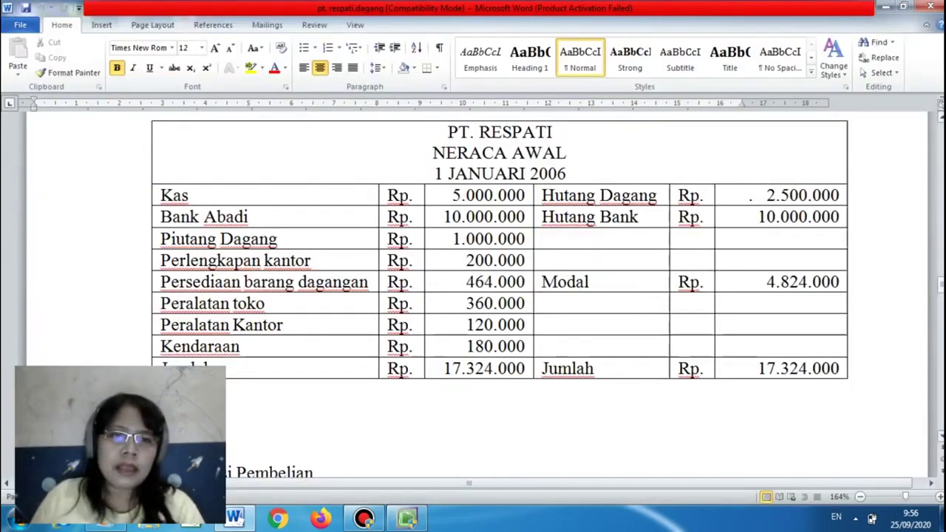
left_click_drag(941, 285, 941, 231)
left_click_drag(939, 311, 923, 293)
left_click(629, 207)
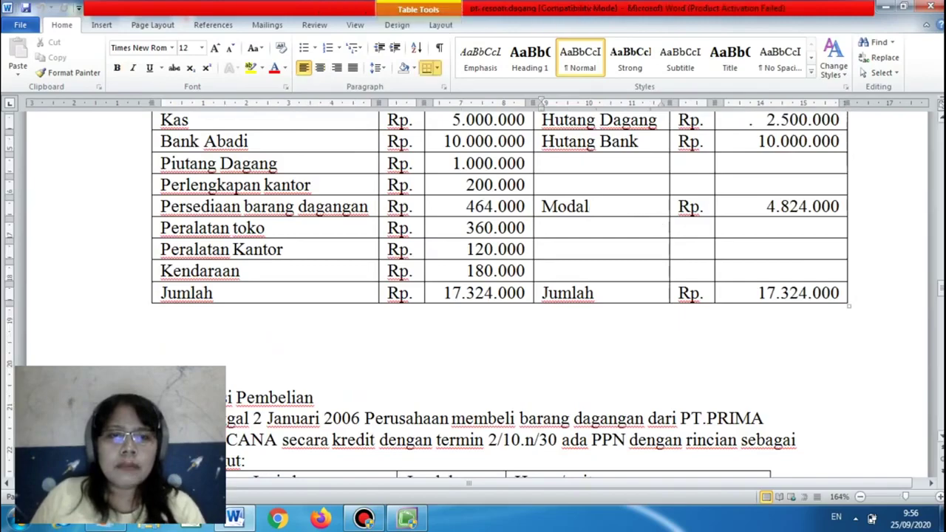
left_click_drag(941, 288, 940, 207)
left_click(483, 165)
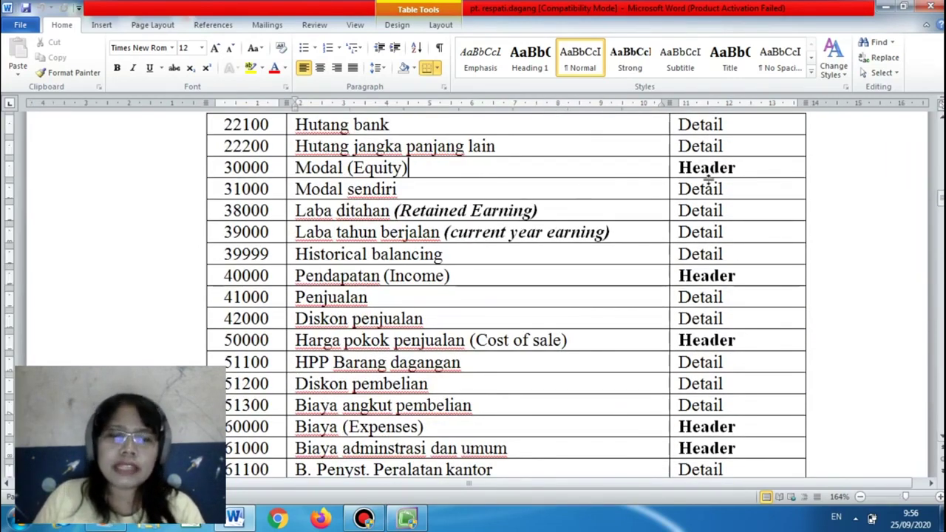
left_click(742, 192)
left_click_drag(940, 197, 941, 281)
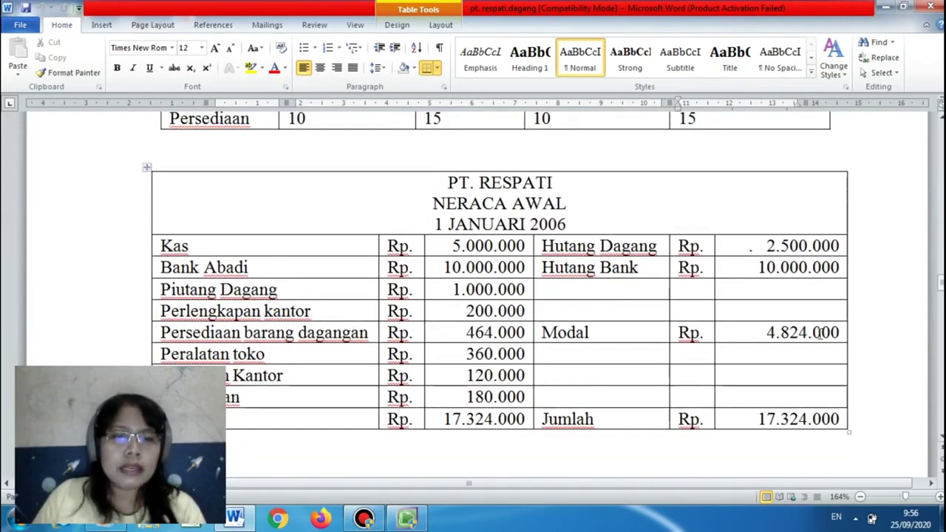
left_click_drag(940, 283, 933, 196)
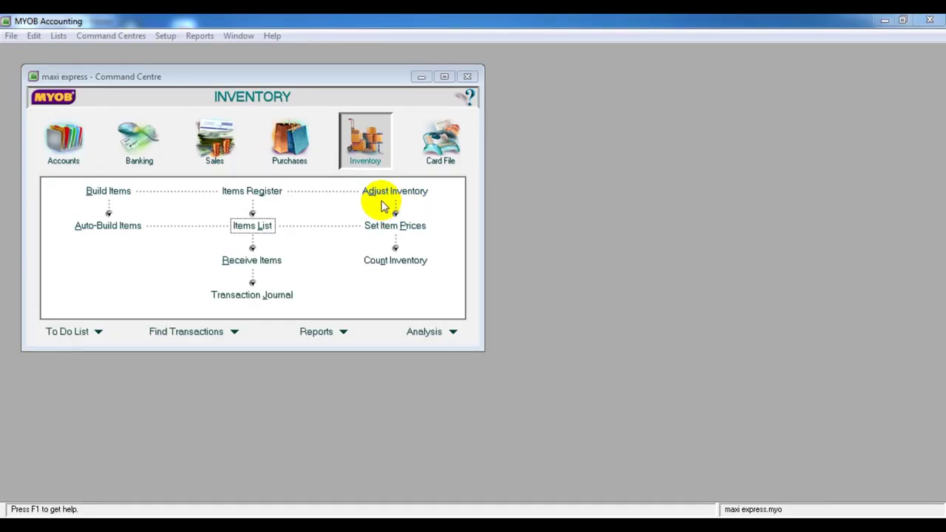
Open the Card File area in the maxi express Command Centre
left_click(448, 134)
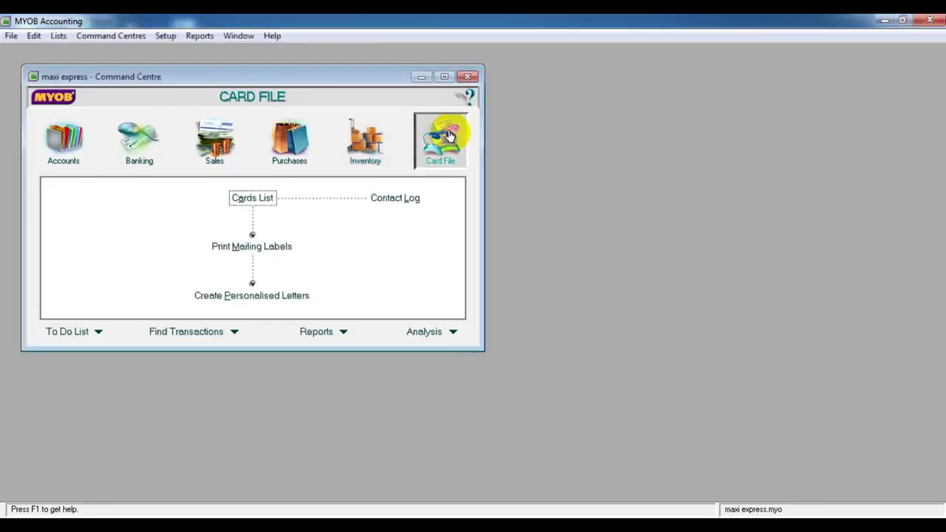
left_click(247, 200)
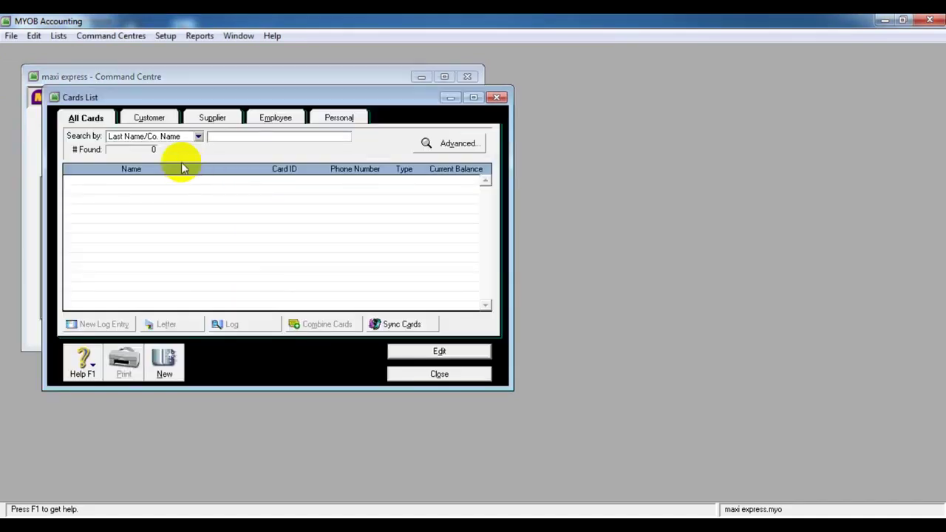
left_click(164, 369)
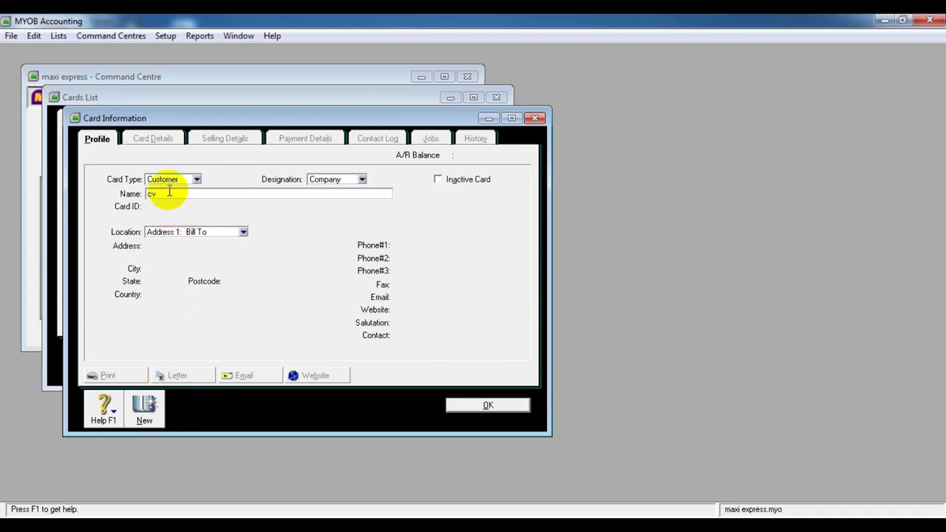
type("abadi jaya")
key("Tab")
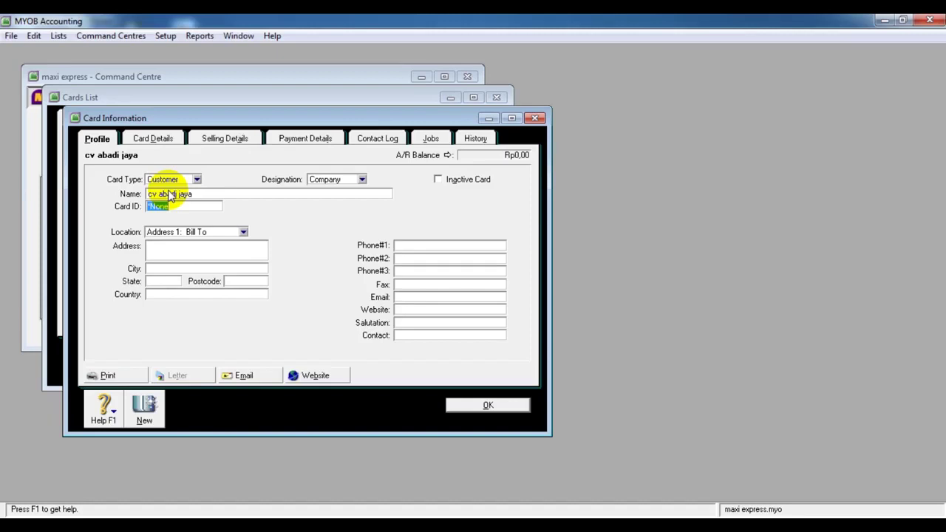
left_click(183, 249)
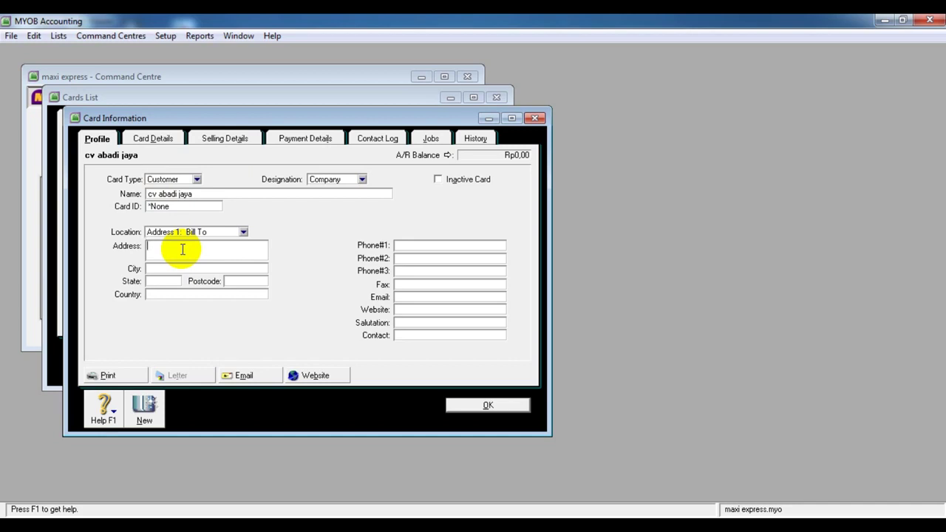
type("Jl. bundcit raya")
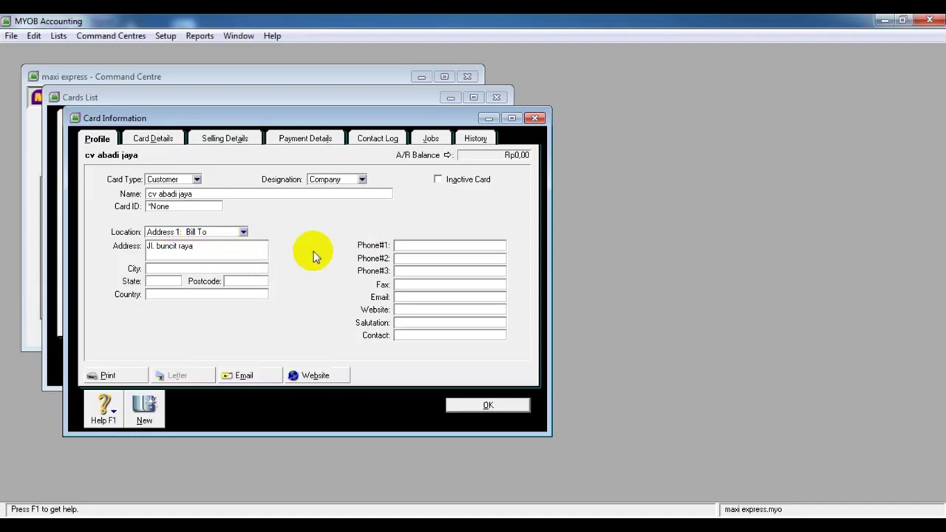
left_click(381, 342)
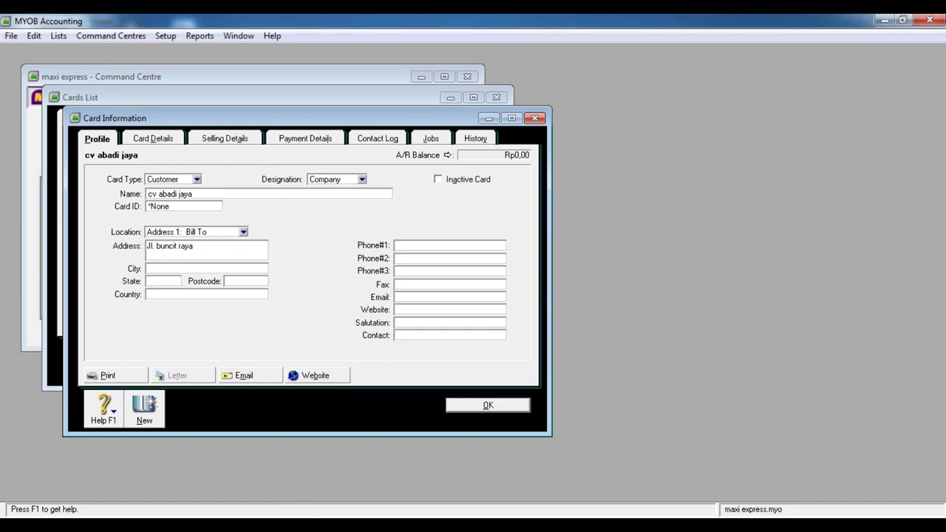
View the Photo Viewer customer list photo, then return to the MYOB customer card
mouse_move(454, 508)
mouse_move(377, 458)
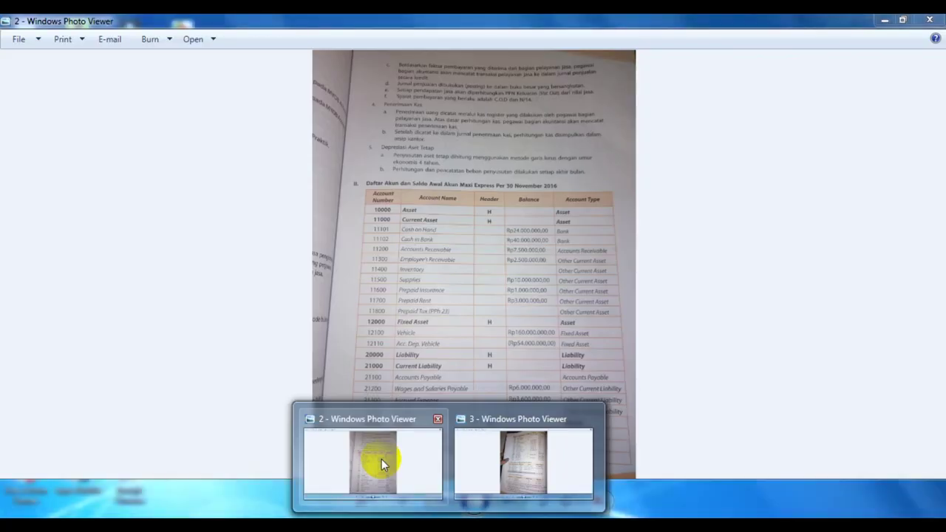
mouse_move(521, 454)
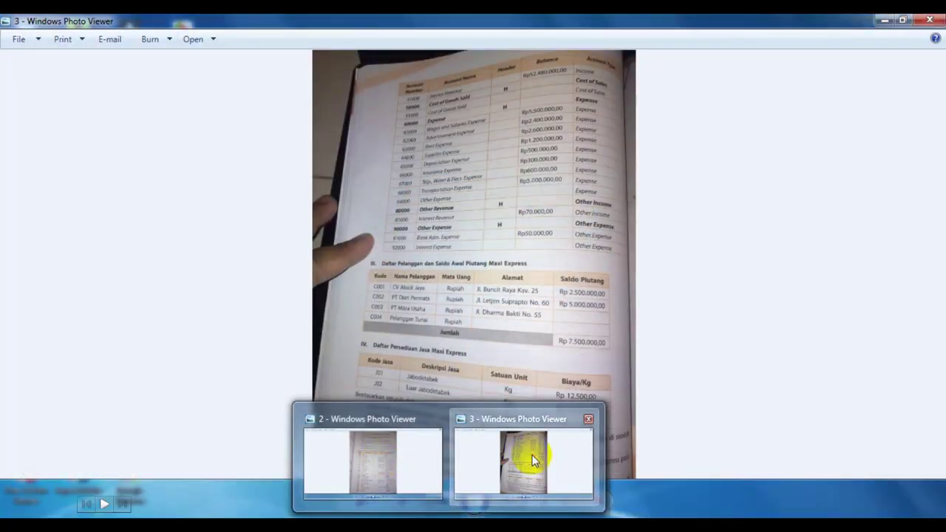
left_click(532, 458)
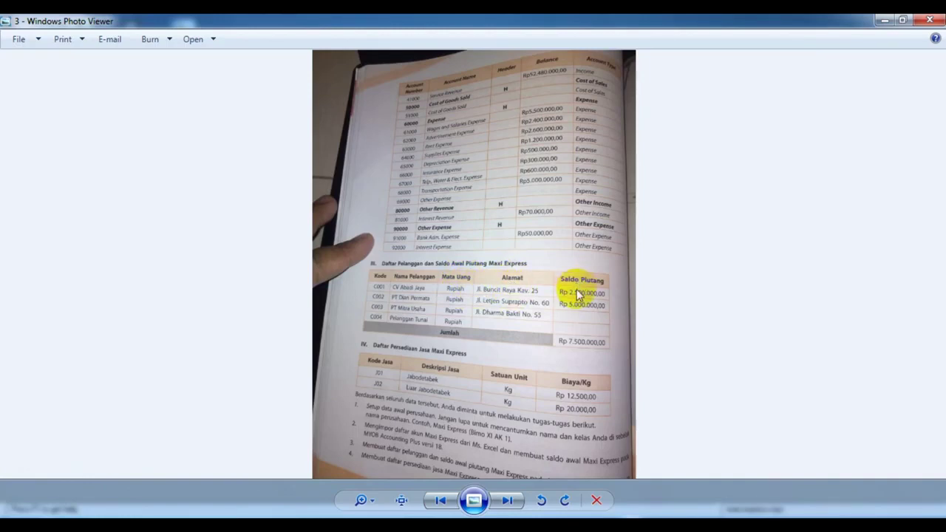
key("alt+Tab")
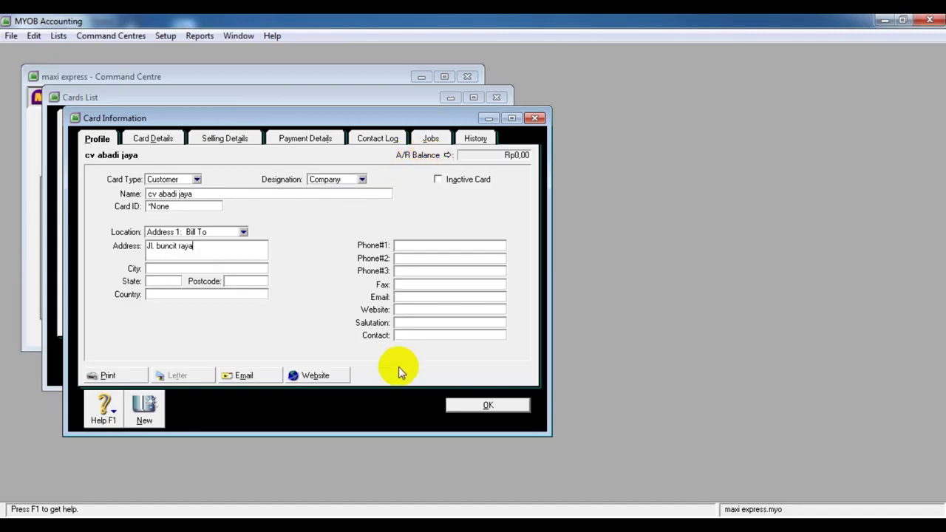
Save the cv abadi jaya card and start a new historical sale from Customer Balances
left_click(460, 399)
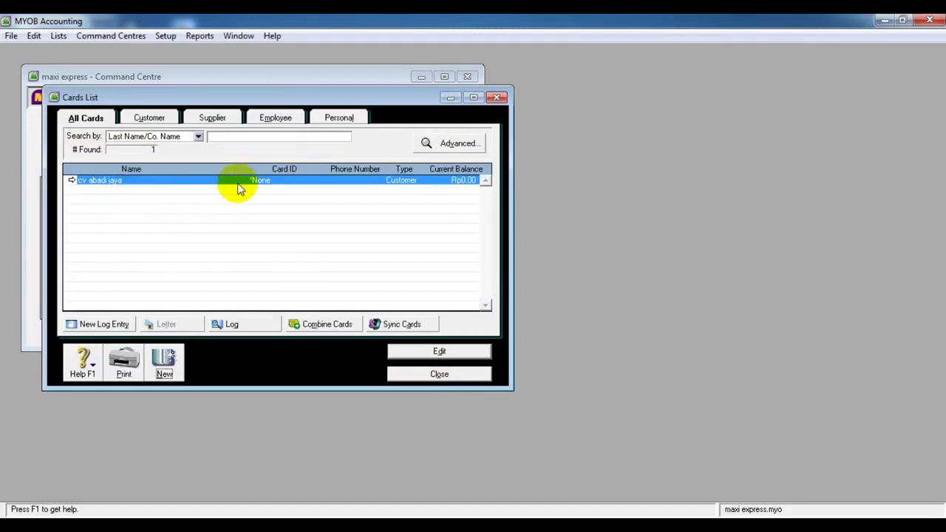
left_click(150, 119)
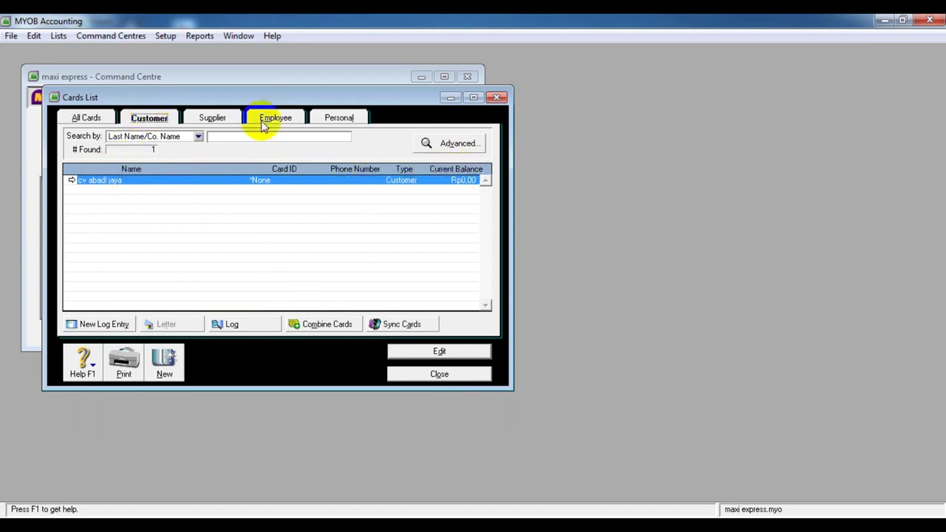
left_click(169, 36)
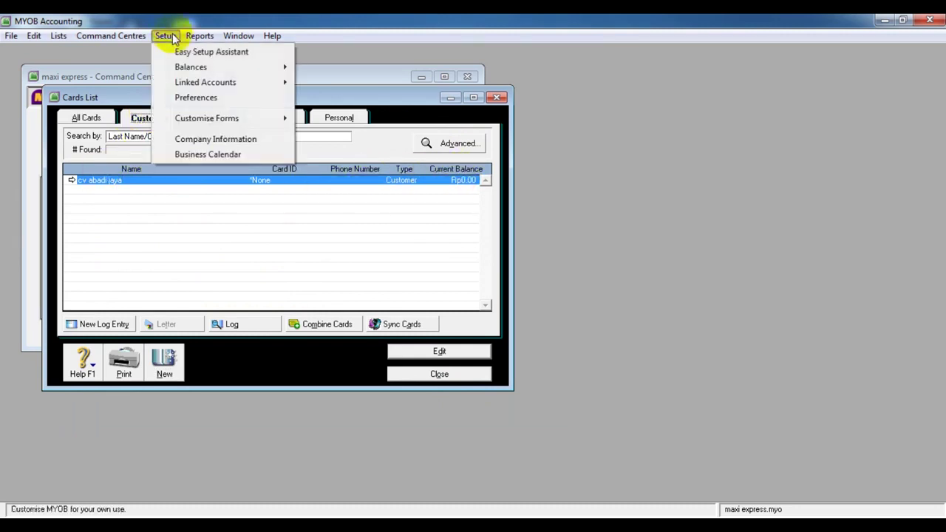
mouse_move(188, 70)
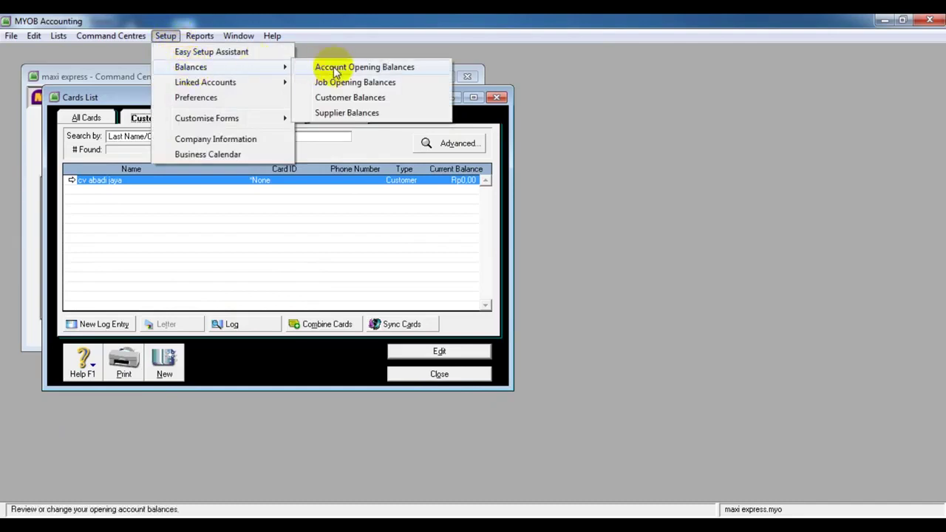
left_click(341, 97)
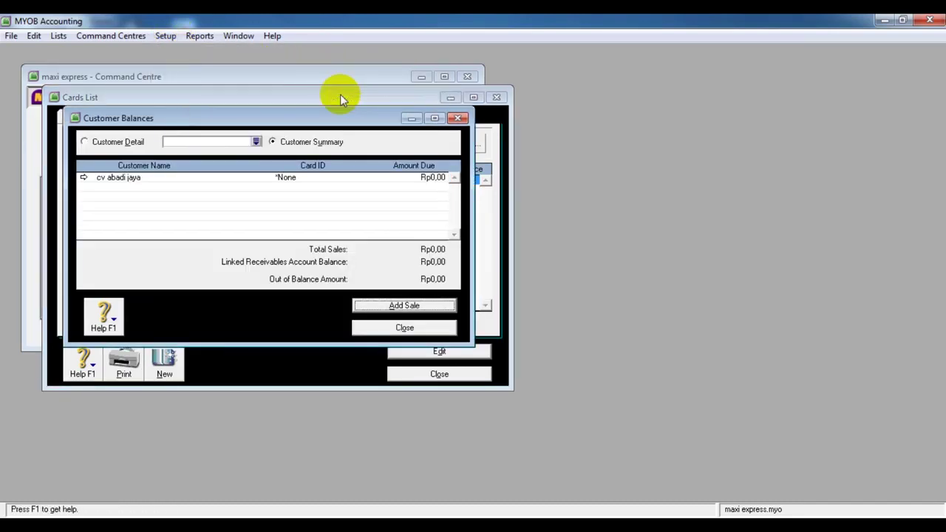
left_click(379, 303)
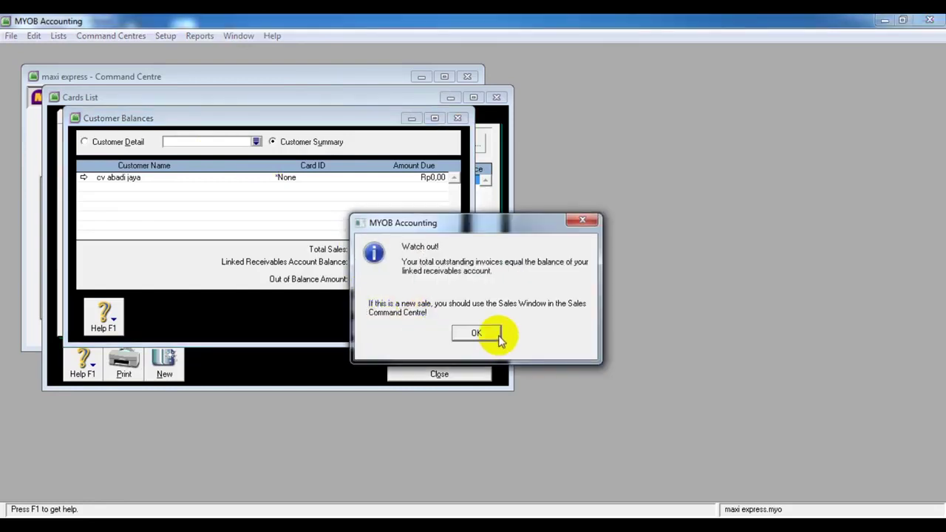
left_click(482, 334)
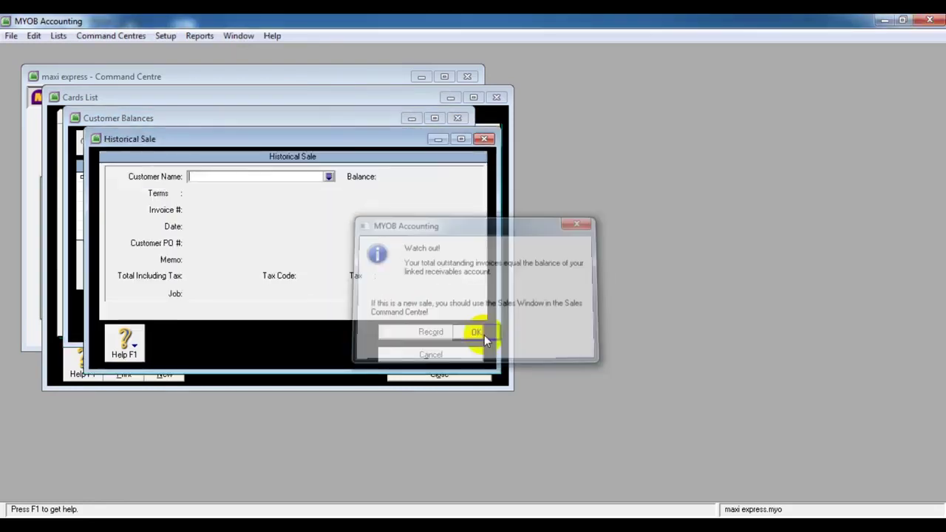
Choose cv abadi jaya as the historical sale's customer
left_click(329, 178)
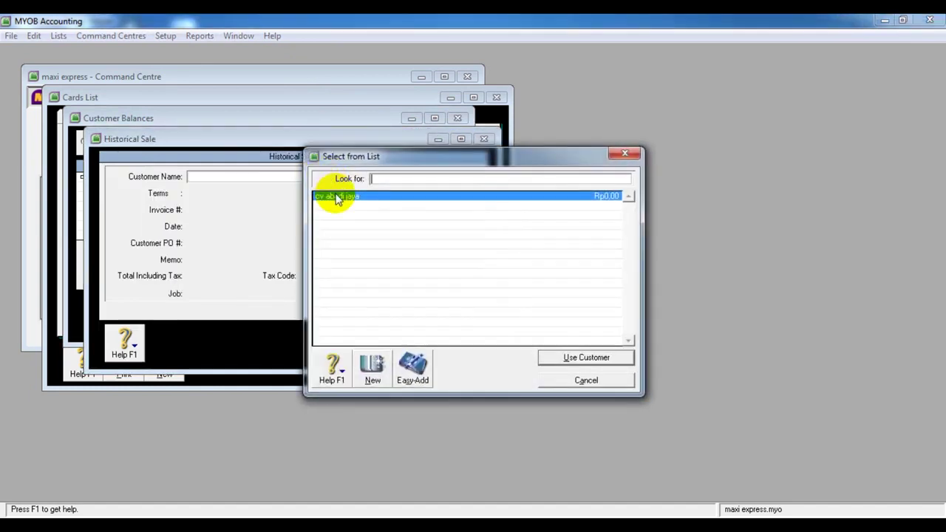
left_click(555, 360)
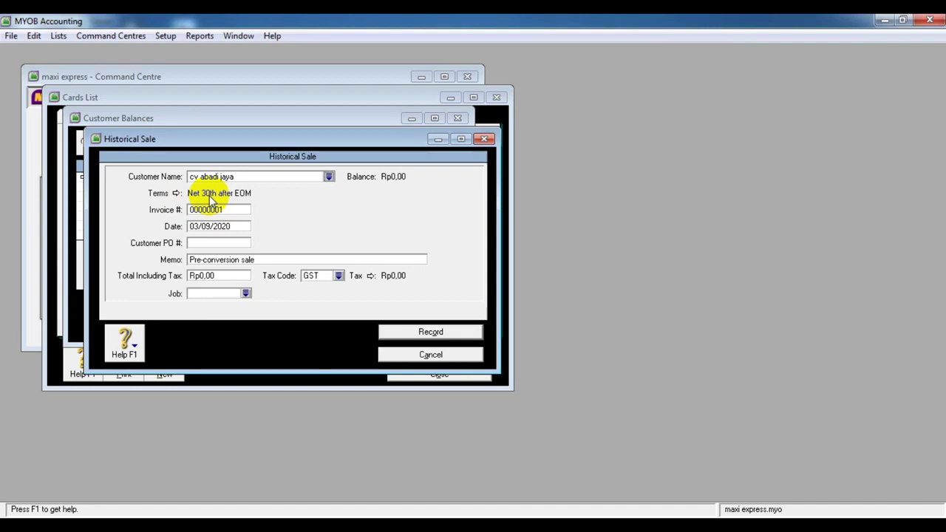
left_click(209, 226)
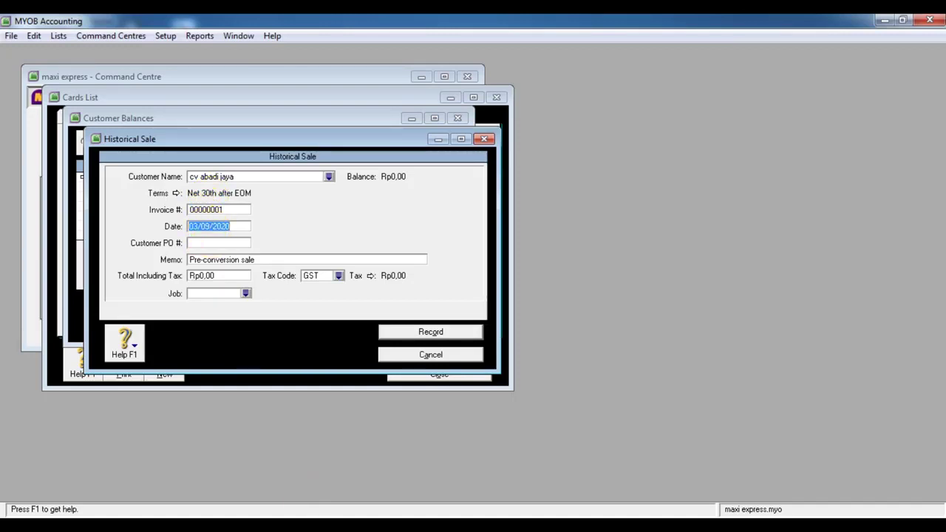
left_click(448, 523)
left_click(365, 474)
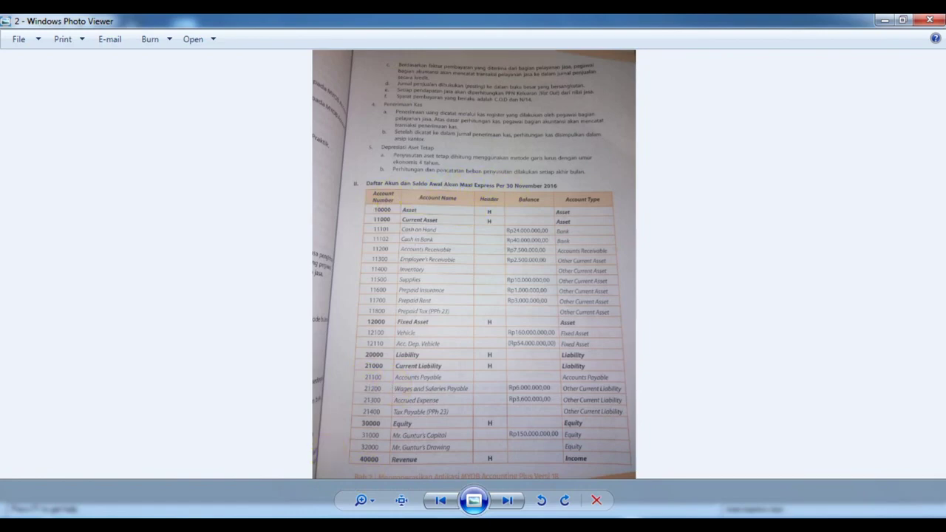
key("alt+Tab")
Change the sale date from 03/09/2020 to 30/11/2016
left_click(228, 229)
key("BackSpace")
key("BackSpace")
key("BackSpace")
key("BackSpace")
key("BackSpace")
key("BackSpace")
key("BackSpace")
key("BackSpace")
key("BackSpace")
key("BackSpace")
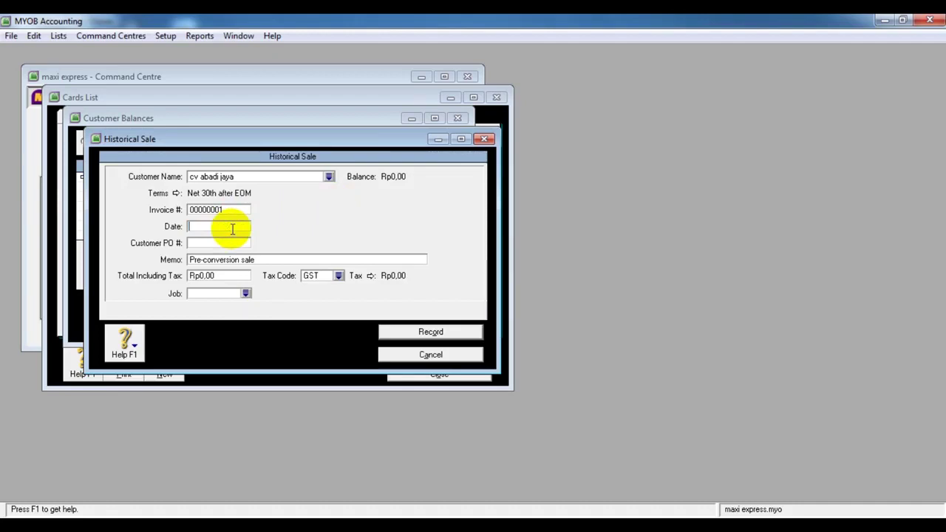
type("30/11/2016")
left_click(219, 243)
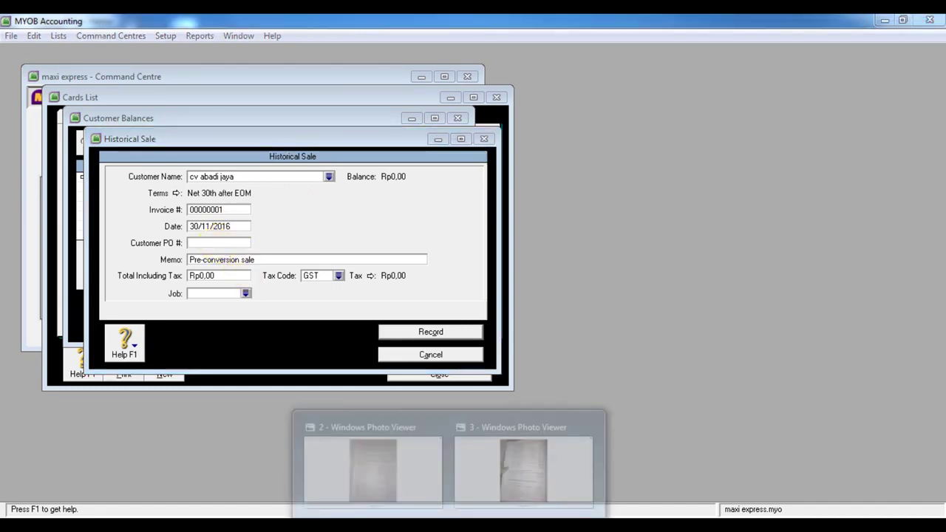
left_click(495, 482)
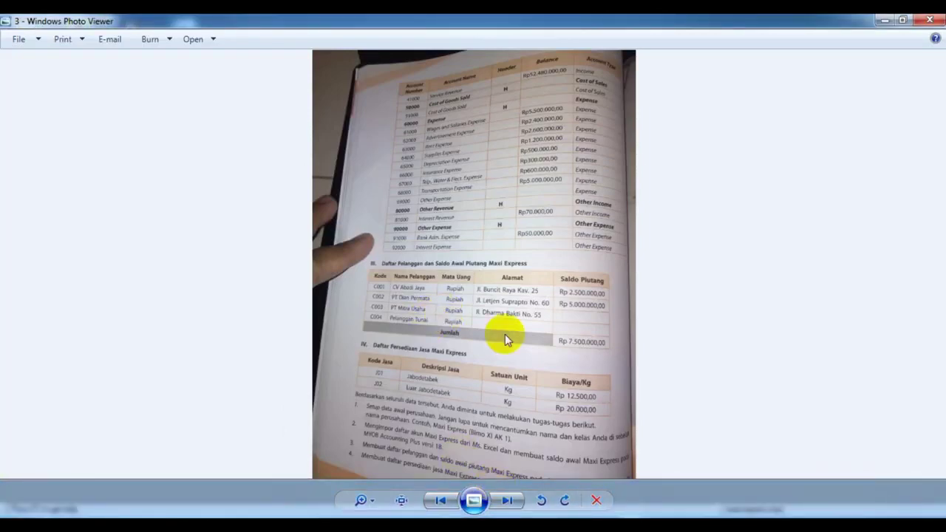
key("alt+Tab")
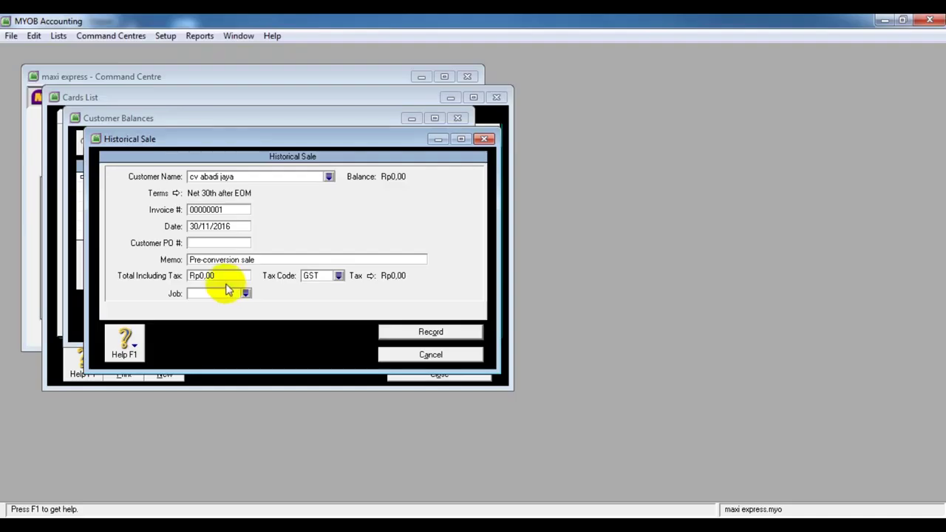
left_click(211, 262)
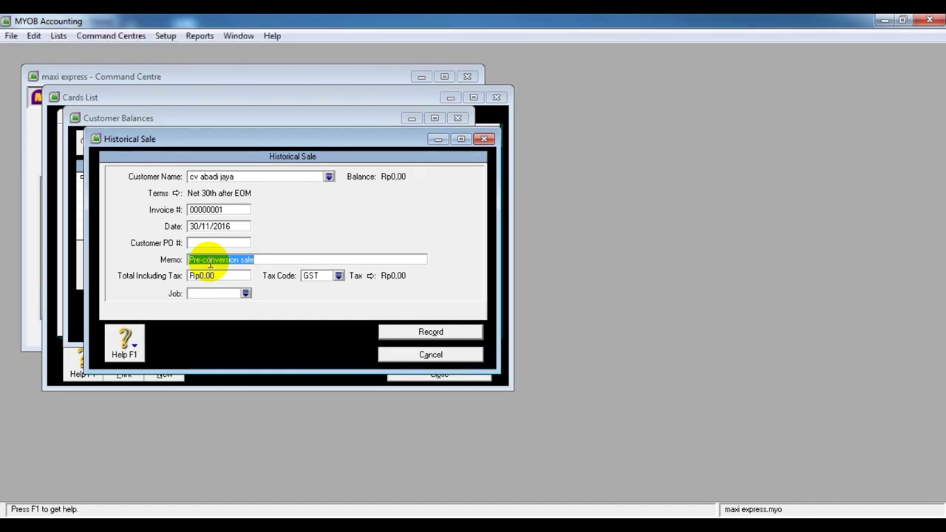
Enter memo 'Customer' and a total including tax of 2500000
type("Customer")
key("Tab")
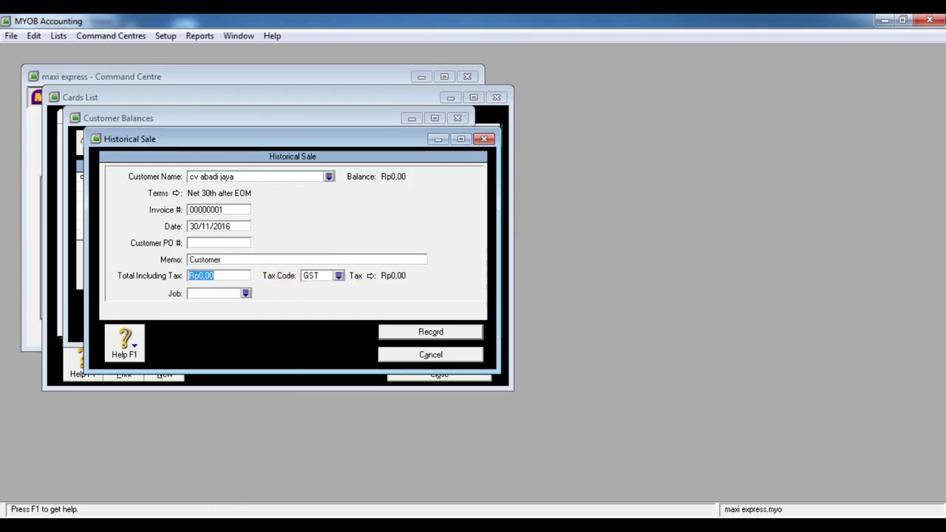
left_click(211, 277)
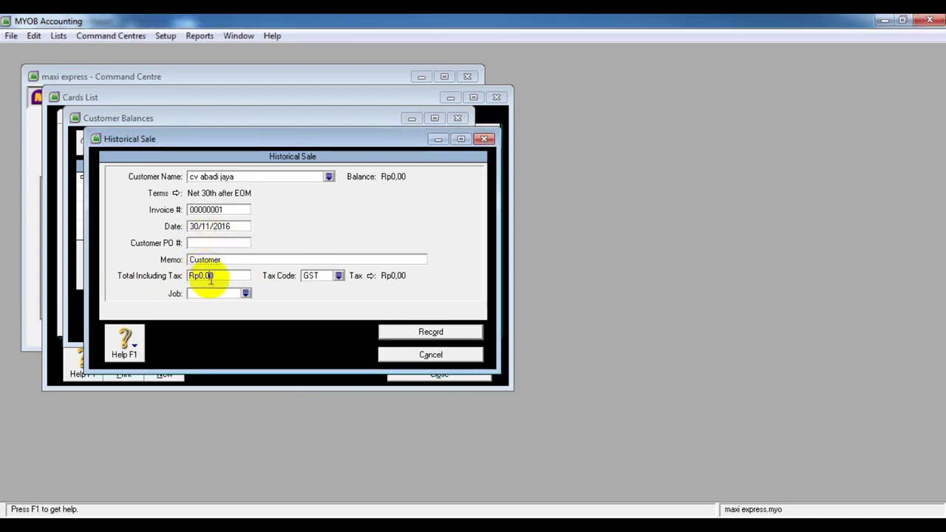
key("BackSpace")
key("BackSpace")
key("BackSpace")
key("BackSpace")
key("BackSpace")
key("BackSpace")
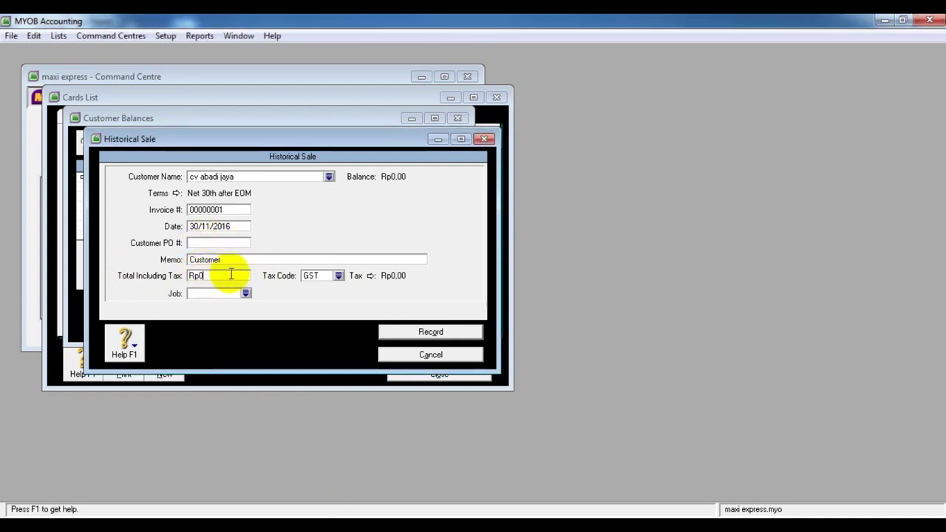
type("2500000")
Apply the N-T Non-Taxable tax code to the historical sale
left_click(337, 275)
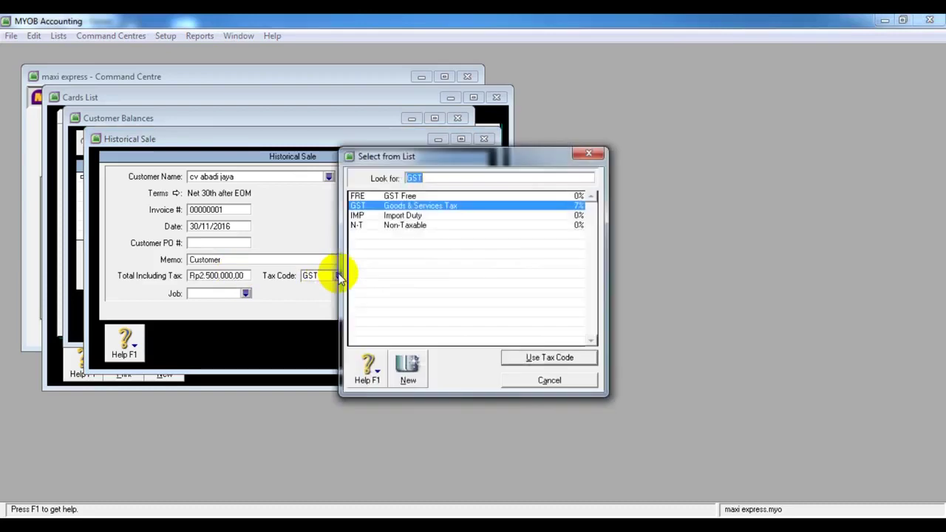
left_click(406, 226)
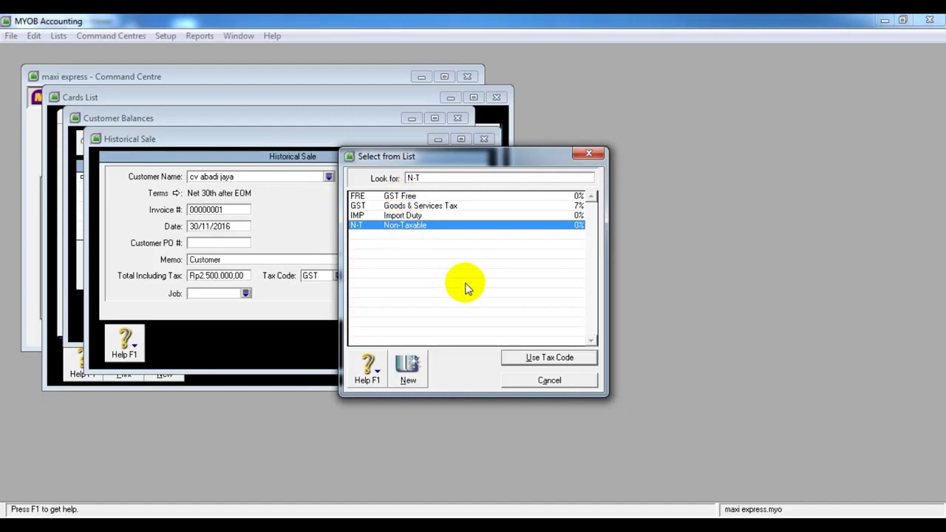
left_click(519, 360)
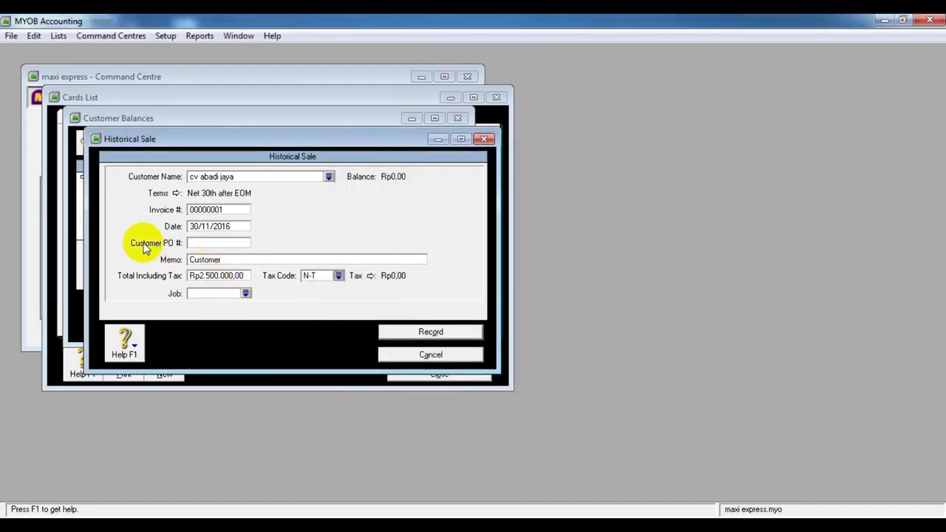
Record the Rp2.500.000,00 opening sale, close Customer Balances, and check reference photo 3
left_click(447, 332)
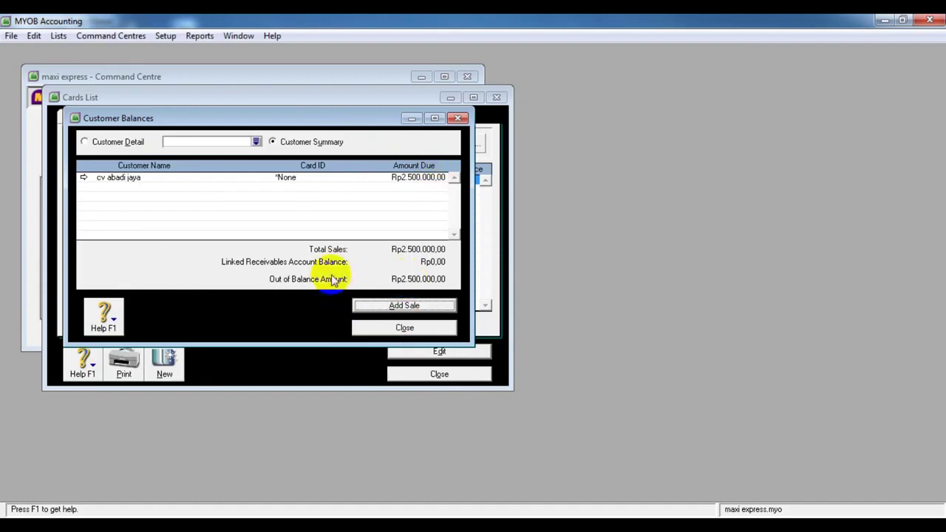
left_click(388, 331)
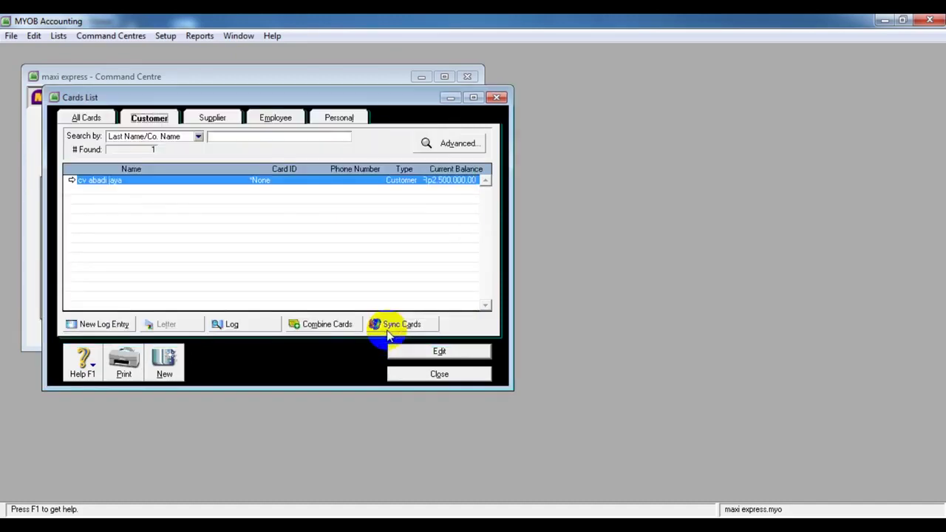
mouse_move(450, 517)
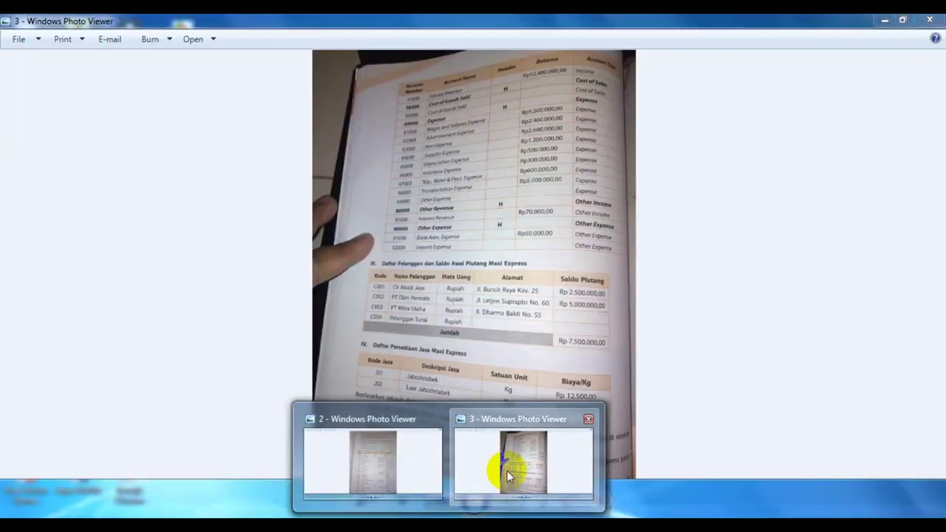
left_click(507, 471)
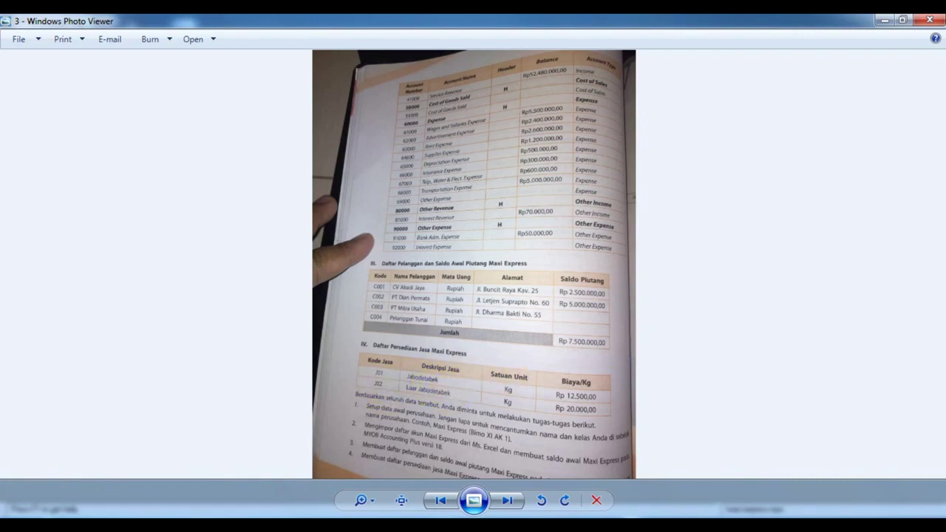
key("alt+Tab")
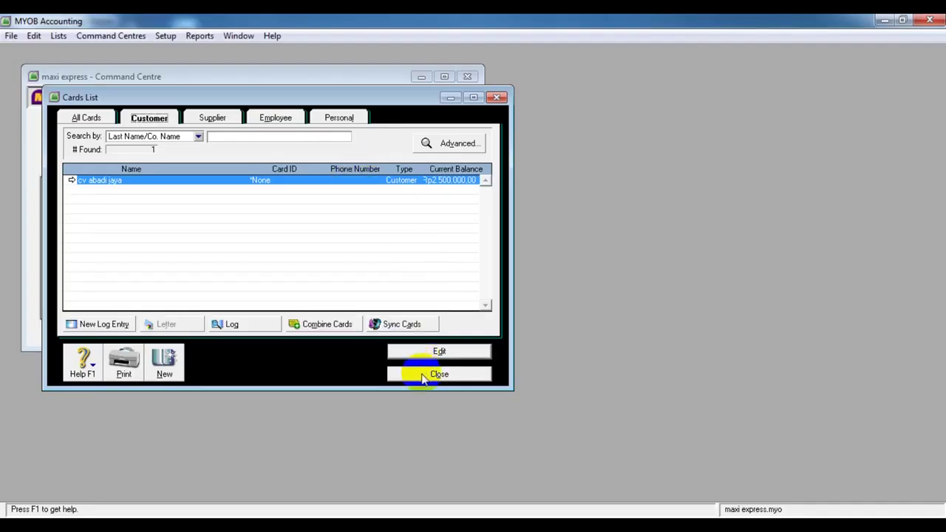
Close the customer cards and open the Inventory items list, checking the service items photo
left_click(423, 375)
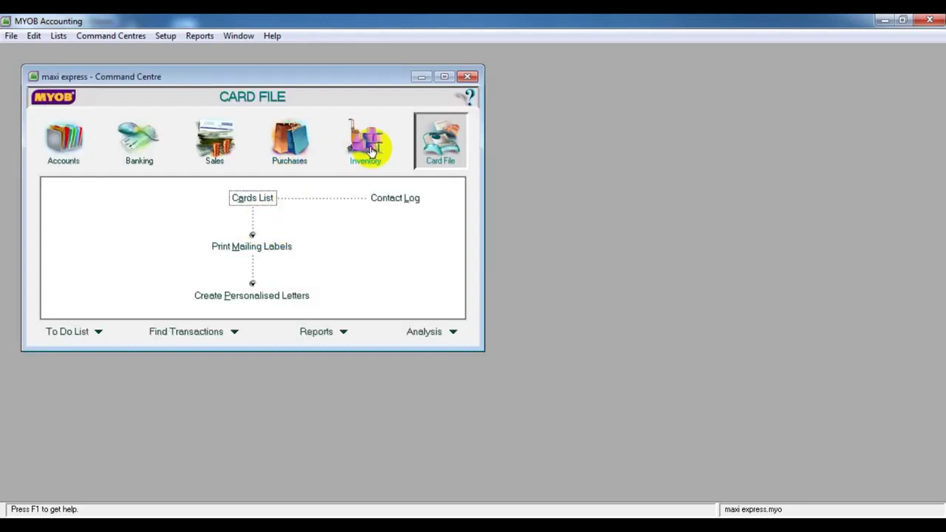
left_click(371, 150)
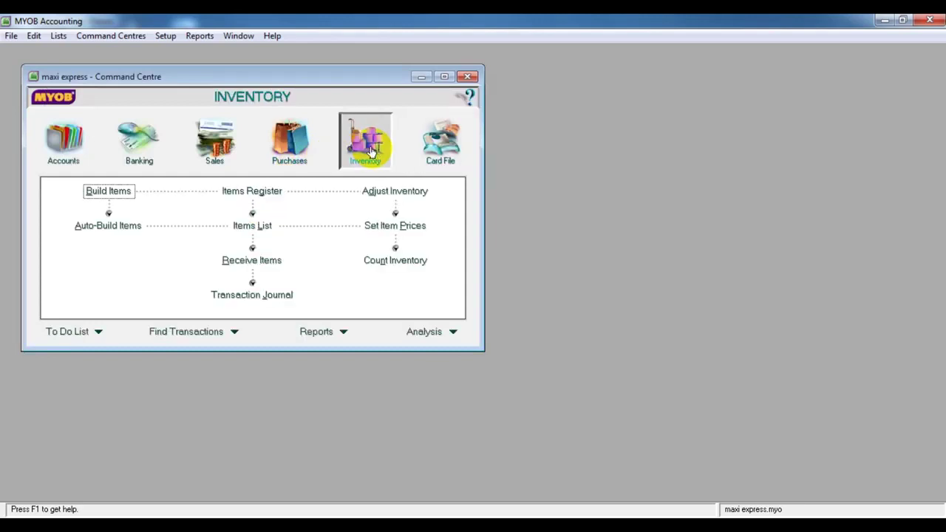
left_click(253, 227)
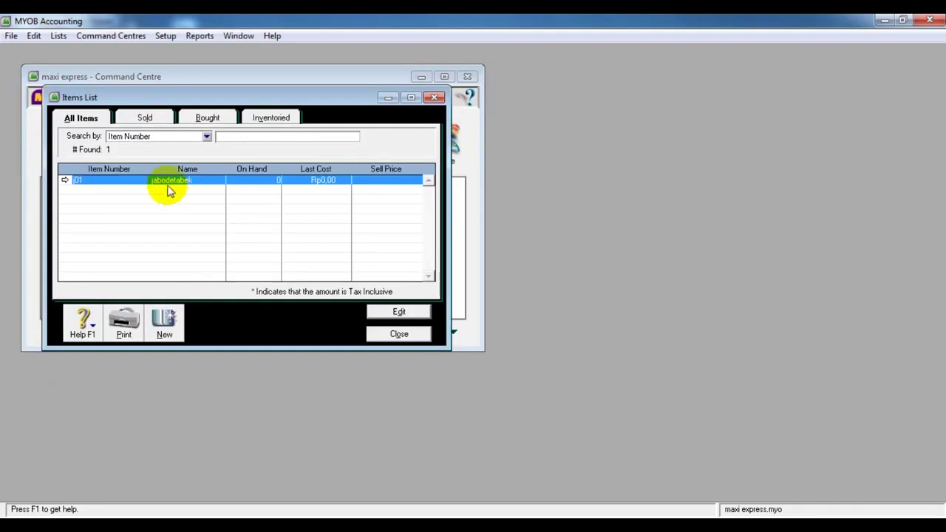
mouse_move(405, 523)
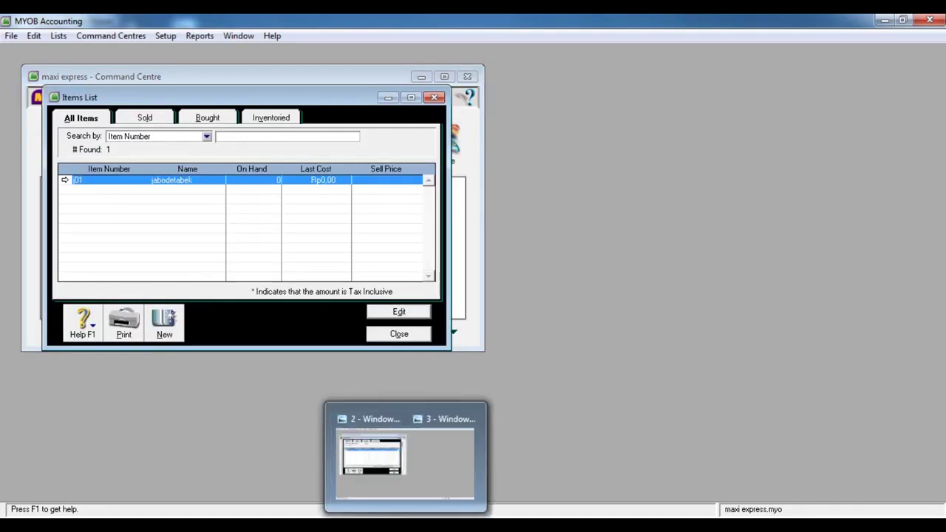
left_click(494, 465)
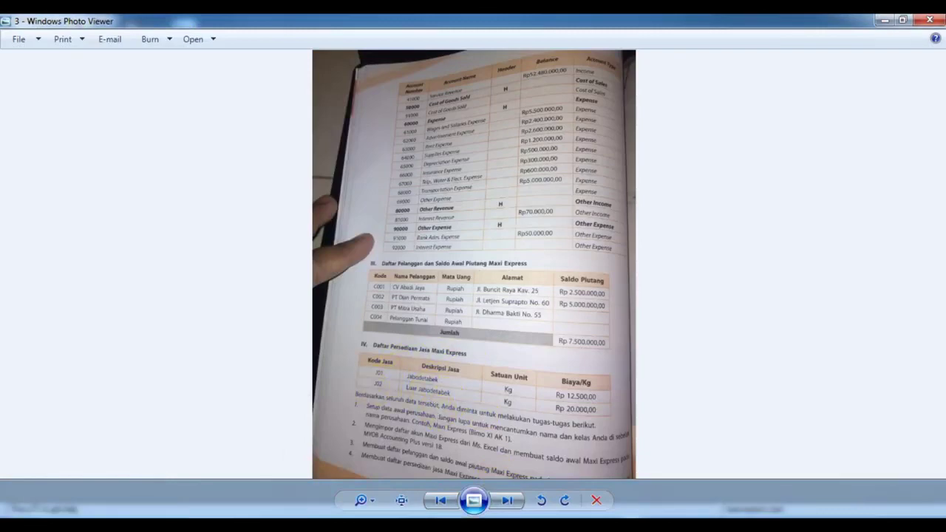
left_click(373, 523)
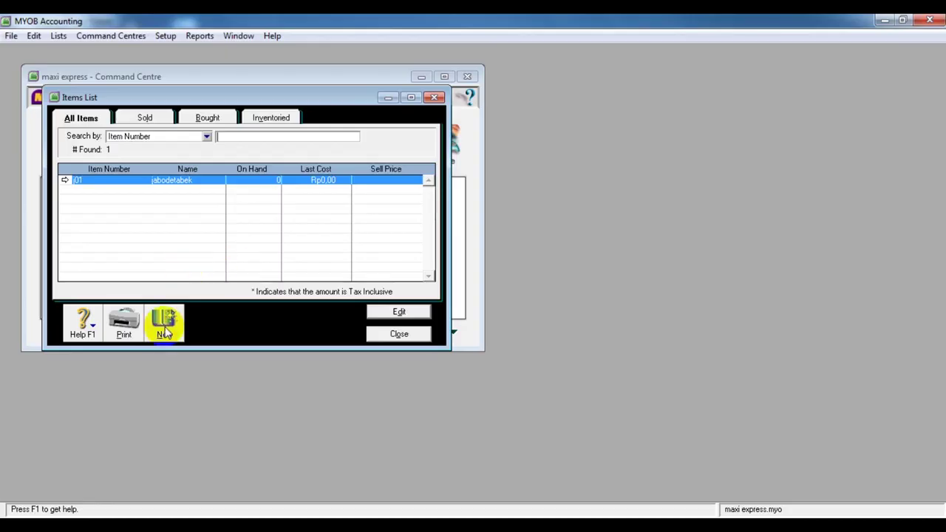
Start a new item j02 named 'luar jabodetabek'
left_click(166, 332)
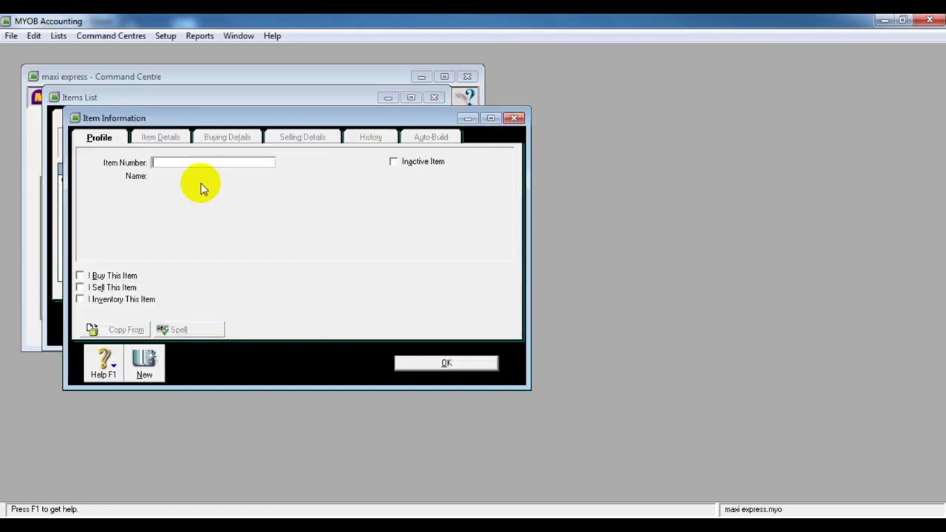
type("i02")
key("Tab")
type("lua")
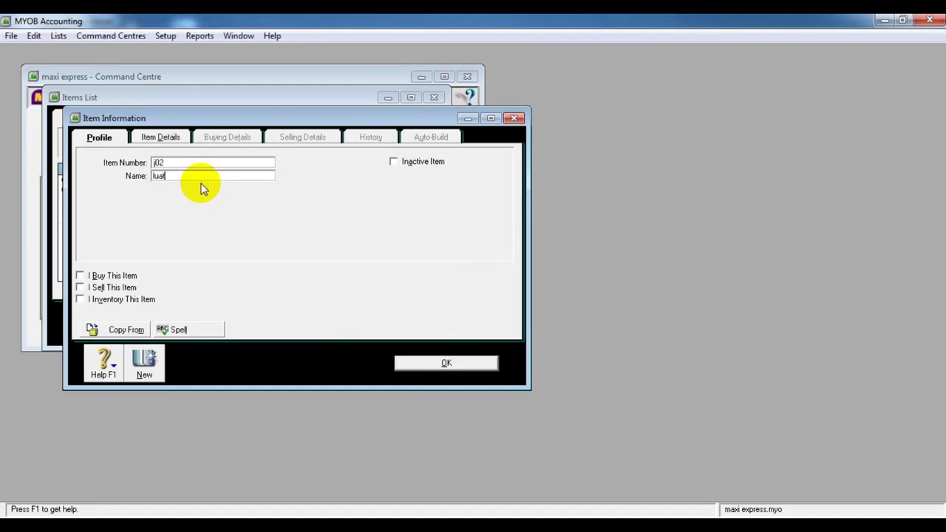
type("r jabodetabek")
Mark j02 as bought only, not inventoried, and bring up the expense account choices
left_click(79, 276)
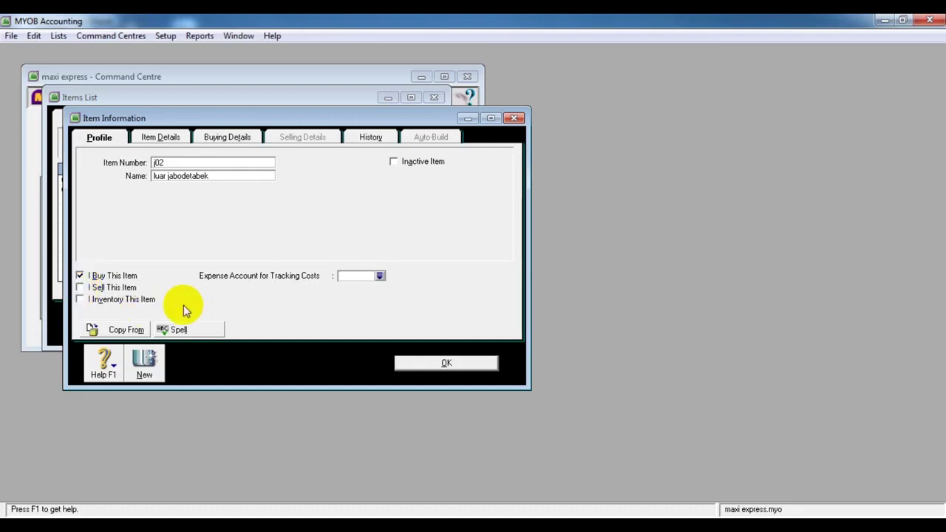
left_click(119, 299)
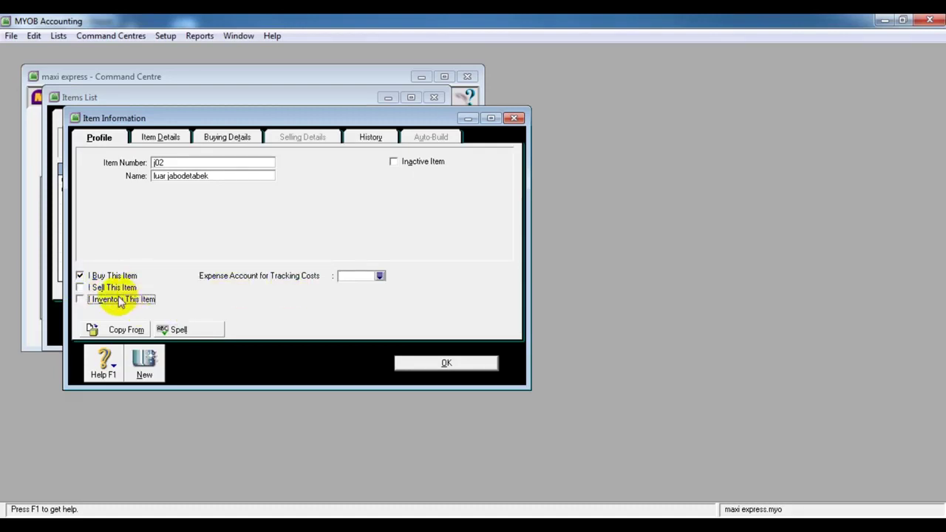
left_click(89, 276)
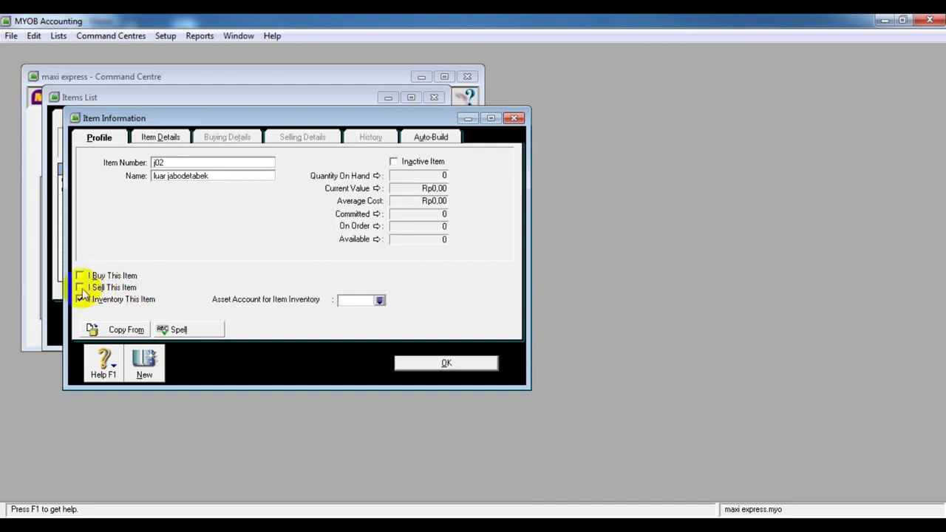
left_click(83, 299)
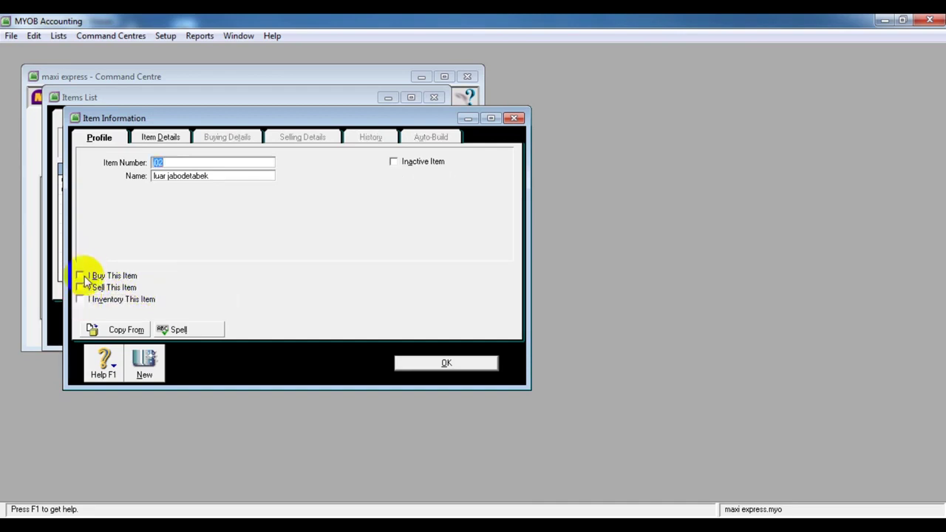
left_click(83, 275)
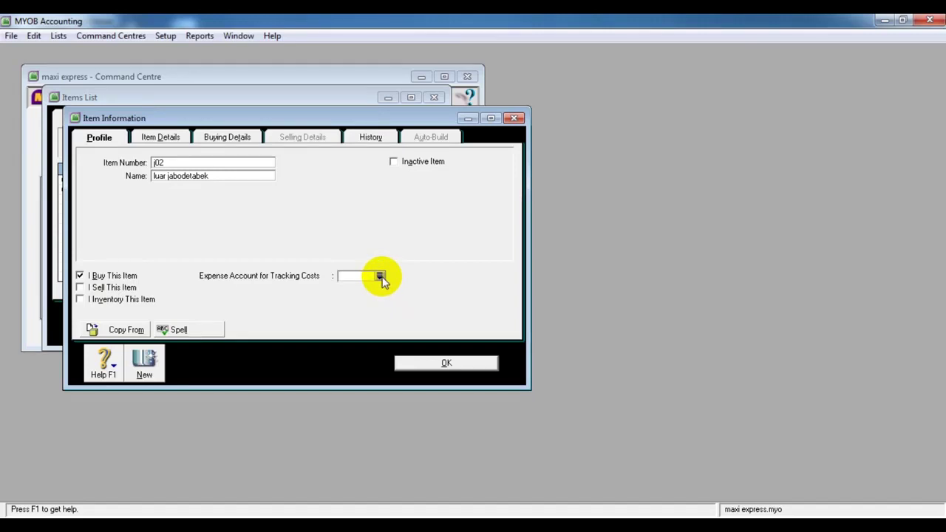
left_click(380, 277)
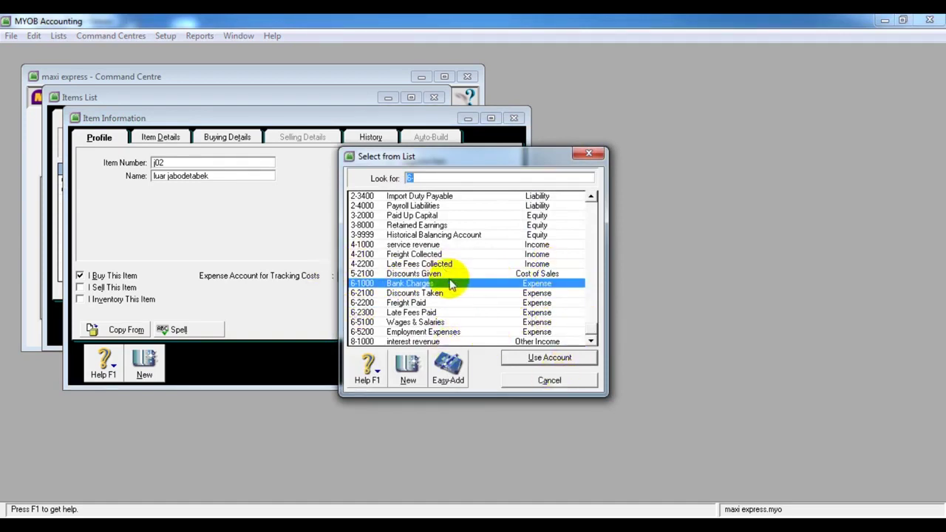
Cancel the 3-2000 account search, leaving the expense account empty, and tick I Inventory This Item
type("3-2000")
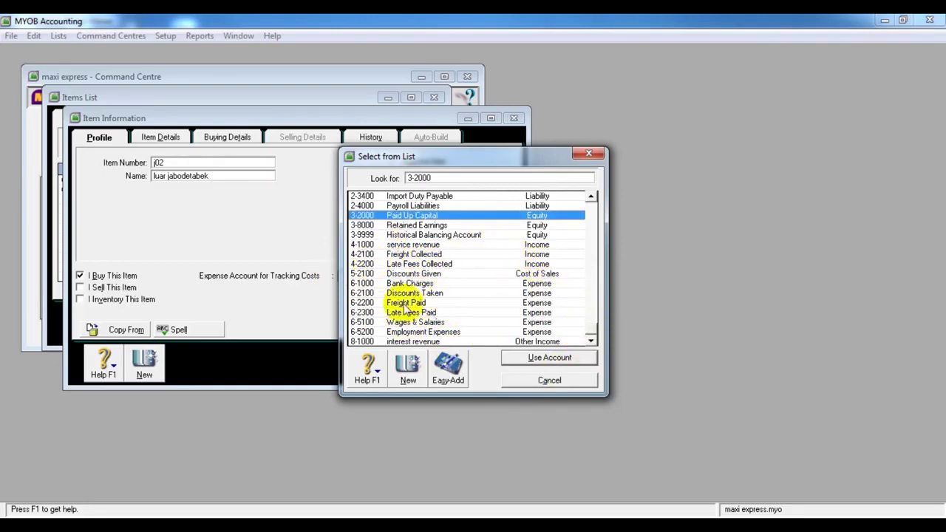
left_click(565, 381)
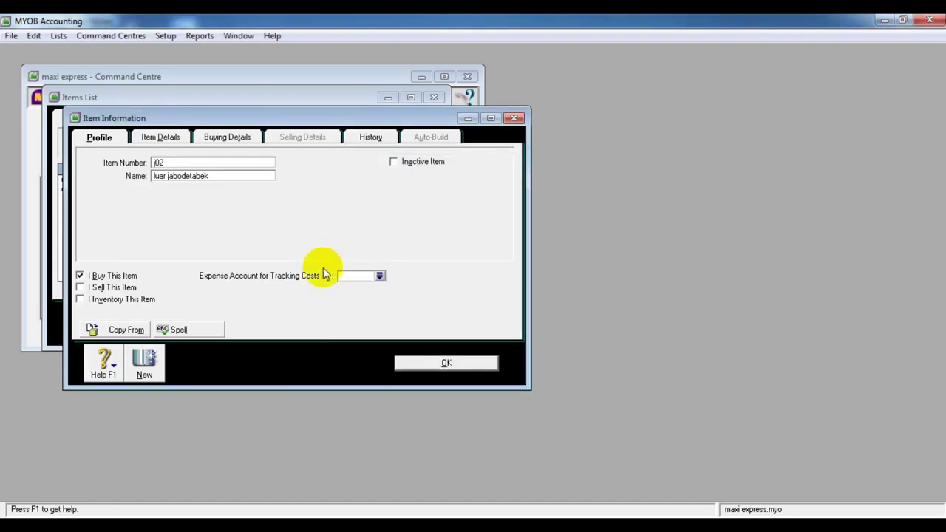
left_click(98, 301)
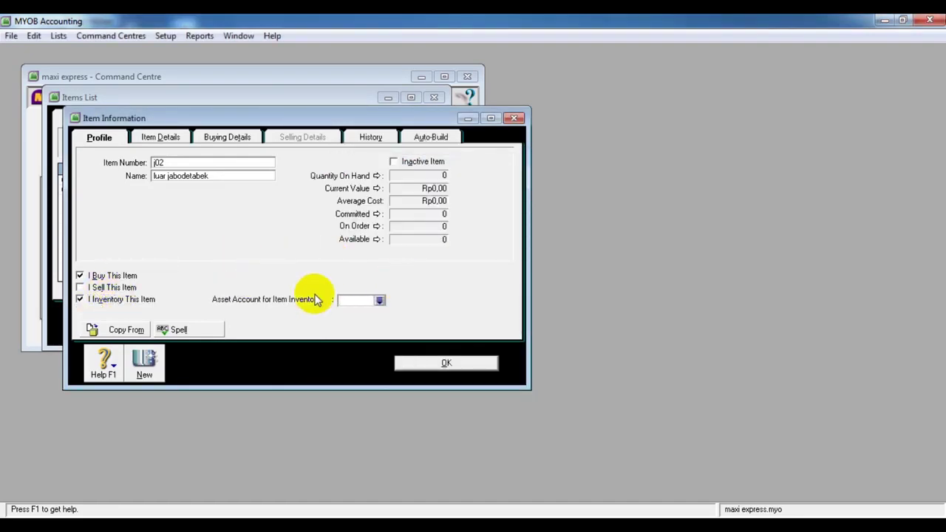
Open the inventory asset account list, check the chart-of-accounts photo, and start a new account
left_click(380, 301)
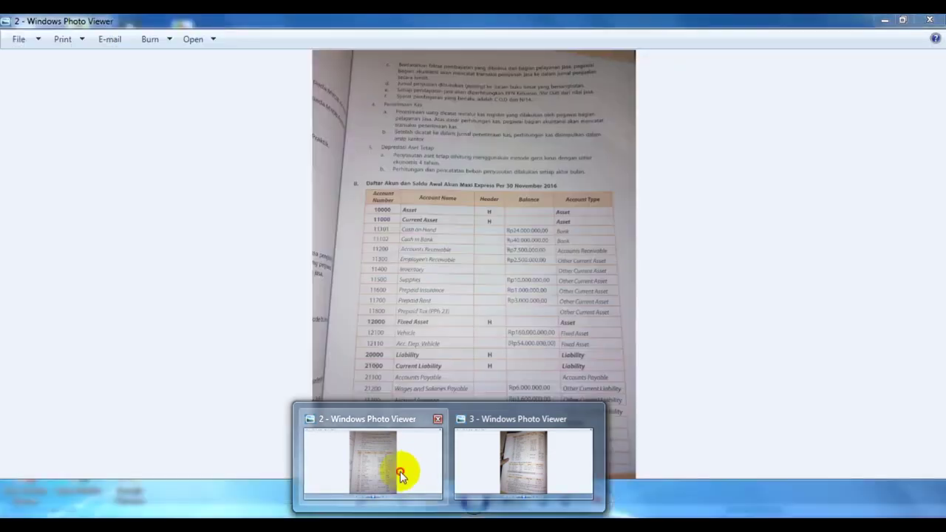
left_click(399, 476)
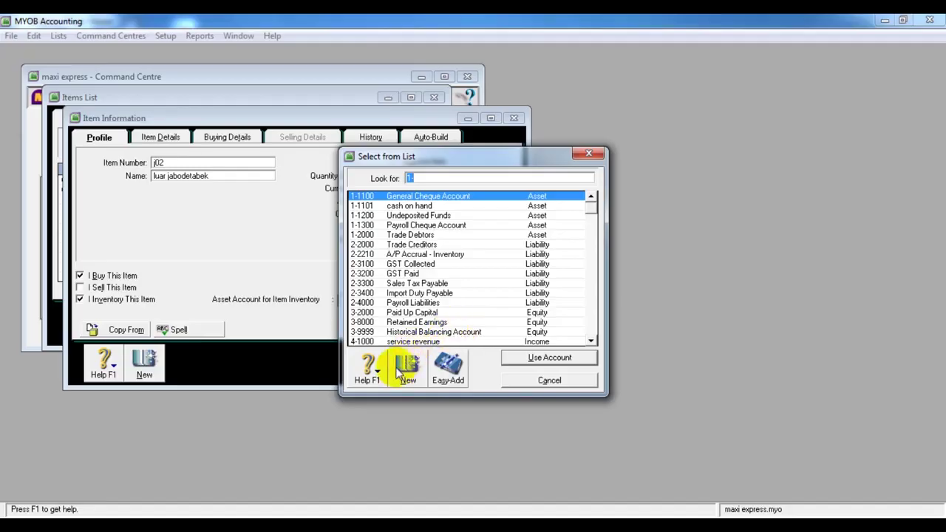
left_click(406, 373)
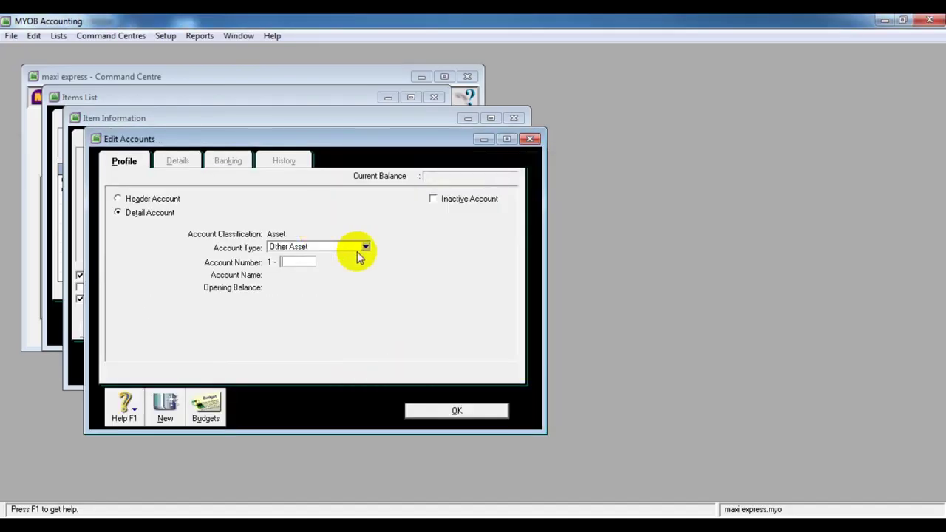
Create Other Current Asset account 1-1400 named 'inventory' and save it
left_click(365, 246)
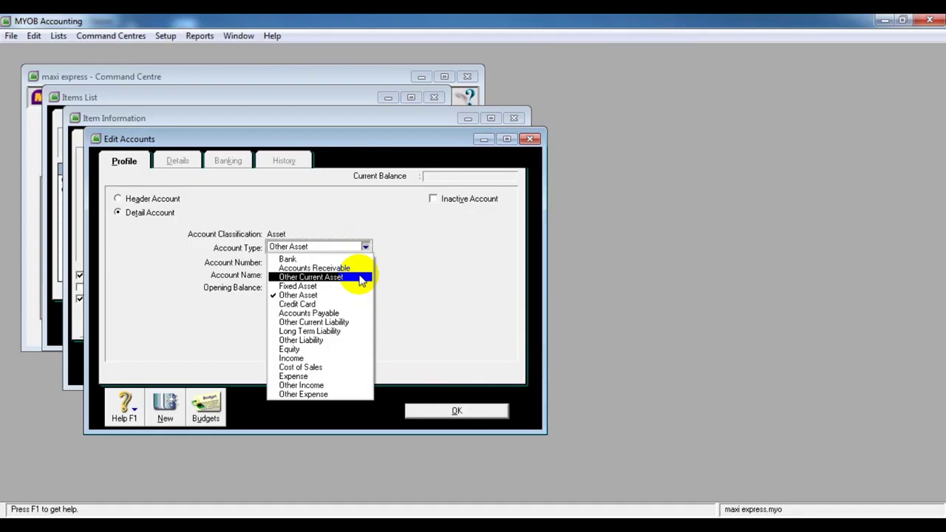
left_click(344, 279)
left_click(299, 260)
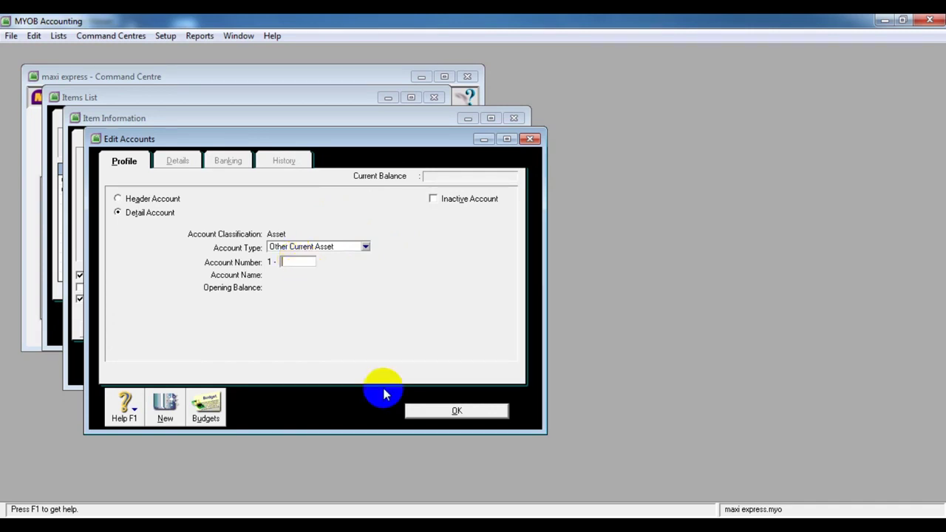
left_click(462, 528)
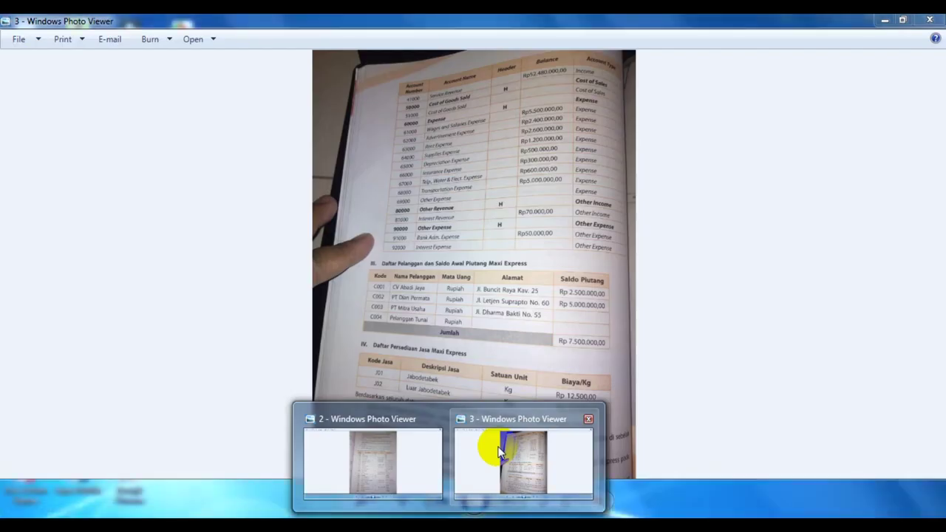
left_click(488, 444)
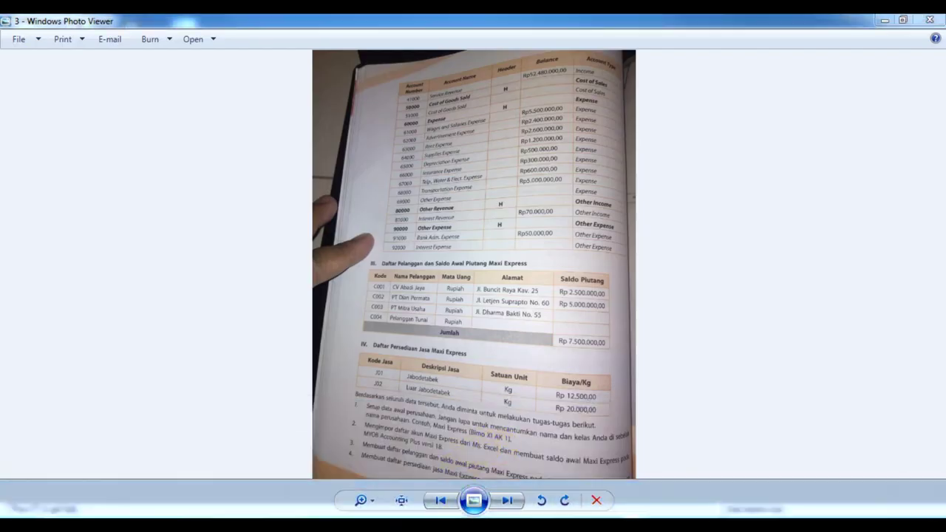
left_click(387, 465)
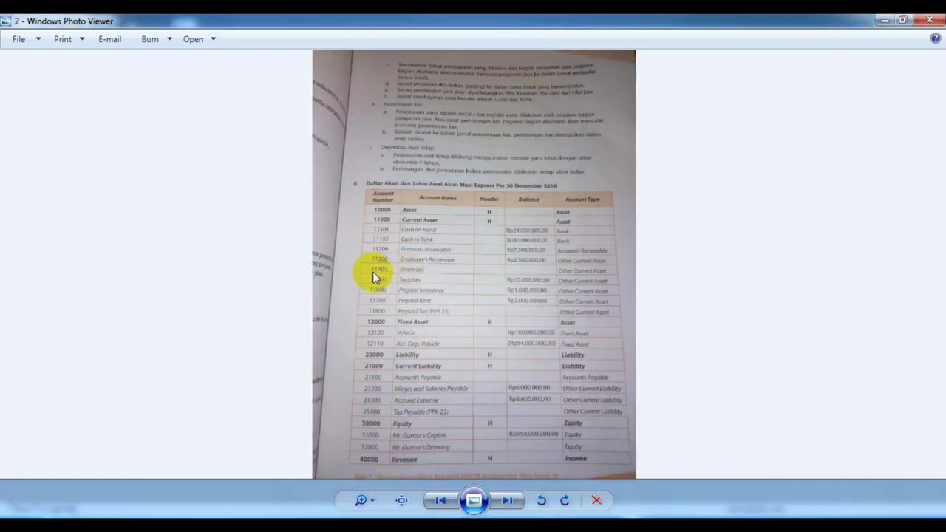
left_click(452, 526)
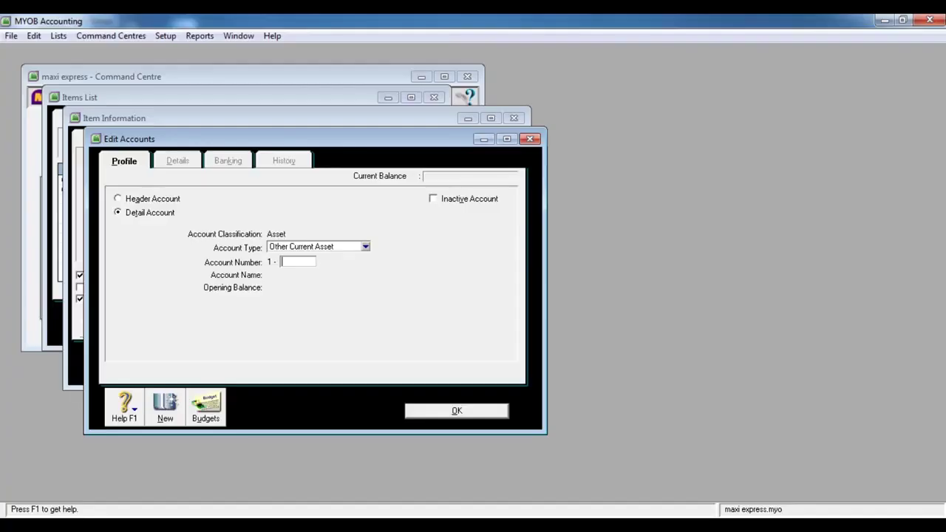
type("1400")
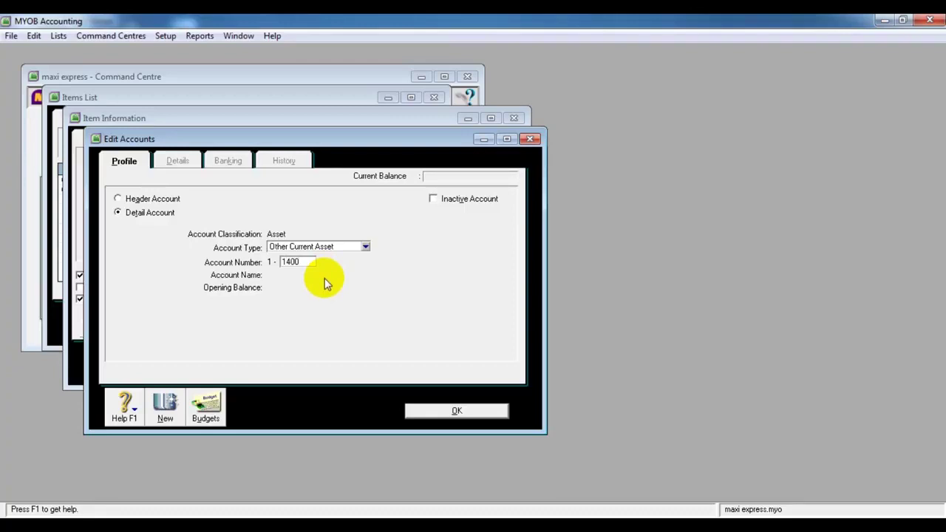
key("Tab")
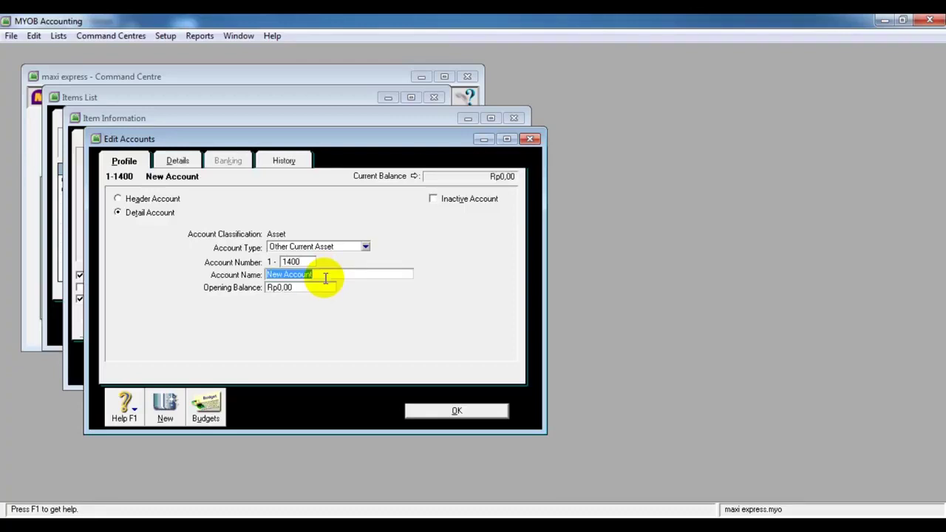
type("inven")
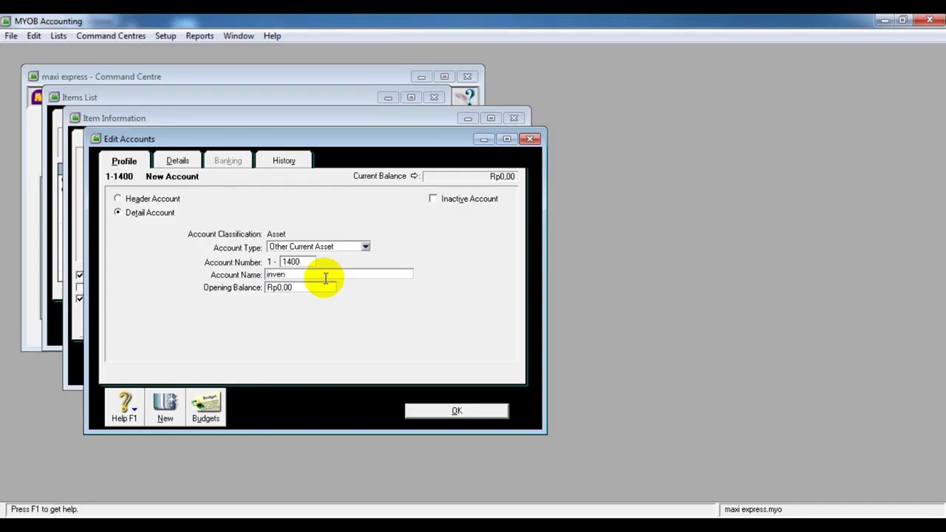
type("tory")
left_click(314, 289)
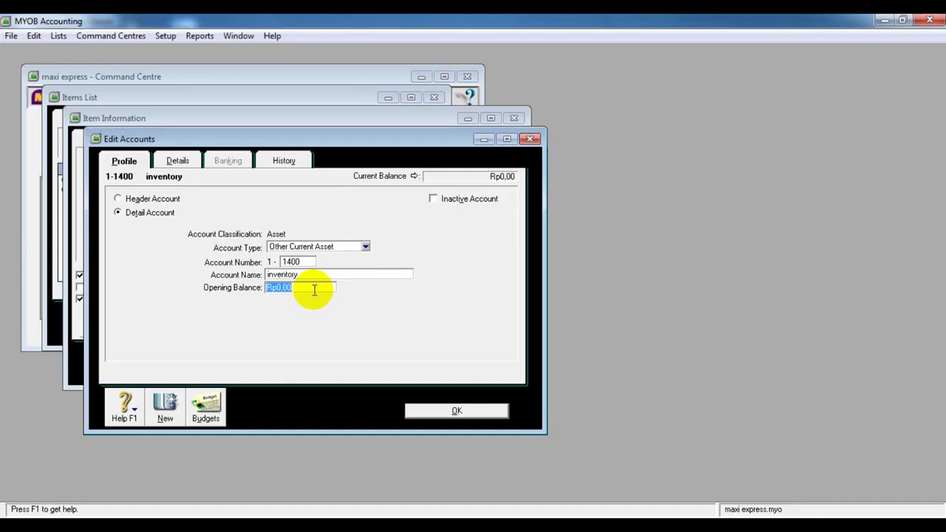
left_click(454, 409)
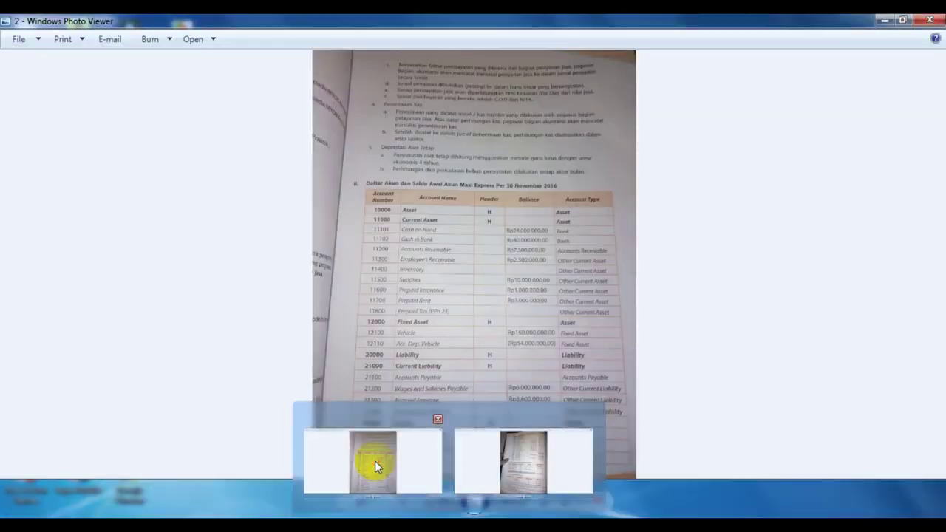
Set 1-1400 inventory as item j02's asset account for item inventory
left_click(374, 460)
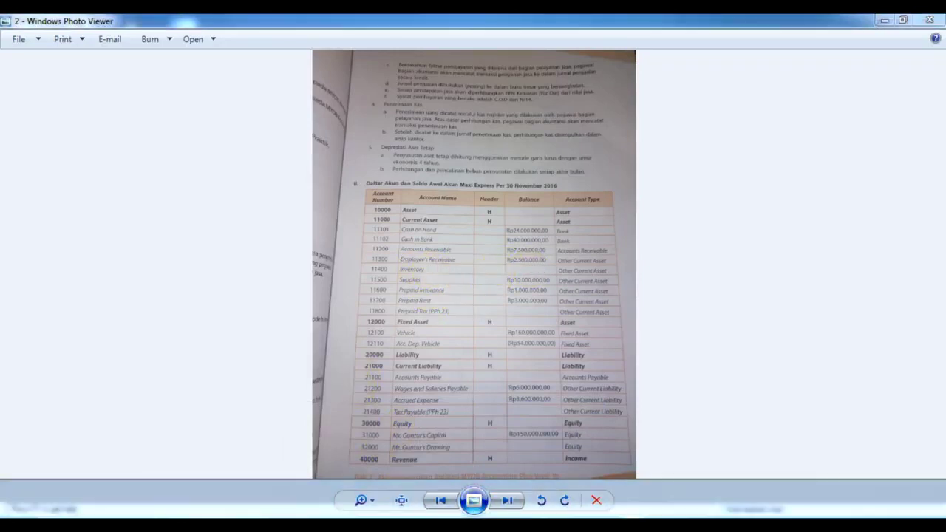
mouse_move(475, 504)
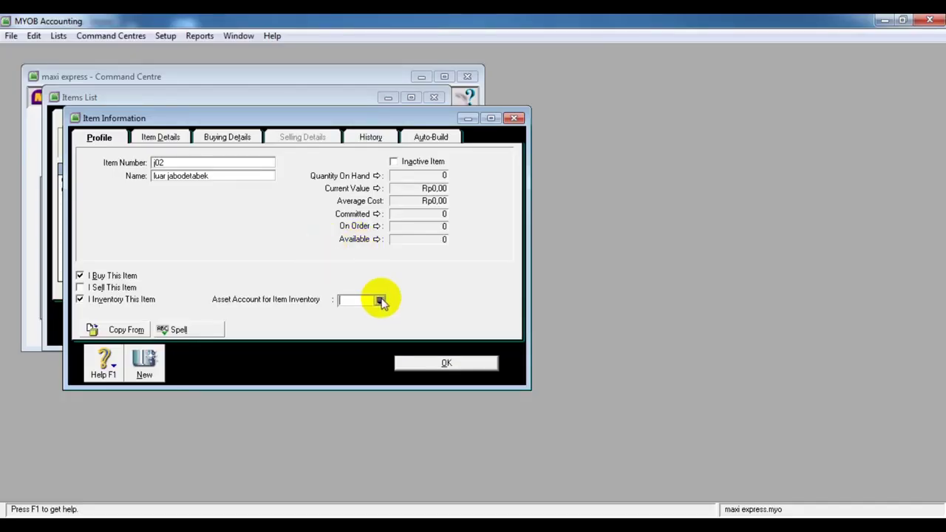
left_click(380, 301)
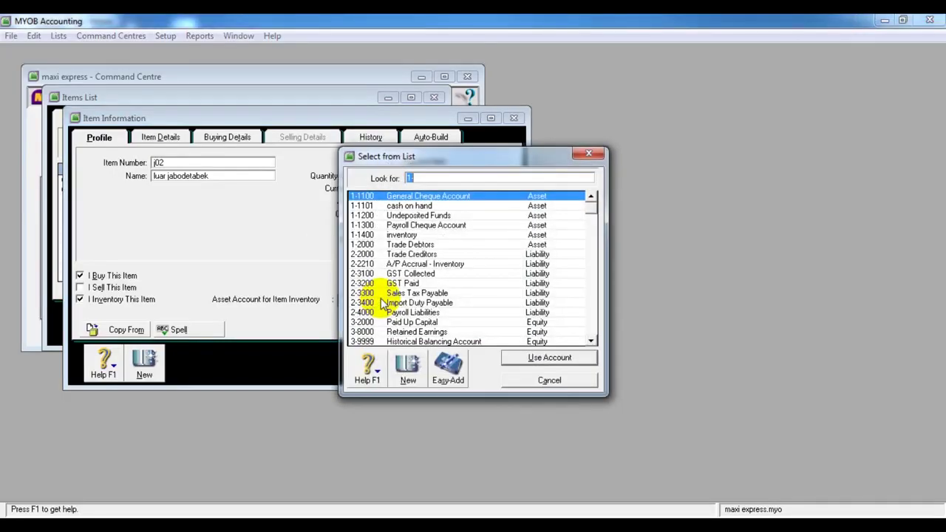
left_click(398, 238)
left_click(515, 357)
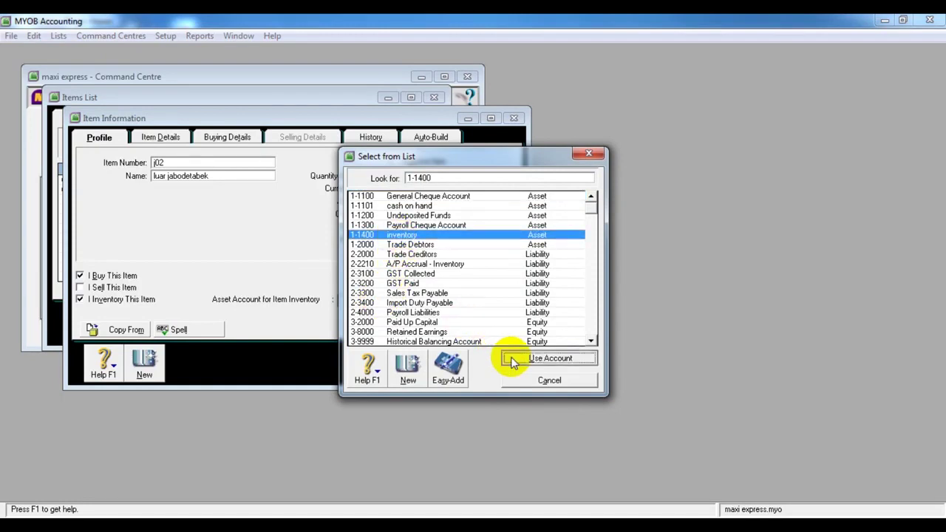
Save the item, skipping the spelling check and acknowledging the missing tax code warning
left_click(459, 362)
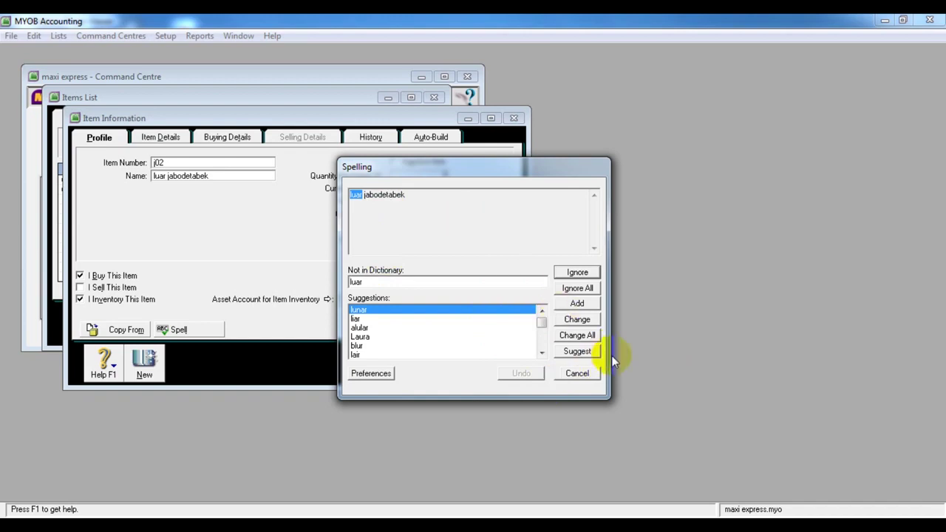
left_click(594, 374)
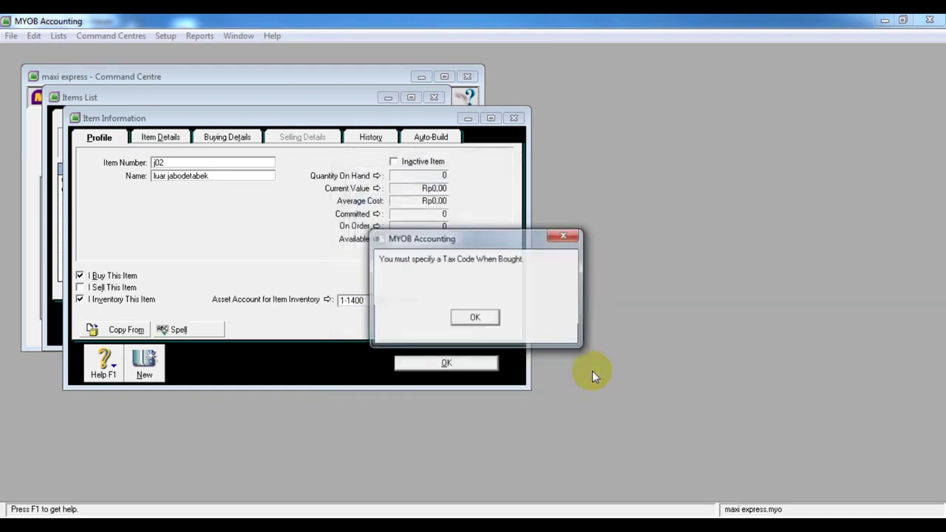
left_click(476, 317)
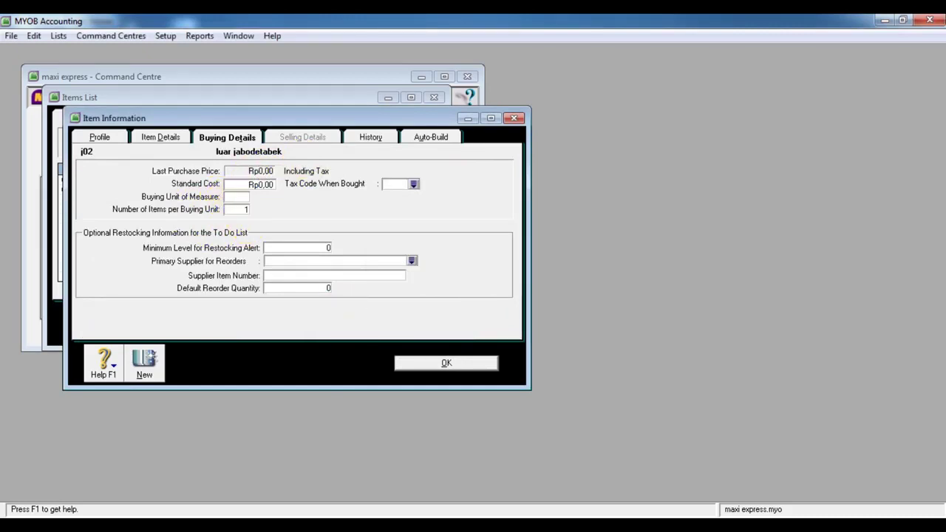
Enter a standard cost of 20000 for item j02, checking the textbook photo
left_click(448, 525)
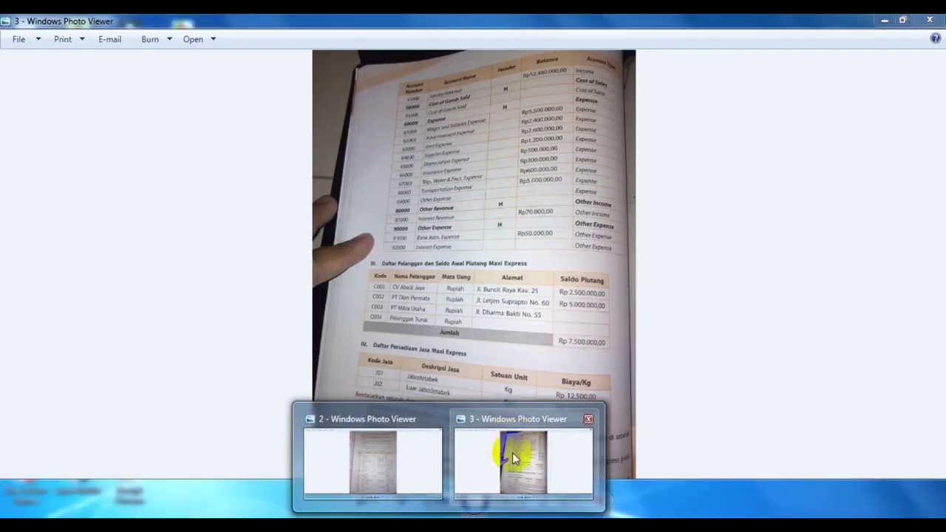
left_click(512, 452)
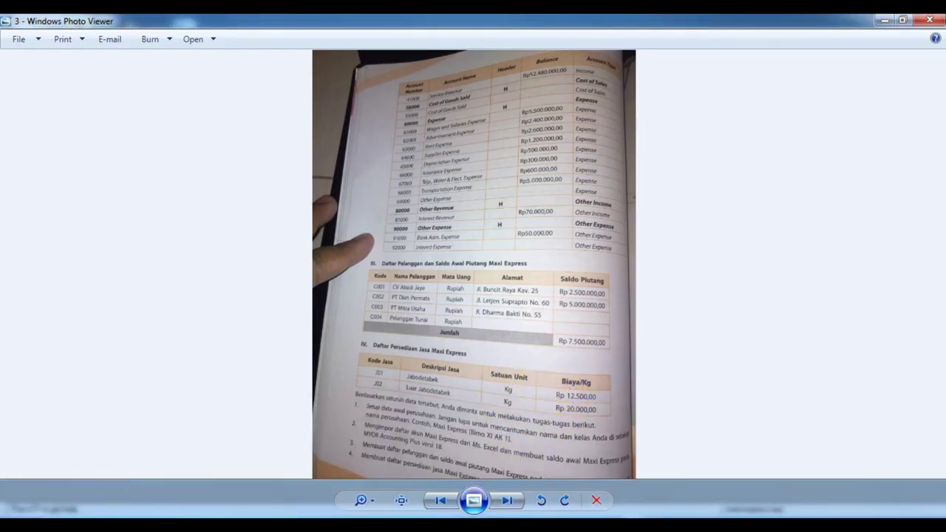
left_click(384, 525)
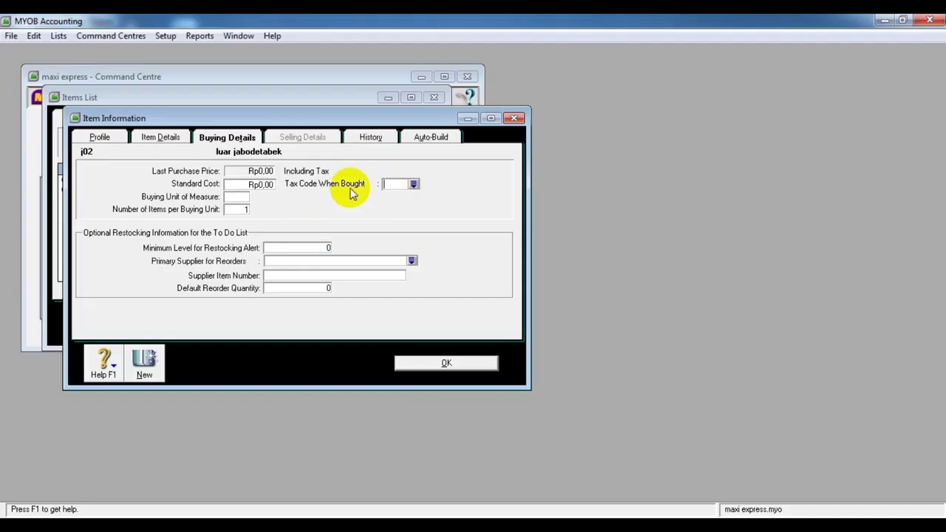
left_click(242, 188)
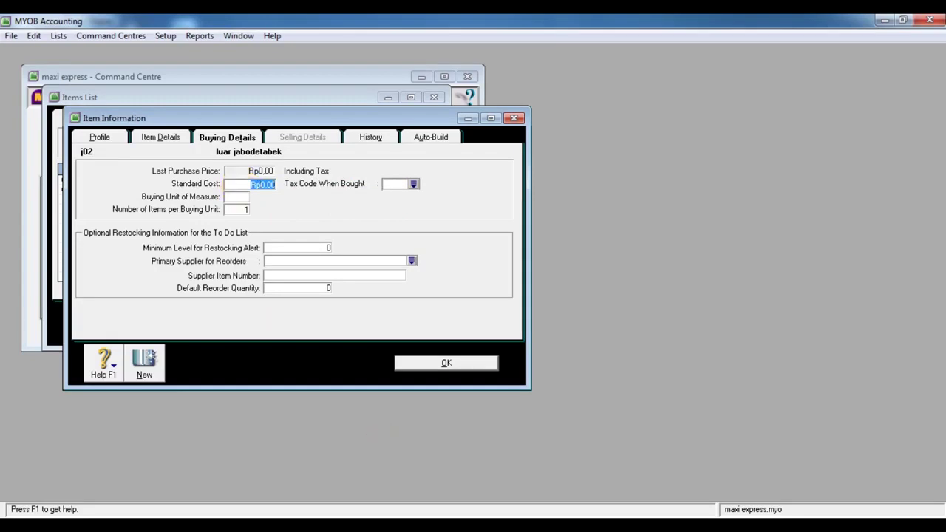
mouse_move(451, 526)
left_click(494, 474)
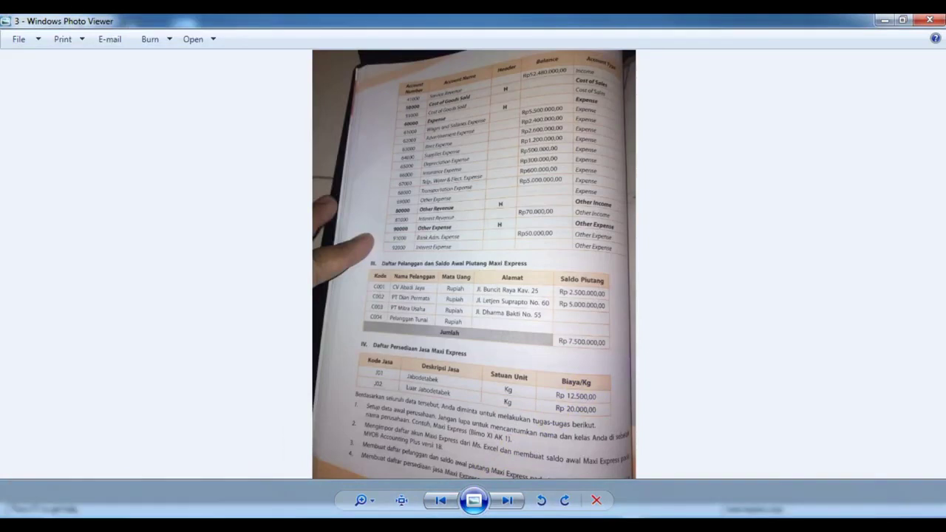
mouse_move(515, 441)
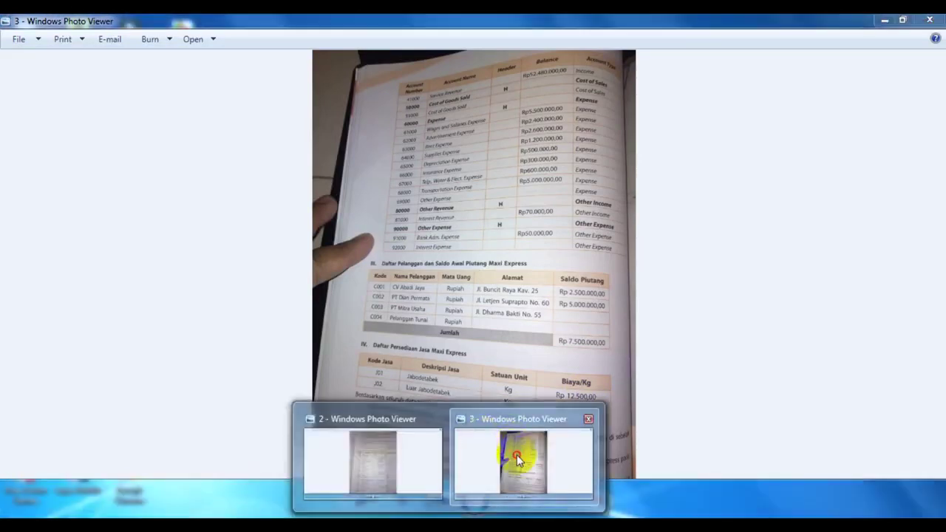
left_click(516, 454)
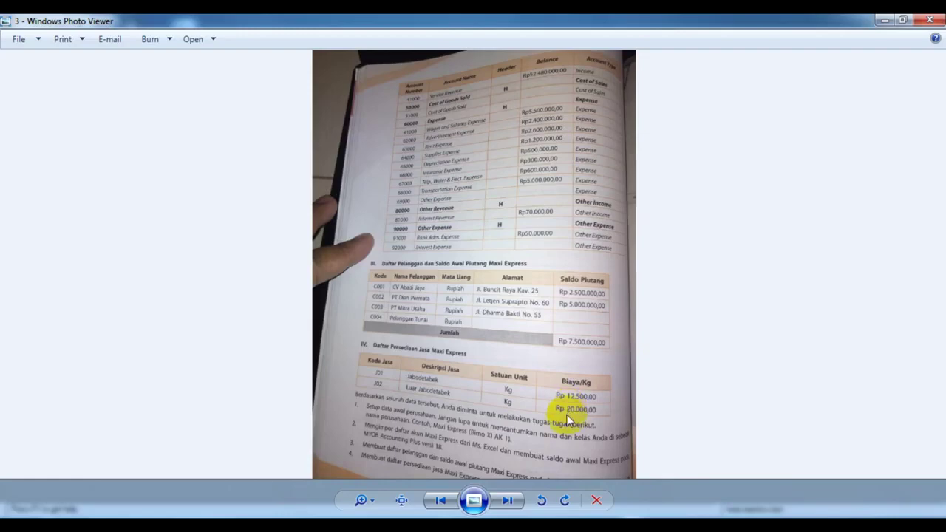
left_click(405, 526)
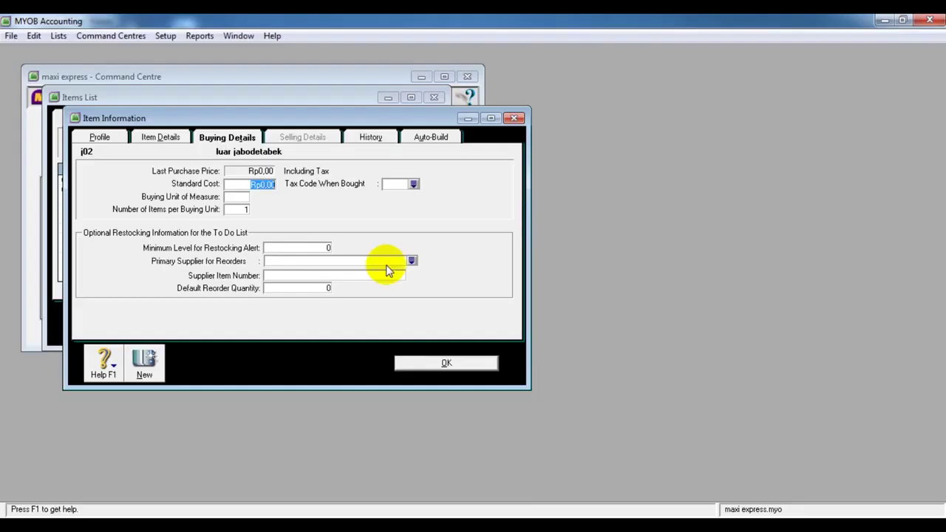
type("200")
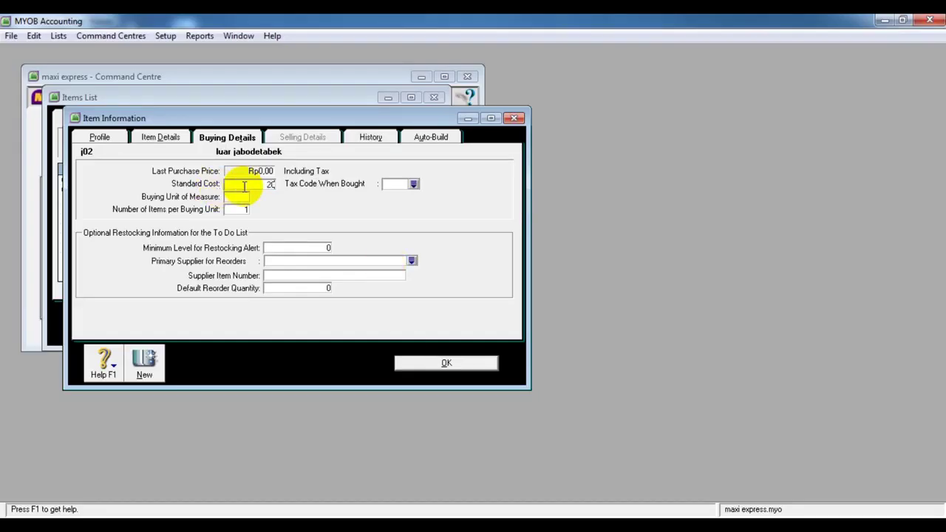
key("space")
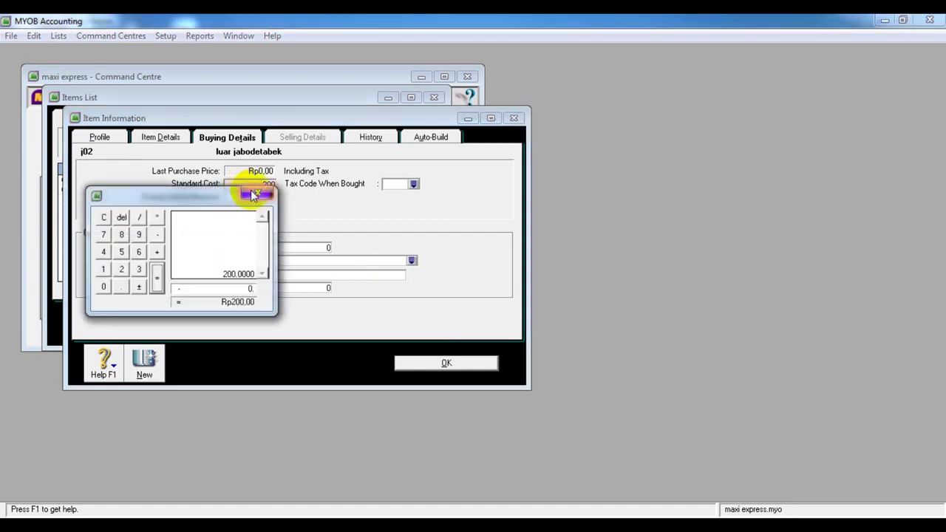
left_click(248, 194)
type("00")
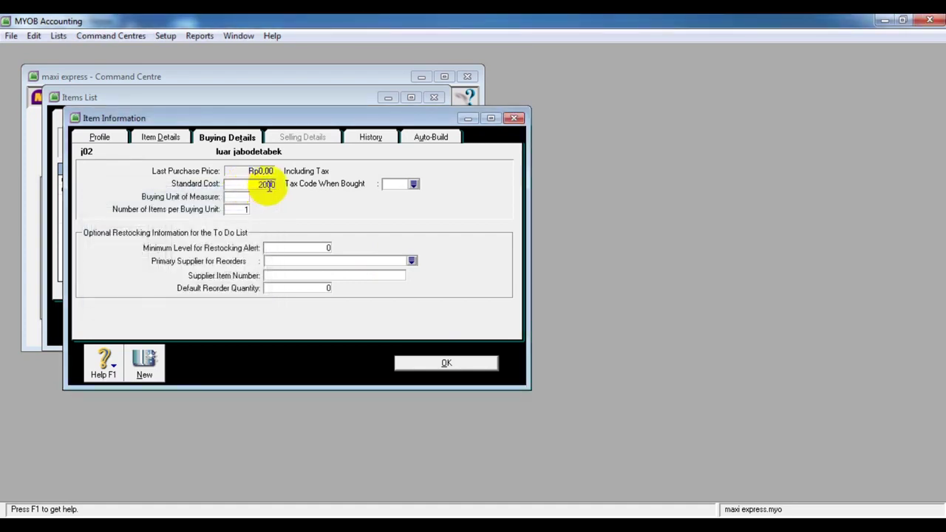
Choose N-T Non-Taxable as the buying tax code
left_click(414, 184)
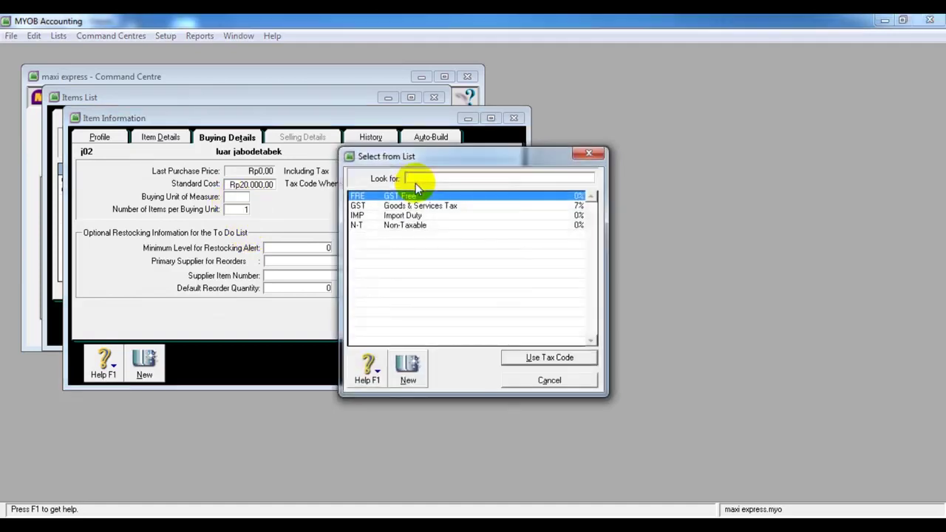
left_click(420, 225)
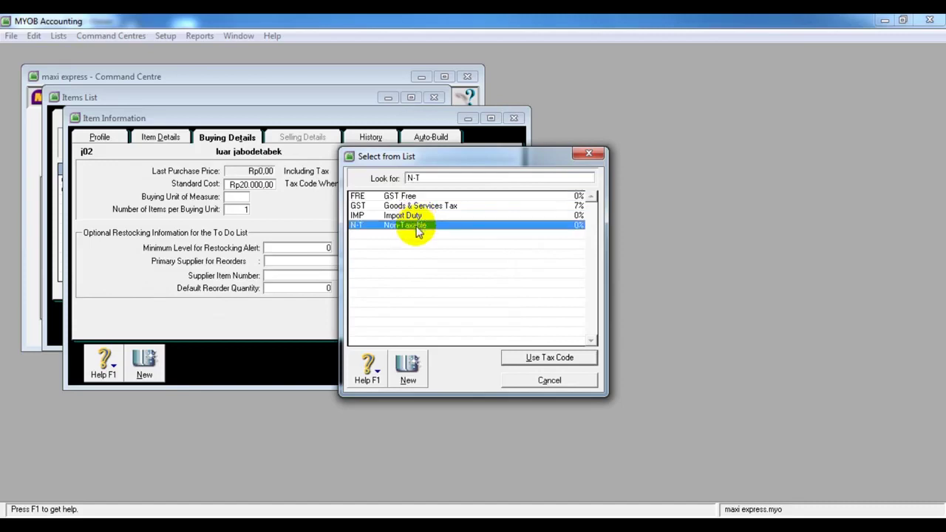
left_click(528, 356)
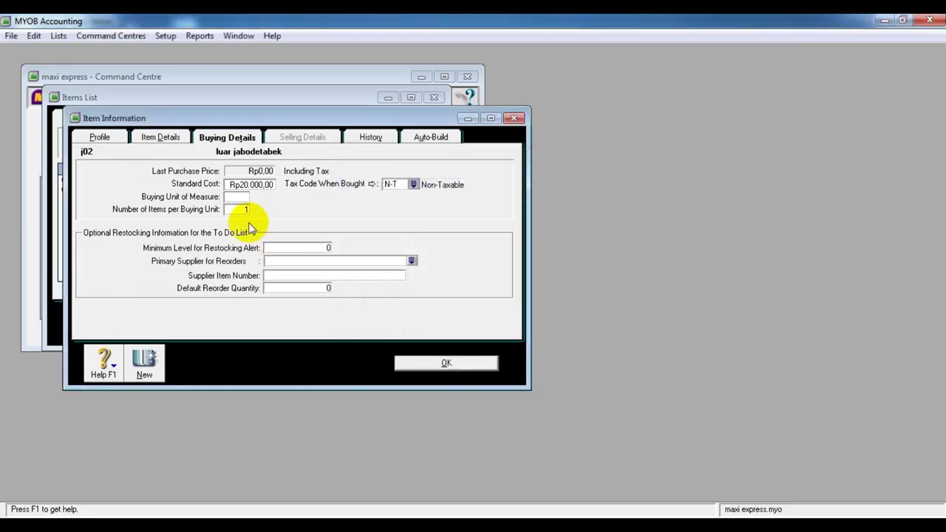
Set the buying unit of measure to KG
left_click(237, 195)
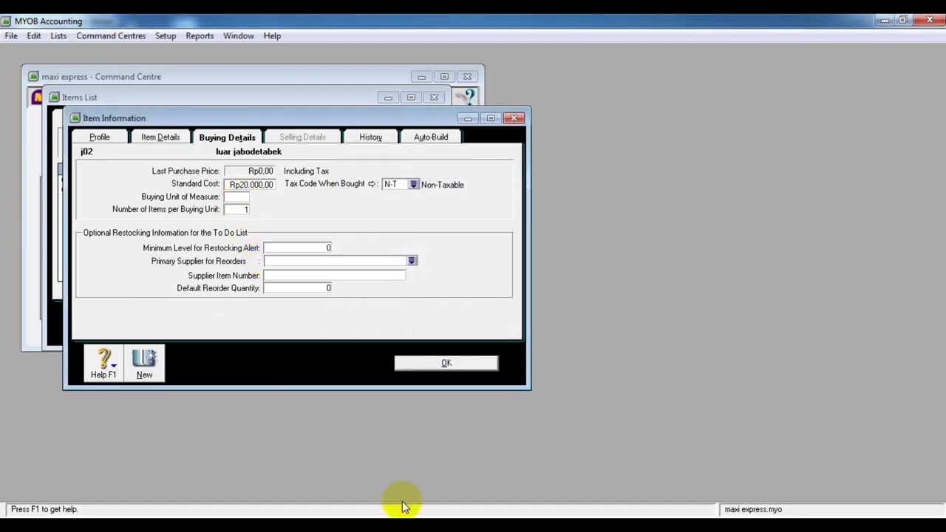
mouse_move(449, 526)
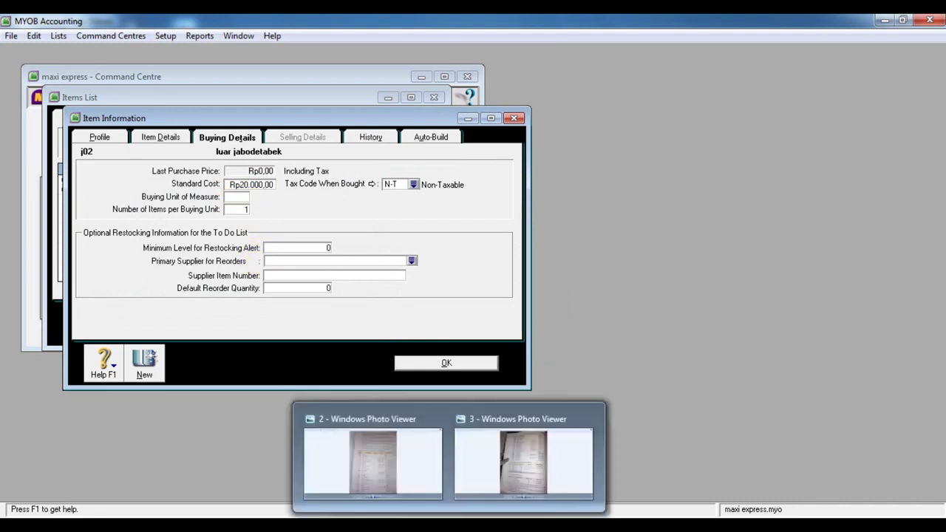
mouse_move(503, 480)
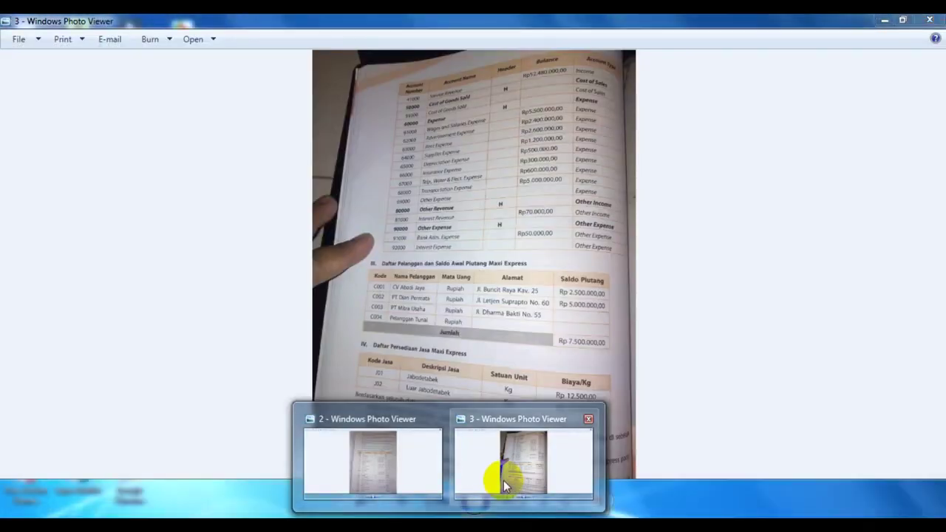
left_click(501, 477)
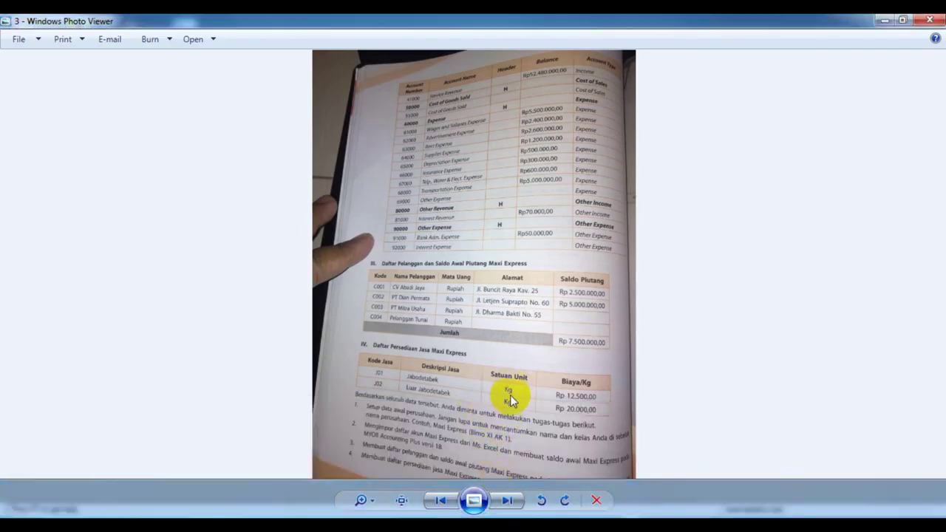
left_click(378, 527)
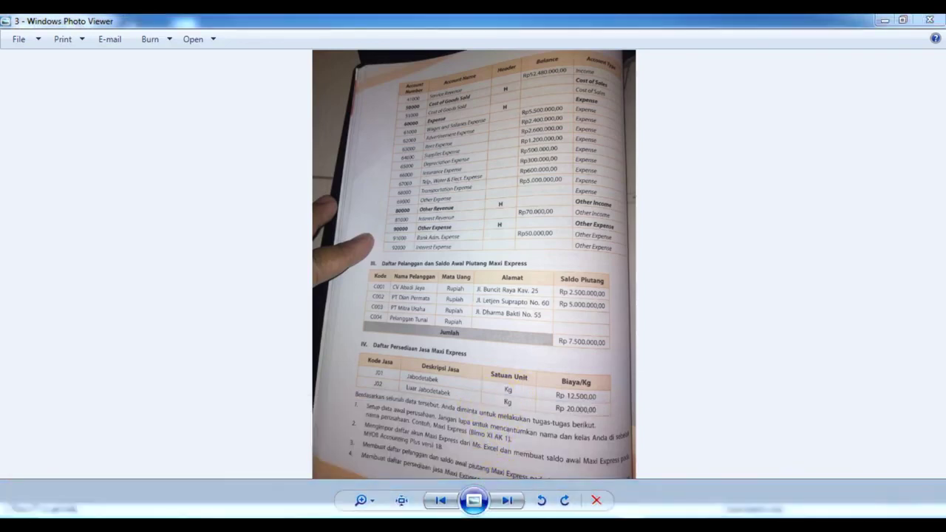
left_click(241, 196)
type("kg")
key("BackSpace")
key("BackSpace")
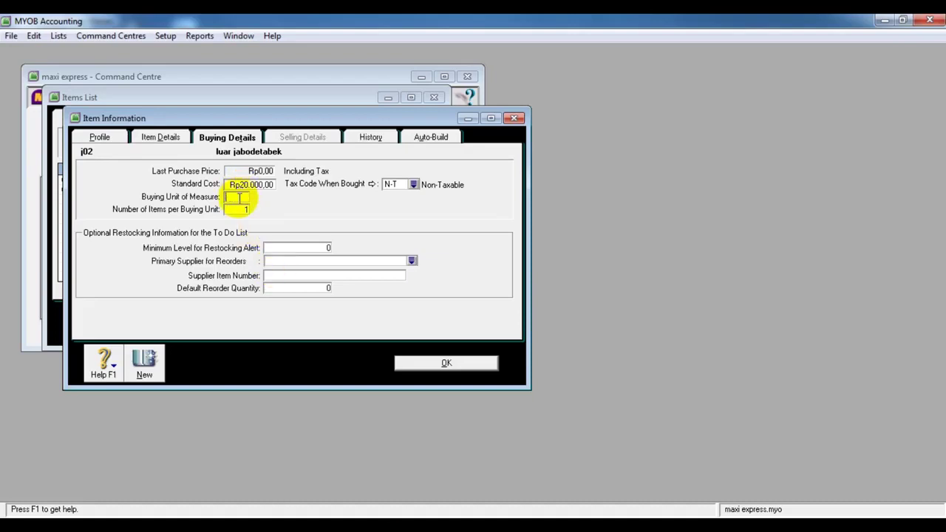
type("KG")
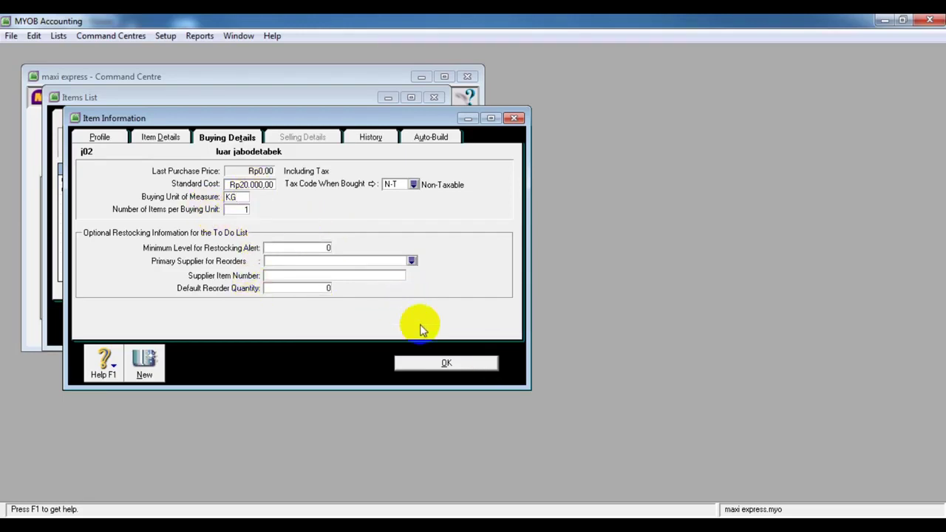
Save item j02 without a spelling check and close the Items List
left_click(434, 370)
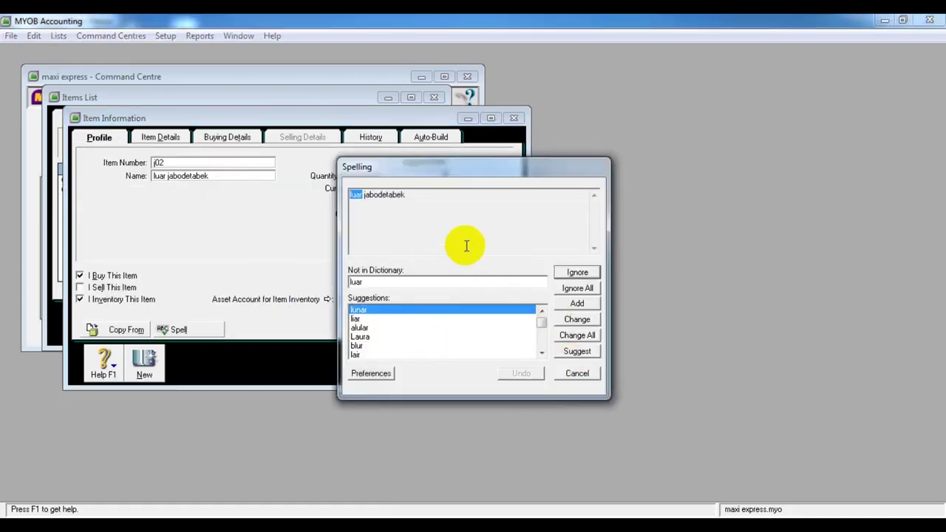
left_click(570, 378)
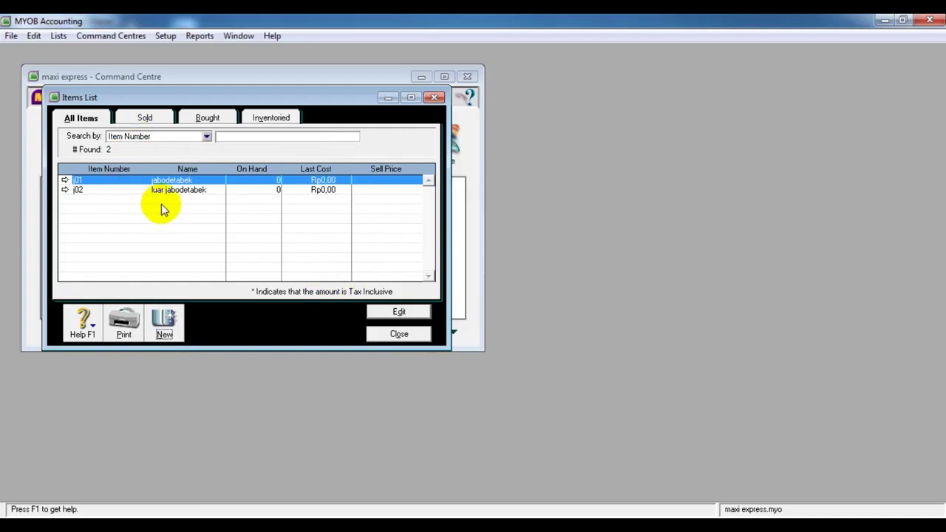
left_click(402, 341)
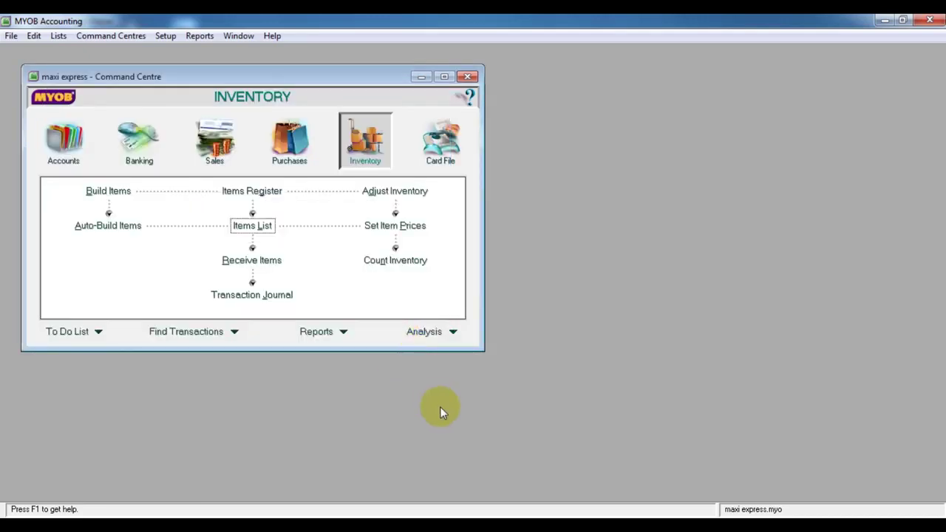
left_click(589, 528)
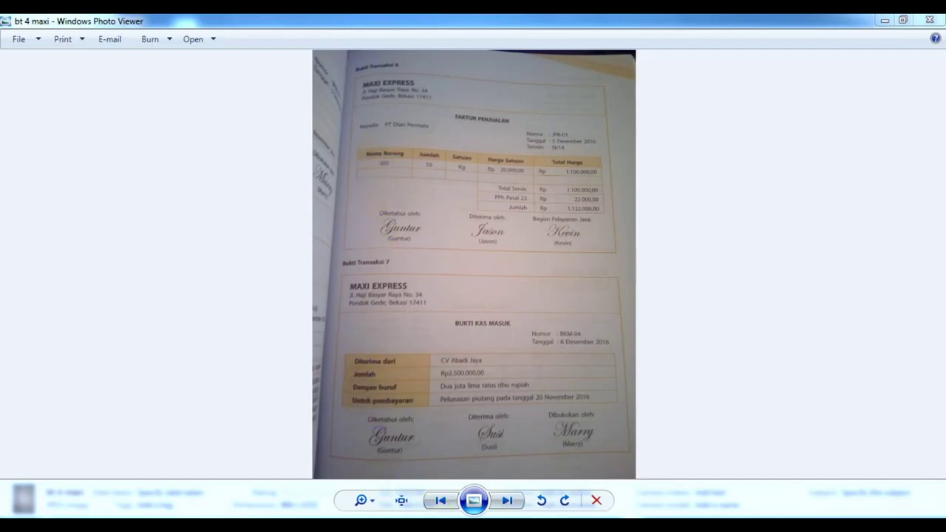
key("alt+Tab")
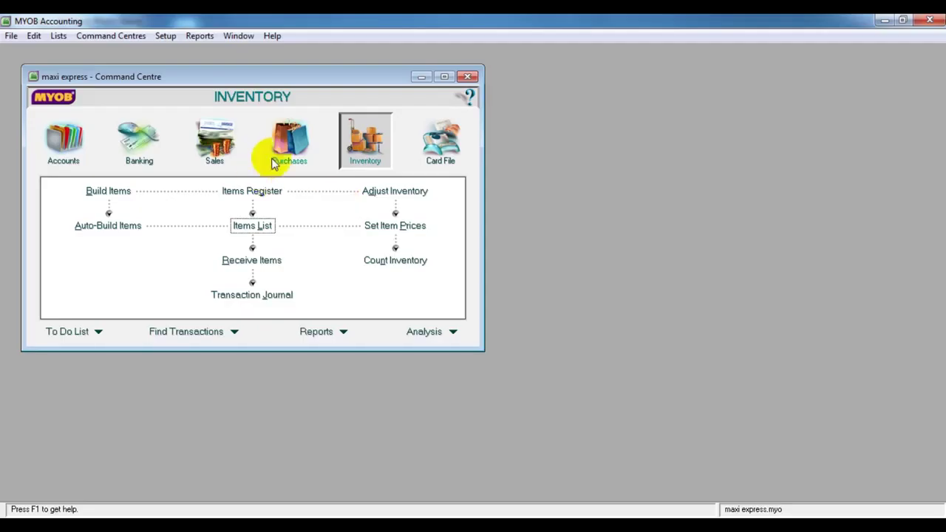
Start a new sale from the Sales area and open its customer list, checking the invoice photo
left_click(220, 149)
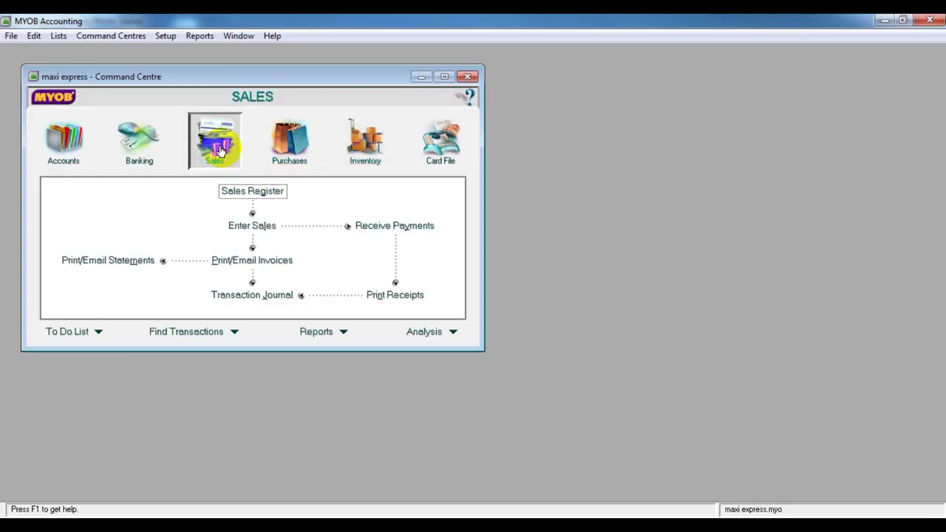
left_click(253, 226)
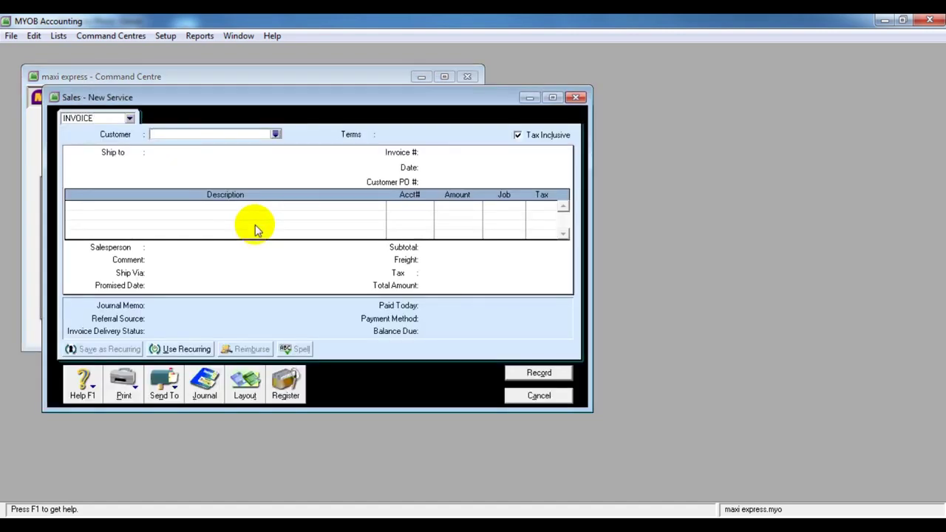
left_click(275, 136)
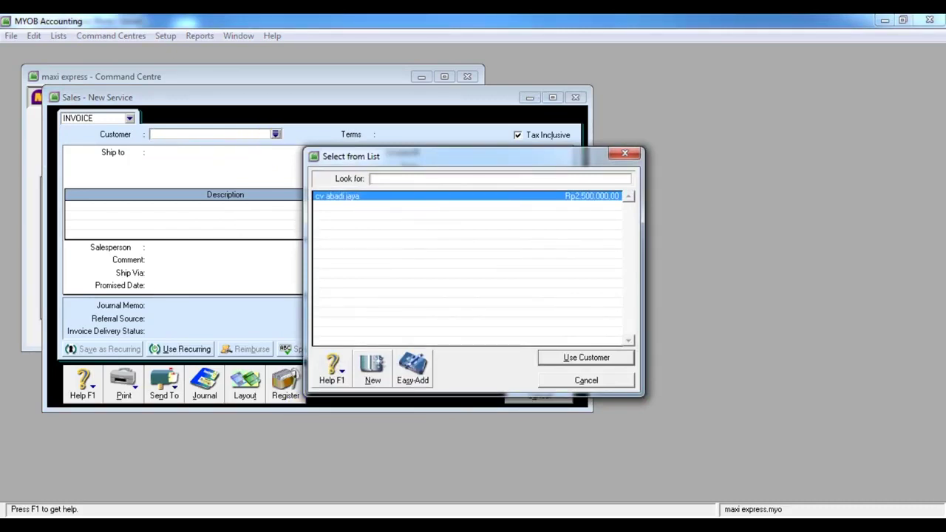
mouse_move(450, 509)
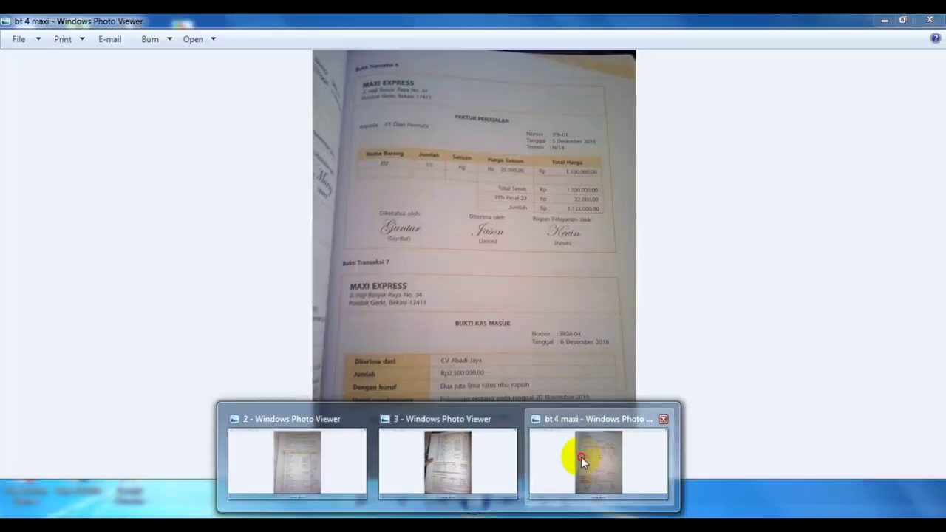
left_click(580, 457)
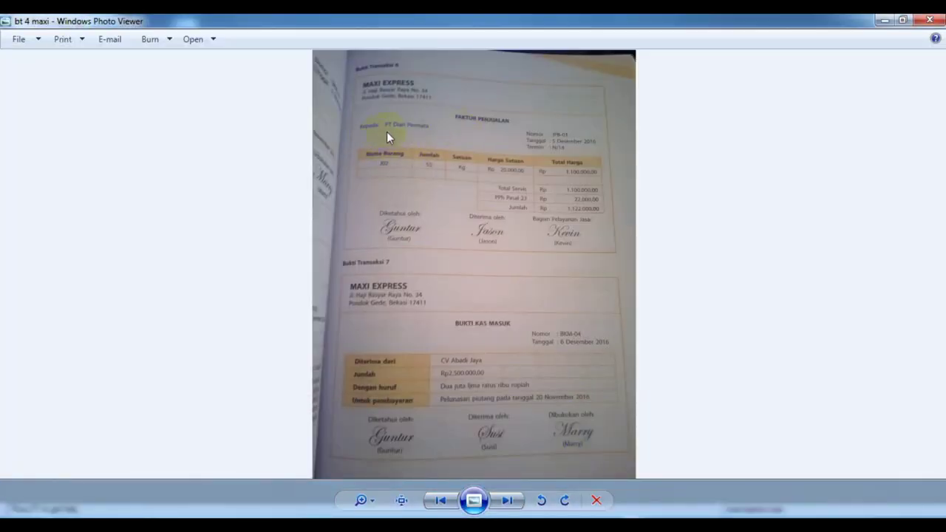
key("alt+Tab")
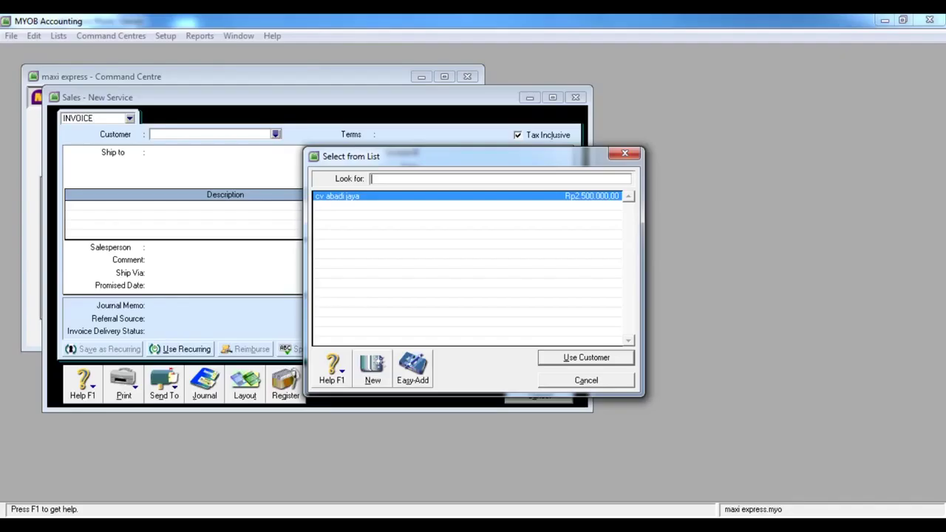
Create a new customer card named 'PT DIAN PERTAMA'
left_click(371, 367)
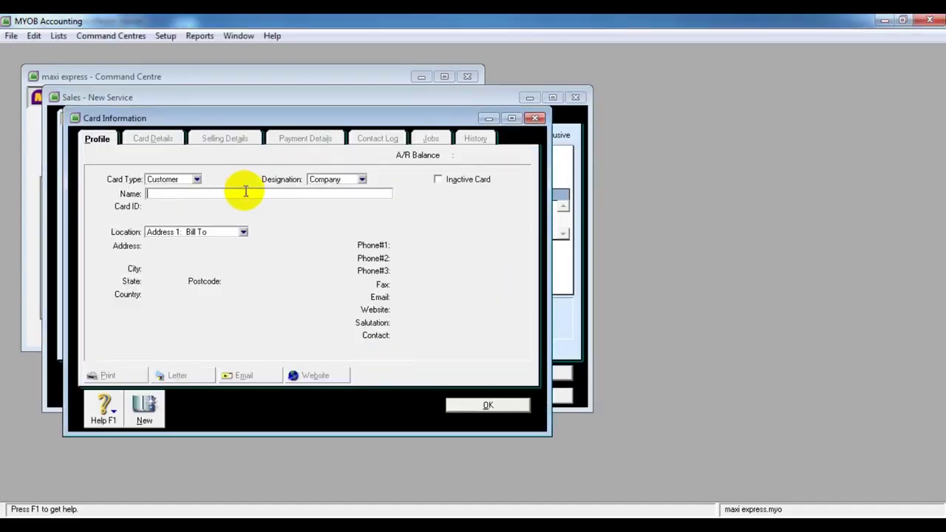
type("PT DIAN PERTAMA")
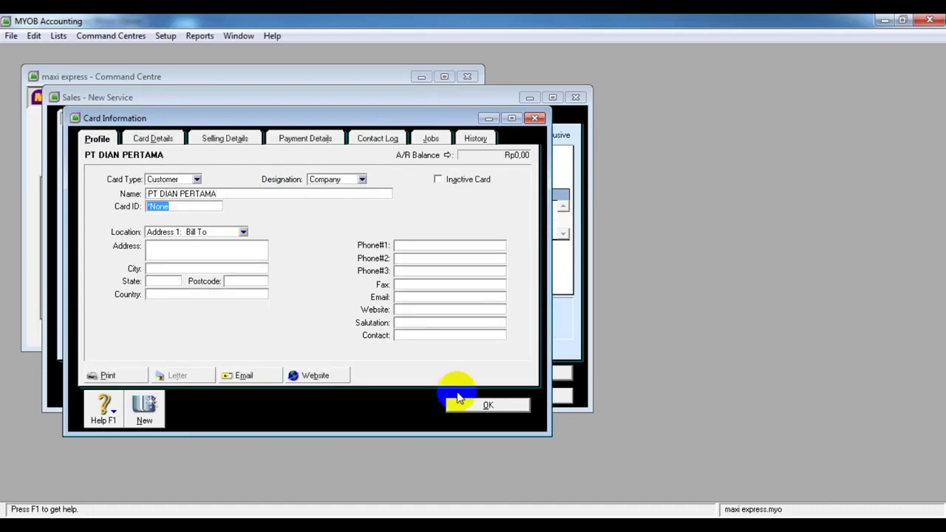
left_click(481, 408)
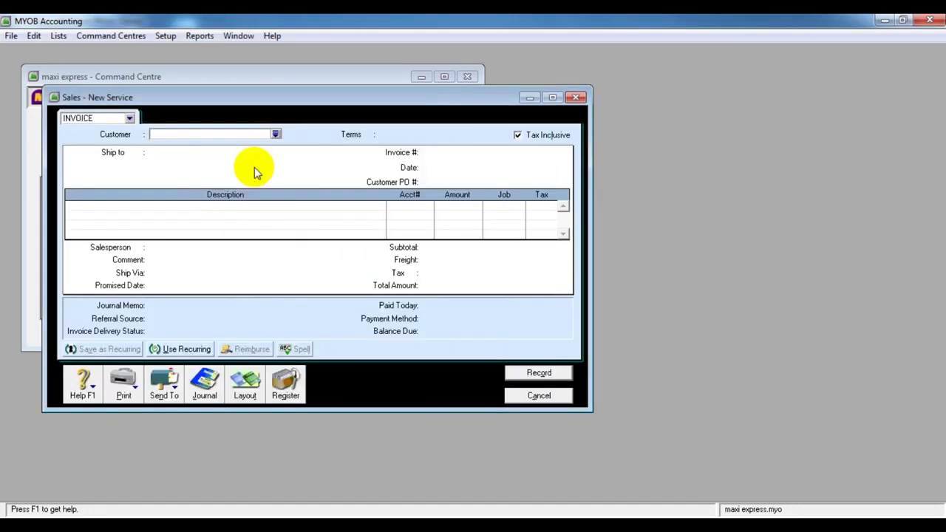
Choose PT DIAN PERTAMA as the invoice's customer
left_click(274, 135)
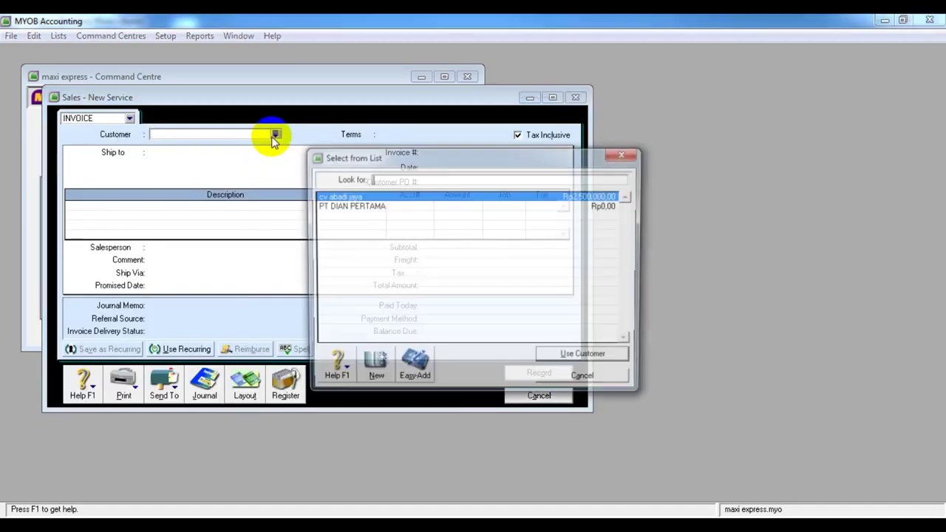
left_click(352, 206)
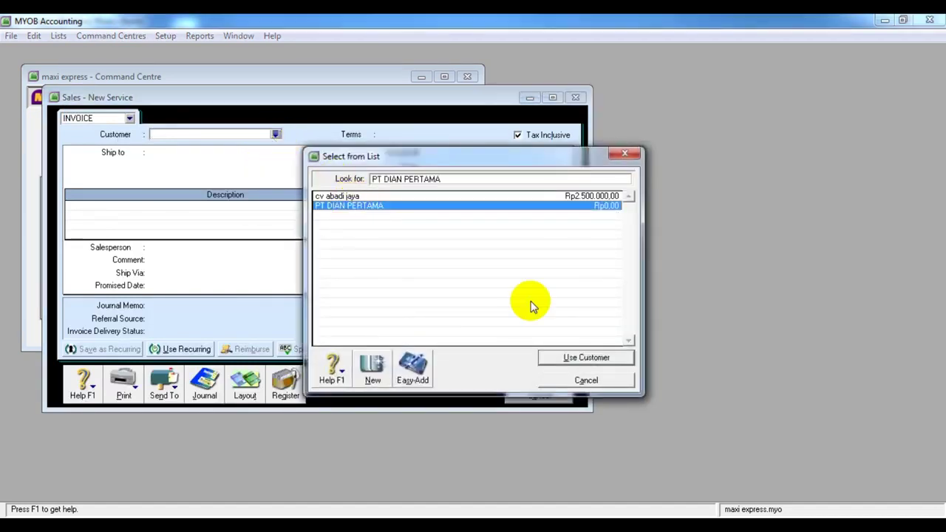
left_click(594, 359)
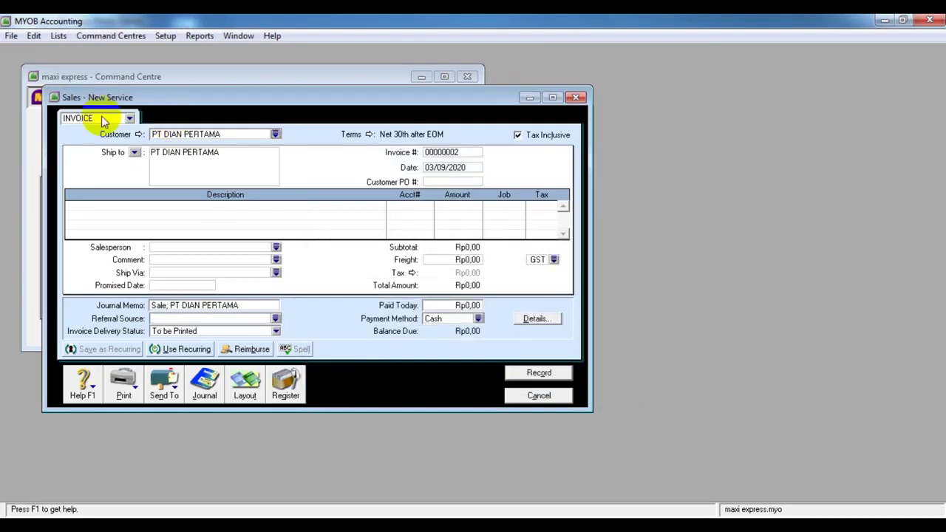
Leave the sale type as INVOICE and switch to the 'bt 4 maxi' source invoice photo
left_click(128, 118)
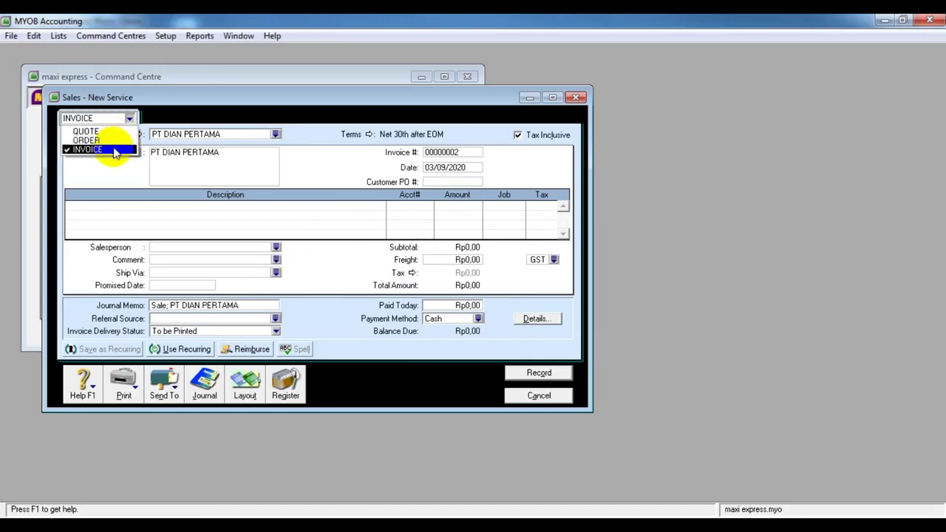
left_click(305, 137)
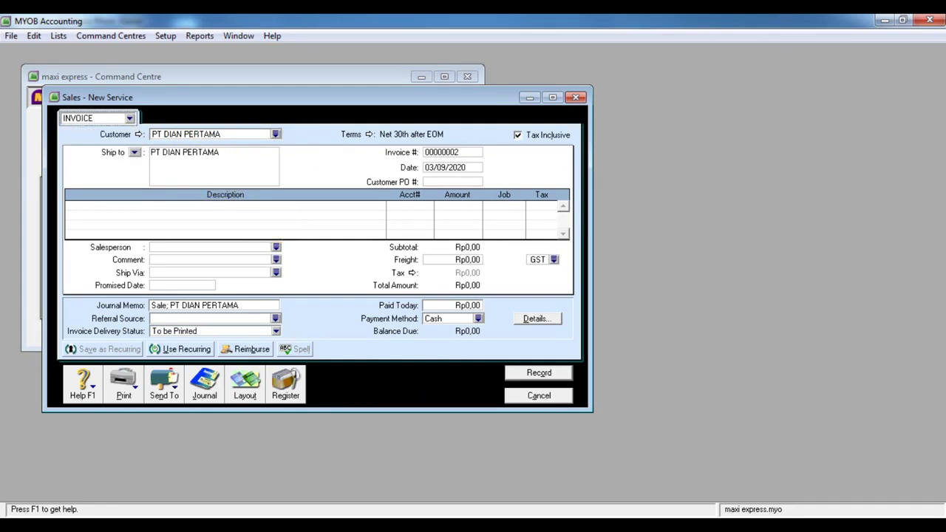
mouse_move(513, 500)
mouse_move(550, 473)
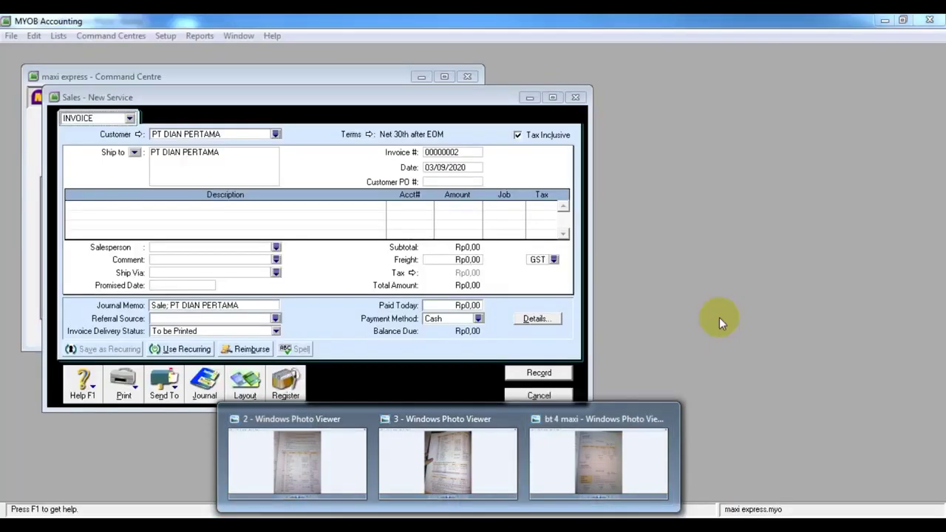
left_click(887, 22)
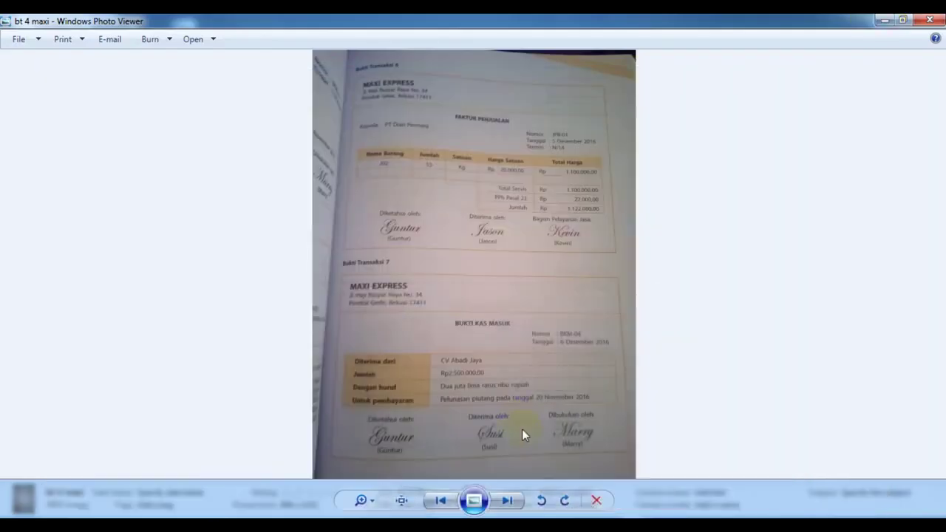
left_click(413, 528)
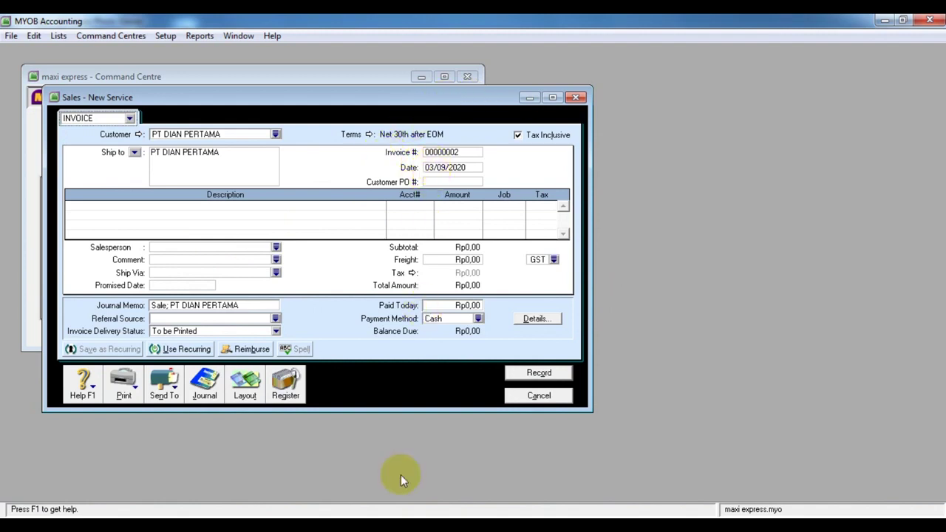
left_click(395, 528)
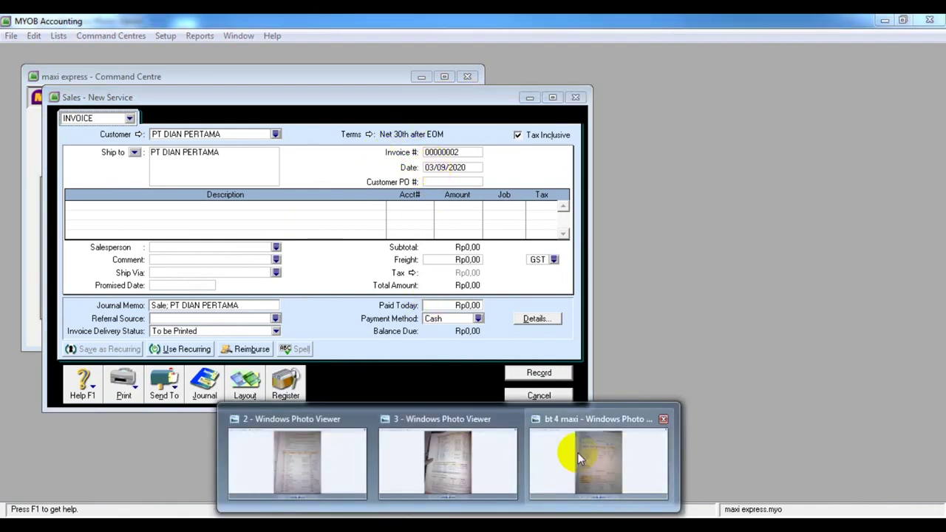
left_click(577, 452)
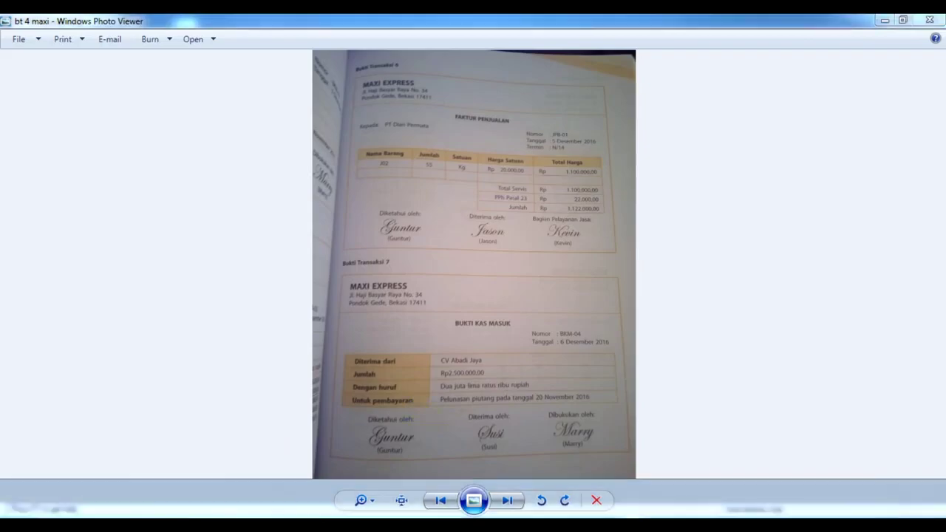
Enter JPB-01 as the sales invoice's Customer PO #
key("alt+Tab")
left_click(434, 182)
type("JP8")
type("-0")
type("1")
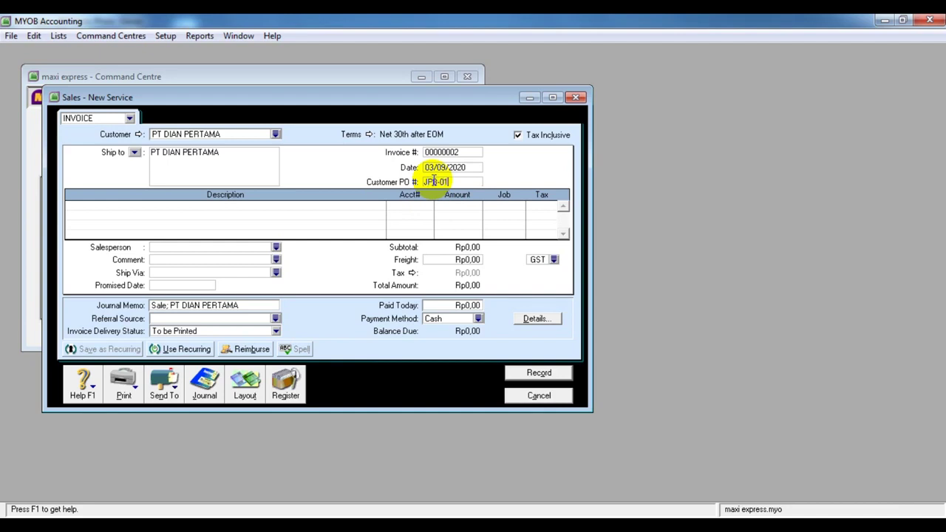
Check the invoice photo and change the invoice date to 05/12/2016
left_click(466, 168)
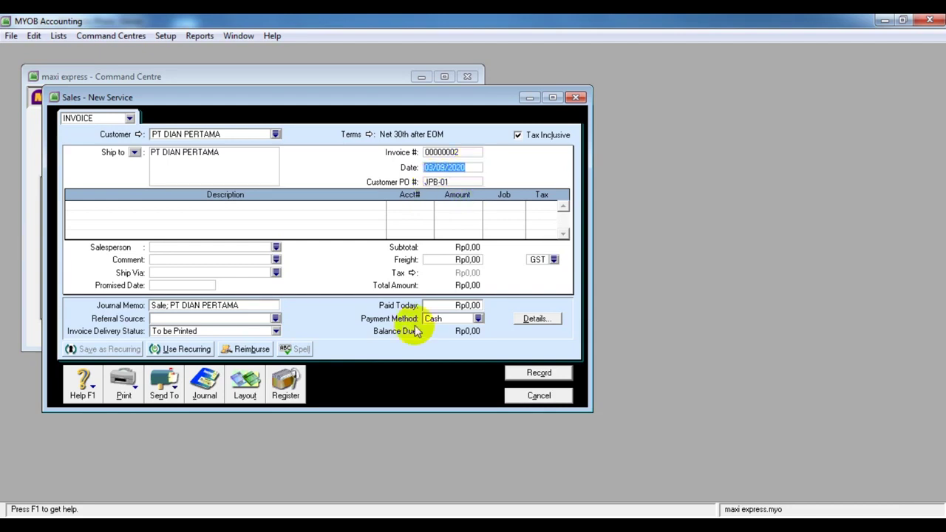
mouse_move(449, 526)
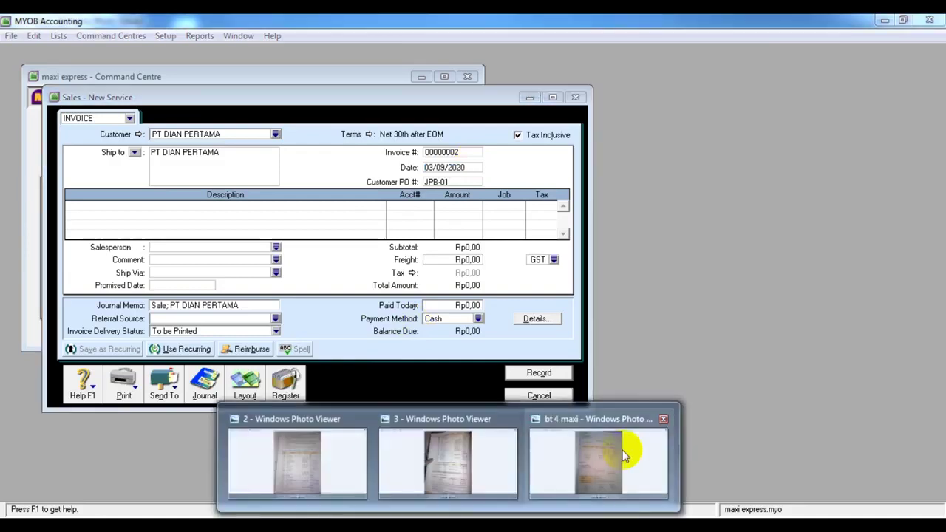
left_click(627, 439)
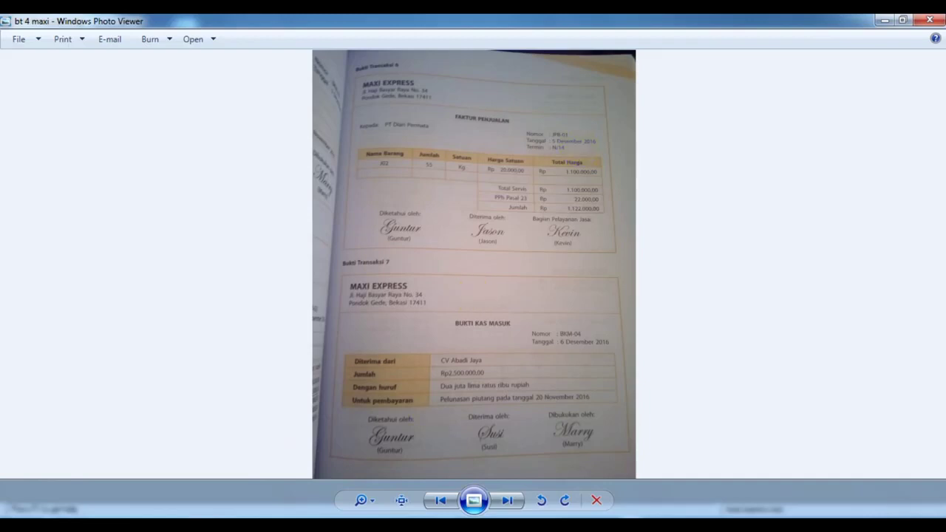
left_click(411, 525)
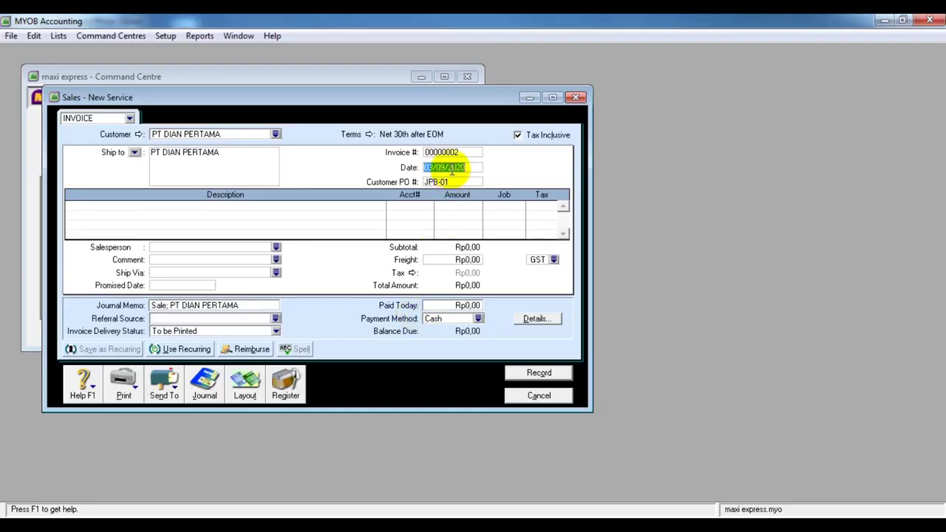
key("BackSpace")
type("05/")
type("2/2016")
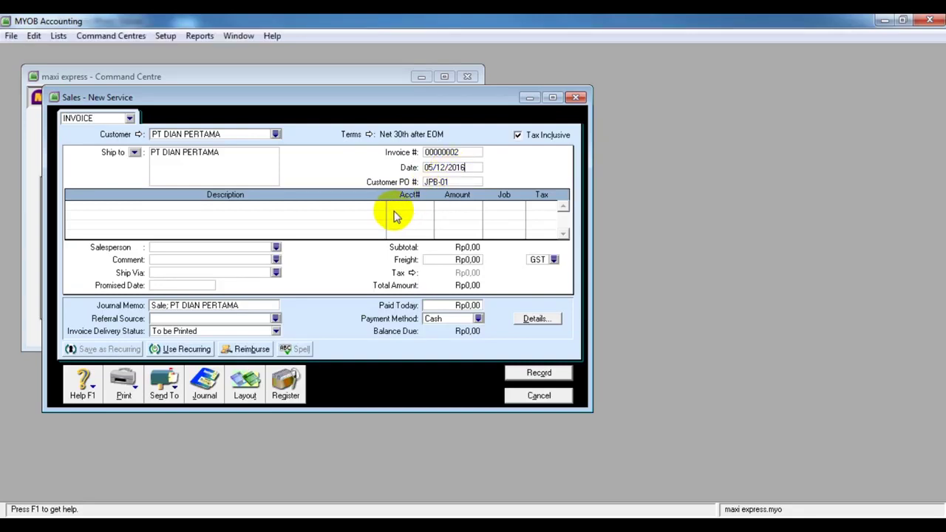
Enter J02 as the description on the invoice's first line
left_click(250, 209)
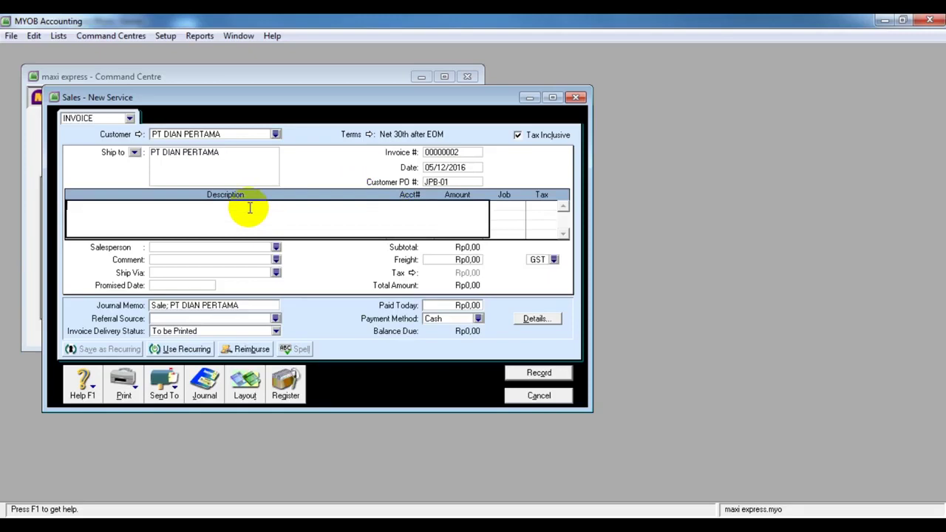
type("JO")
type("2")
key("Tab")
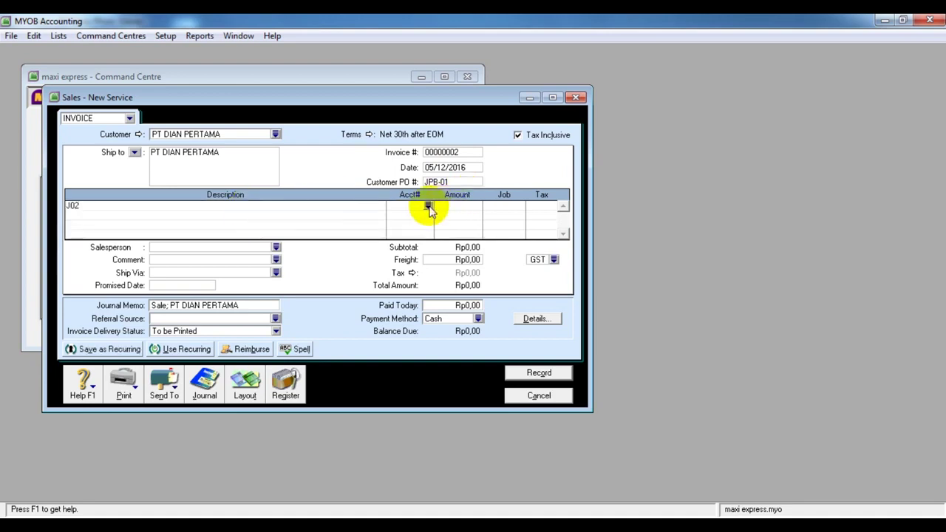
Look up the line's account by bringing up photo 2 with the chart of accounts
left_click(428, 206)
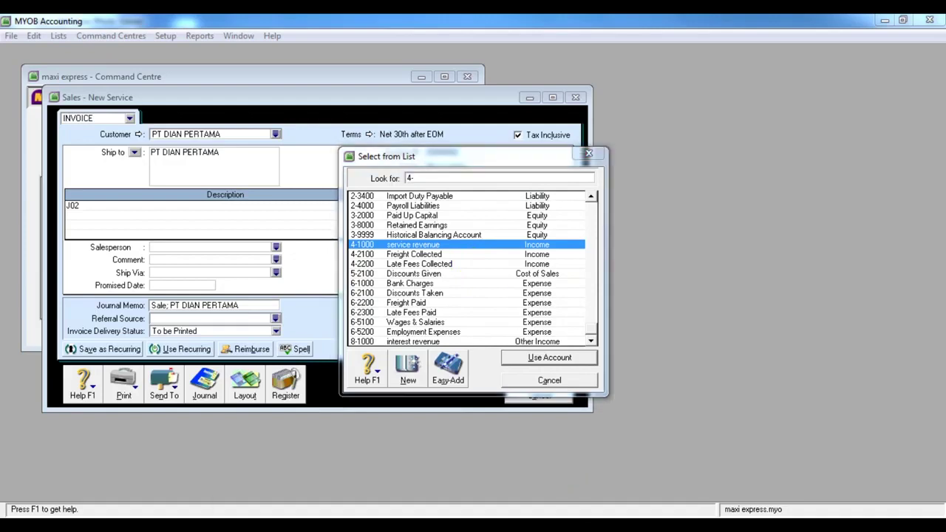
mouse_move(448, 508)
left_click(345, 458)
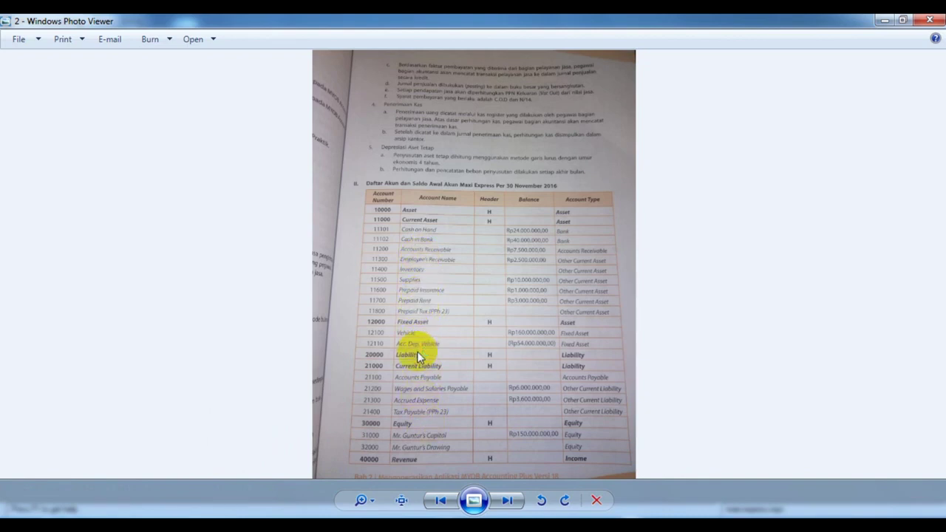
Settle on photo 3 showing income/expense accounts, customer balances and J01/J02 service rates
left_click(508, 501)
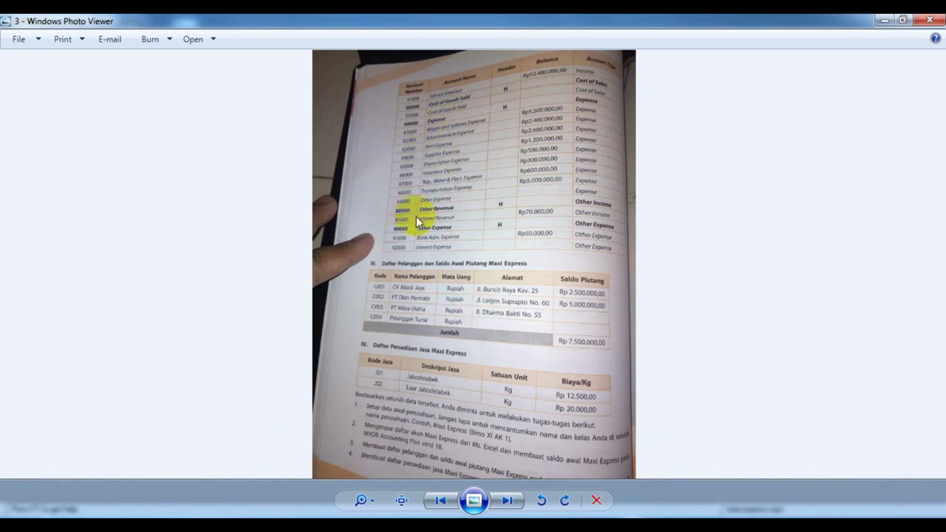
left_click(440, 500)
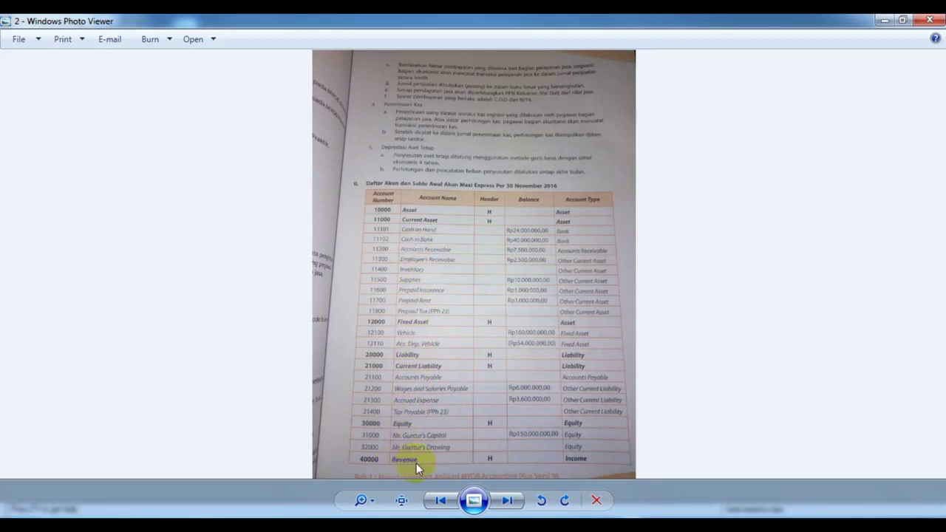
left_click(507, 501)
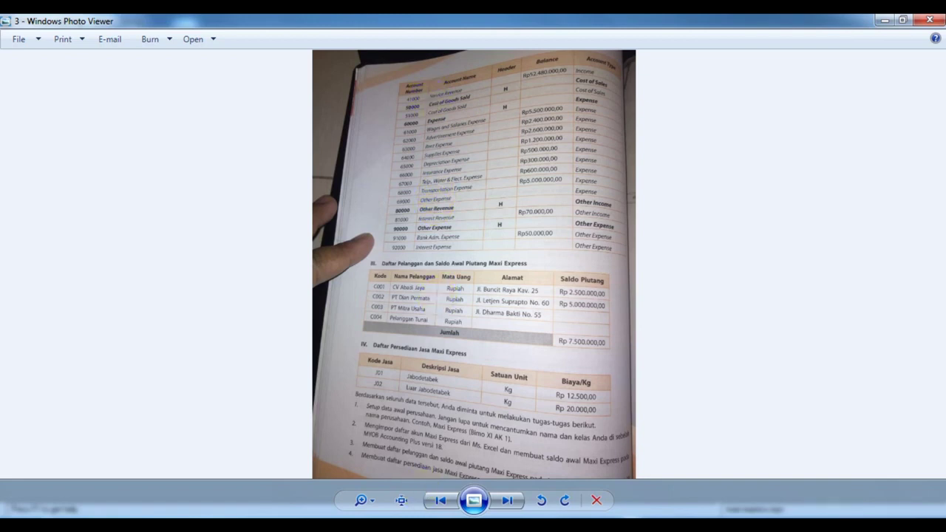
Leave the textbook photo and return to MYOB's account list for line J02
key("alt+Tab")
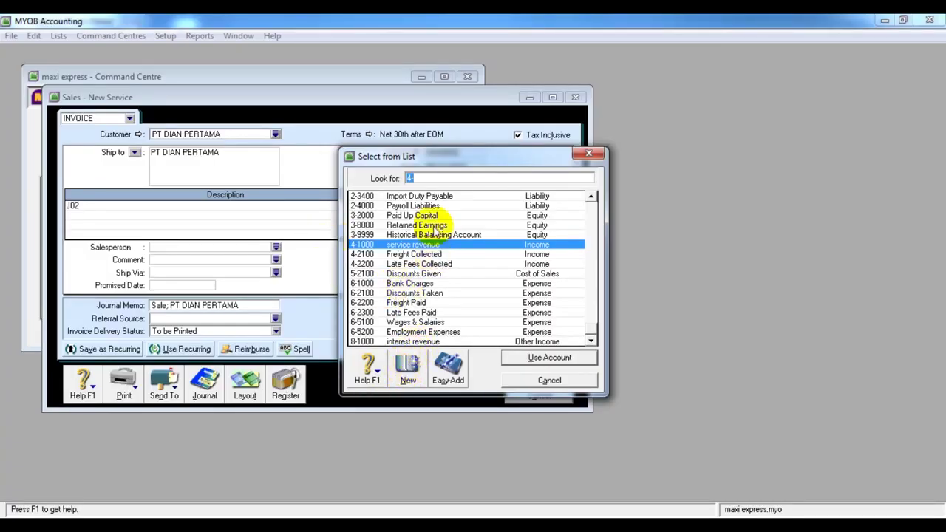
Apply account 4-1000 to the J02 line and enter its amount from the transaction photo
left_click(538, 358)
left_click(467, 206)
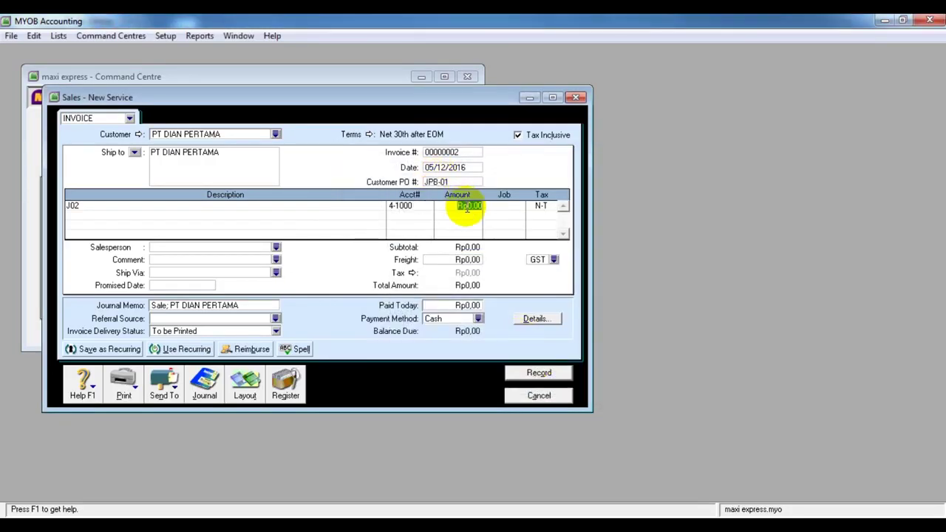
left_click(448, 526)
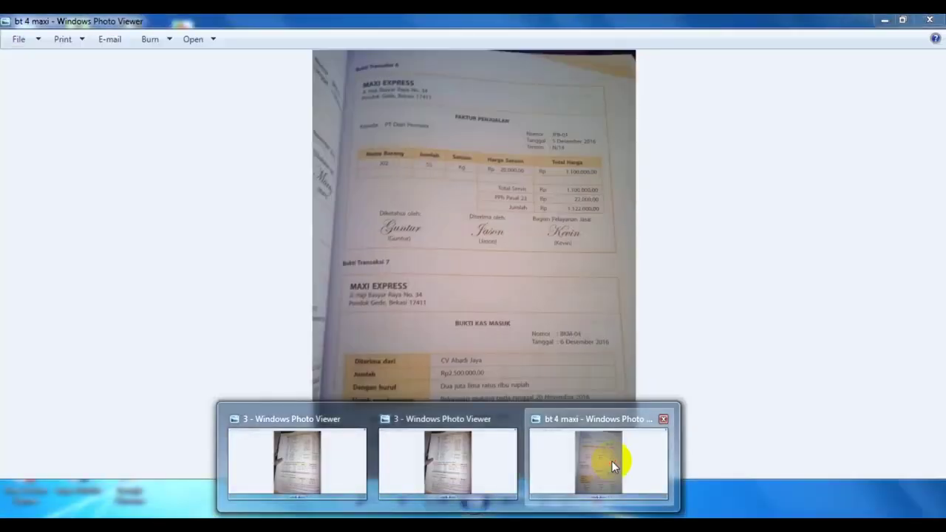
left_click(611, 461)
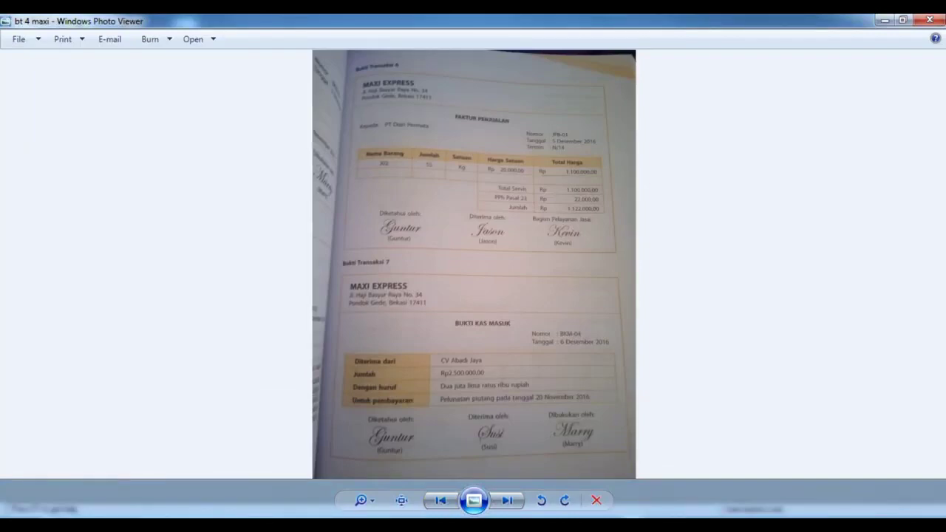
key("alt+Tab")
type("11")
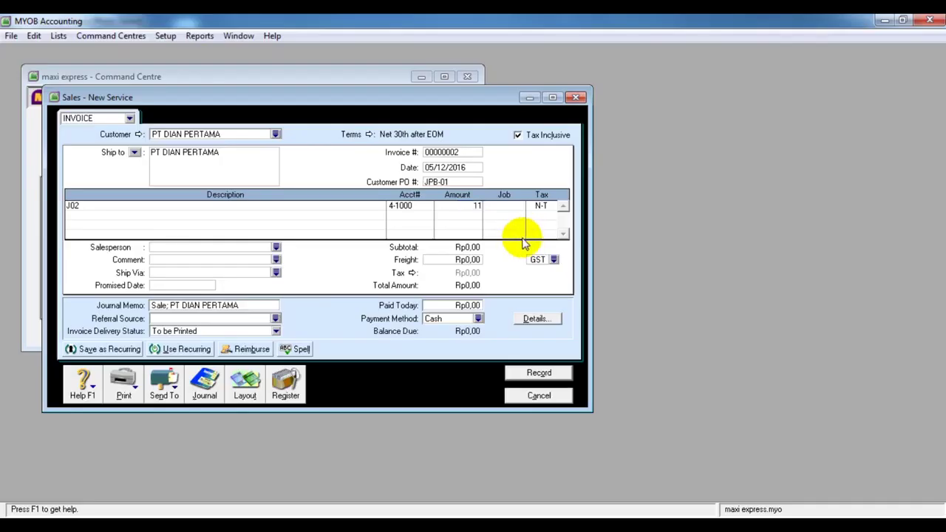
type("0000")
left_click(551, 209)
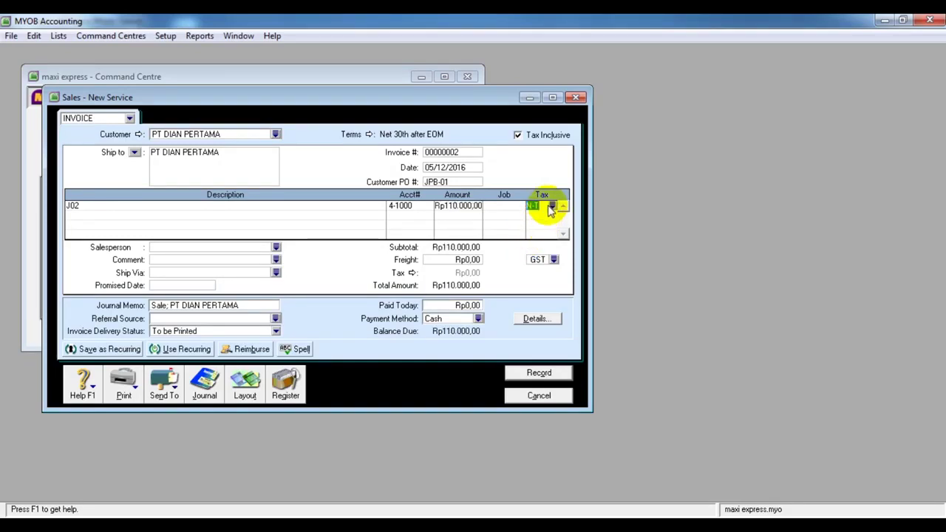
Correct the J02 amount to Rp1.100.000,00, recheck the photo, and open the tax code list
left_click(461, 207)
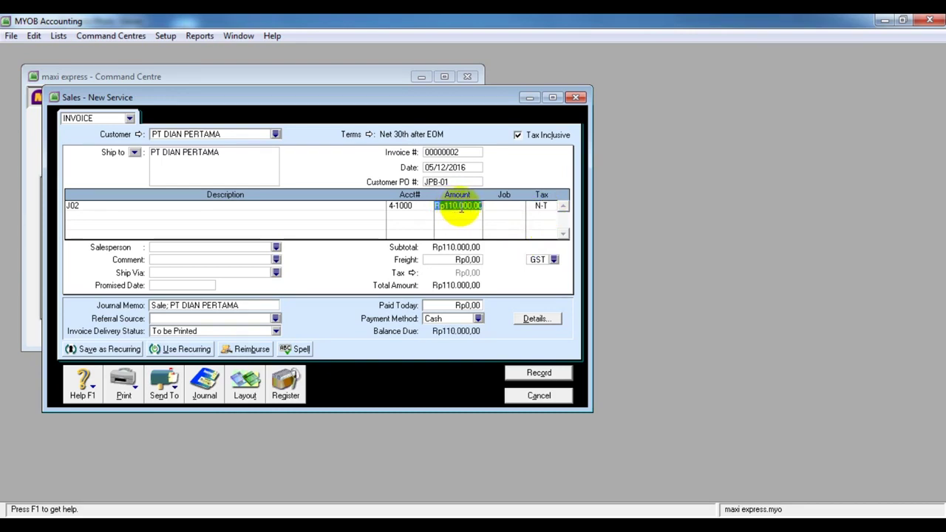
key("BackSpace")
type("11")
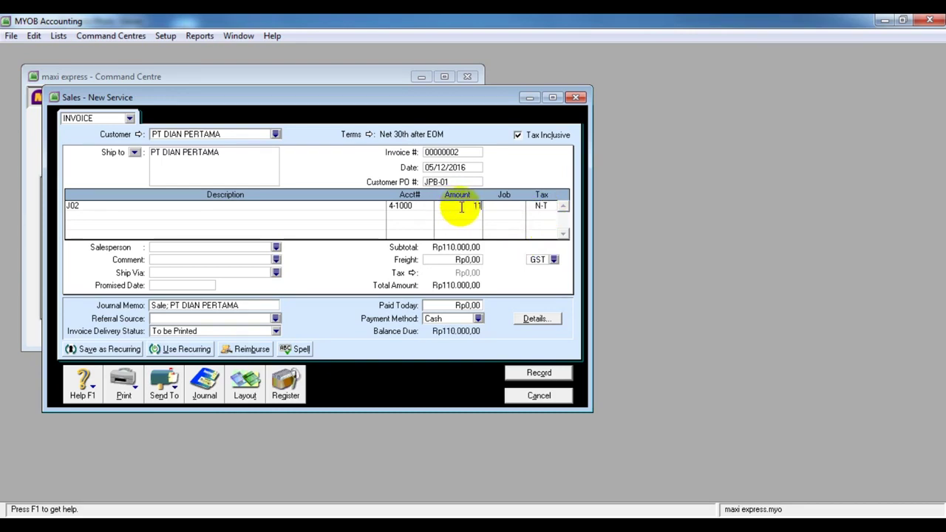
type("0000")
left_click(538, 209)
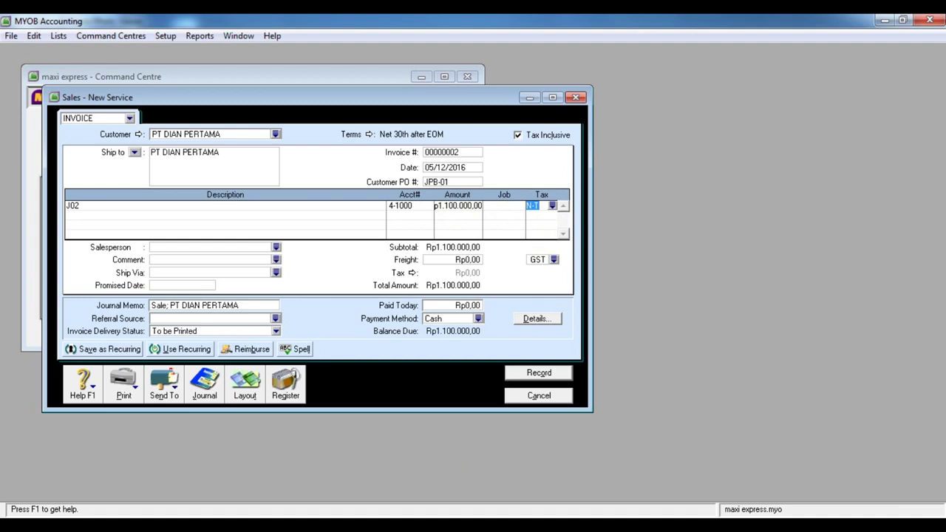
left_click(448, 526)
left_click(564, 464)
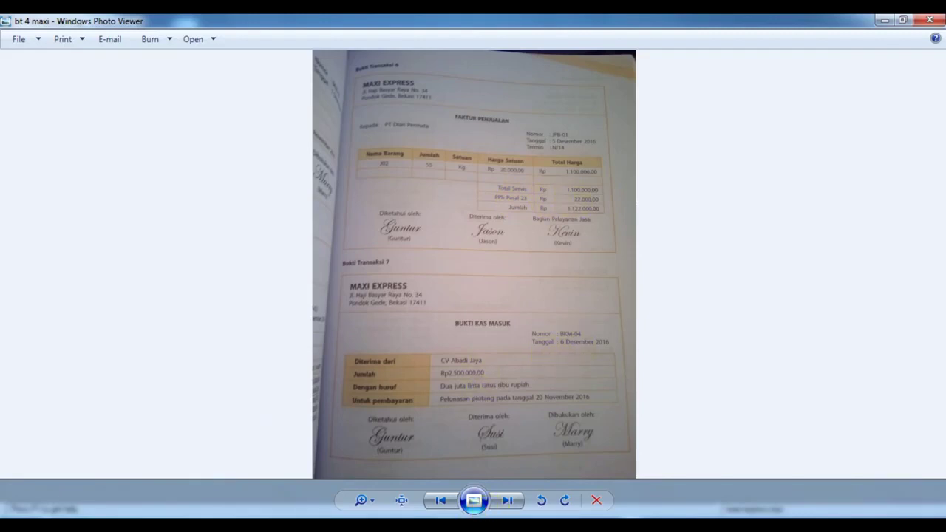
key("alt+Tab")
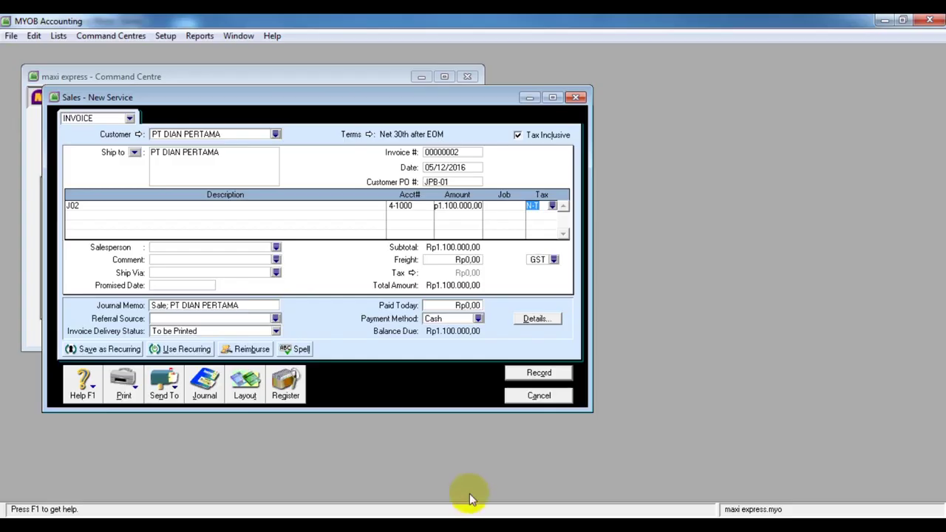
left_click(552, 206)
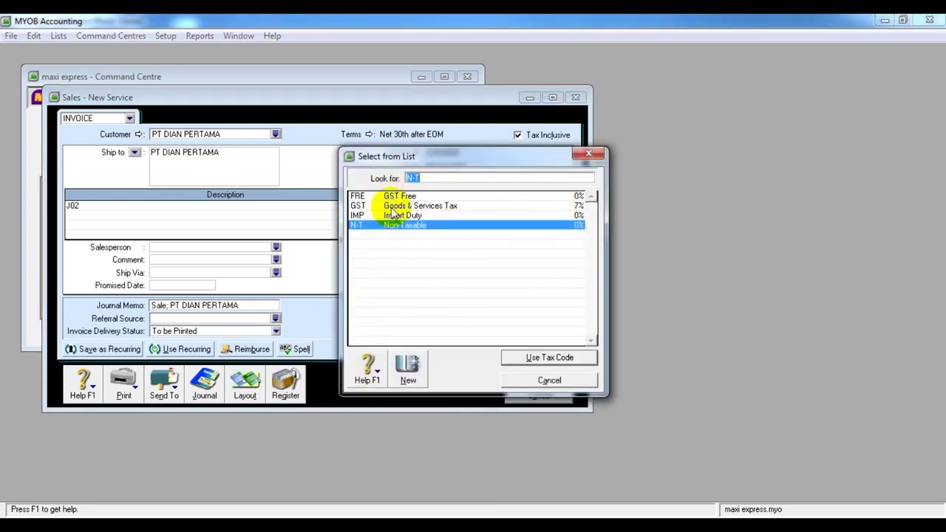
Start a new tax code PPH with the description PPH 23
left_click(406, 370)
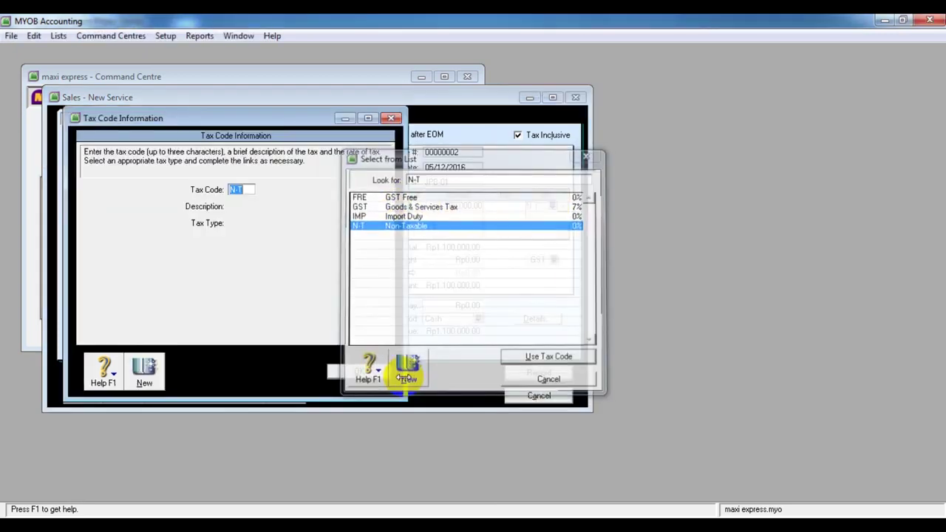
type("PHH")
key("BackSpace")
key("BackSpace")
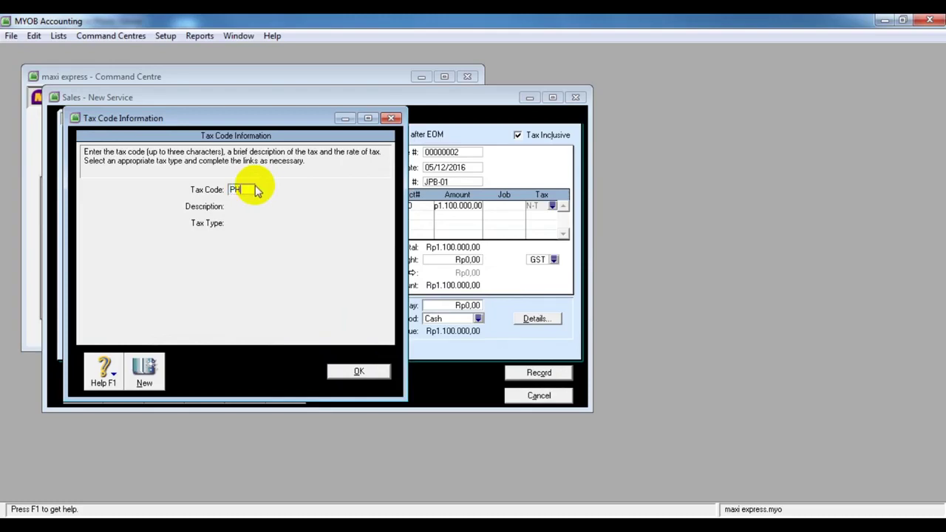
type("PH")
key("Tab")
type("PP")
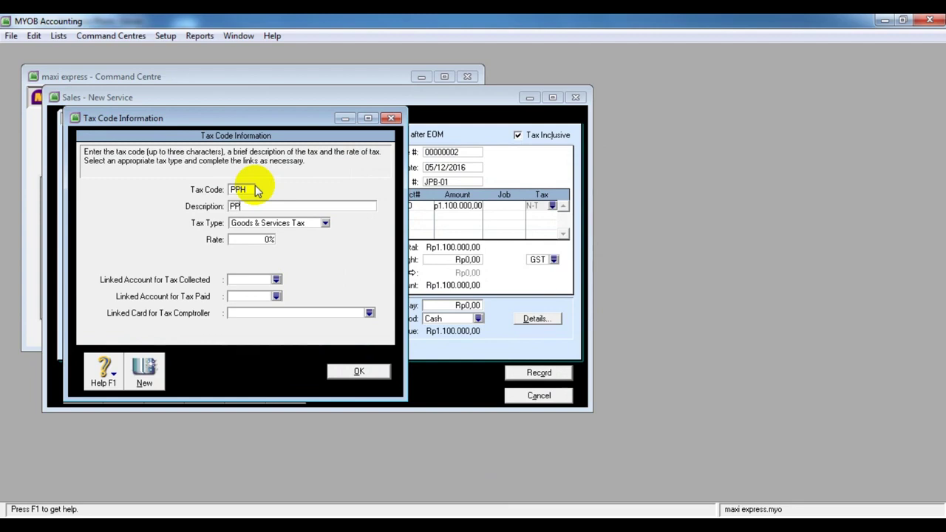
type("H 23")
Give PPH the Input Taxed type at a 0% rate and save it
left_click(324, 223)
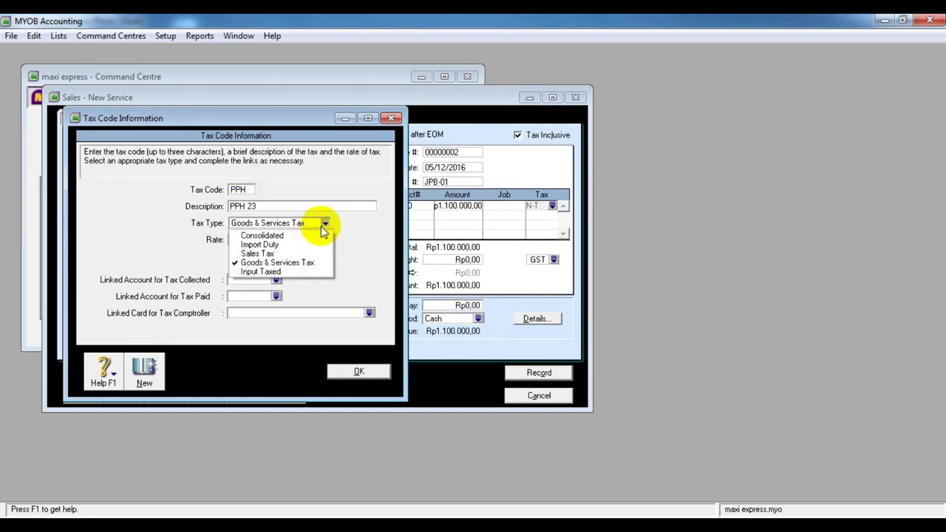
left_click(312, 272)
left_click(266, 240)
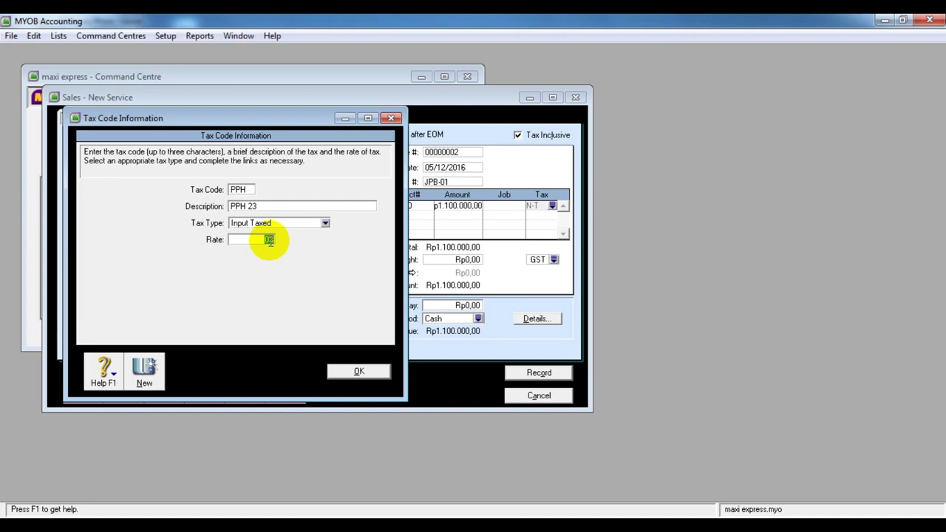
mouse_move(473, 506)
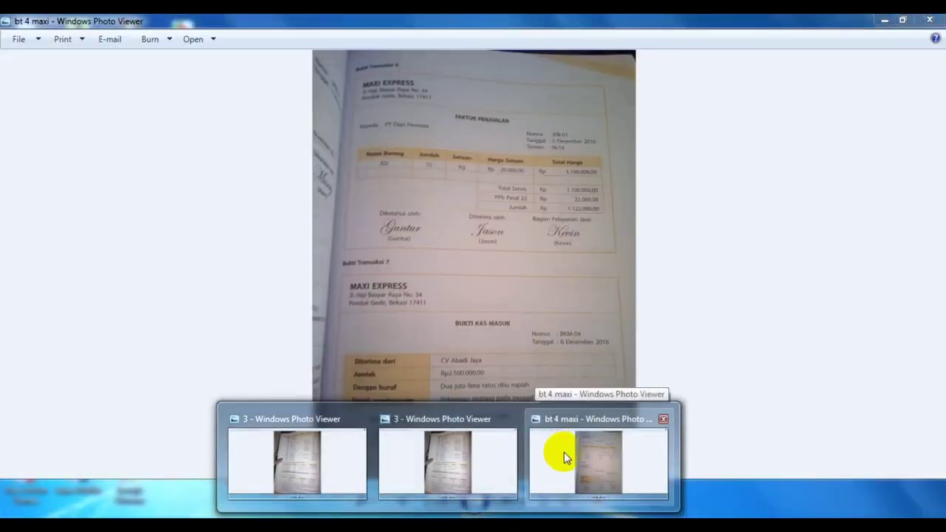
left_click(563, 458)
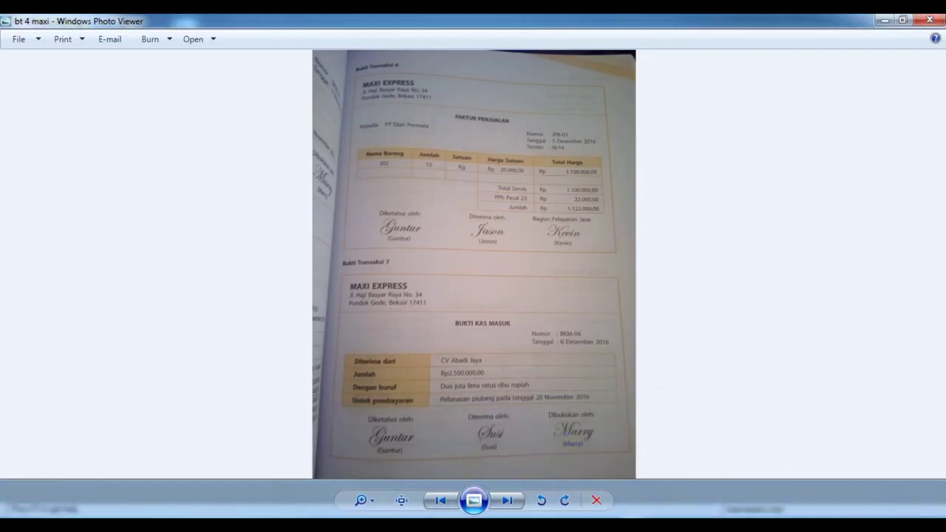
key("alt+Tab")
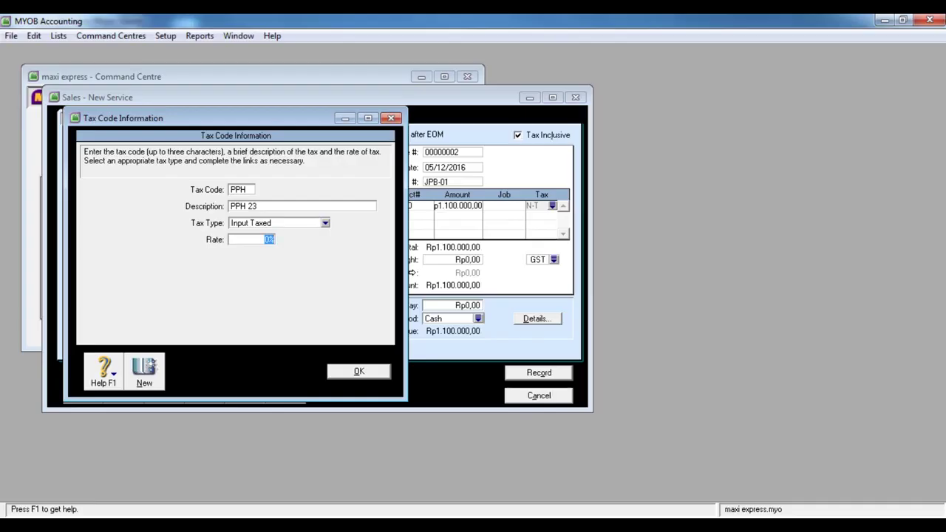
left_click(359, 370)
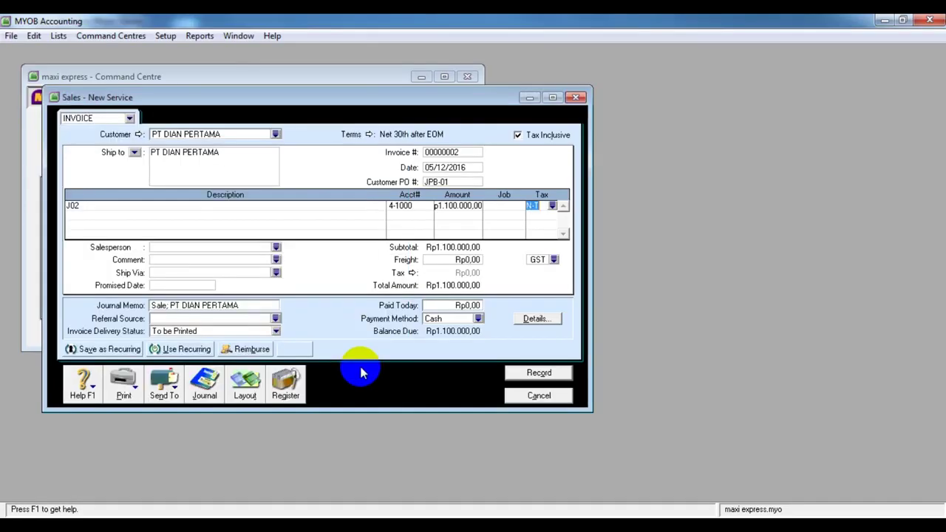
Try applying PPH 23 to the J02 line twice, dismiss both invalid-type warnings, then reselect PPH
left_click(552, 207)
left_click(477, 239)
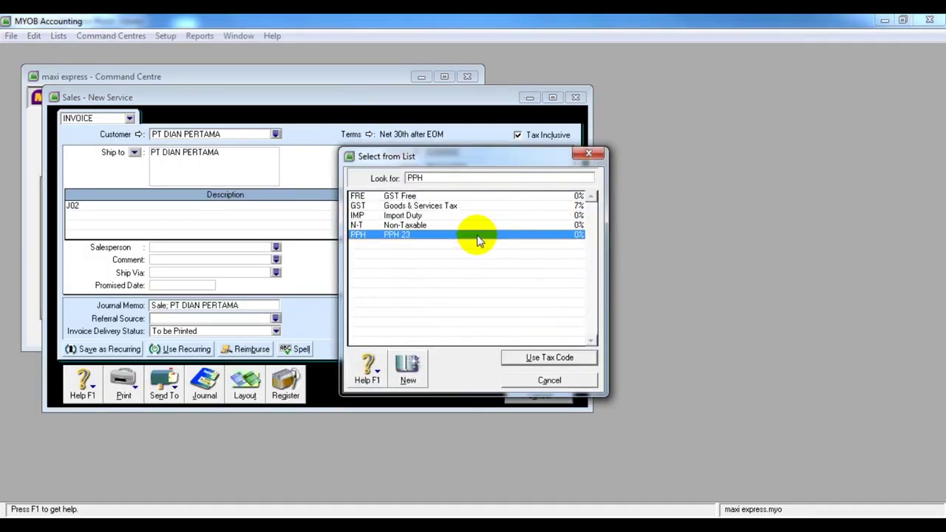
left_click(520, 360)
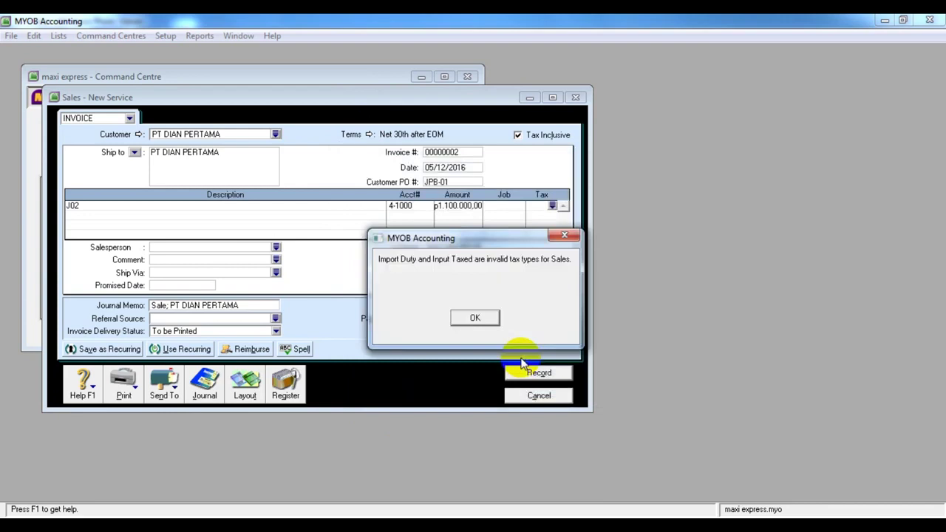
left_click(475, 317)
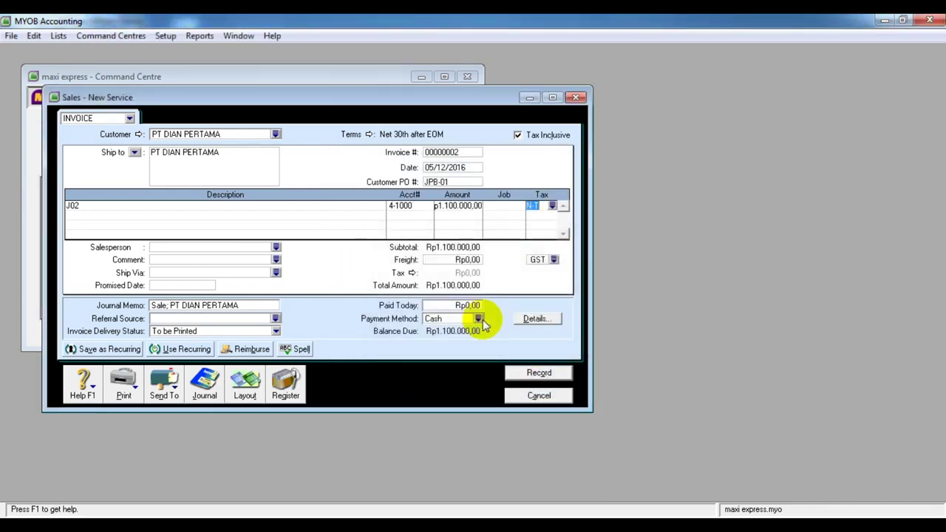
left_click(553, 206)
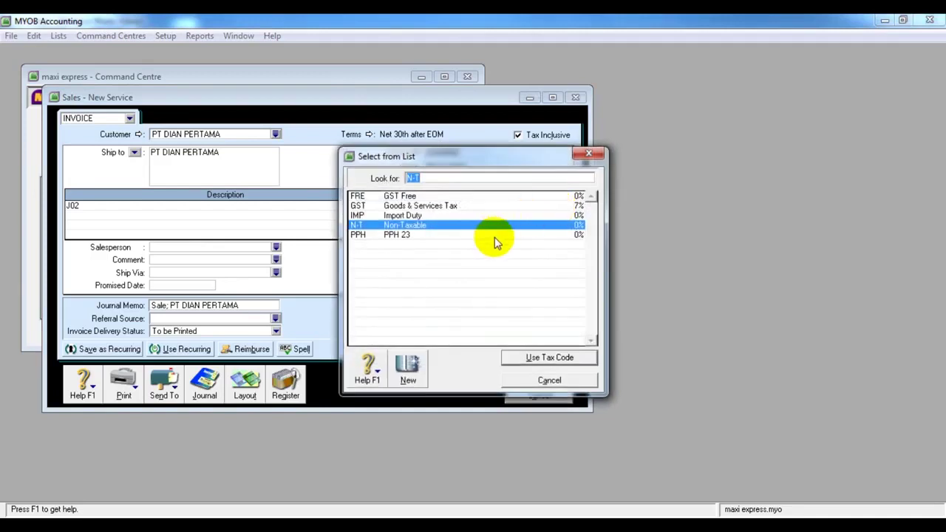
left_click(493, 235)
left_click(533, 361)
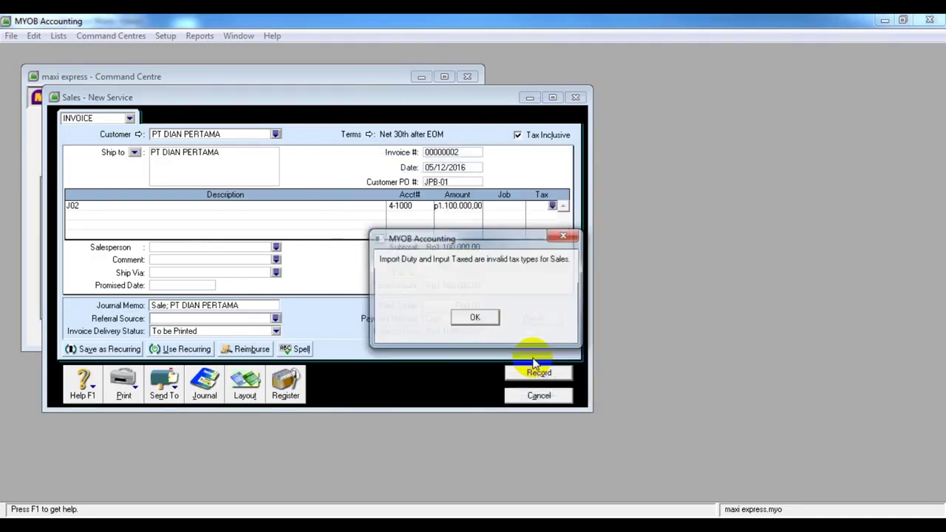
left_click(478, 318)
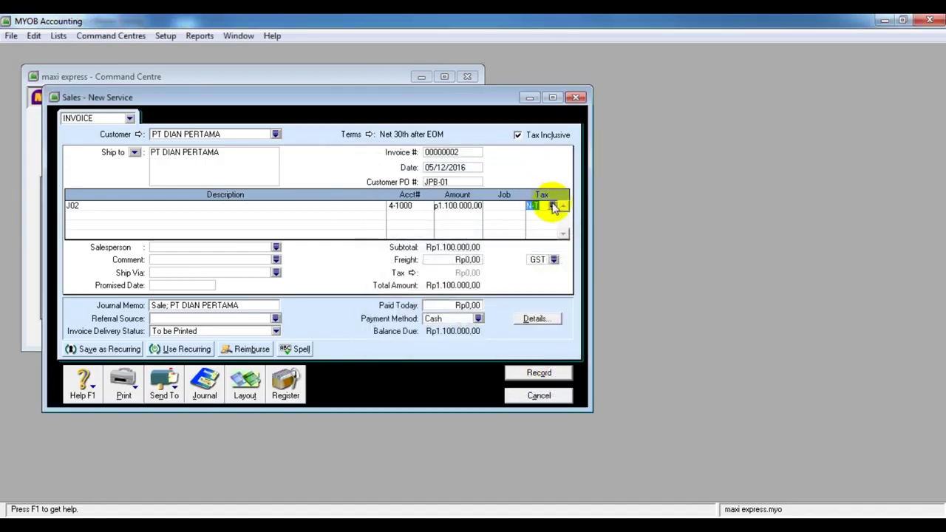
left_click(552, 206)
left_click(494, 236)
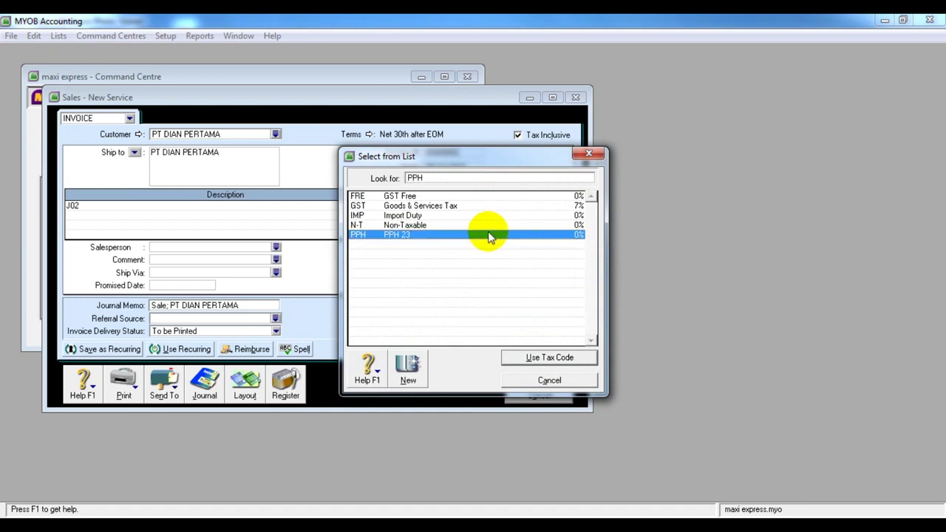
Change the PPH tax code's type to Sales Tax and look up its tax-collected linked account
left_click(404, 370)
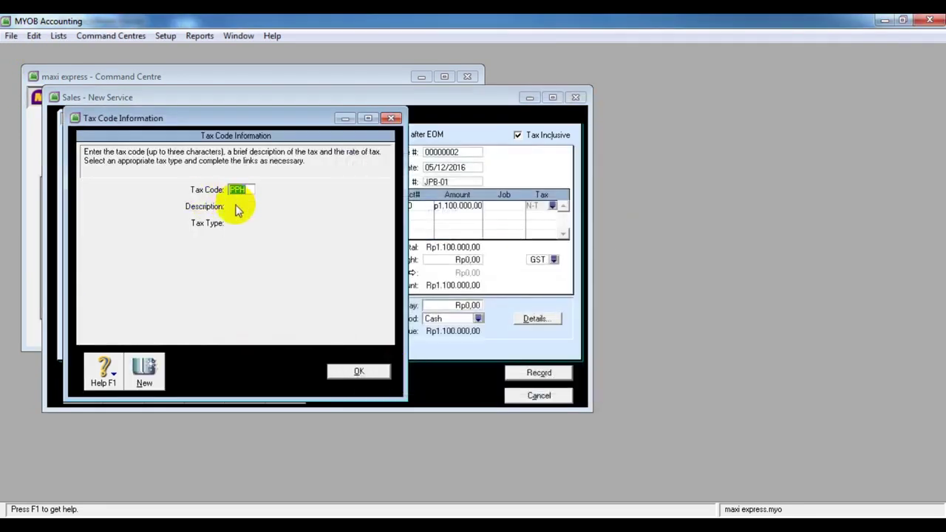
key("Tab")
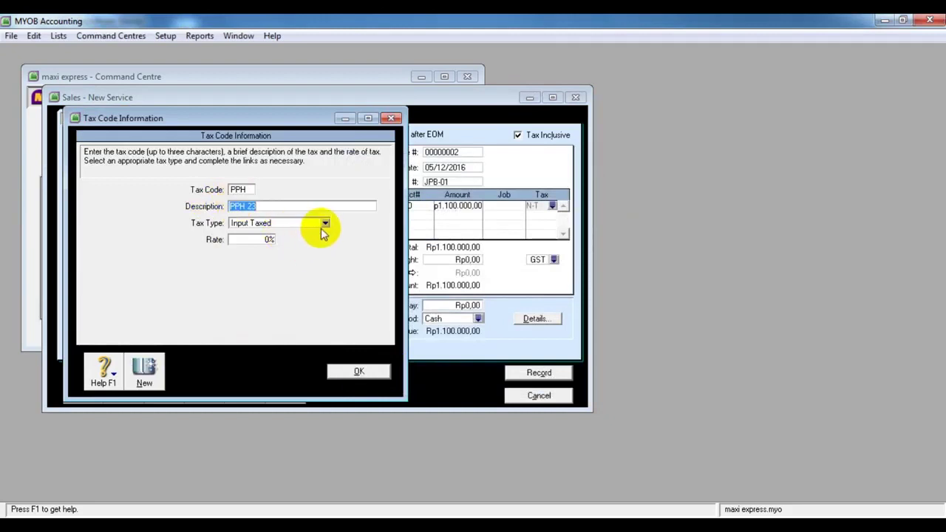
left_click(324, 223)
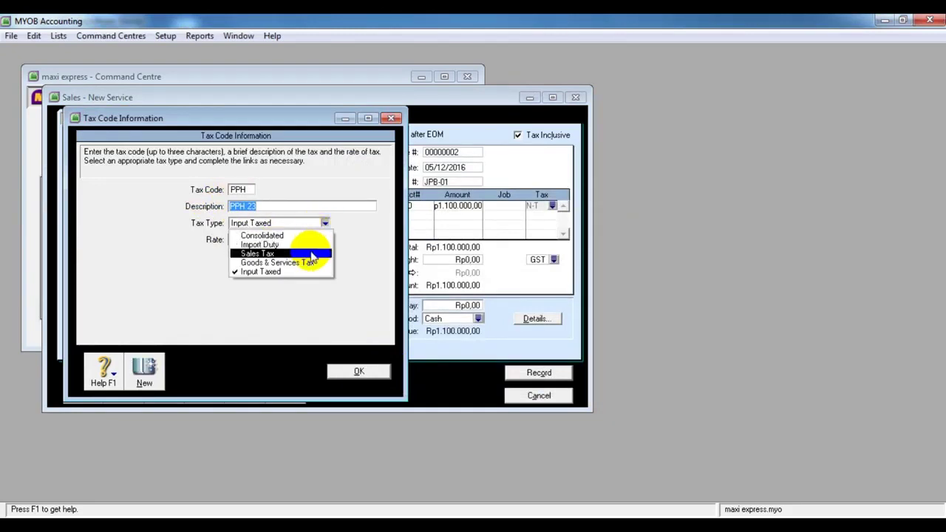
left_click(310, 254)
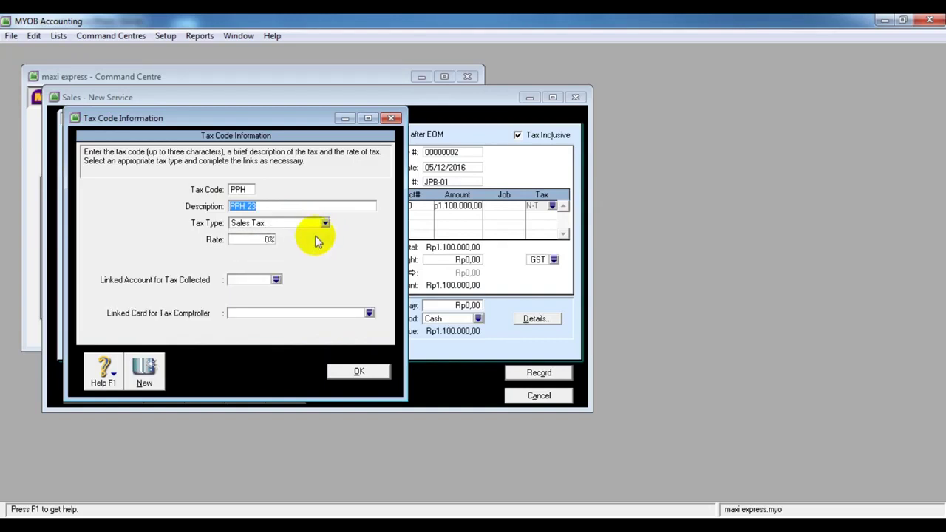
left_click(325, 224)
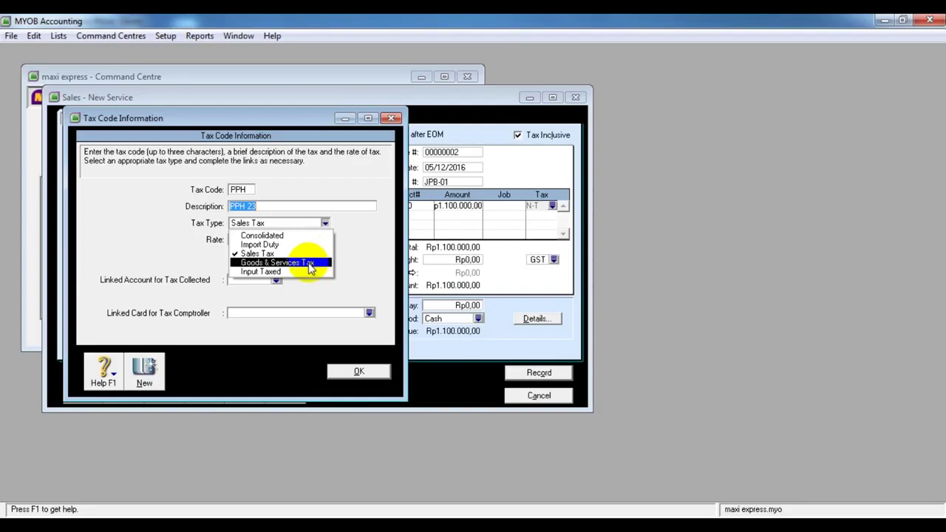
left_click(309, 263)
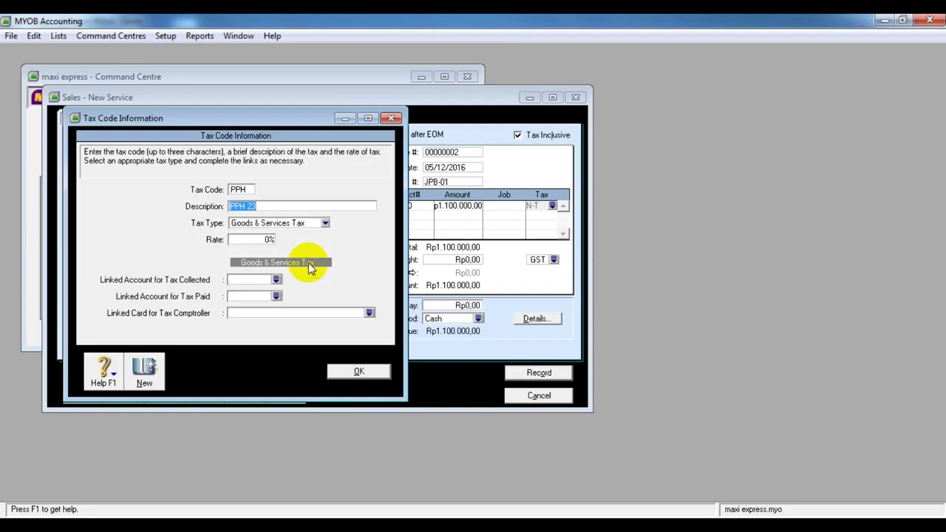
left_click(325, 223)
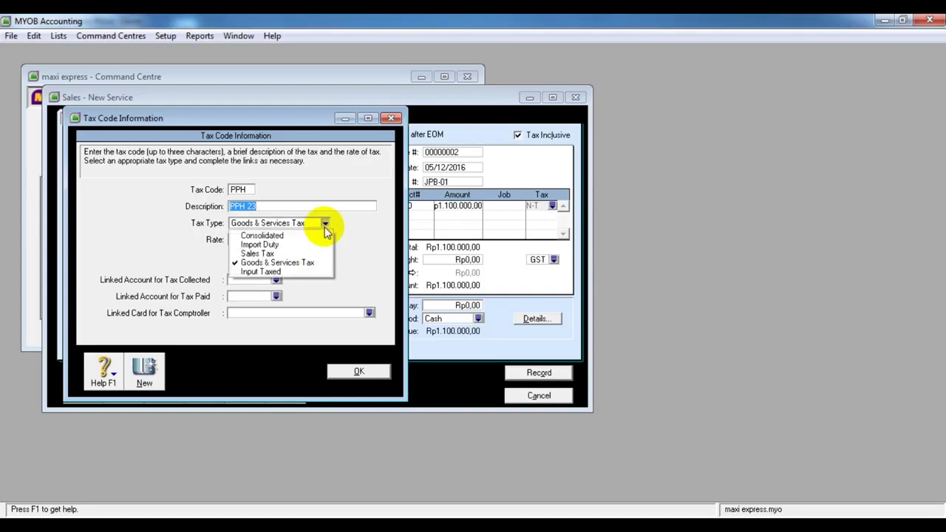
left_click(301, 258)
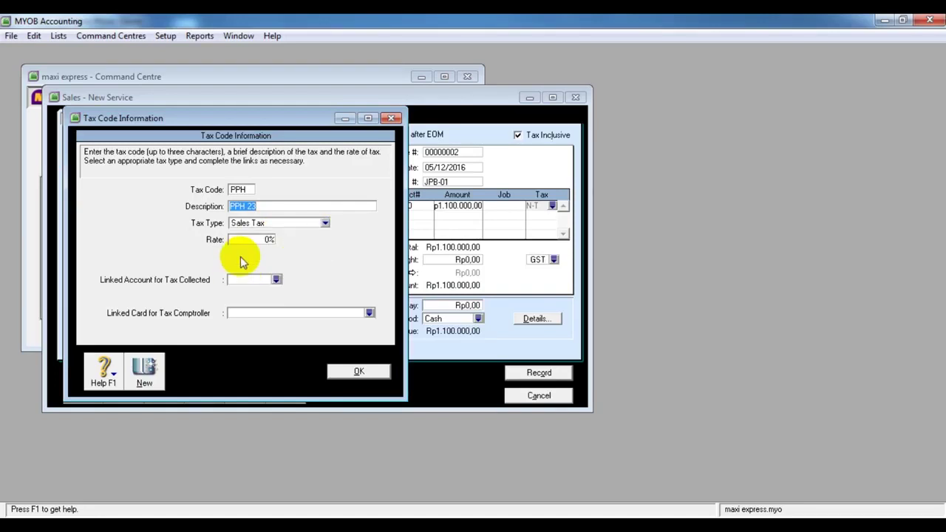
left_click(275, 280)
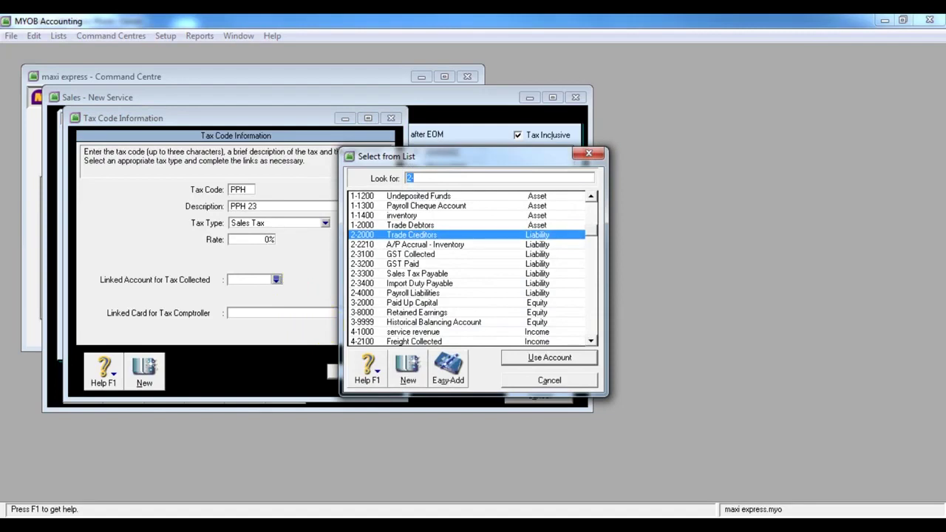
Start a new account numbered 1400, consulting the textbook's chart of accounts photo
mouse_move(449, 509)
left_click(334, 453)
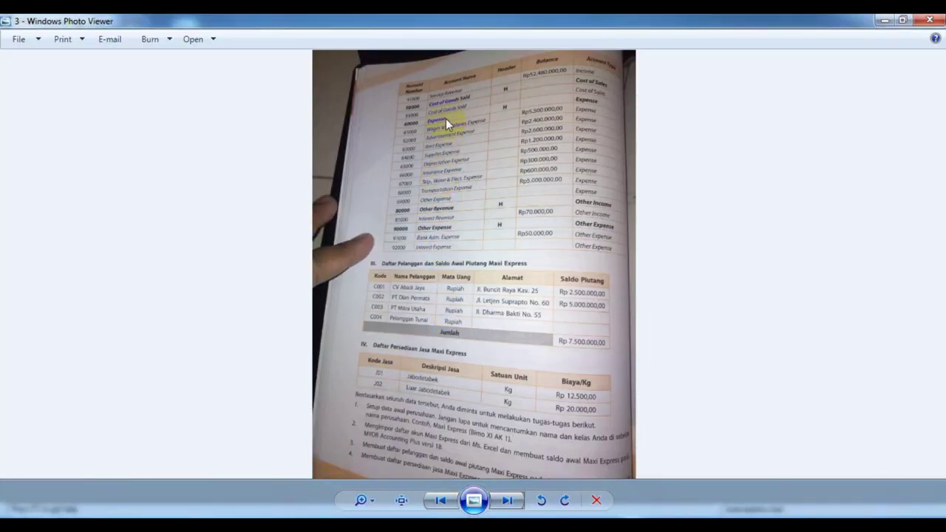
left_click(441, 502)
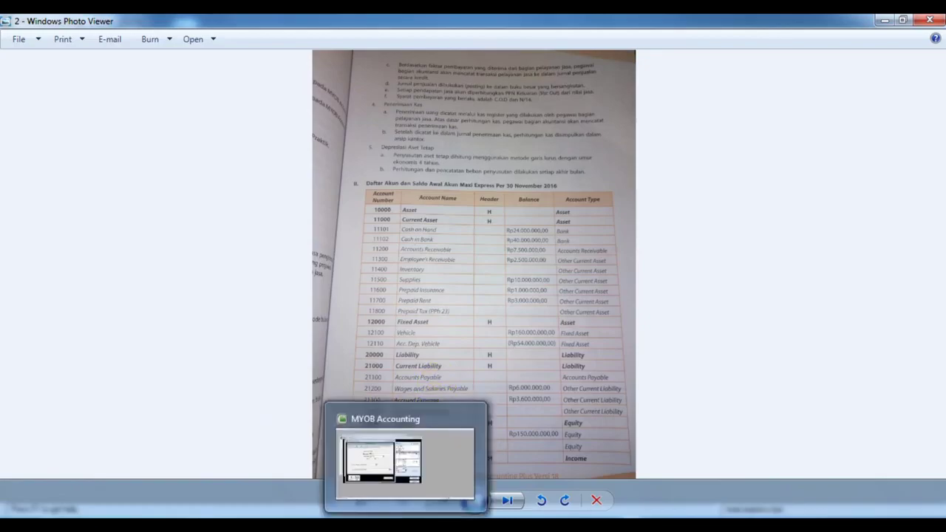
left_click(405, 526)
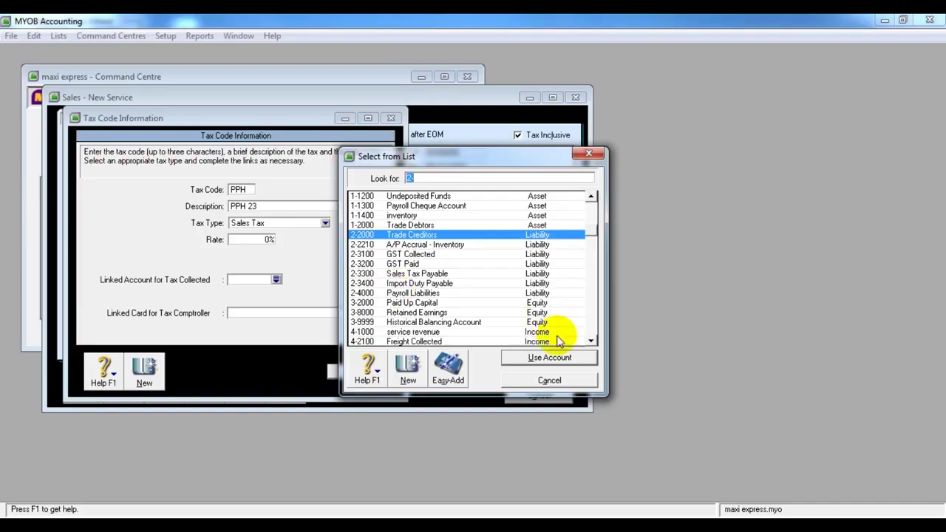
left_click(406, 366)
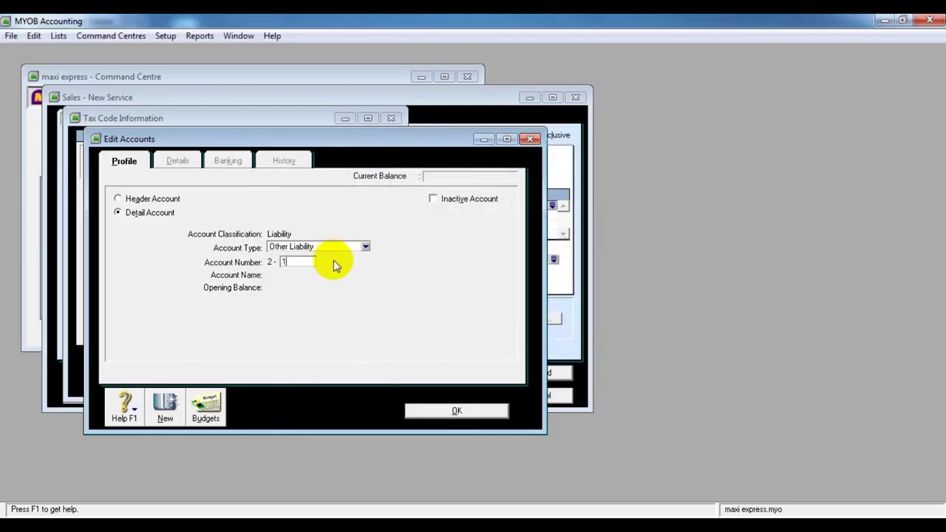
type("1400")
left_click(424, 527)
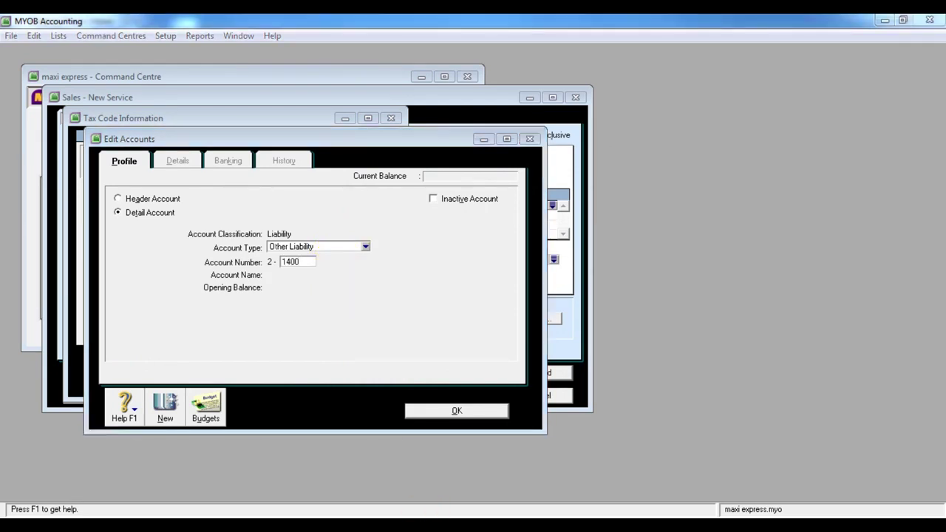
left_click(332, 466)
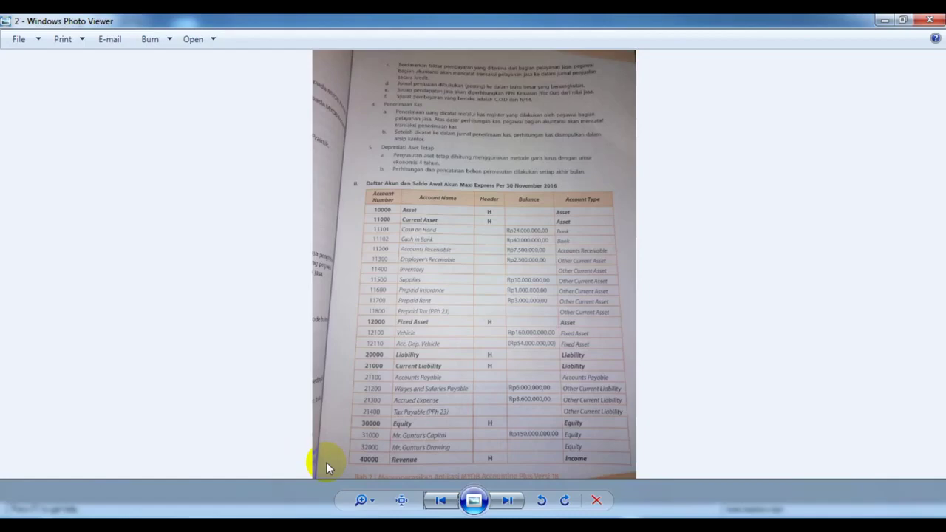
key("alt+Tab")
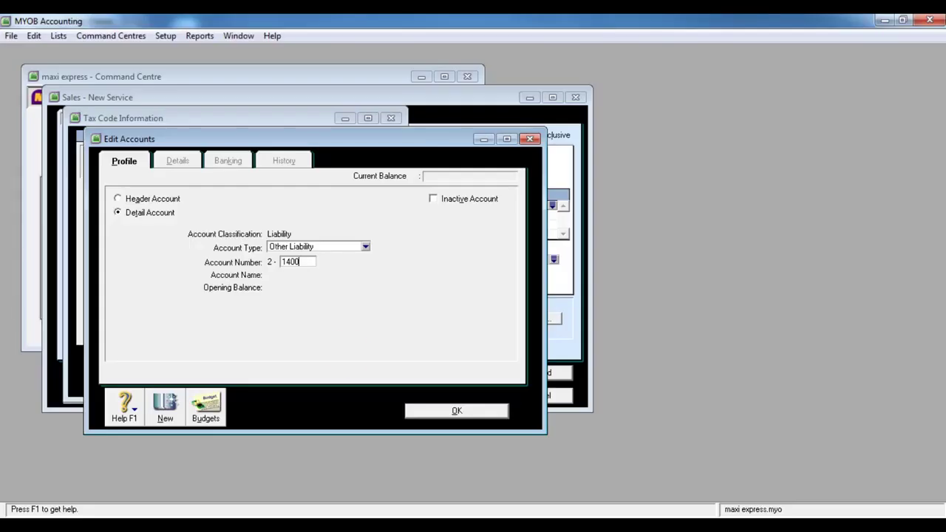
Name account 2-1400 TAX PAYABLE PPH23, initially typed as Accounts Payable
left_click(360, 249)
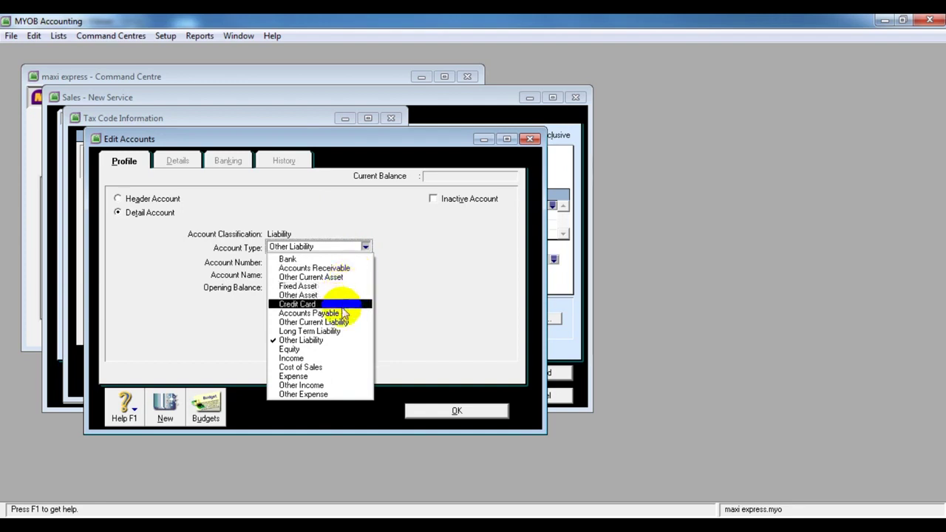
left_click(344, 312)
left_click(299, 262)
key("Tab")
type("T")
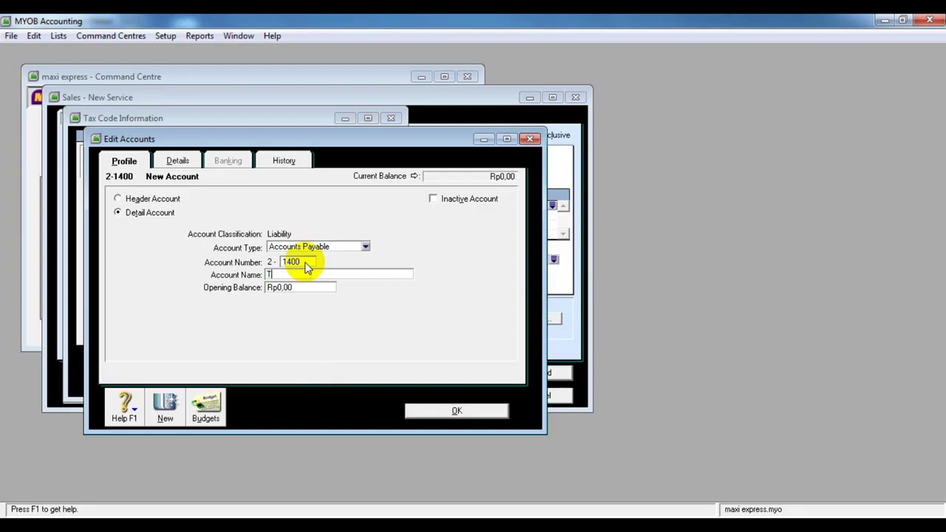
type("AX PAYABLE PPH23")
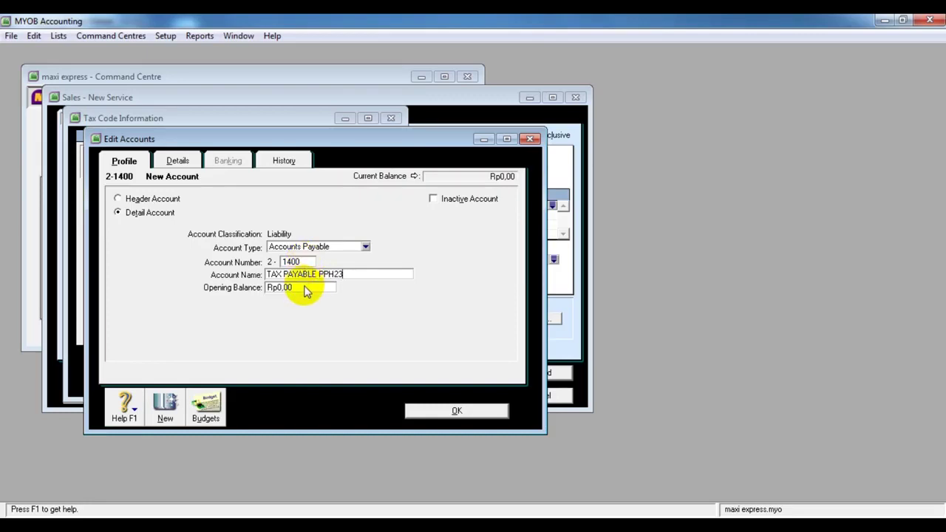
key("Tab")
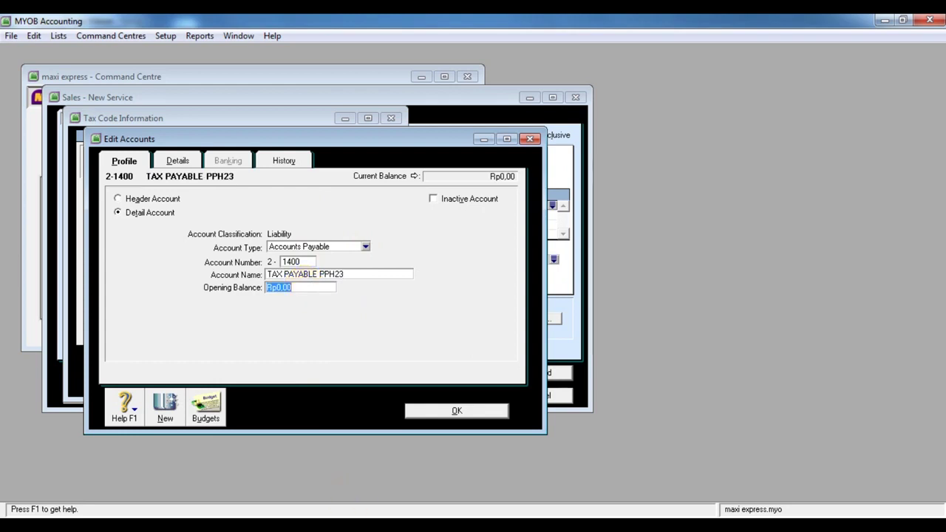
Change the account type to Other Current Liability after rechecking the photo, and save it
mouse_move(451, 513)
left_click(309, 470)
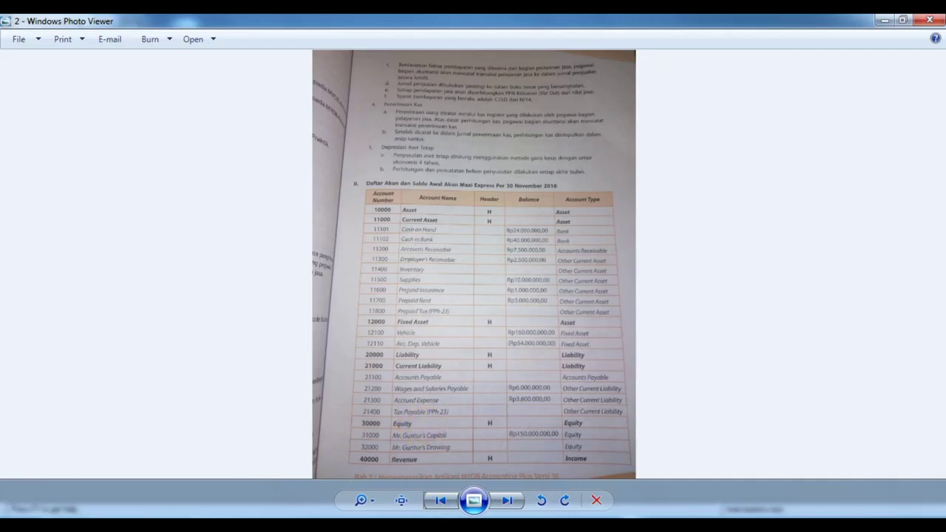
mouse_move(405, 513)
left_click(405, 513)
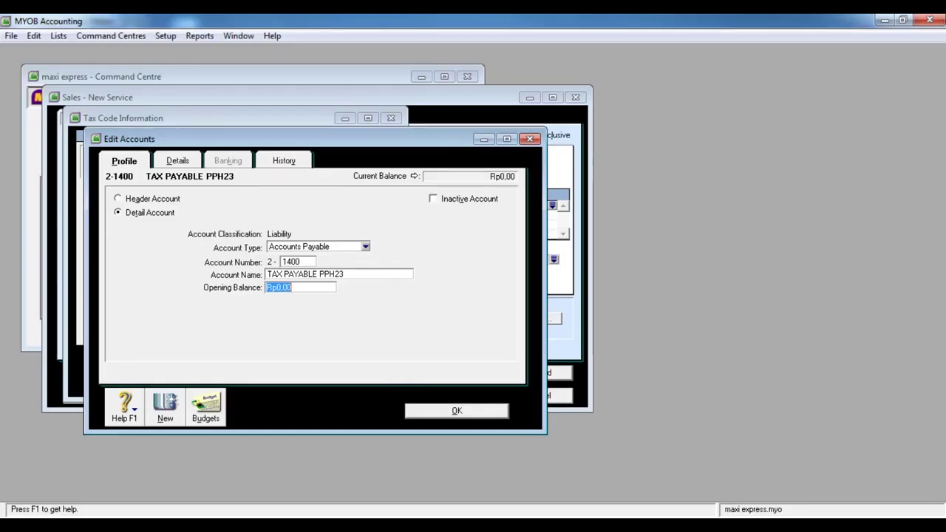
left_click(366, 250)
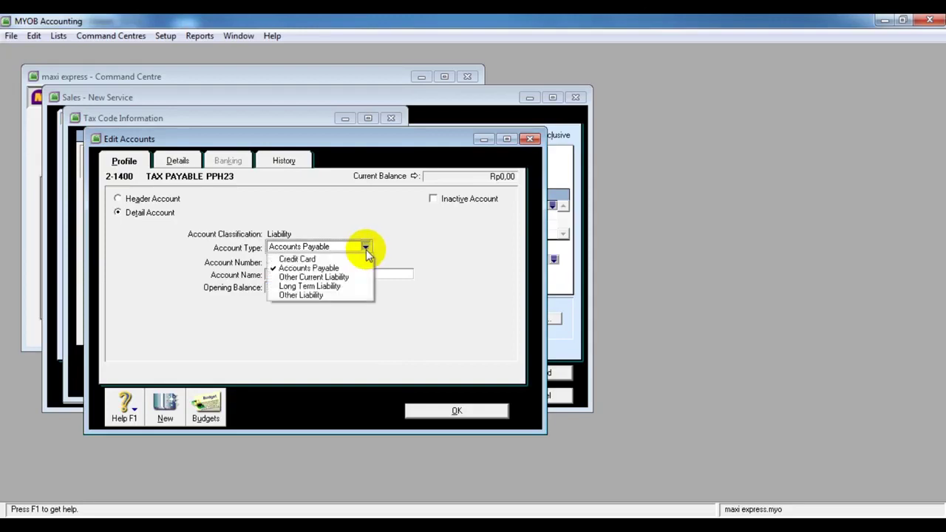
left_click(362, 280)
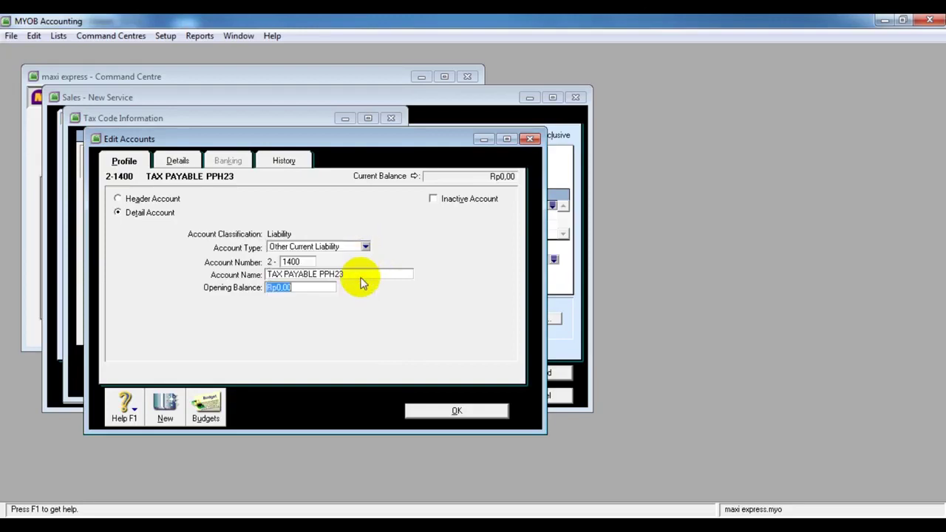
left_click(456, 413)
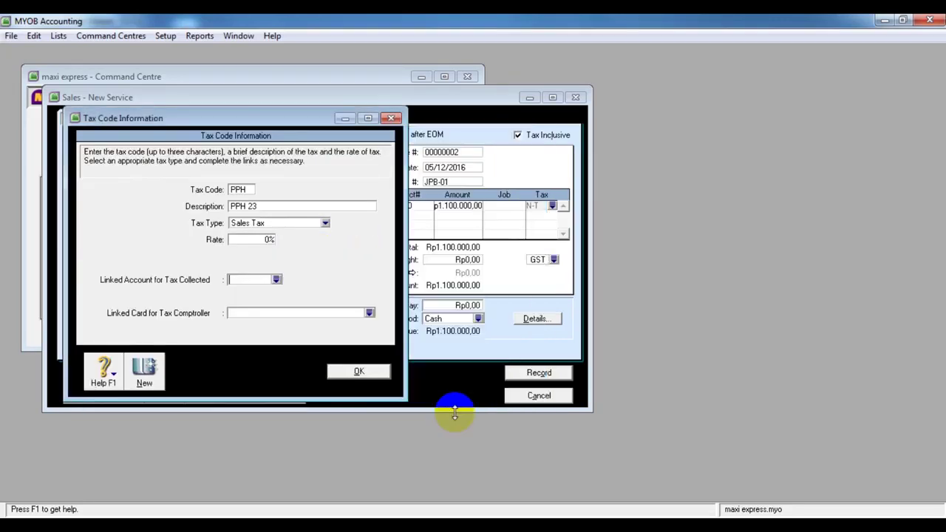
Link TAX PAYABLE PPH23 as the tax-collected account and create a Customer card named PT DIAN PESM
left_click(276, 280)
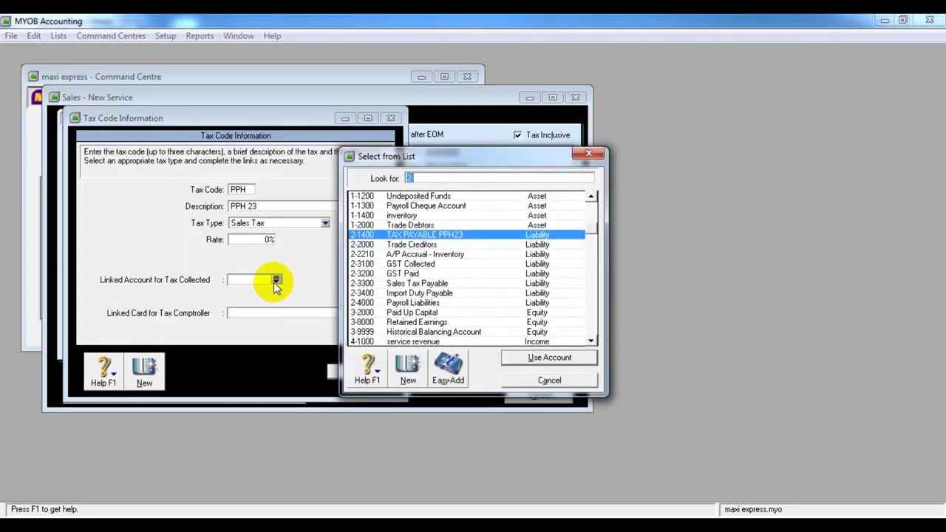
left_click(529, 360)
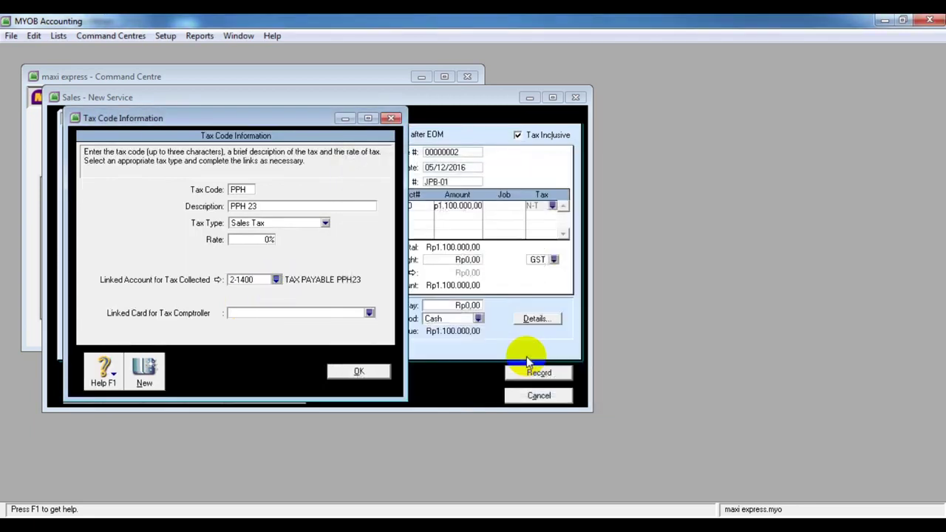
left_click(370, 314)
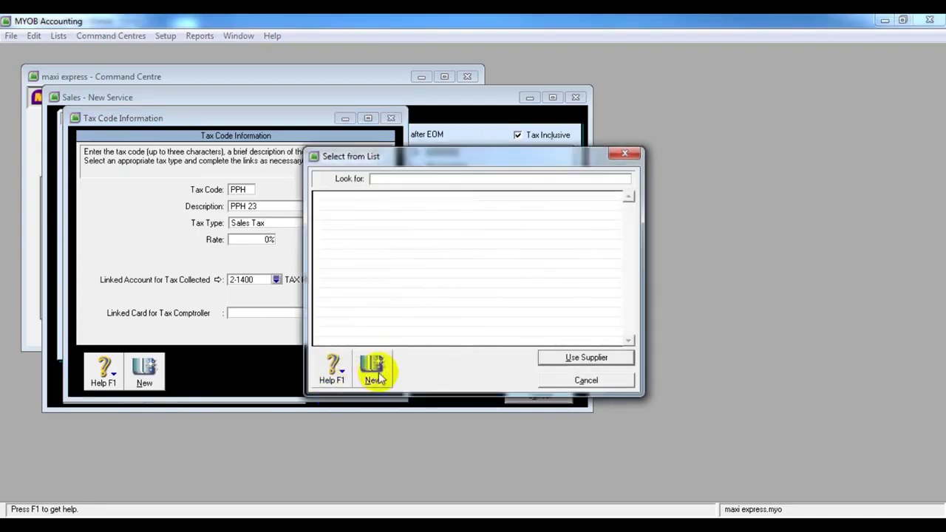
left_click(375, 369)
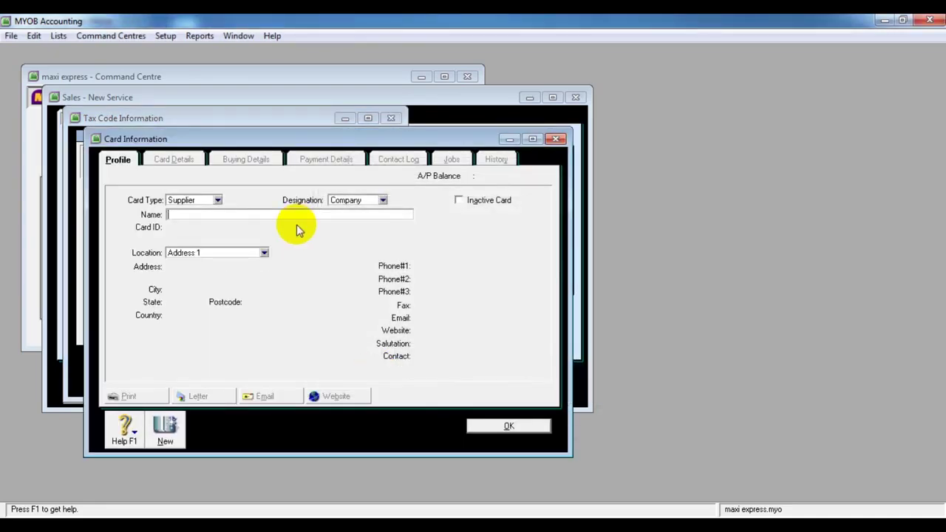
left_click(218, 200)
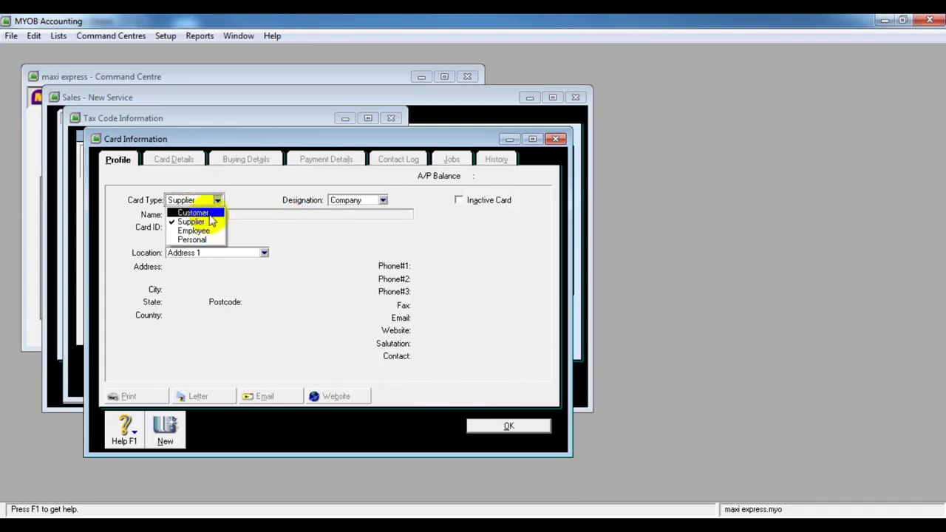
left_click(198, 213)
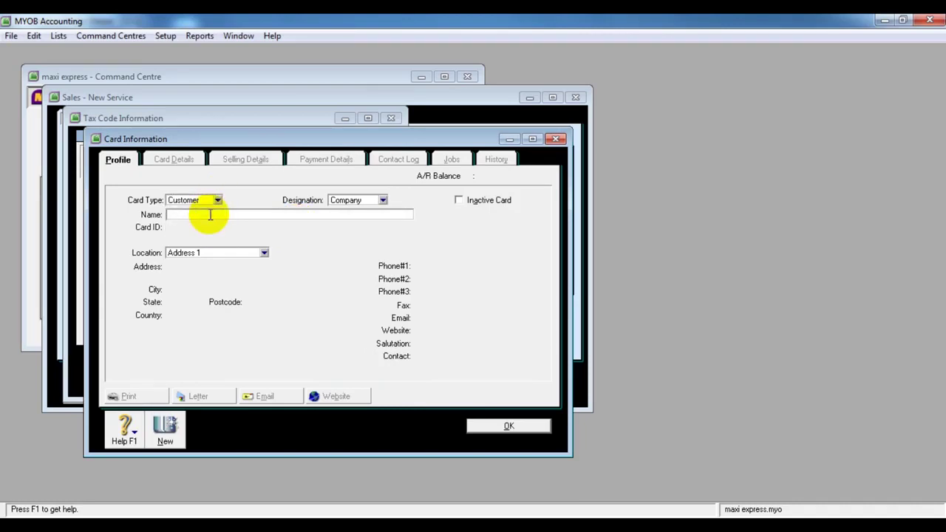
type("PT DIAN PES")
type("MATA")
left_click(487, 431)
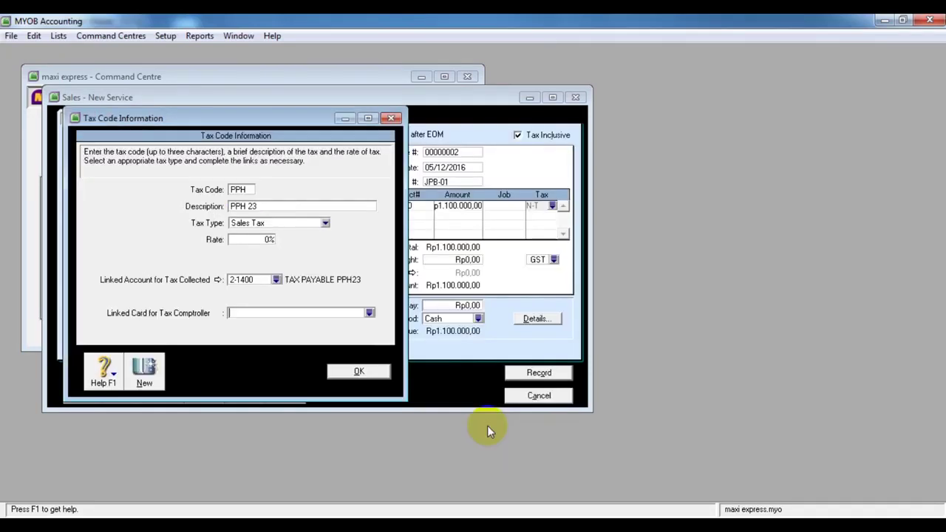
Leave the tax comptroller card unselected and save the PPH tax code details
left_click(369, 313)
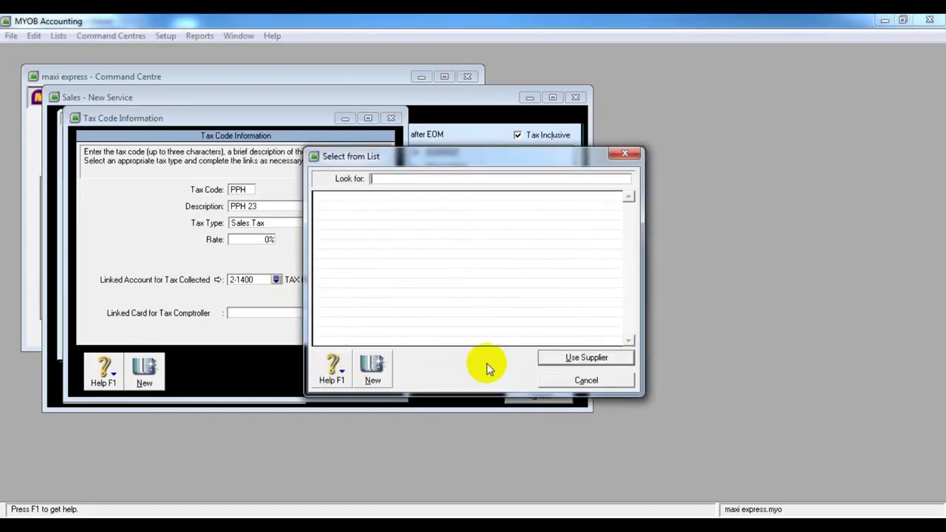
left_click(607, 380)
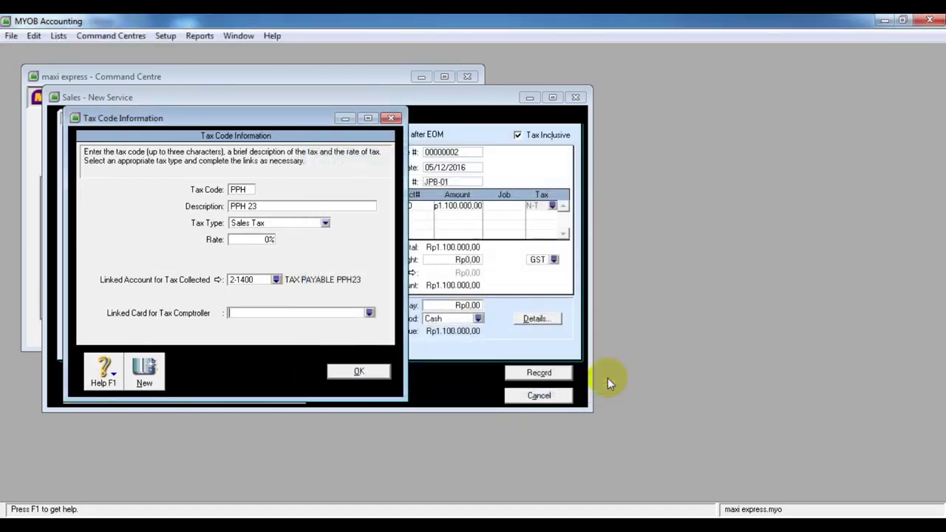
left_click(379, 377)
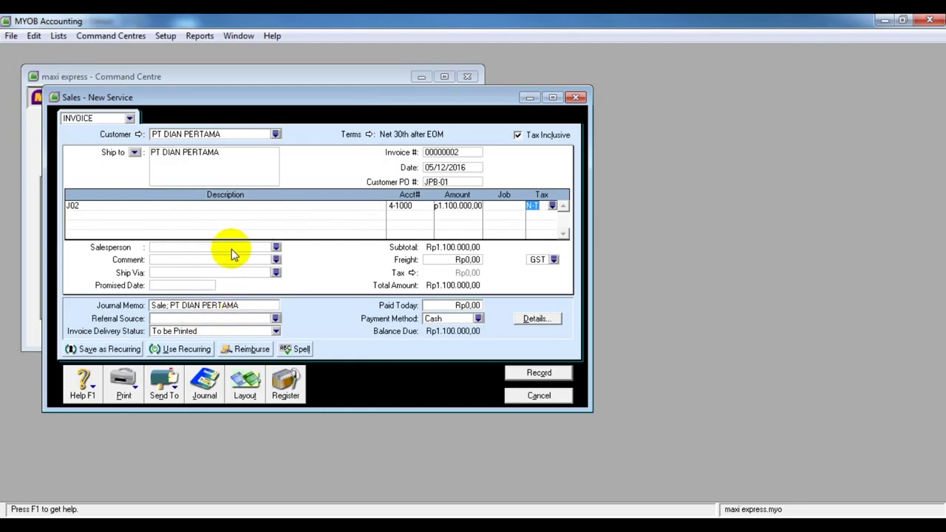
Set the invoice comment to Thank you! and leave Ship Via empty
left_click(275, 259)
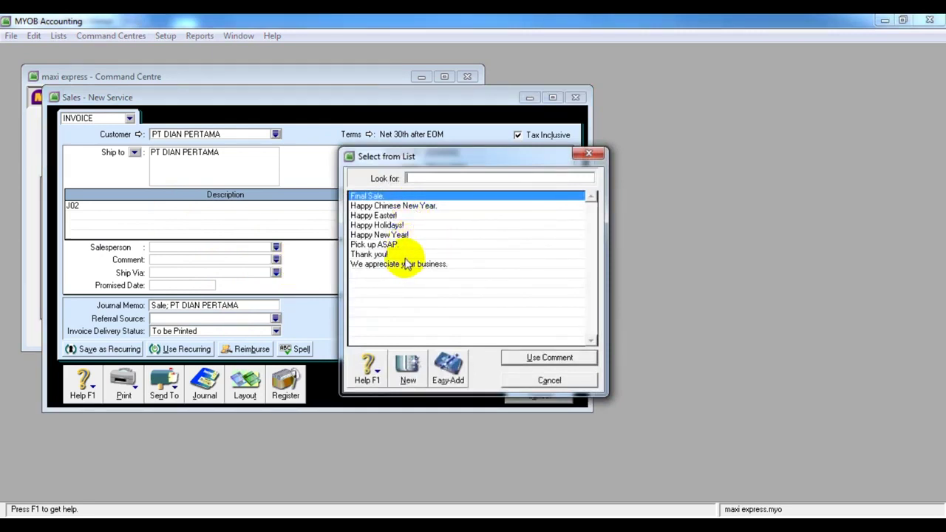
left_click(404, 255)
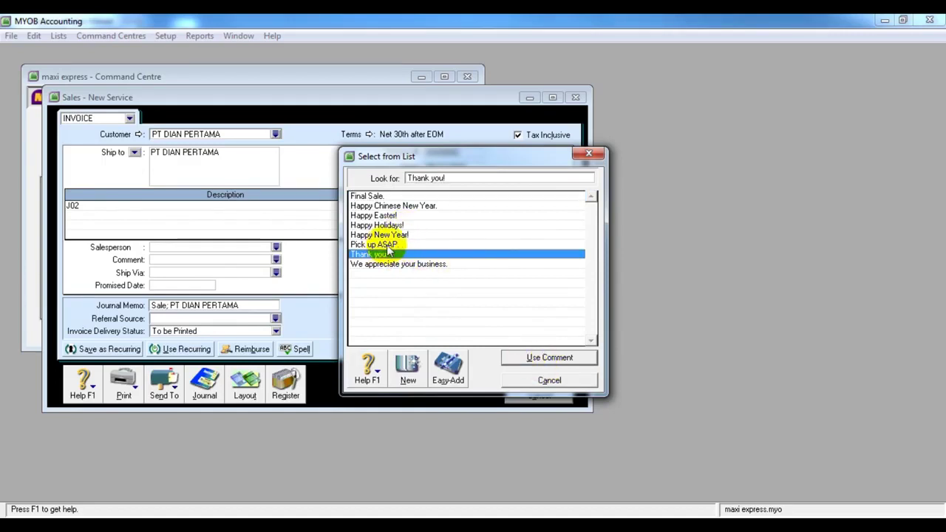
left_click(549, 358)
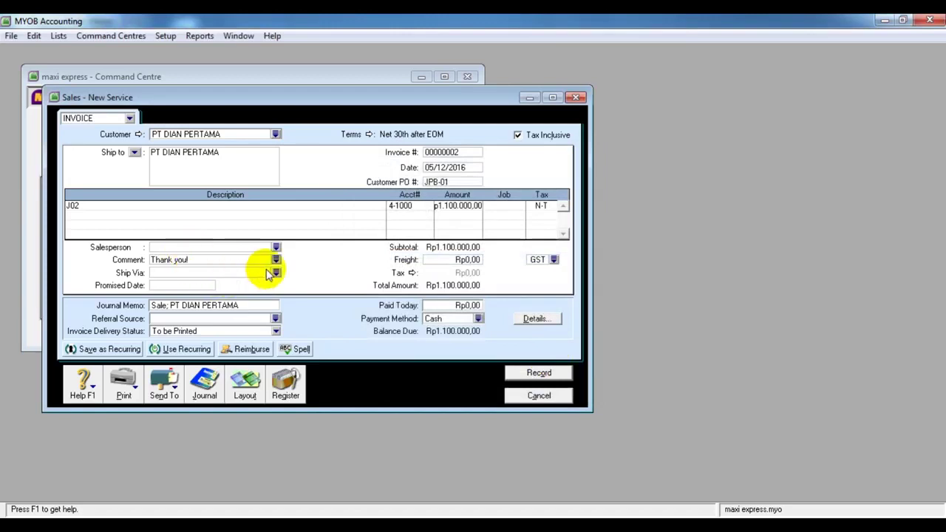
left_click(275, 274)
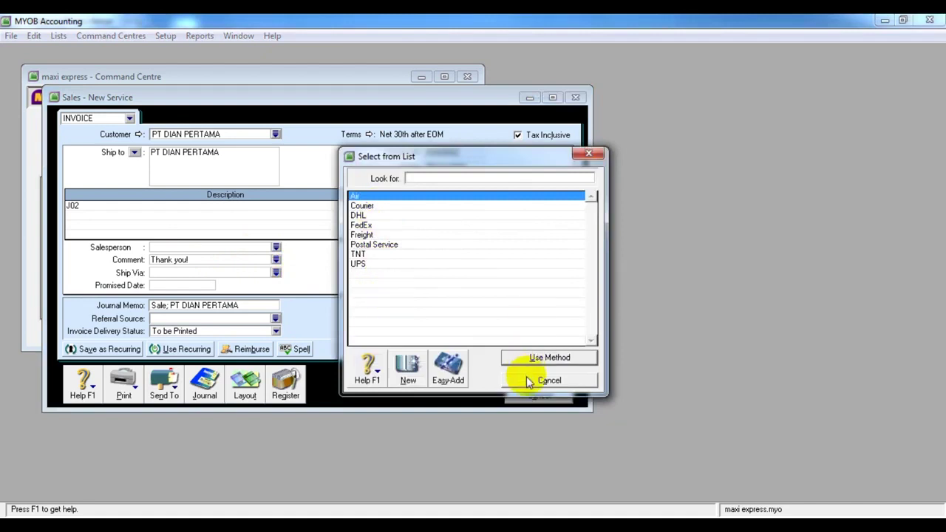
left_click(549, 380)
left_click(159, 285)
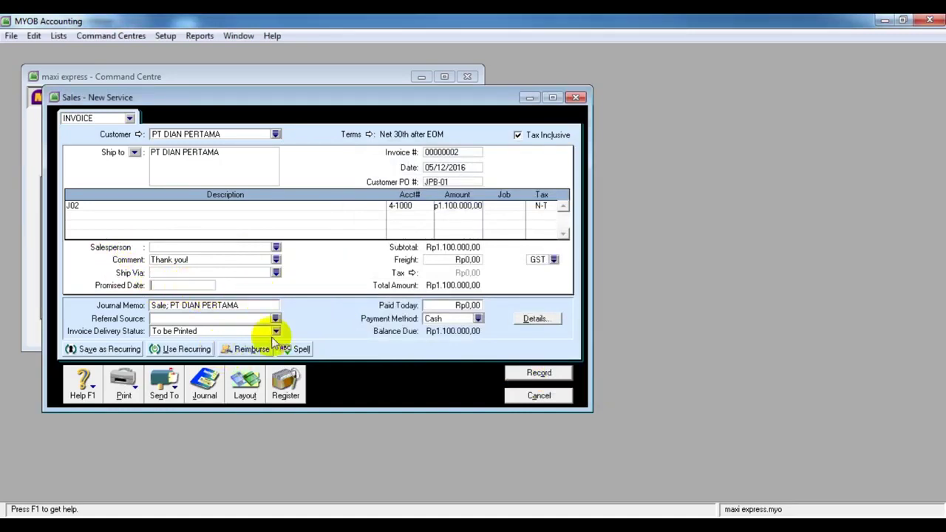
Code the freight N-T and enter 22000 as the tax amount in Tax Information
left_click(467, 263)
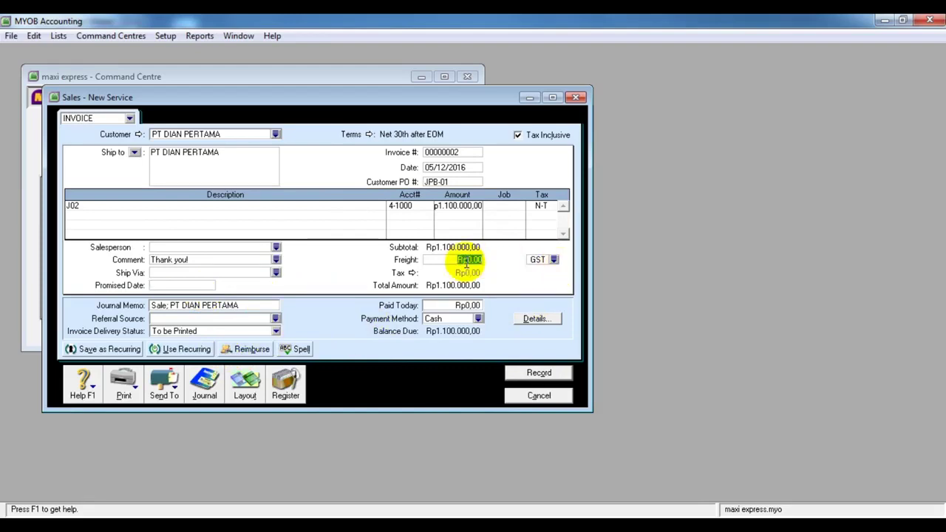
left_click(553, 260)
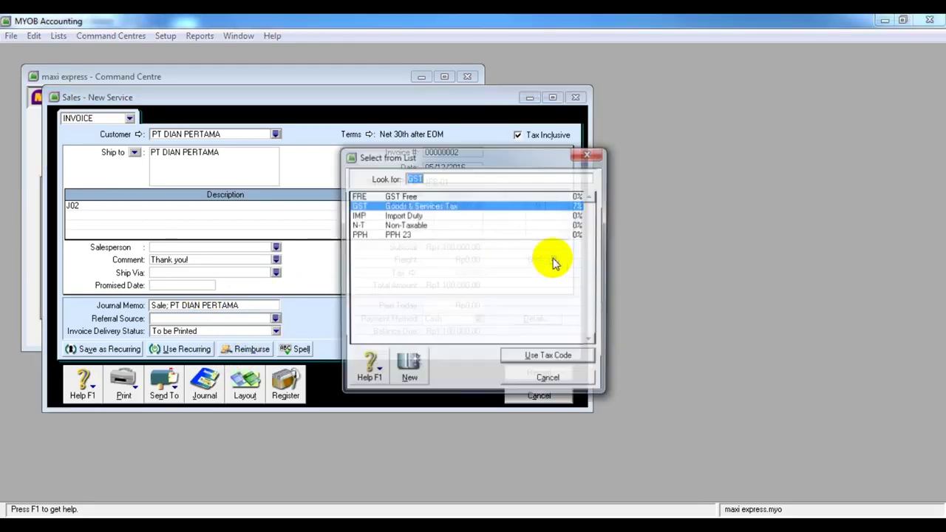
left_click(482, 226)
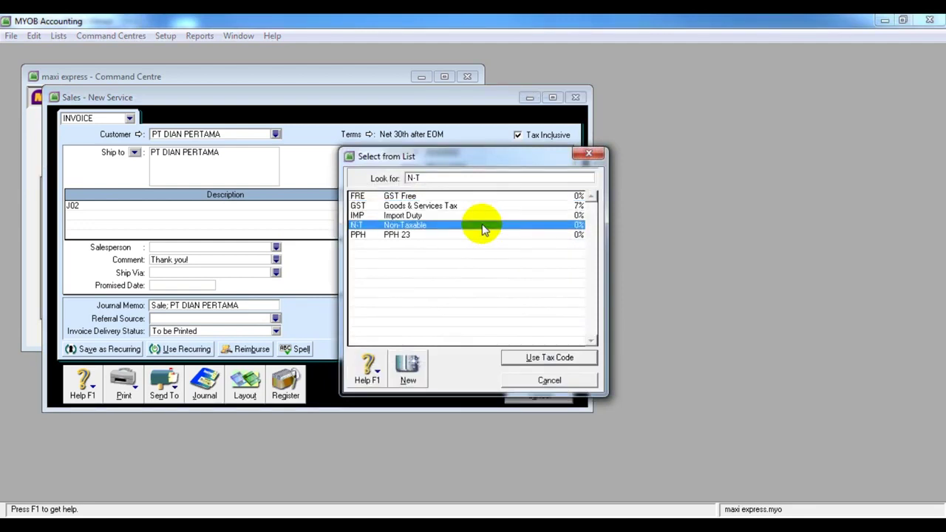
left_click(549, 357)
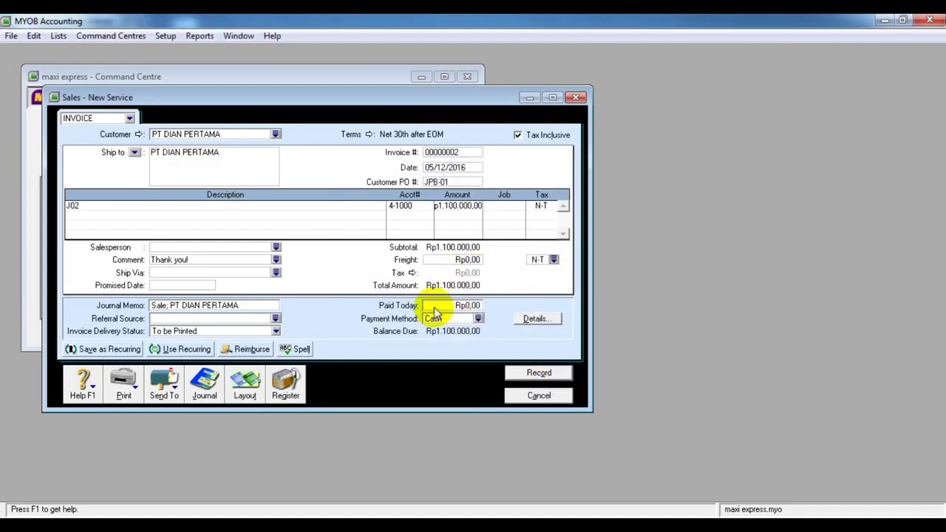
left_click(412, 272)
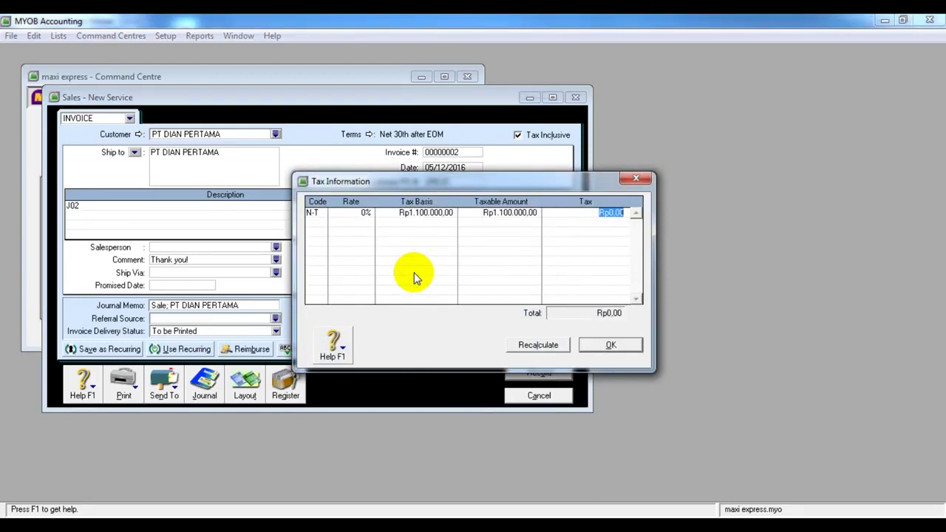
type("22")
type("000")
left_click(600, 346)
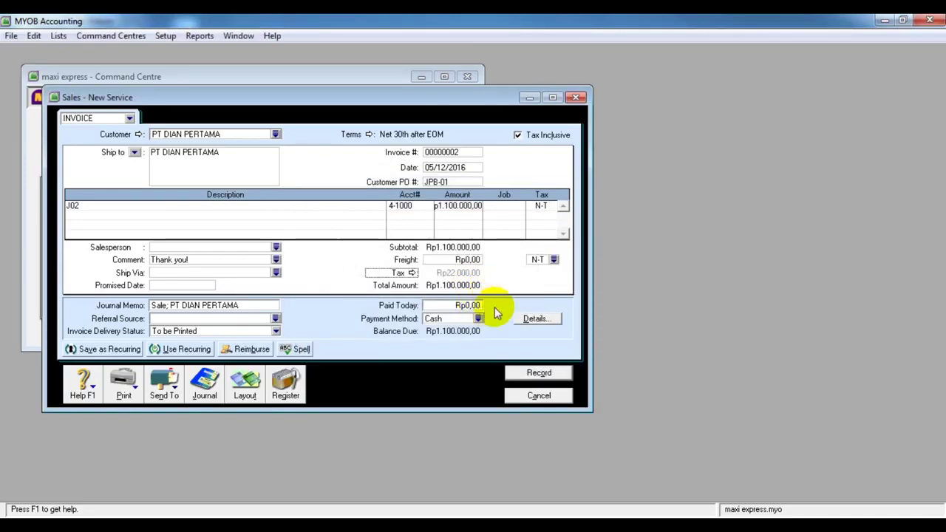
Change the J02 amount to 1122000 per the photographed invoice and record the sale
left_click(471, 259)
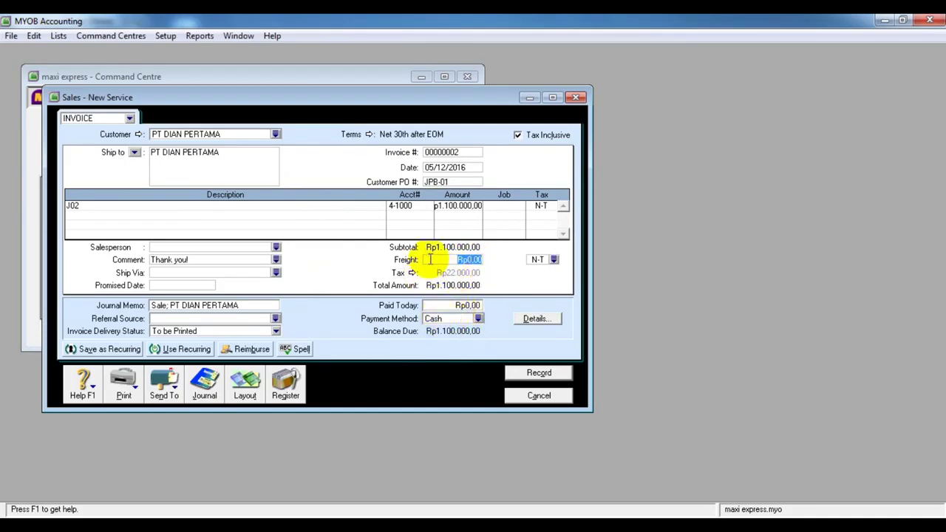
left_click(539, 208)
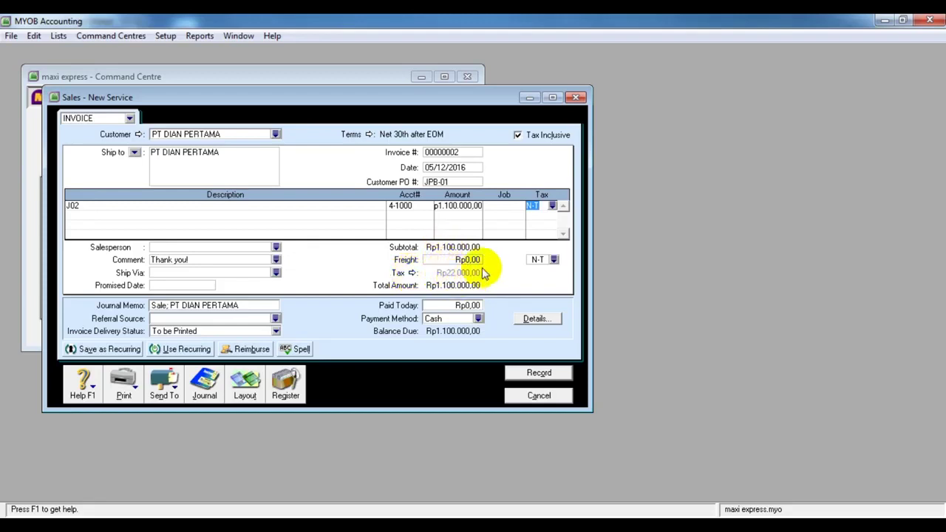
left_click(470, 207)
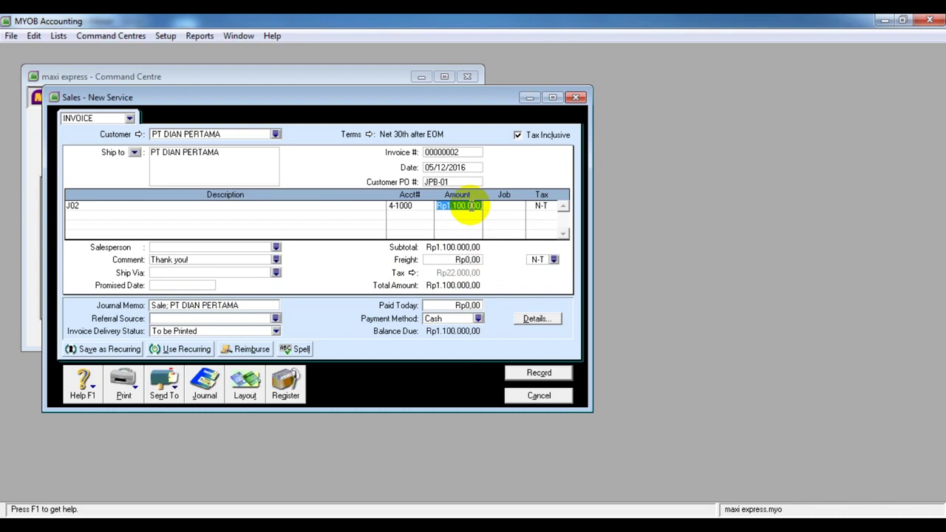
type("1122000")
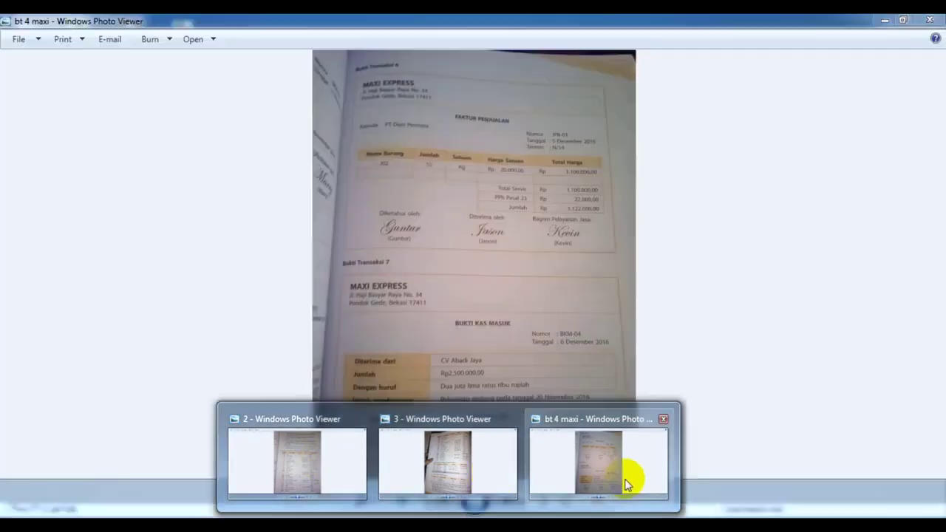
left_click(625, 481)
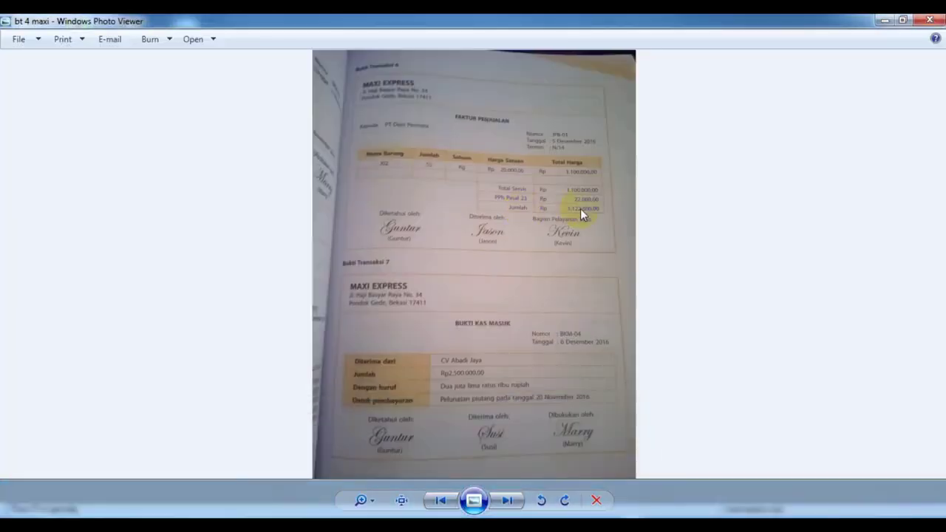
key("alt+Tab")
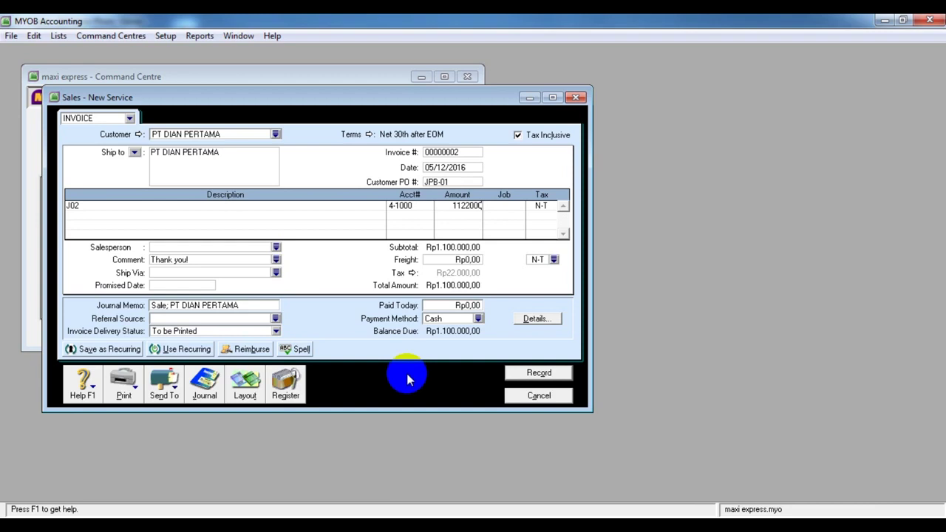
left_click(507, 207)
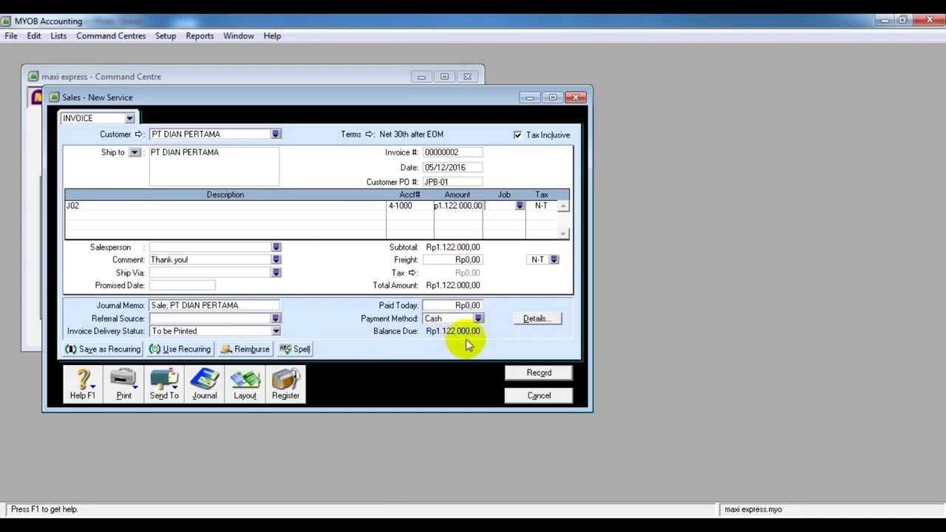
left_click(532, 374)
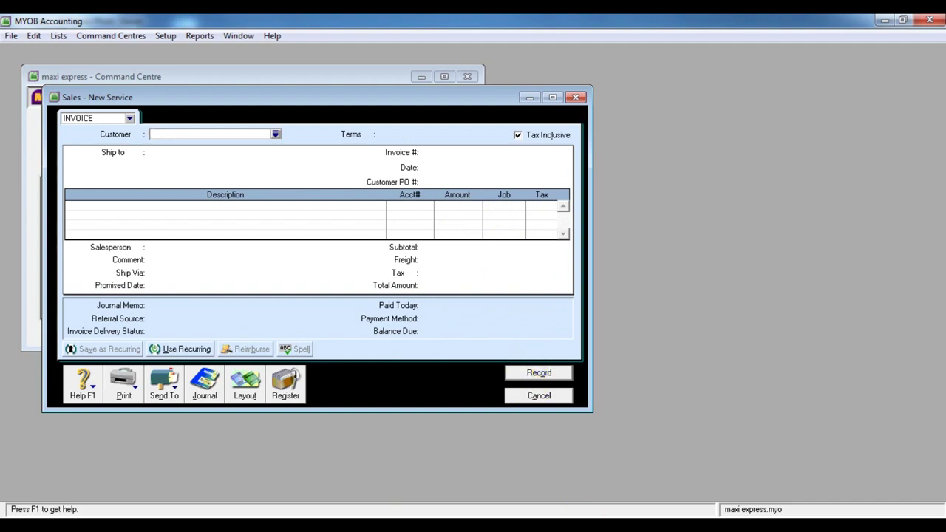
left_click(534, 401)
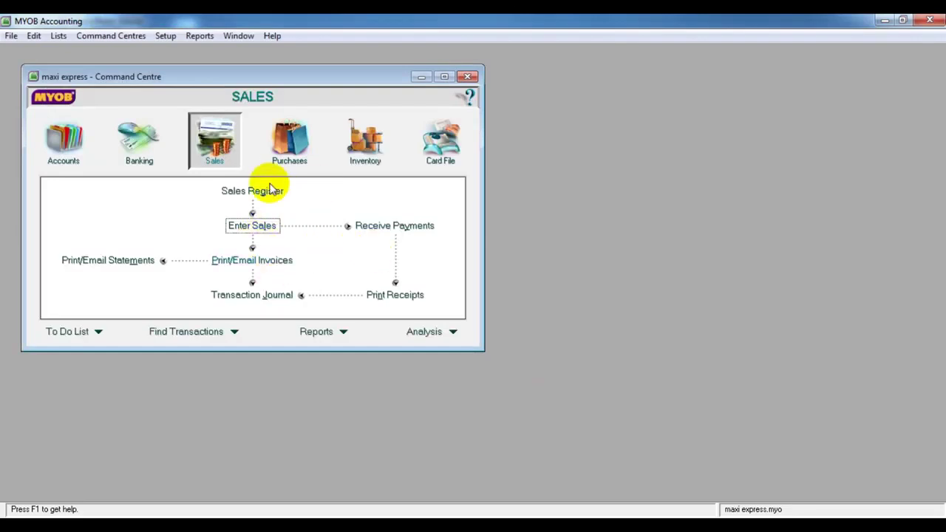
Switch to Purchases, open a new purchase to view its layout options, then close it unused
left_click(288, 149)
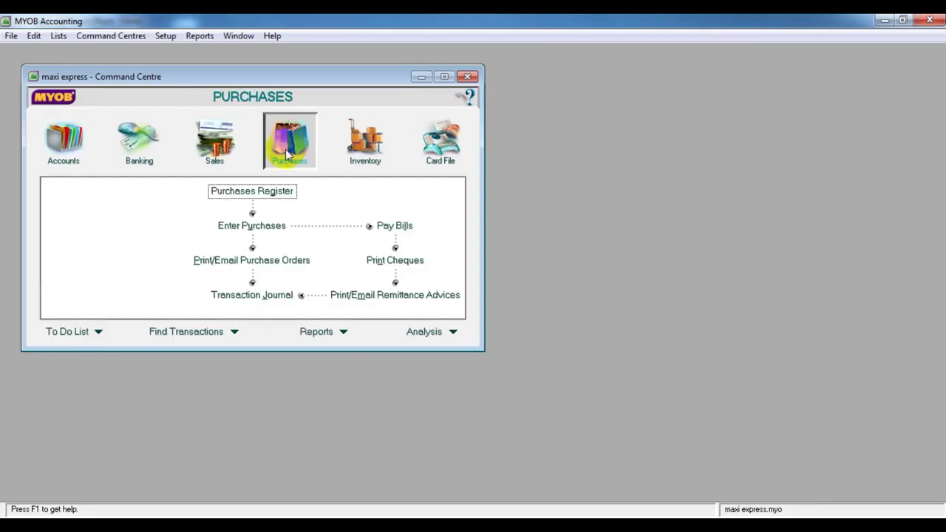
left_click(248, 230)
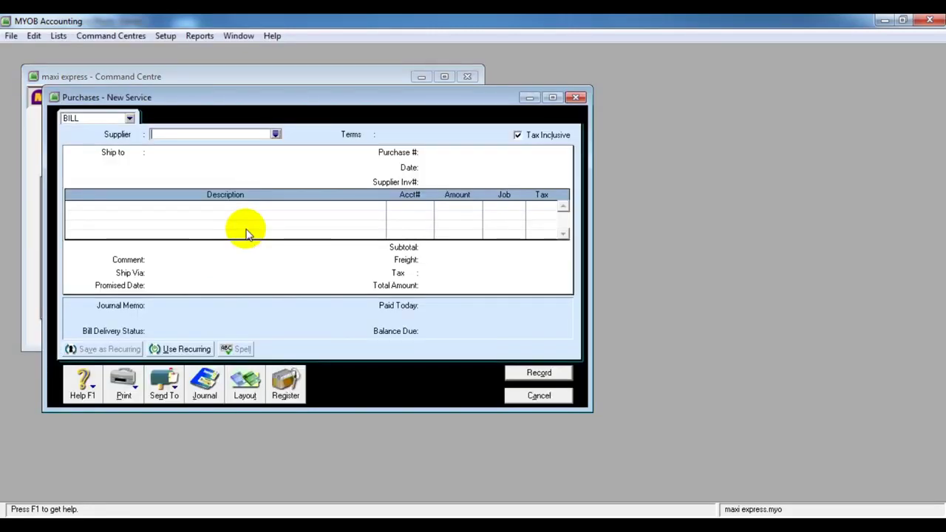
left_click(130, 119)
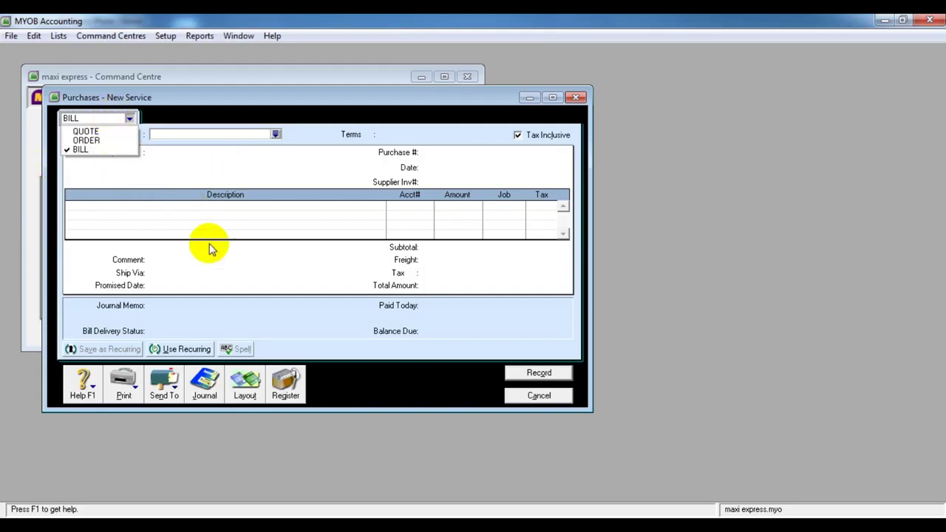
left_click(559, 399)
left_click(560, 399)
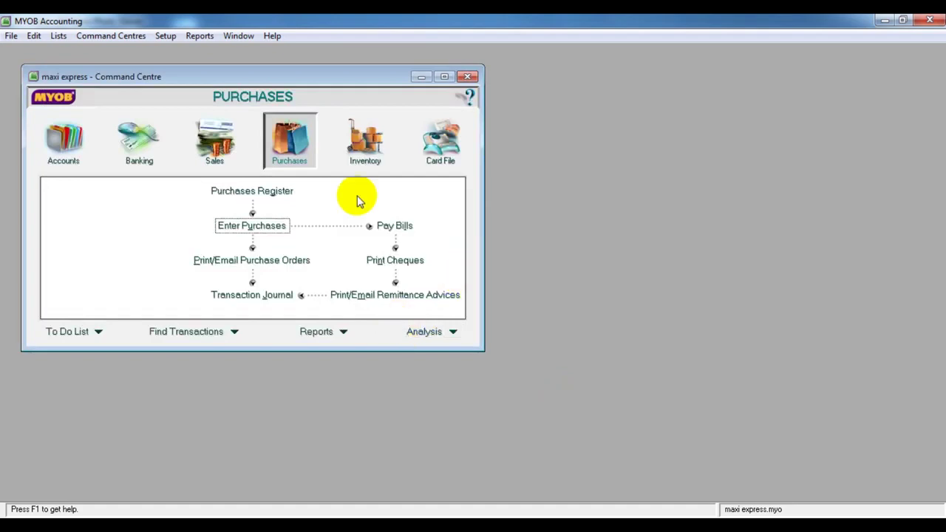
Move the Command Centre from Purchases to Sales, then Banking, then back to Sales
left_click(212, 153)
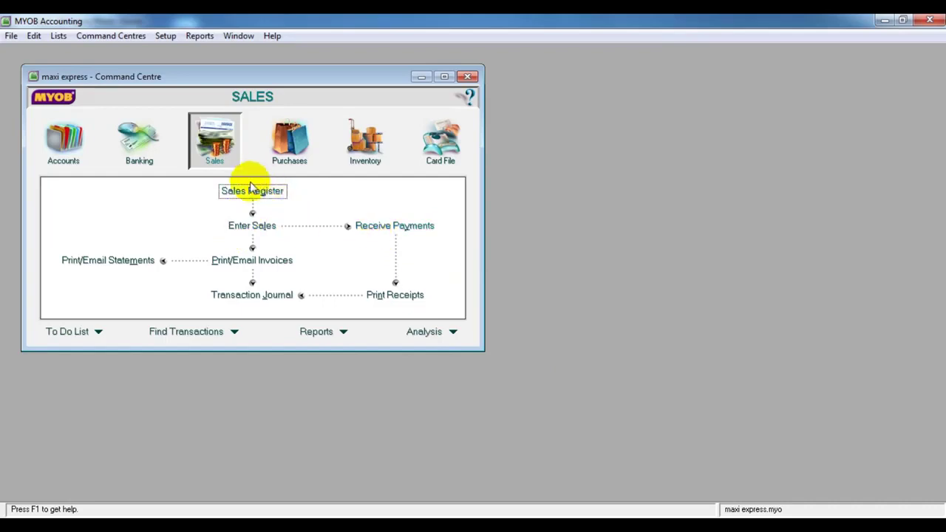
left_click(139, 153)
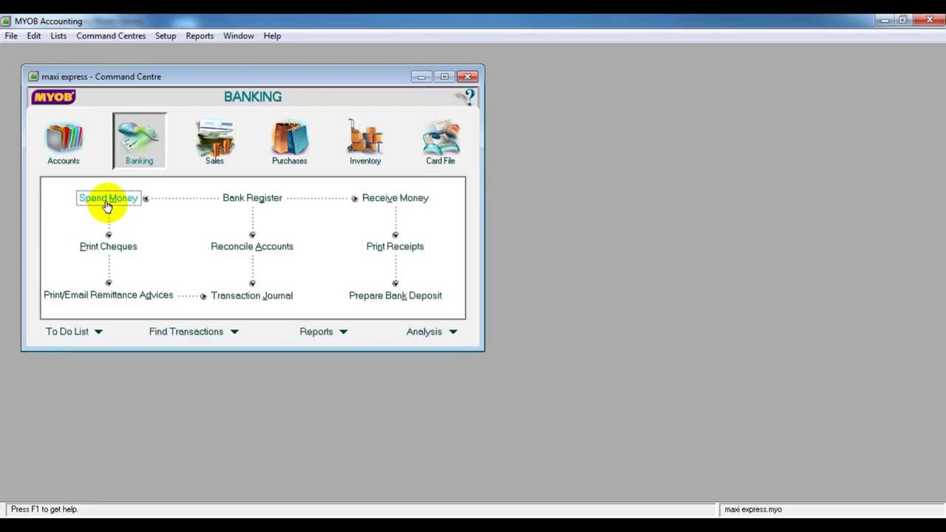
left_click(224, 147)
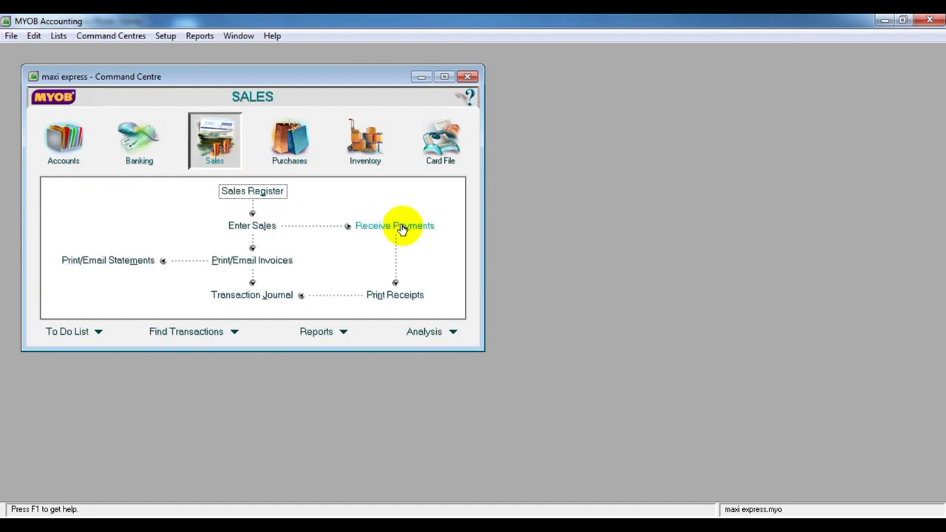
Open Receive Payments, cancel the empty payment, and switch the Command Centre to Purchases
left_click(401, 227)
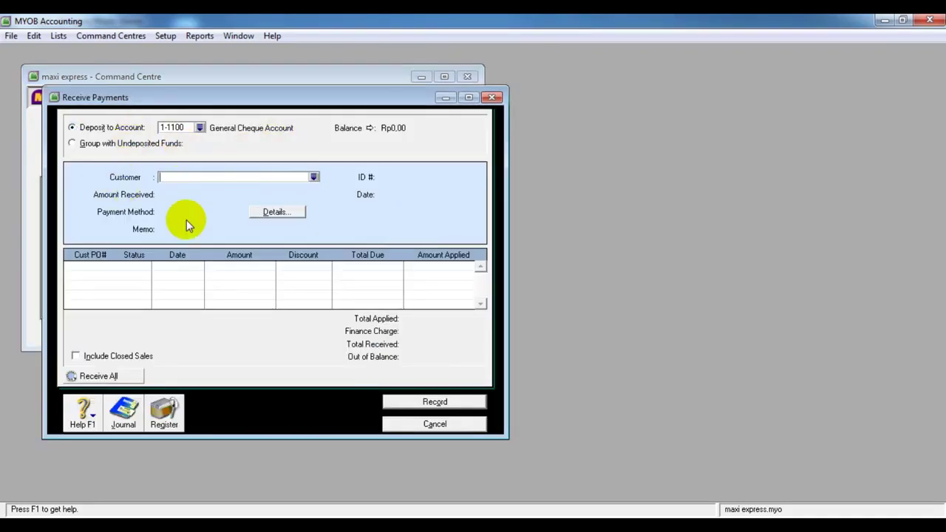
left_click(447, 427)
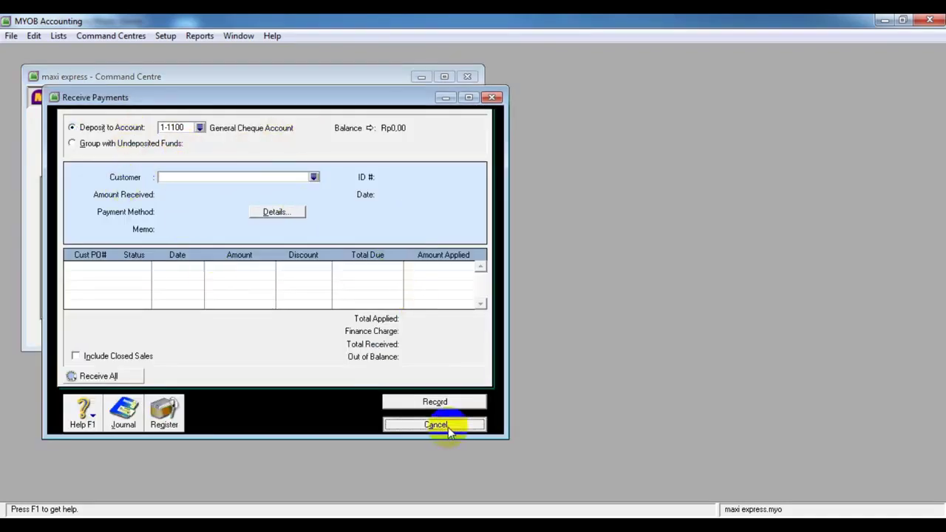
left_click(306, 154)
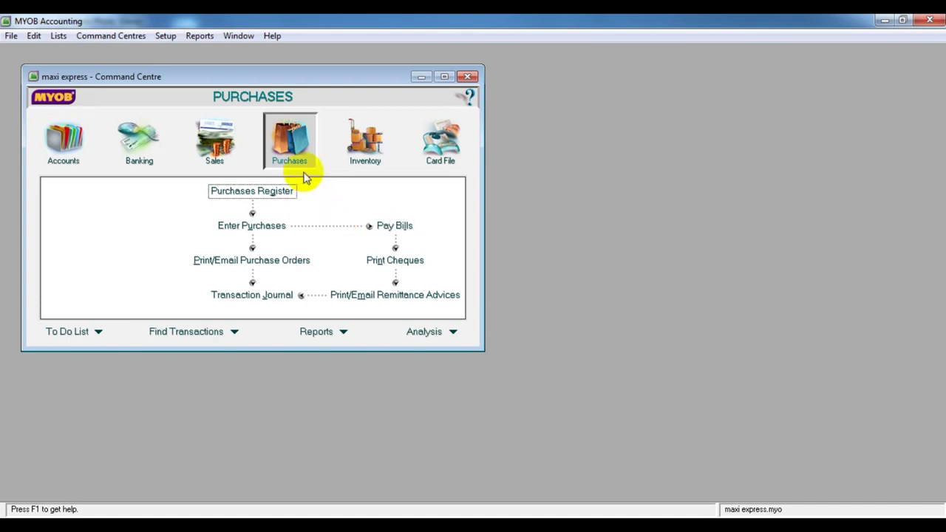
Open Pay Bills and close it without recording any payment
left_click(393, 230)
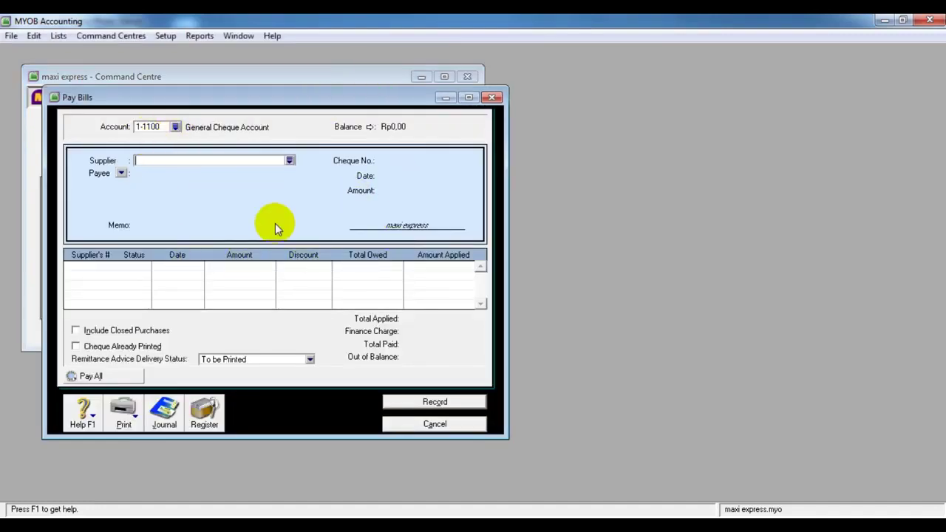
left_click(413, 427)
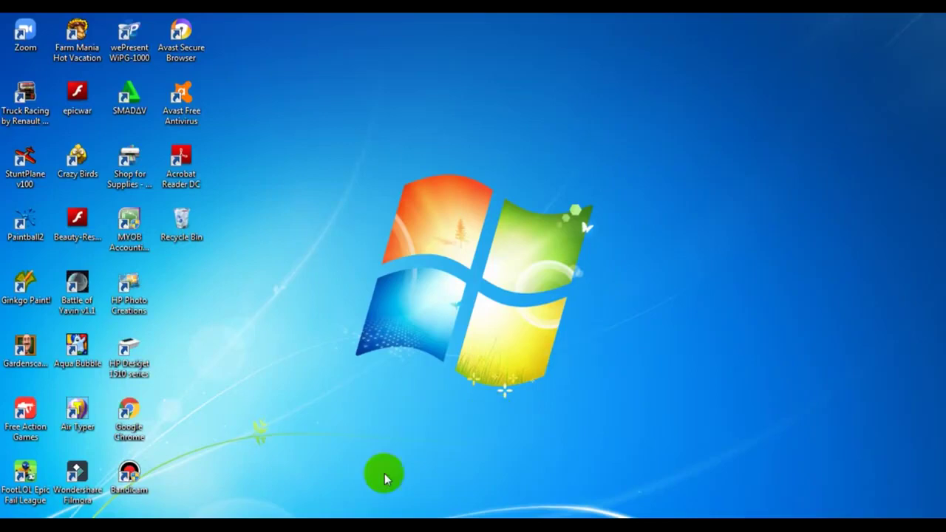
Launch MYOB and open the BENGKEL mAJU LANCAR.myo company file from the Accounting18 folder
double_click(132, 230)
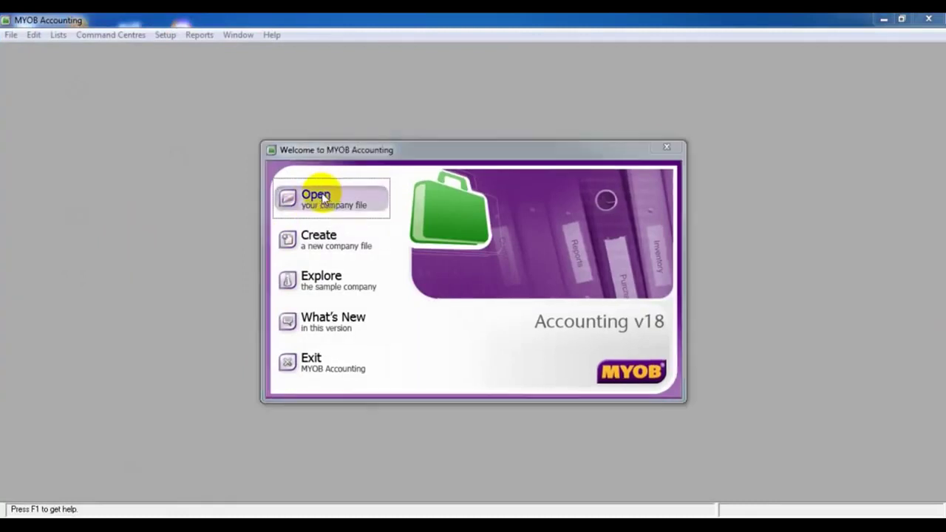
left_click(322, 194)
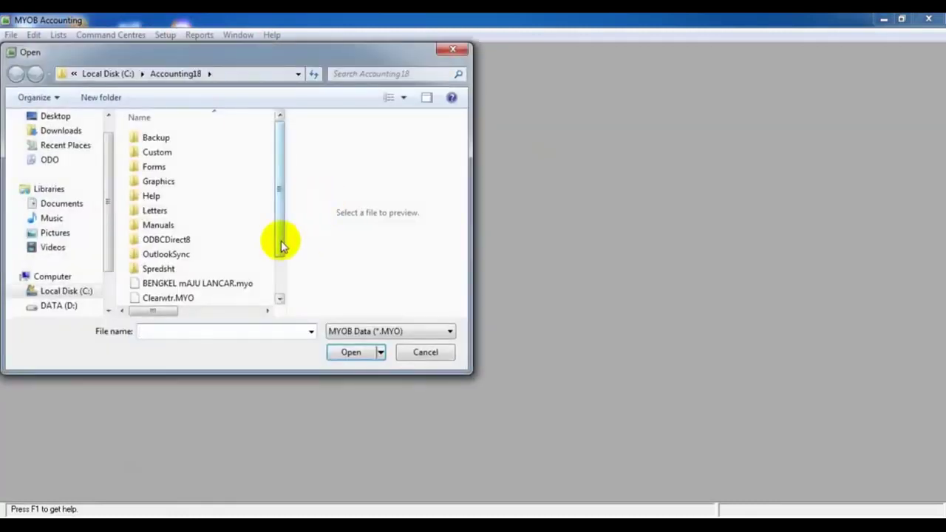
scroll(280, 246, "down", 1)
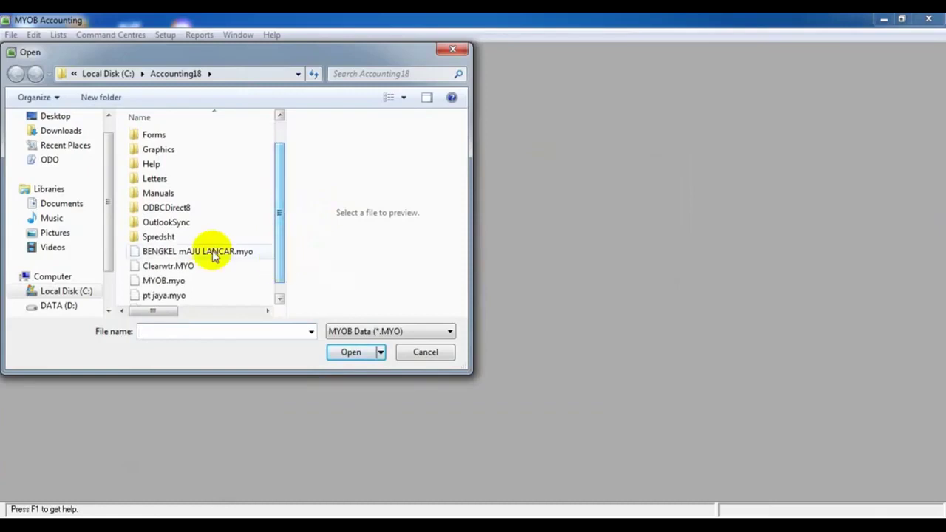
left_click(206, 253)
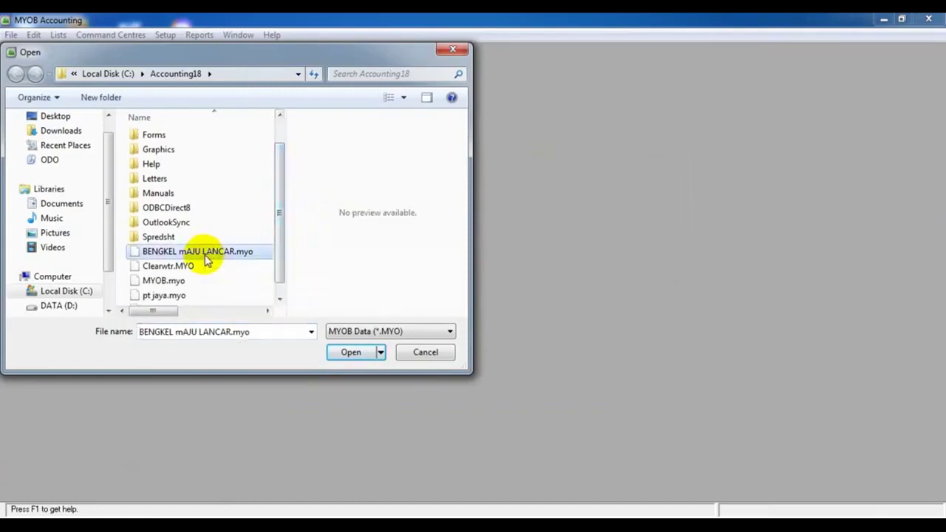
left_click(350, 353)
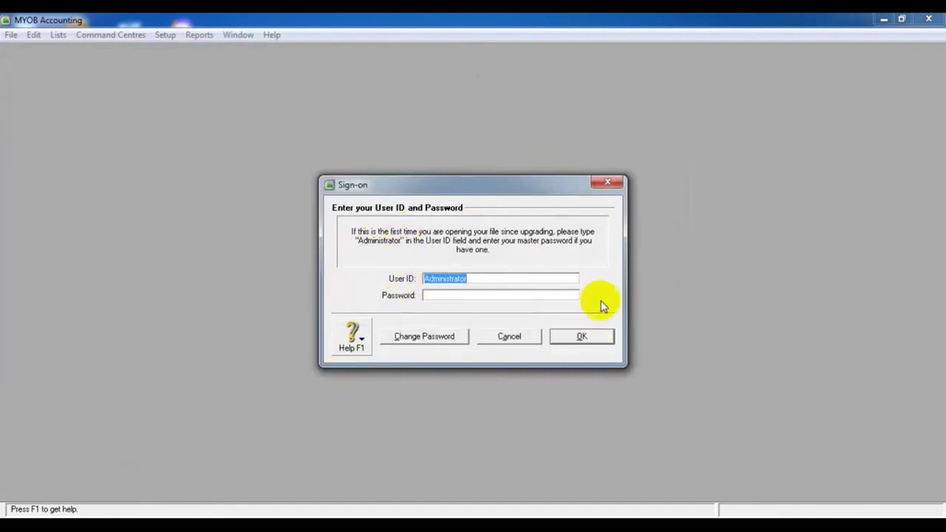
Sign on to BENGKEL mAJU LANCAR, choose to activate later, and verify the data with no errors
left_click(598, 337)
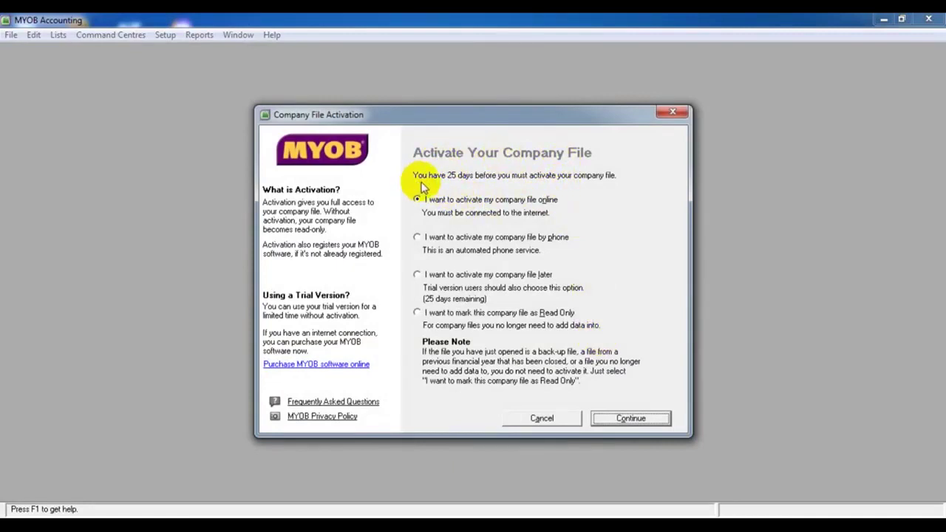
left_click(432, 281)
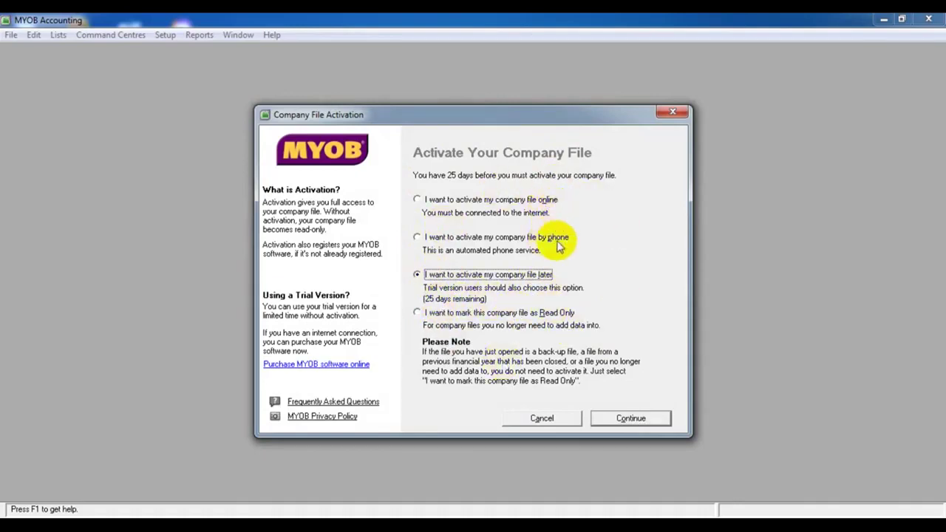
left_click(648, 419)
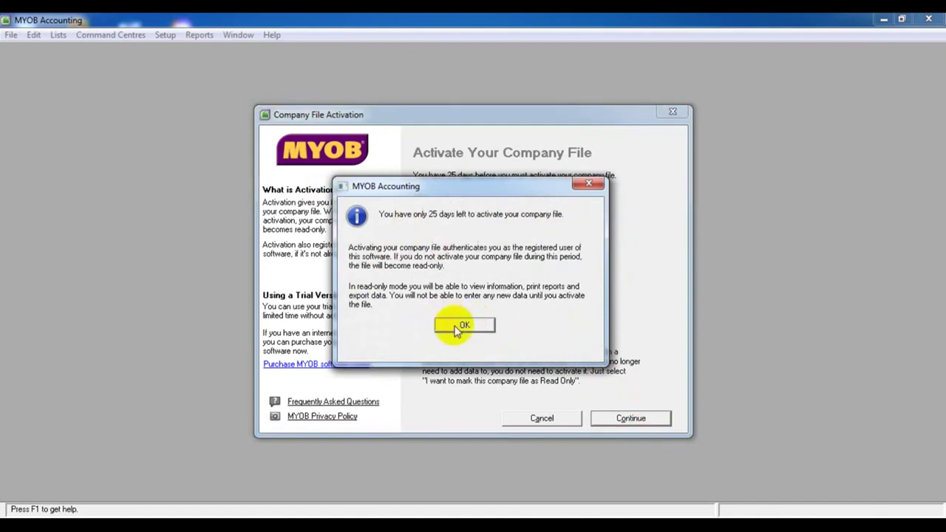
left_click(457, 327)
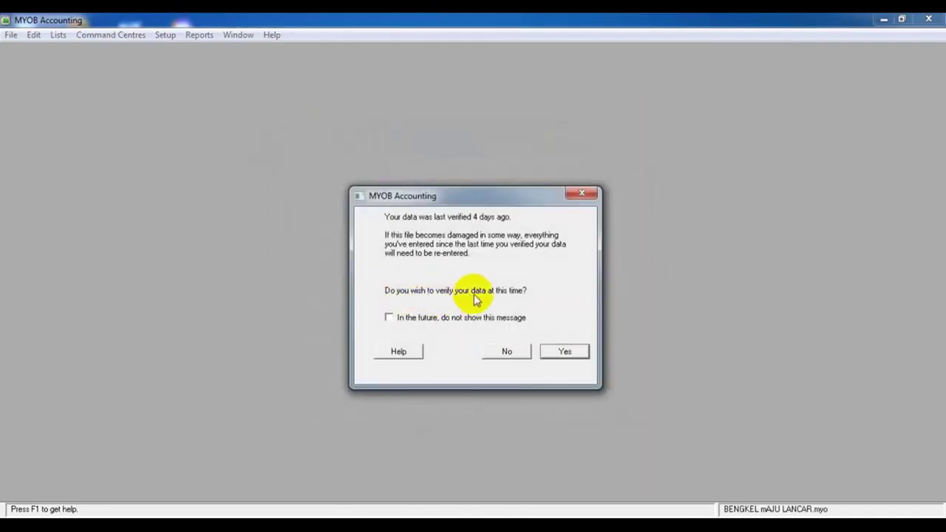
left_click(582, 352)
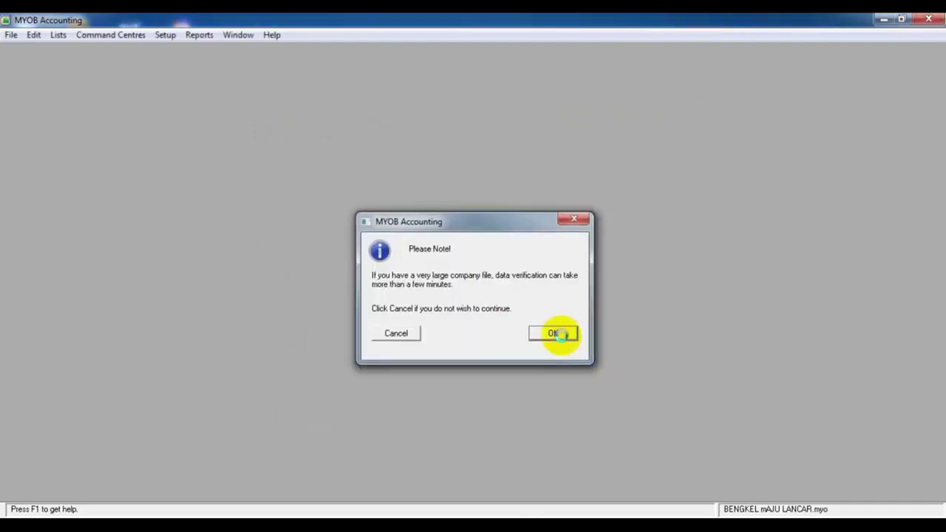
left_click(561, 336)
left_click(457, 306)
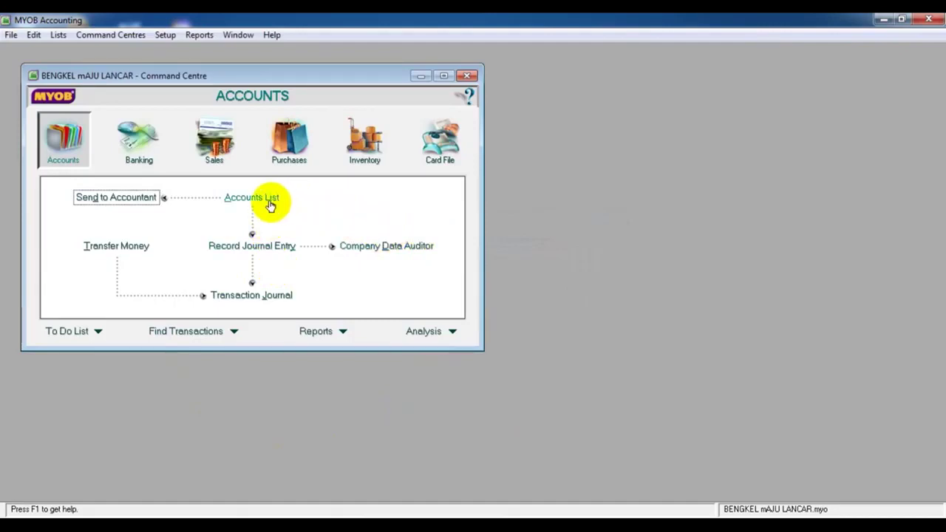
Open the Accounts List and scroll down through equity to the Historical Balancing Account
left_click(273, 198)
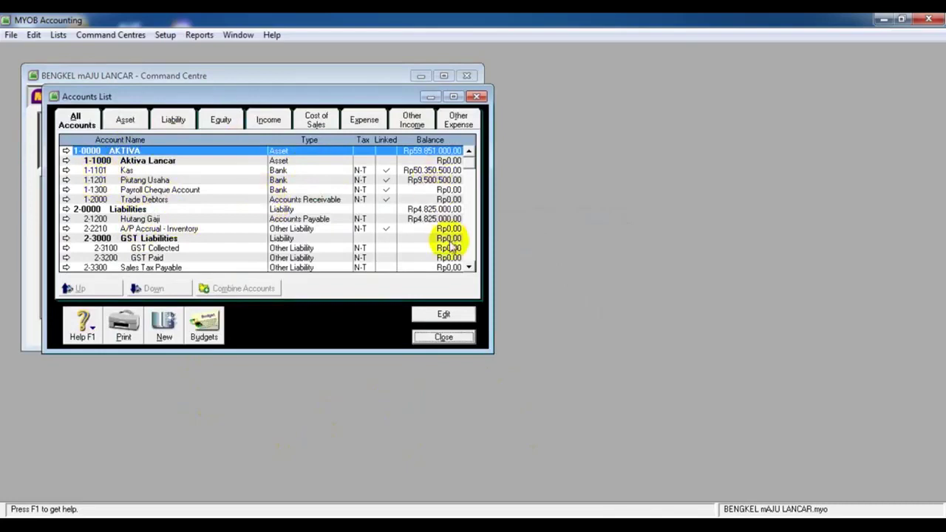
left_click(469, 268)
left_click(469, 267)
left_click(469, 267)
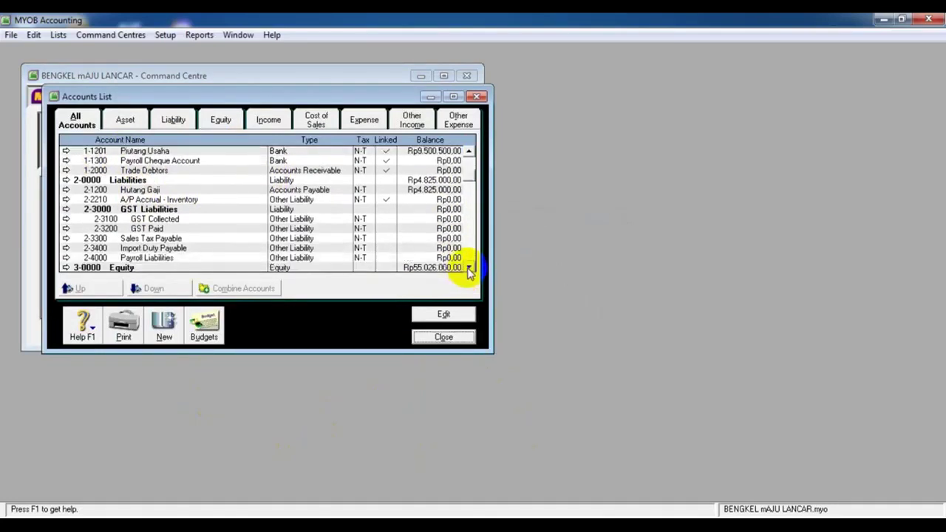
left_click(468, 268)
left_click(468, 268)
left_click(468, 268)
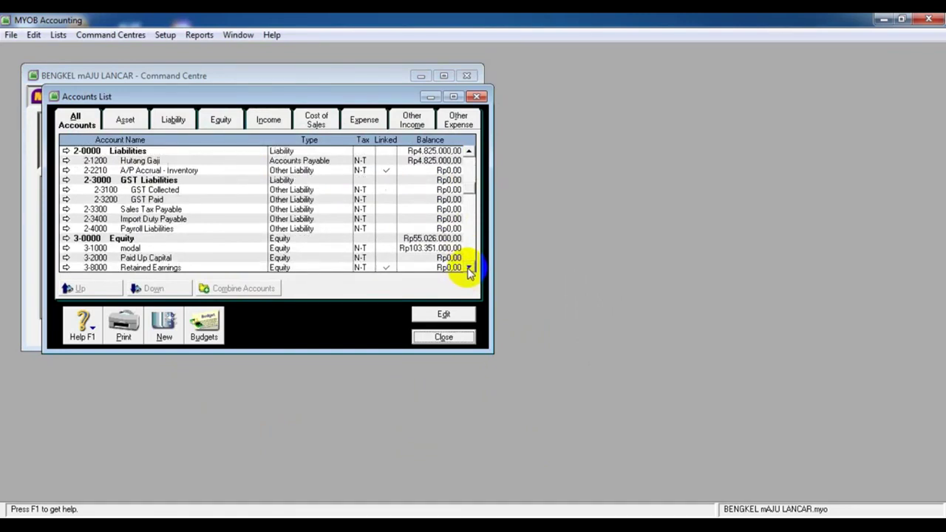
left_click(469, 267)
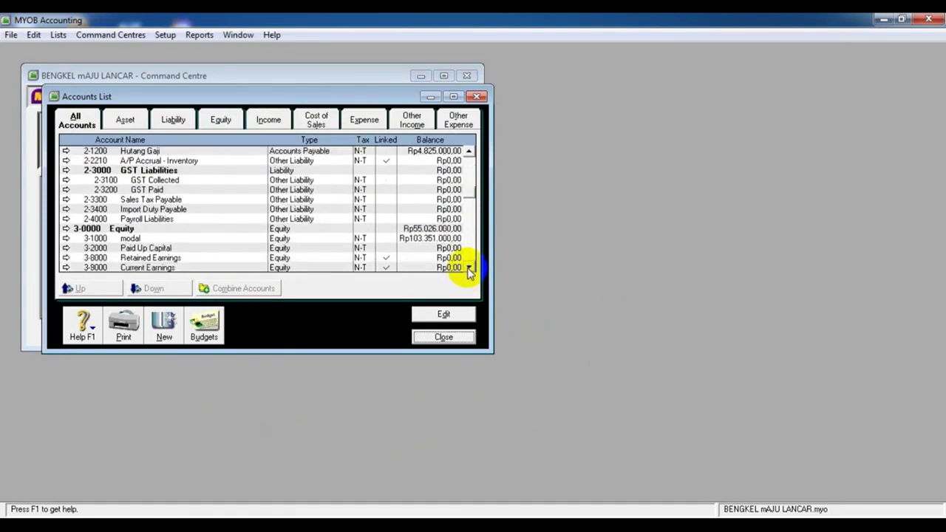
left_click(468, 268)
left_click(468, 268)
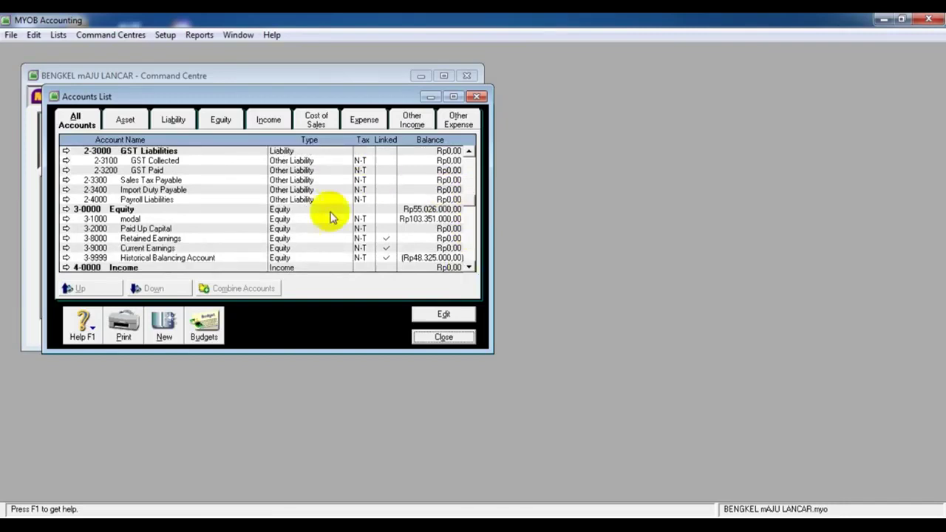
left_click_drag(471, 202, 471, 157)
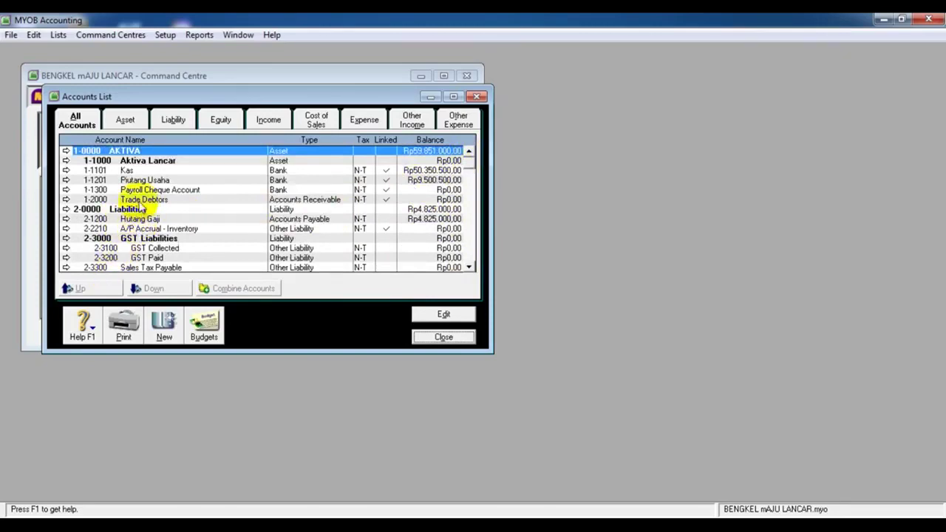
Inspect 1-2000 Trade Debtors, 1-1300 Payroll Cheque, 3-8000 Retained Earnings and 3-9999 Historical Balancing accounts
left_click(139, 200)
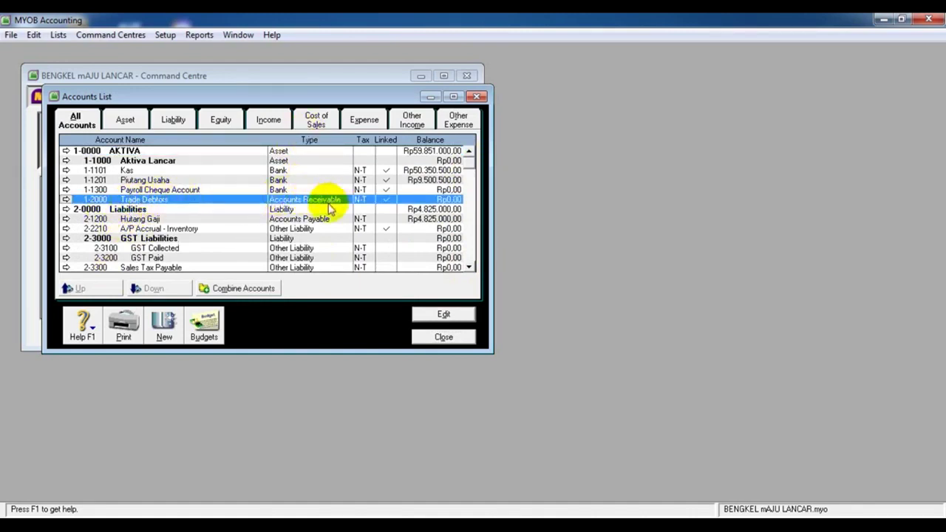
left_click(140, 192)
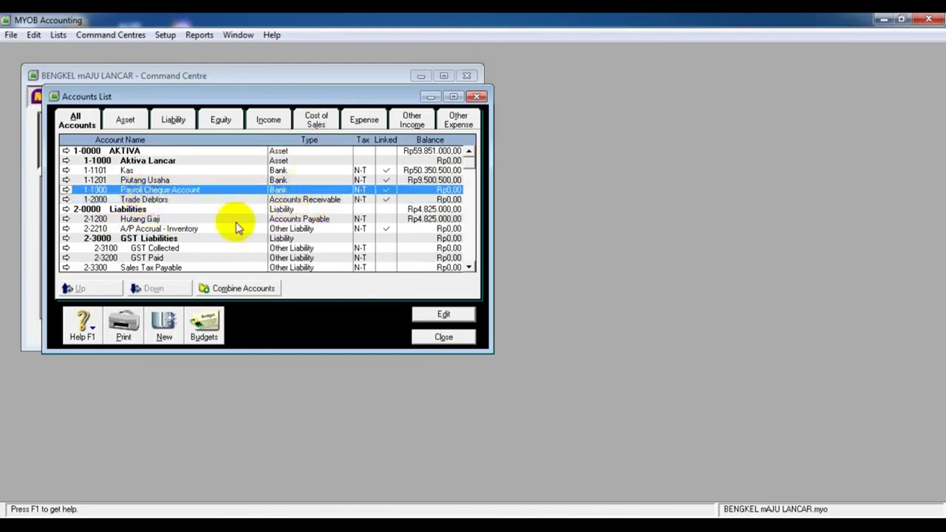
scroll(211, 227, "down", 2)
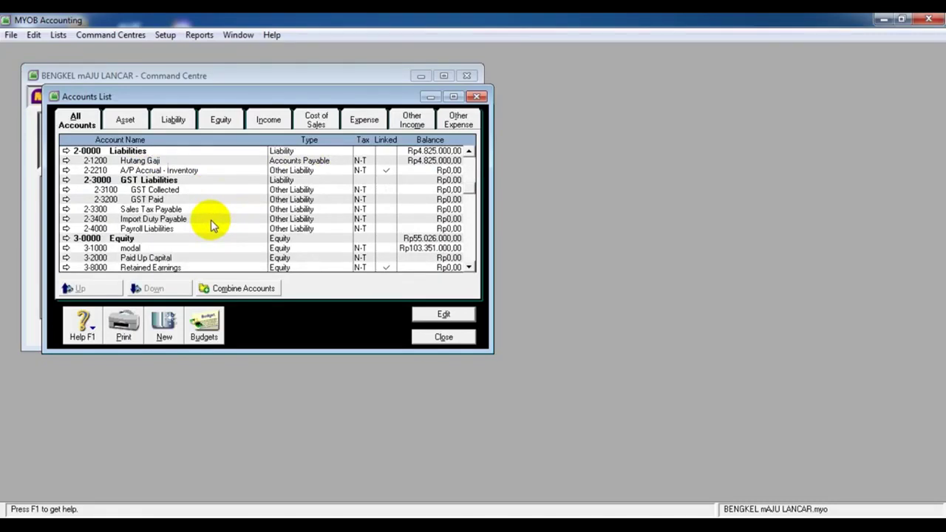
scroll(211, 219, "down", 1)
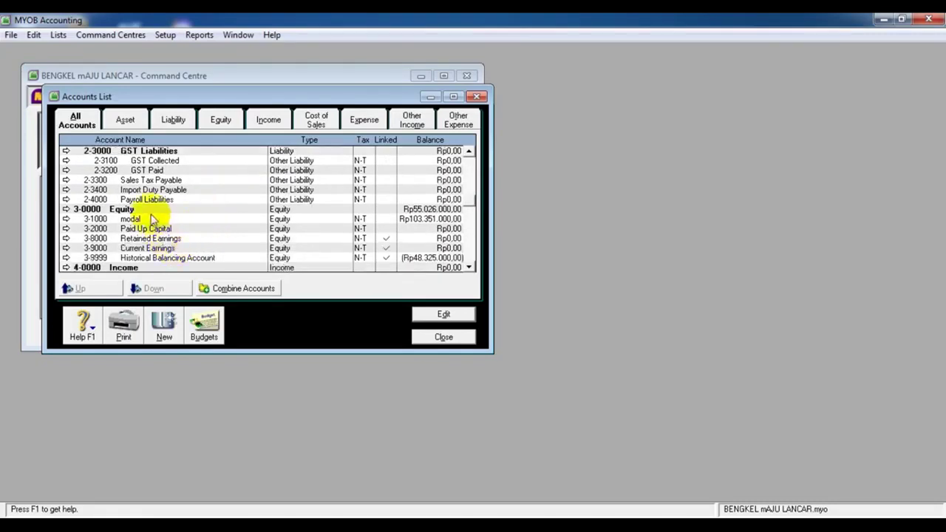
left_click(150, 238)
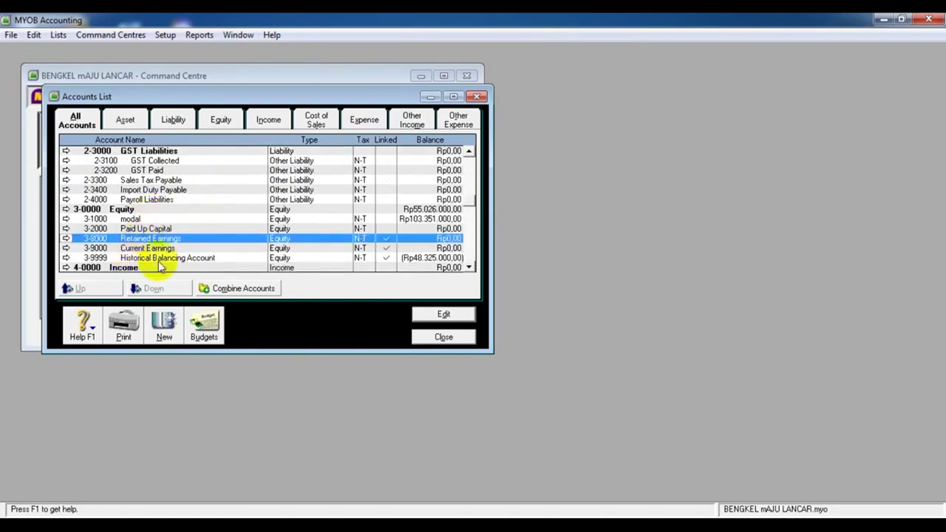
left_click(162, 259)
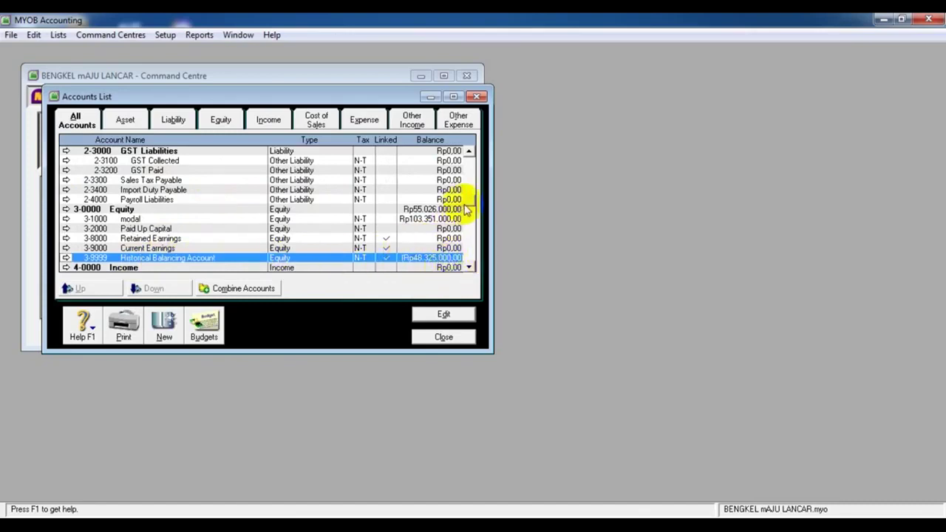
left_click(470, 157)
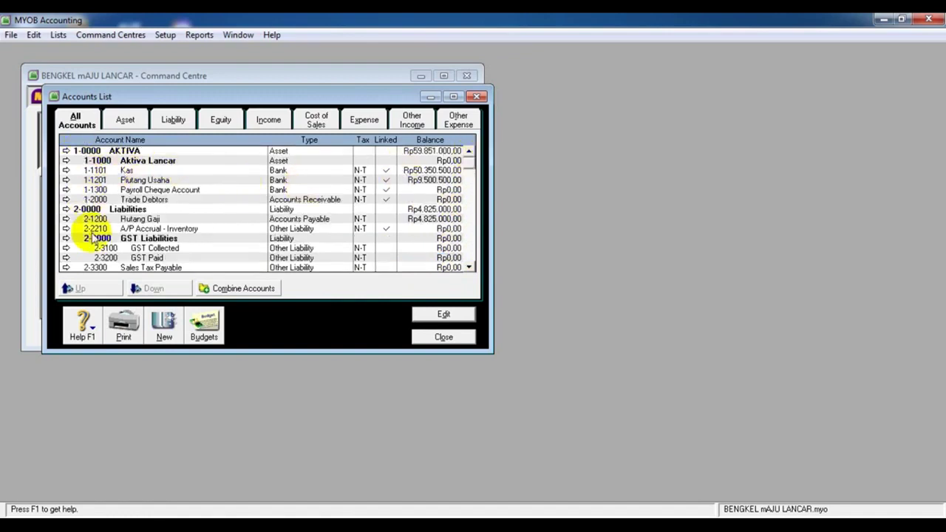
Scroll the Accounts List and inspect the Kas, Piutang Usaha and 1-0000 AKTIVA rows
scroll(92, 222, "down", 3)
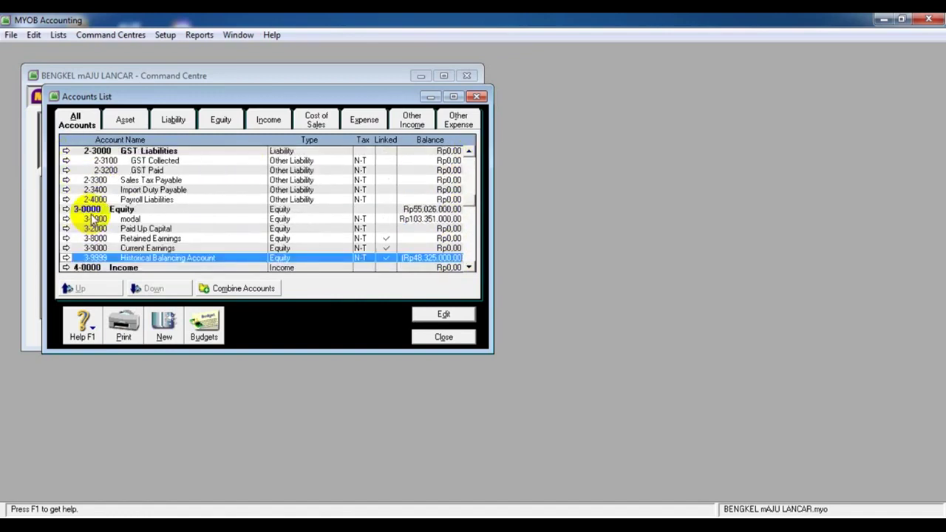
scroll(98, 268, "down", 3)
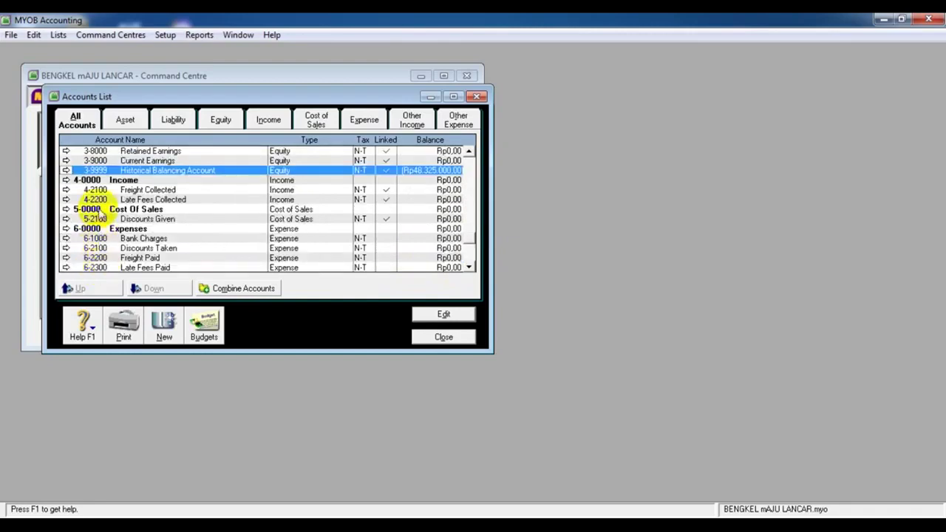
scroll(92, 234, "down", 2)
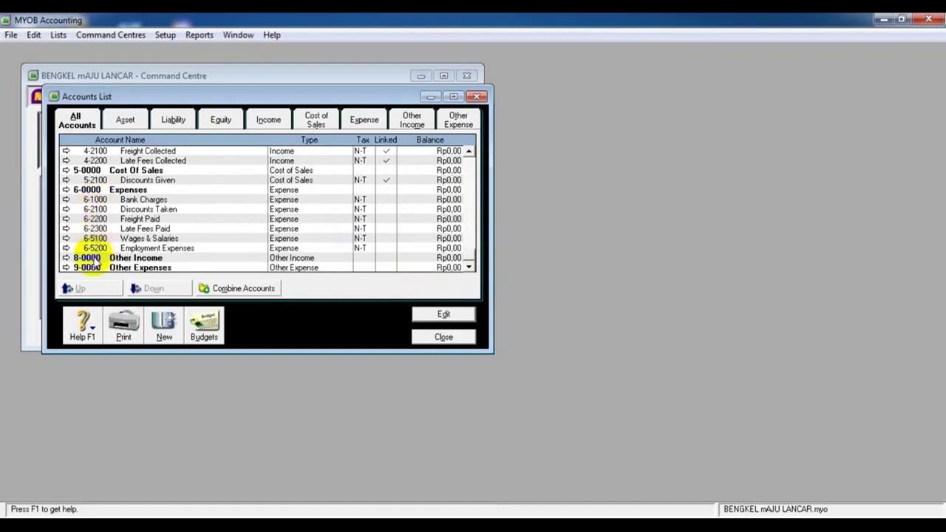
scroll(93, 233, "up", 12)
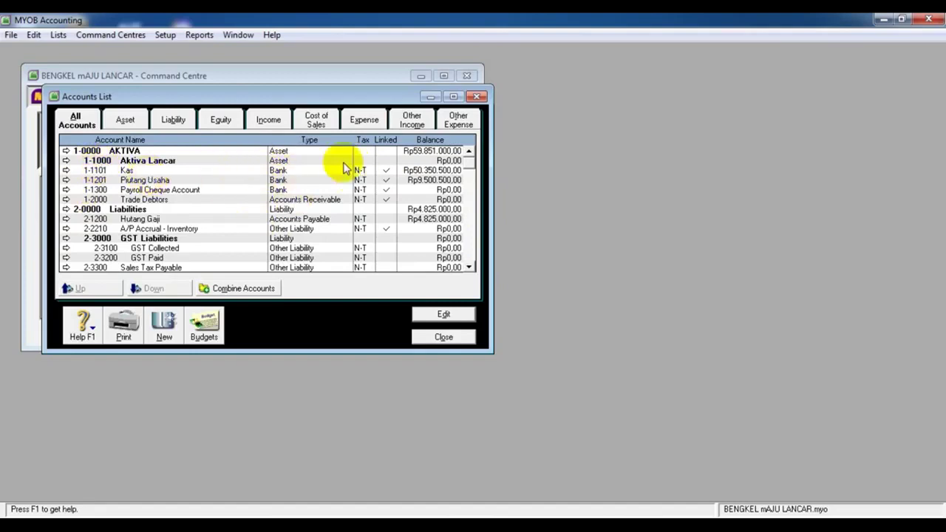
left_click(401, 170)
left_click(413, 182)
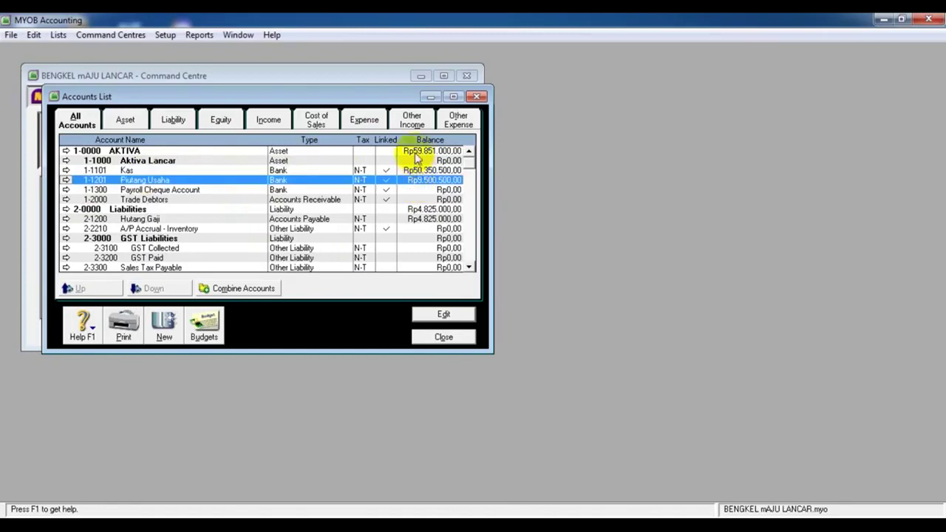
left_click(416, 152)
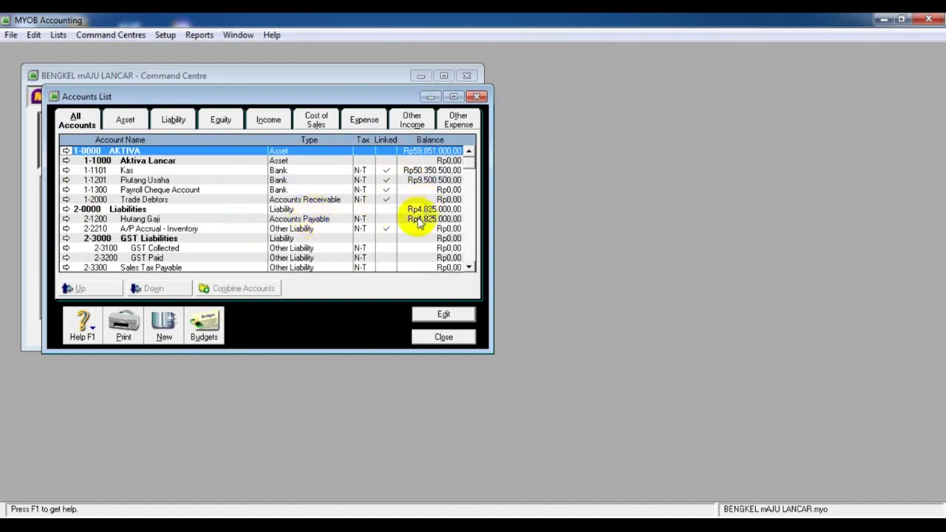
Open account 2-4000 Payroll Liabilities in the Edit Accounts window
scroll(418, 223, "down", 1)
scroll(418, 223, "up", 1)
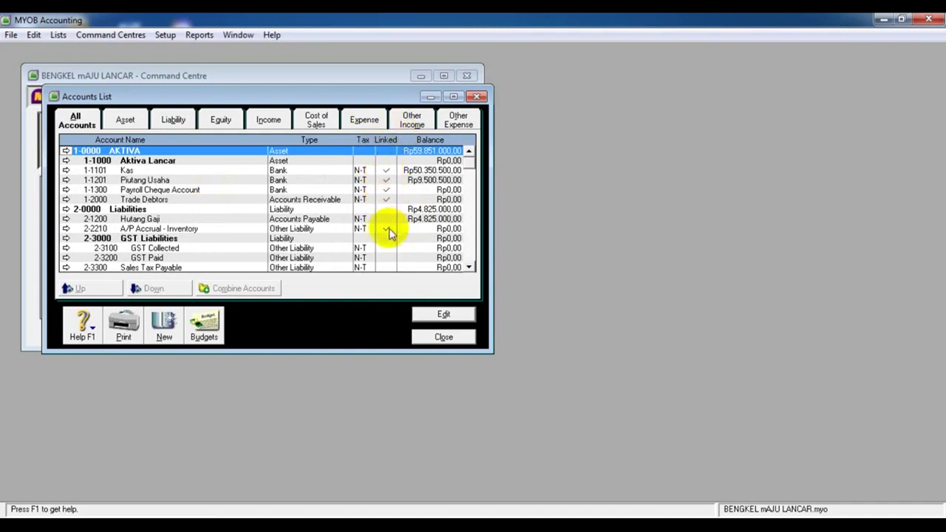
scroll(390, 234, "down", 1)
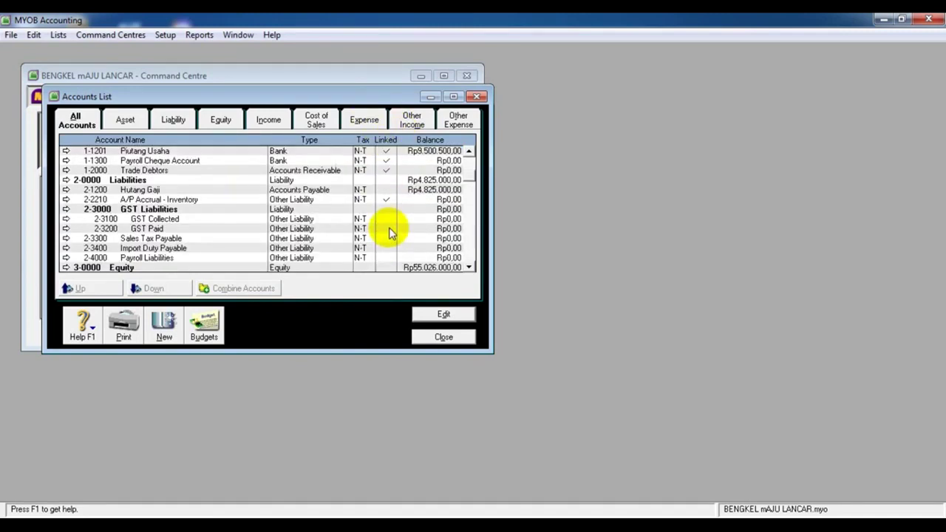
scroll(390, 234, "down", 1)
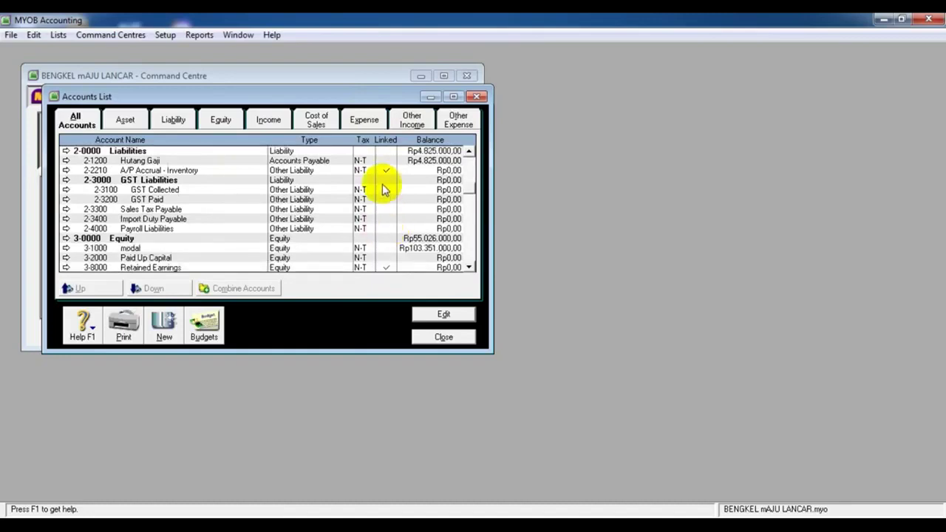
left_click(124, 229)
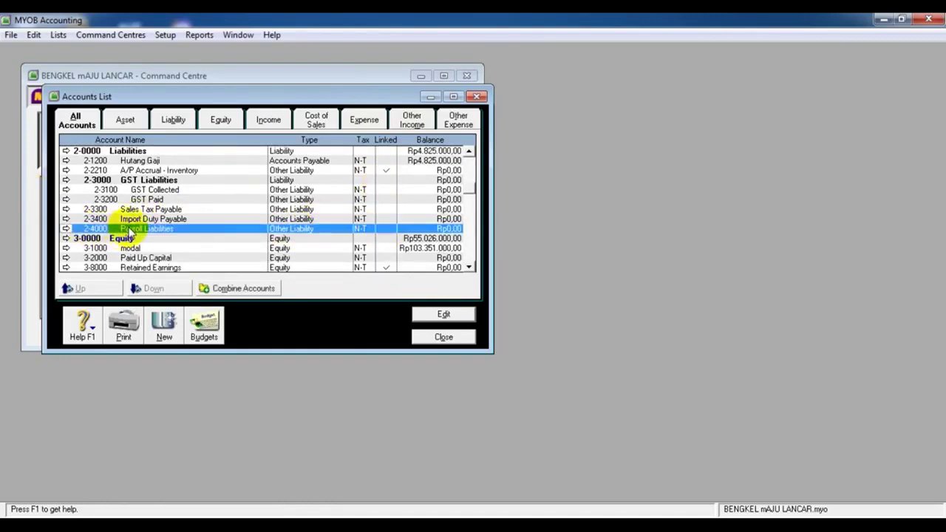
left_click(66, 229)
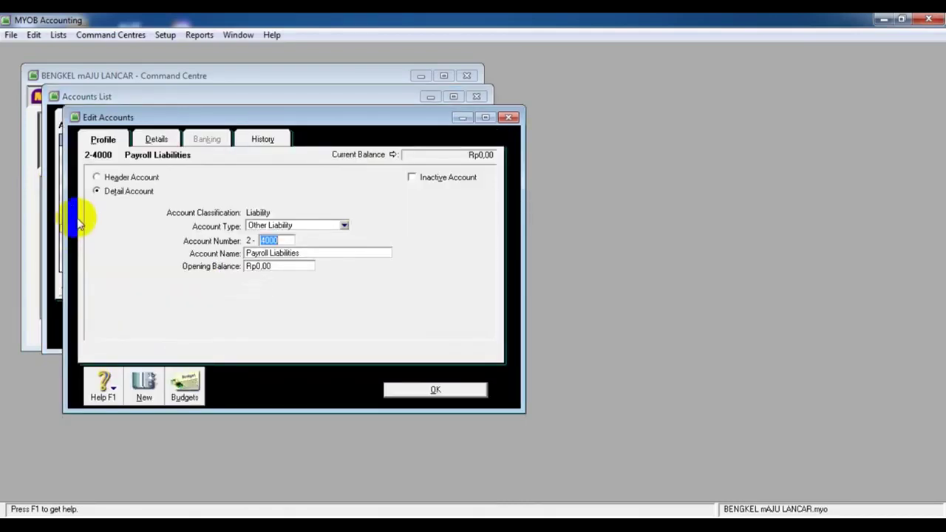
View the Payroll Liabilities details (tax code N-T, no linked accounts) and bring up the Edit menu
left_click(157, 142)
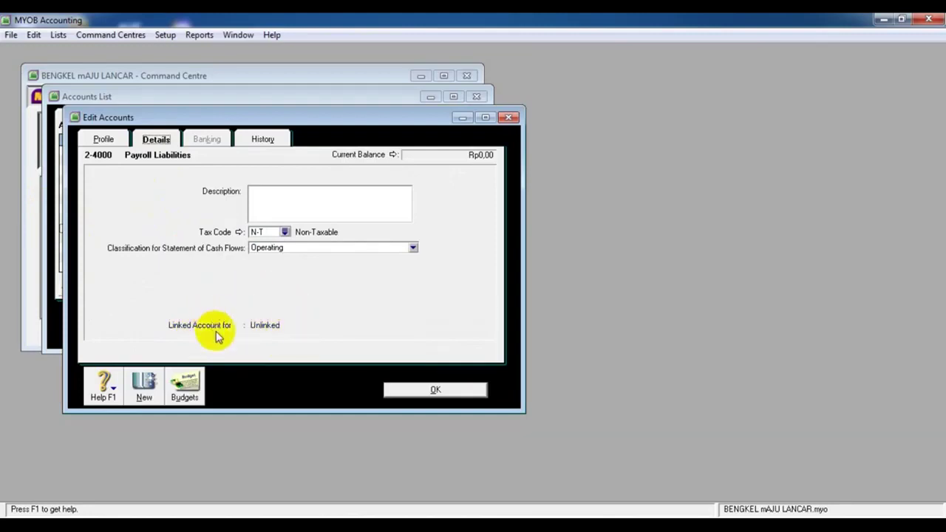
left_click(33, 35)
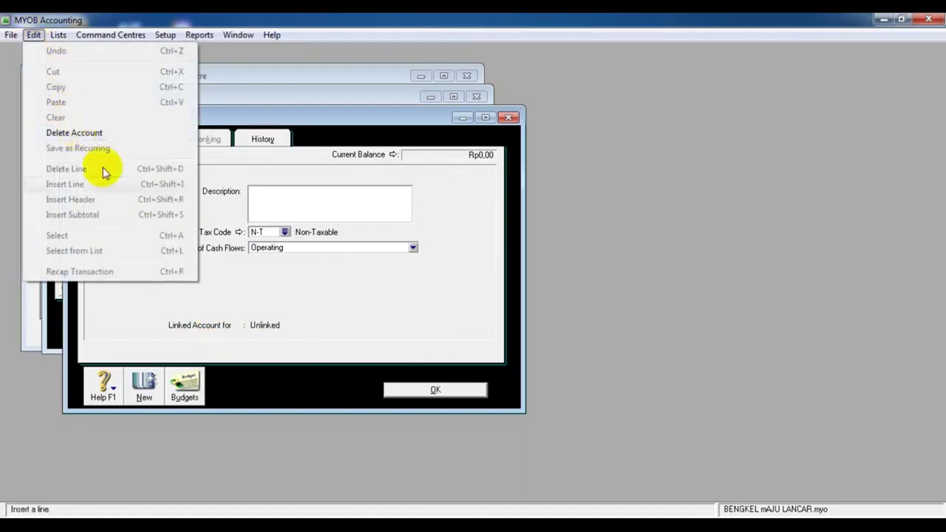
left_click(268, 295)
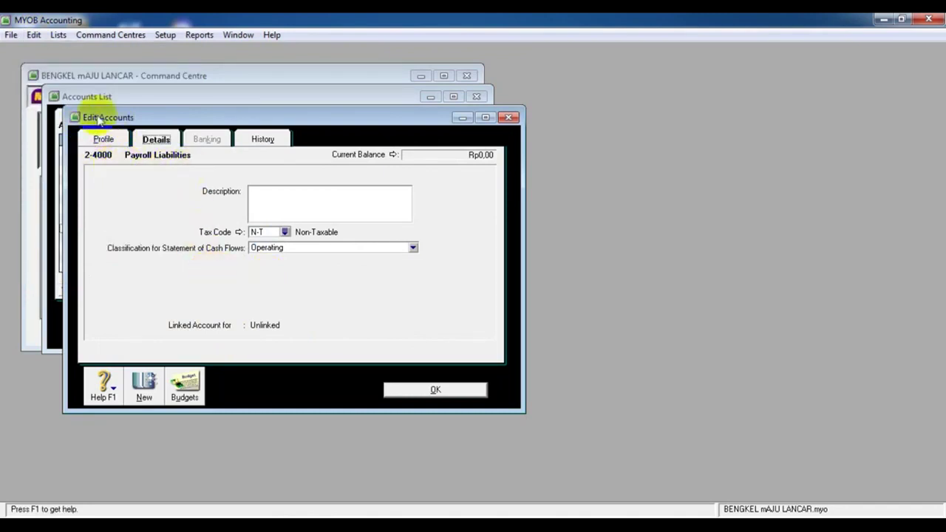
left_click(34, 35)
Delete account 2-4000 Payroll Liabilities, then open 1-1300 Payroll Cheque Account in Edit Accounts
left_click(95, 133)
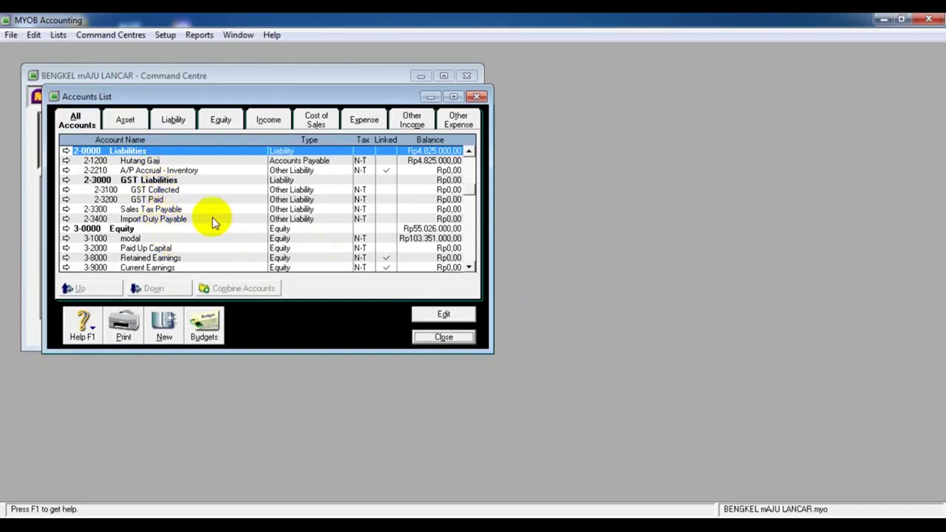
scroll(310, 246, "up", 2)
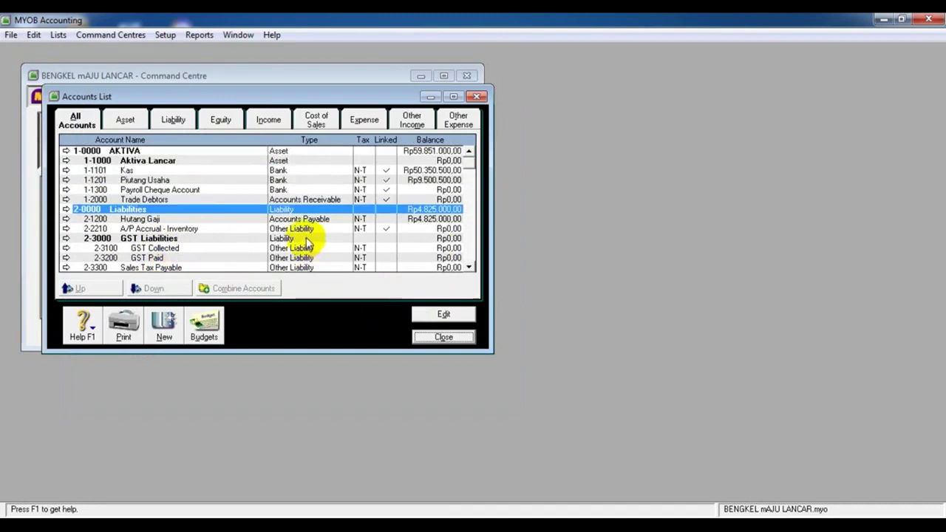
left_click(384, 190)
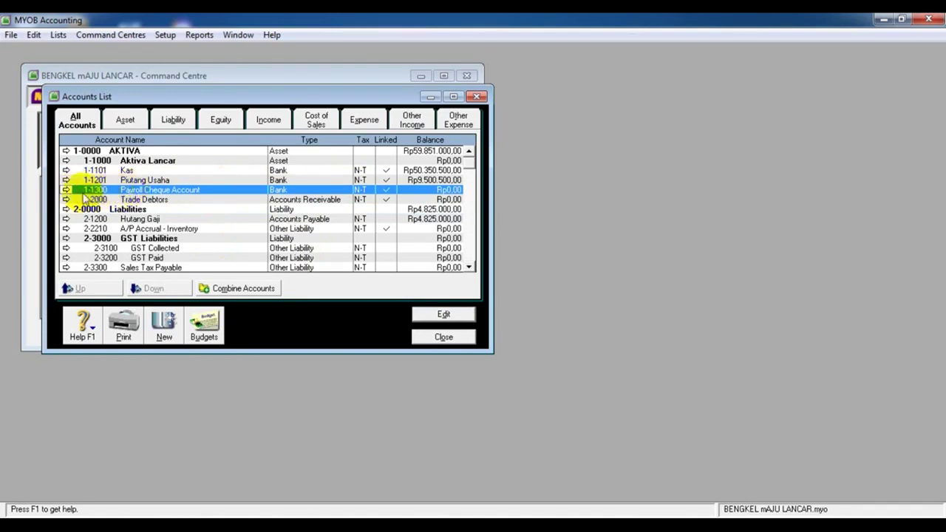
left_click(66, 189)
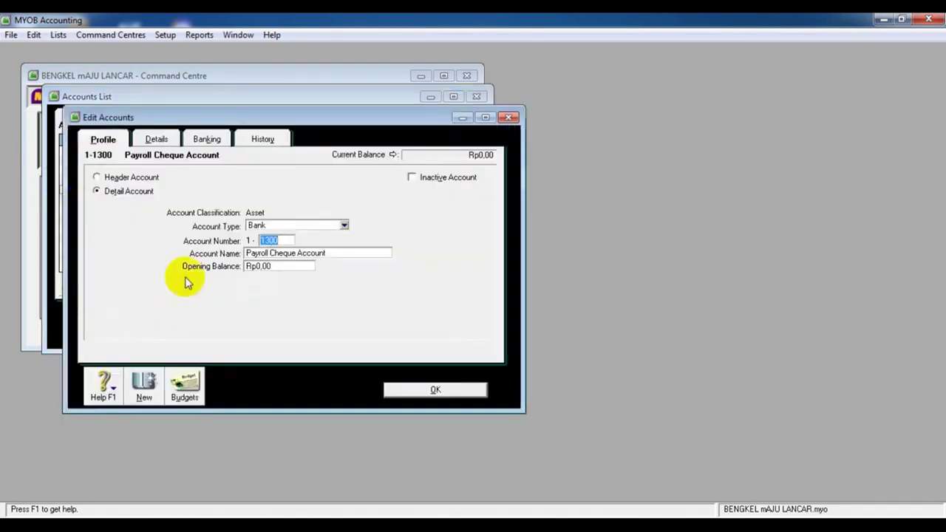
In the purchases linked accounts, set Bank Account for Paying Bills to 1-1201 Piutang Usaha
left_click(156, 139)
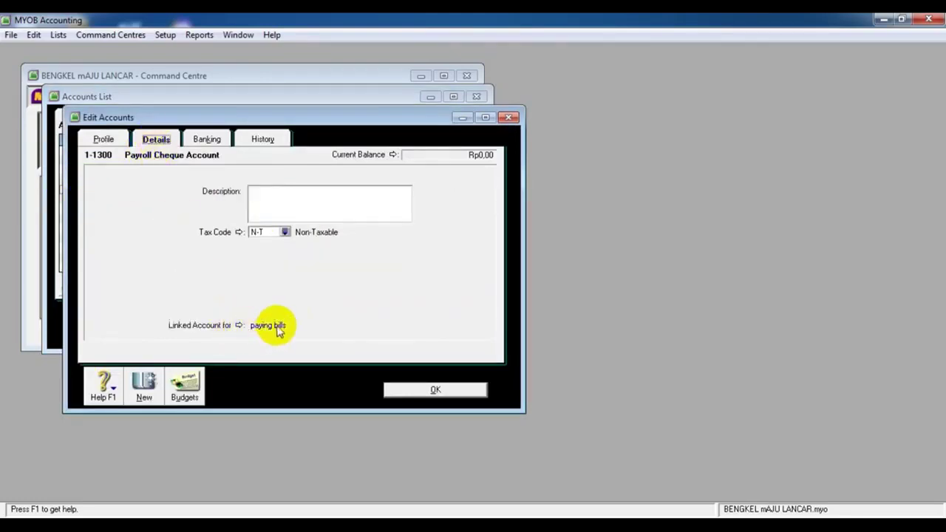
left_click(239, 325)
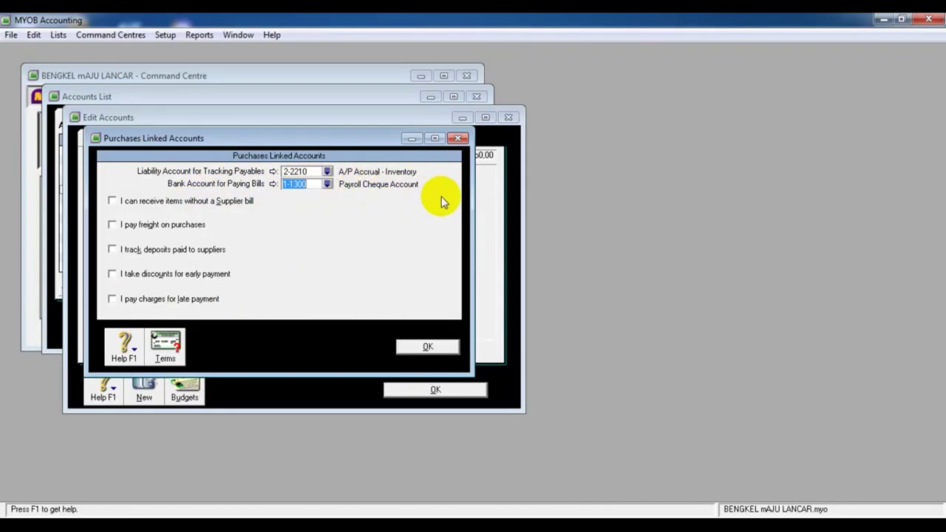
left_click(327, 171)
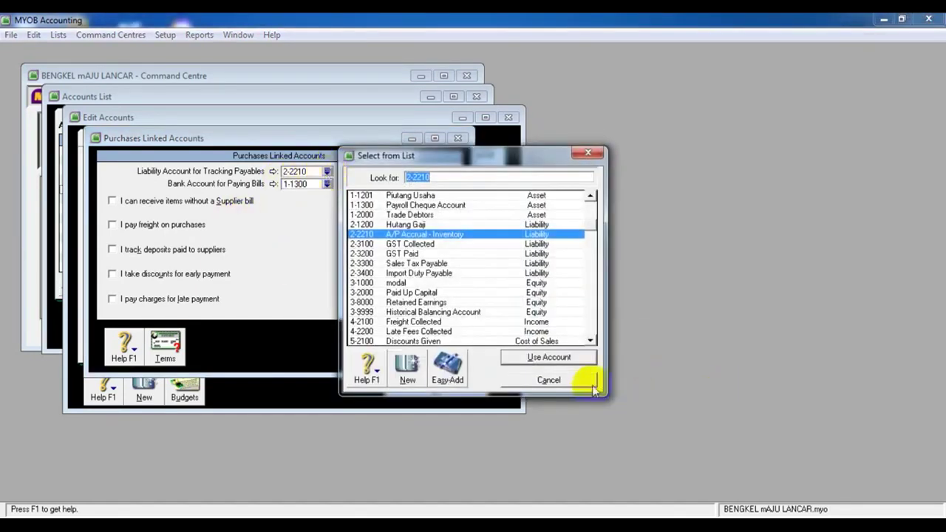
left_click(552, 380)
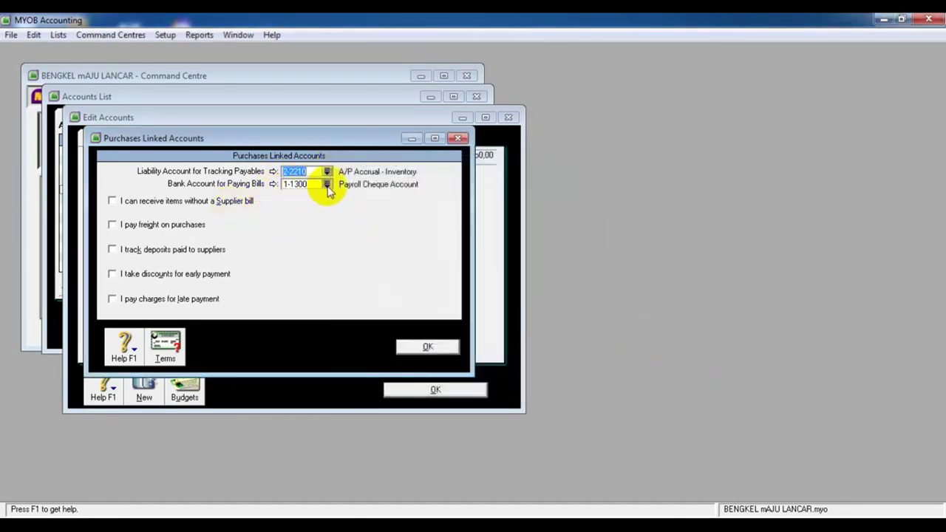
left_click(327, 184)
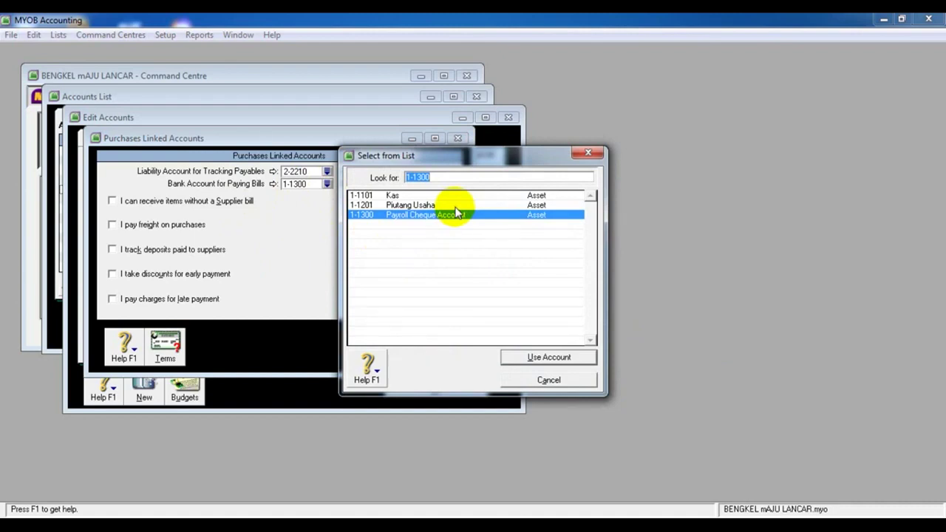
left_click(455, 206)
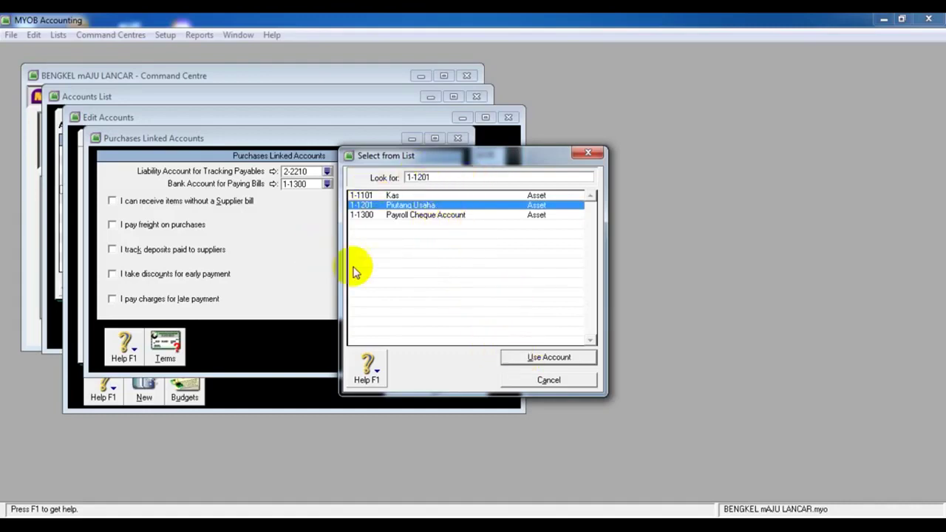
left_click(547, 357)
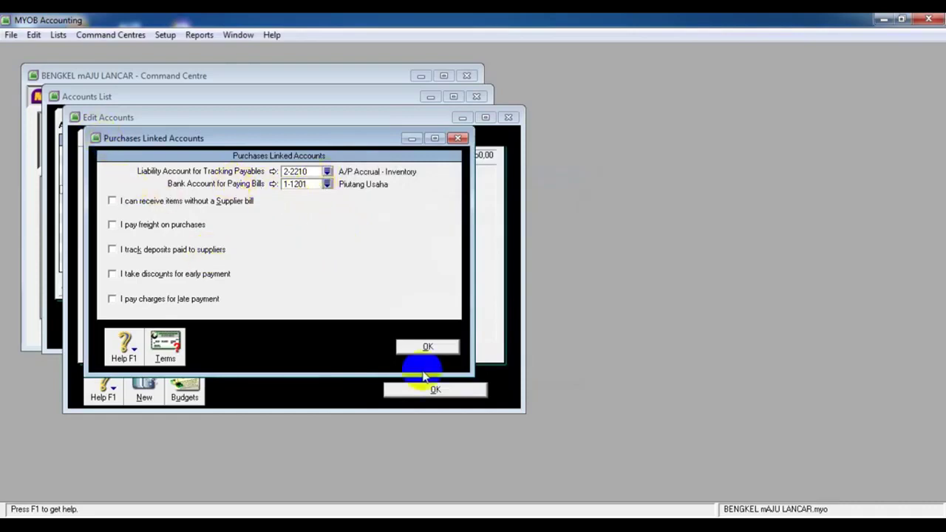
Confirm the relinked account and delete the 1-1300 Payroll Cheque Account
left_click(426, 345)
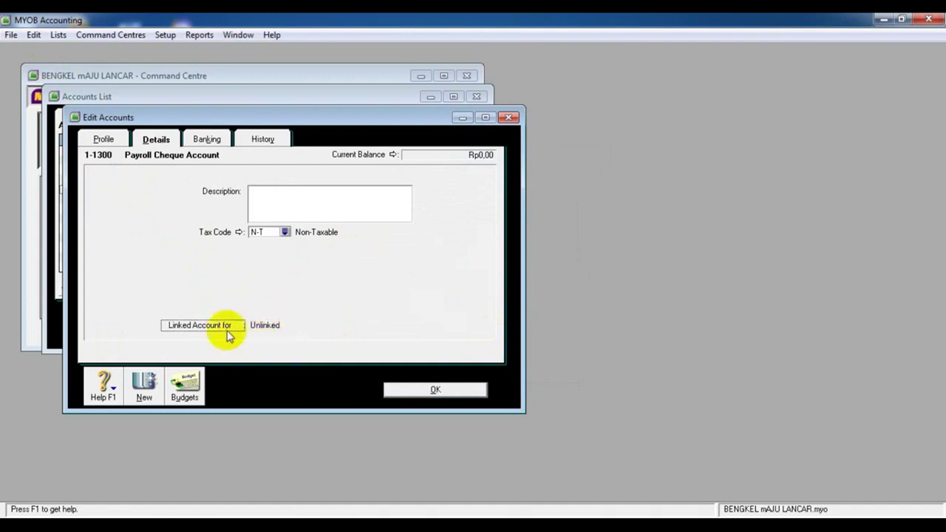
left_click(34, 35)
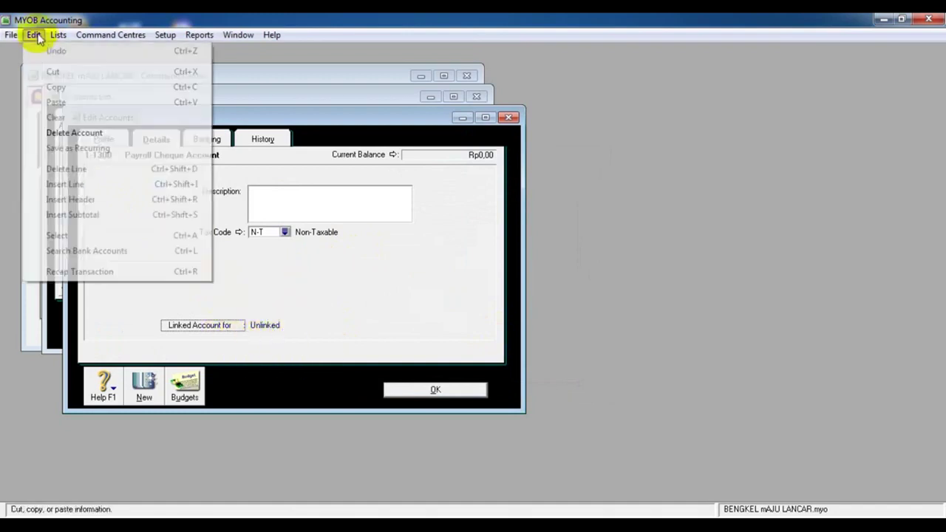
left_click(88, 133)
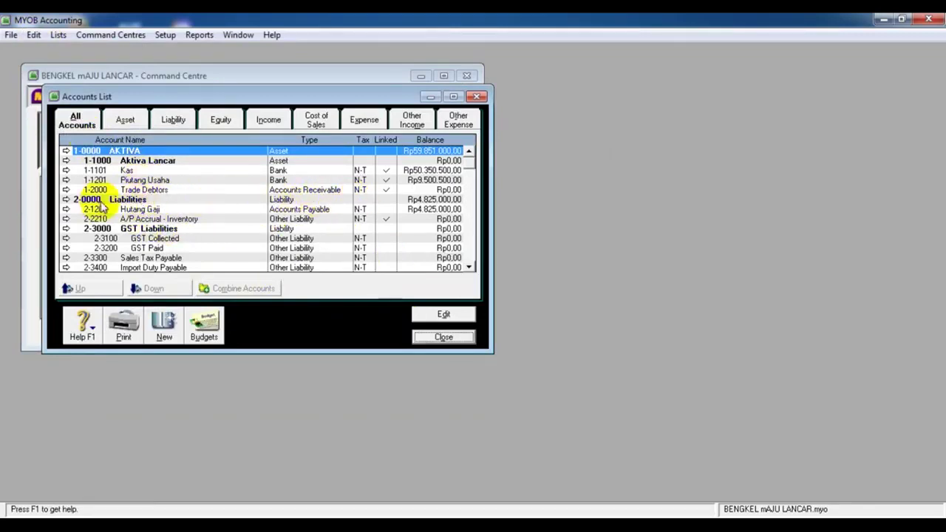
Close the Accounts List, reopen it once, then close it again
left_click(262, 316)
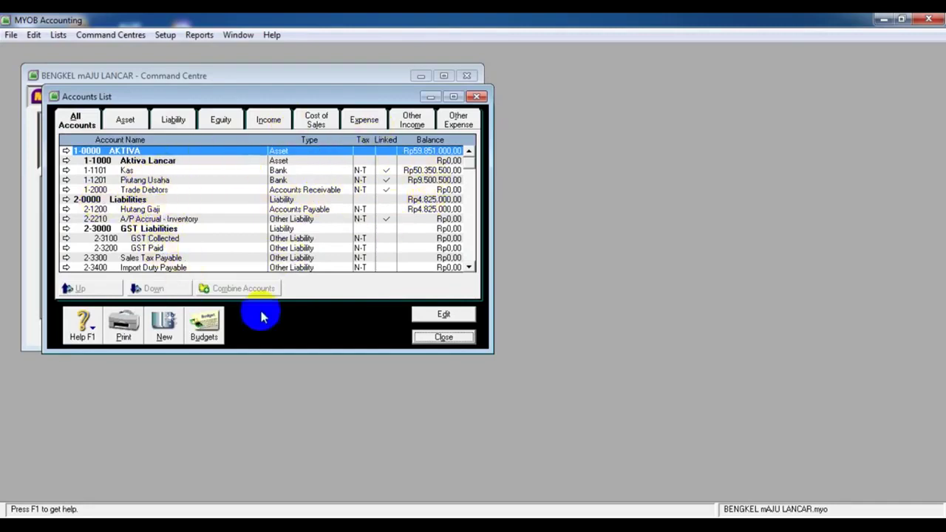
left_click(442, 337)
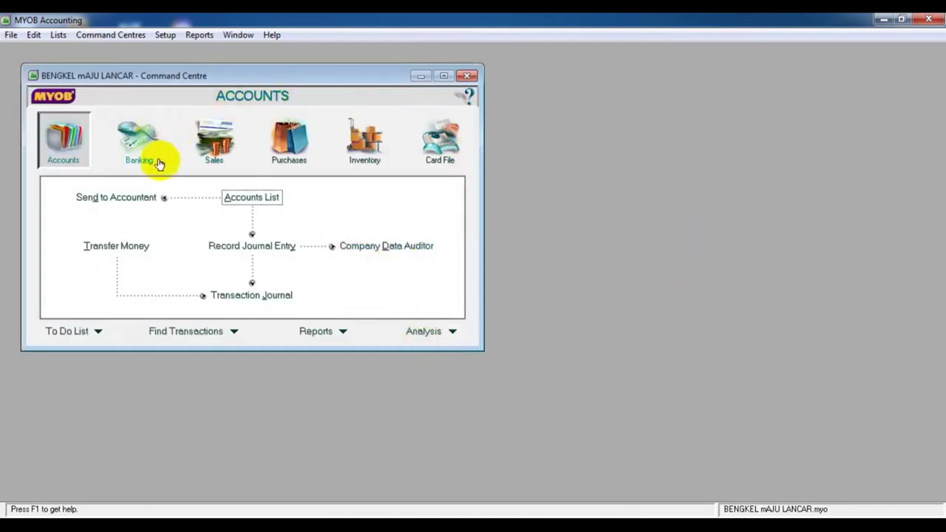
left_click(248, 196)
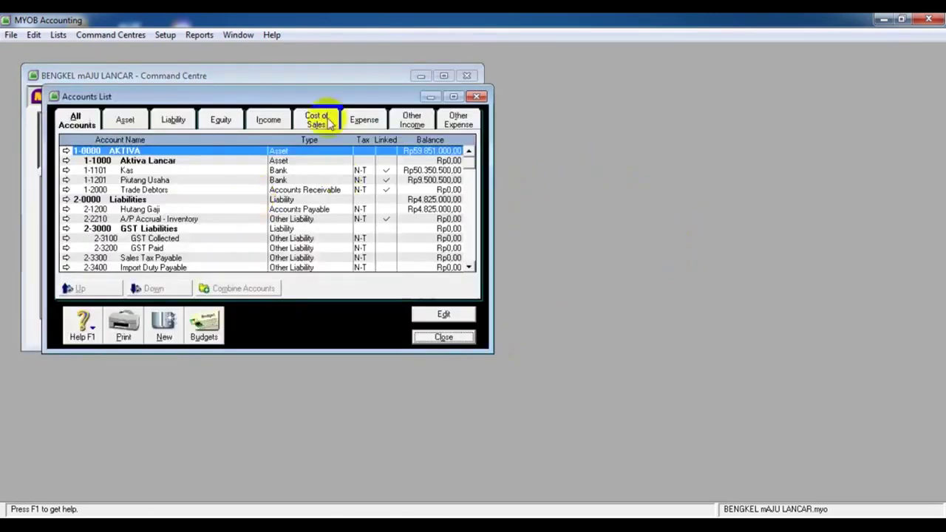
left_click(418, 339)
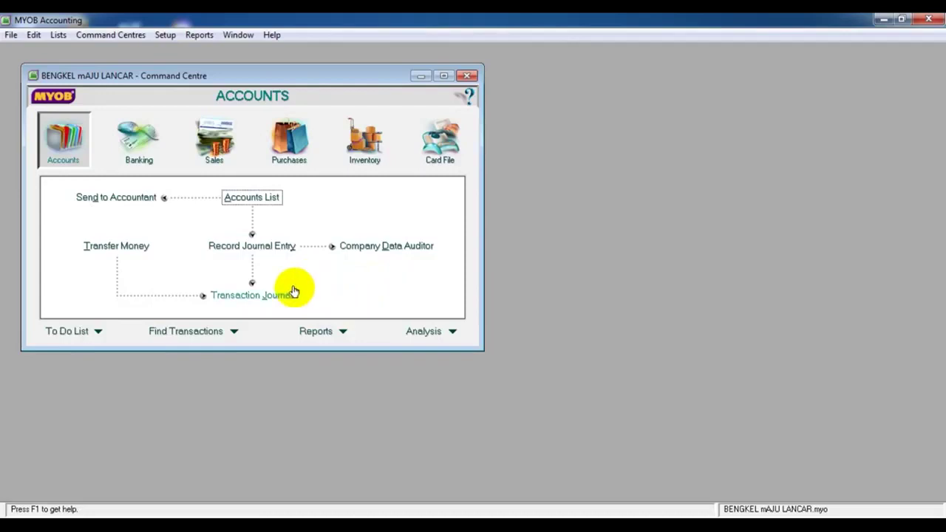
Show all transaction types in the Transaction Journal for 01/07/2006 to 26/07/2020
left_click(276, 300)
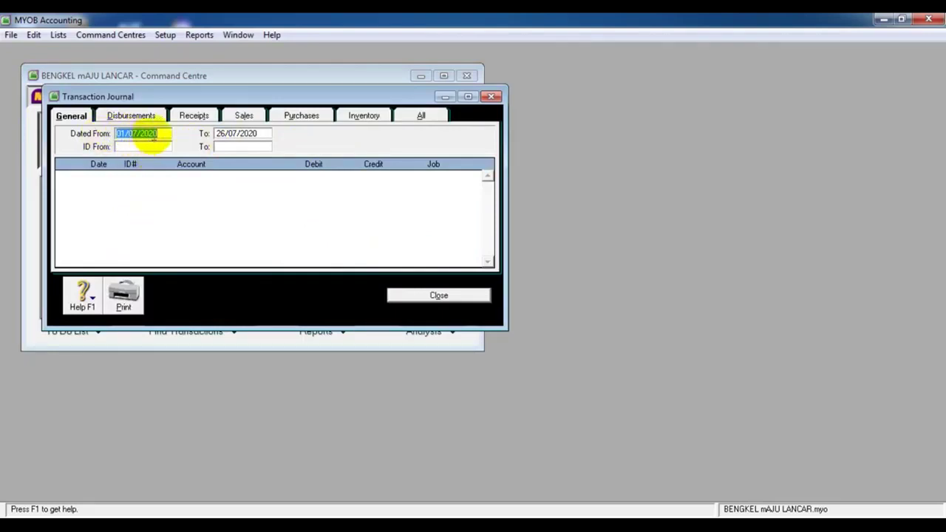
left_click(162, 134)
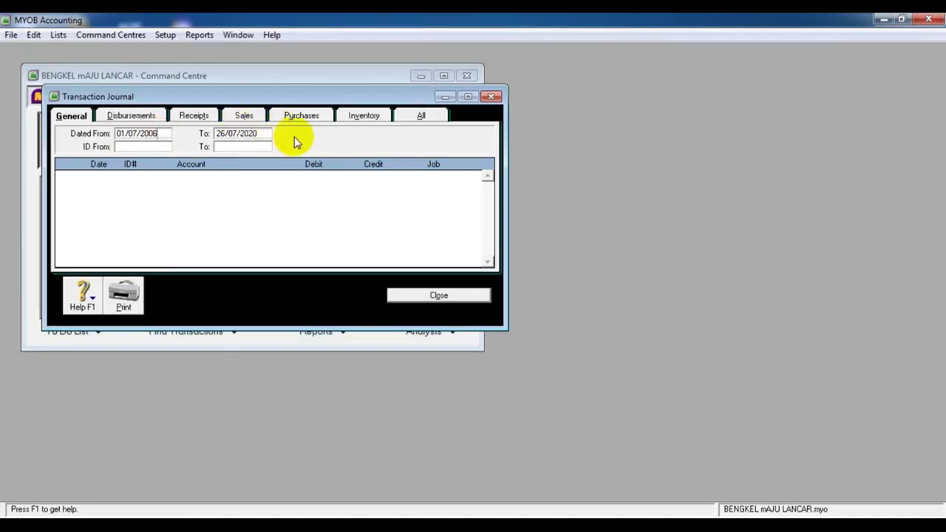
key("Tab")
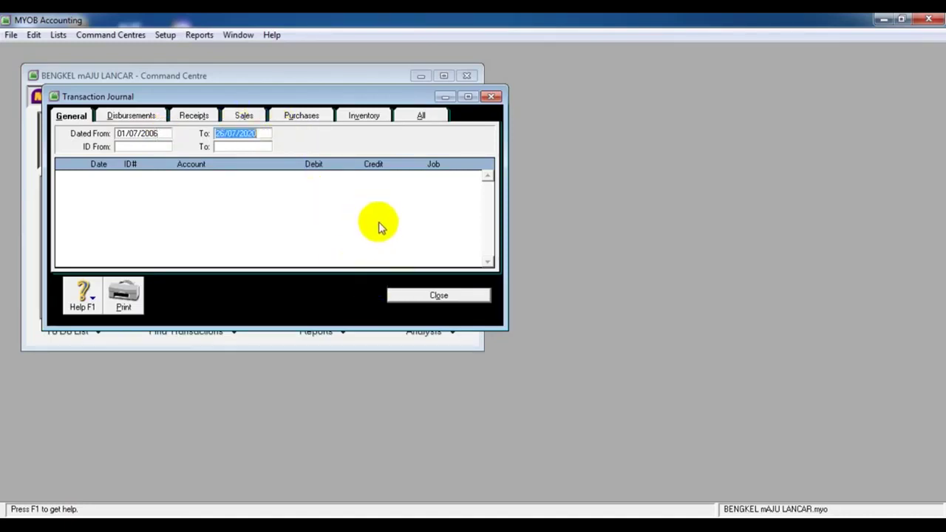
left_click(423, 115)
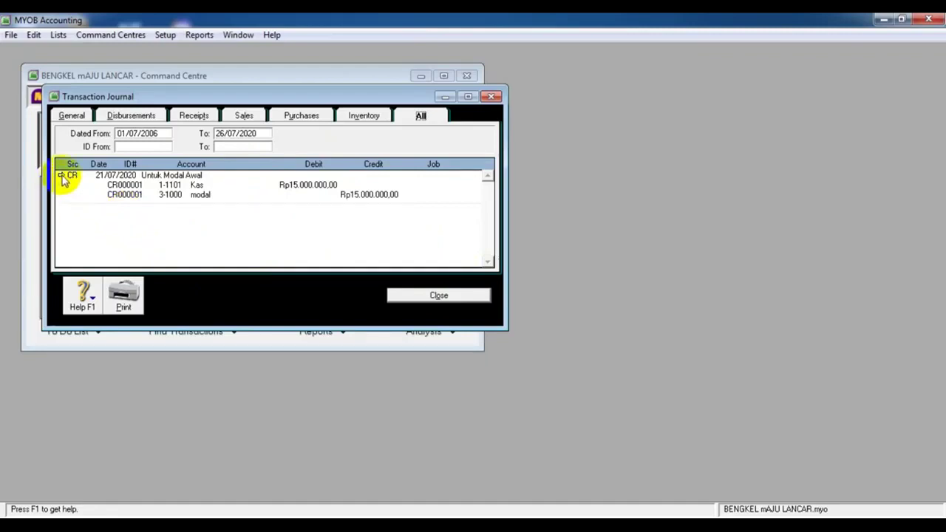
Review receipt CR000001 and its account list, cancel without changes, and close the Transaction Journal
left_click(62, 176)
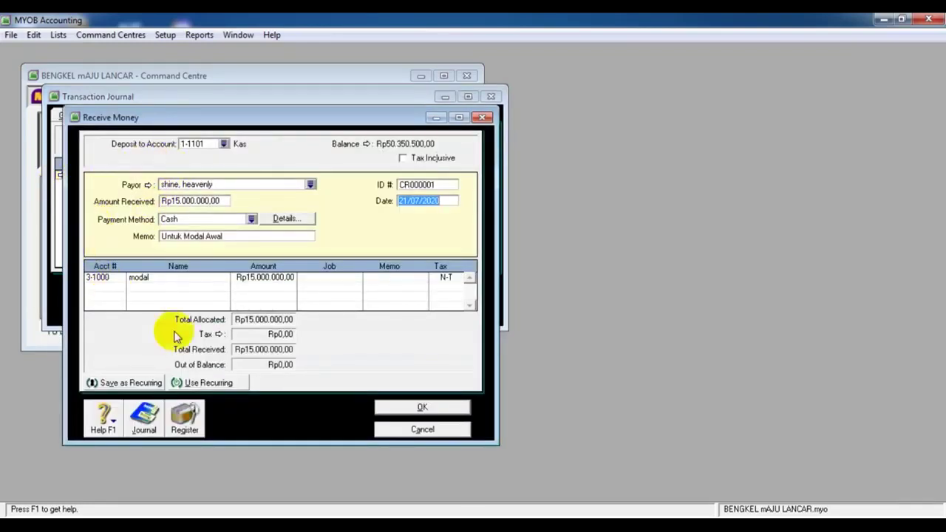
left_click(117, 278)
left_click(120, 278)
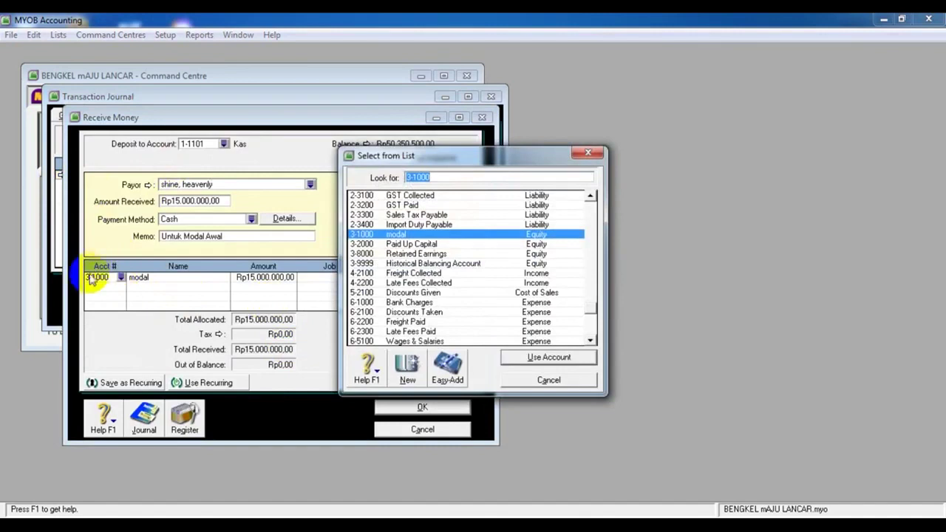
left_click(574, 380)
left_click(255, 284)
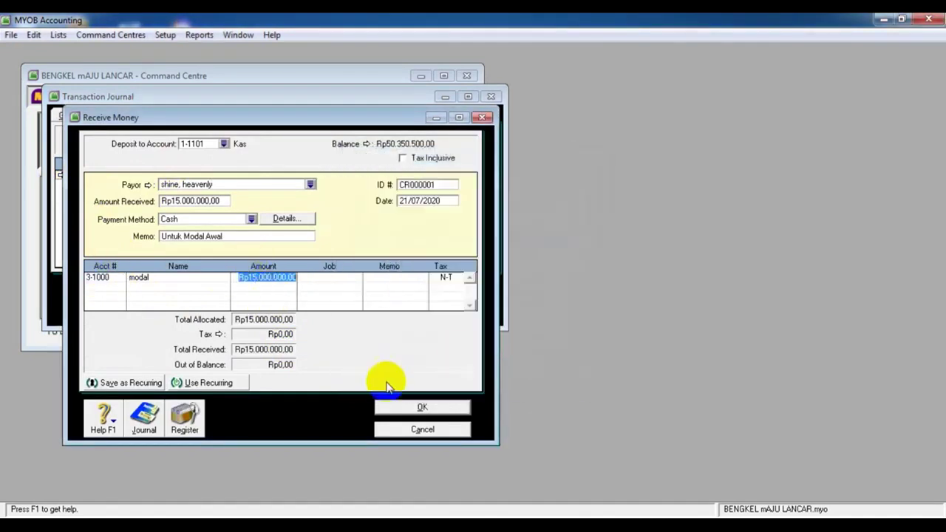
left_click(399, 430)
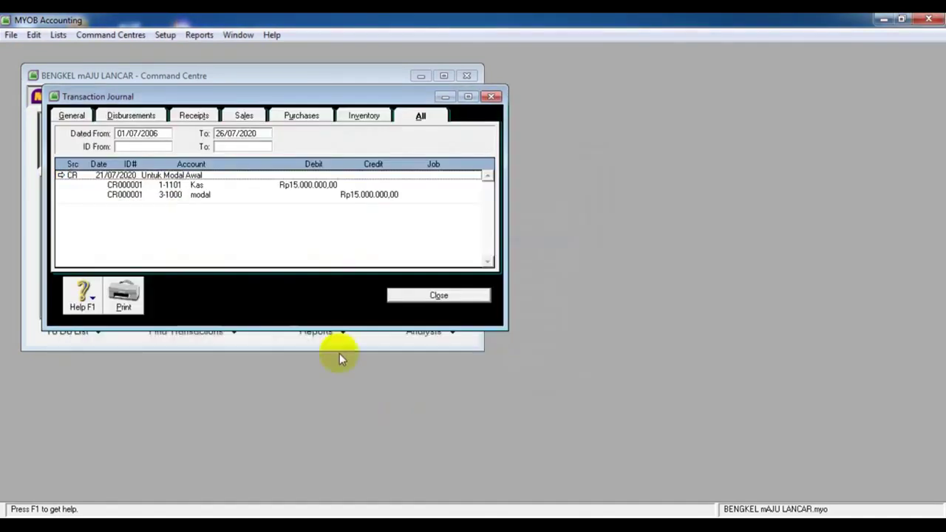
left_click(449, 297)
Browse the Command Centre areas, then open the Cards List from Card File
left_click(138, 153)
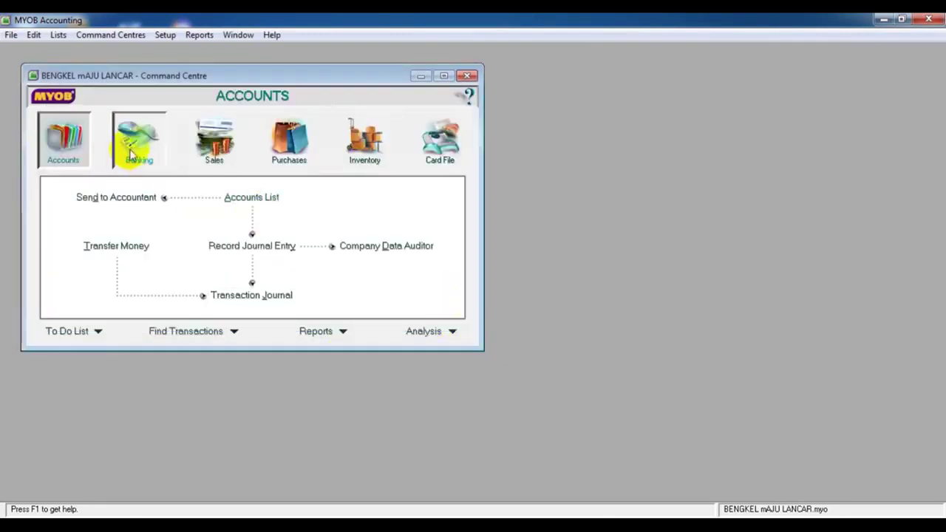
left_click(219, 156)
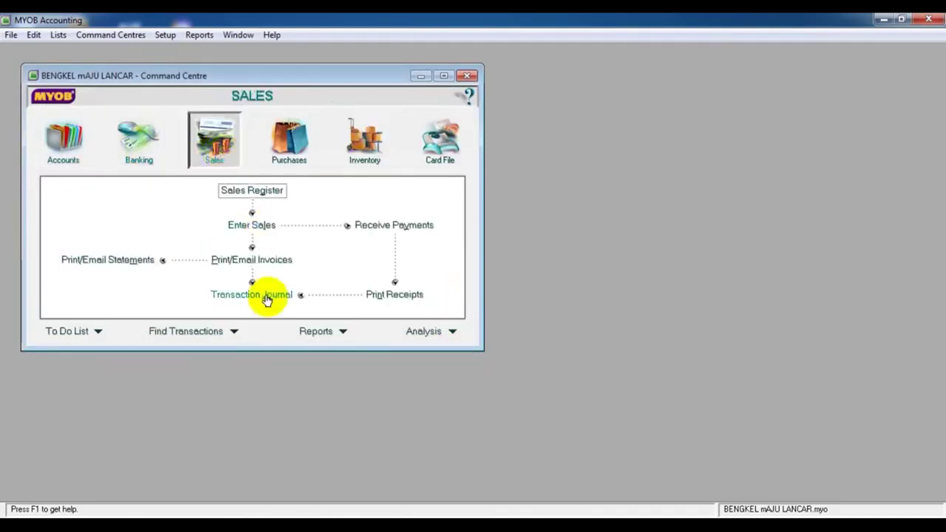
left_click(130, 153)
left_click(289, 142)
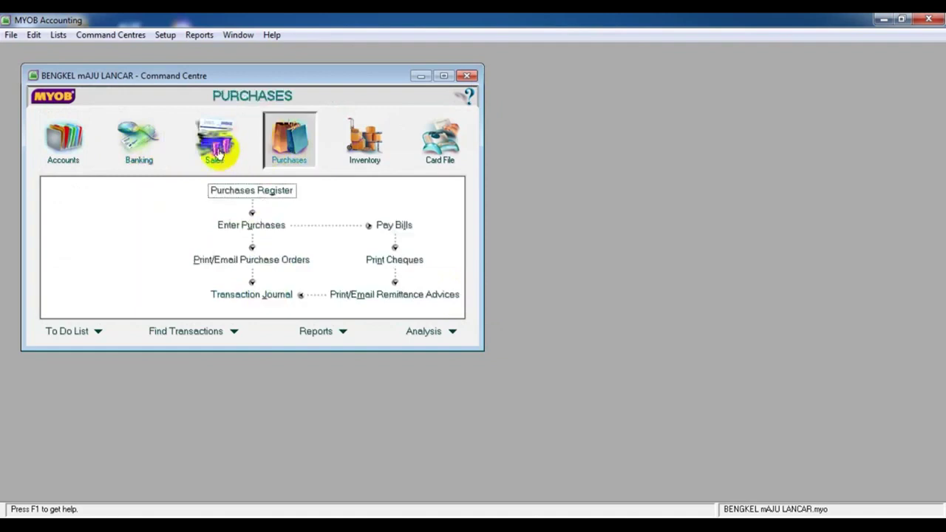
left_click(218, 145)
left_click(300, 146)
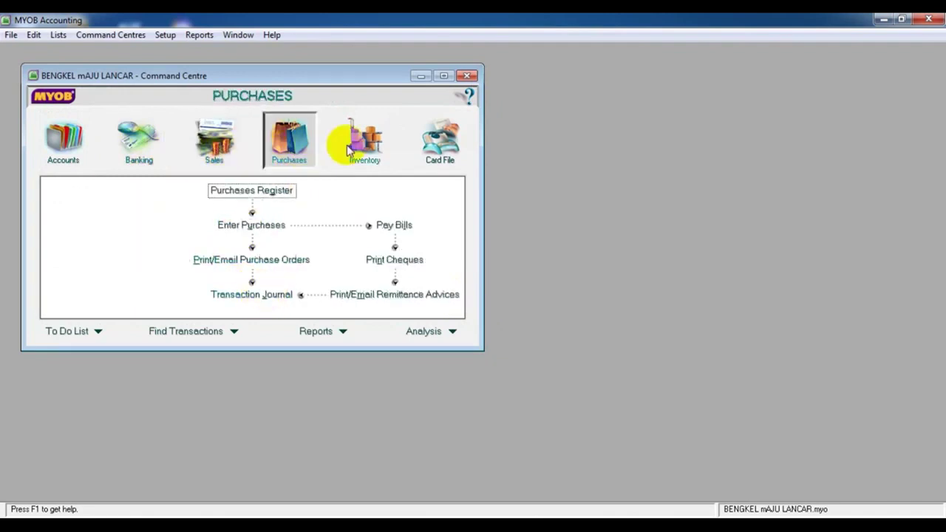
left_click(362, 144)
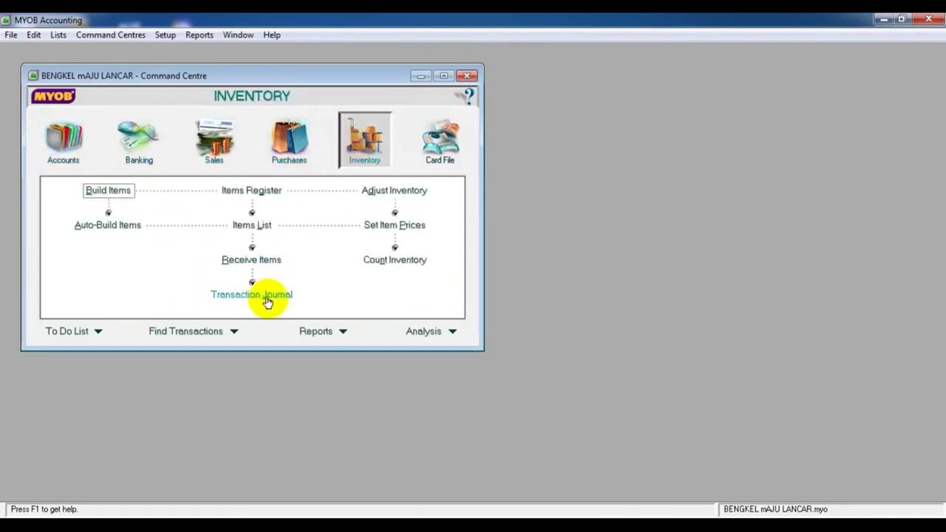
left_click(72, 145)
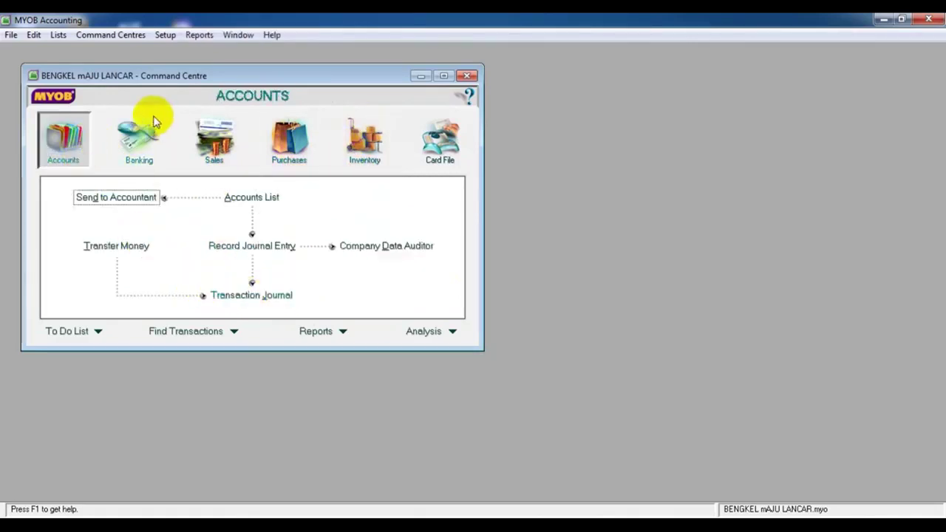
left_click(140, 135)
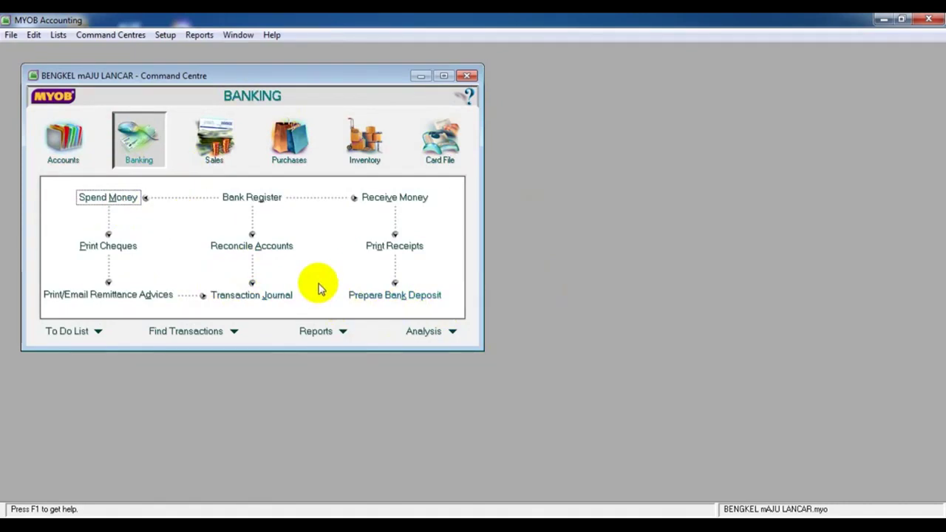
left_click(445, 151)
left_click(254, 198)
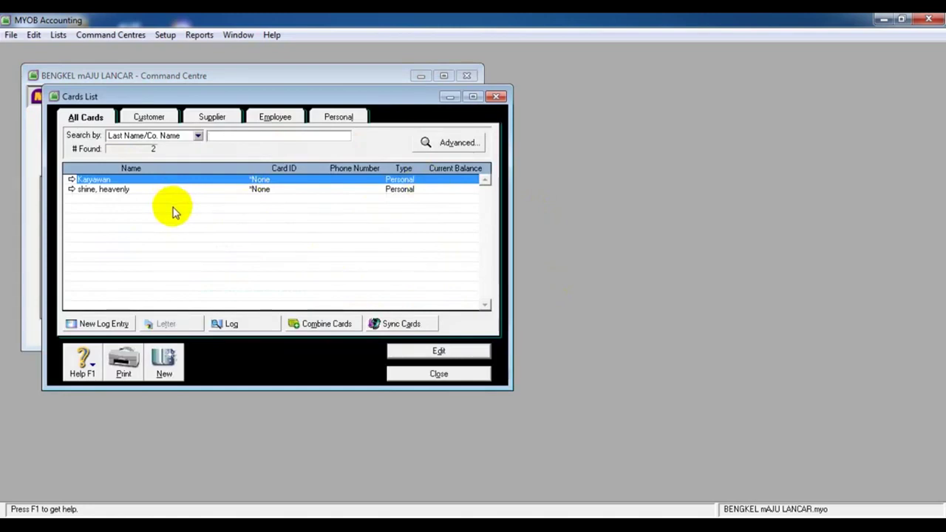
Start a new card set to Employee type with Company designation
left_click(149, 118)
left_click(83, 118)
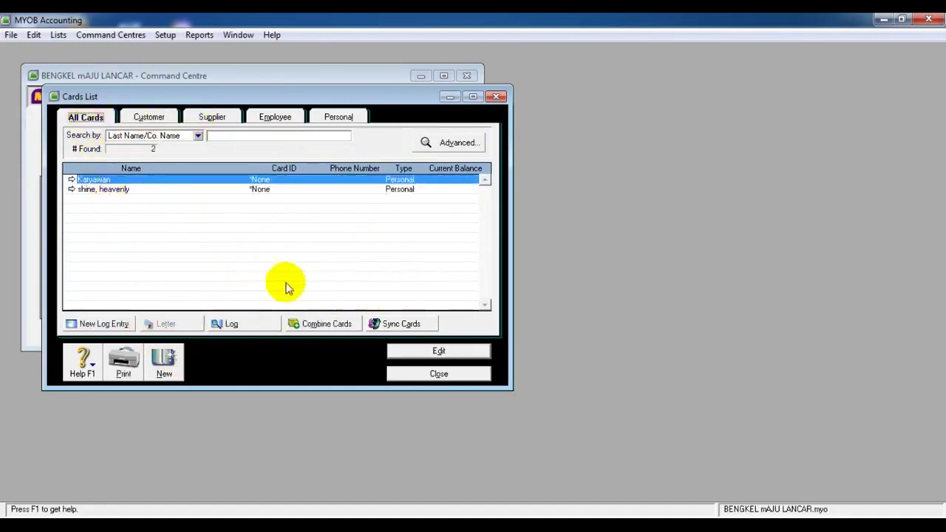
left_click(181, 369)
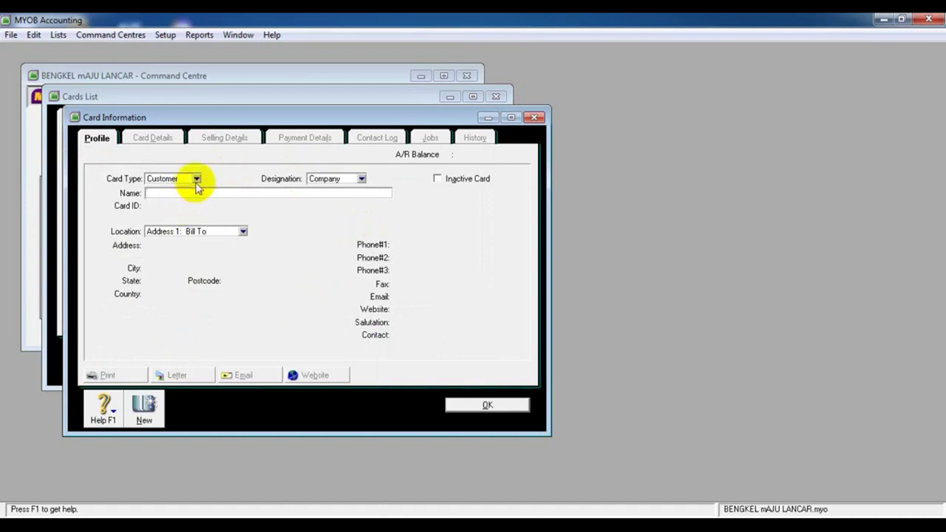
left_click(196, 179)
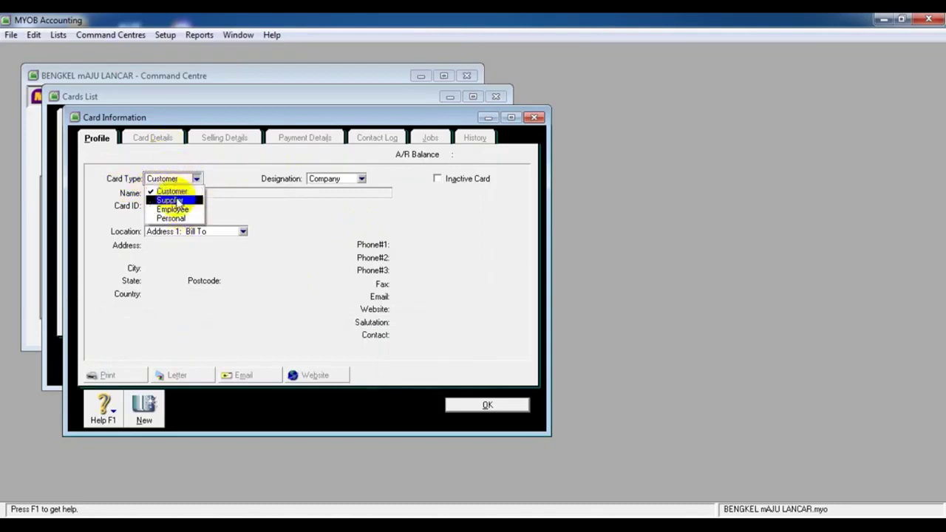
left_click(178, 200)
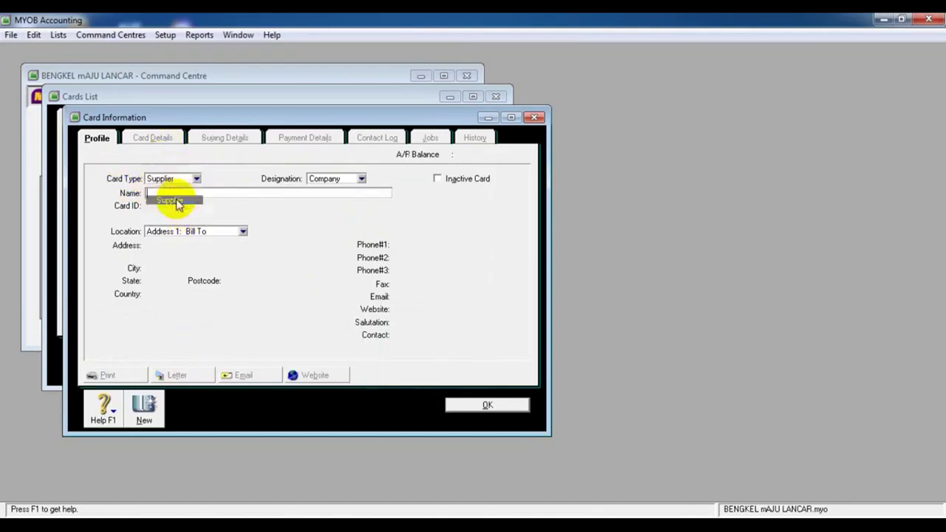
left_click(361, 179)
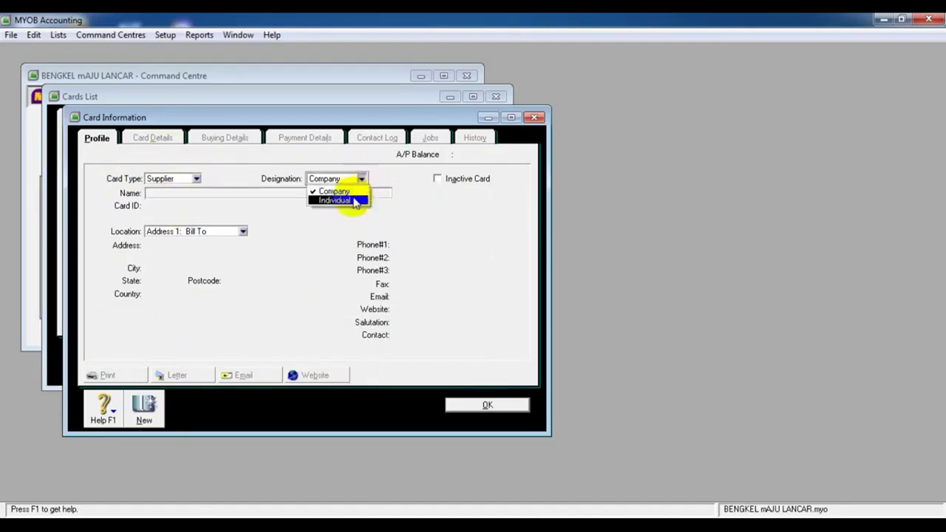
left_click(352, 199)
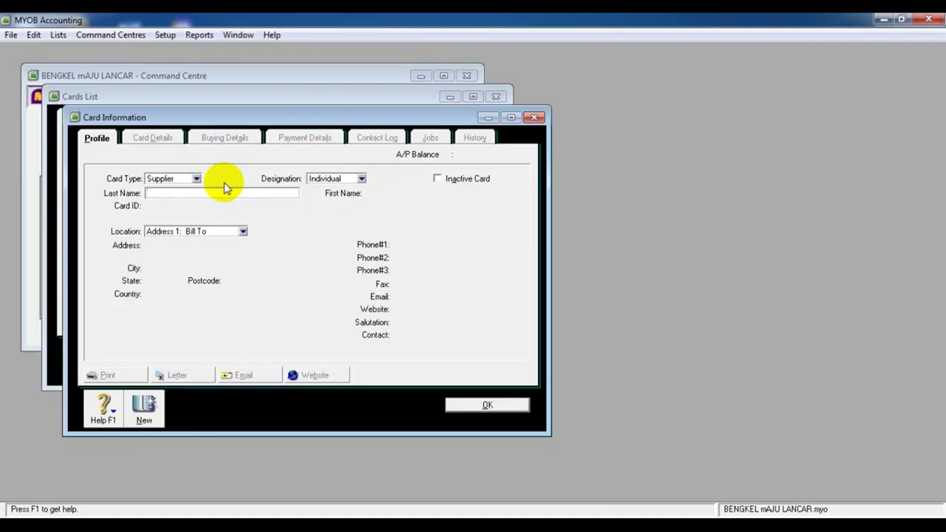
left_click(197, 179)
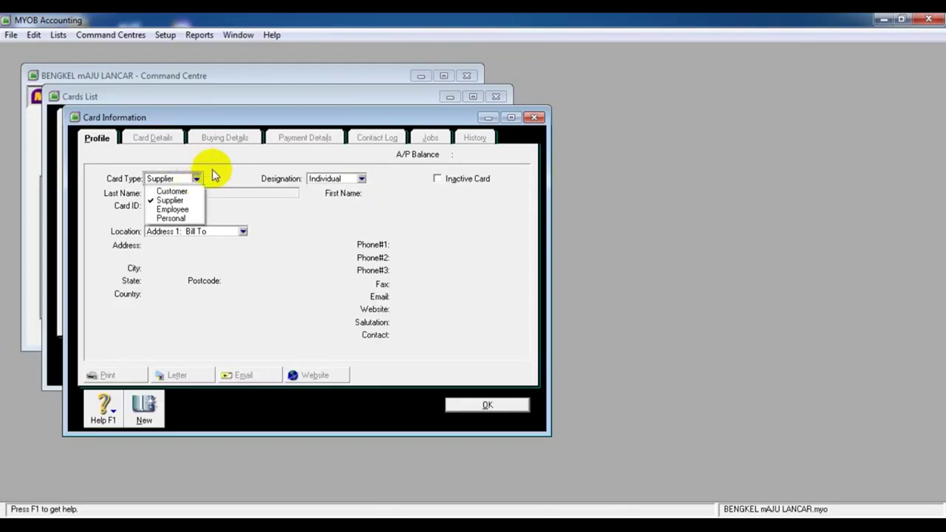
left_click(181, 209)
left_click(362, 179)
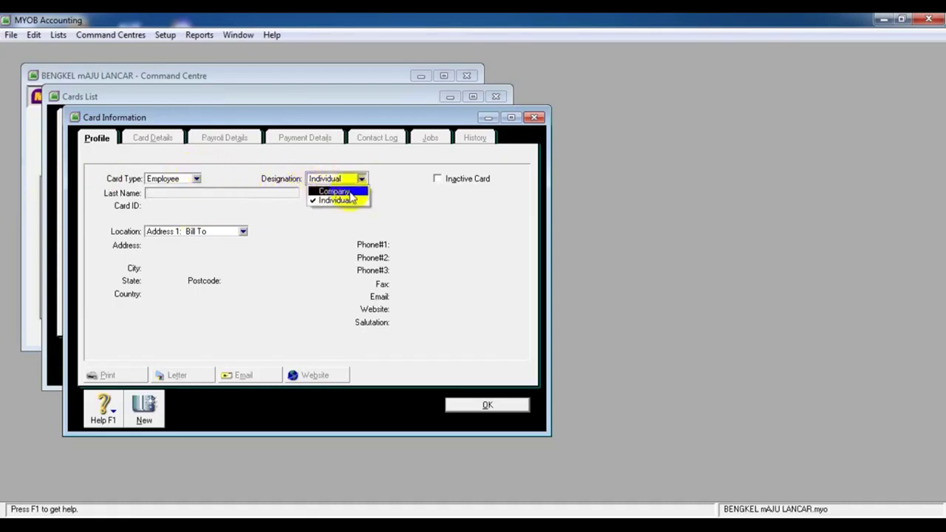
left_click(333, 191)
left_click(197, 179)
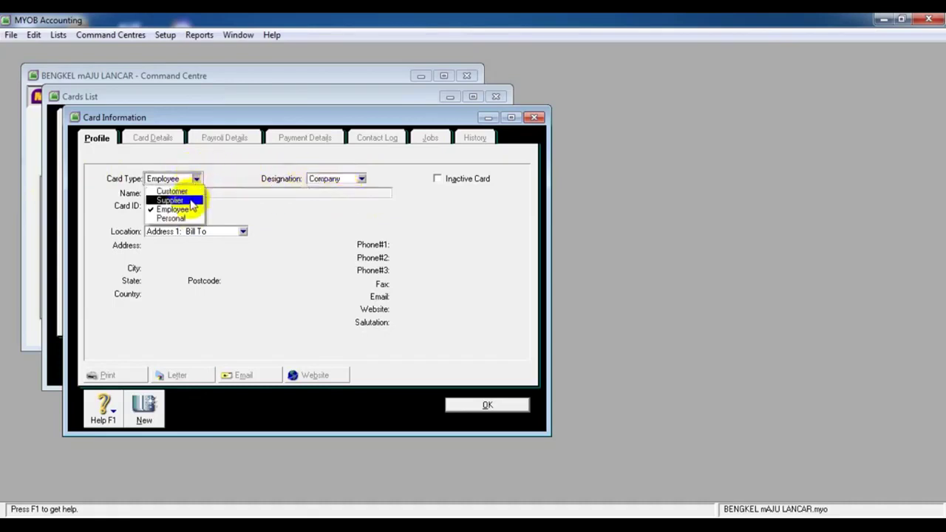
left_click(186, 211)
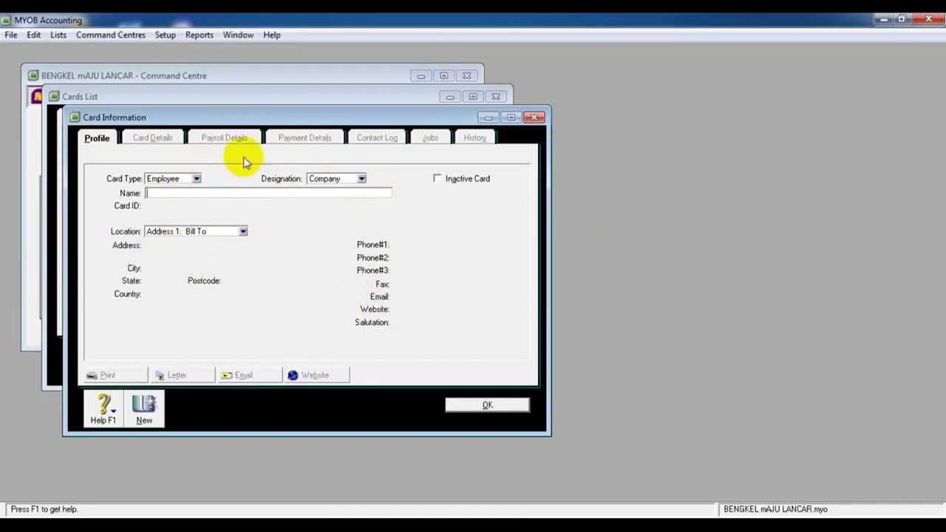
Name the new card PT.PLN and save it
left_click(195, 194)
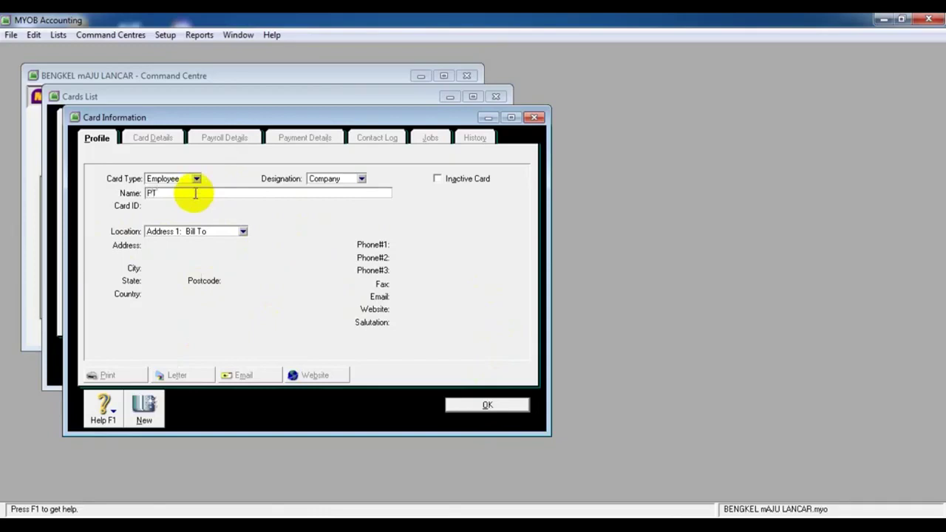
type("PT PLN")
key("Tab")
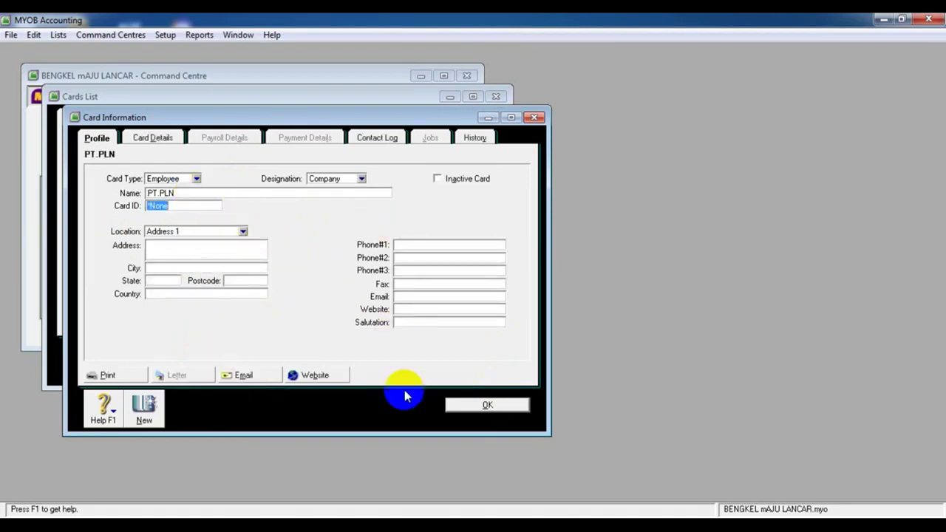
left_click(463, 406)
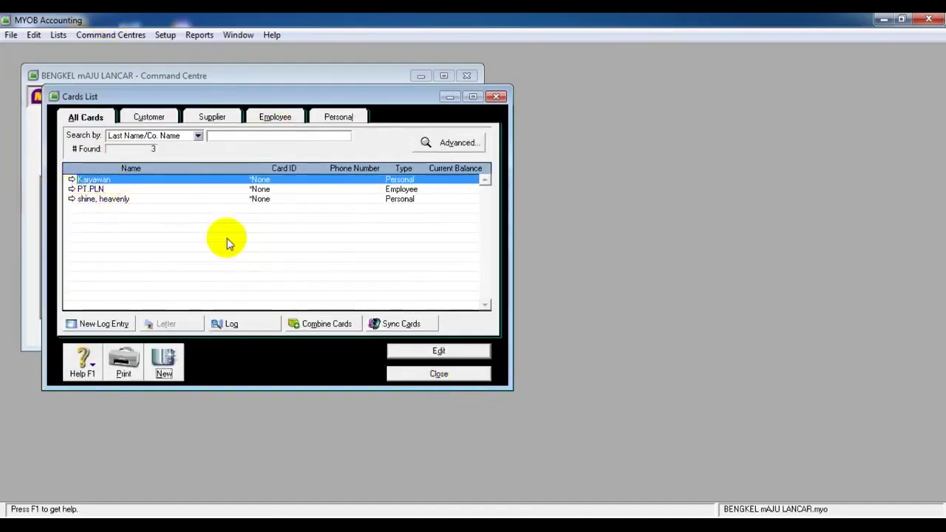
Close the Cards List, then open and dismiss the Analysis list without choosing anything
left_click(436, 374)
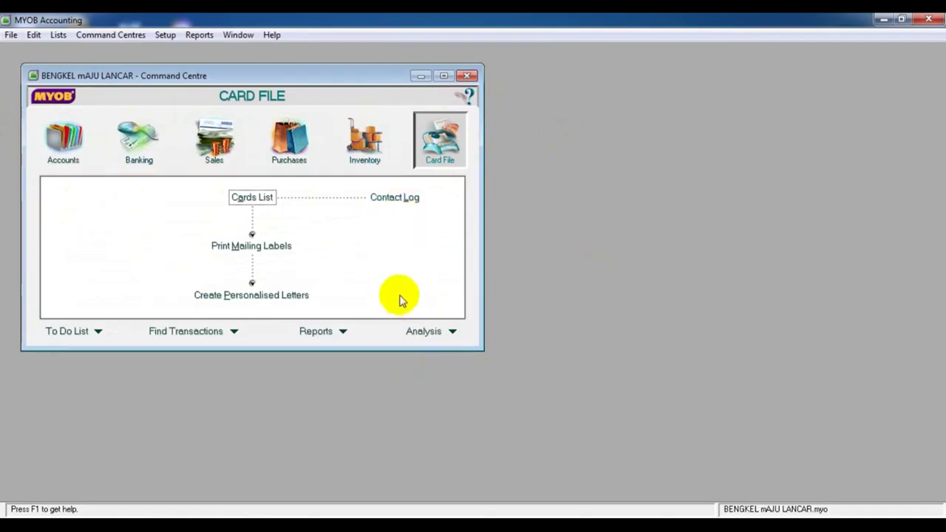
left_click(452, 331)
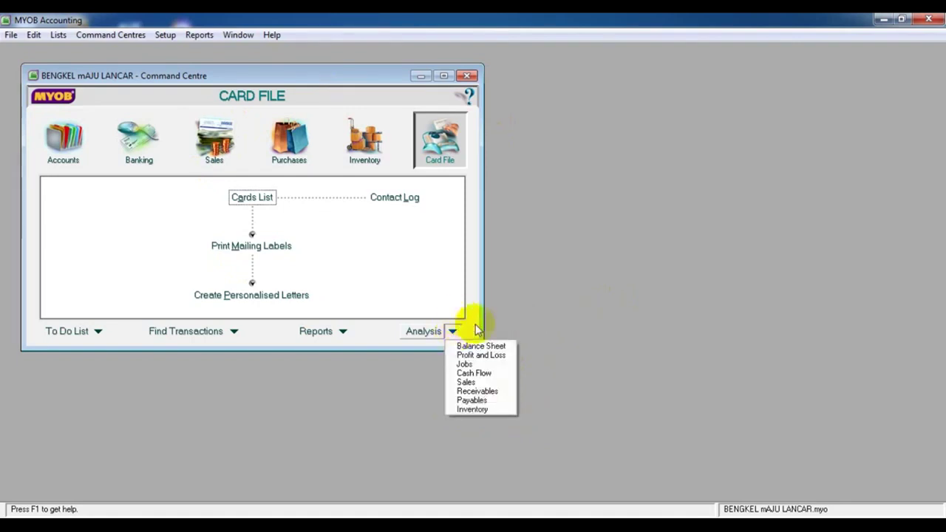
left_click(435, 353)
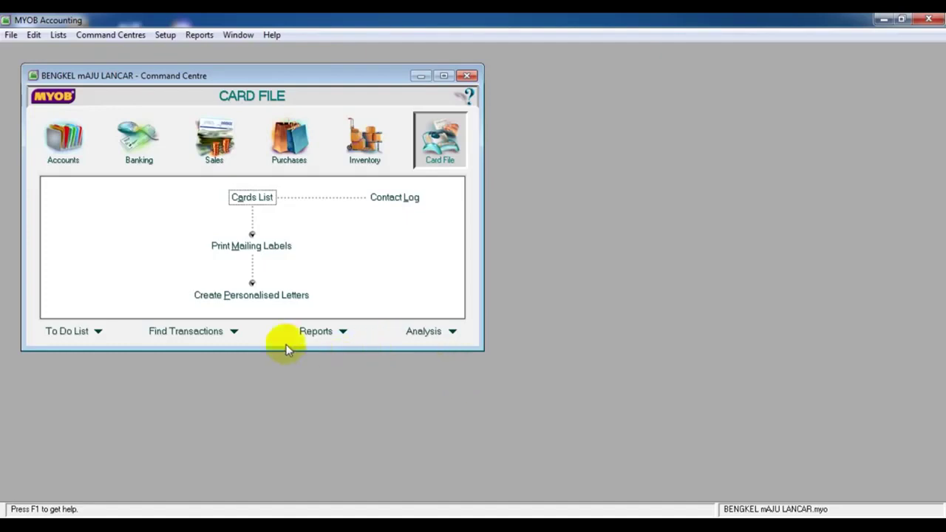
Open the Index to Reports on its Accounts reports tab
left_click(200, 37)
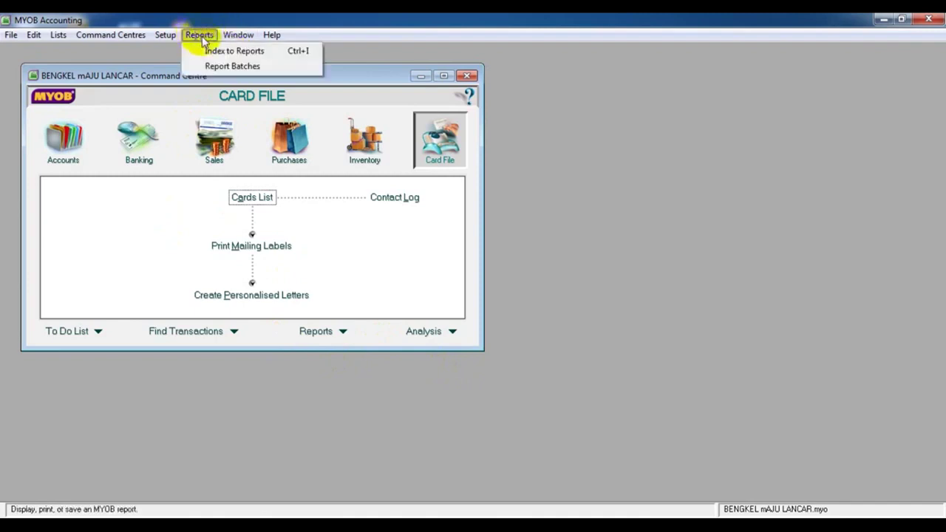
left_click(217, 53)
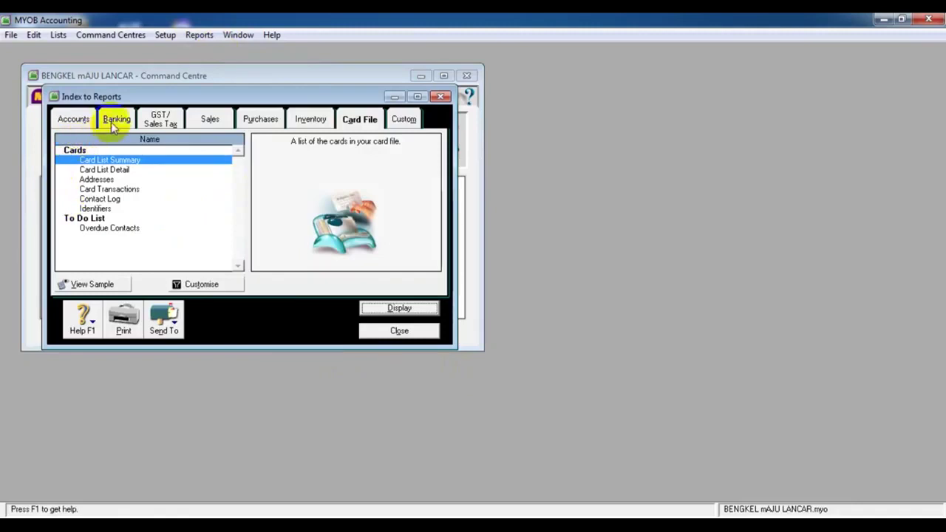
left_click(408, 122)
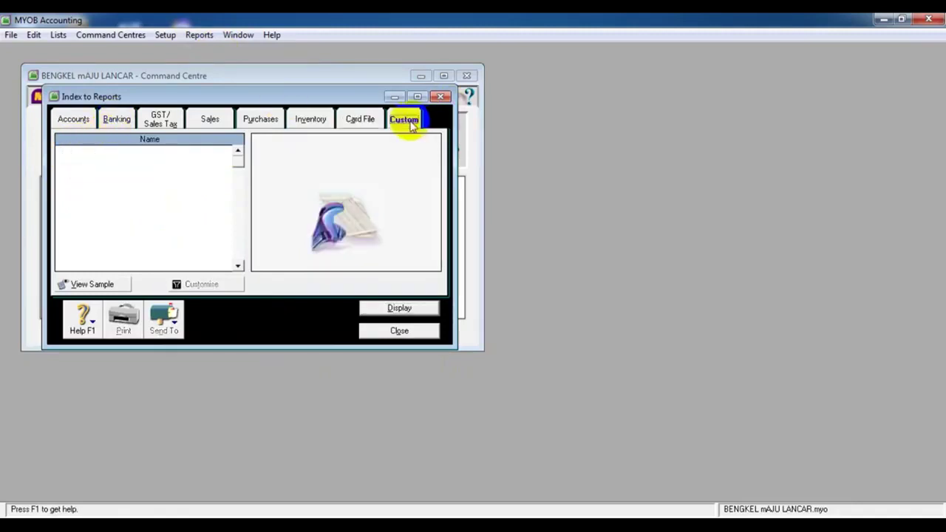
left_click(116, 120)
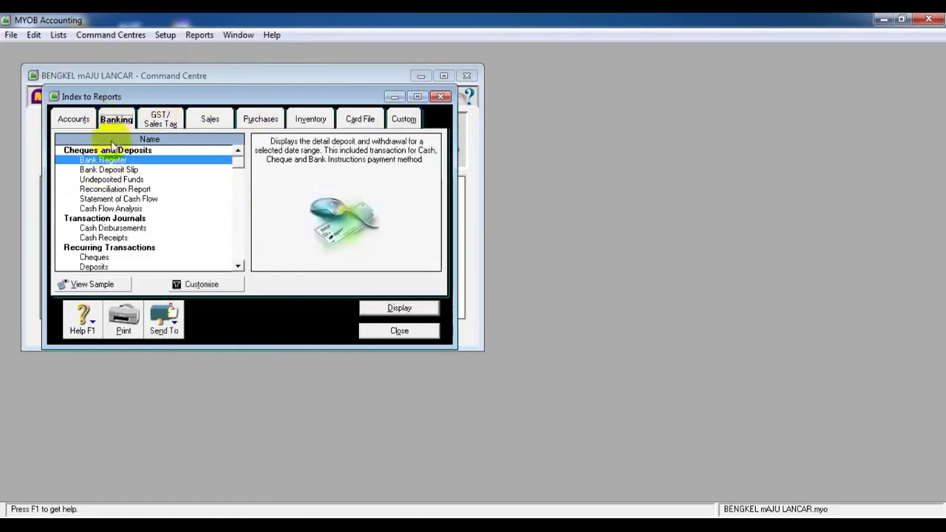
left_click(75, 121)
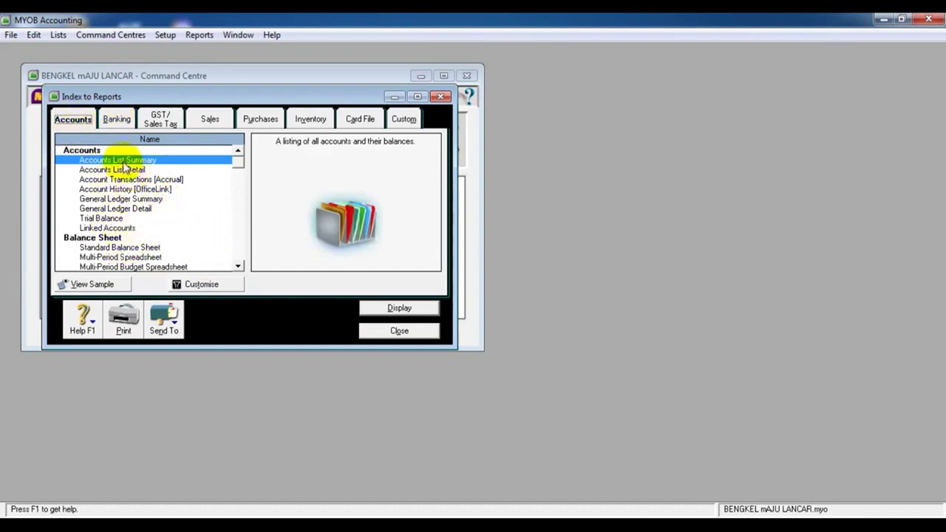
Select the Standard Balance Sheet and display it for December 2006
left_click(237, 266)
left_click(238, 266)
left_click(238, 266)
scroll(238, 267, "down", 3)
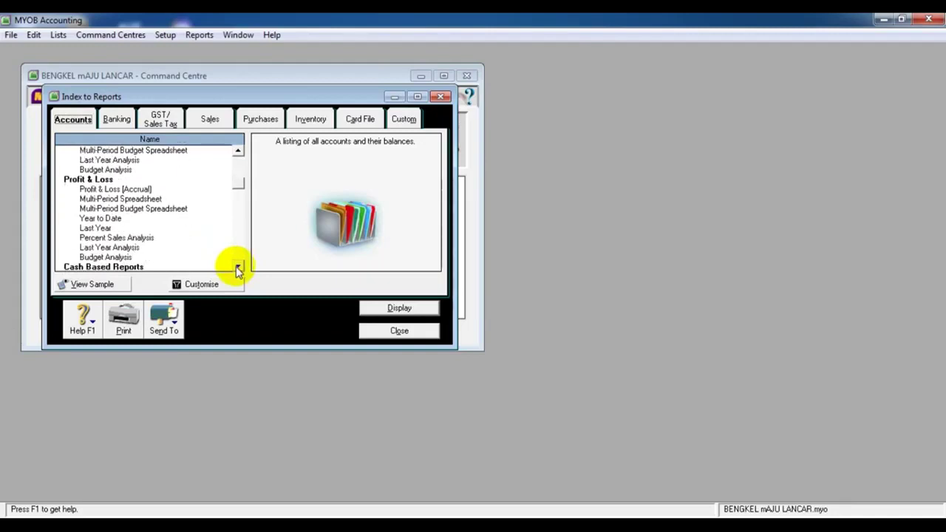
scroll(237, 266, "down", 5)
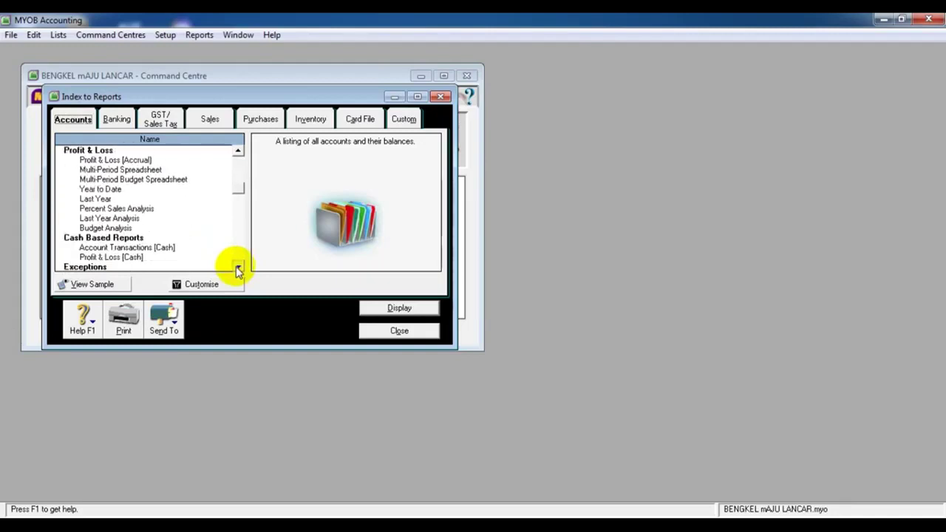
left_click_drag(233, 207, 238, 154)
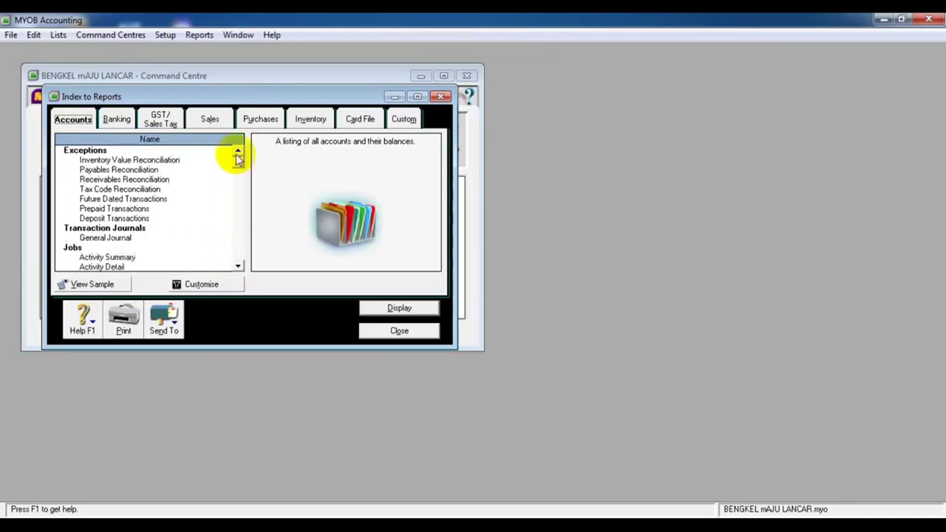
scroll(237, 266, "down", 5)
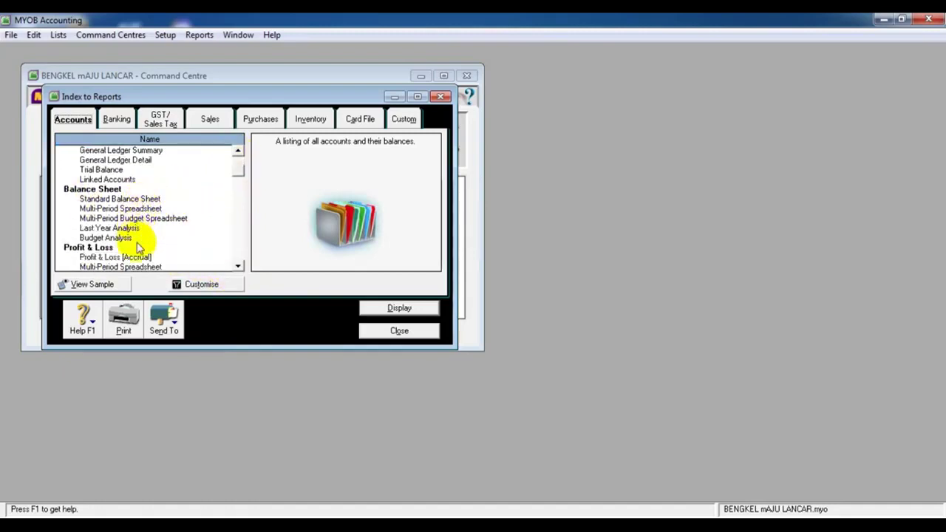
left_click(147, 200)
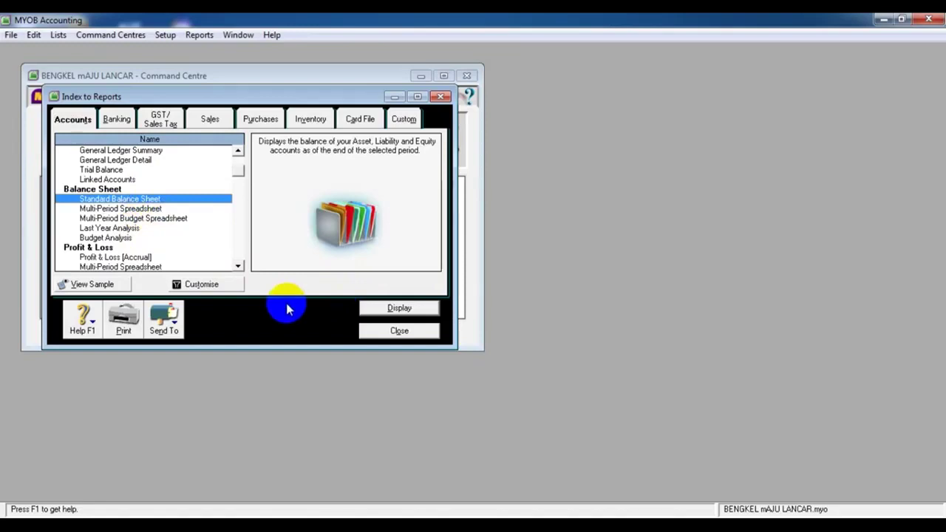
left_click(388, 308)
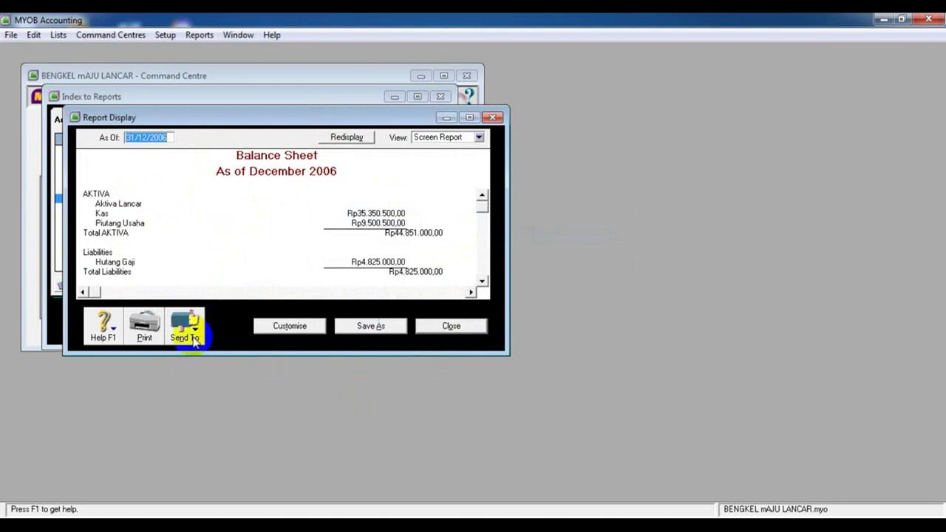
Start a PDF export of the balance sheet, cancel it, and close the report window
left_click(194, 337)
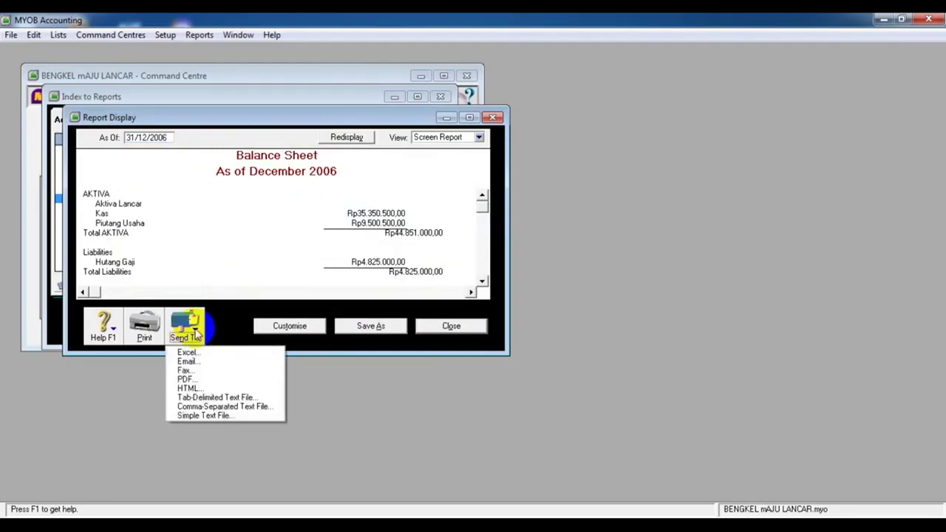
left_click(195, 379)
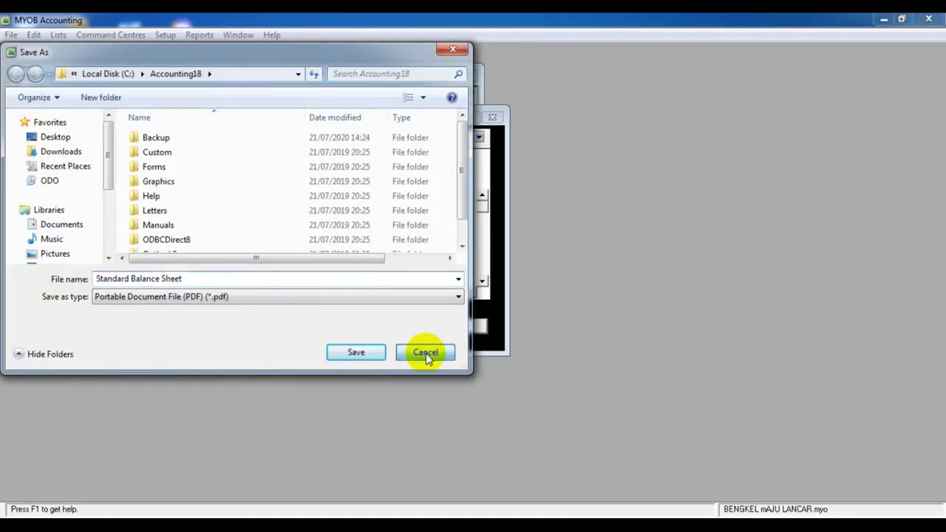
left_click(426, 354)
left_click(436, 329)
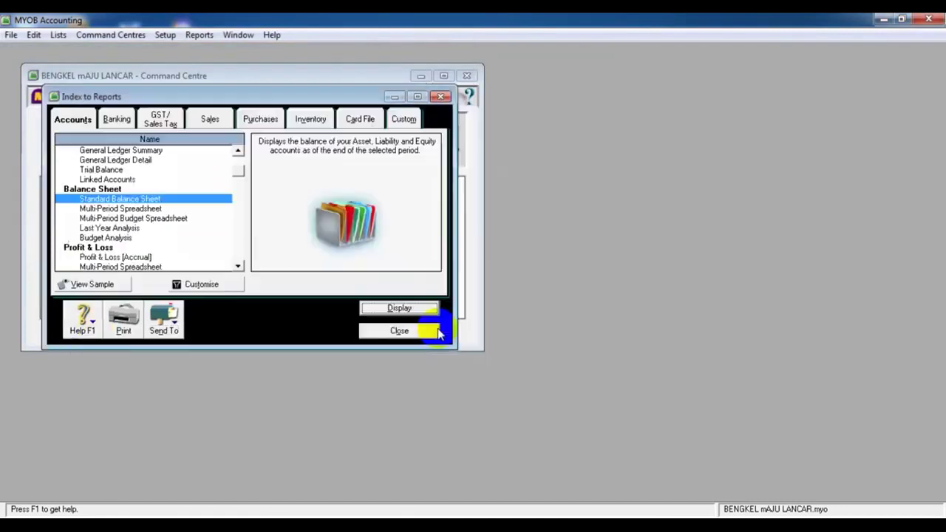
Close the Index to Reports and browse the Command Centre areas, ending on Accounts
left_click(384, 332)
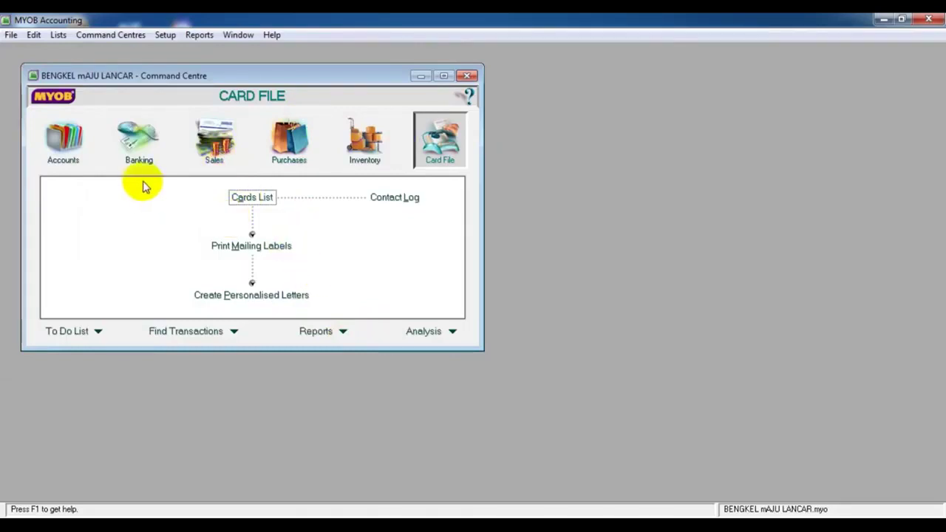
left_click(140, 151)
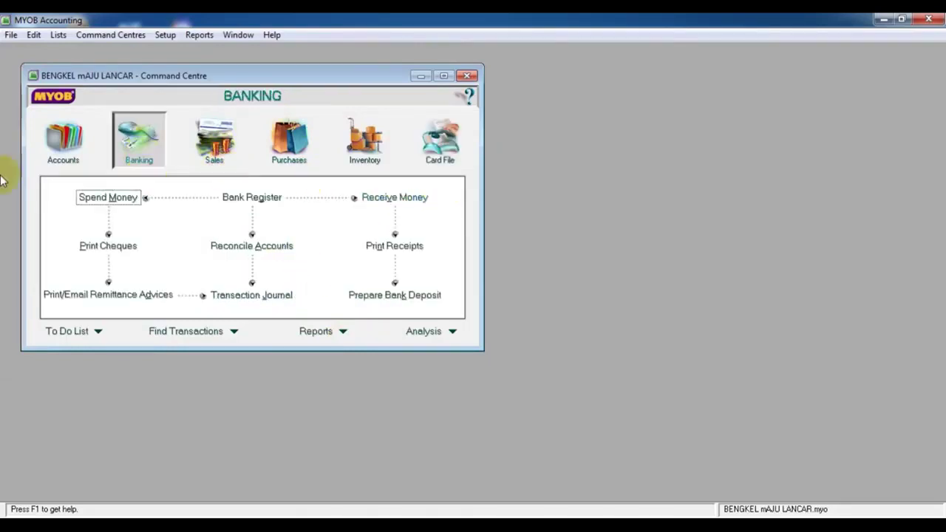
left_click(83, 157)
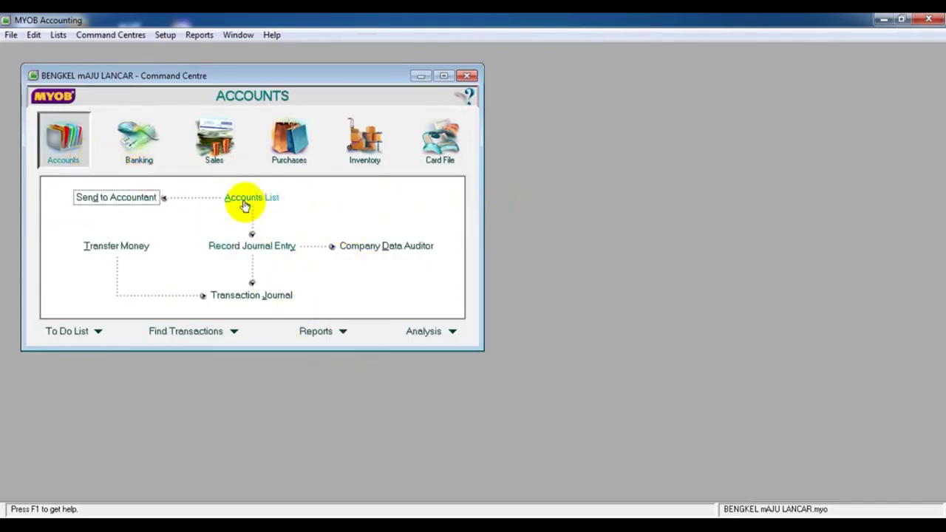
left_click(148, 160)
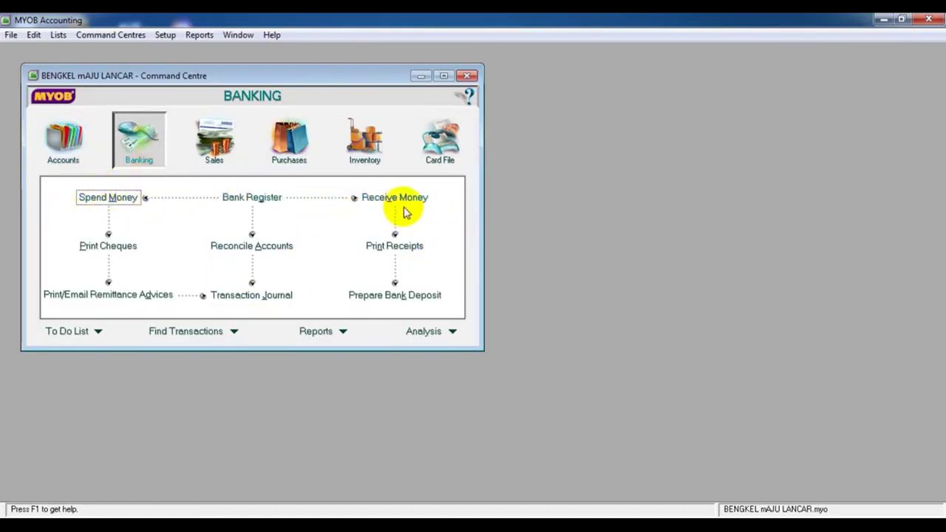
left_click(233, 158)
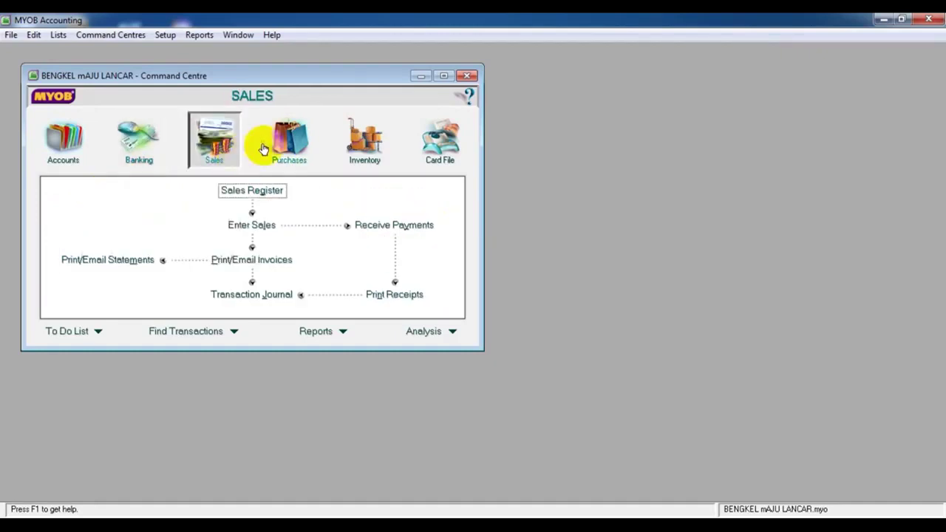
left_click(308, 149)
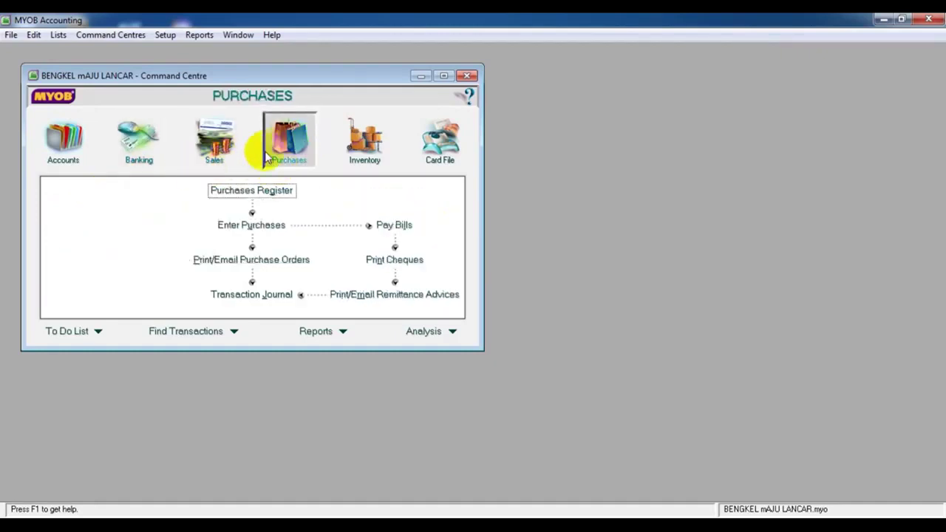
left_click(220, 144)
left_click(288, 144)
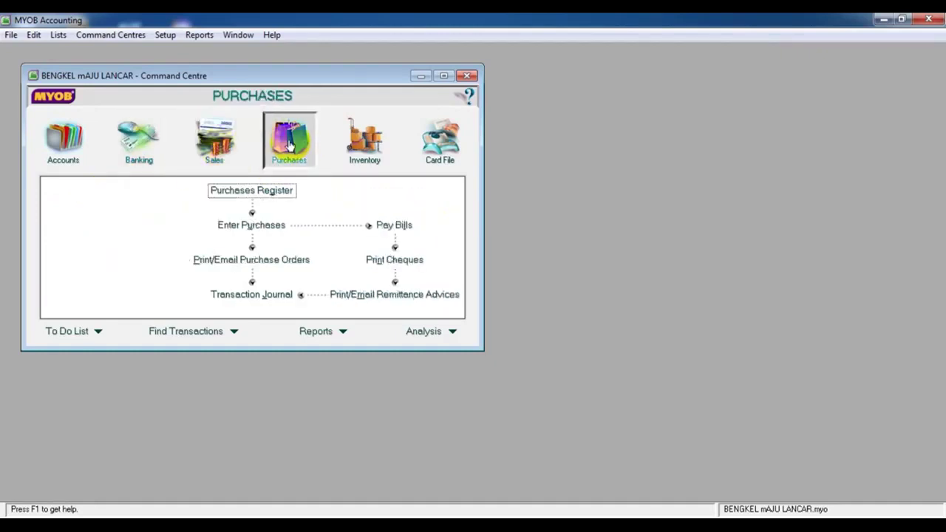
left_click(222, 148)
left_click(284, 144)
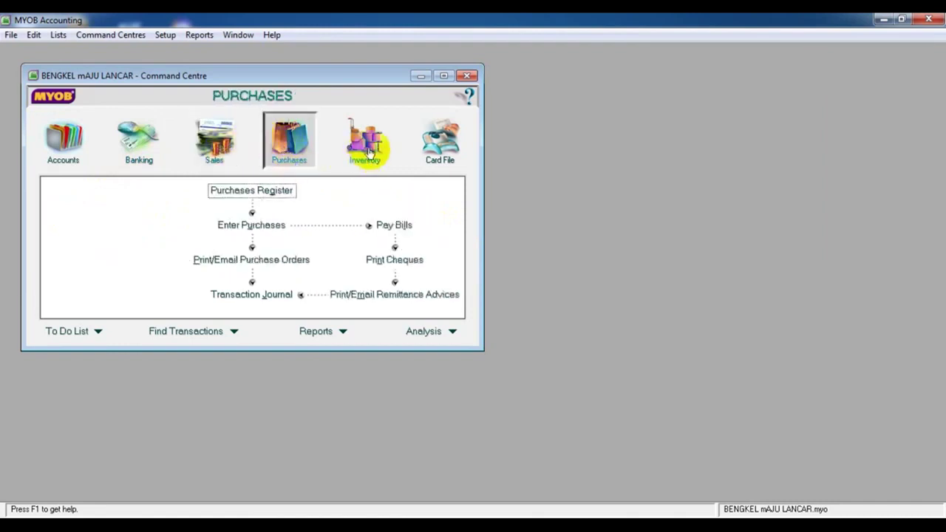
left_click(369, 152)
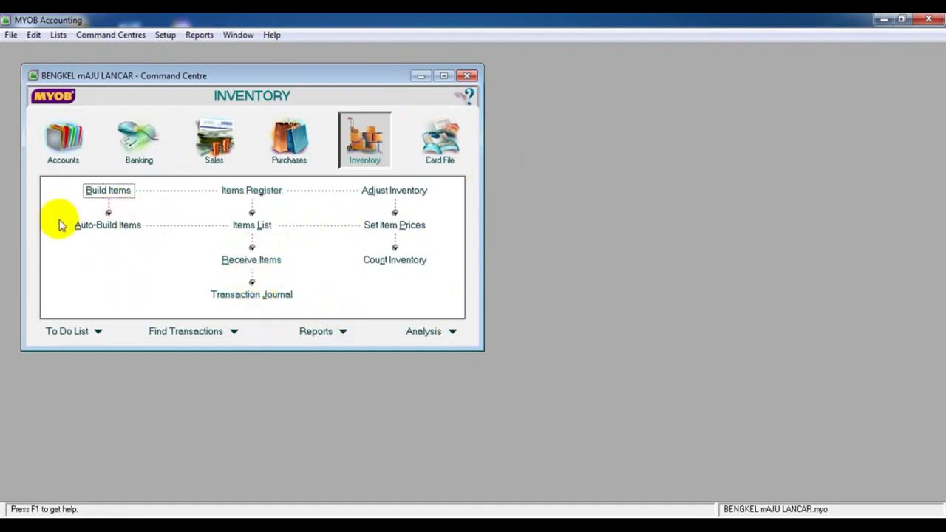
left_click(59, 157)
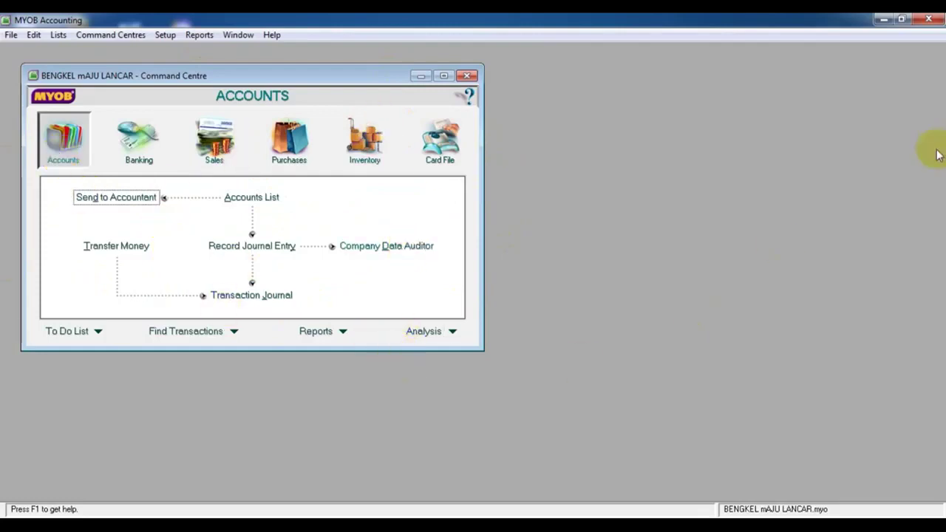
Close MYOB Accounting and answer Yes to the backup reminder to reach the Company File Backup options
left_click(929, 19)
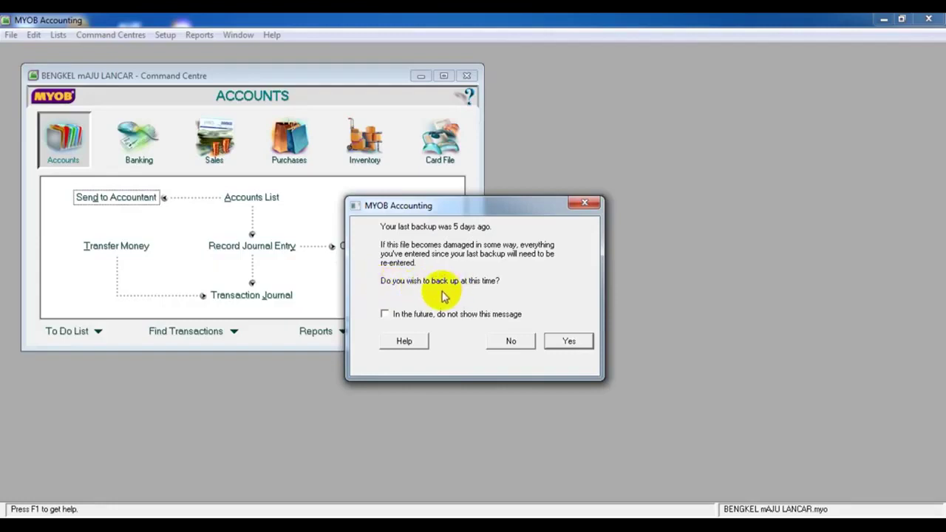
left_click(580, 347)
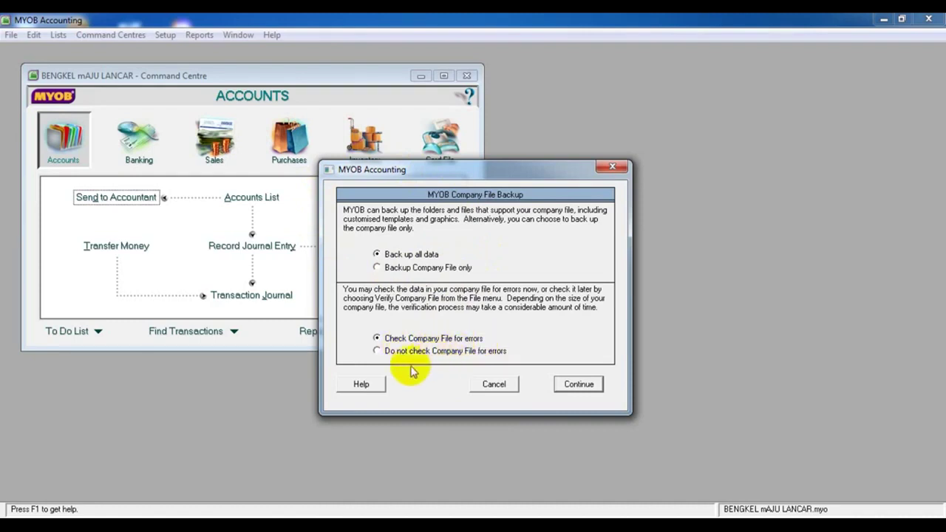
Skip the error check and overwrite bengkel maju lancar.ZIP in the Accounting18\Backup folder
left_click(381, 352)
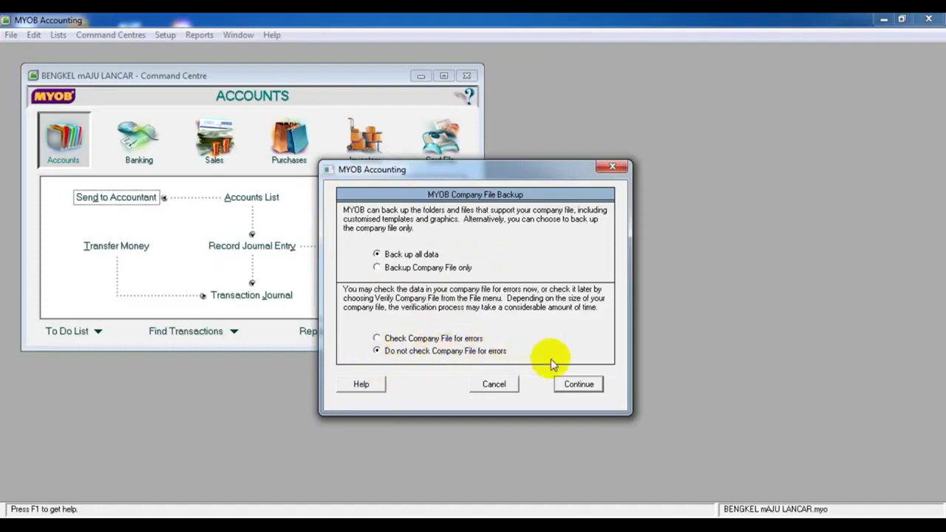
left_click(588, 389)
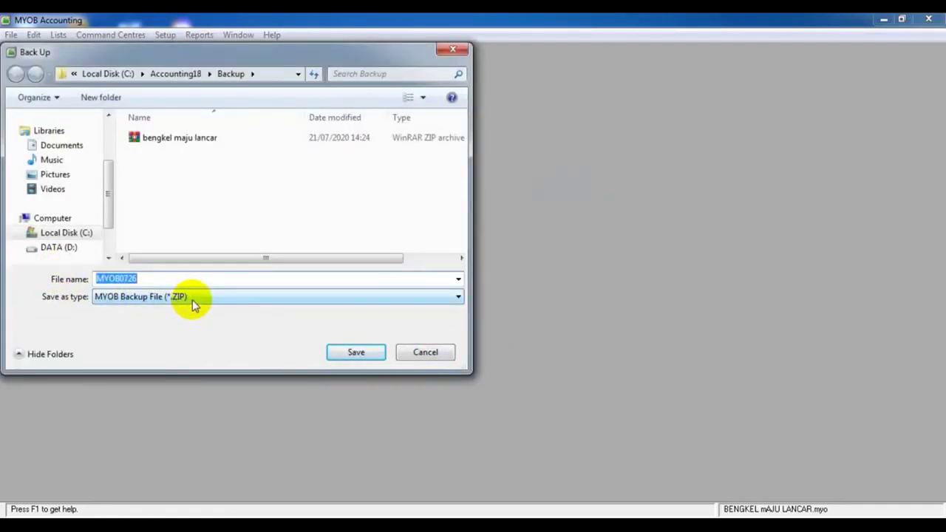
left_click(169, 142)
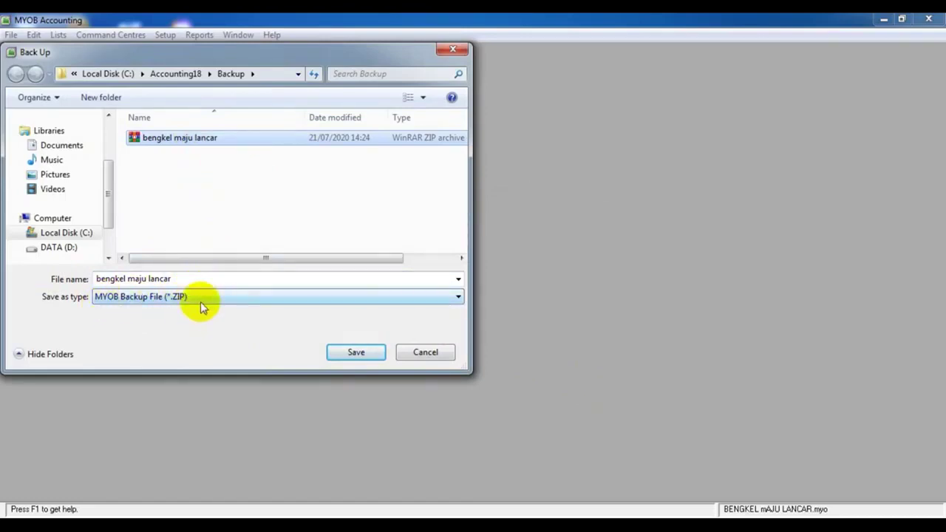
left_click(360, 353)
left_click(362, 353)
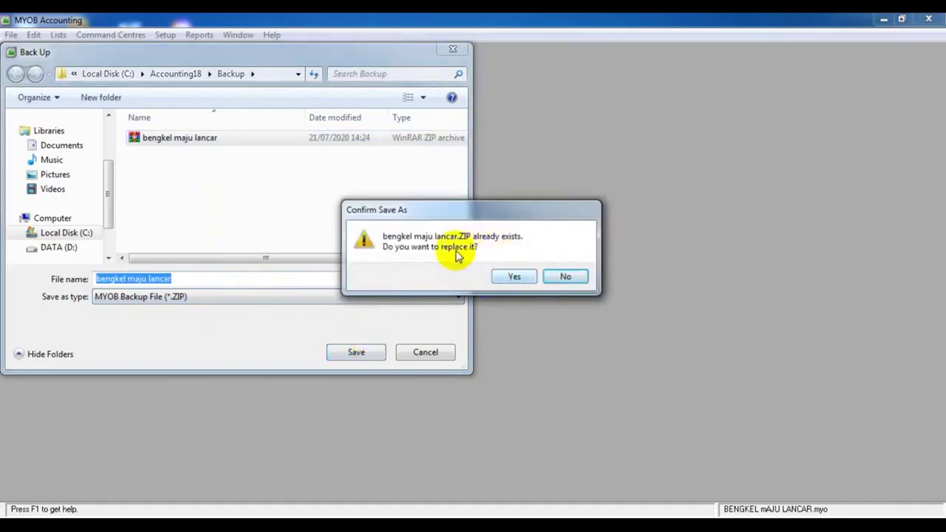
left_click(511, 276)
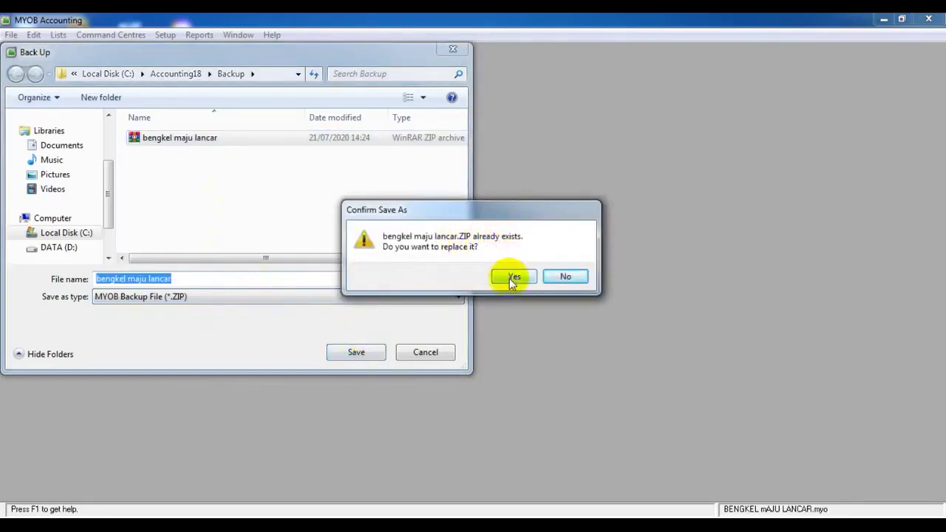